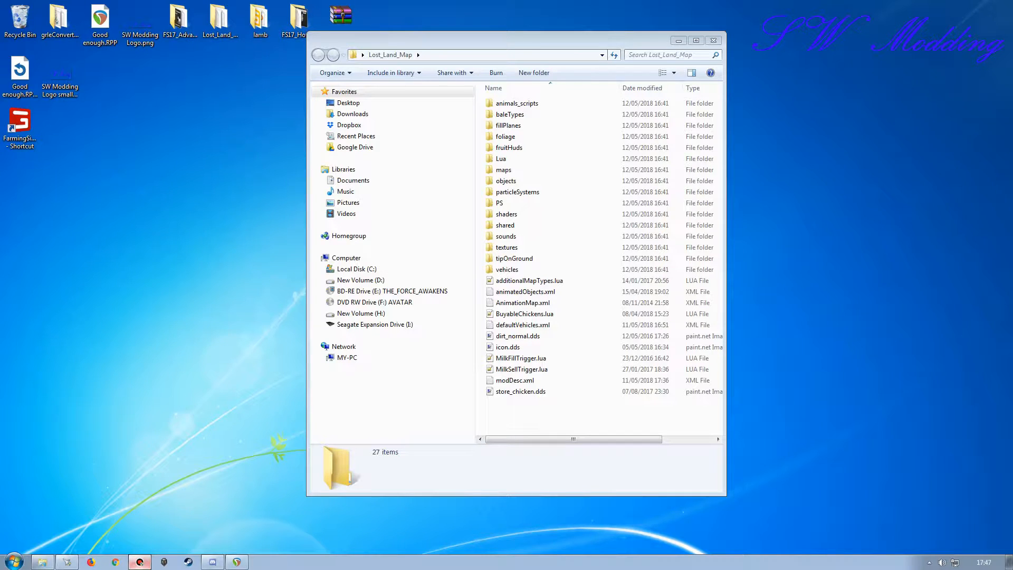
Step: Open goat.i3d from the Lost_Land_Map maps/character/goat folder in GIANTS Editor version 7.1.0
left_click_drag(381, 43, 503, 36)
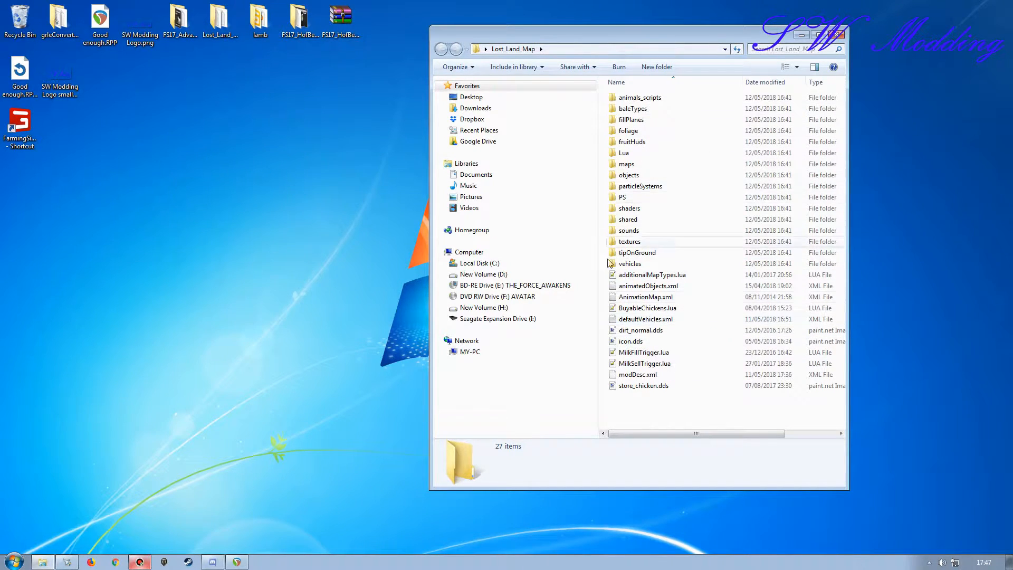
double_click(627, 163)
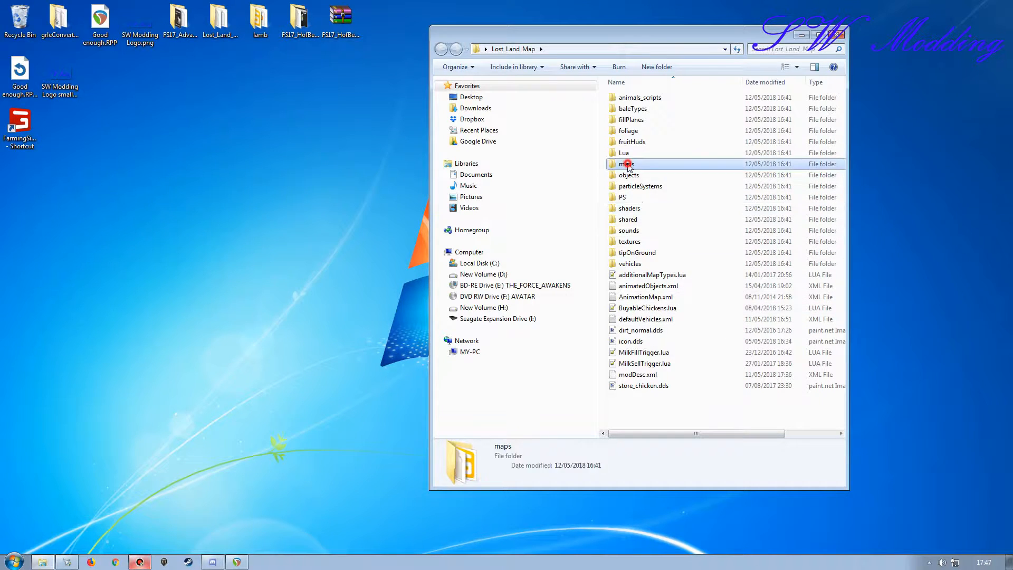
double_click(631, 109)
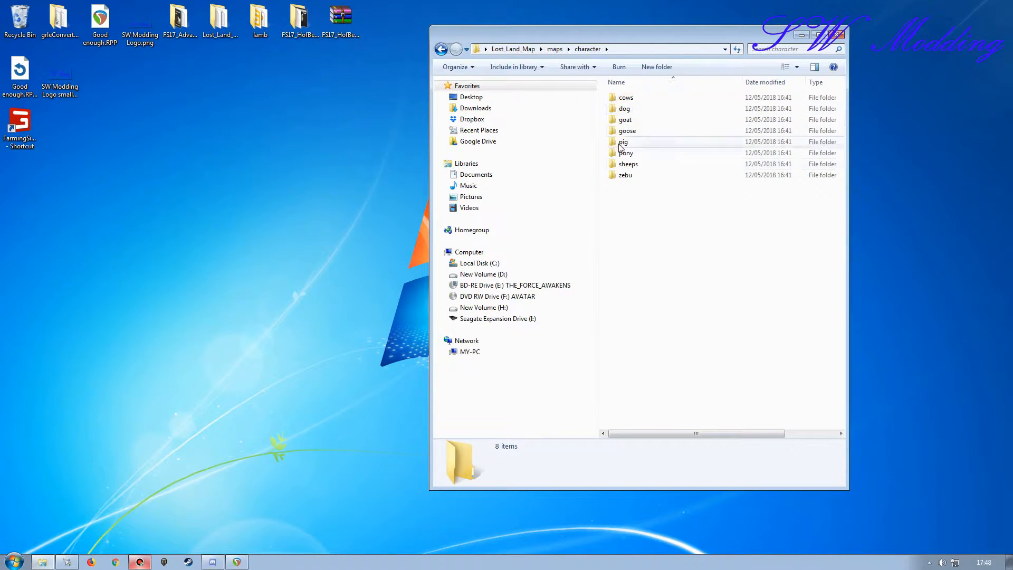
double_click(627, 119)
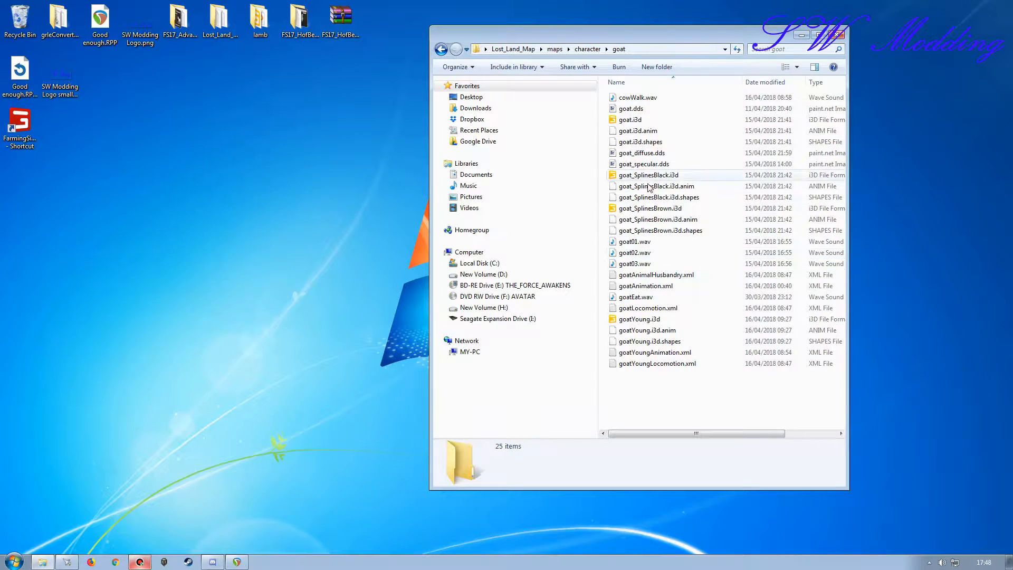
left_click(643, 121)
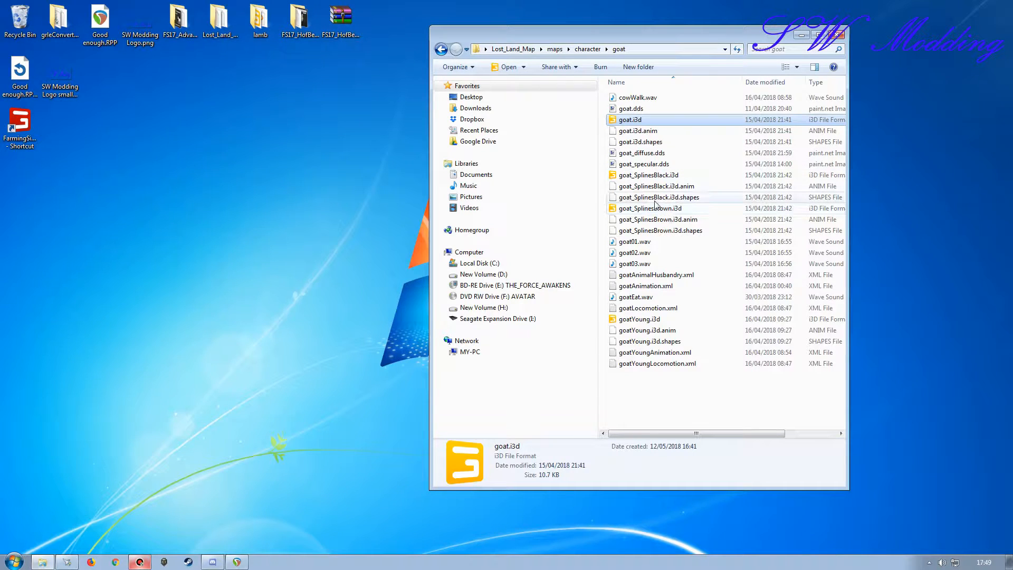
double_click(639, 121)
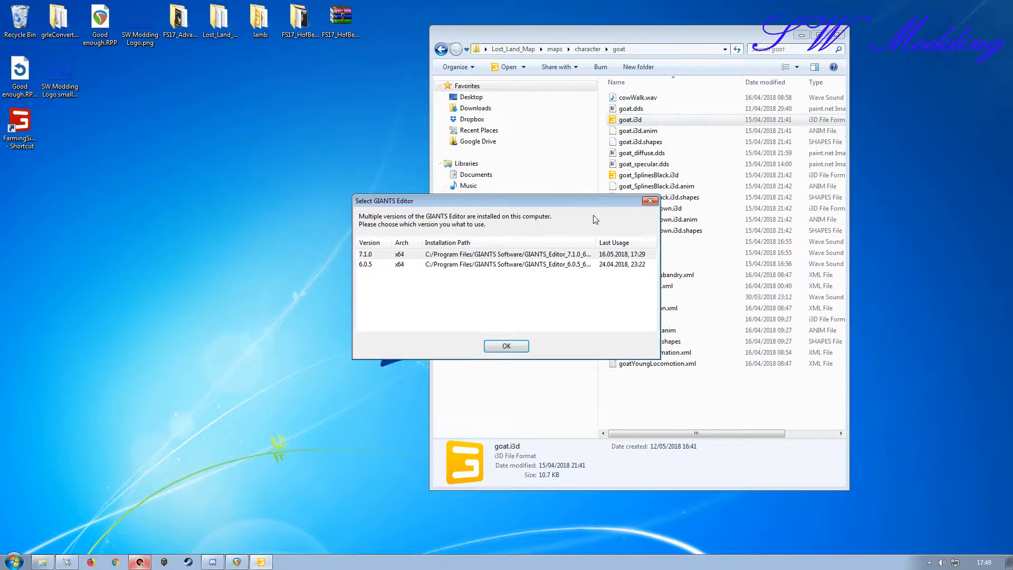
left_click(498, 346)
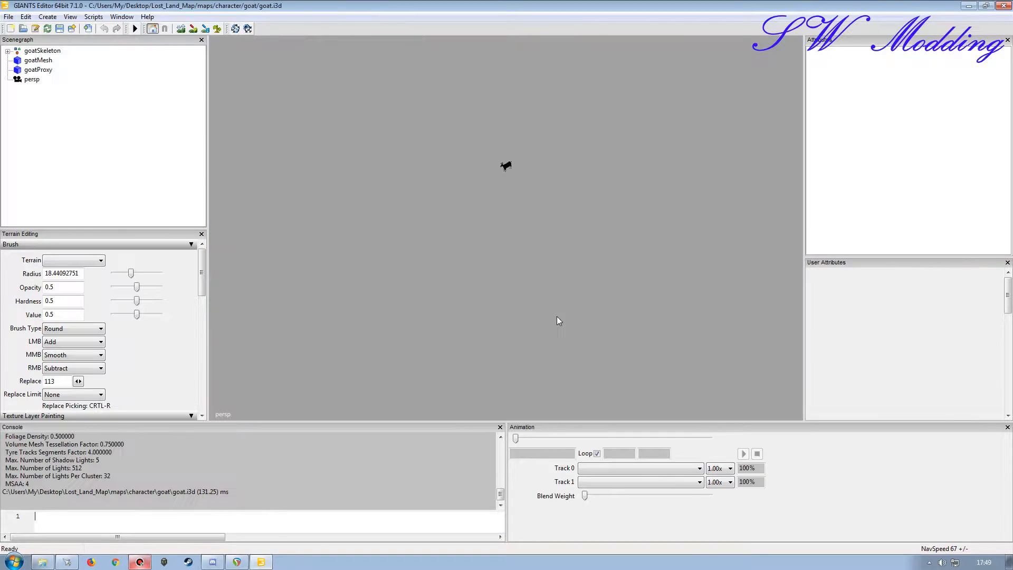
Step: Examine the goat model up close in the viewport
scroll(530, 262, "up", 4)
left_click_drag(530, 263, 478, 191, "alt")
scroll(525, 204, "up", 5)
scroll(525, 179, "up", 4)
scroll(478, 191, "down", 5)
scroll(475, 196, "up", 5)
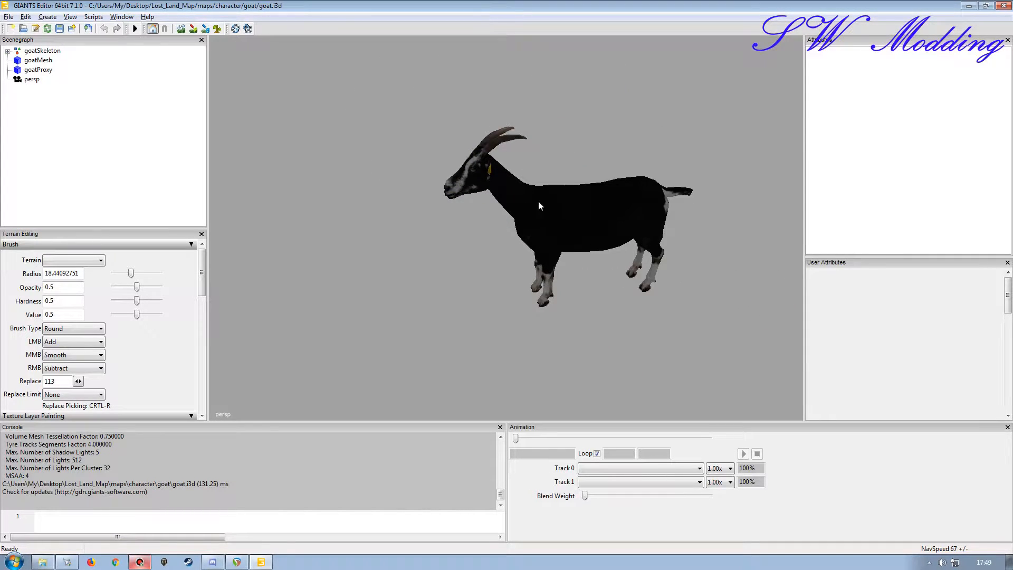
left_click_drag(484, 270, 494, 279, "alt")
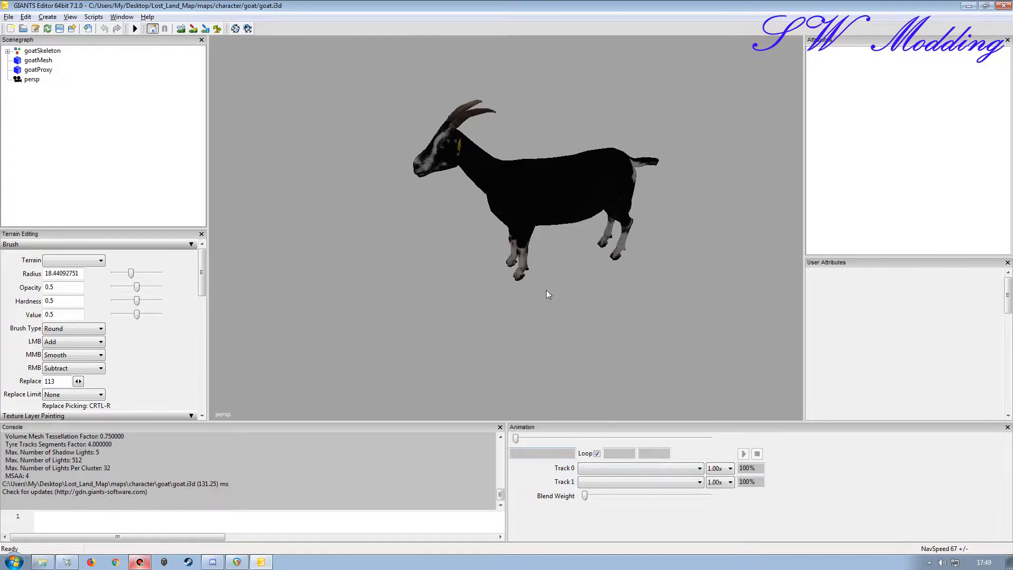
left_click(122, 16)
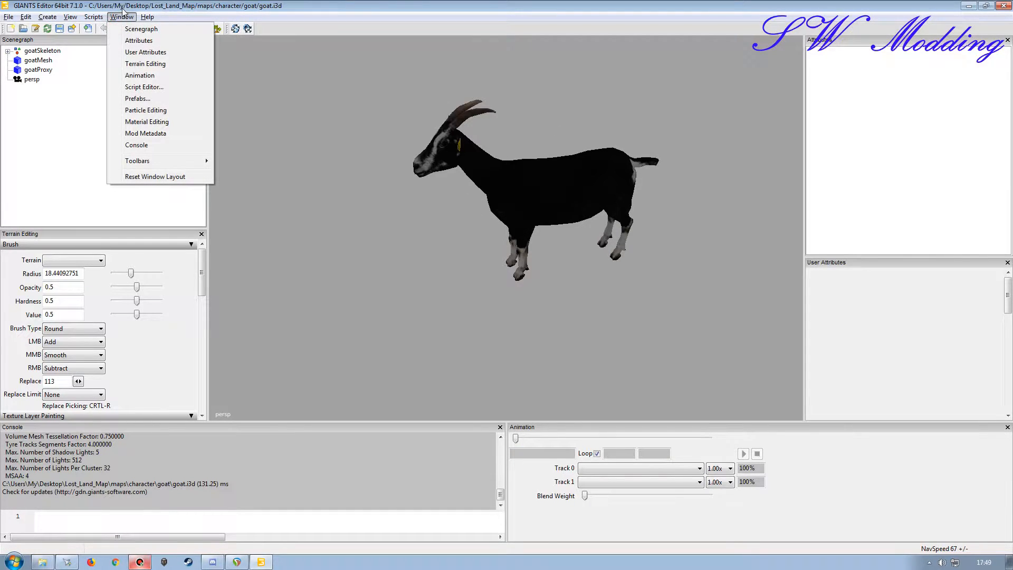
left_click(79, 106)
Step: Expand goatSkeleton and its Bip01 node in the scene hierarchy and select the Bip01FBXASC032Pelvis bone
left_click(40, 52)
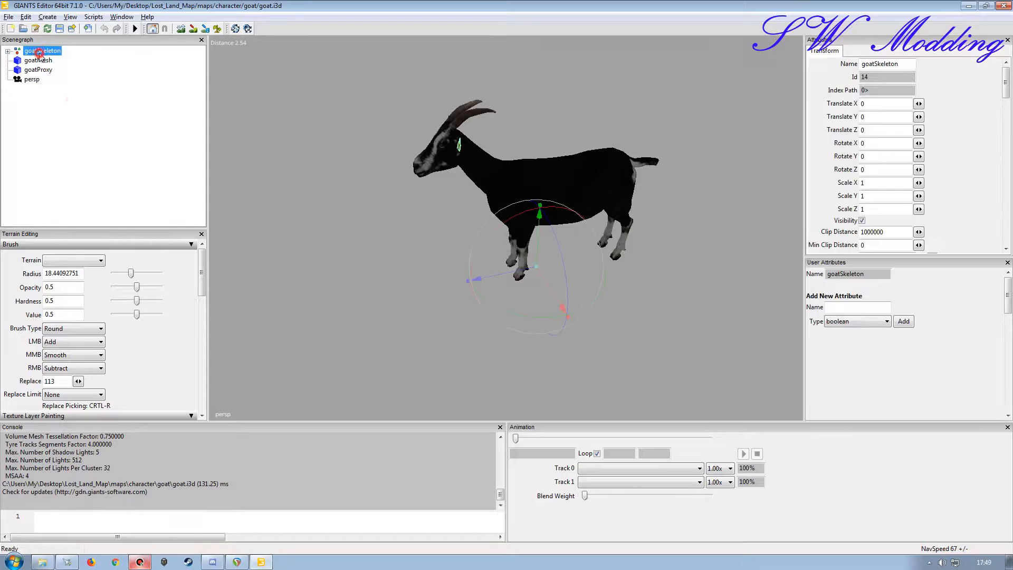
left_click(38, 60)
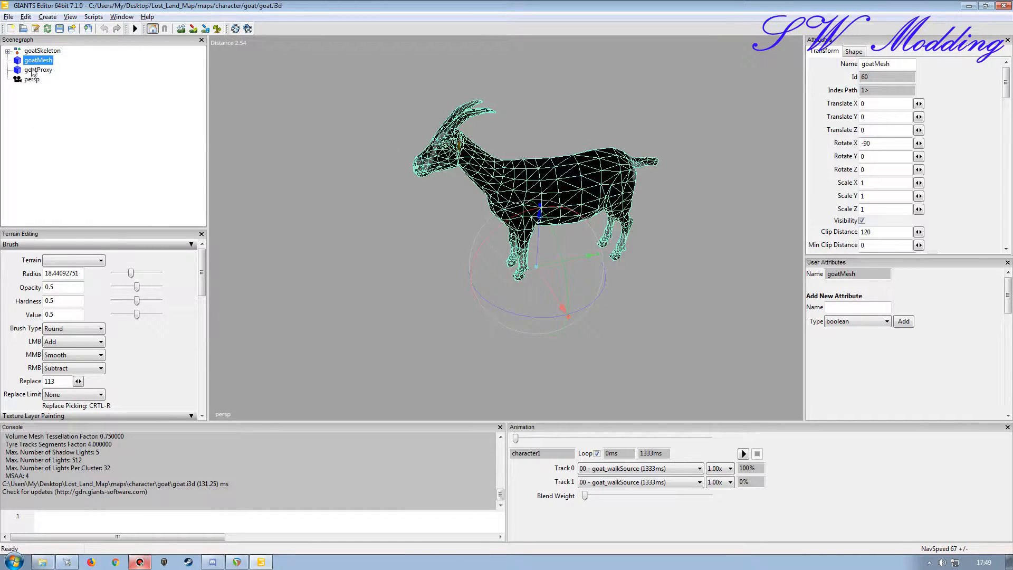
left_click(8, 51)
left_click(41, 60)
left_click(18, 61)
left_click(45, 79)
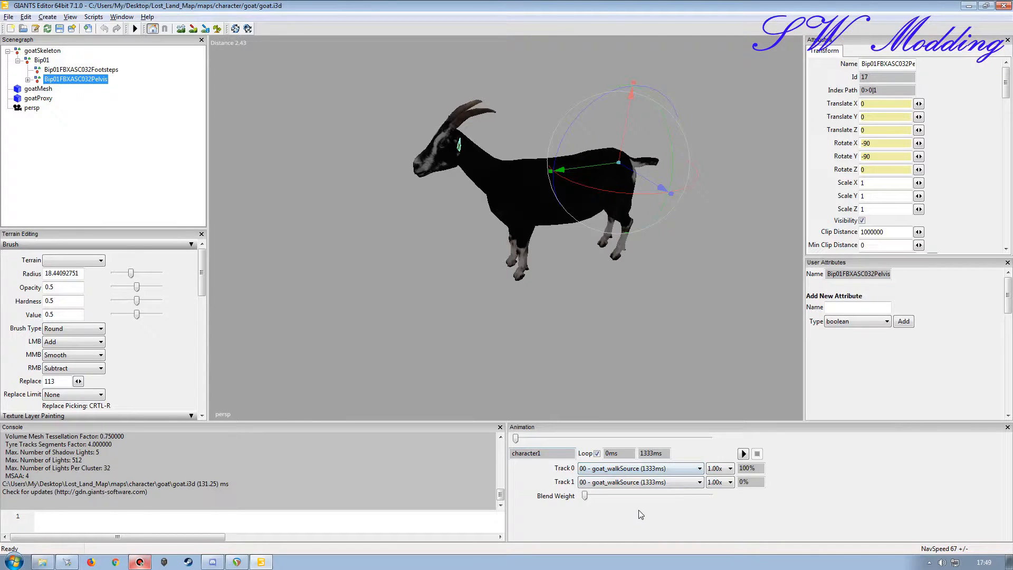
Step: Look over the animations available for track 0 and play goat_walkSource
left_click(665, 471)
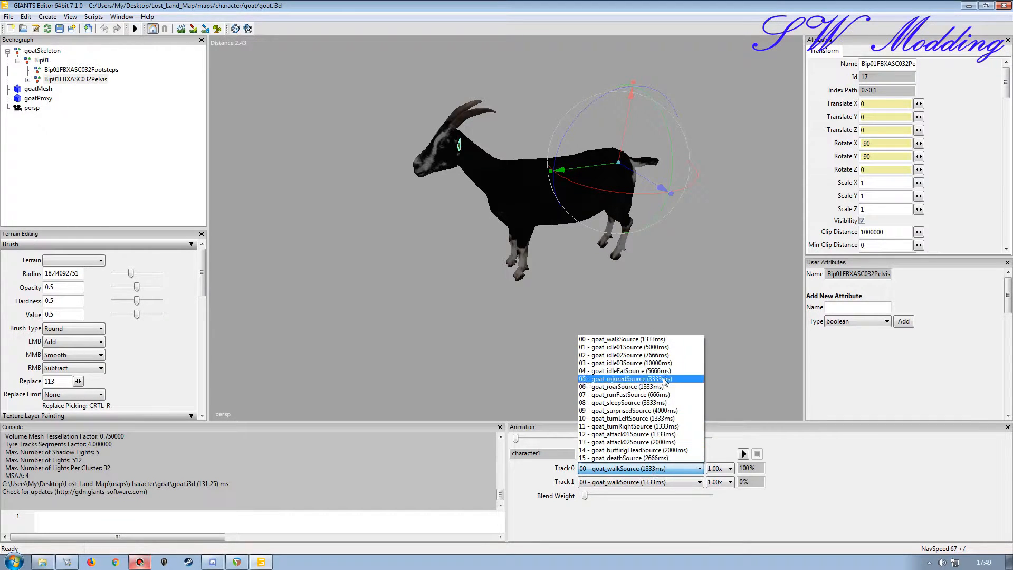
left_click(659, 526)
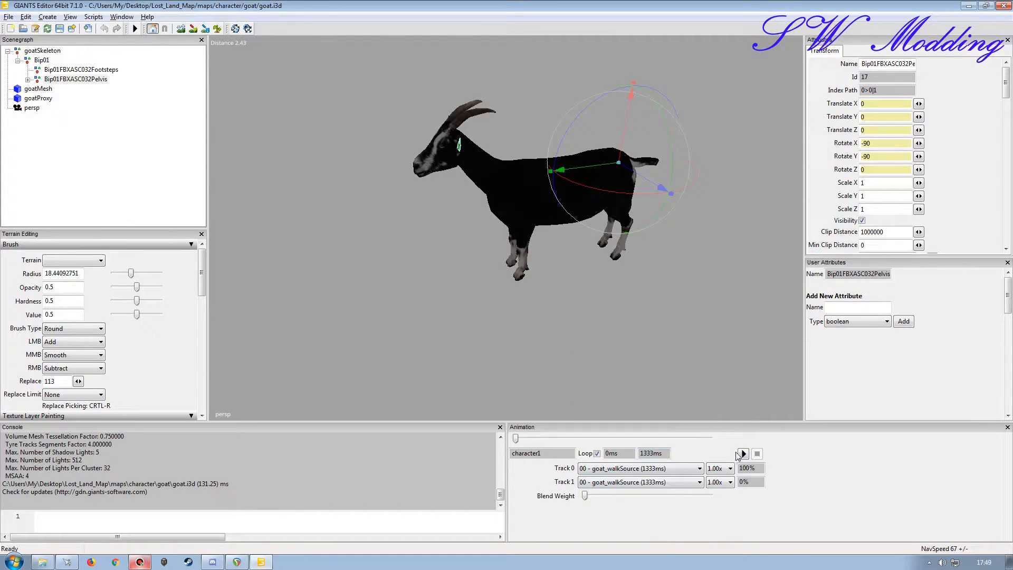
left_click(742, 454)
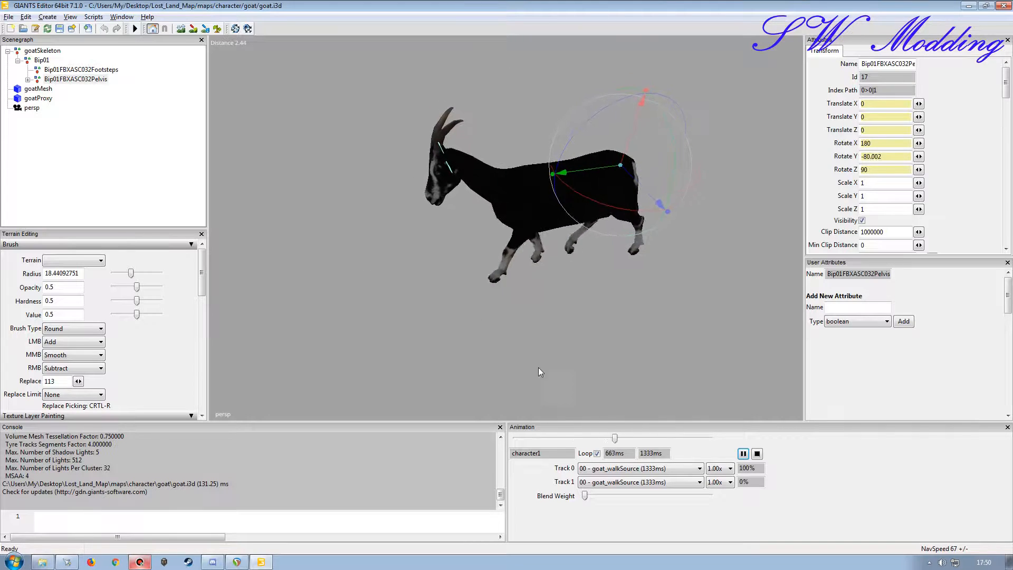
Step: Preview goat_idle03Source and goat_turnLeftSource on track 0, and stop the playback
left_click(690, 468)
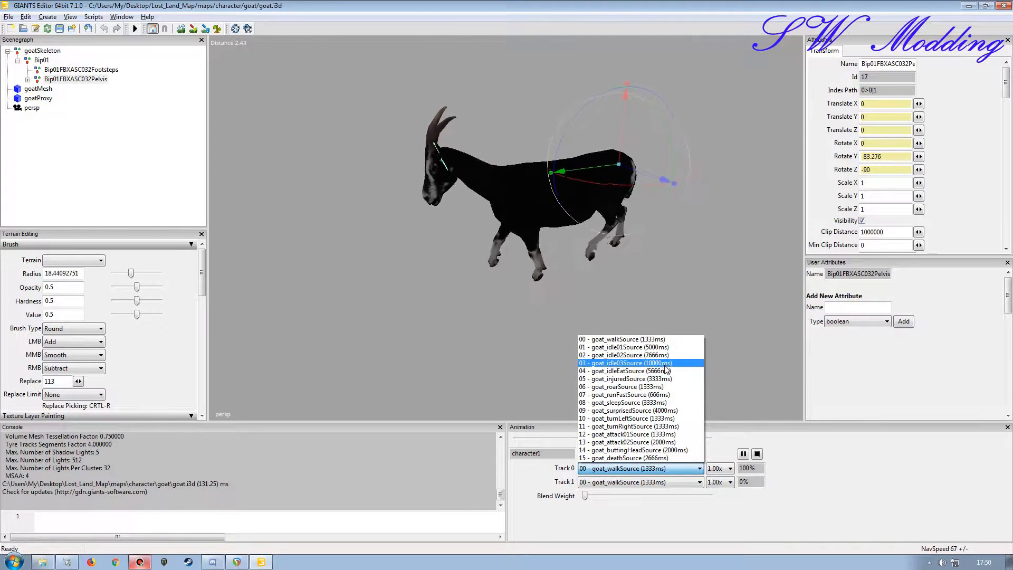
left_click(666, 364)
left_click(654, 469)
left_click(641, 422)
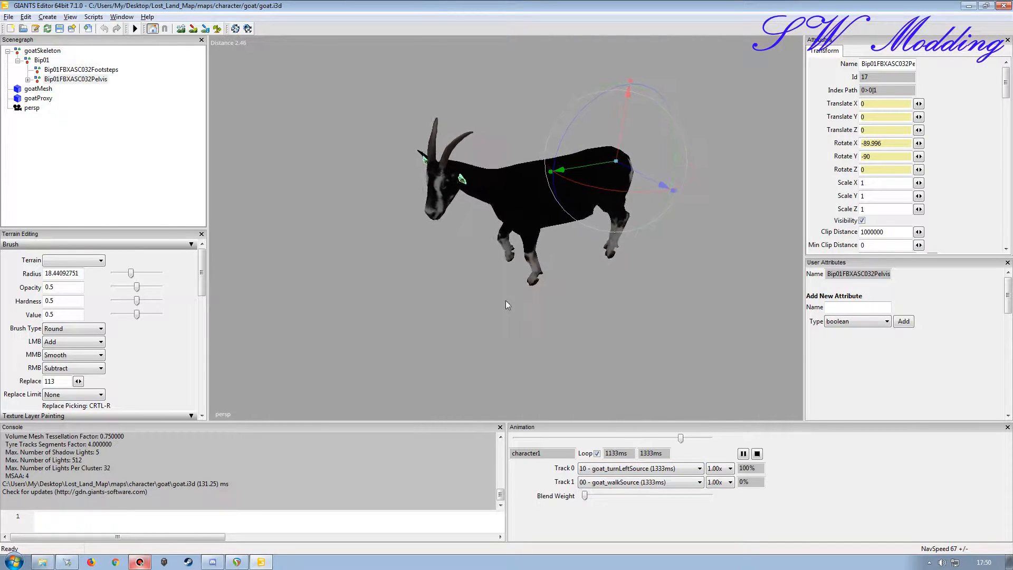
scroll(539, 263, "down", 5)
scroll(539, 278, "up", 8)
scroll(548, 273, "down", 3)
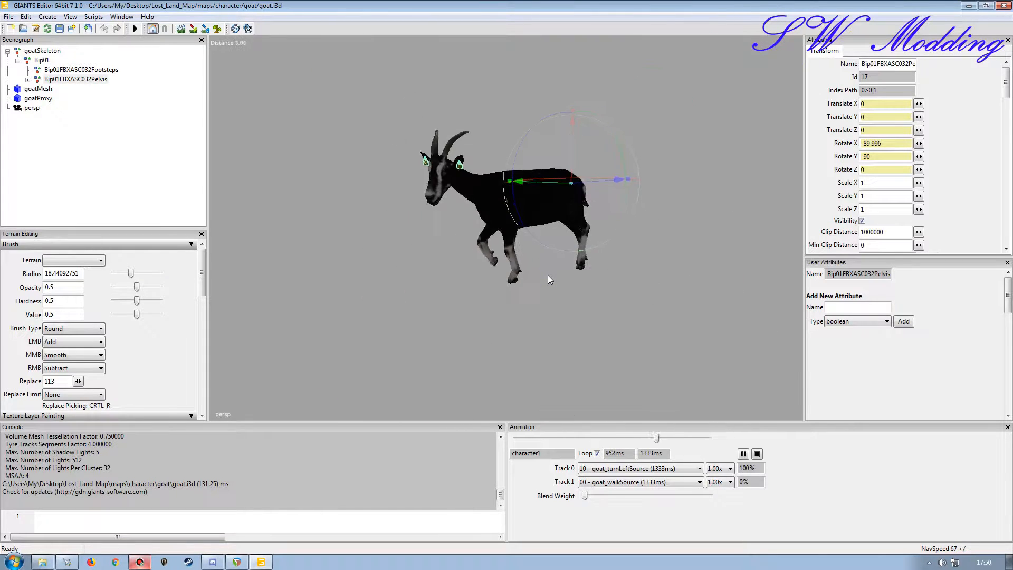
scroll(546, 263, "up", 2)
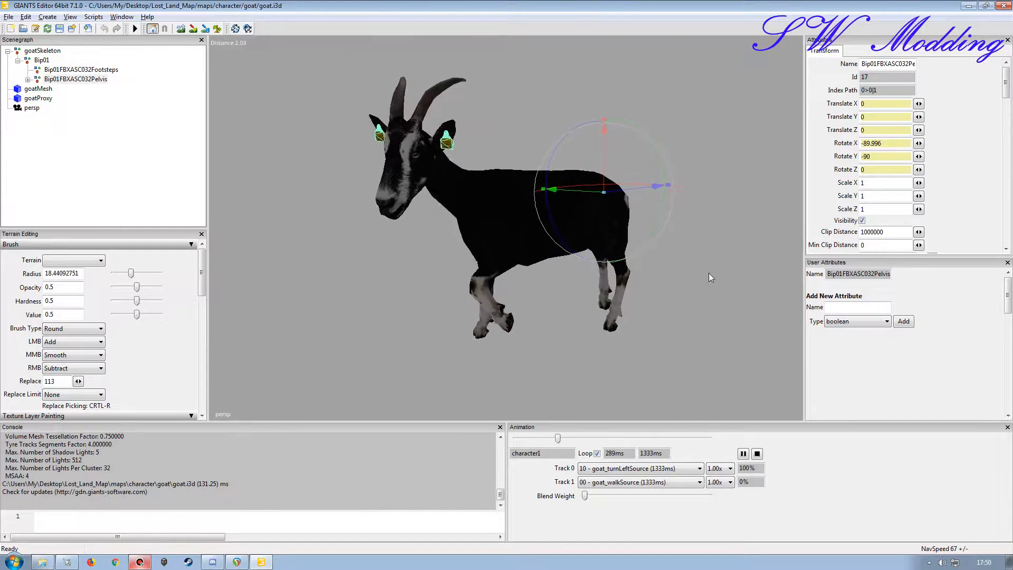
left_click(757, 453)
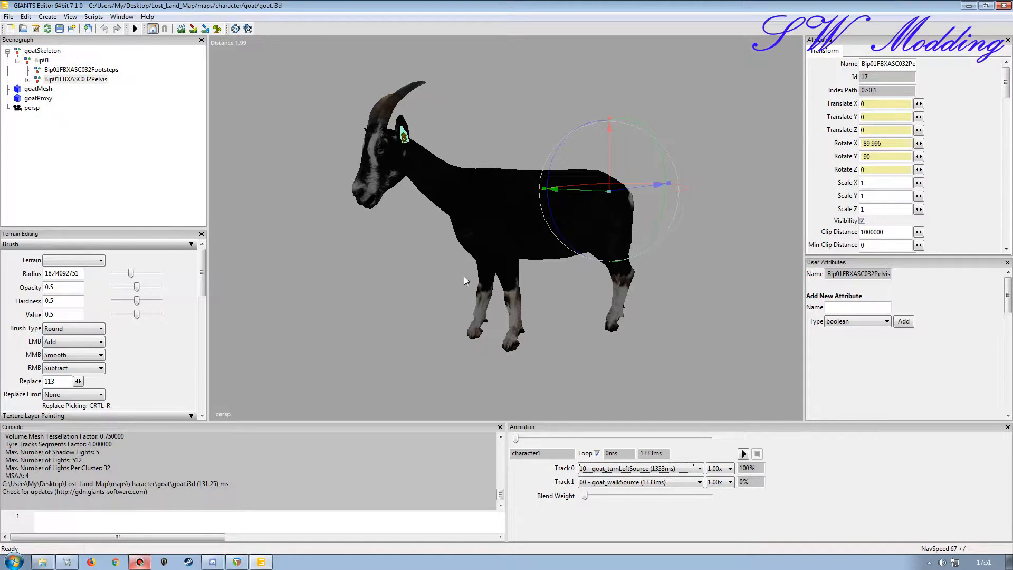
Step: Show the material settings of goatMesh in the Material Editing window, docked above the viewport and made taller
left_click(129, 166)
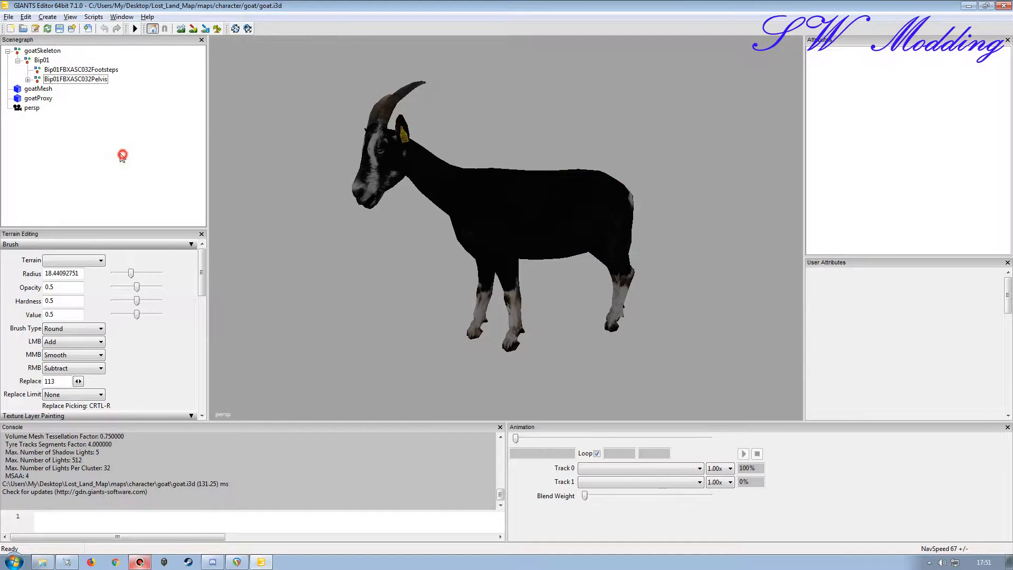
left_click(38, 88)
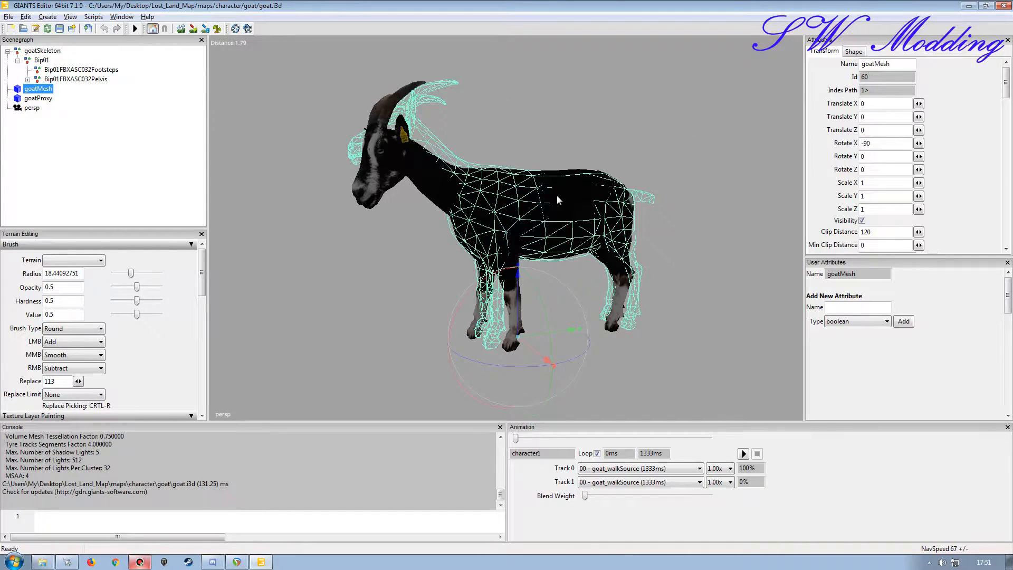
left_click(122, 16)
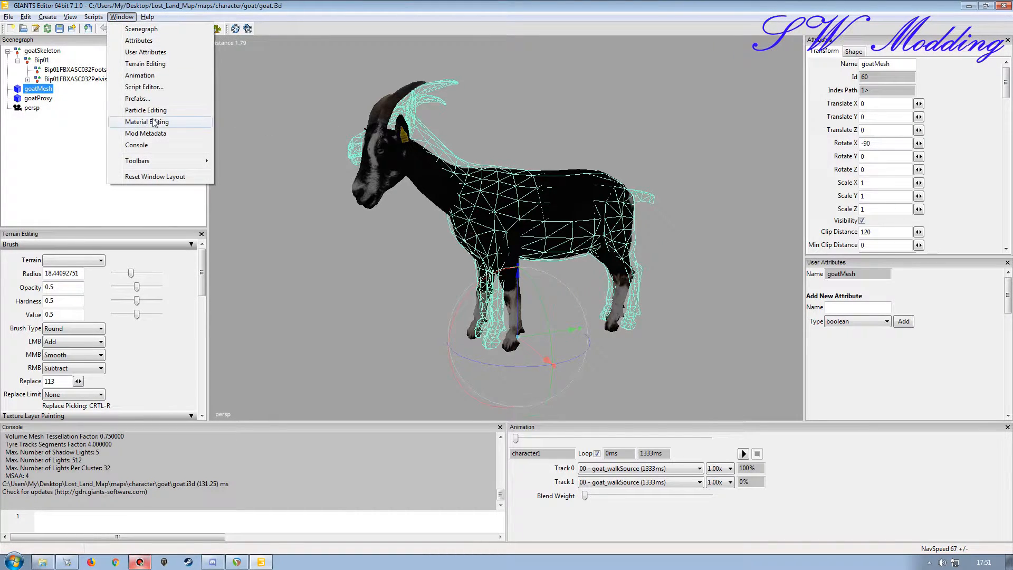
left_click(153, 122)
left_click_drag(88, 307, 648, 66)
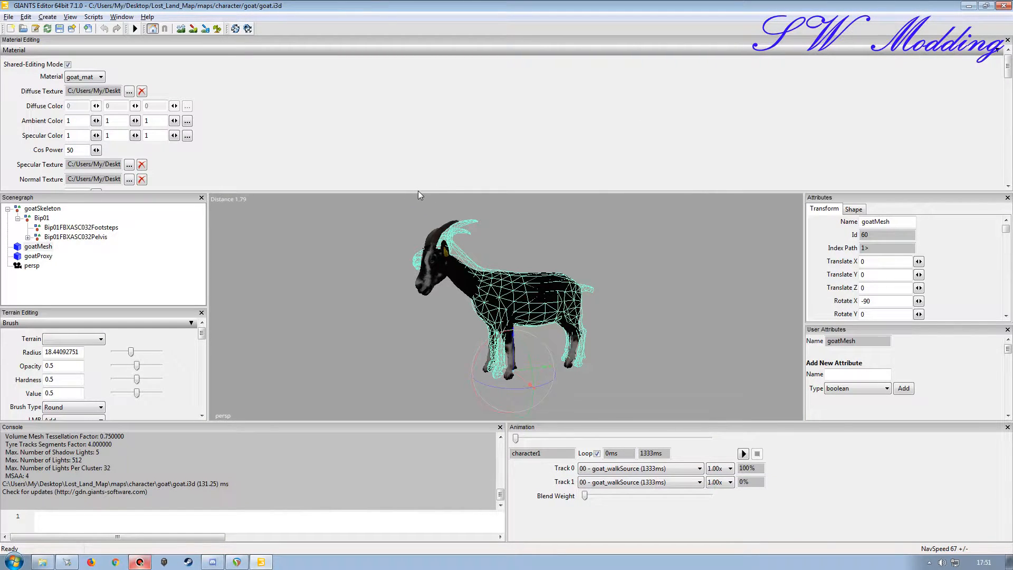
left_click_drag(418, 192, 414, 235)
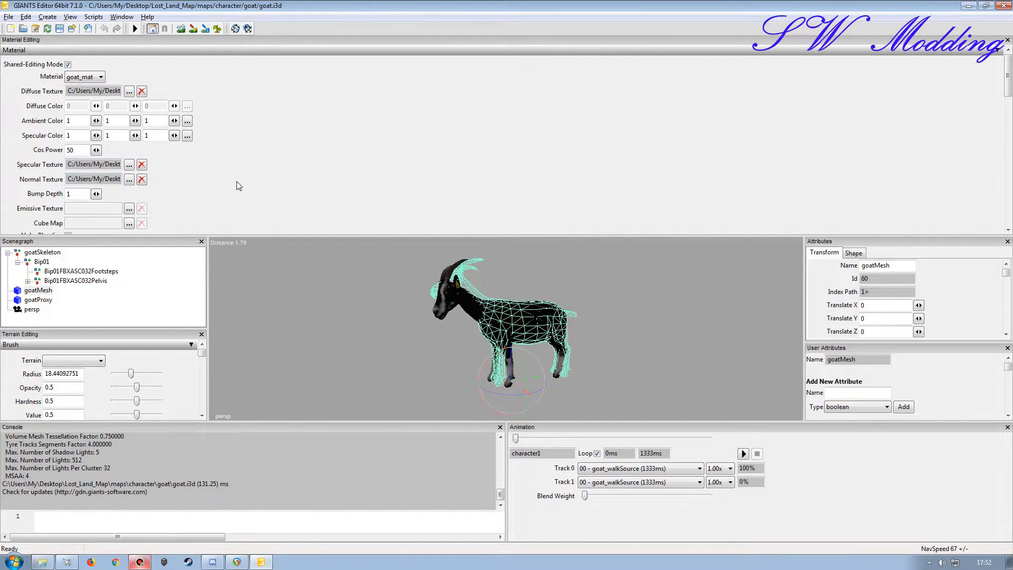
Step: Examine the texture and custom shader settings of goatMesh's material, and close Material Editing
mouse_move(1009, 73)
left_mouse_down()
mouse_move(1008, 93)
mouse_move(1008, 74)
left_mouse_up()
left_click_drag(1006, 83, 997, 122)
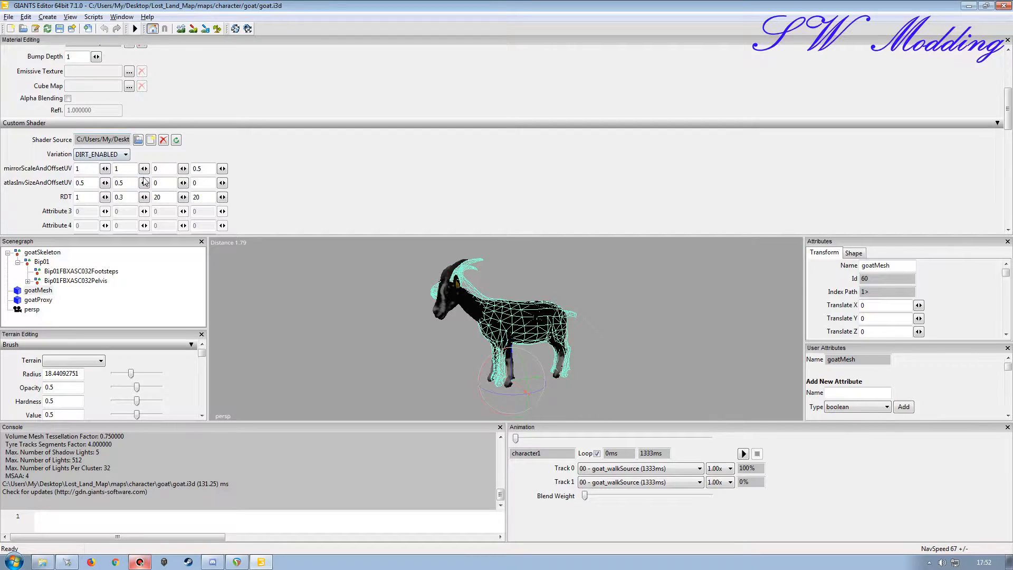
left_click(998, 127)
scroll(600, 106, "up", 3)
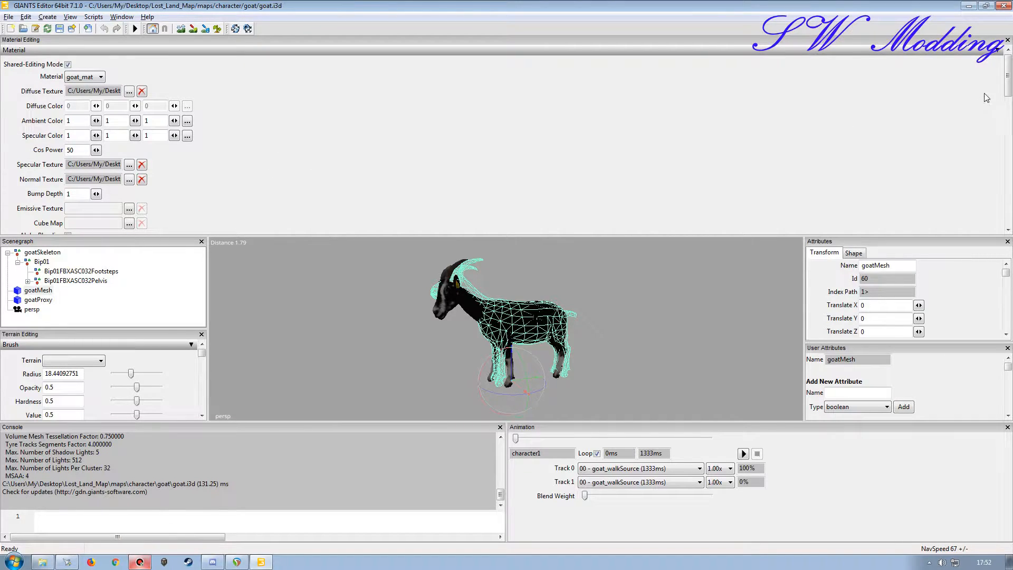
left_click(1007, 40)
Step: Copy goatMesh's name and create a new folder on the Desktop through Export Selection with Files, leaving the export cancelled
left_click(36, 91)
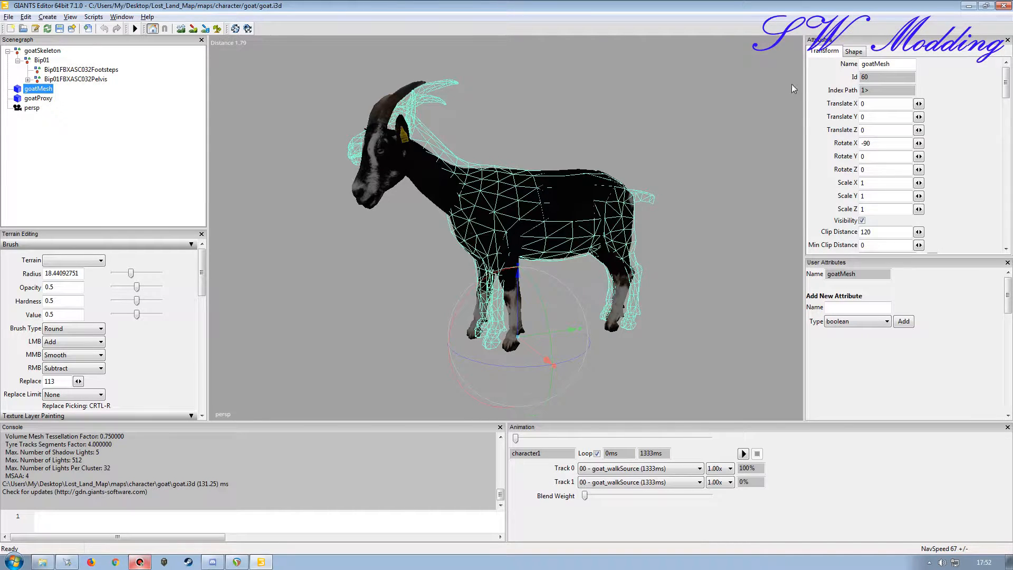
double_click(878, 64)
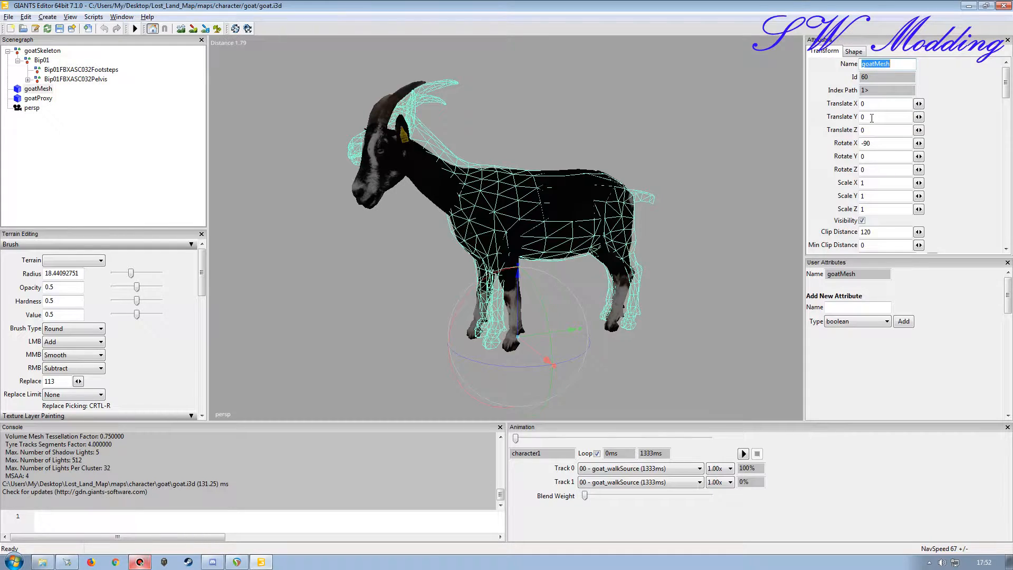
left_click(9, 17)
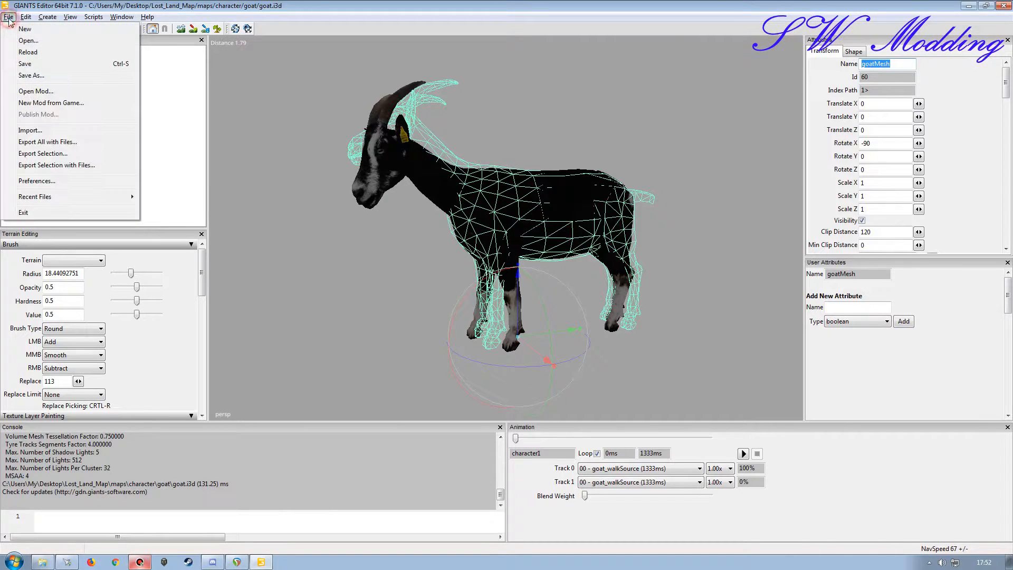
left_click(55, 167)
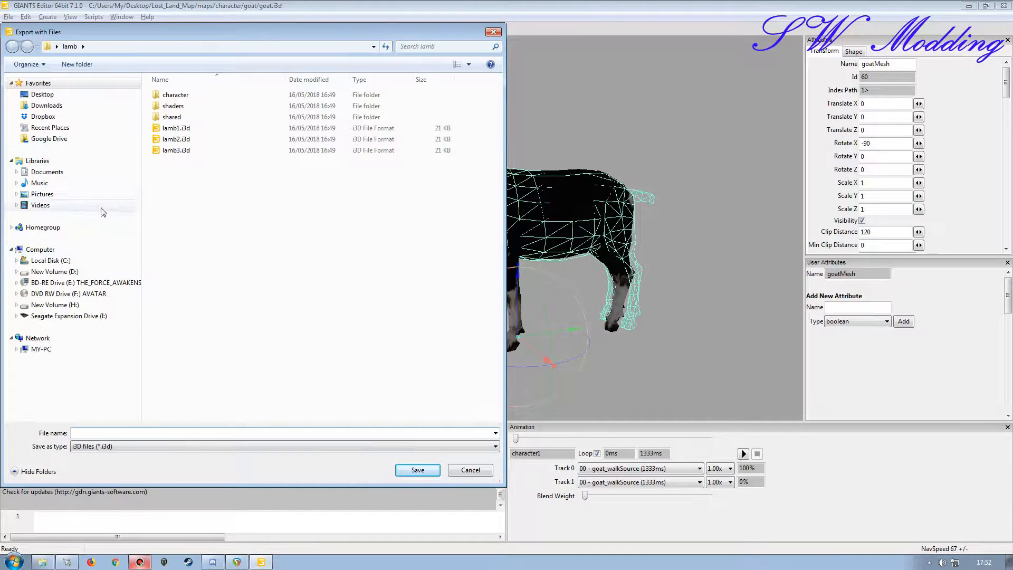
left_click(35, 97)
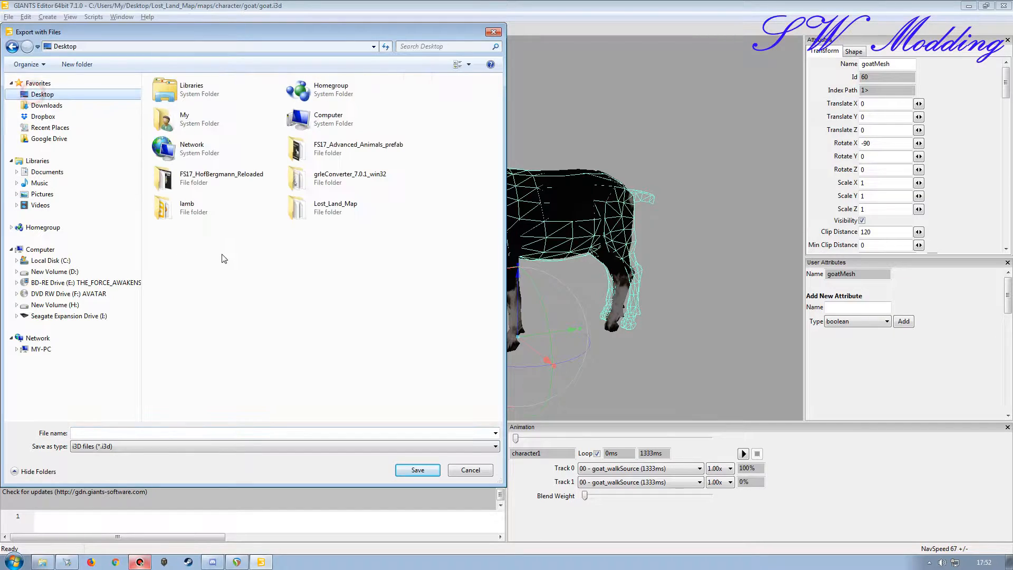
left_click(77, 64)
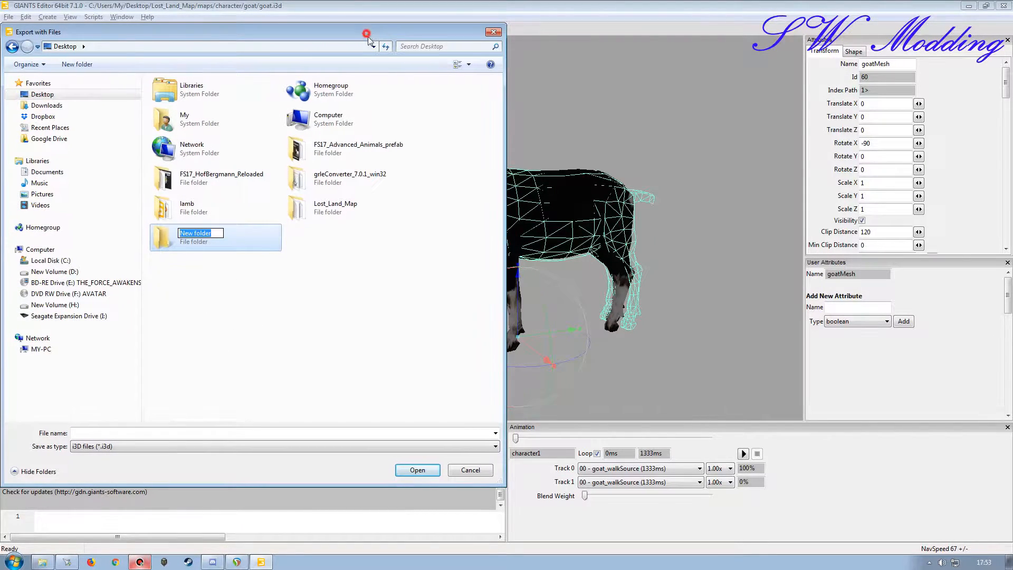
left_click_drag(366, 34, 571, 39)
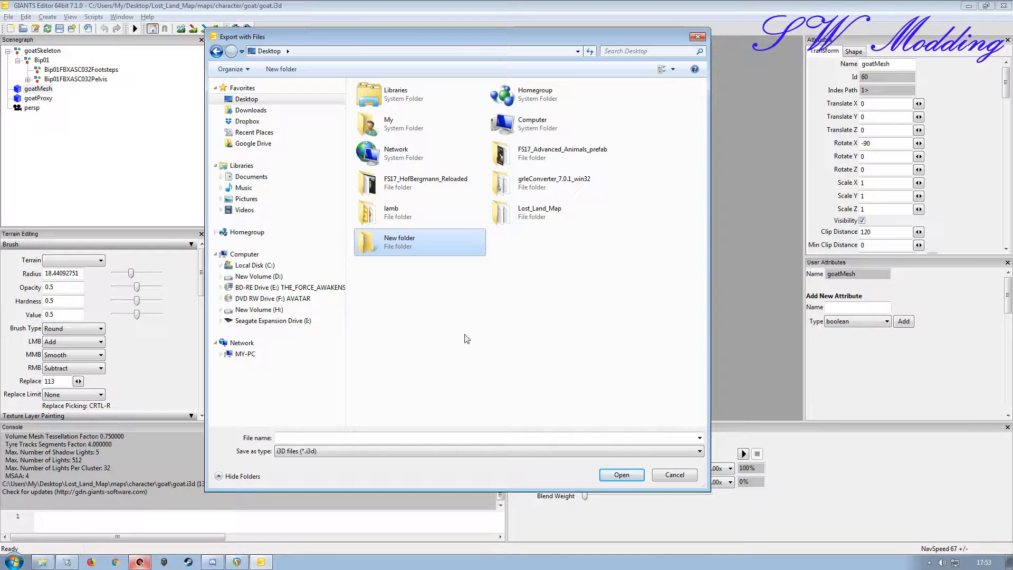
left_click(674, 475)
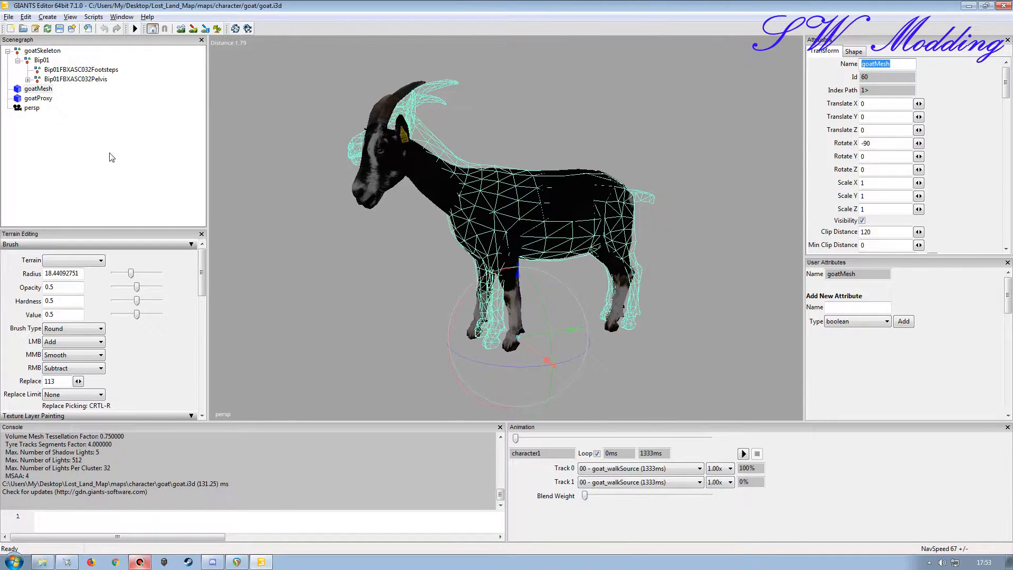
Step: Start exporting the goatMesh selection with its files, and rename the new Desktop folder as goatMesh
left_click(8, 16)
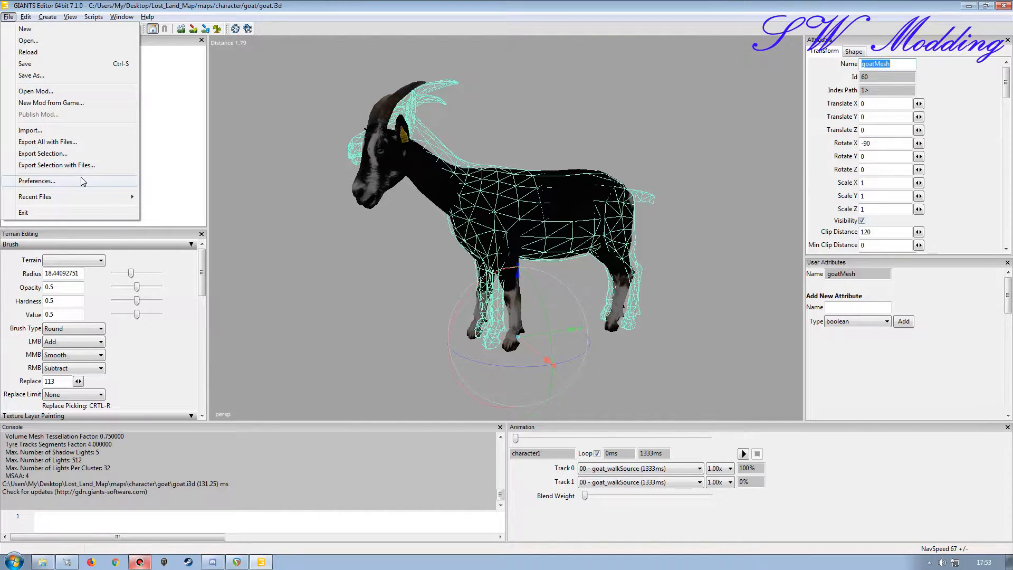
left_click(63, 144)
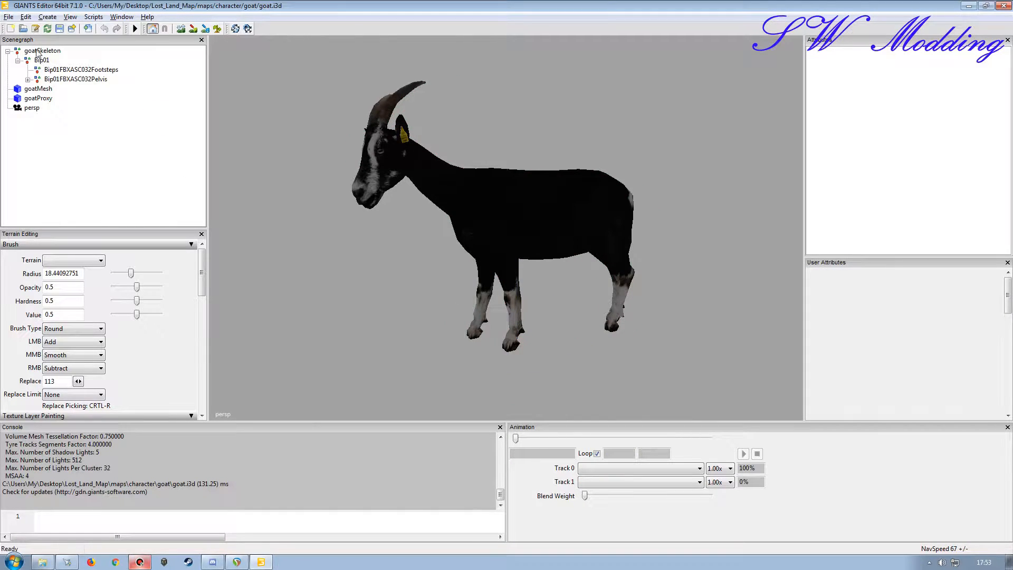
left_click(37, 88)
left_click(7, 17)
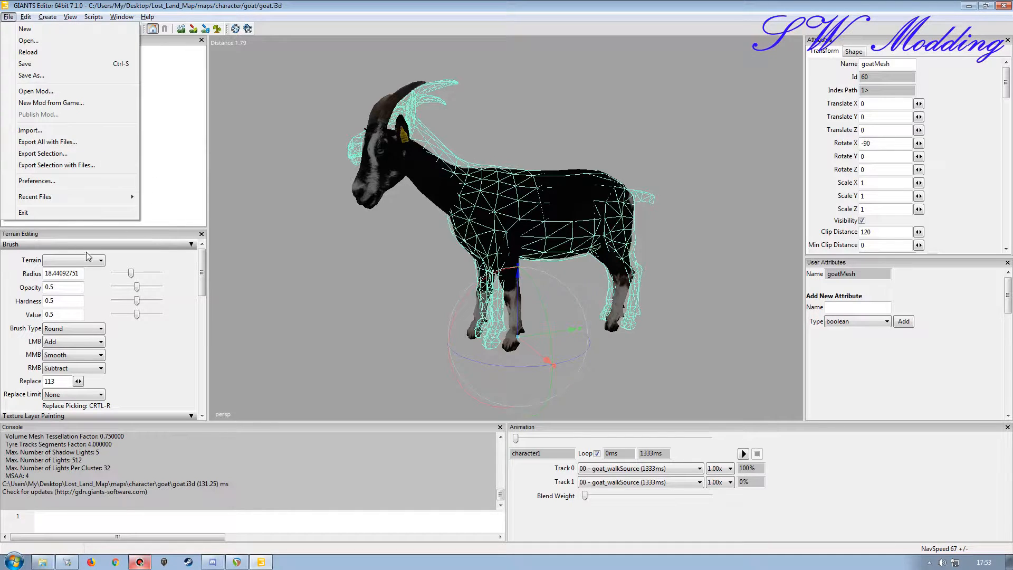
left_click(66, 164)
left_click(248, 99)
left_click(398, 237)
left_click(400, 238)
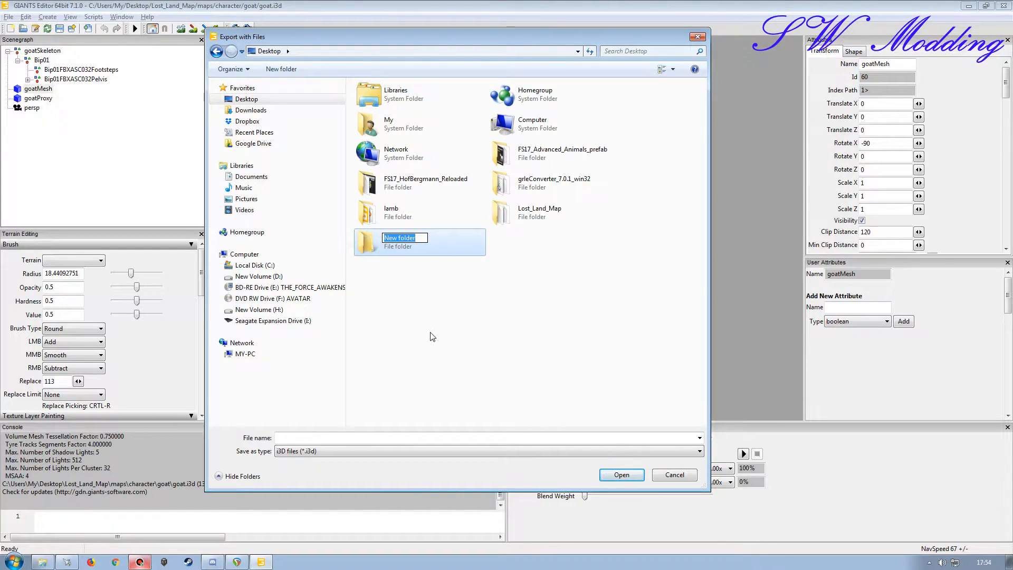
type("goatMesh")
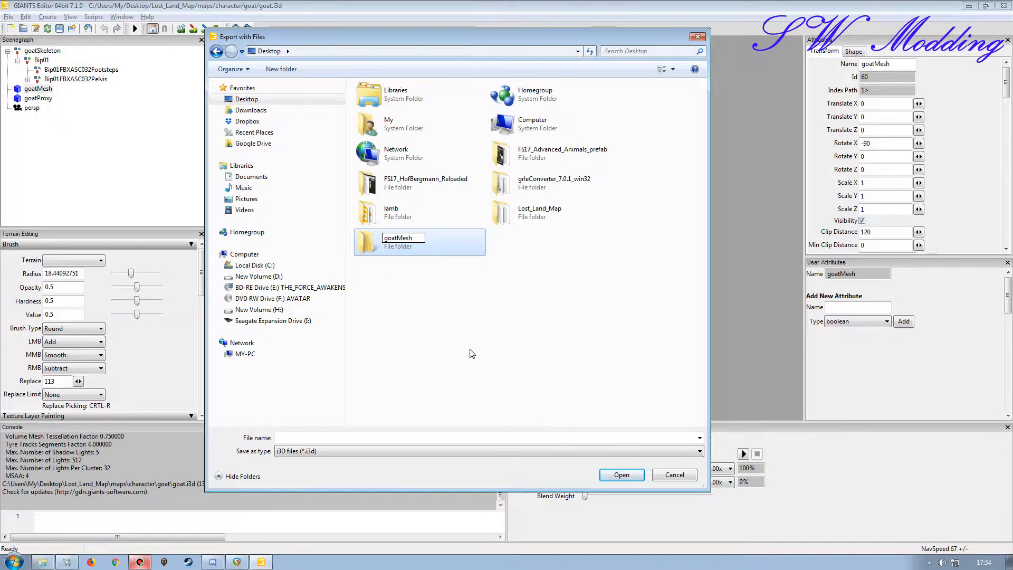
Step: Export the selection into the goatMesh folder as goatMesh.obj in Wavefront OBJ format
left_click(621, 475)
left_click(622, 474)
left_click(543, 438)
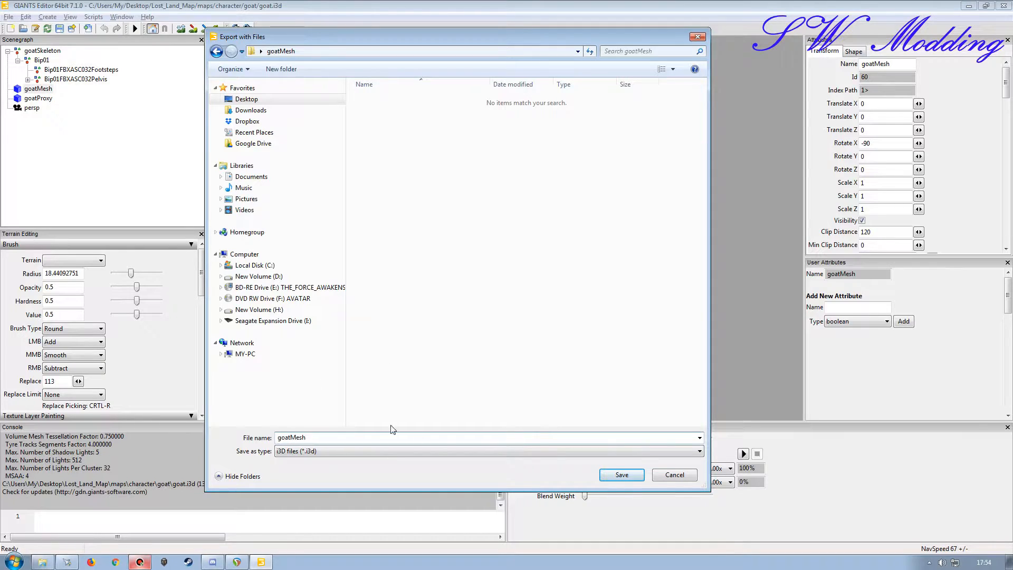
left_click(341, 451)
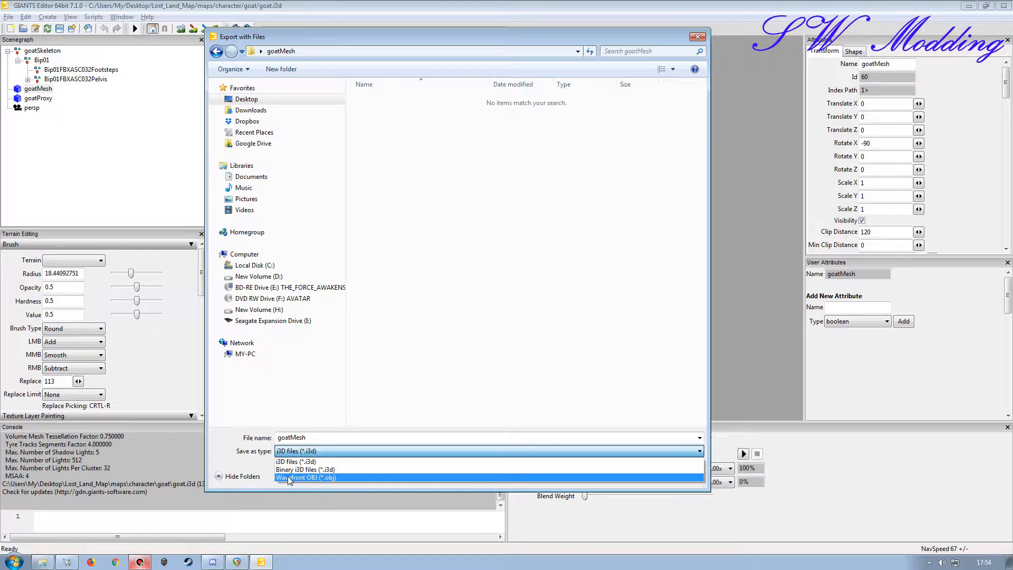
left_click(333, 478)
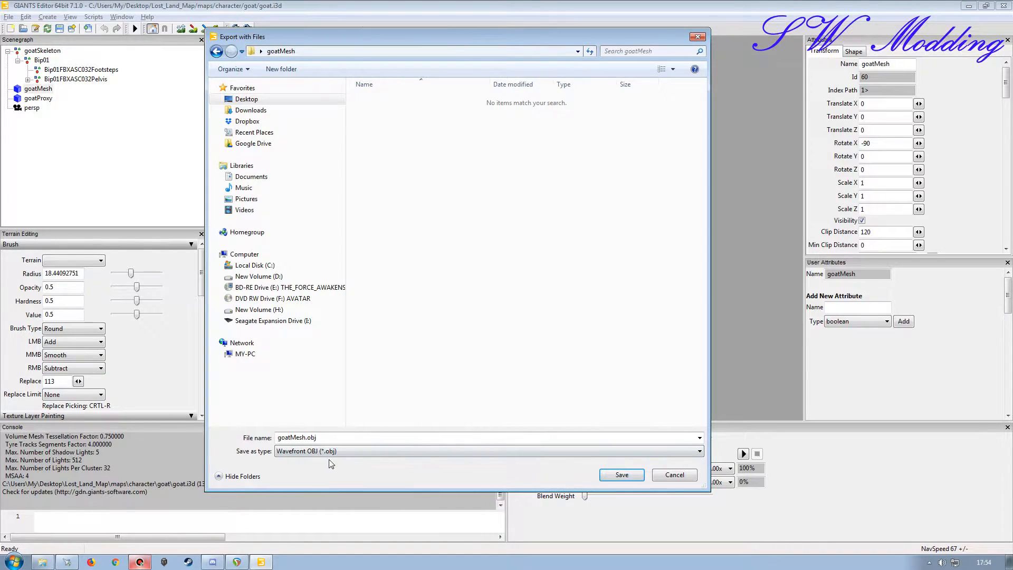
left_click(623, 477)
left_click(527, 278)
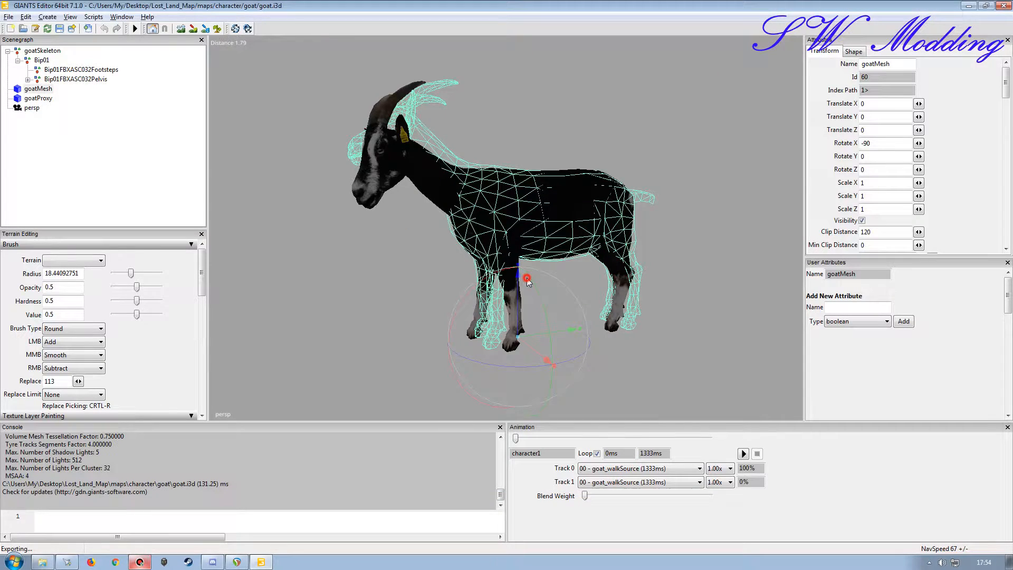
Step: Close the editor and the goat folder window, and open the goatMesh folder from the Desktop
left_click(1003, 6)
left_click(569, 278)
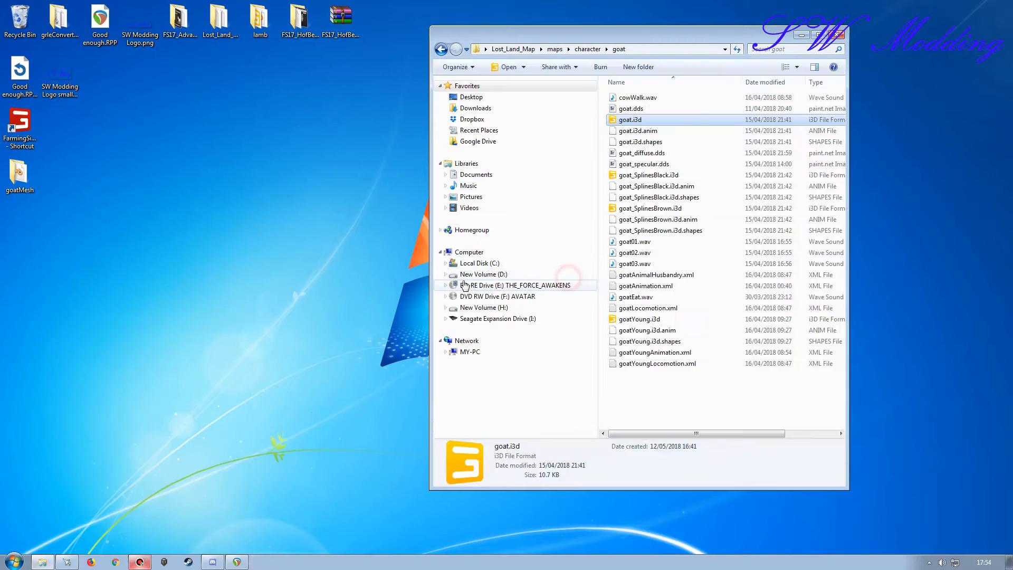
left_click(835, 35)
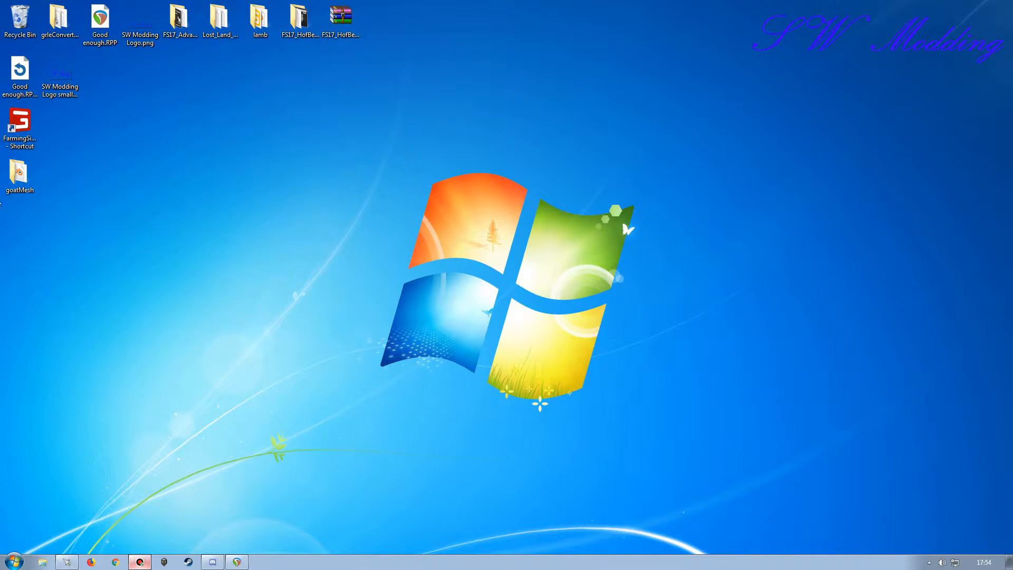
left_click(19, 176)
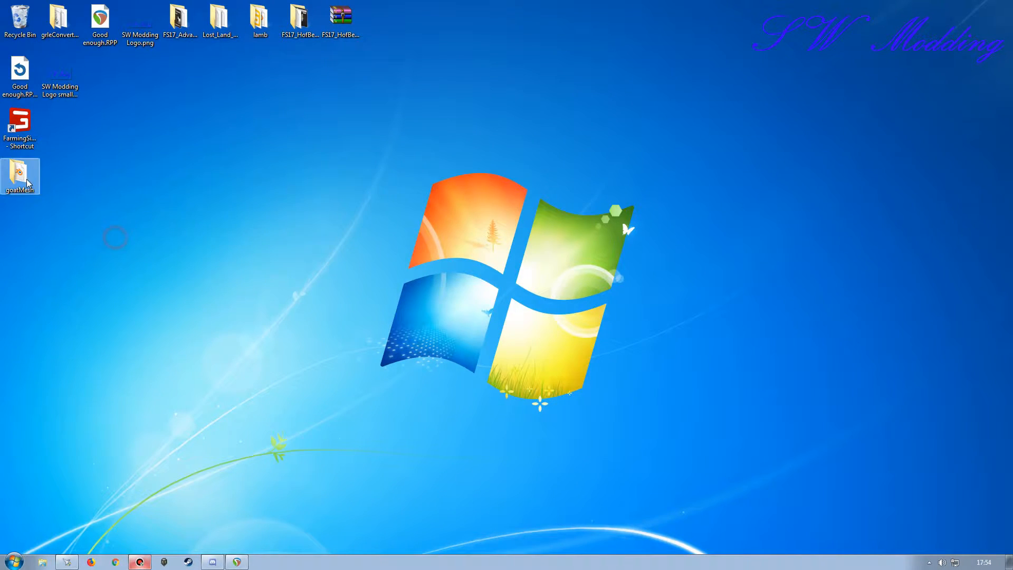
key("Return")
left_click_drag(630, 41, 731, 60)
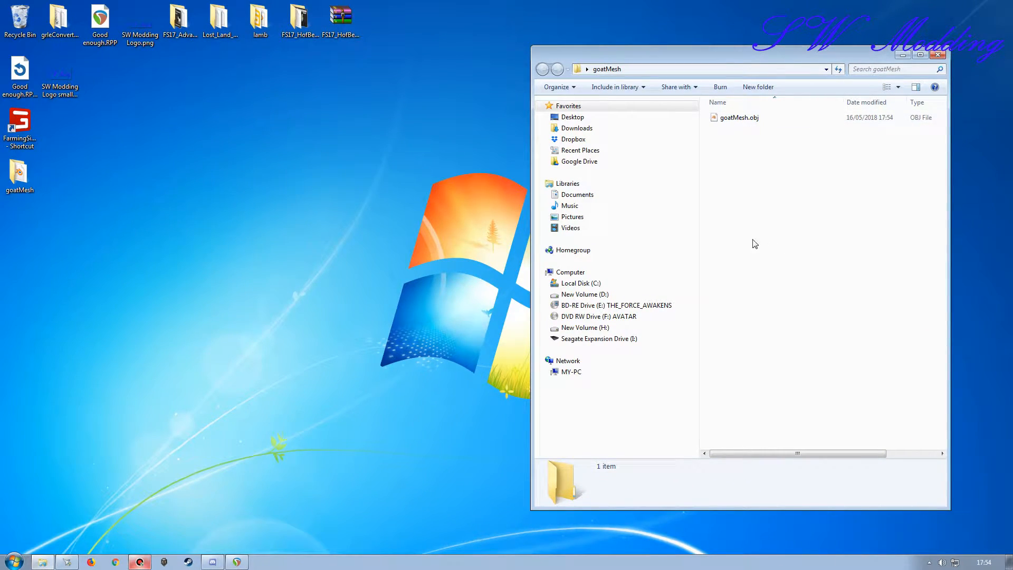
Step: Open Lost_Land_Map/maps/character/goat in a second window beside the goatMesh folder
double_click(221, 26)
left_click_drag(714, 72, 223, 53)
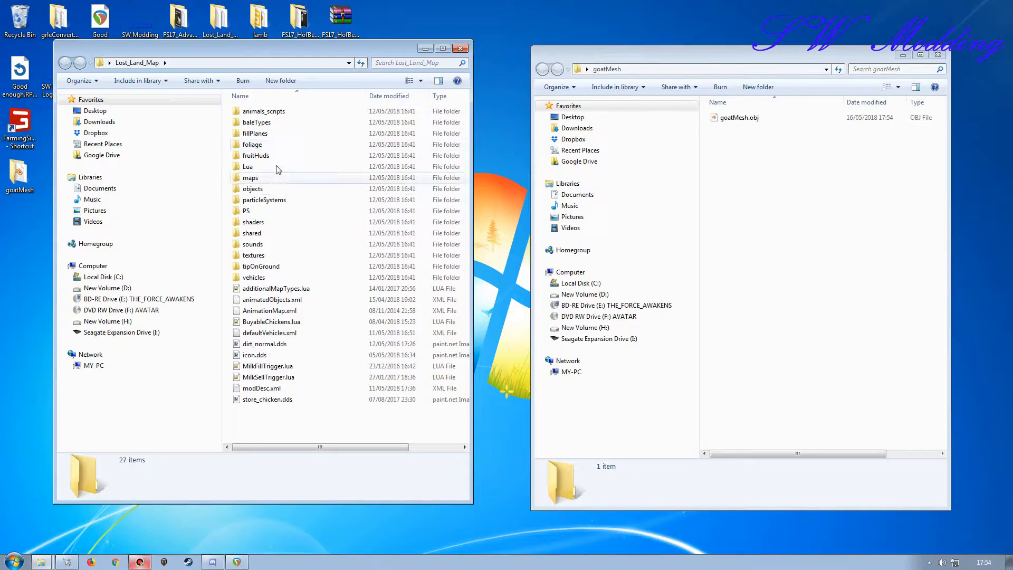
double_click(251, 178)
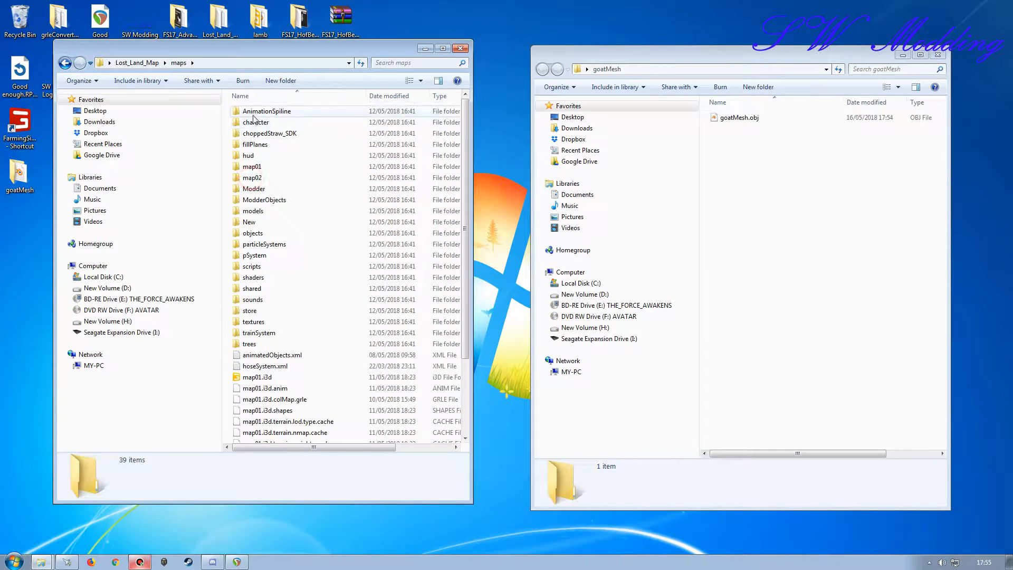
double_click(255, 121)
double_click(252, 134)
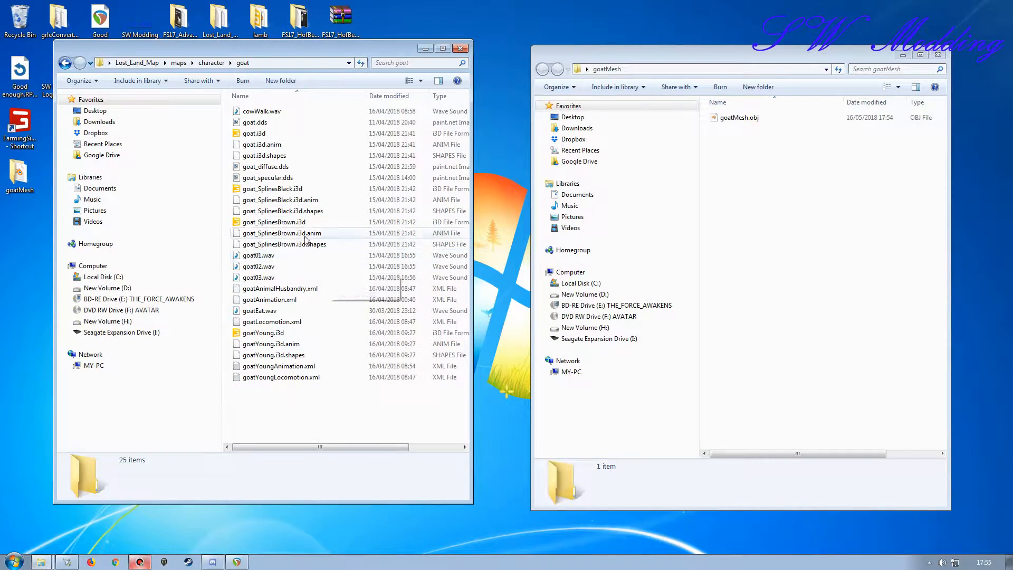
Step: Copy goat_diffuse.dds and goat_specular.dds from the goat folder into the goatMesh folder
left_click(299, 166)
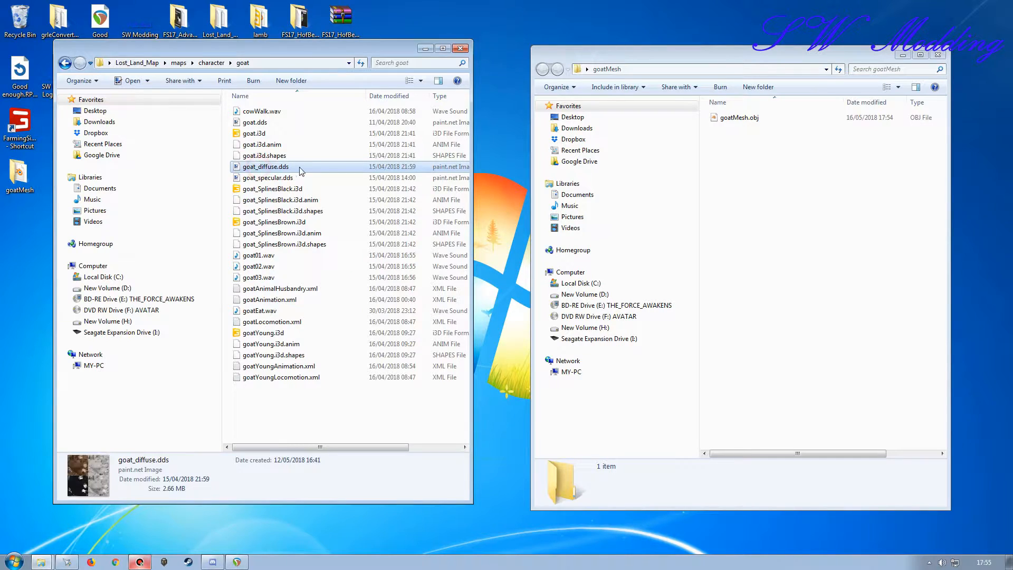
left_click(274, 179, "ctrl")
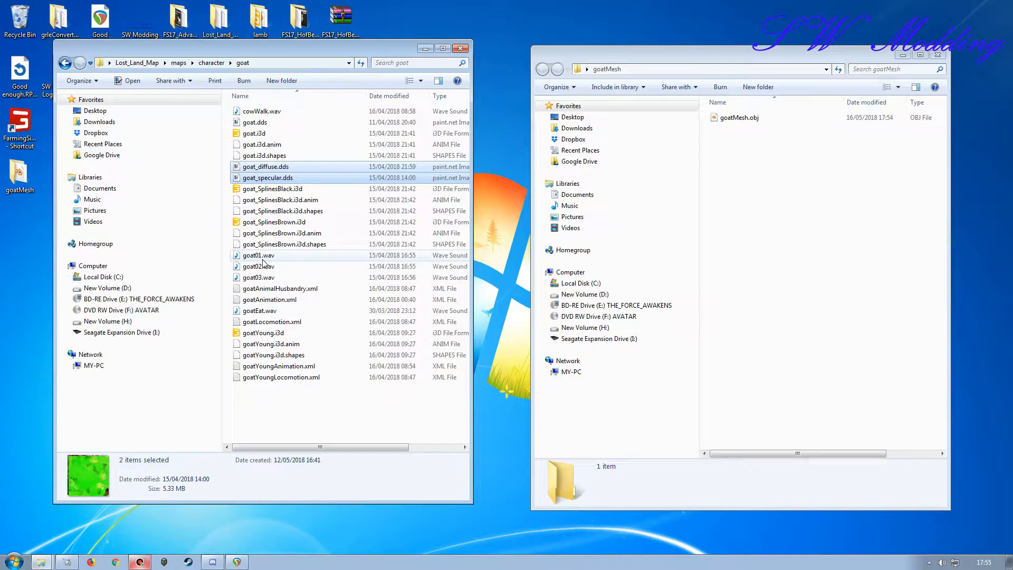
right_click_drag(269, 170, 819, 240)
left_click(843, 268)
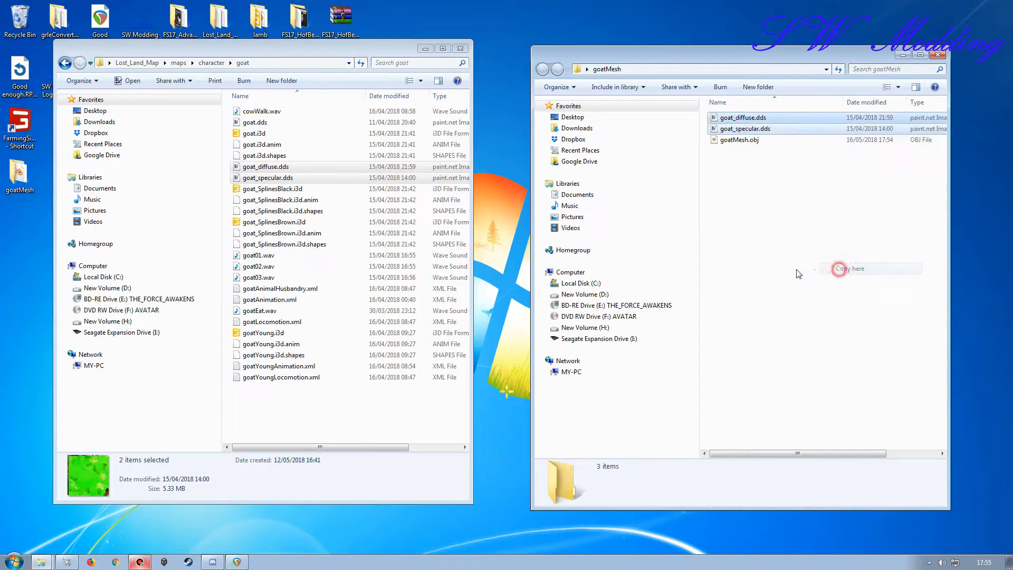
left_click(296, 255)
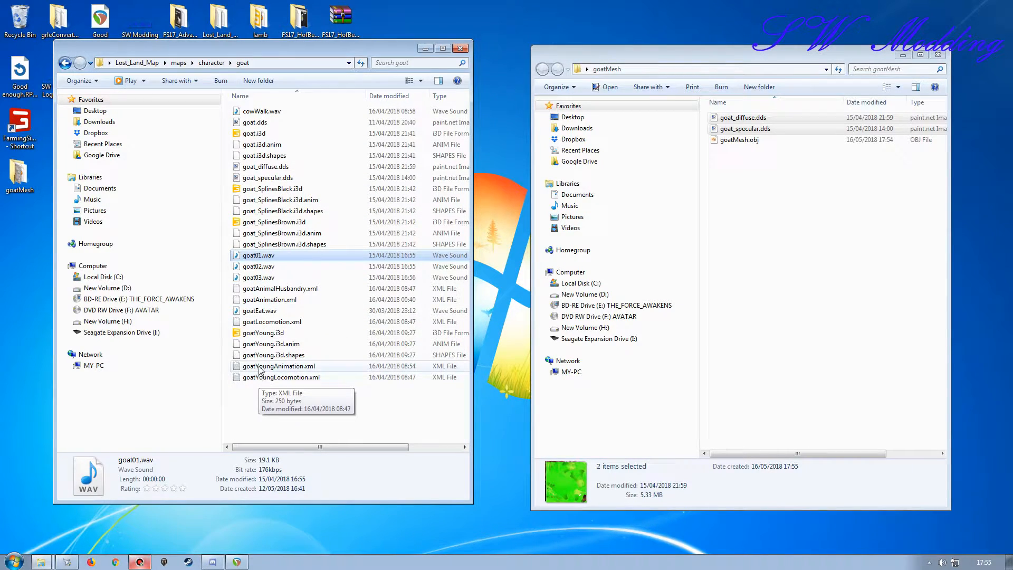
left_click(260, 402)
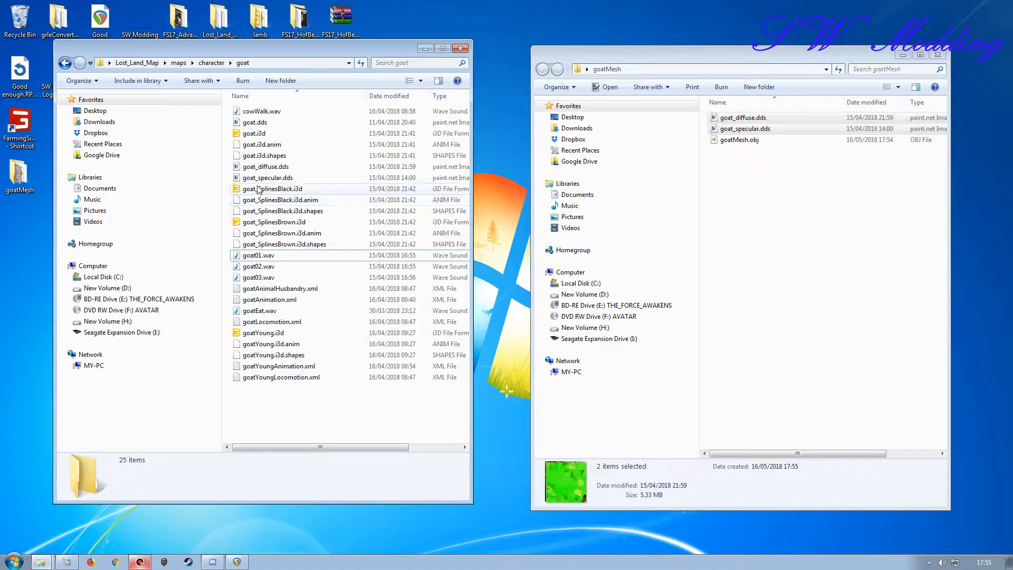
double_click(255, 135)
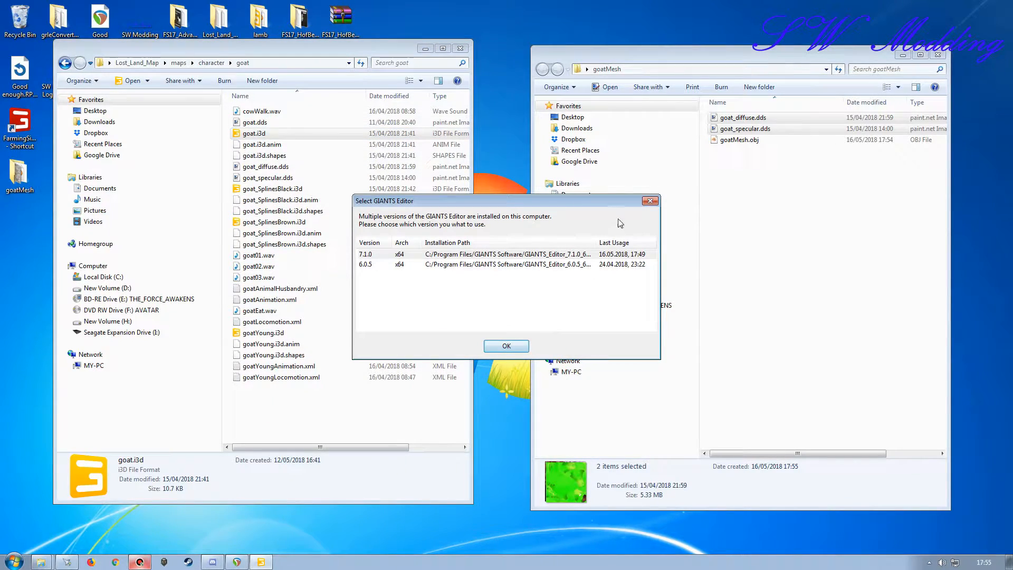
left_click(650, 201)
Step: View the goat.dds texture in paint.net and close it again
double_click(258, 123)
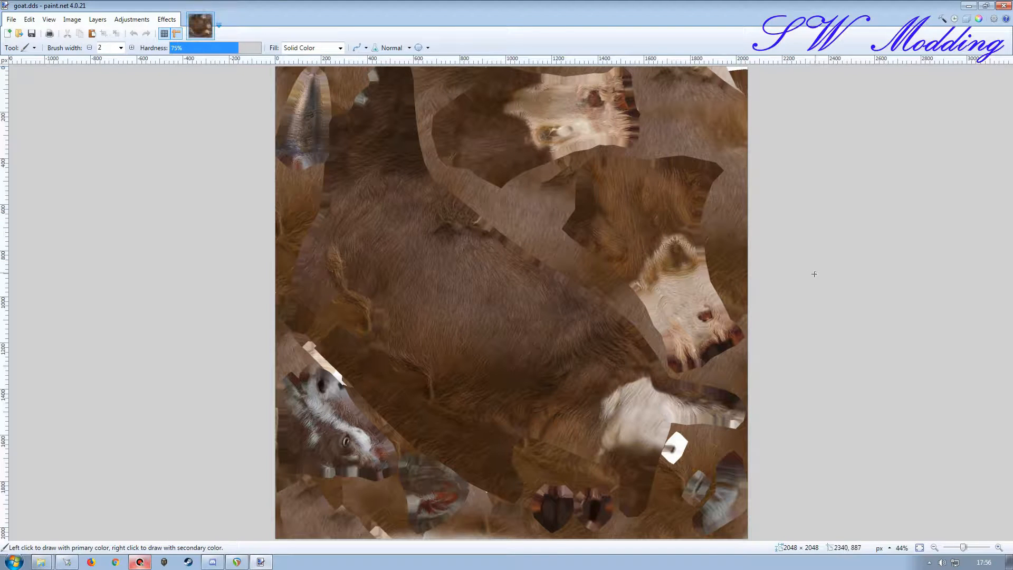
left_click(1004, 5)
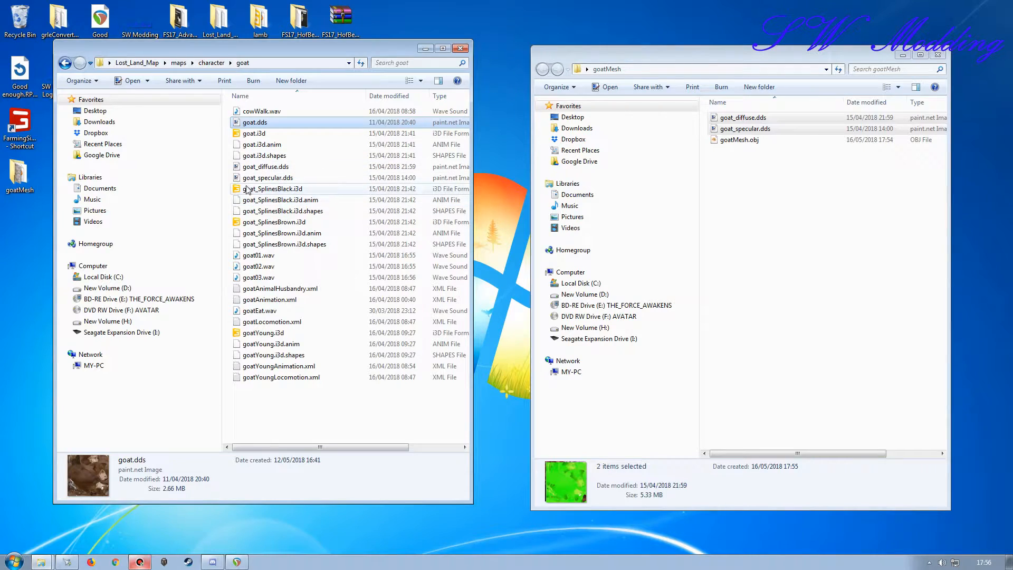
Step: Reopen goat.i3d in GIANTS Editor 7.1.0 and show goatMesh's material settings in Material Editing
double_click(248, 134)
left_click(506, 346)
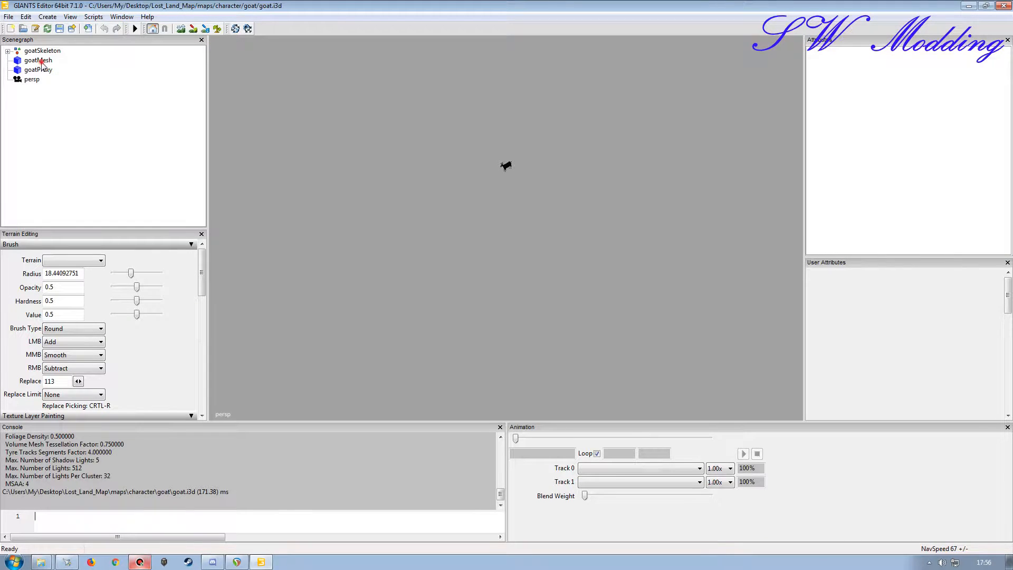
left_click(38, 61)
left_click(122, 16)
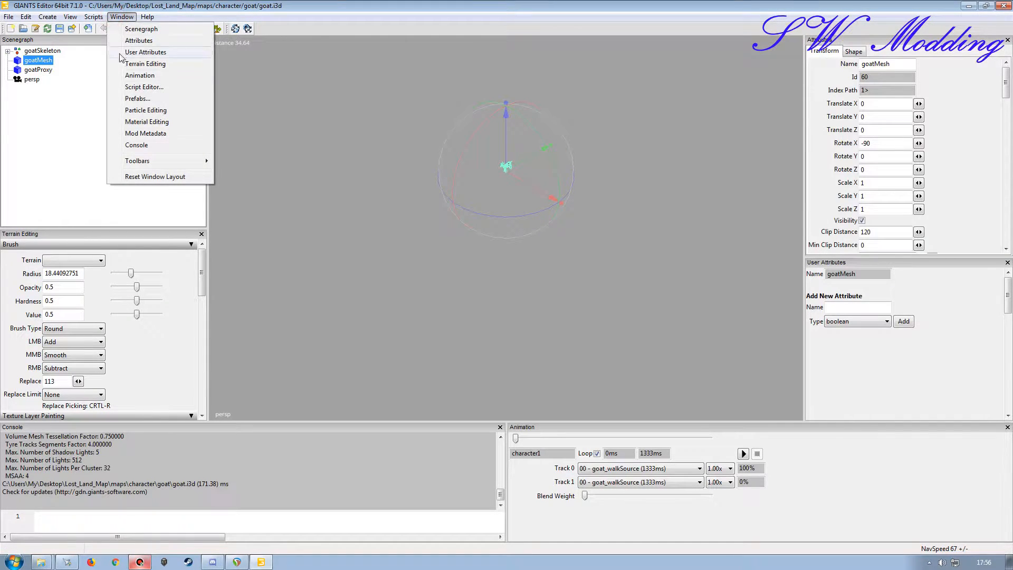
left_click(132, 122)
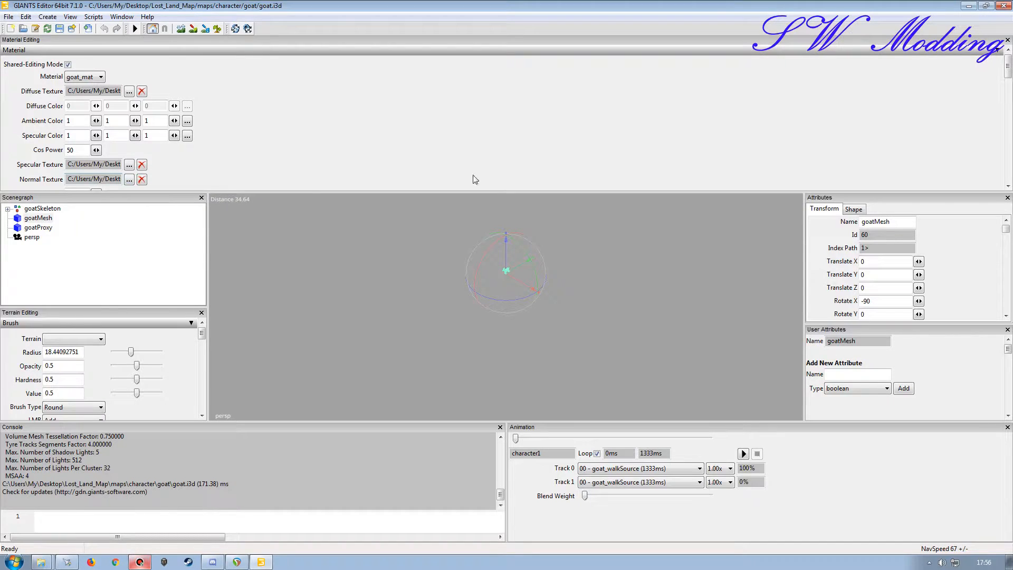
Step: Close the Material Editing window, GIANTS Editor and the goat folder window, leaving only the goatMesh folder open
left_click(1008, 40)
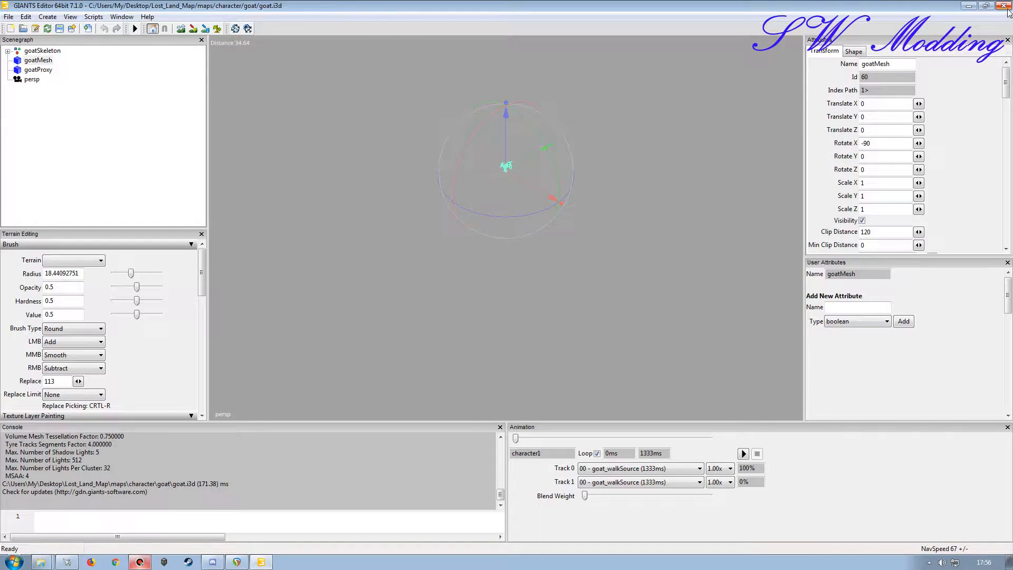
left_click(1005, 8)
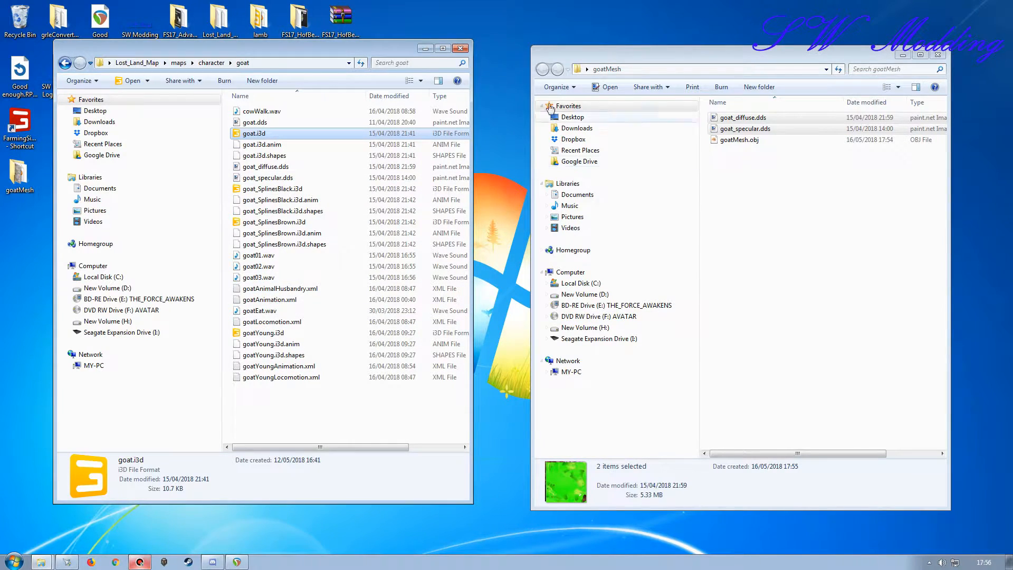
left_click(460, 48)
Step: Shrink the goatMesh folder window's height, reposition it on the desktop, and clear its file selection
left_click_drag(669, 54, 571, 31)
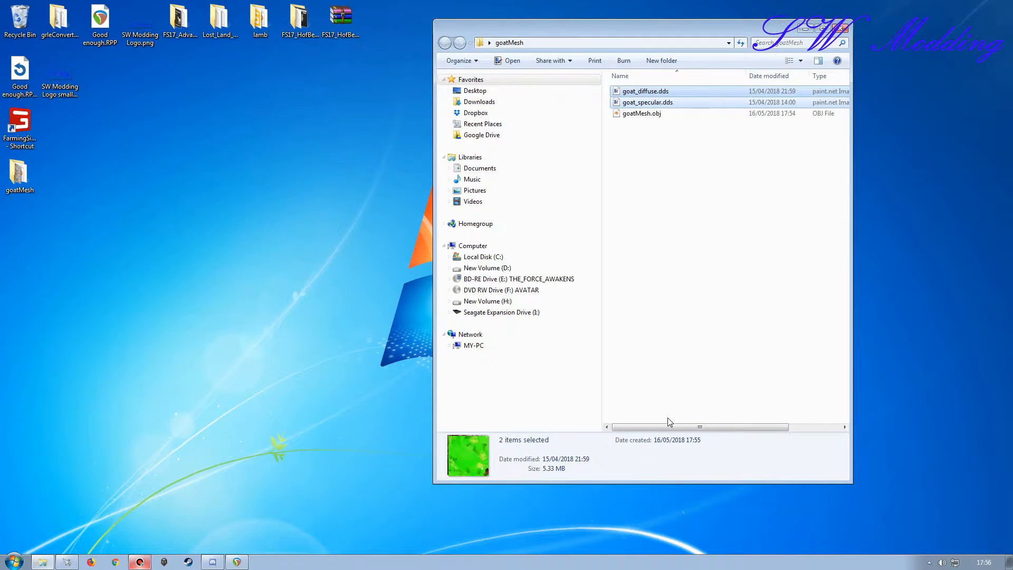
left_click_drag(663, 483, 676, 336)
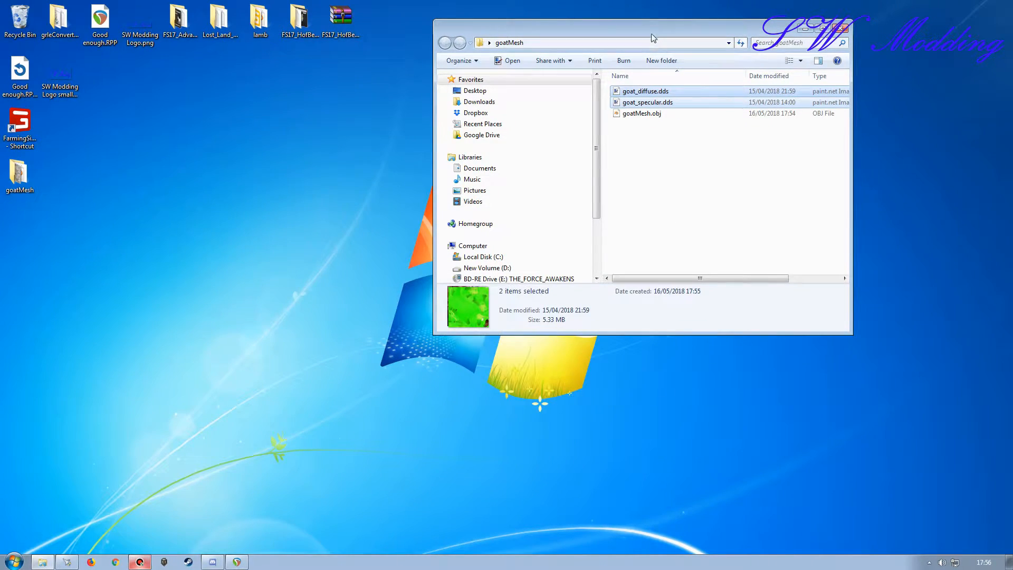
left_click_drag(650, 31, 703, 114)
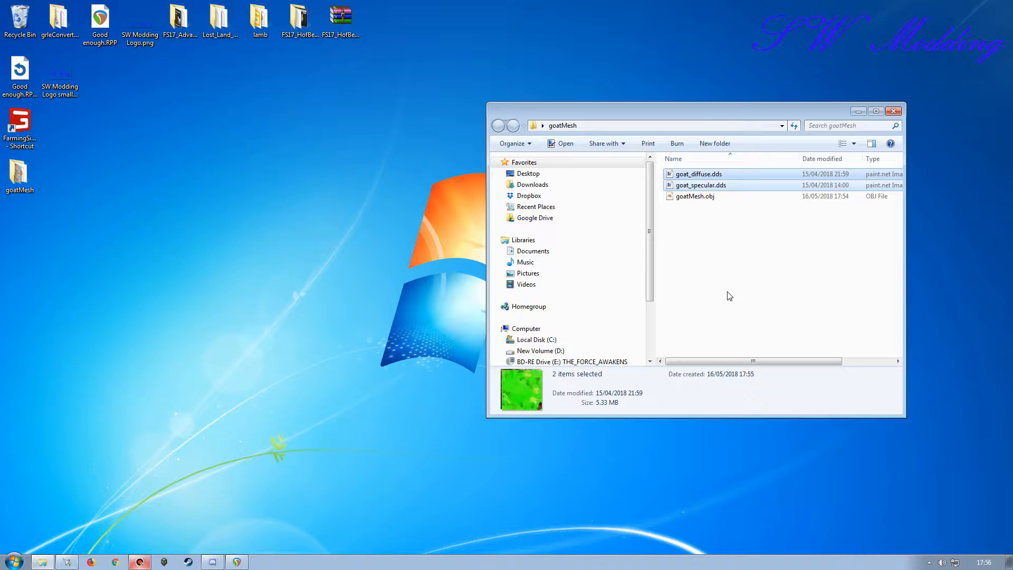
left_click(721, 274)
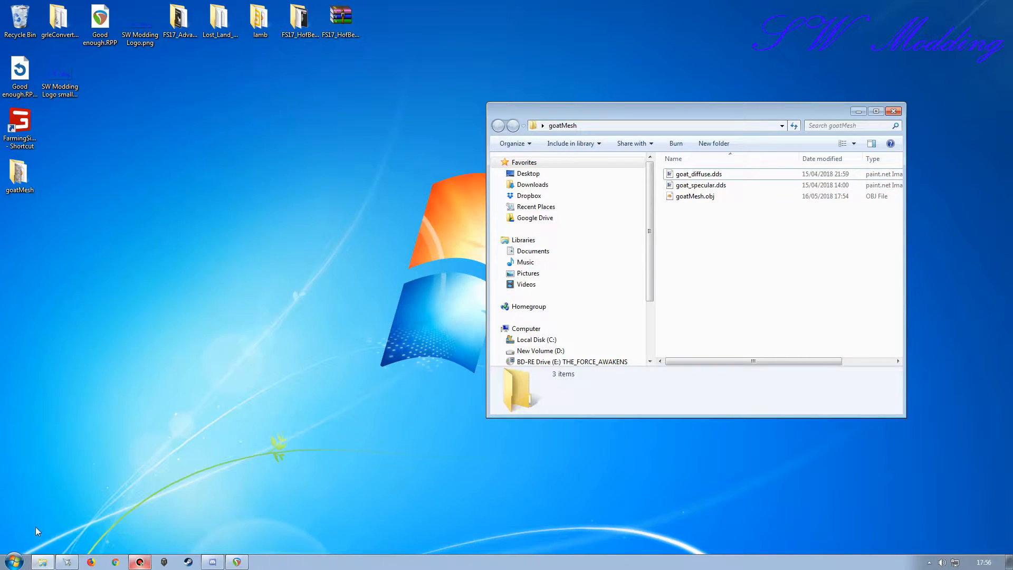
Step: Launch Blender and import goatMesh.obj from the Desktop goatMesh folder as a Wavefront OBJ
left_click(14, 561)
left_click(53, 457)
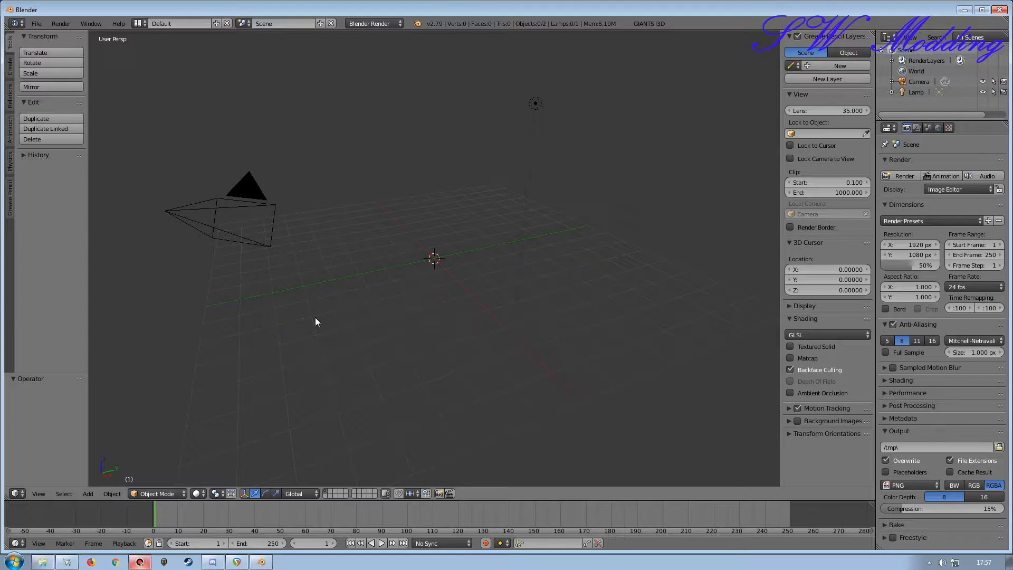
left_click(36, 24)
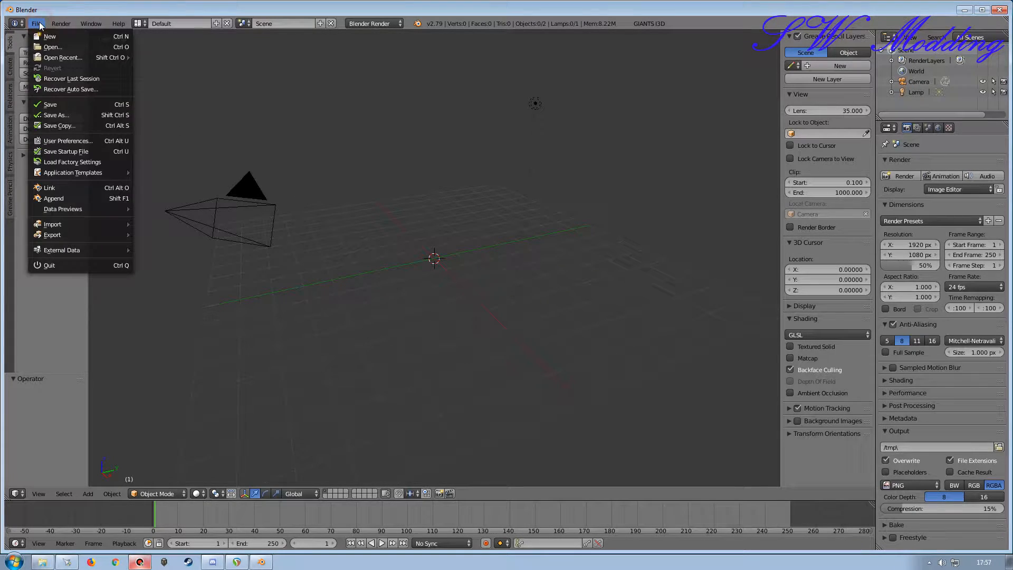
mouse_move(61, 224)
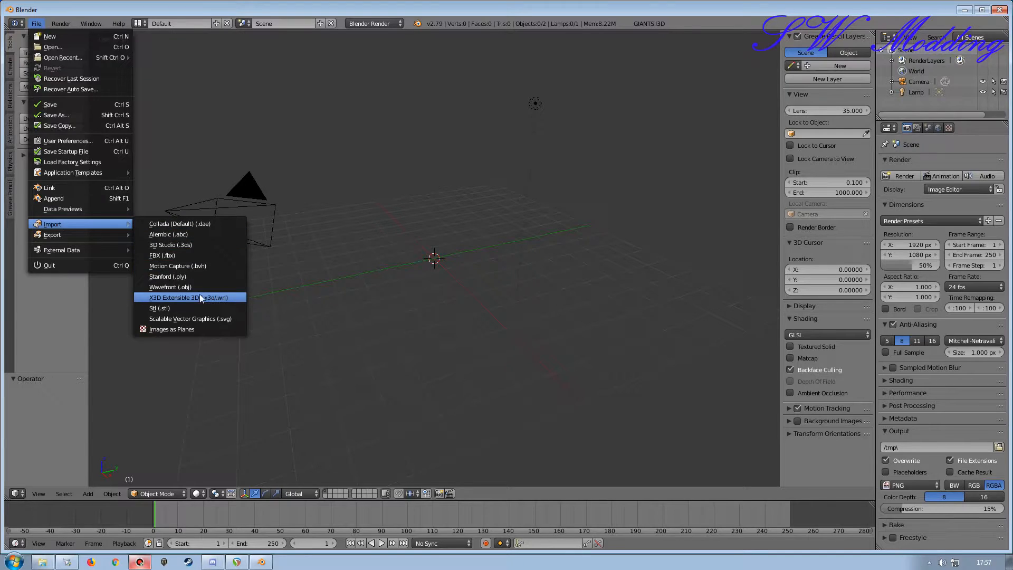
left_click(172, 287)
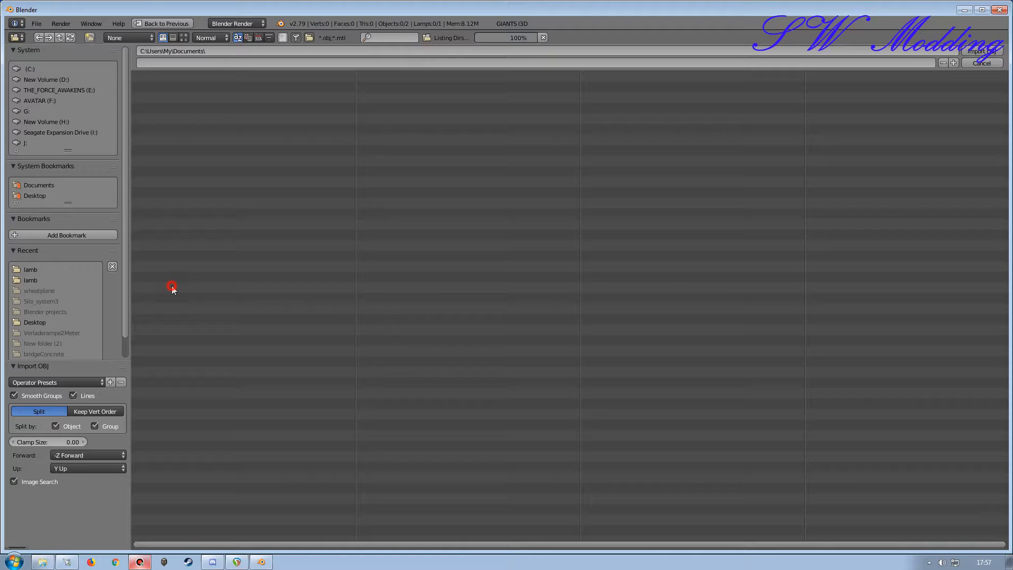
left_click(33, 195)
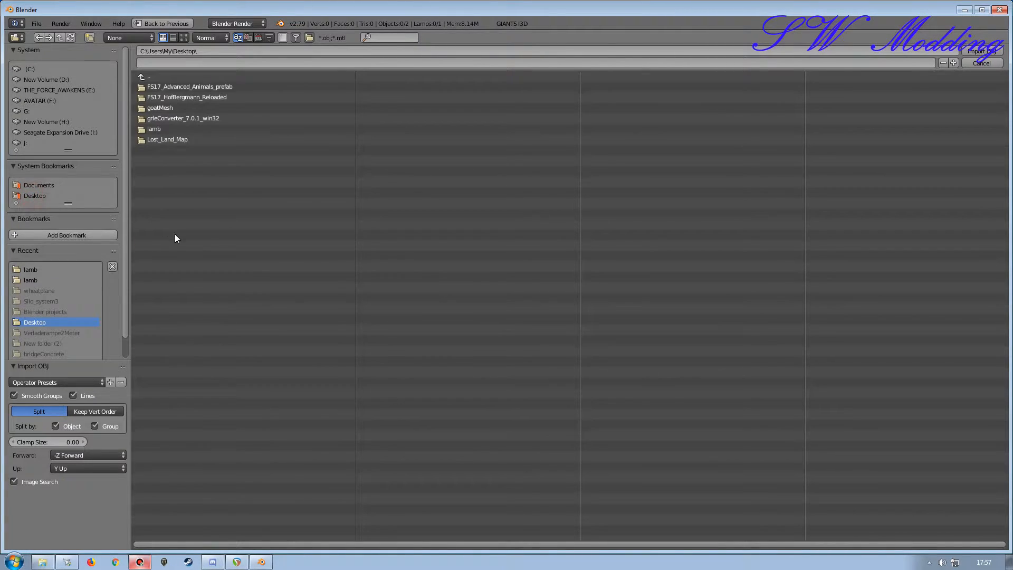
left_click(156, 109)
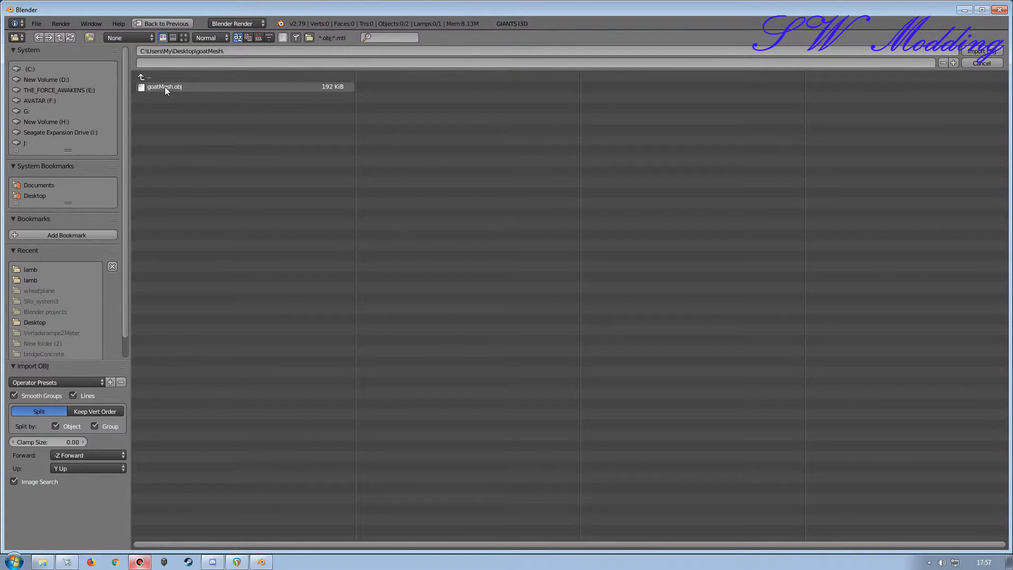
double_click(165, 87)
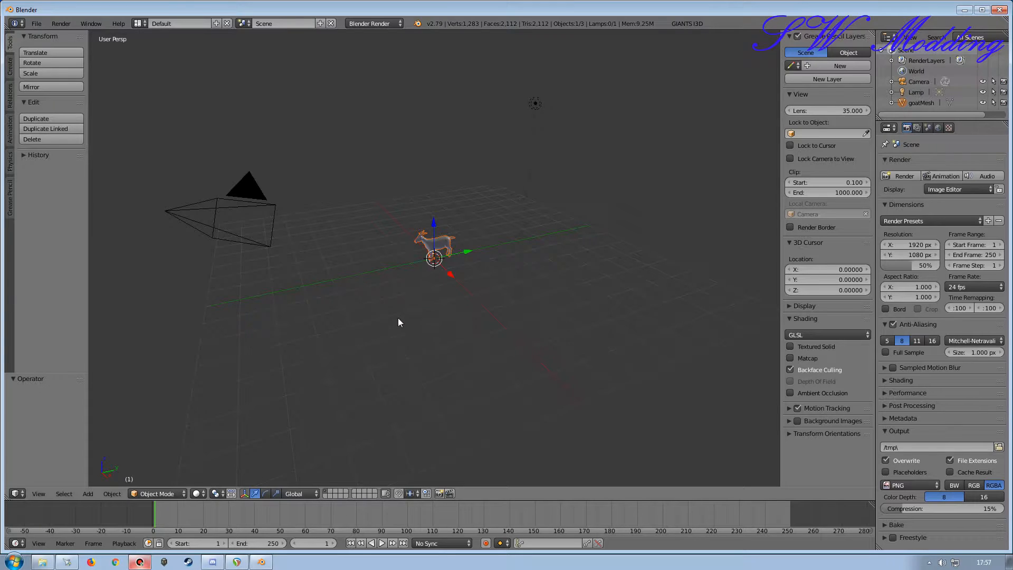
Step: Deselect all objects and place the 3D cursor on the body of the imported goat
scroll(398, 319, "up", 9)
mouse_move(375, 230)
middle_mouse_down()
mouse_move(396, 224)
mouse_move(356, 213)
mouse_move(362, 225)
middle_mouse_up()
key("a")
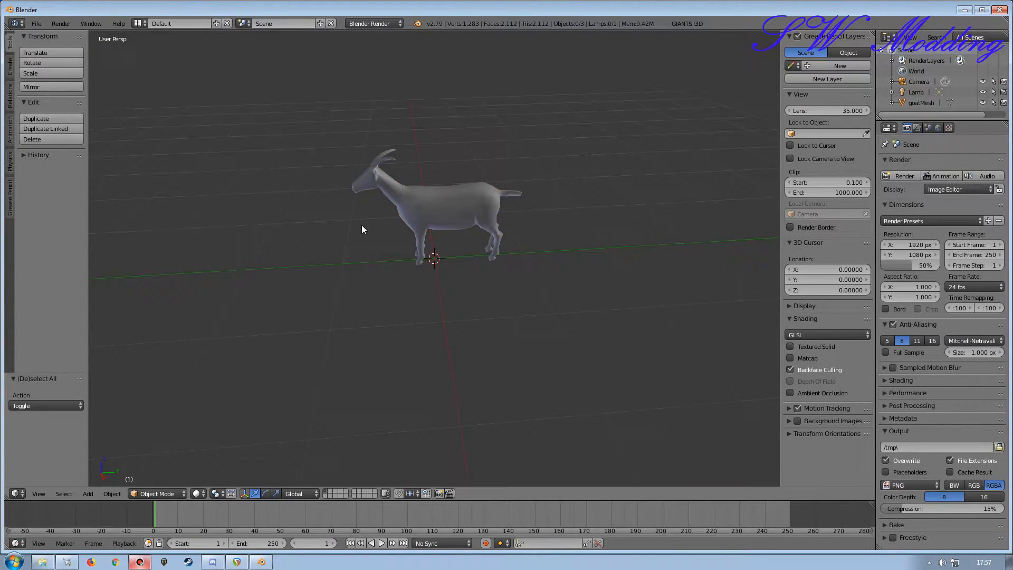
left_click(334, 244)
left_click(448, 197)
Step: Select the goat mesh and widen the properties editor so all its categories are accessible
middle_click_drag(395, 276, 435, 270)
scroll(439, 230, "up", 4)
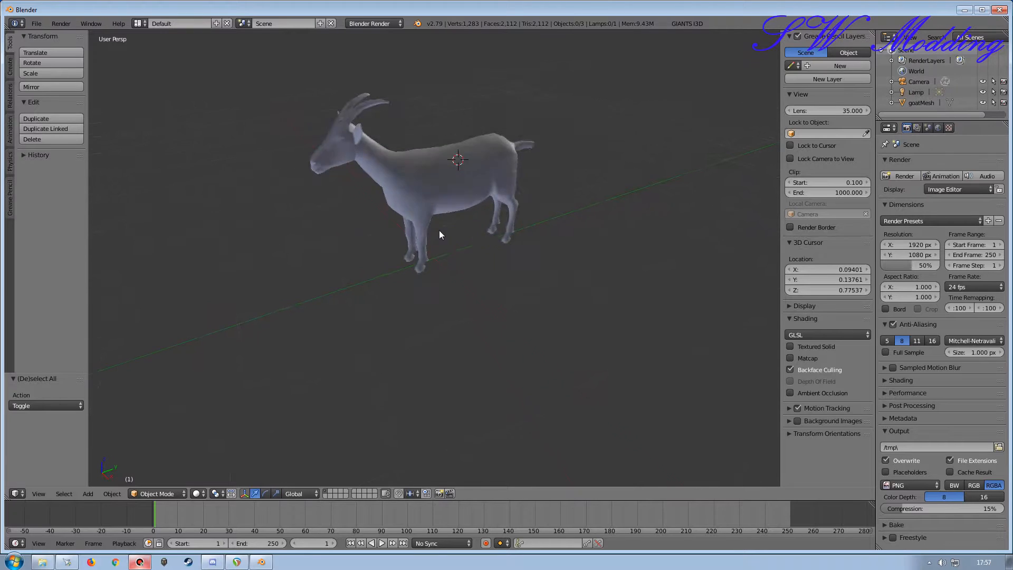
middle_click_drag(421, 189, 354, 213)
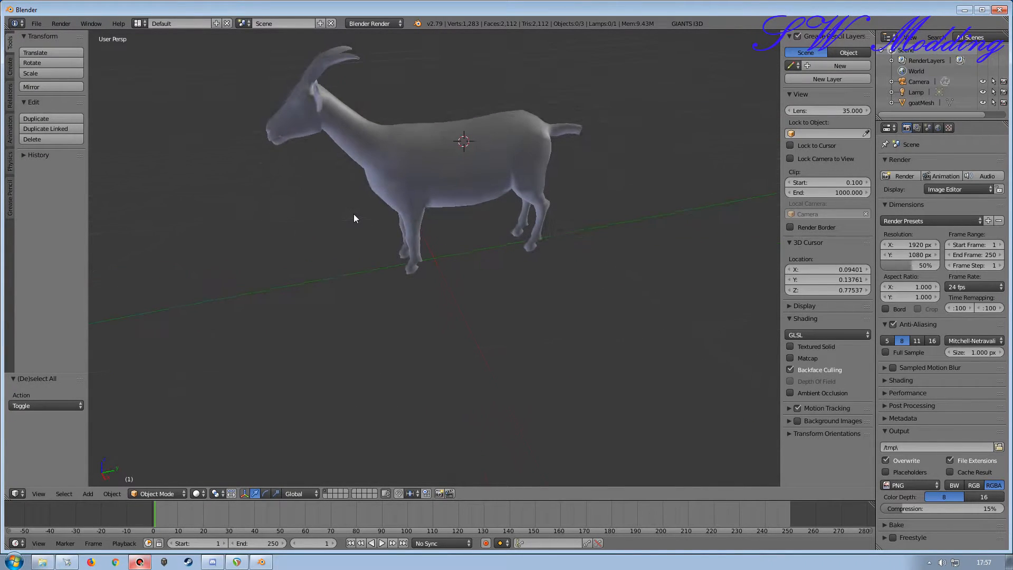
scroll(357, 214, "down", 2)
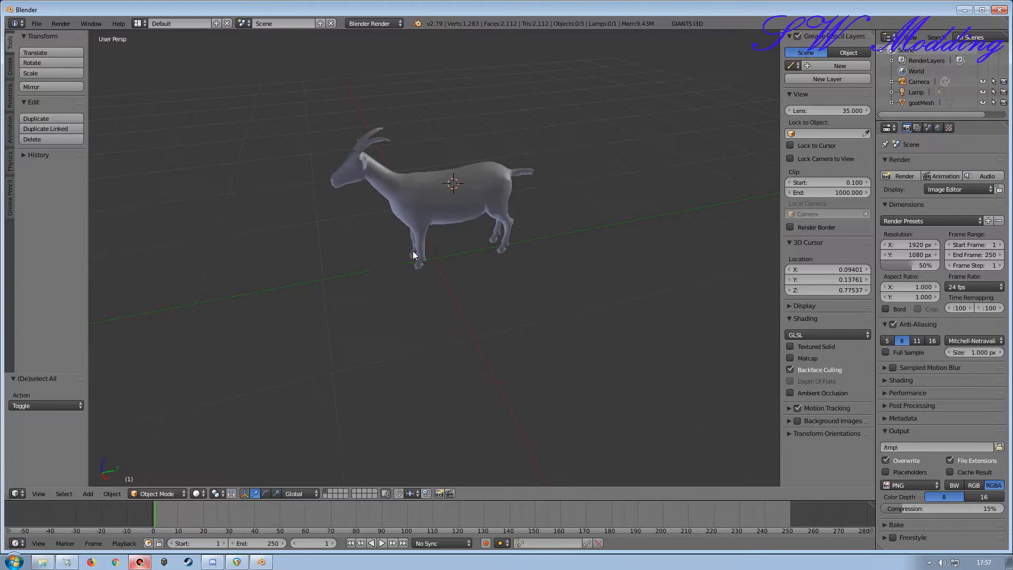
middle_click_drag(375, 301, 411, 291)
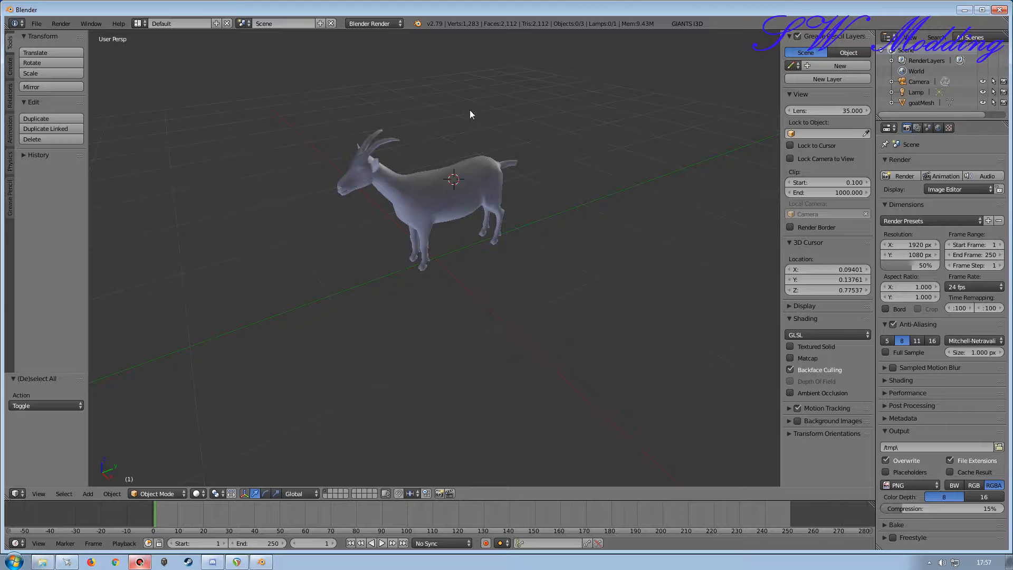
middle_click_drag(396, 278, 379, 264)
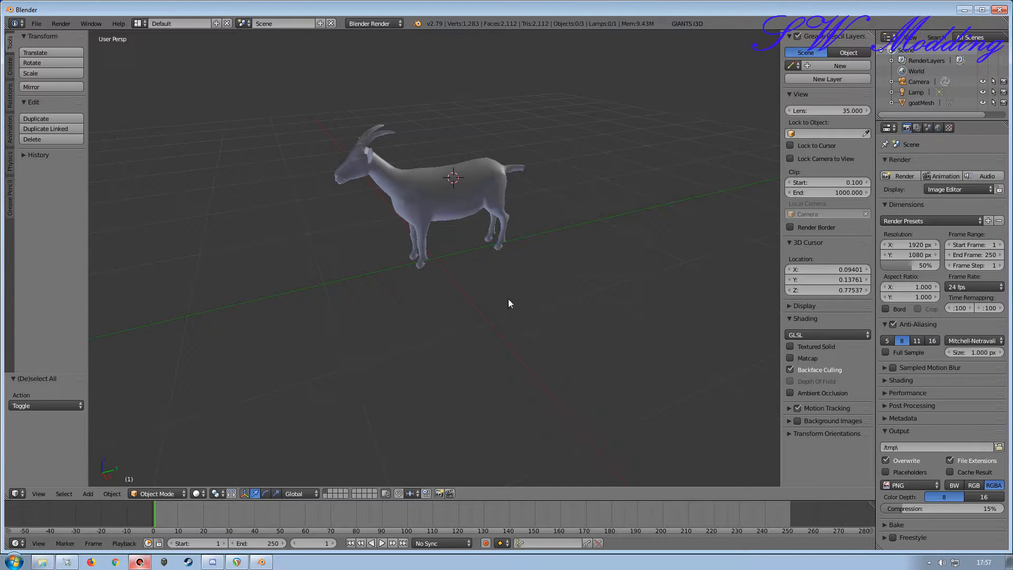
right_click(419, 195)
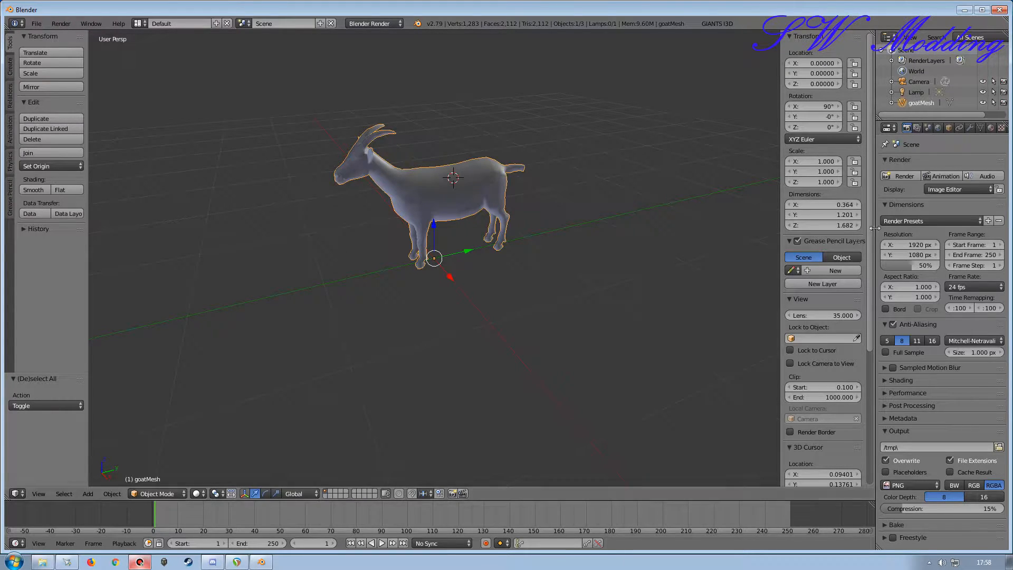
left_click_drag(874, 228, 836, 228)
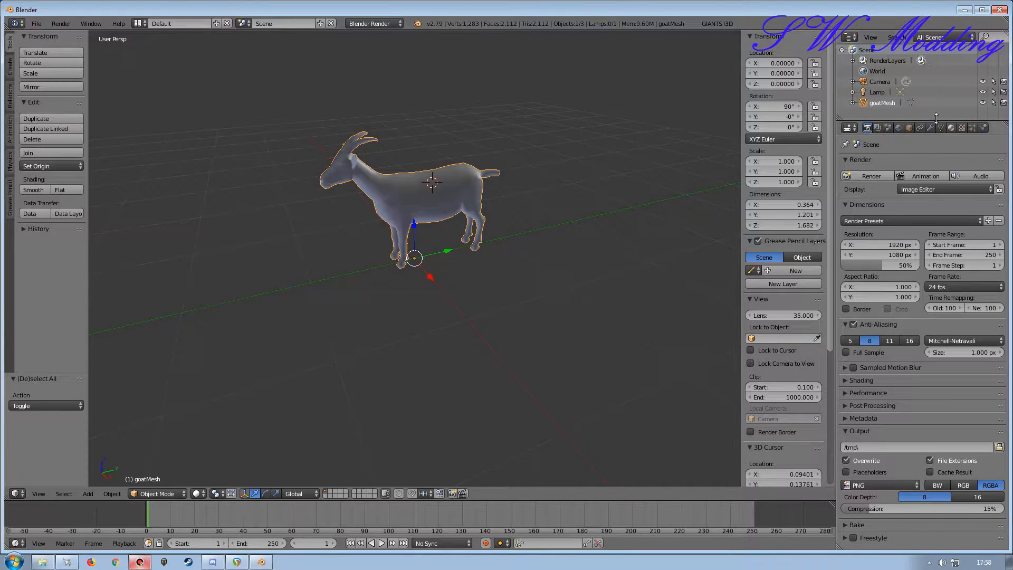
Step: Add a new material to the goat mesh and name it Goat1
left_click(951, 129)
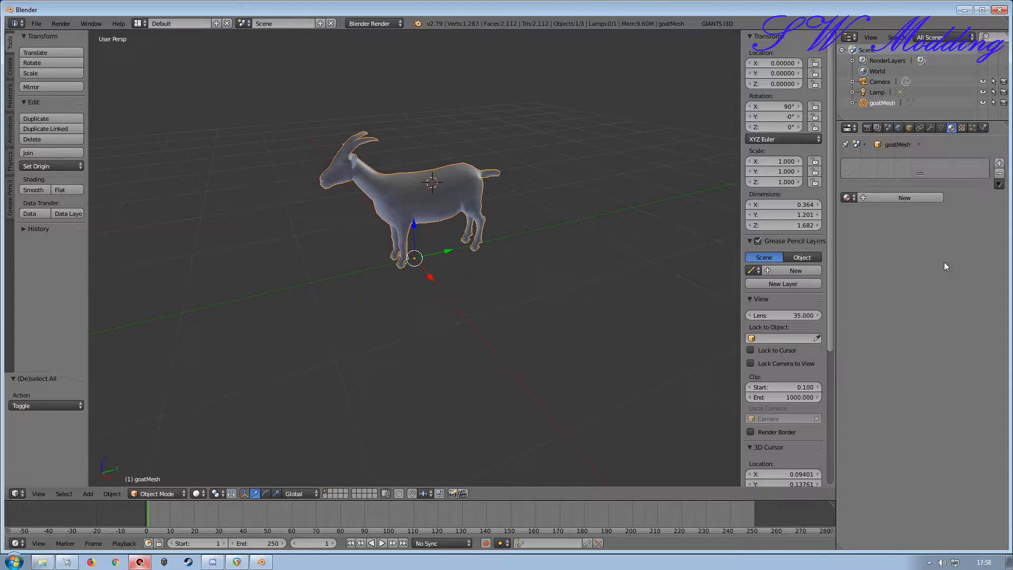
left_click(879, 198)
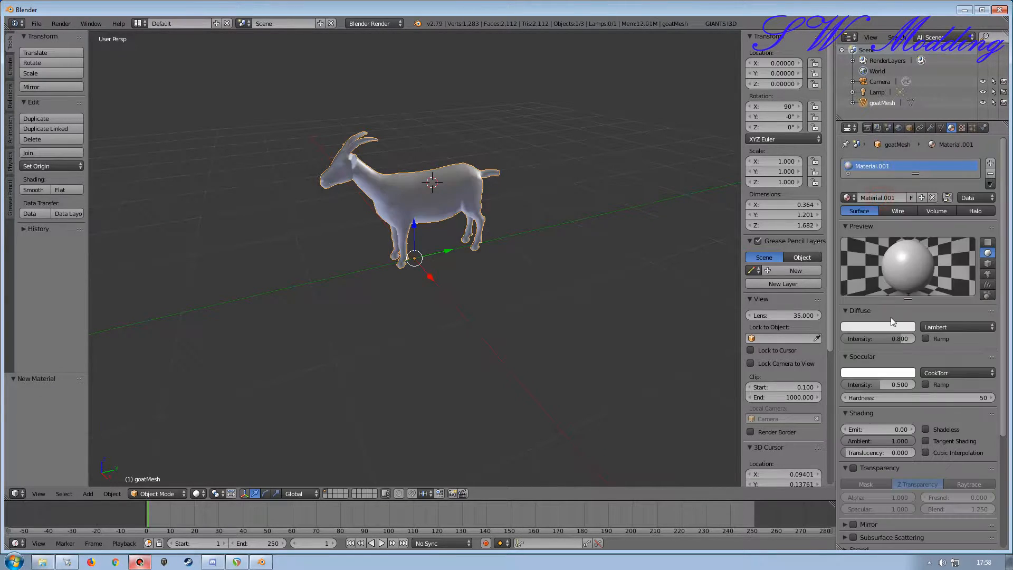
left_click(897, 197)
key("BackSpace")
type("Goat1")
key("Return")
Step: Add a new image texture to the Goat1 material and load goat_diffuse.dds from the Desktop goatMesh folder
left_click(961, 129)
left_click(921, 242)
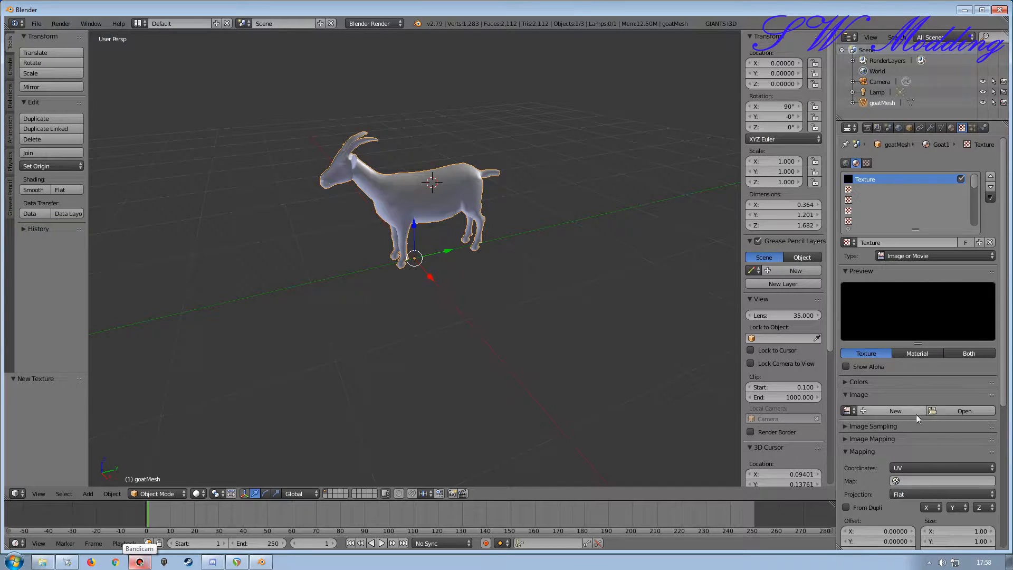
left_click(960, 413)
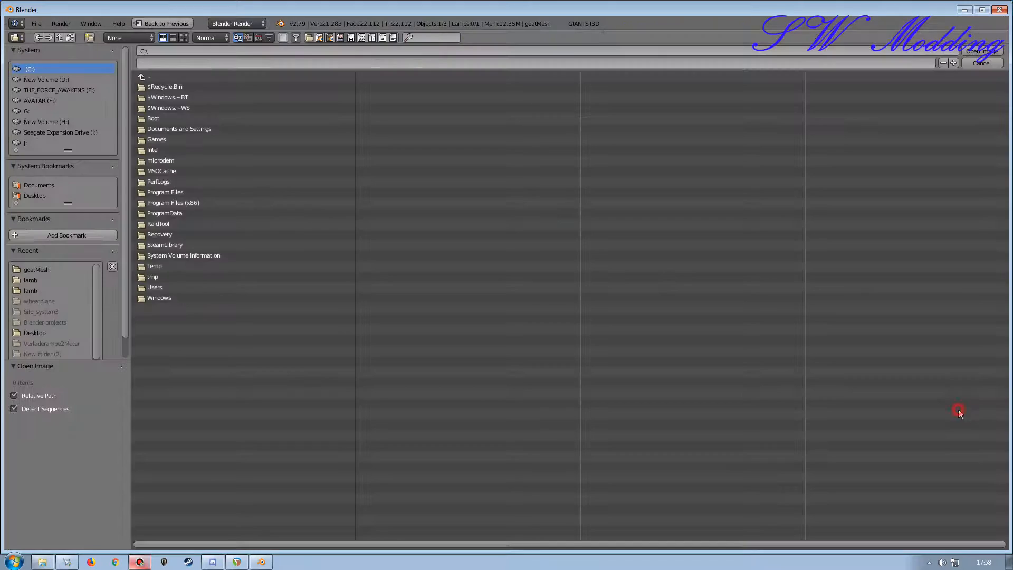
left_click(34, 195)
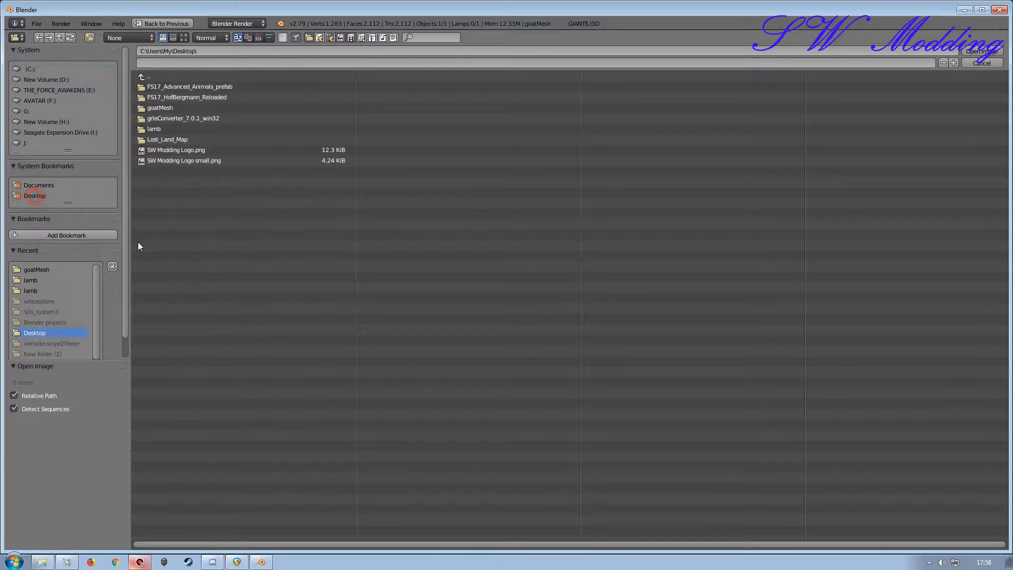
left_click(158, 109)
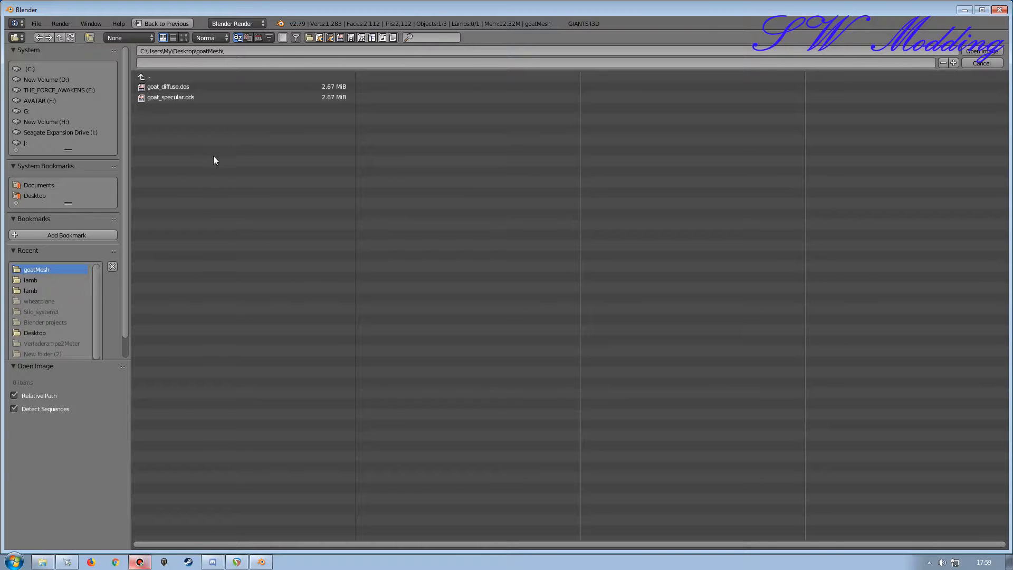
left_click(164, 88)
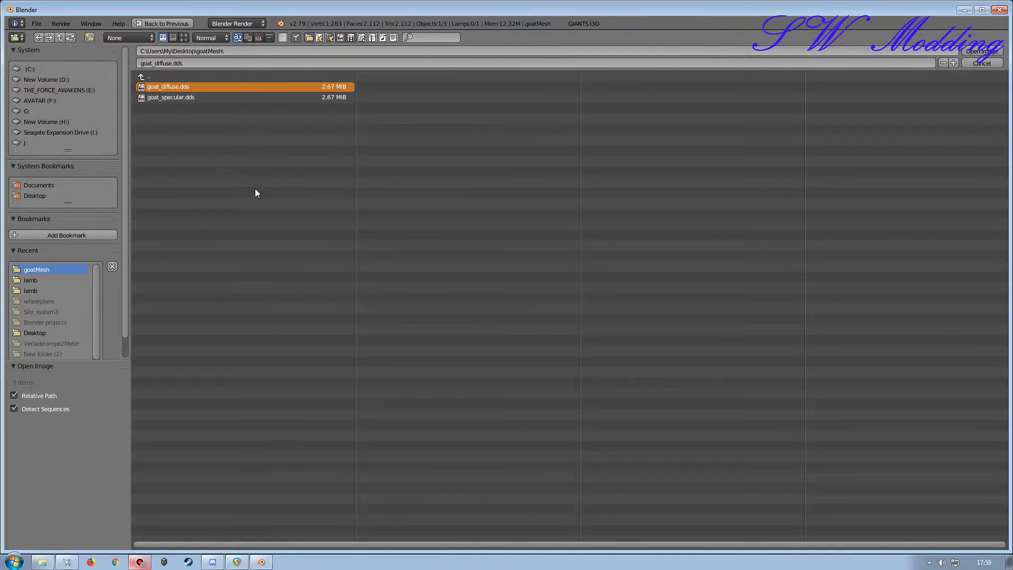
left_click(974, 51)
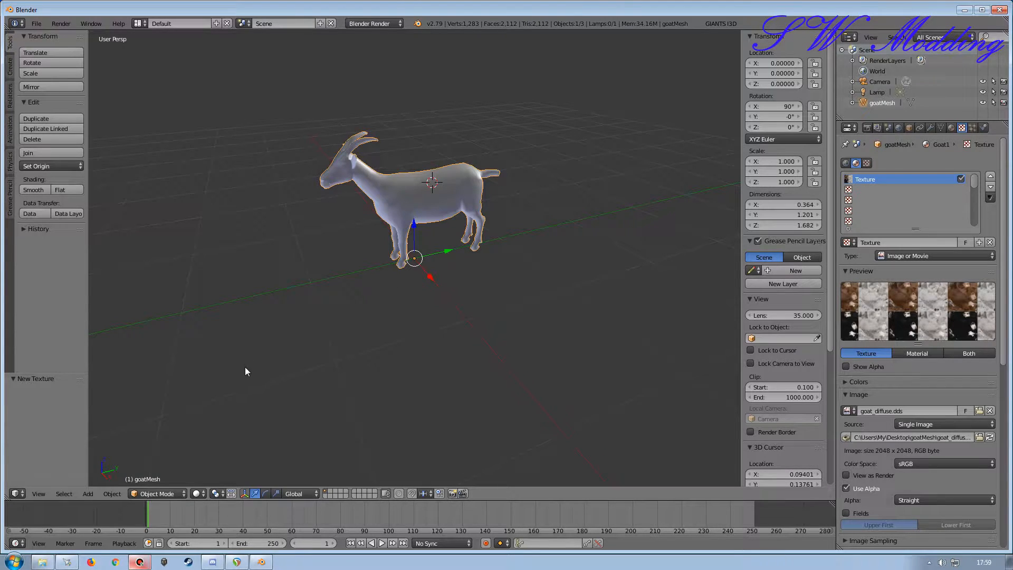
Step: Switch the viewport to Texture shading and add a Hemi lamp at the 3D cursor to light the goat
left_click(199, 498)
left_click(222, 443)
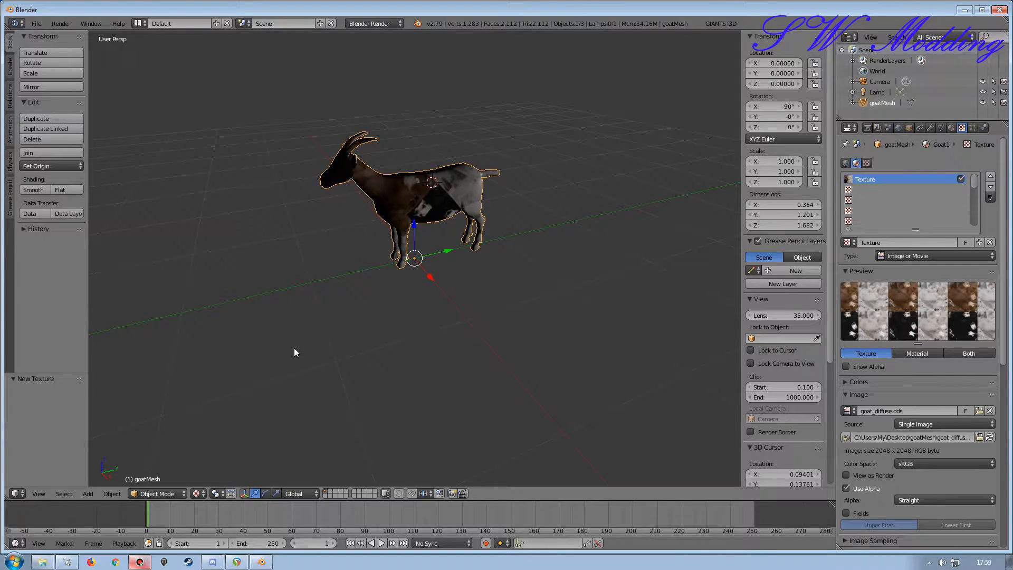
key("shift+a")
mouse_move(294, 349)
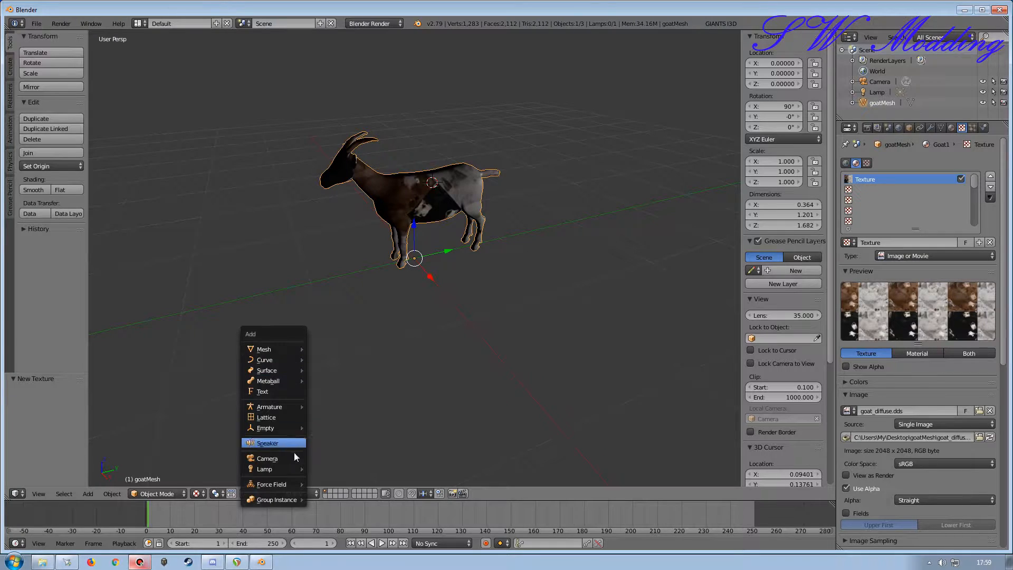
mouse_move(297, 468)
left_click(333, 504)
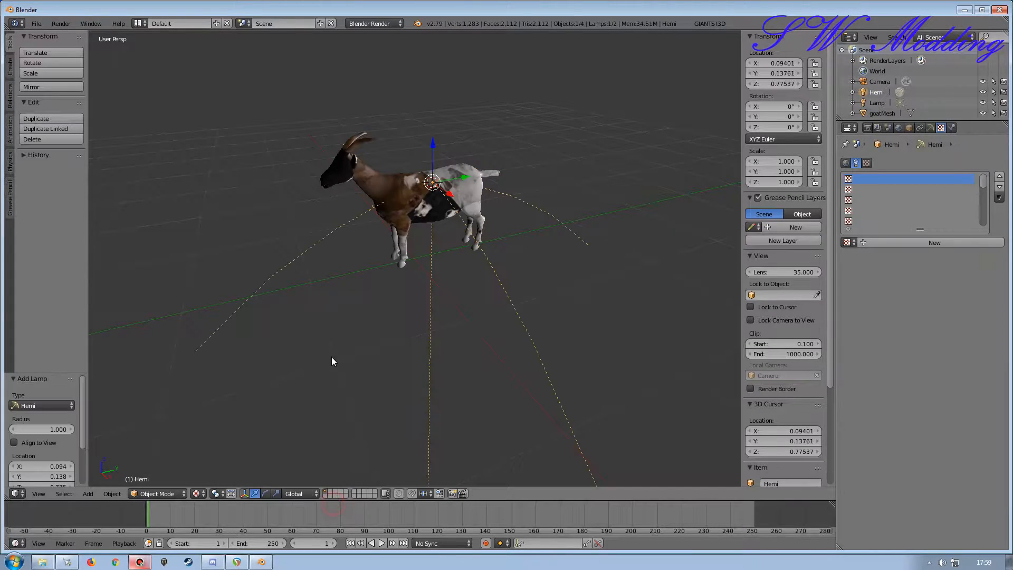
middle_click_drag(342, 289, 472, 276)
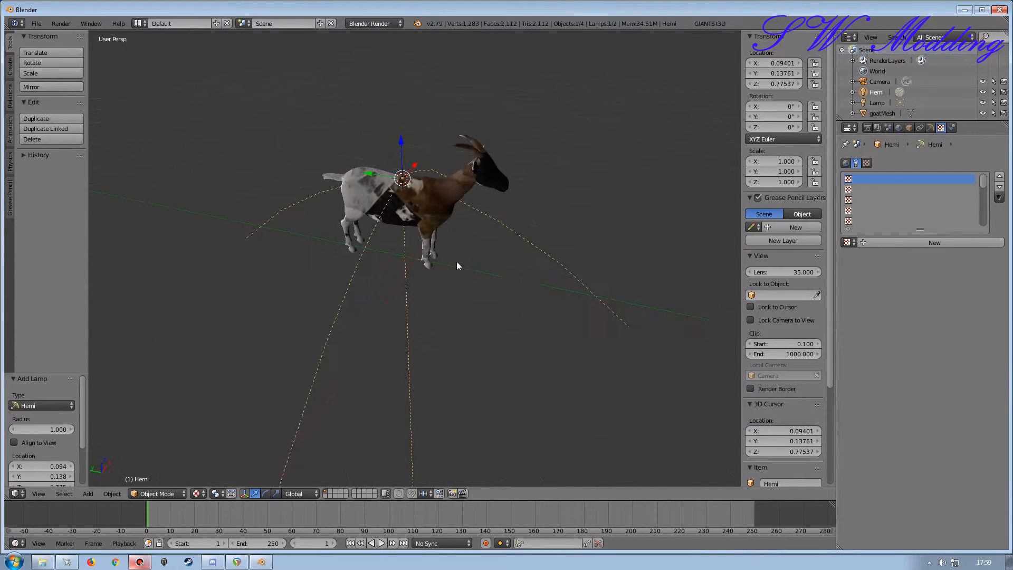
scroll(418, 251, "up", 5)
middle_click_drag(418, 251, 274, 221)
scroll(334, 229, "down", 3)
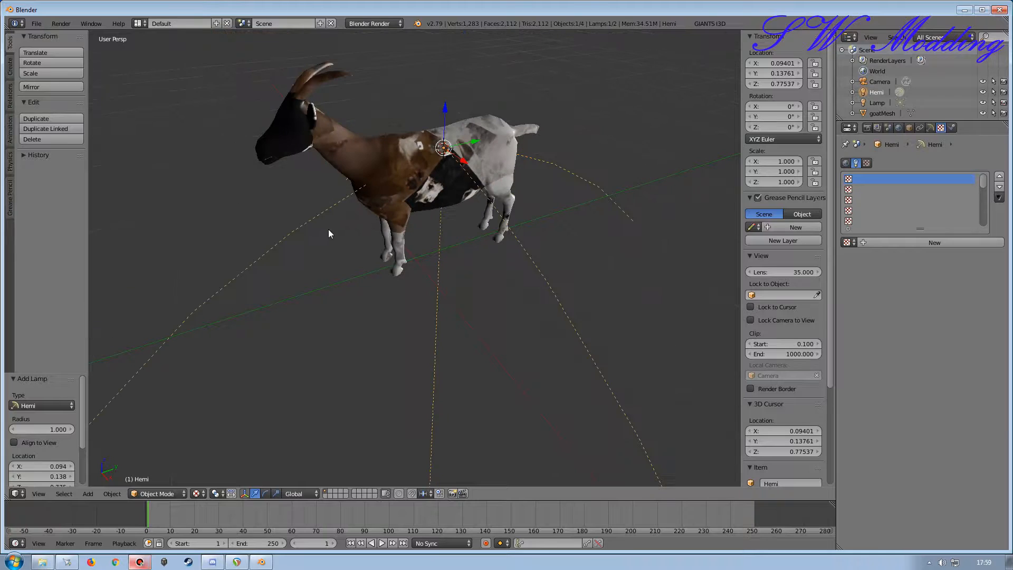
middle_click_drag(356, 263, 388, 307)
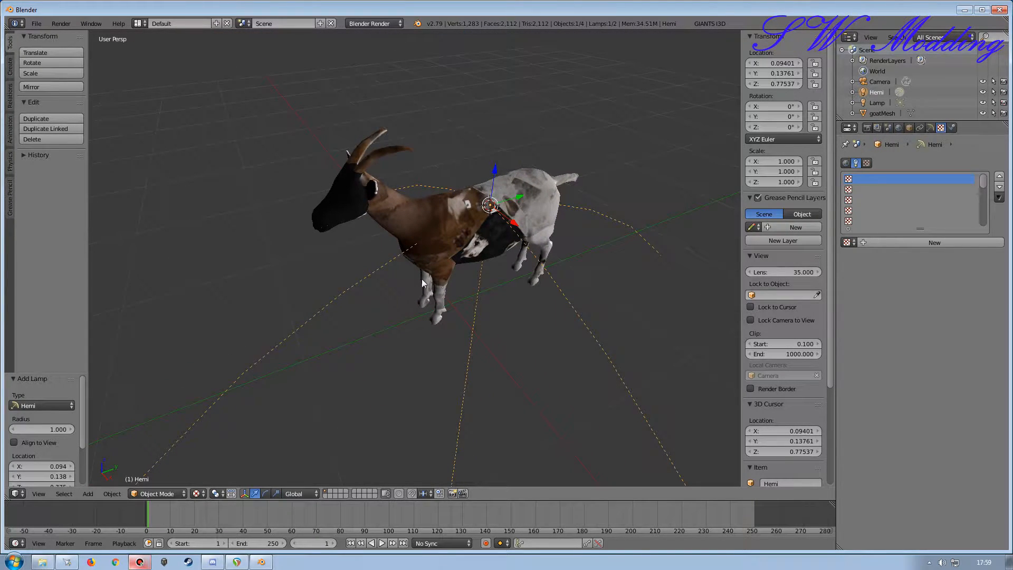
Step: Examine from several sides how the goat_diffuse texture falls across the lit goat's head, body and legs
middle_click_drag(493, 315, 493, 290)
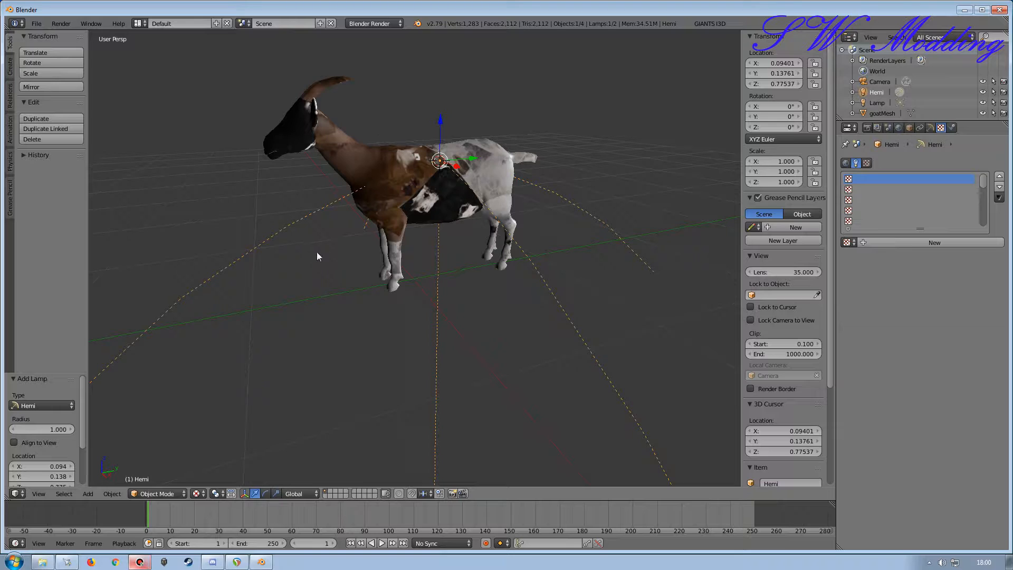
left_click(877, 102)
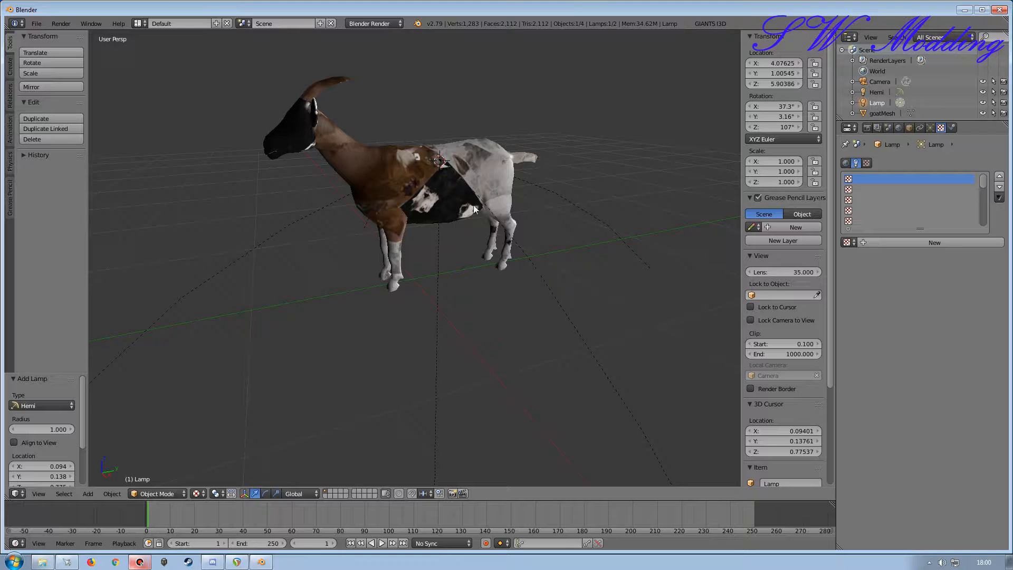
mouse_move(324, 254)
middle_mouse_down()
mouse_move(355, 283)
mouse_move(315, 258)
middle_mouse_up()
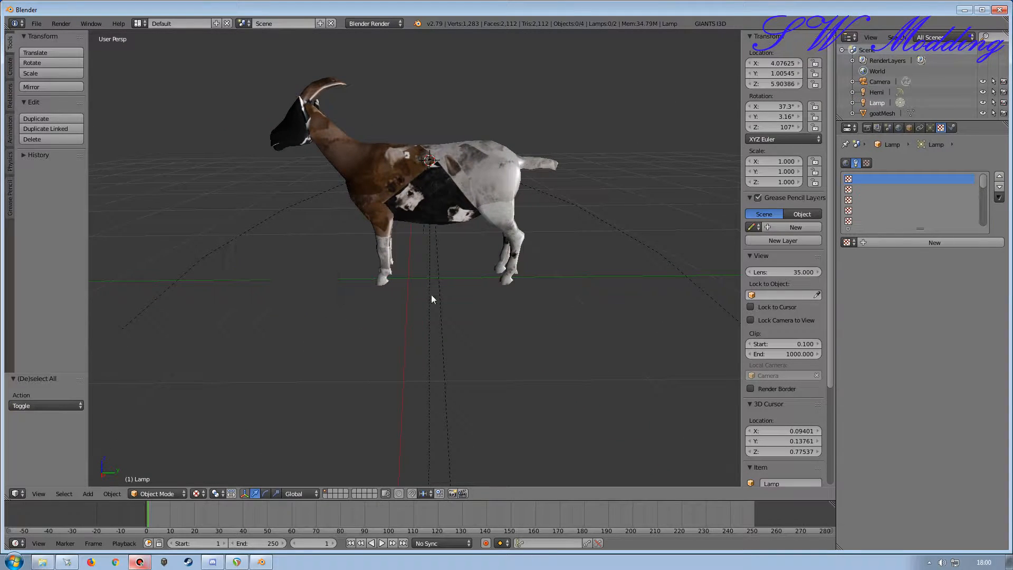
middle_click_drag(372, 222, 441, 314)
scroll(442, 313, "up", 3)
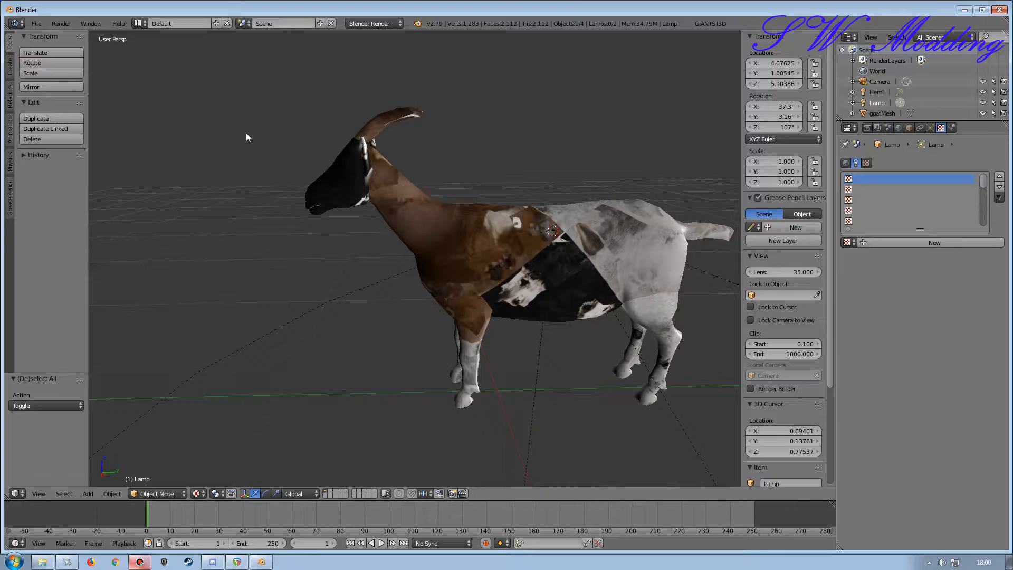
Step: Switch to the UV Editing layout and put the goat mesh in Edit Mode to display its UV map
left_click(138, 23)
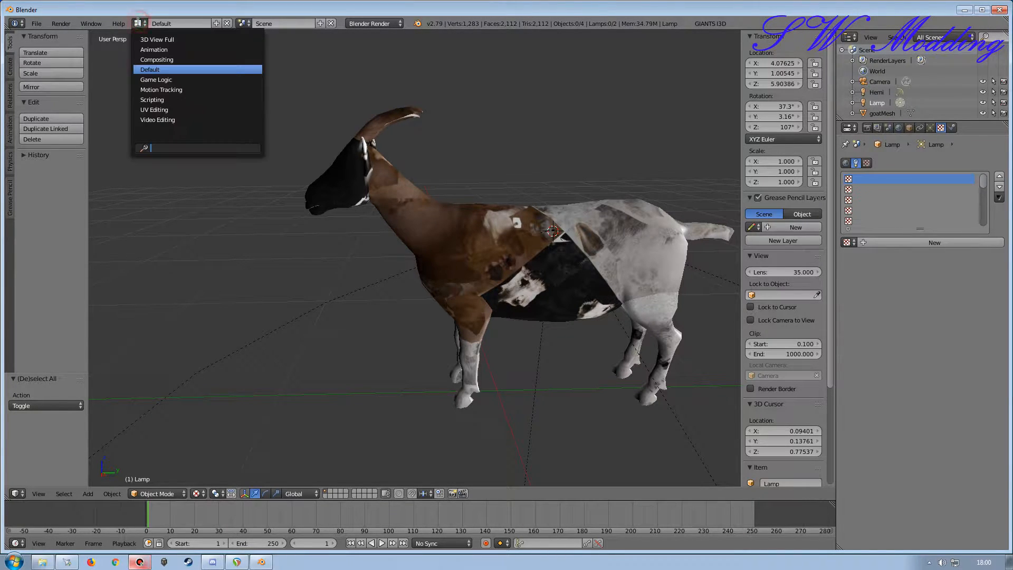
left_click(154, 110)
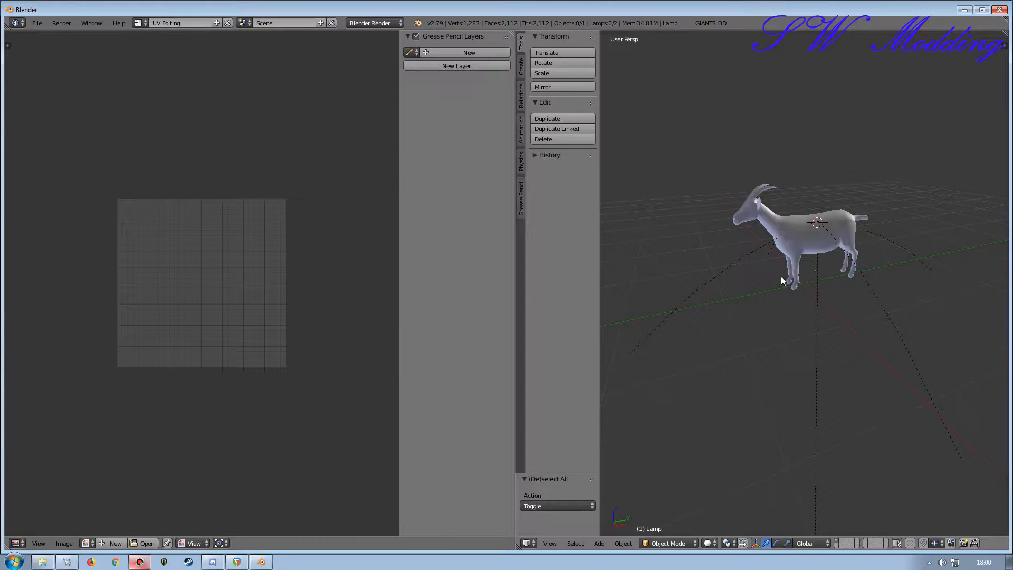
right_click(794, 245)
key("Tab")
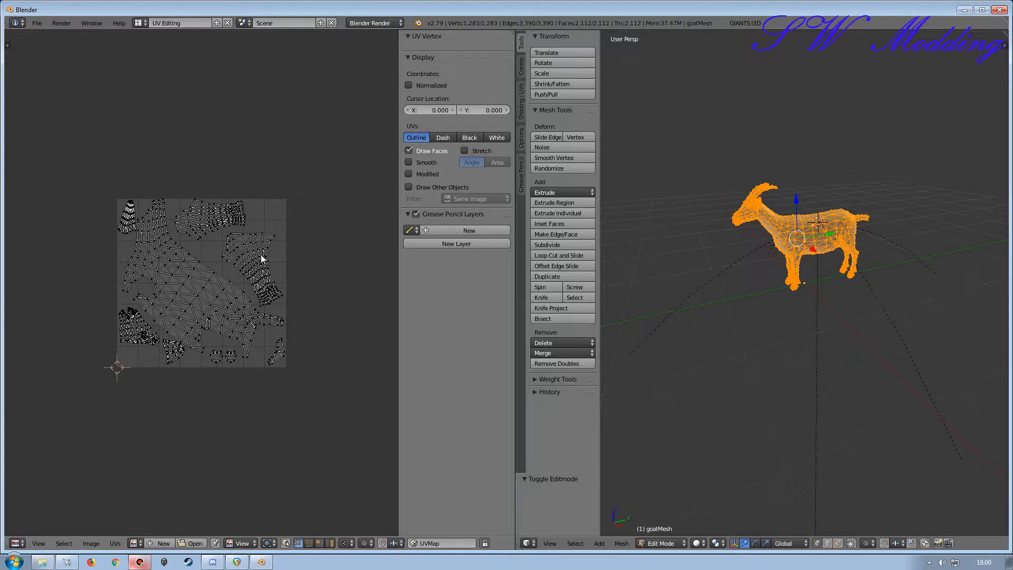
scroll(282, 334, "up", 2)
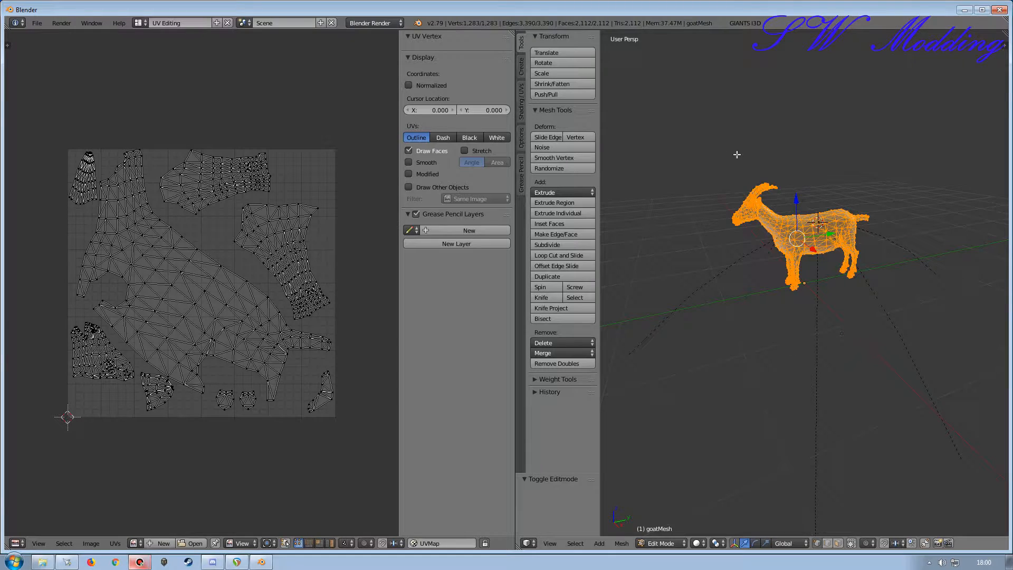
Step: Load goat_diffuse.dds from the Desktop goatMesh folder behind the UV layout and widen the UV editor
left_click(194, 543)
left_click(38, 197)
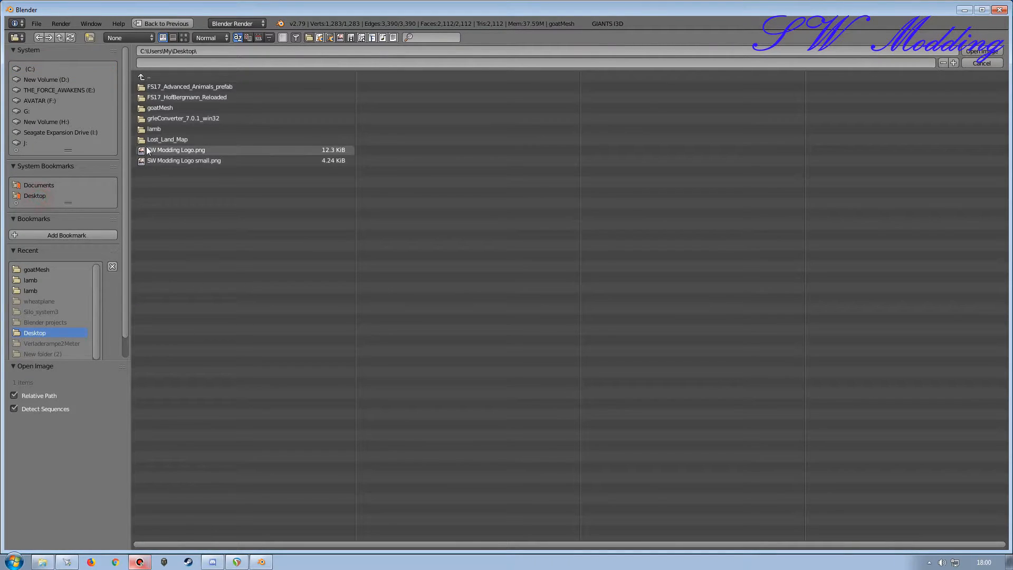
double_click(151, 108)
double_click(159, 87)
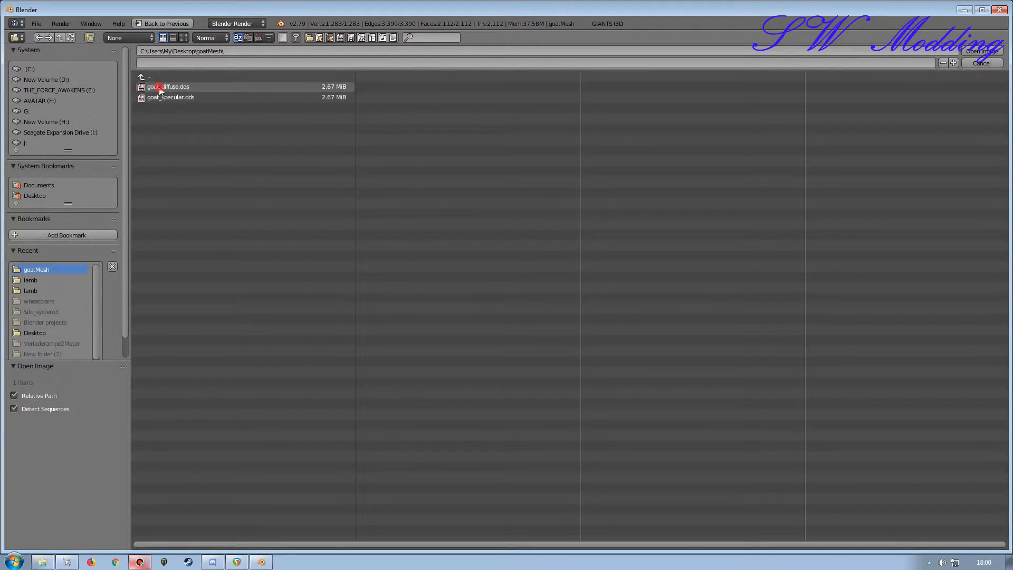
scroll(240, 296, "down", 10)
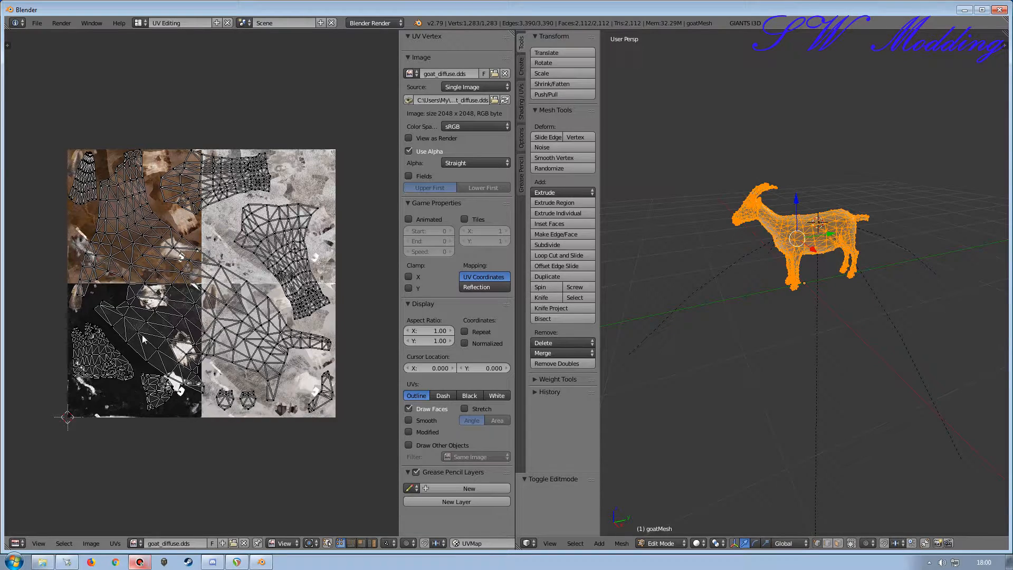
scroll(157, 332, "up", 1)
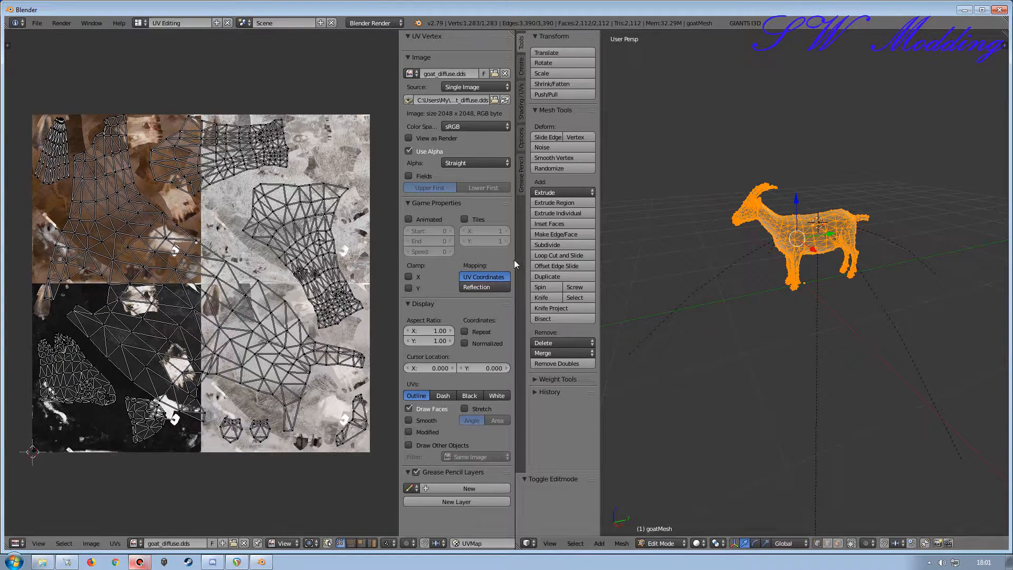
left_click_drag(515, 260, 683, 261)
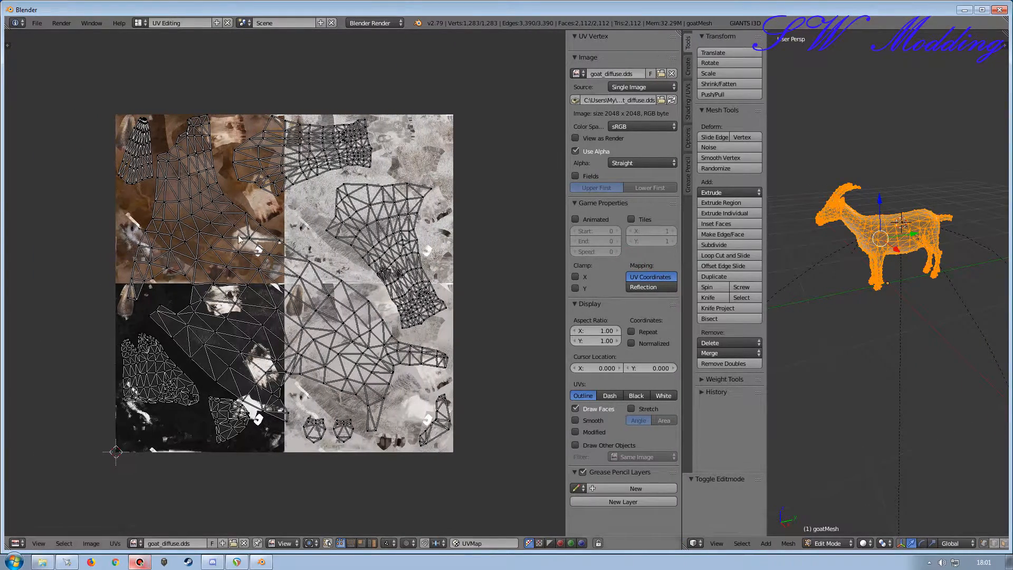
scroll(288, 294, "up", 2)
scroll(255, 264, "down", 1)
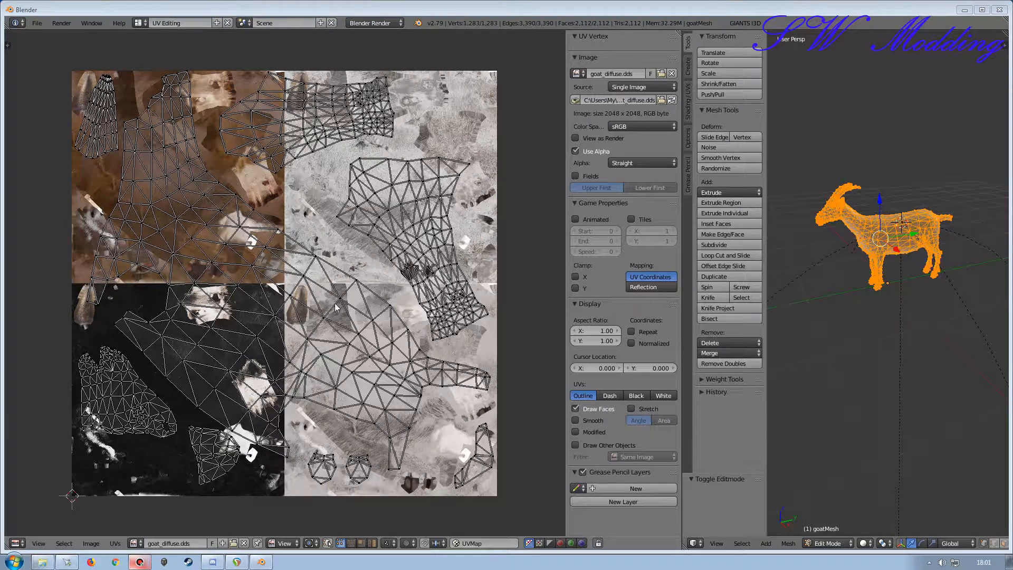
Step: Select all of the goat's UVs and scale them down by a factor of about 0.718
right_click(265, 248)
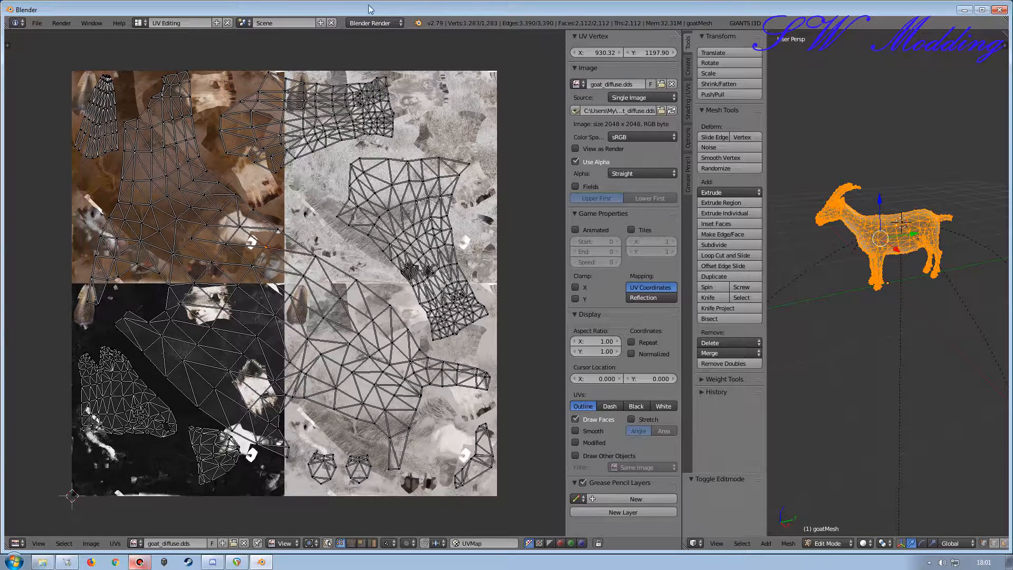
key("Tab")
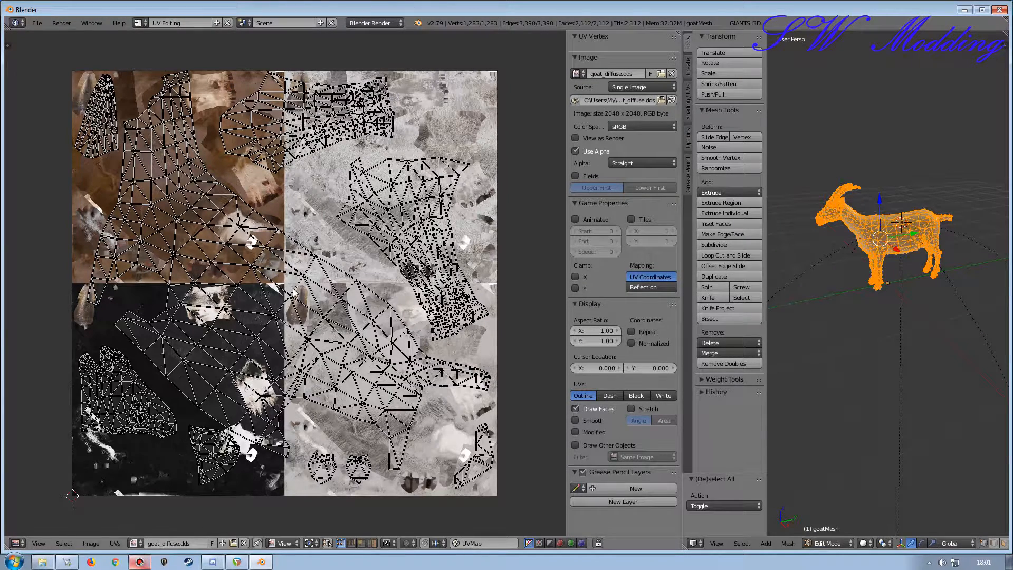
key("Tab")
key("a")
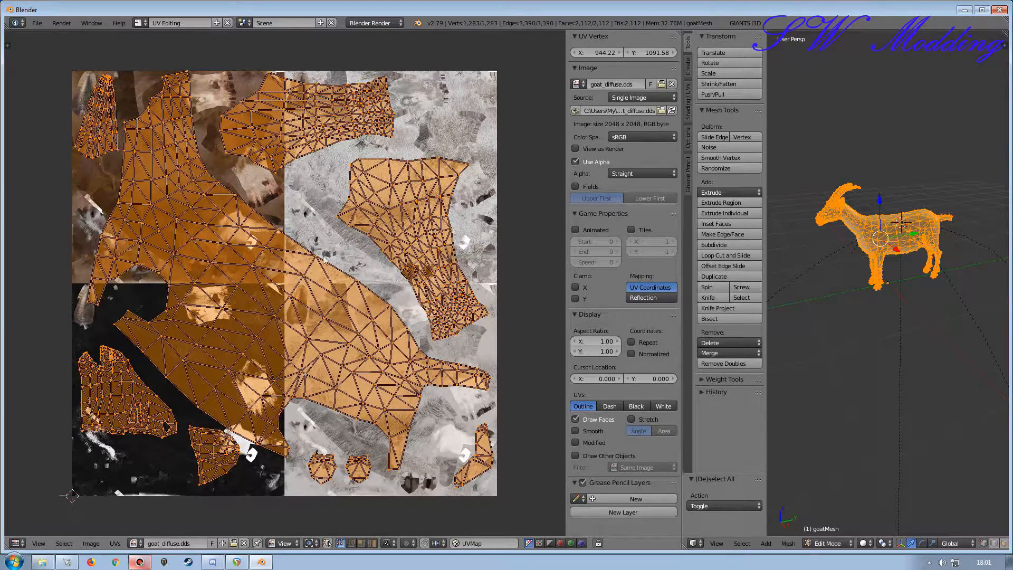
key("a")
key("a")
key("s")
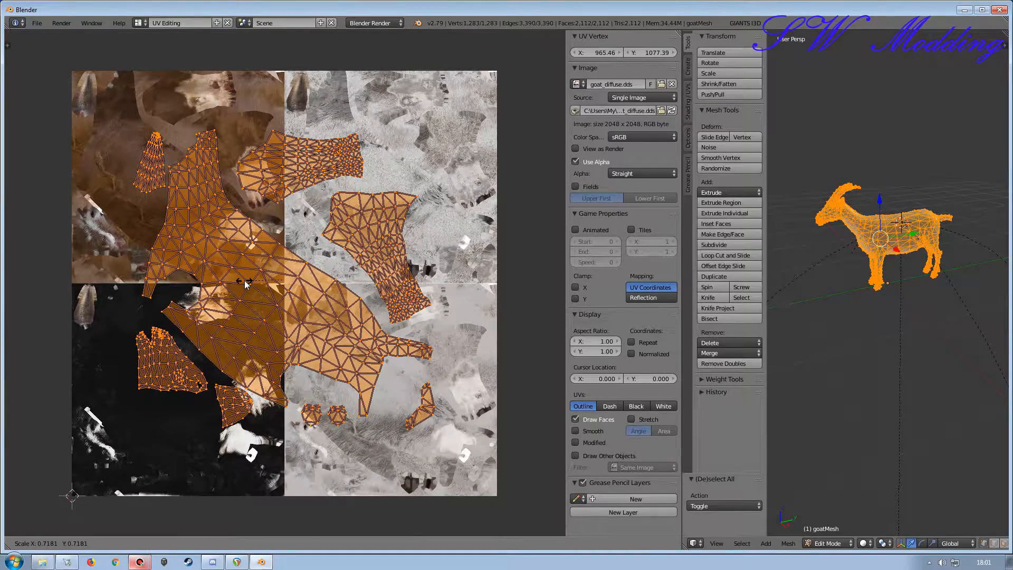
left_click(246, 284)
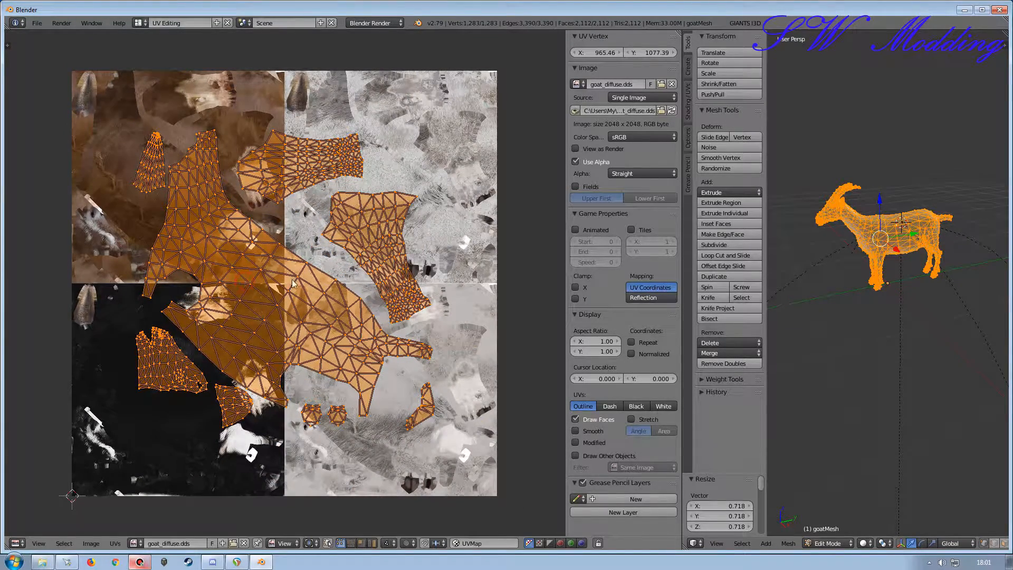
key("s")
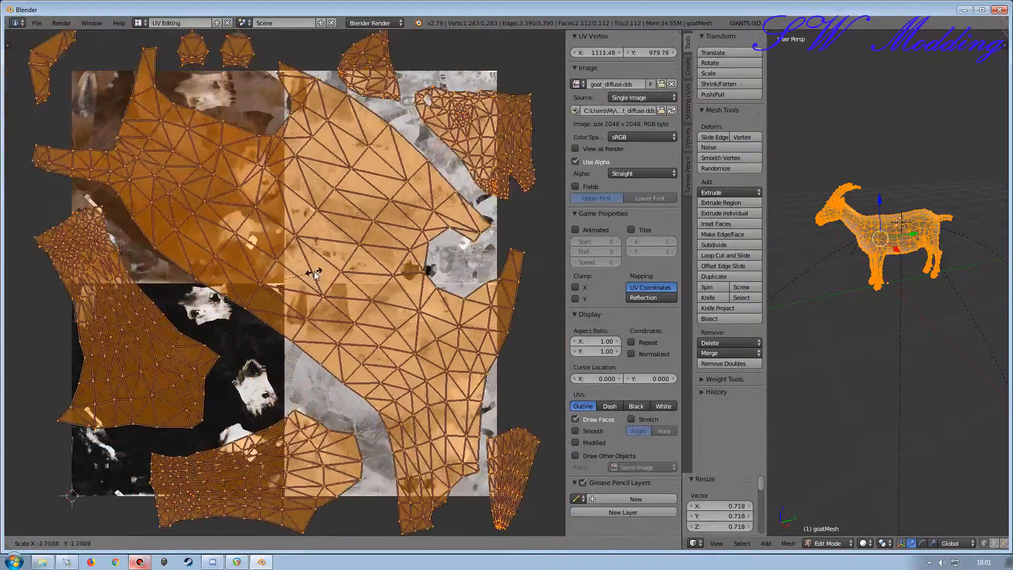
right_click(261, 283)
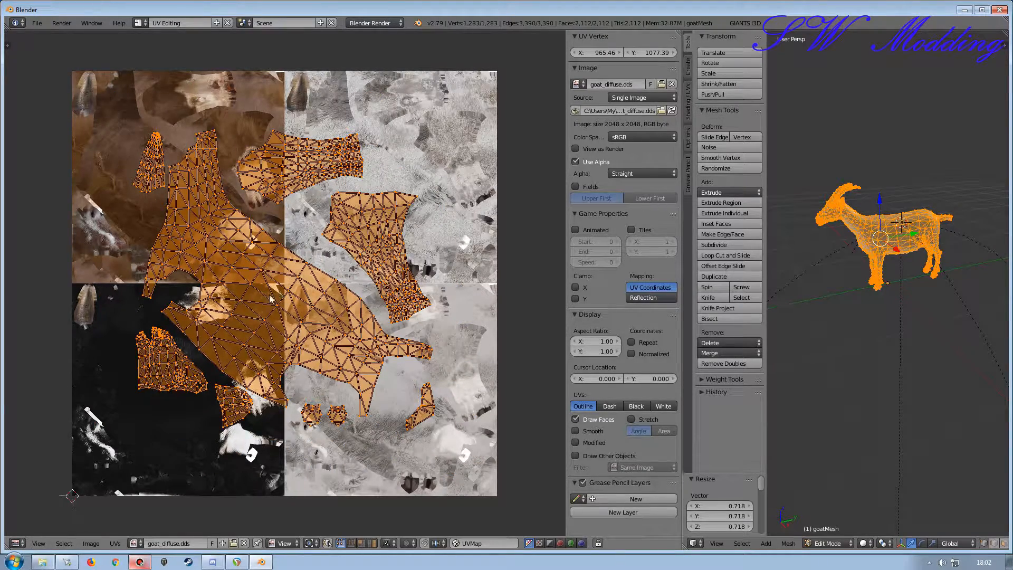
key("s")
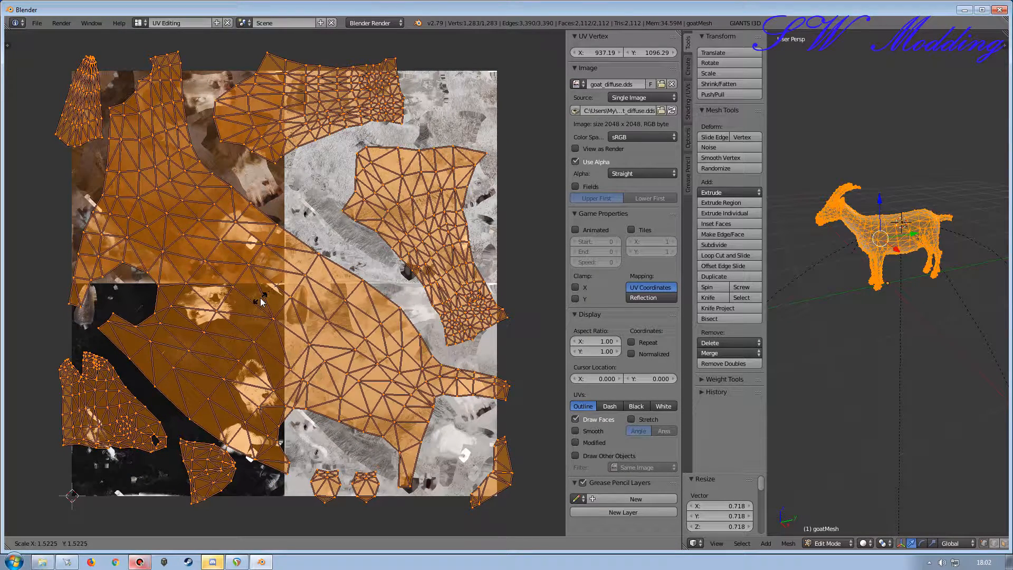
right_click(261, 298)
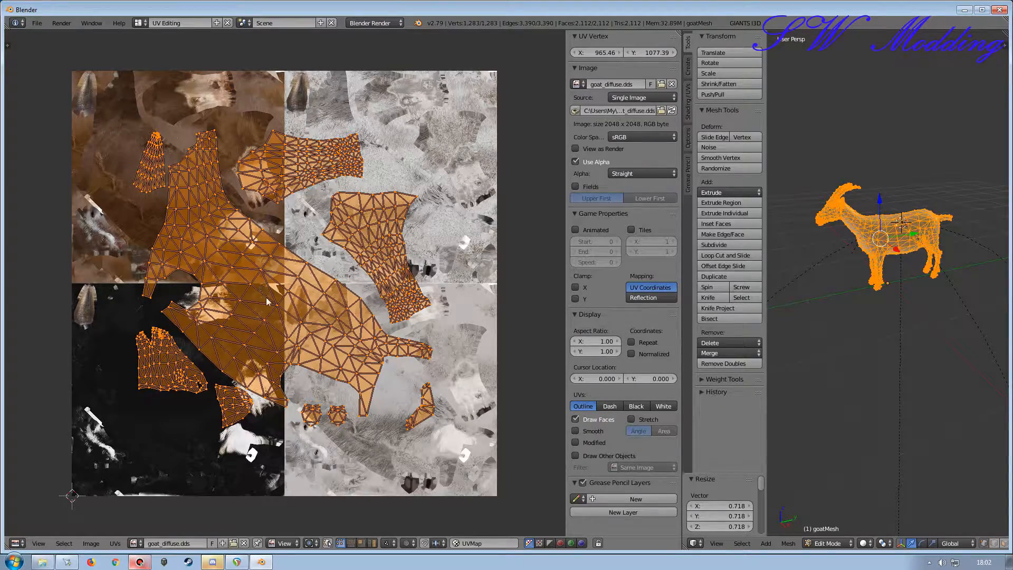
Step: Move the whole UV layout onto the brown quarter of the texture, scaling it by about 0.604 to fit inside
key("g")
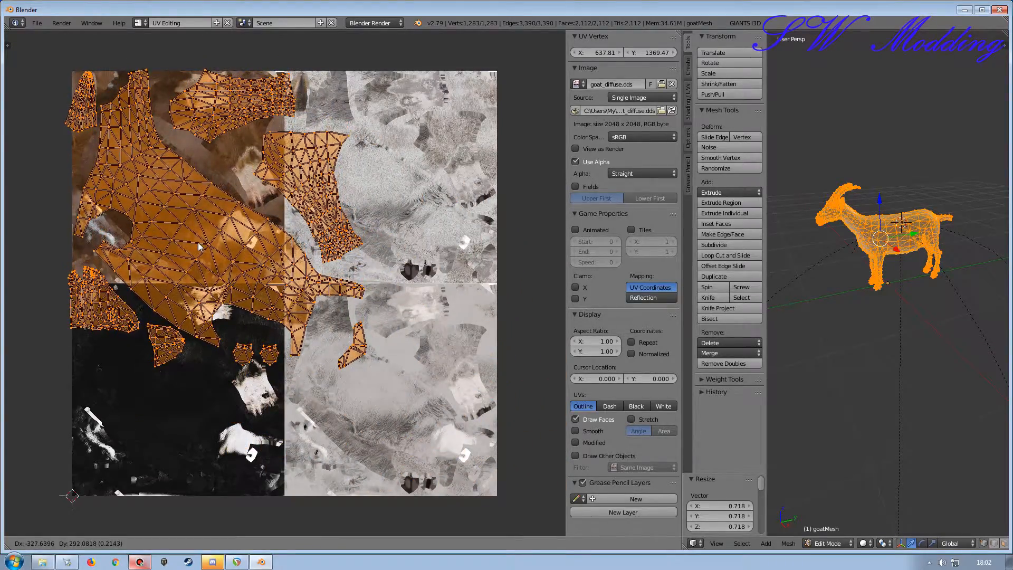
left_click(199, 247)
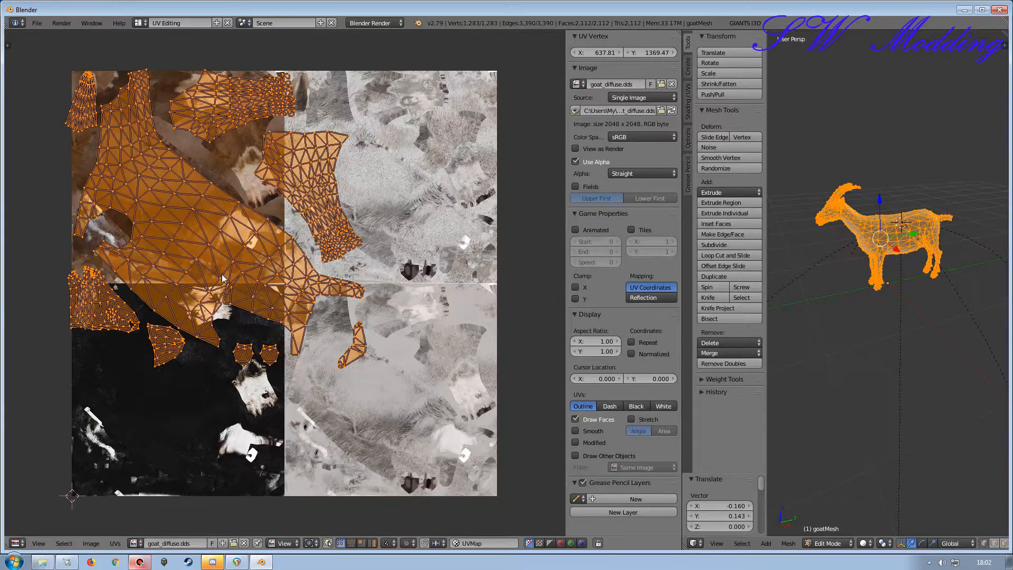
key("s")
left_click(215, 257)
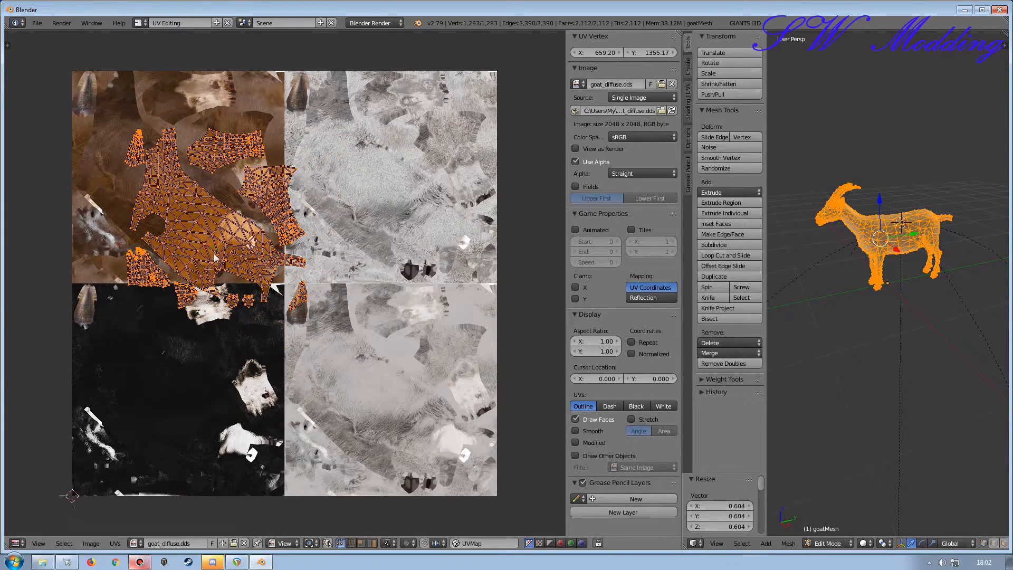
key("g")
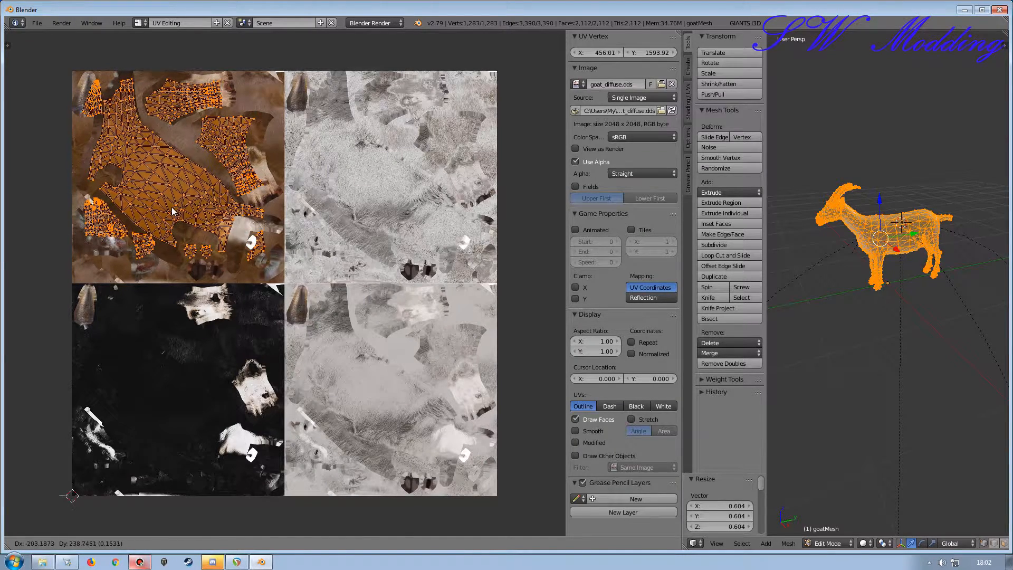
left_click(173, 212)
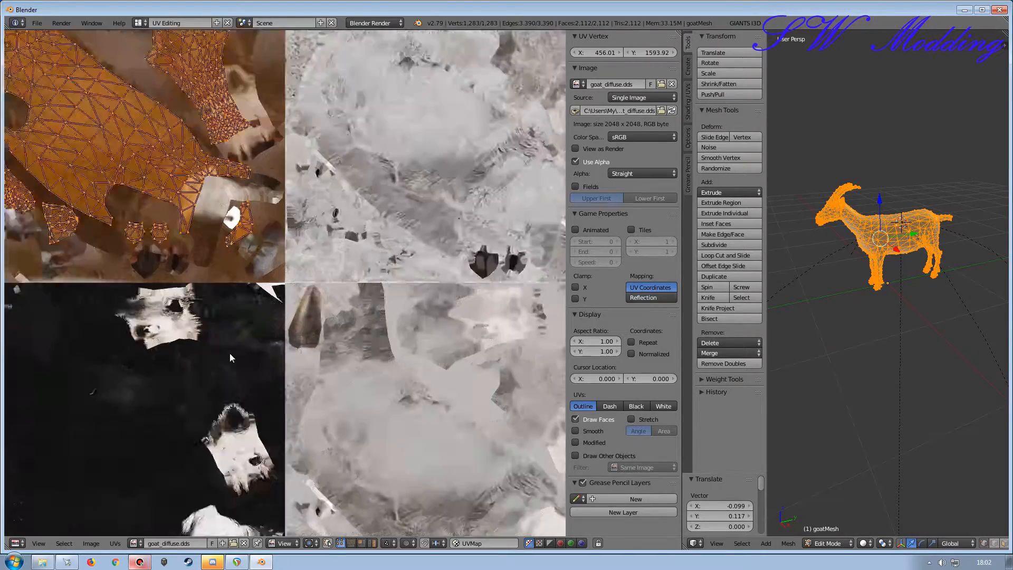
Step: Compare the four coat variants in the goat texture with the UV layout placed on the brown quarter
scroll(222, 350, "down", 1)
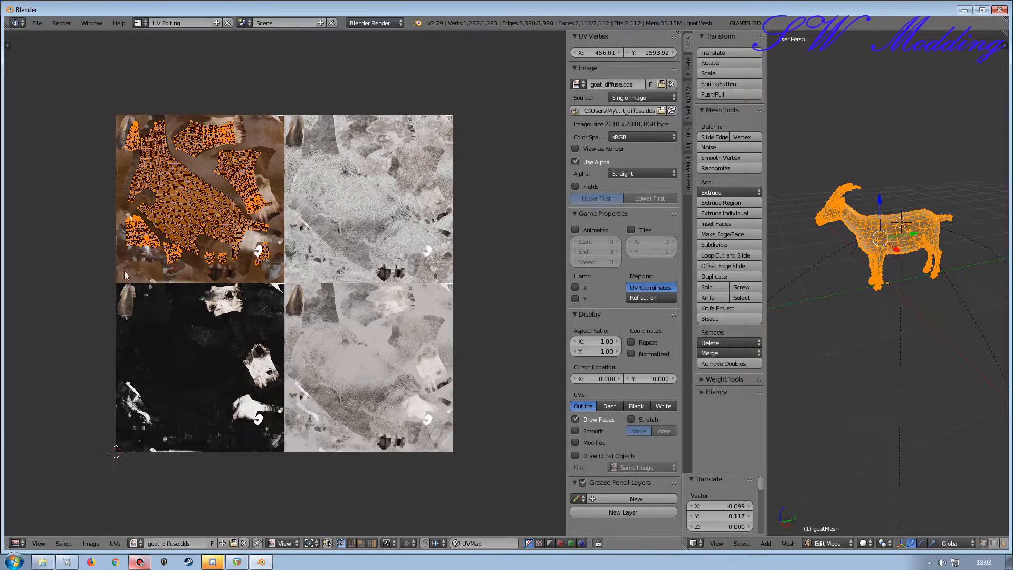
scroll(209, 269, "up", 2)
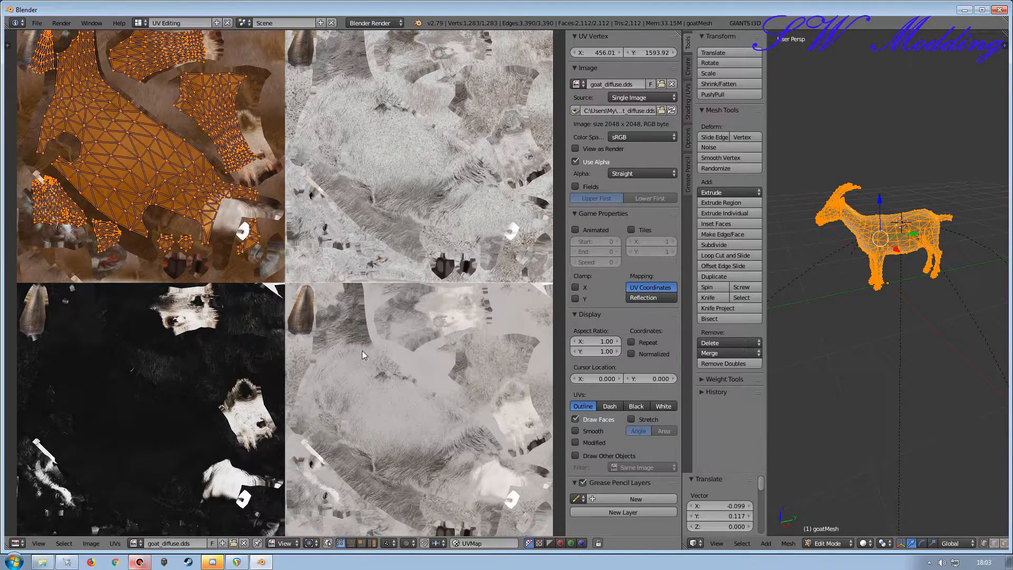
scroll(353, 331, "down", 1)
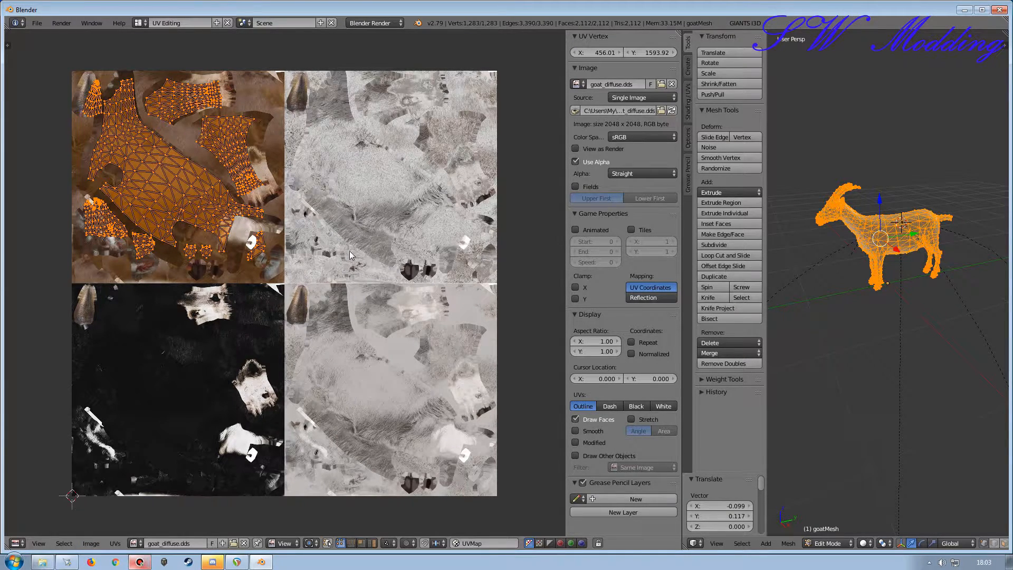
scroll(350, 256, "up", 1)
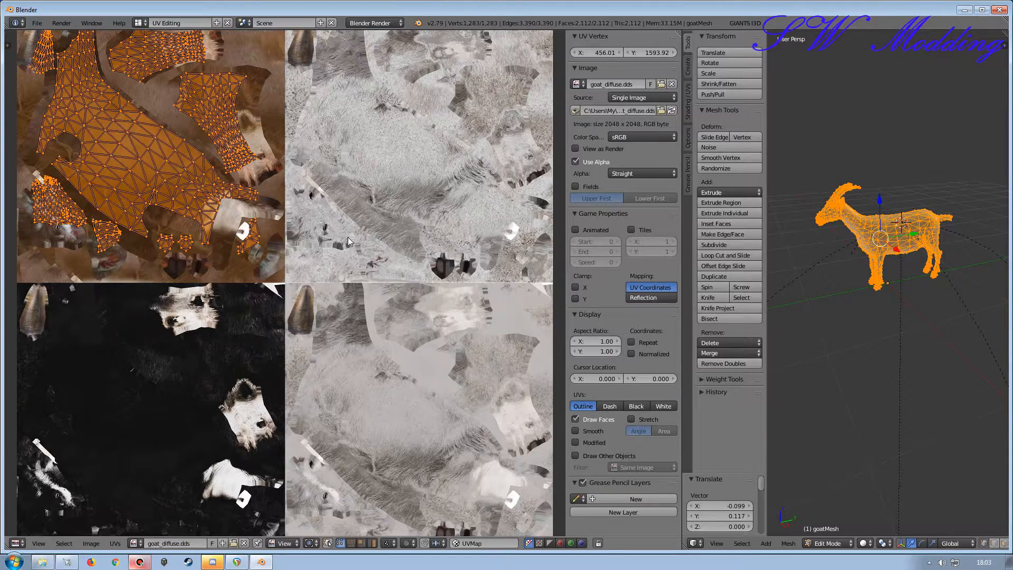
scroll(316, 258, "down", 1)
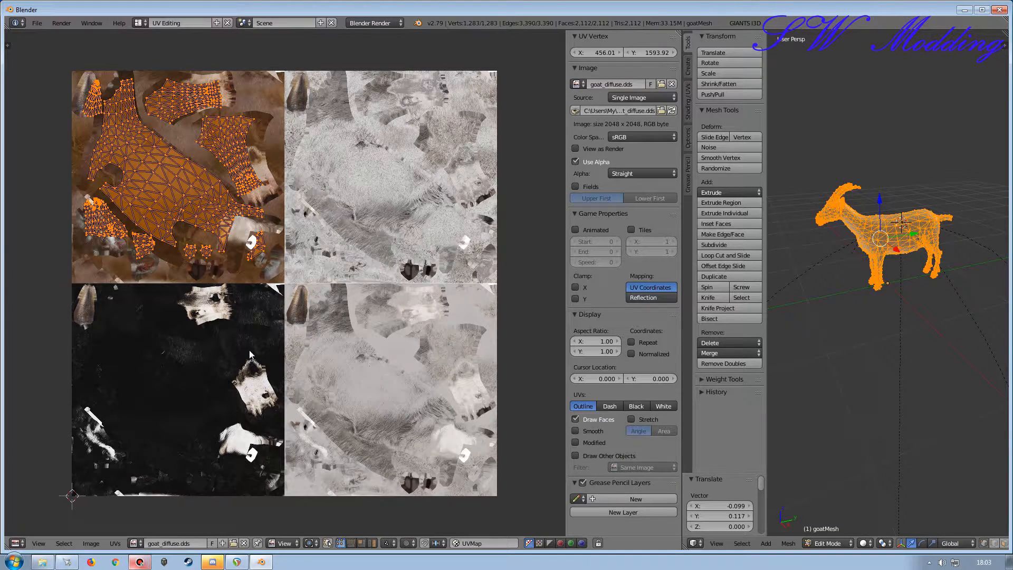
scroll(198, 330, "up", 2)
scroll(198, 330, "down", 2)
scroll(200, 327, "up", 1)
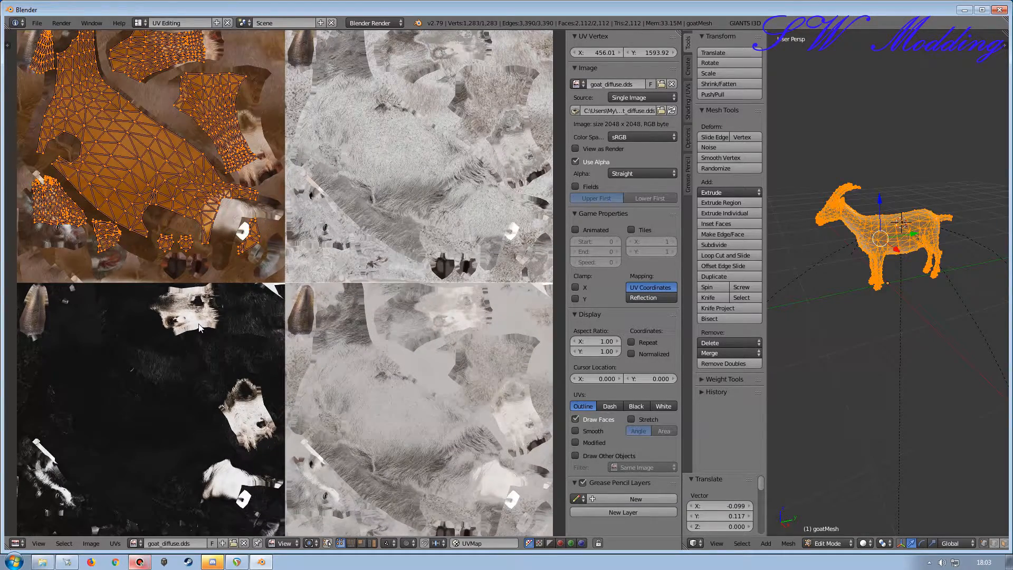
scroll(199, 327, "down", 1)
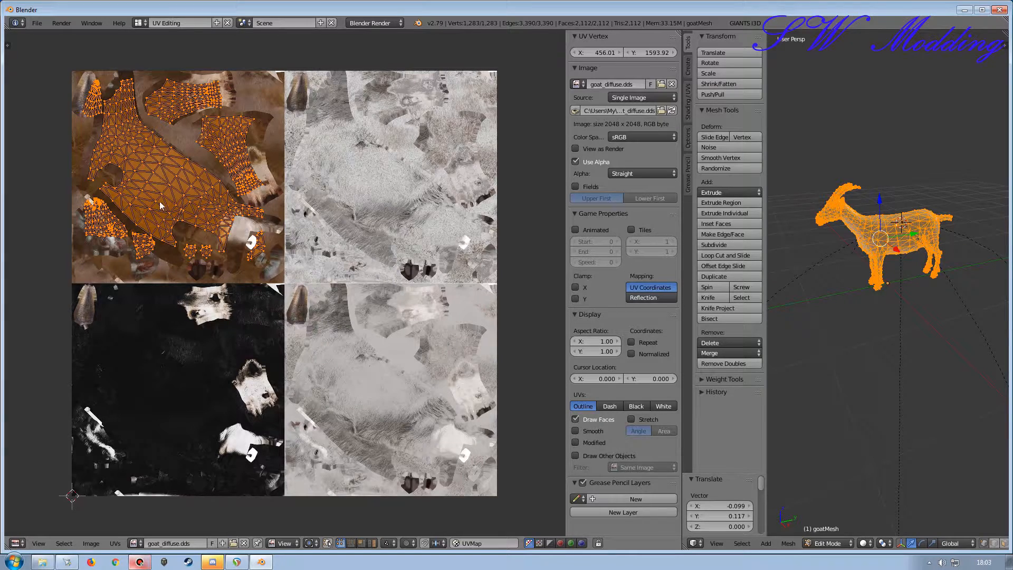
Step: Enlarge the goat's UV layout by a factor of about 1.191 and move it back over the brown quarter of the texture
key("s")
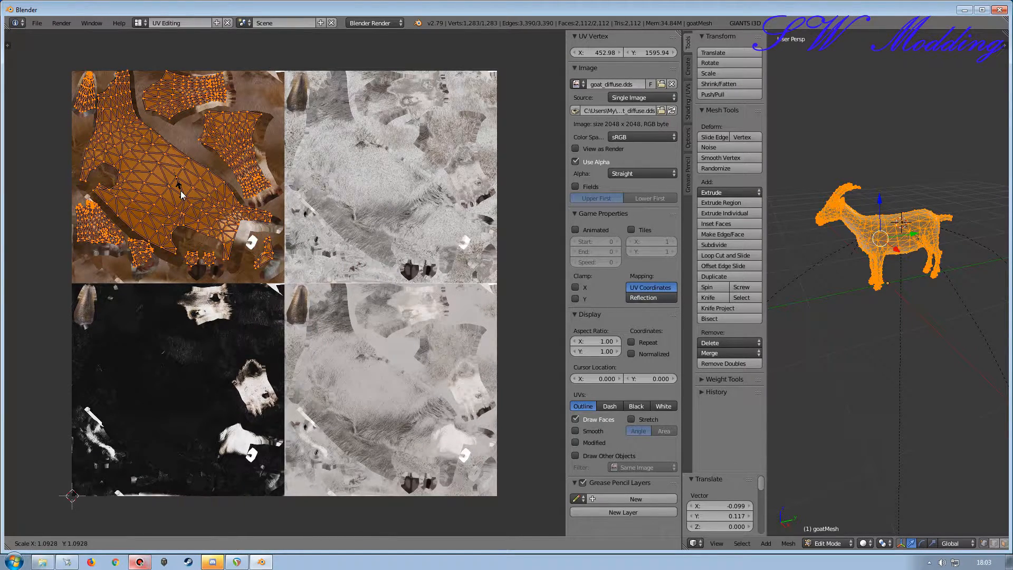
left_click(179, 198)
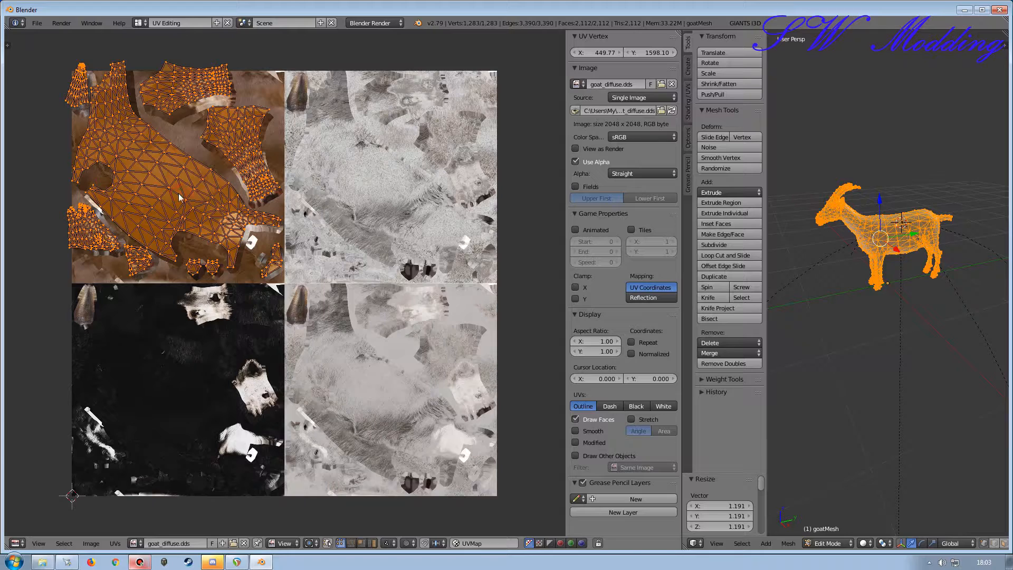
key("g")
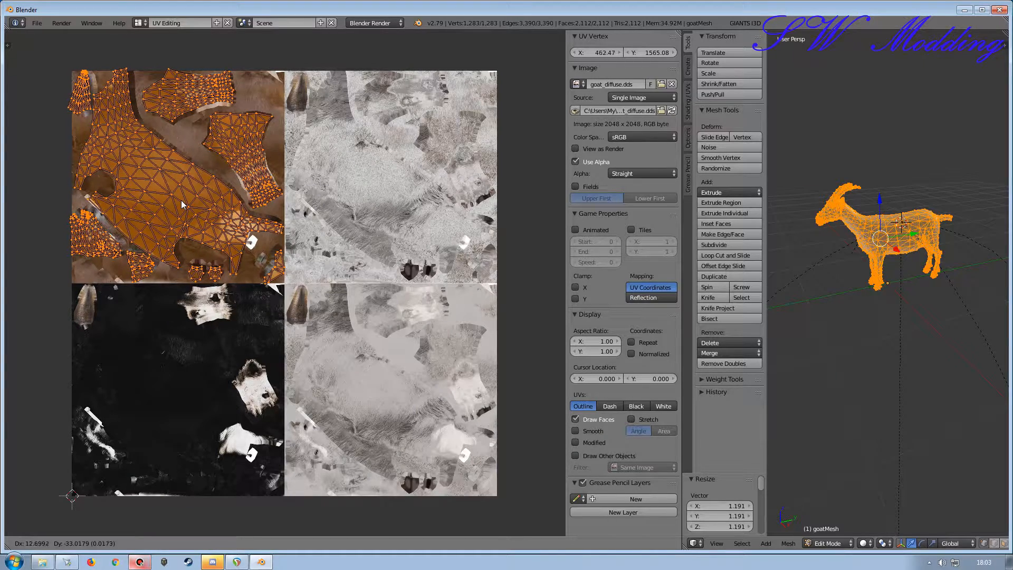
left_click(182, 205)
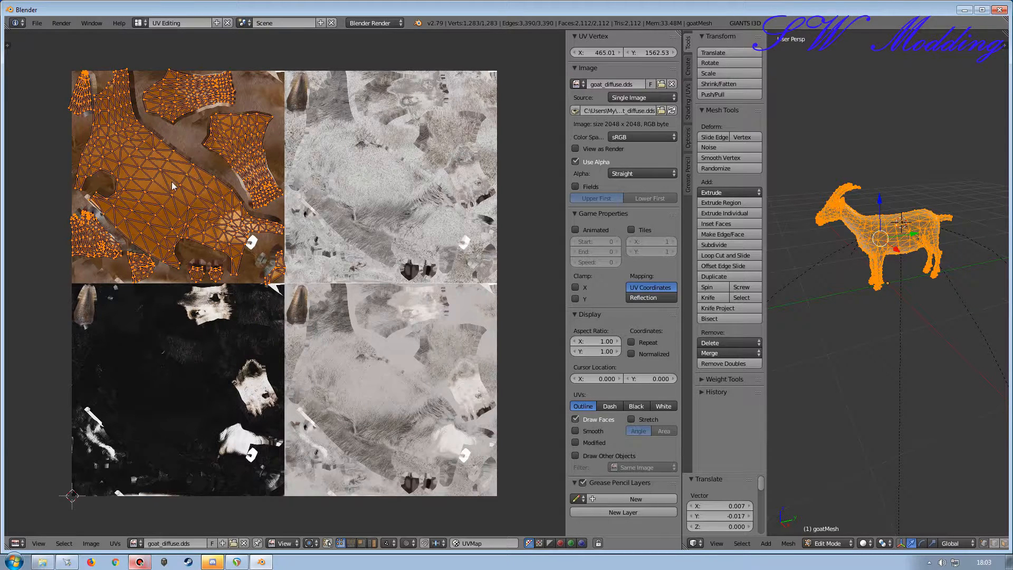
key("g")
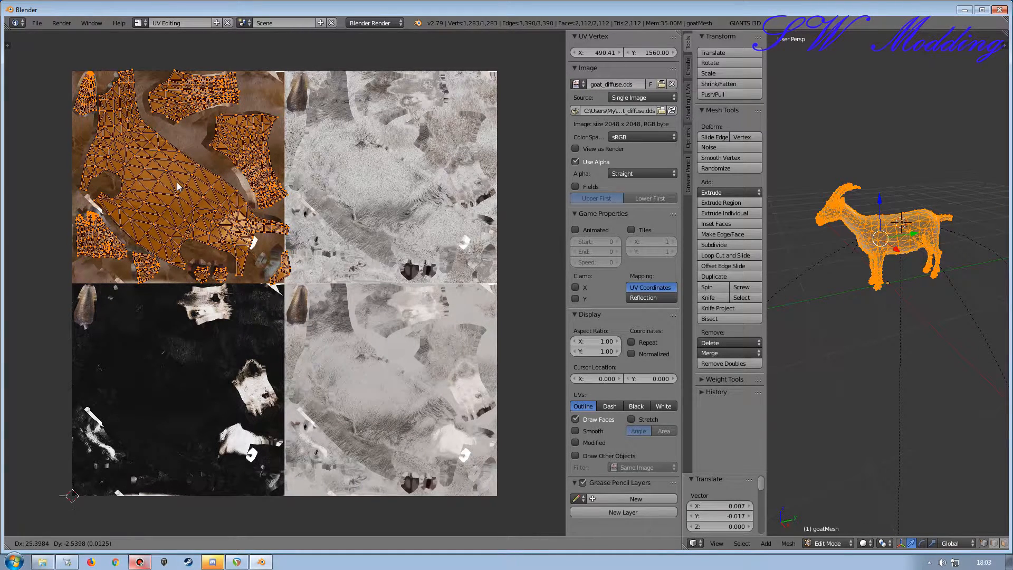
left_click(177, 186)
Step: Try shrinking the UV layout by a factor of about 0.962, and scale it back up by about 1.036
key("s")
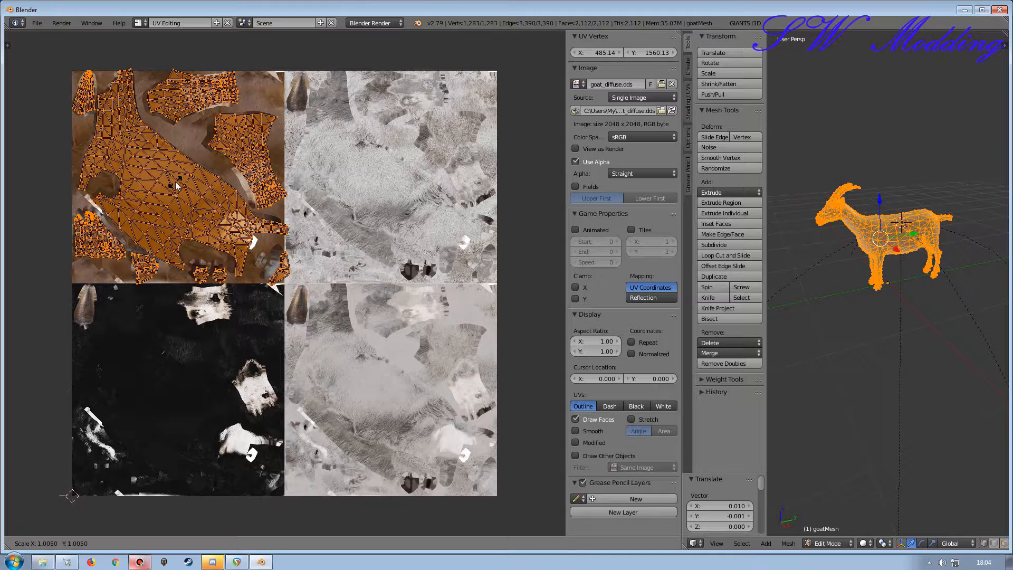
left_click(176, 189)
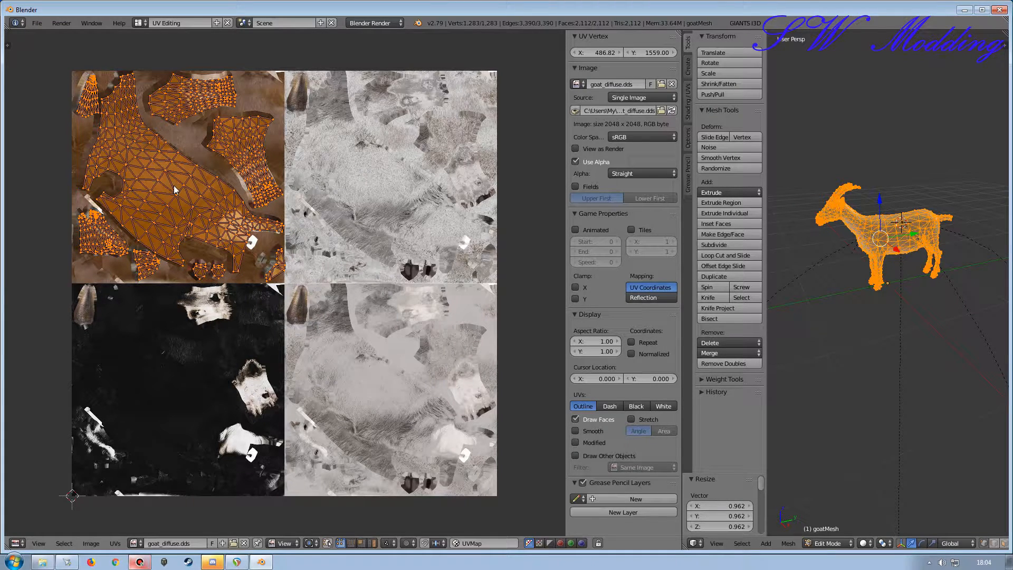
key("s")
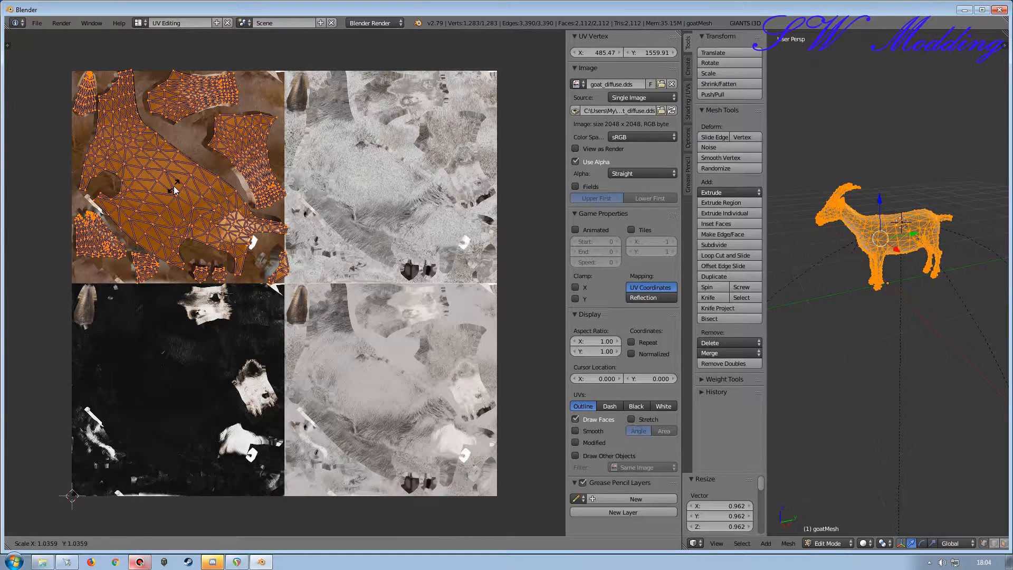
left_click(174, 190)
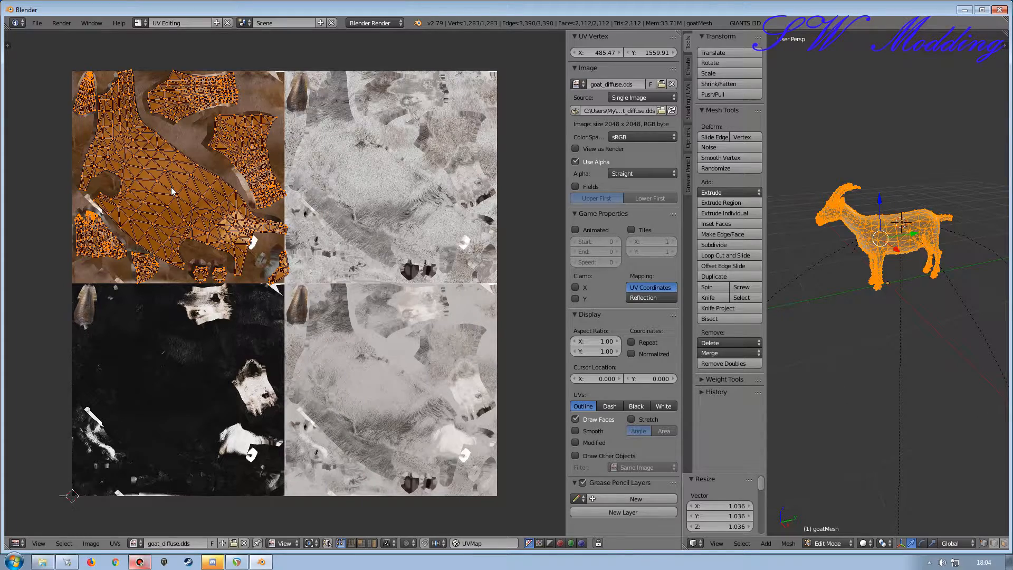
Step: Scale the UV layout by about 0.960 and nudge it slightly so all its islands line up with the brown coat variant
key("g")
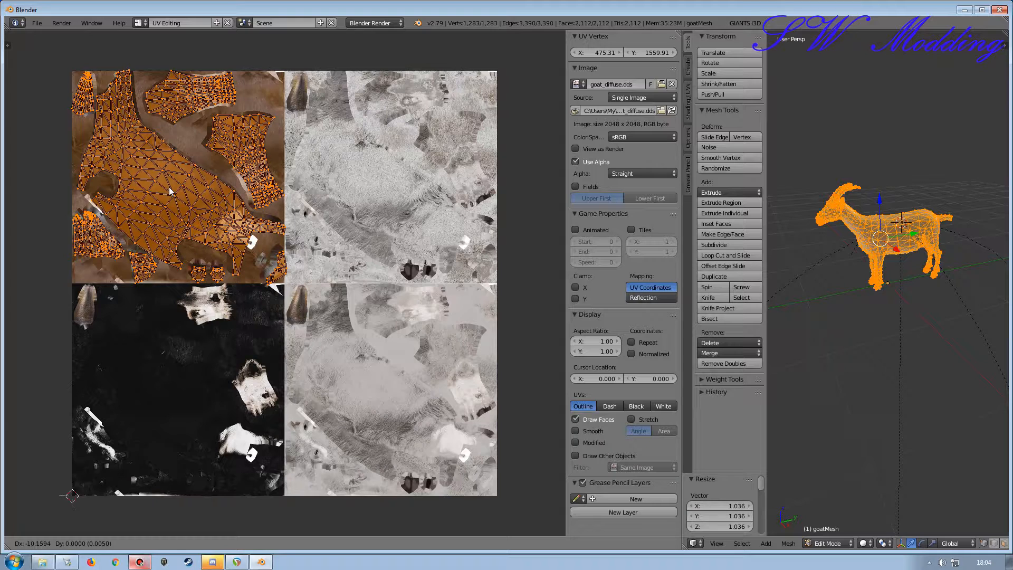
left_click(170, 191)
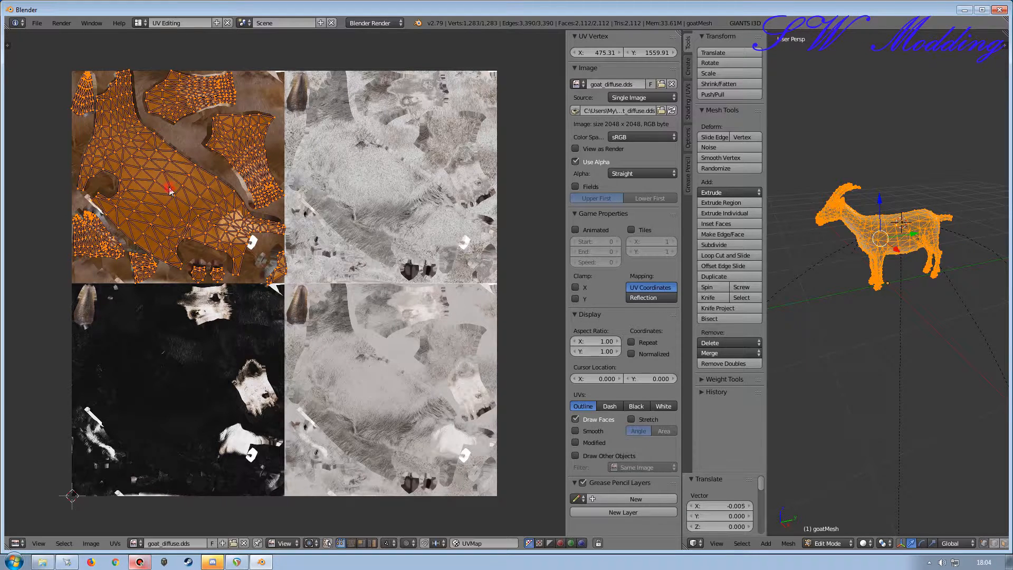
key("s")
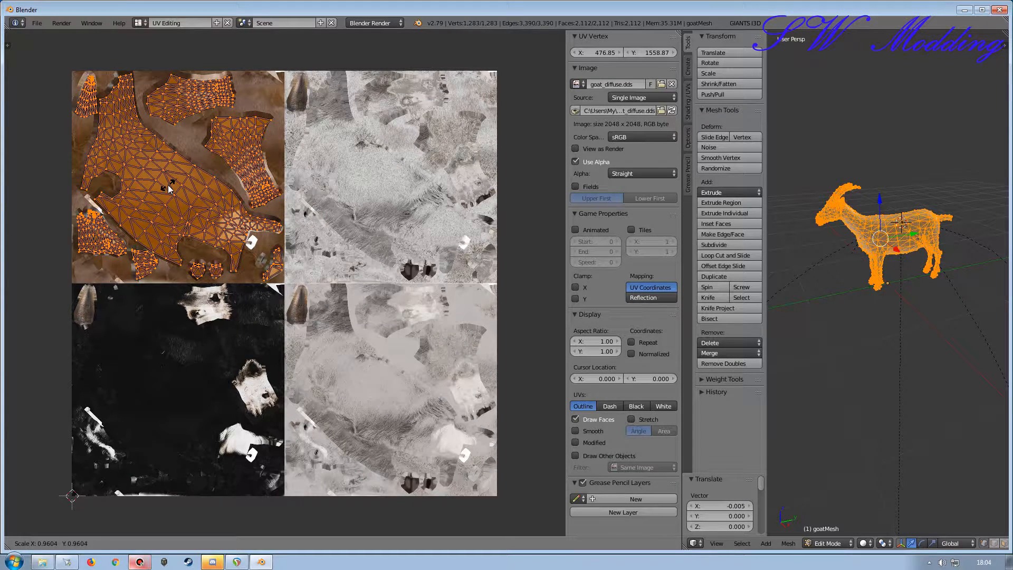
left_click(167, 185)
key("g")
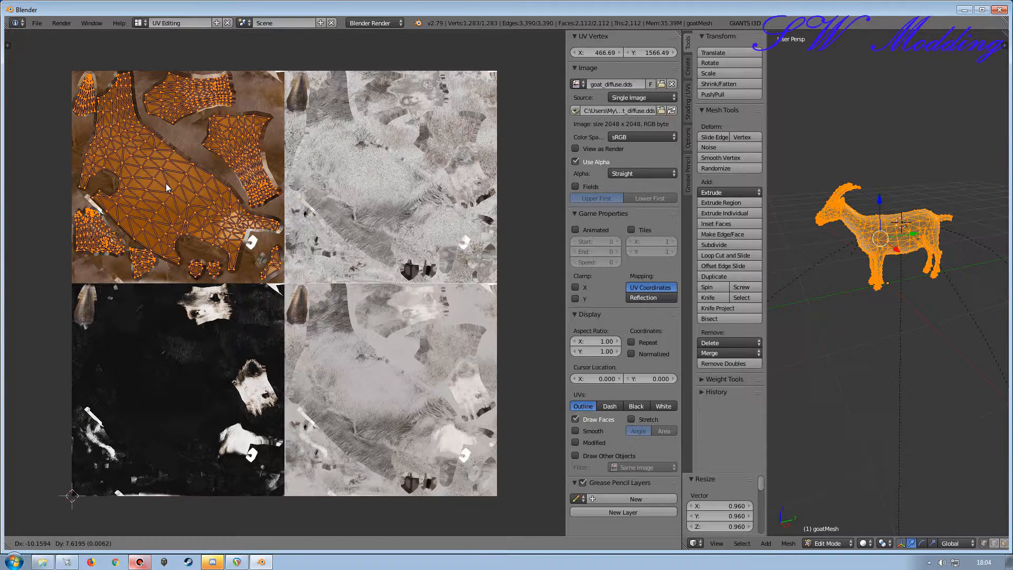
left_click(168, 188)
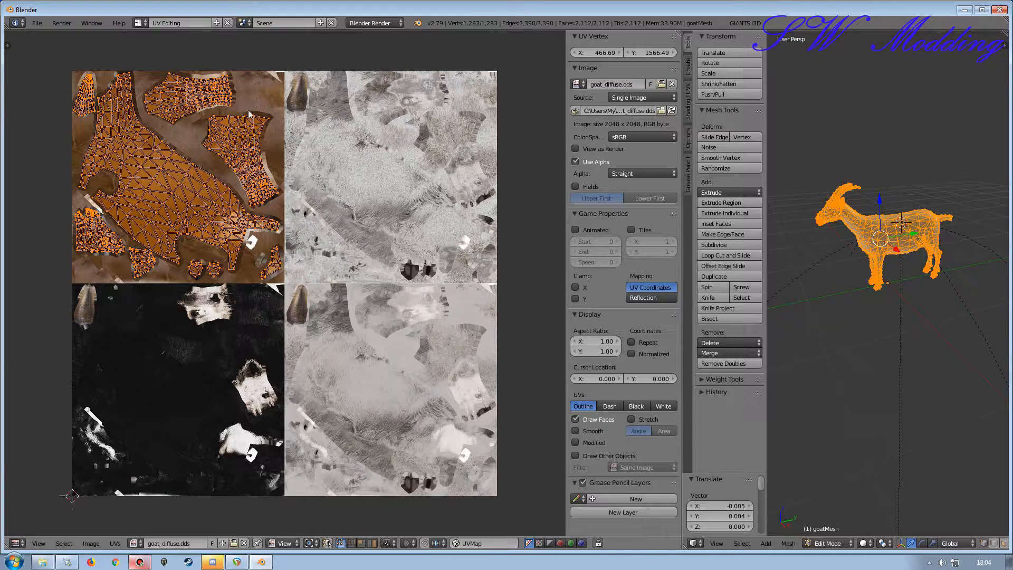
Step: Switch to the Default screen layout and return the goat mesh to Object Mode
left_click(139, 23)
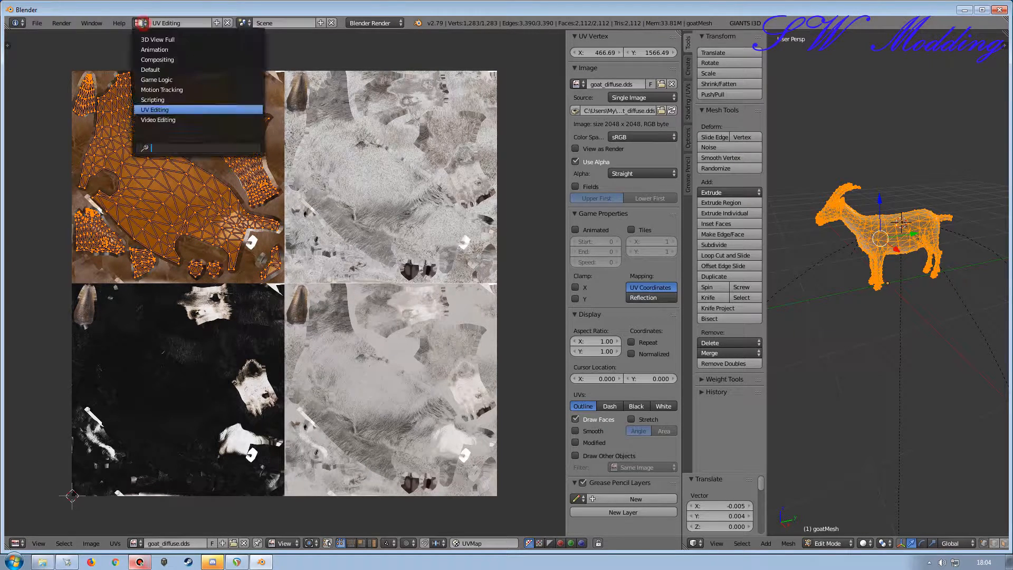
left_click(156, 74)
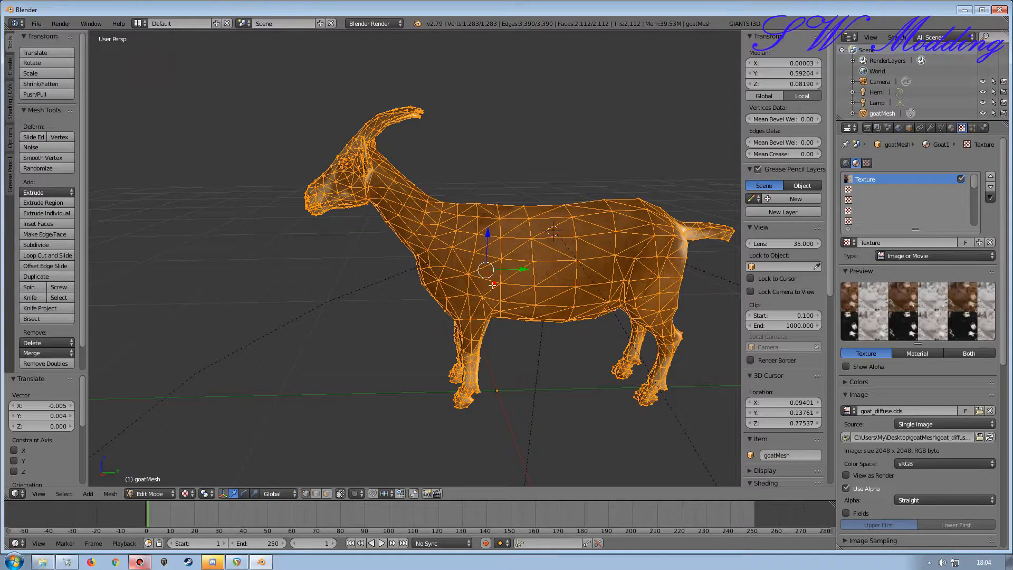
key("Tab")
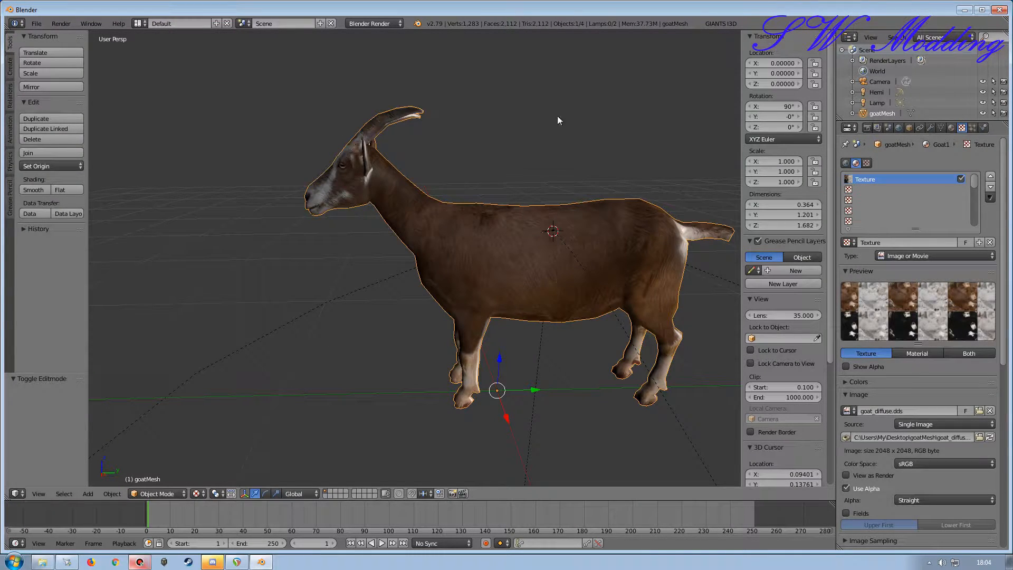
left_click(340, 278)
Step: Examine how the brown coat texture sits on the goat's head, body and legs from several angles
middle_click_drag(494, 350, 519, 291)
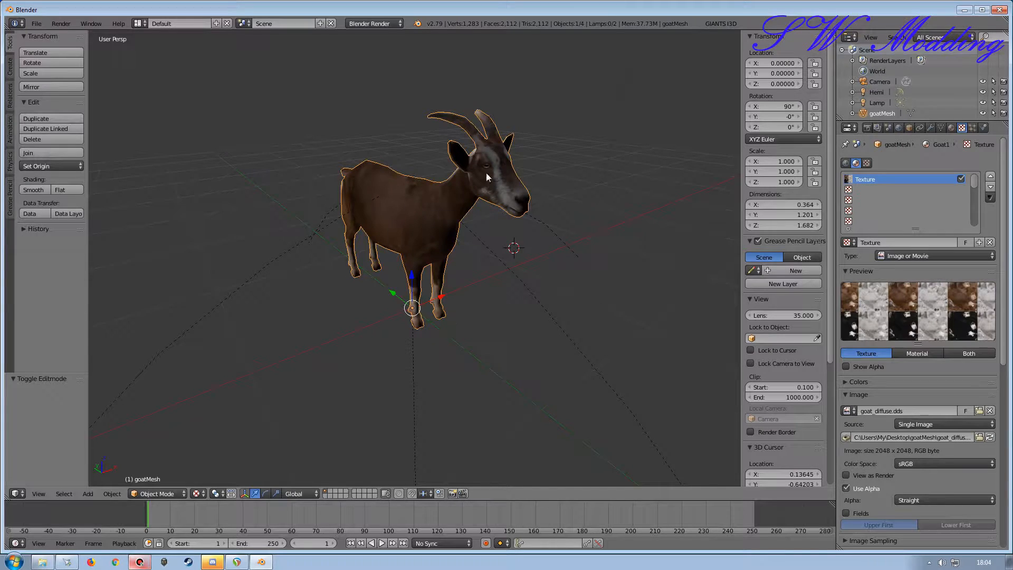
scroll(458, 190, "up", 2)
middle_click_drag(448, 210, 389, 286)
scroll(388, 283, "up", 2)
scroll(388, 277, "up", 5)
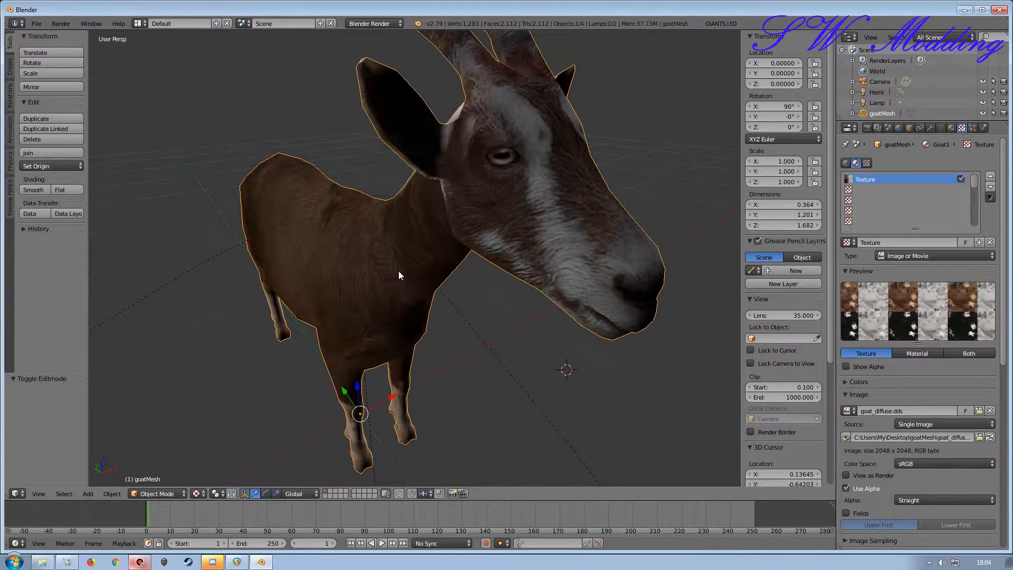
middle_click_drag(368, 212, 409, 329)
key("s")
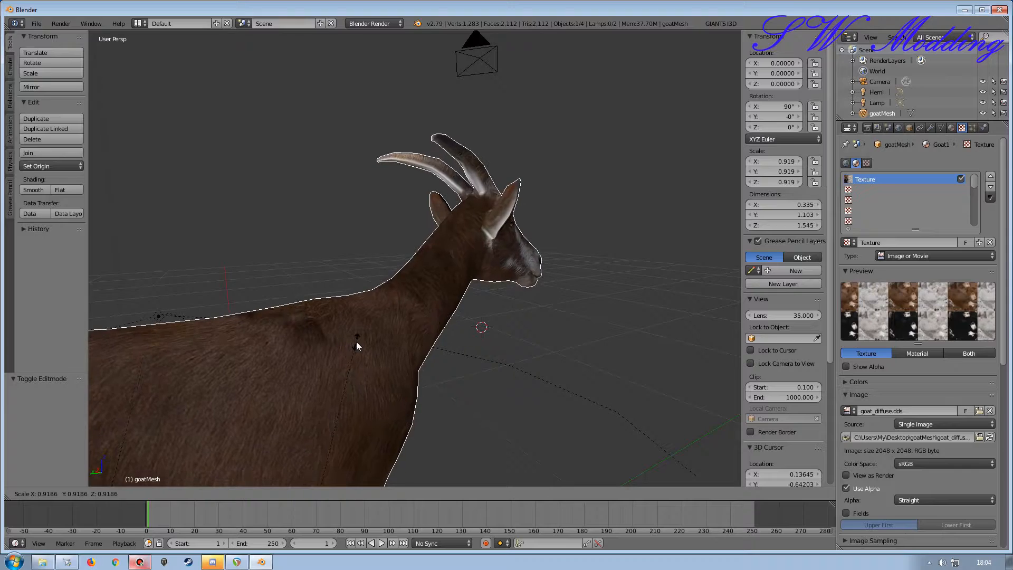
key("Escape")
middle_click_drag(432, 346, 342, 304)
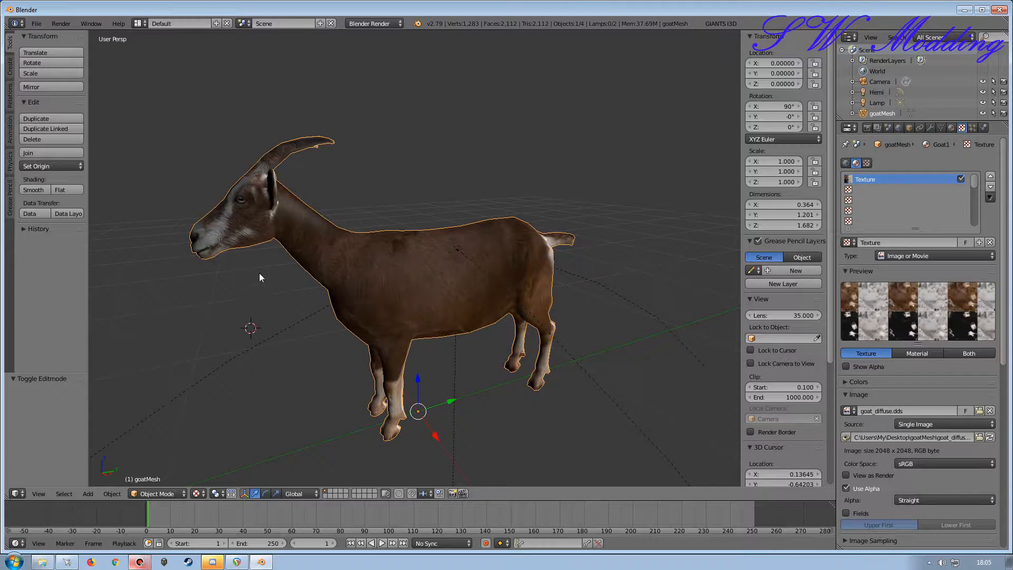
middle_click_drag(472, 289, 453, 300)
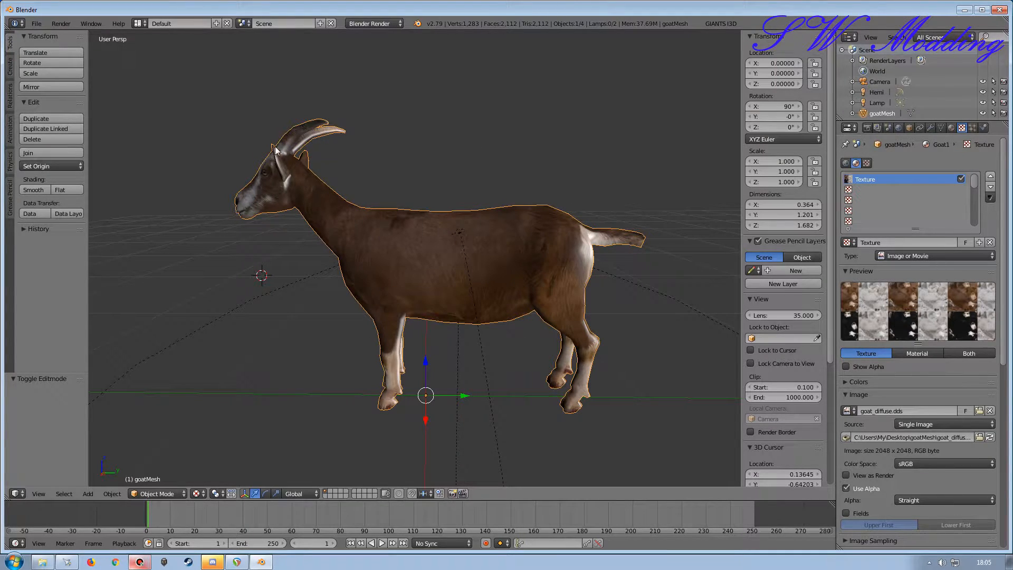
middle_click_drag(413, 288, 434, 294)
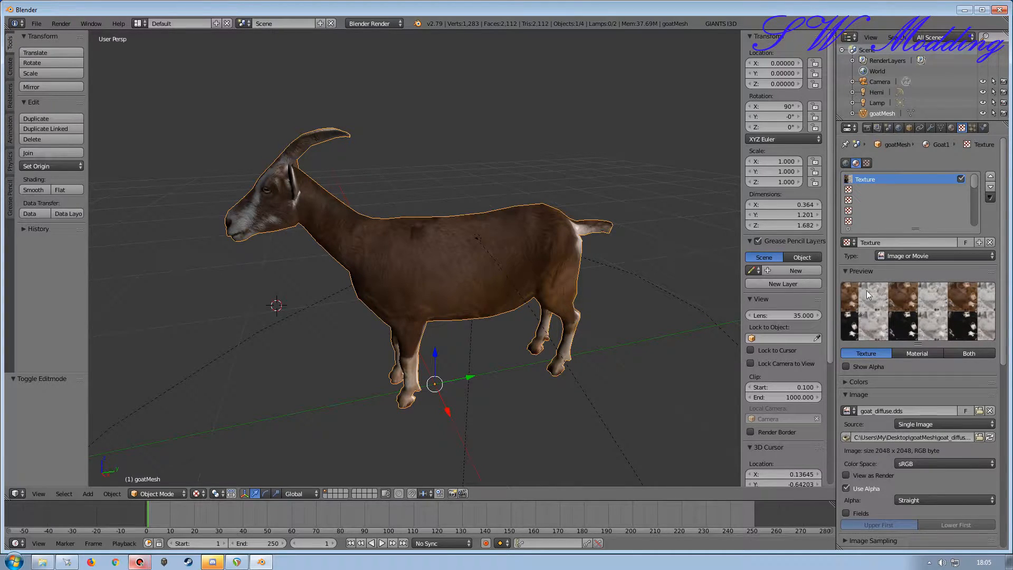
middle_click_drag(356, 313, 403, 312)
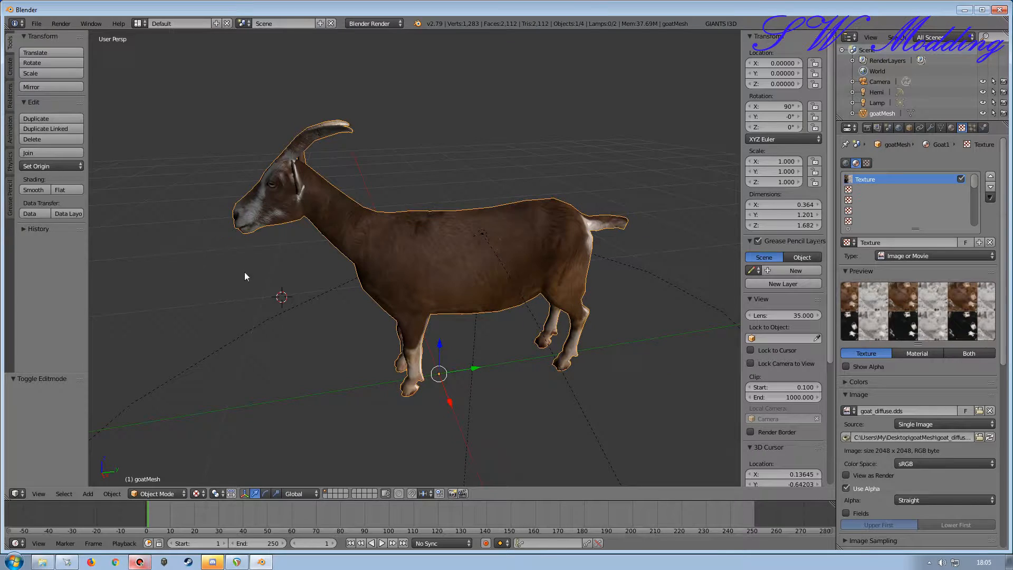
middle_click_drag(463, 283, 439, 271, "shift")
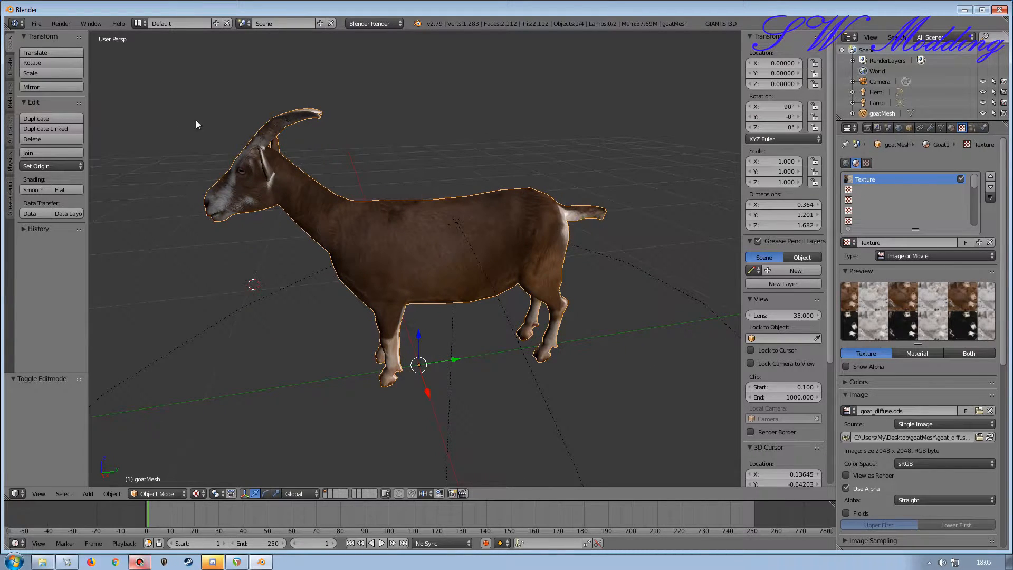
mouse_move(442, 301)
middle_mouse_down()
mouse_move(404, 299)
mouse_move(421, 310)
mouse_move(439, 300)
middle_mouse_up()
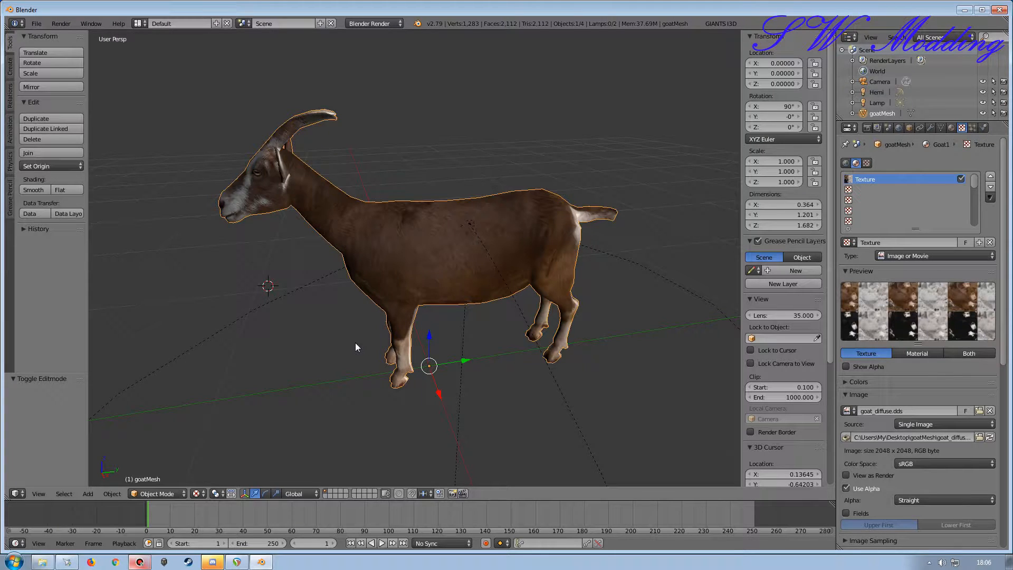
middle_click_drag(349, 346, 388, 343)
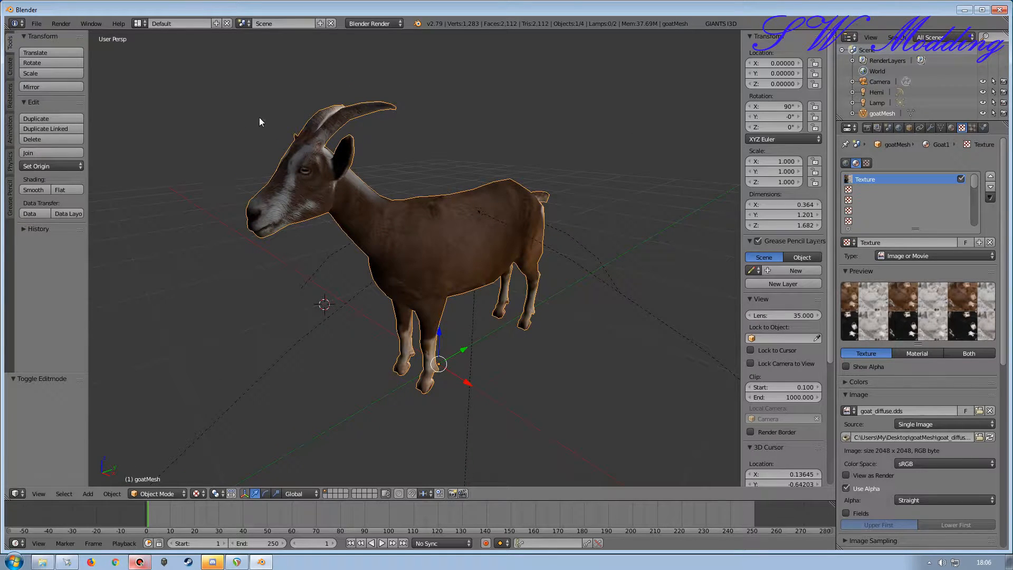
middle_click_drag(397, 261, 365, 271)
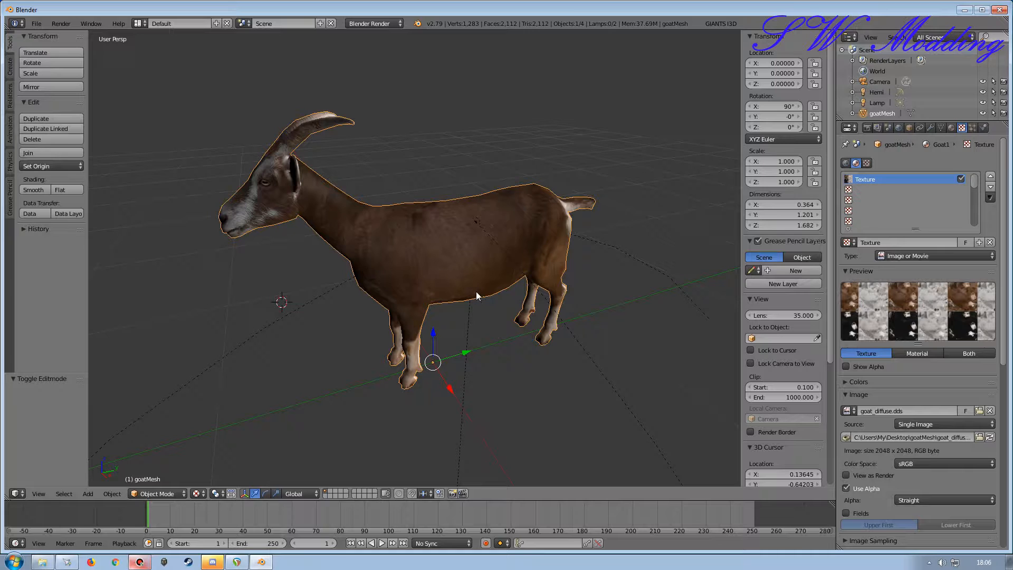
middle_click_drag(476, 281, 470, 277)
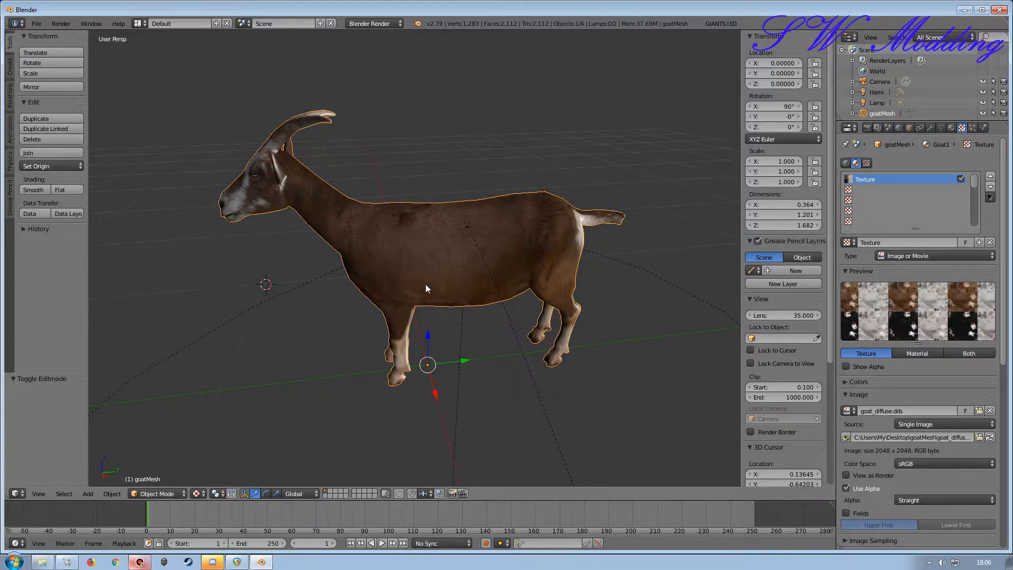
scroll(393, 249, "down", 4)
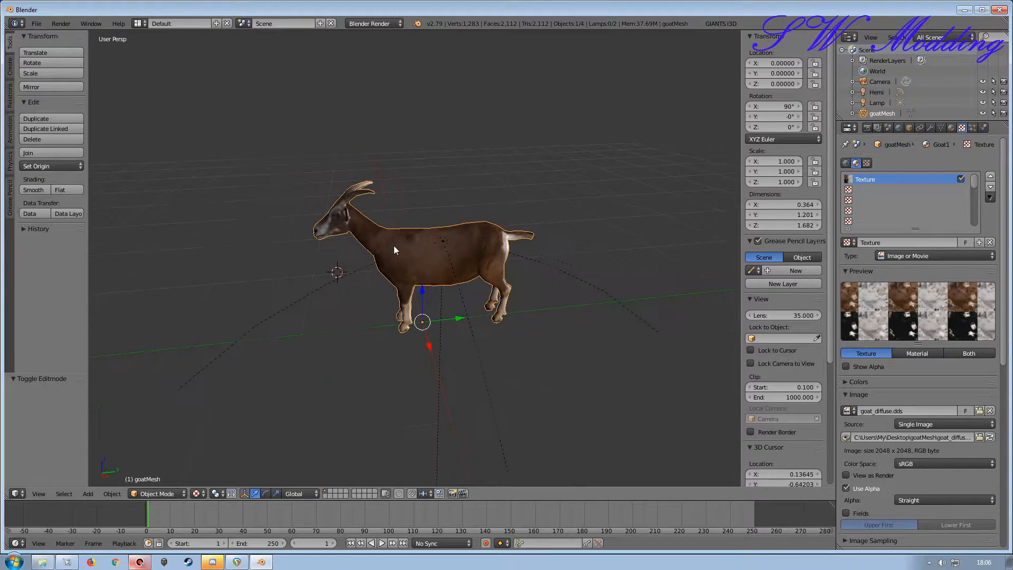
middle_click_drag(365, 315, 376, 302)
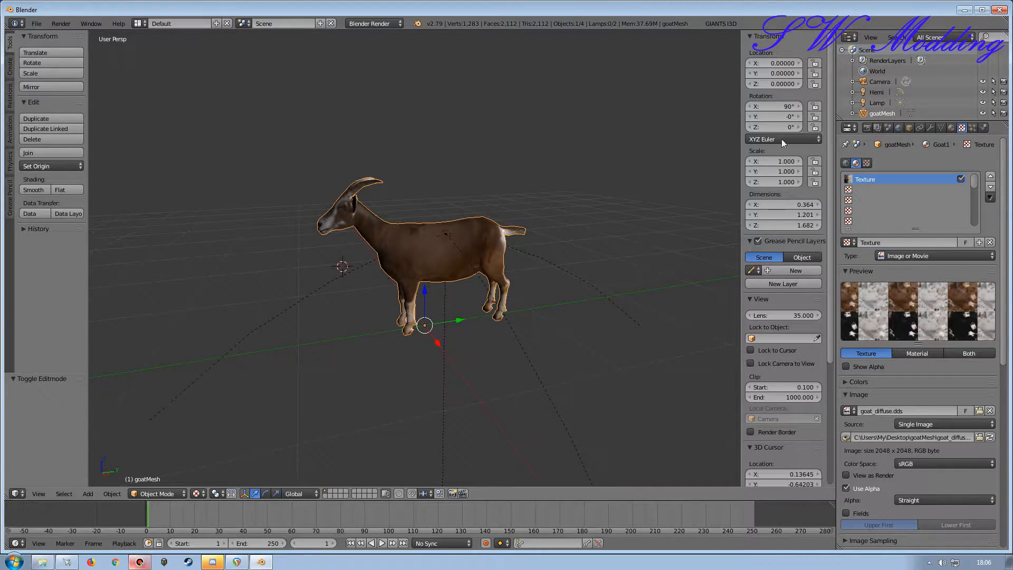
Step: Delete the Hemi lamp from the scene and select the goat mesh
left_click(870, 91)
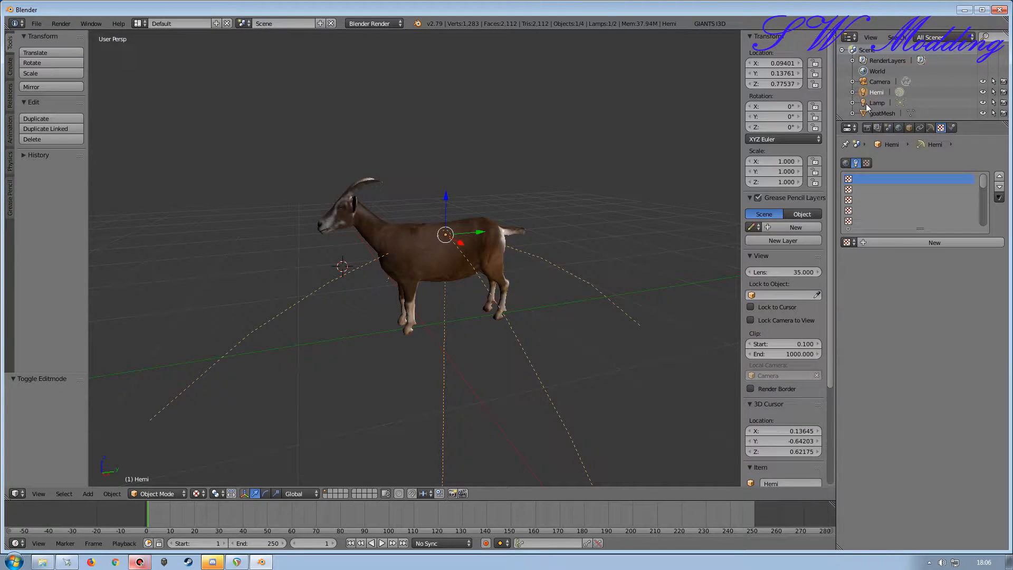
key("x")
left_click(605, 194)
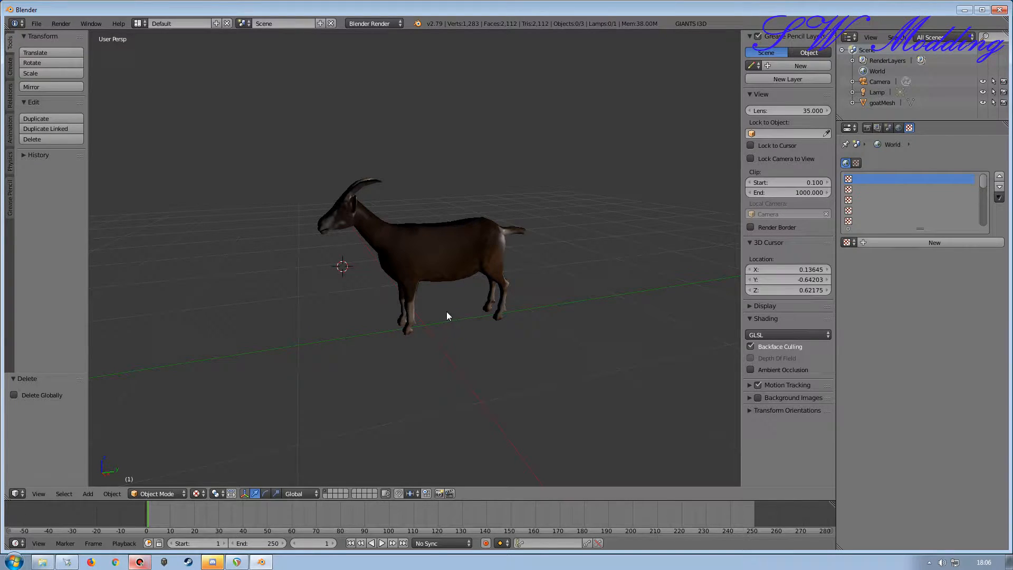
right_click(434, 259)
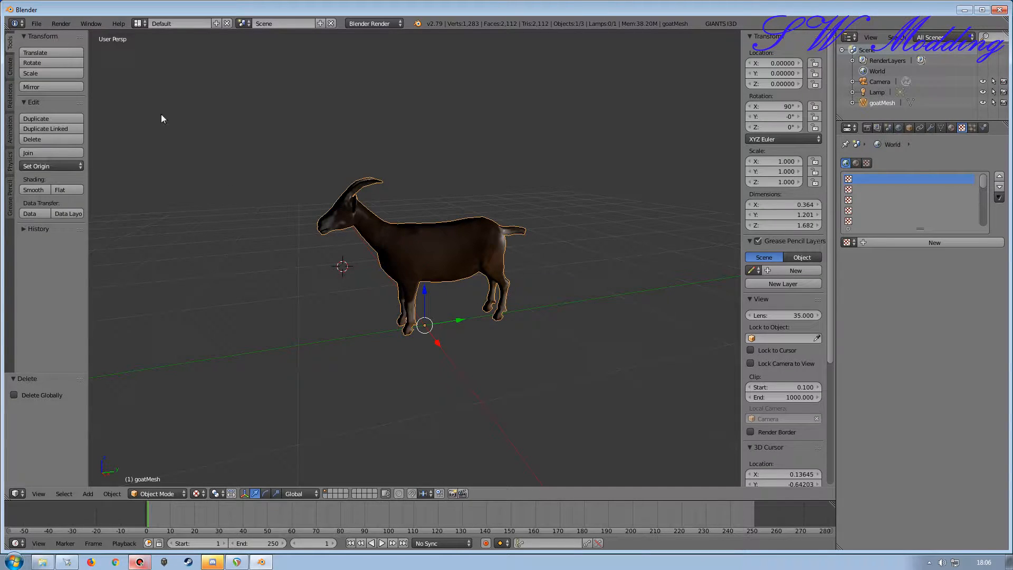
left_click(36, 24)
mouse_move(79, 235)
left_click(118, 24)
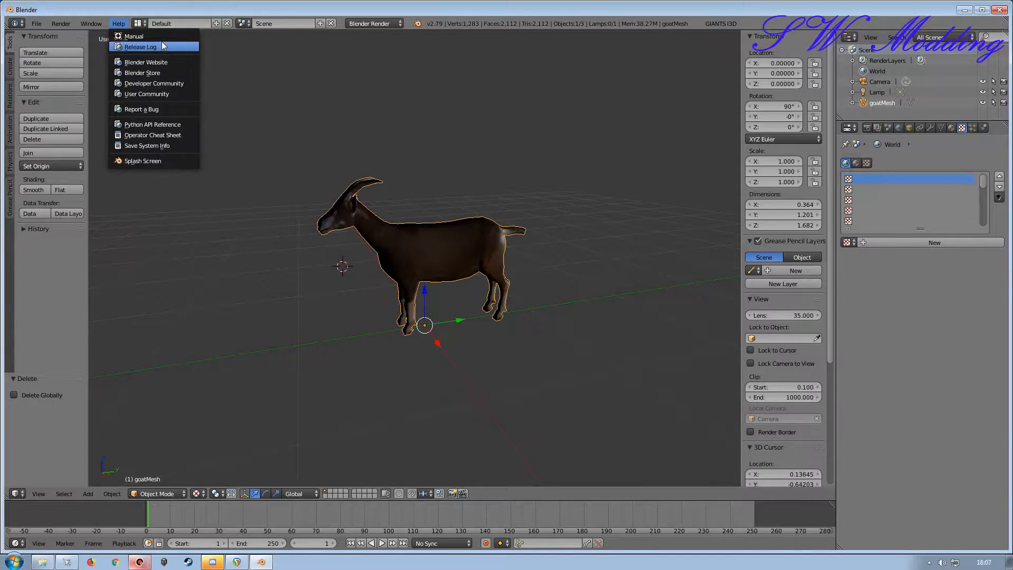
Step: Display the splash screen to check the program version, and dismiss it
left_click(142, 161)
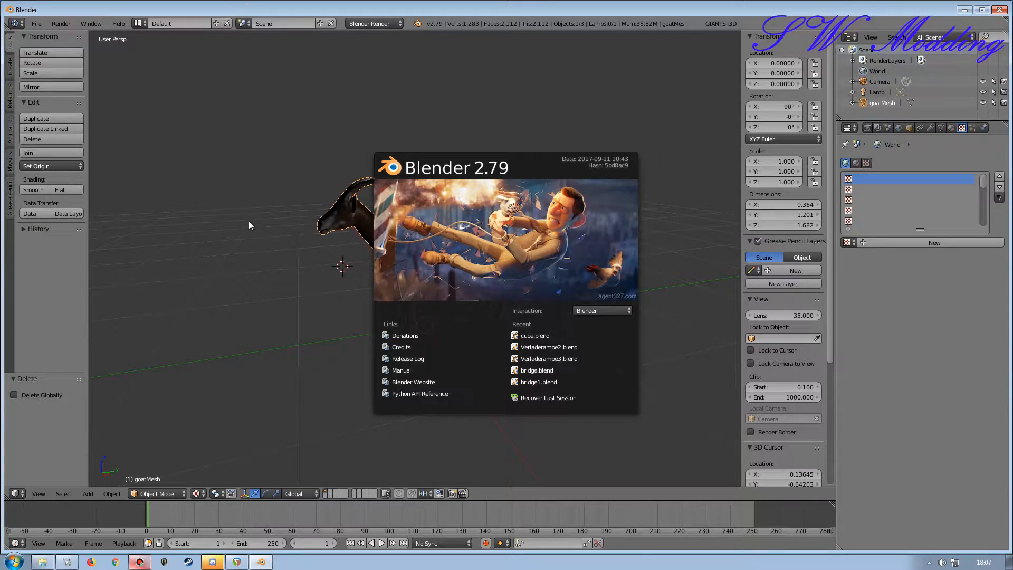
left_click(248, 220)
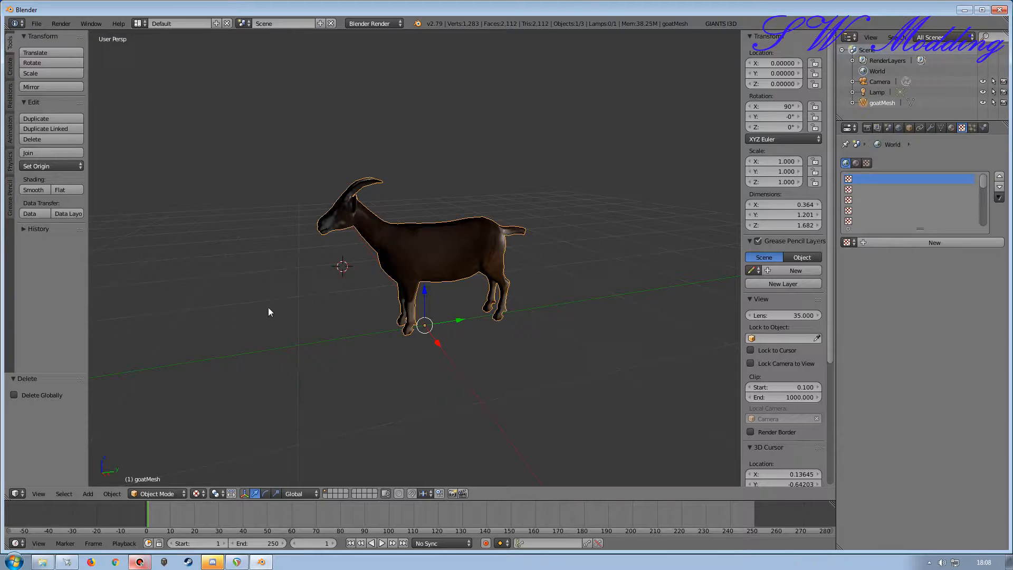
Step: Start a GIANTS I3D export of the scene and choose the goatMesh folder on the Desktop as its destination
left_click(36, 24)
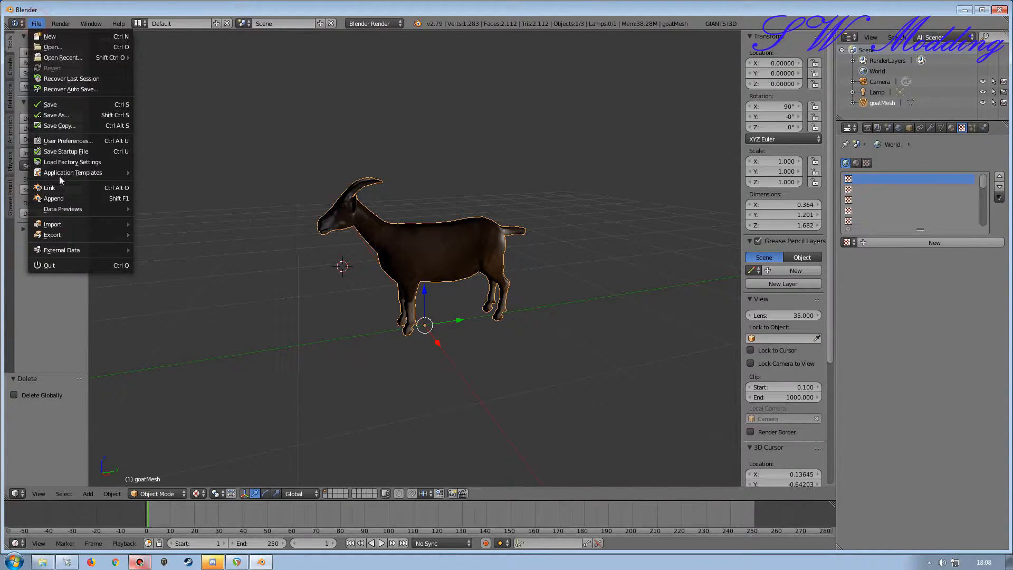
mouse_move(75, 234)
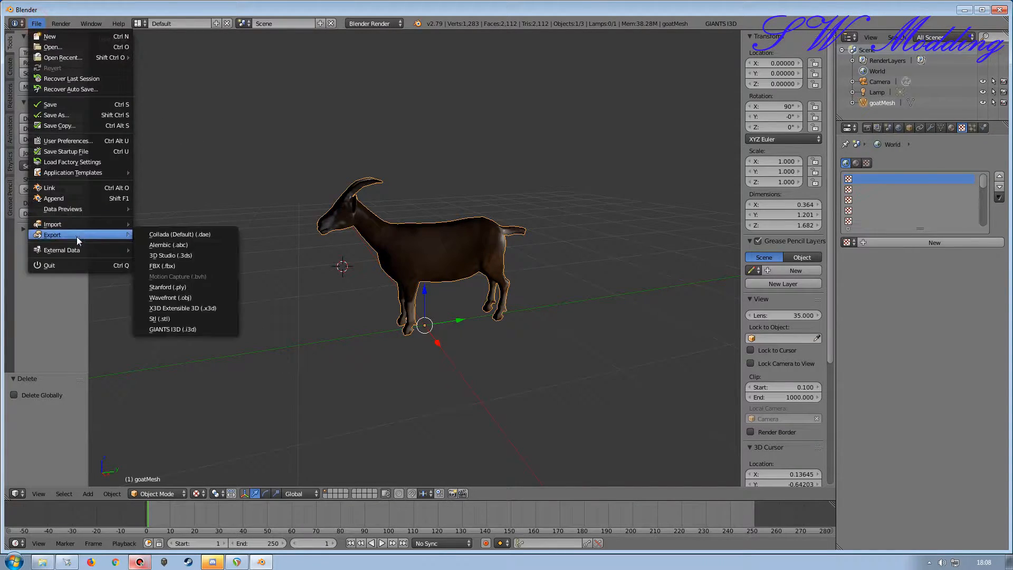
left_click(176, 328)
left_click(35, 196)
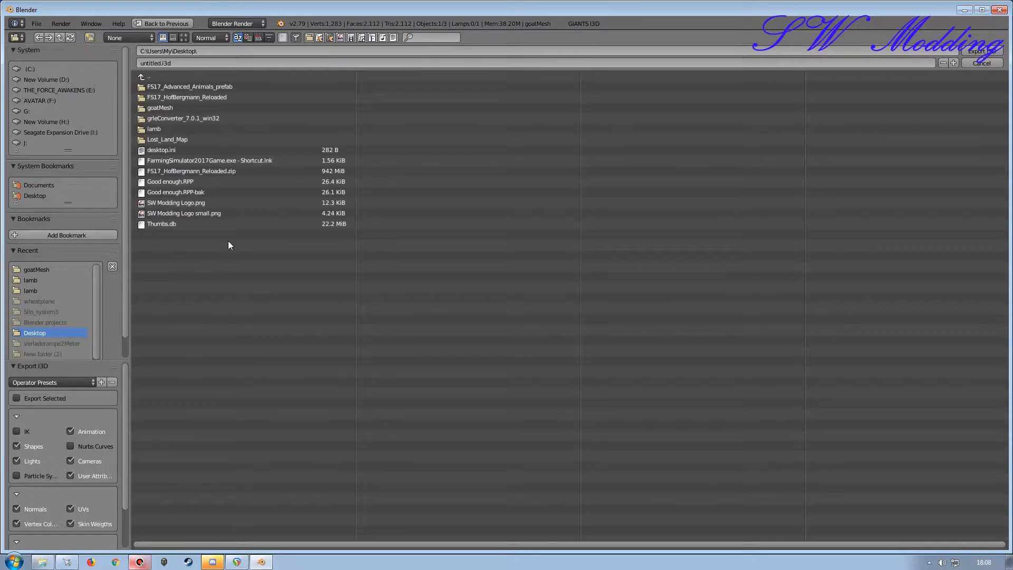
left_click(160, 103)
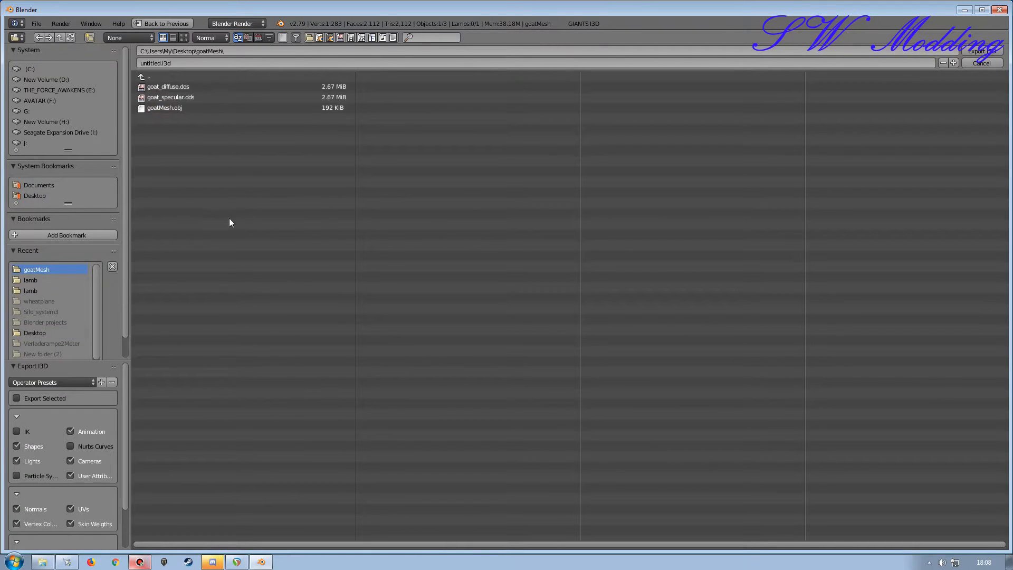
Step: Name the export file goat1 and export the scene as goat1.i3d
left_click(178, 62)
type("Goat1")
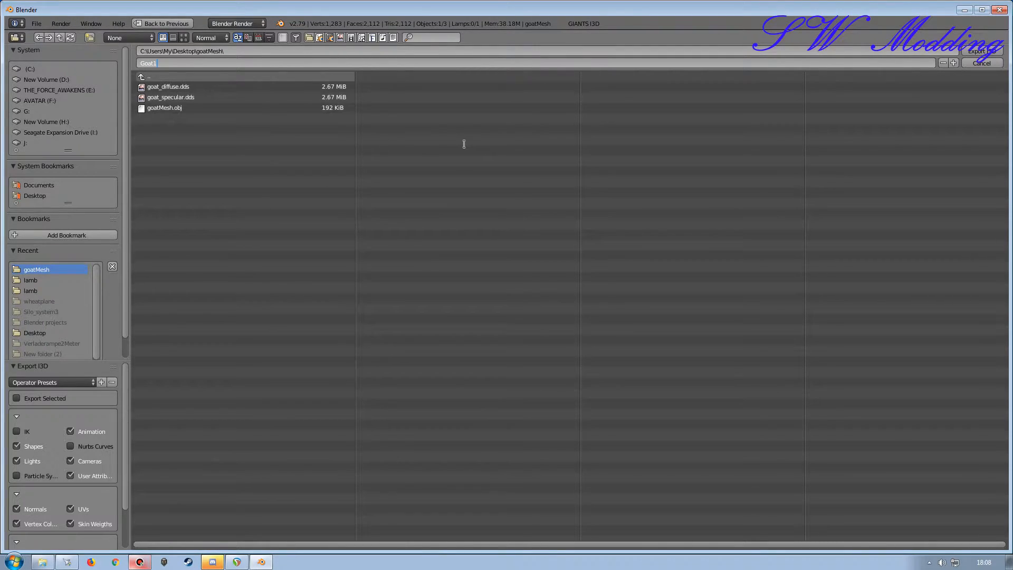
key("BackSpace")
key("BackSpace")
key("BackSpace")
key("BackSpace")
type("goat1")
key("Return")
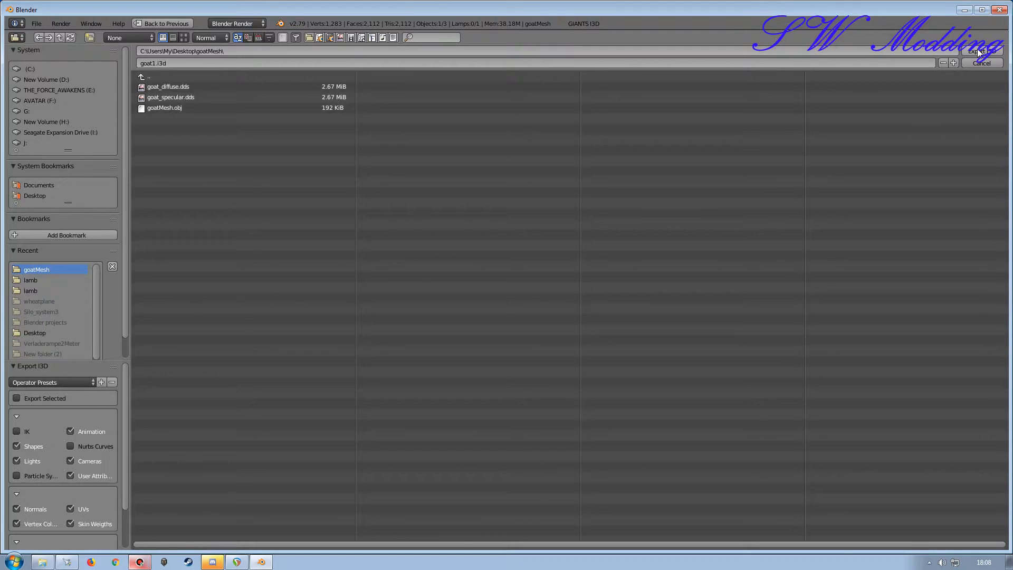
left_click(977, 48)
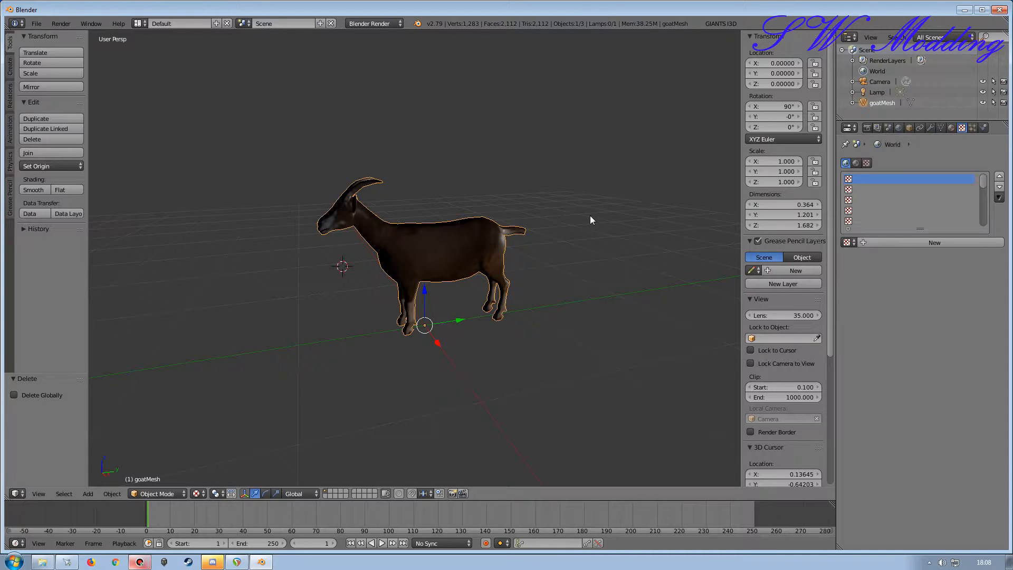
Step: Switch to the goatMesh folder in Windows Explorer and open goat1.i3d in Notepad++ for editing
left_click(964, 10)
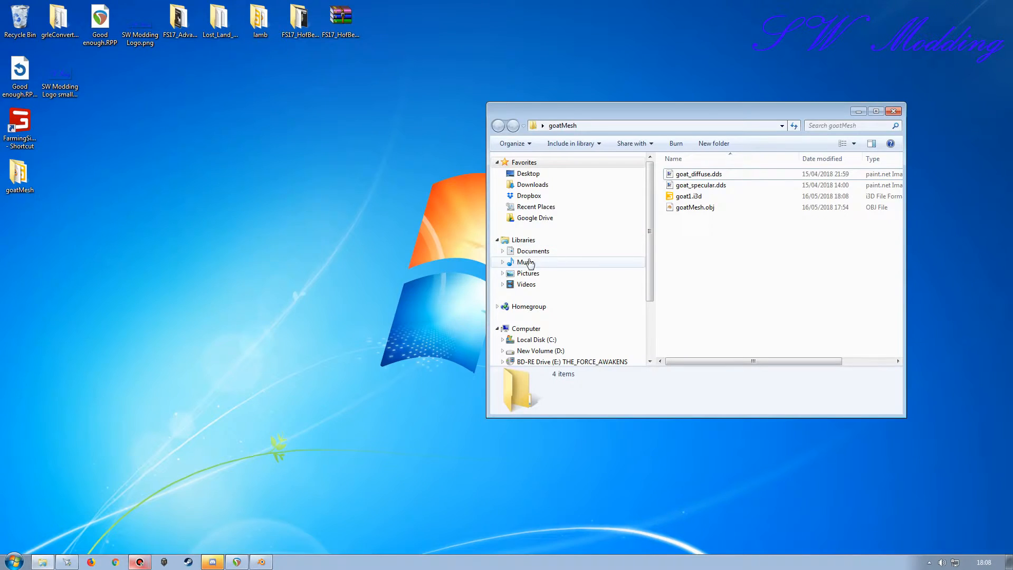
left_click_drag(783, 110, 486, 94)
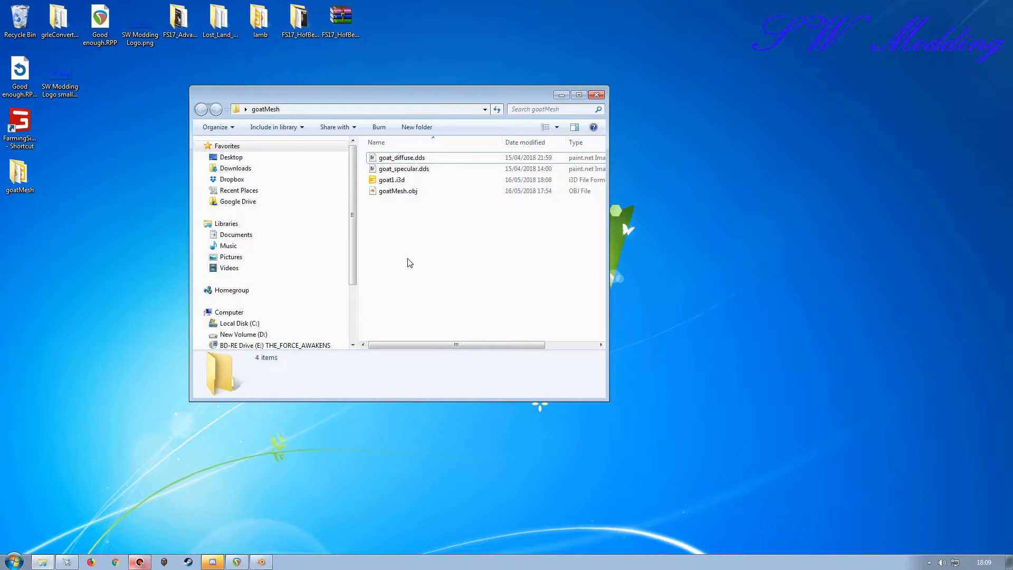
right_click(388, 179)
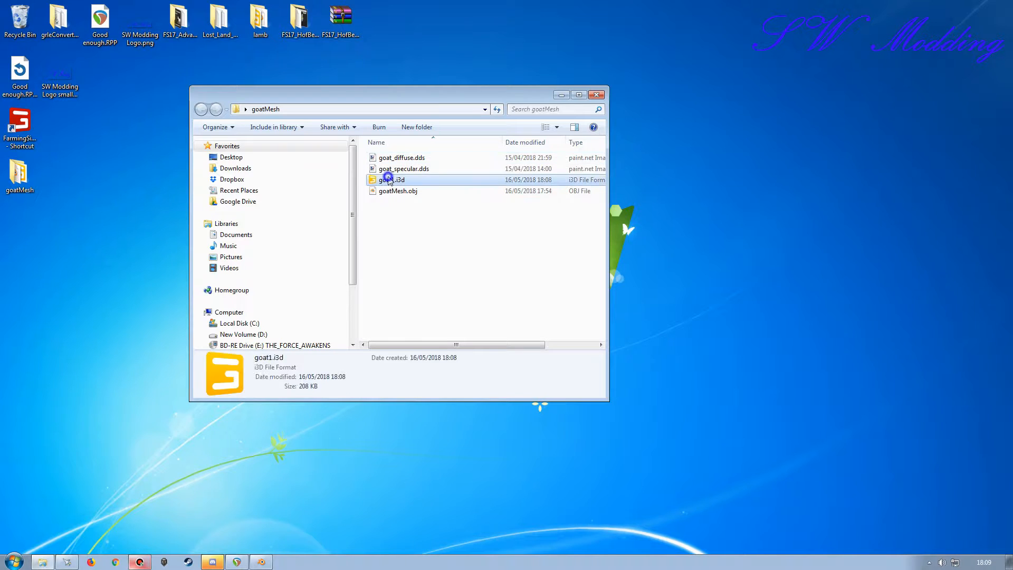
left_click(420, 218)
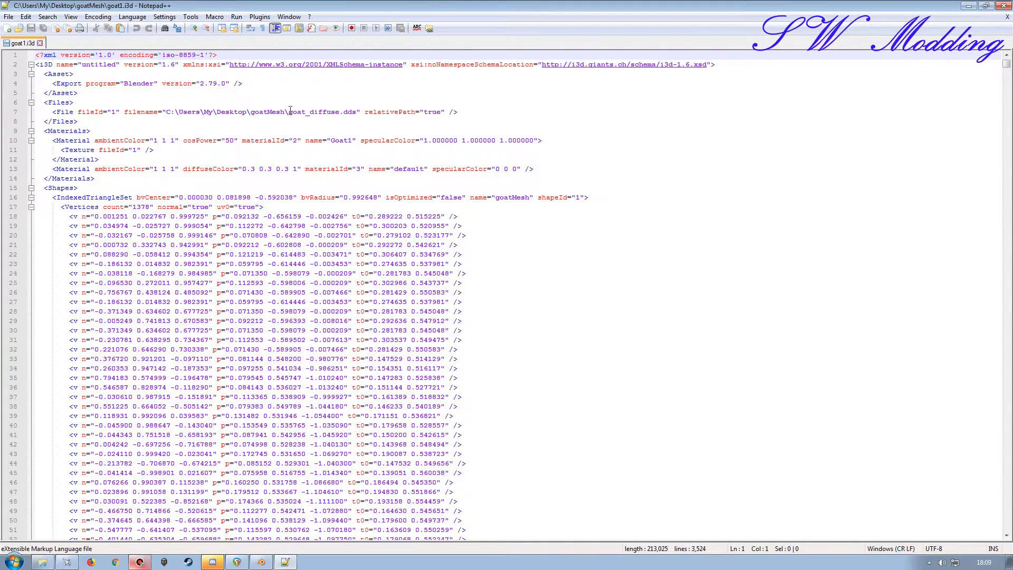
Step: Shorten the texture's filename entry on line 7 to just goat_diffuse.dds, save goat1.i3d and close the text editor
left_click_drag(289, 112, 166, 112)
key("Delete")
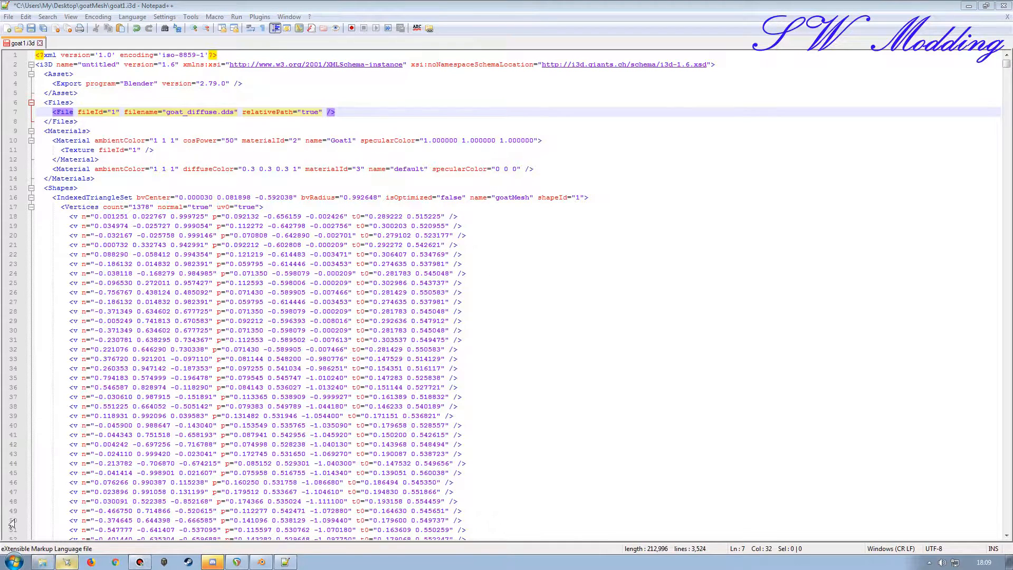
left_click(41, 562)
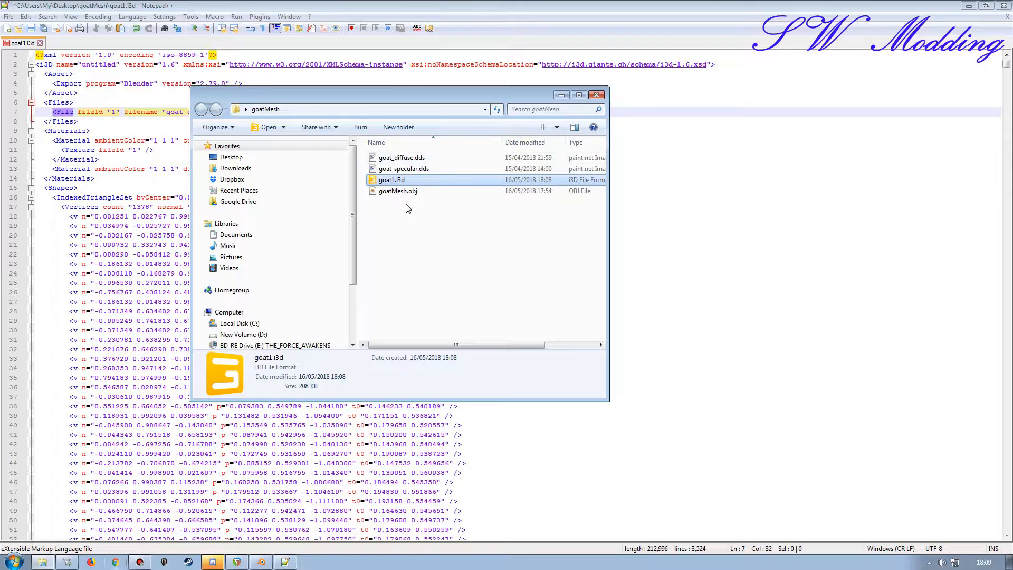
left_click(561, 95)
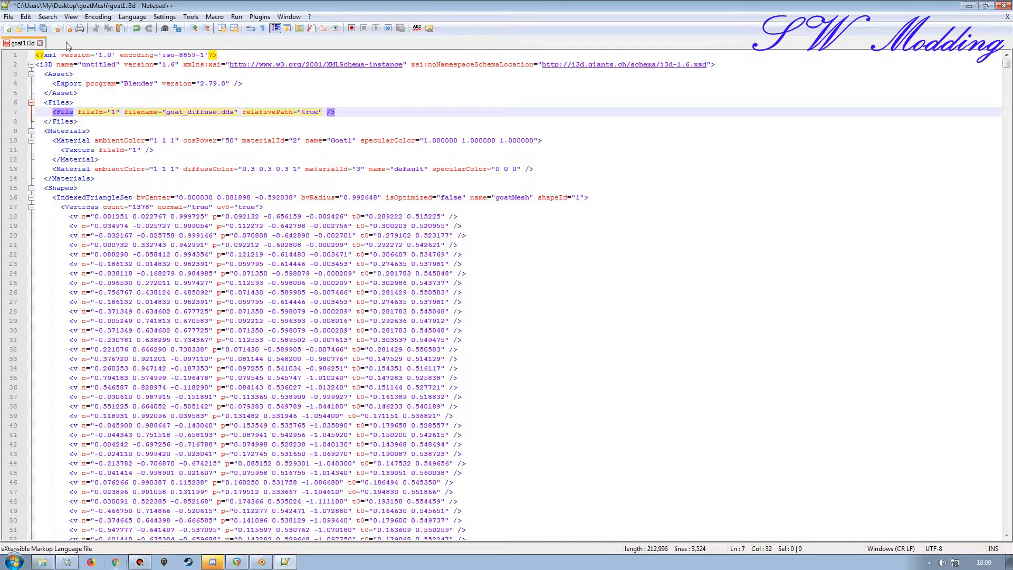
left_click(32, 29)
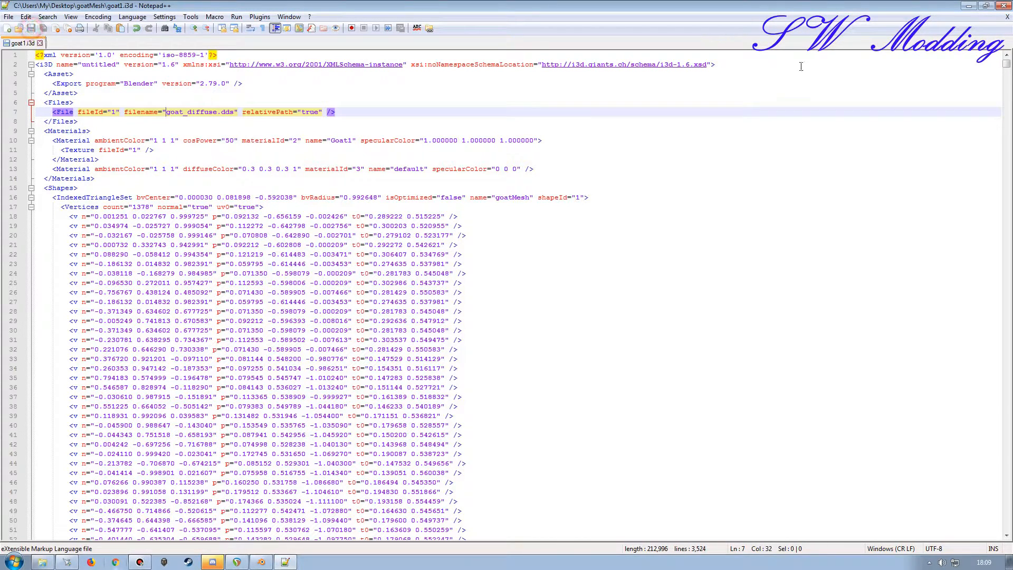
left_click(1002, 7)
Step: Open goat1.i3d from the goatMesh folder in GIANTS Editor version 7.1.0
left_click(42, 562)
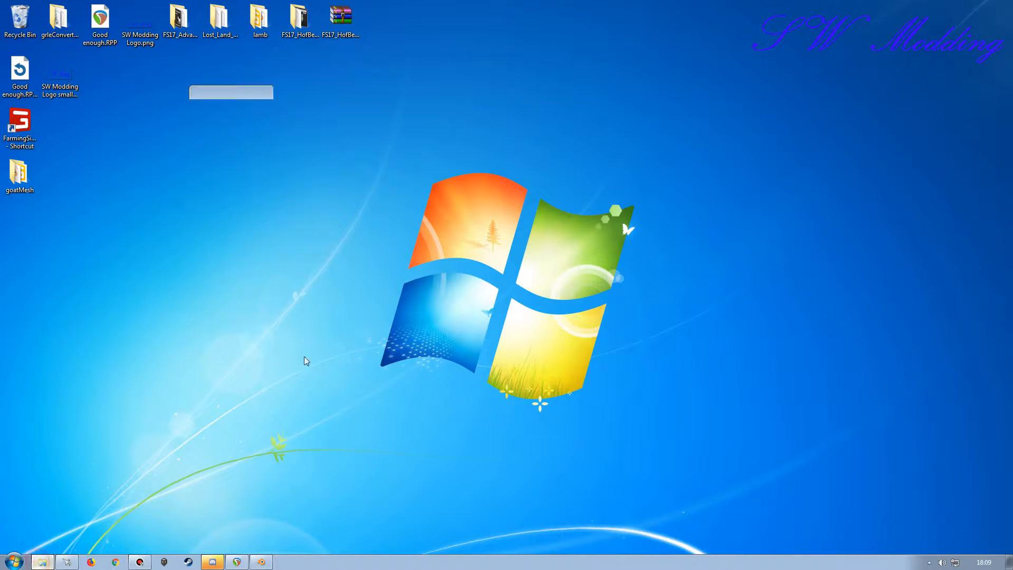
left_click(443, 279)
double_click(392, 180)
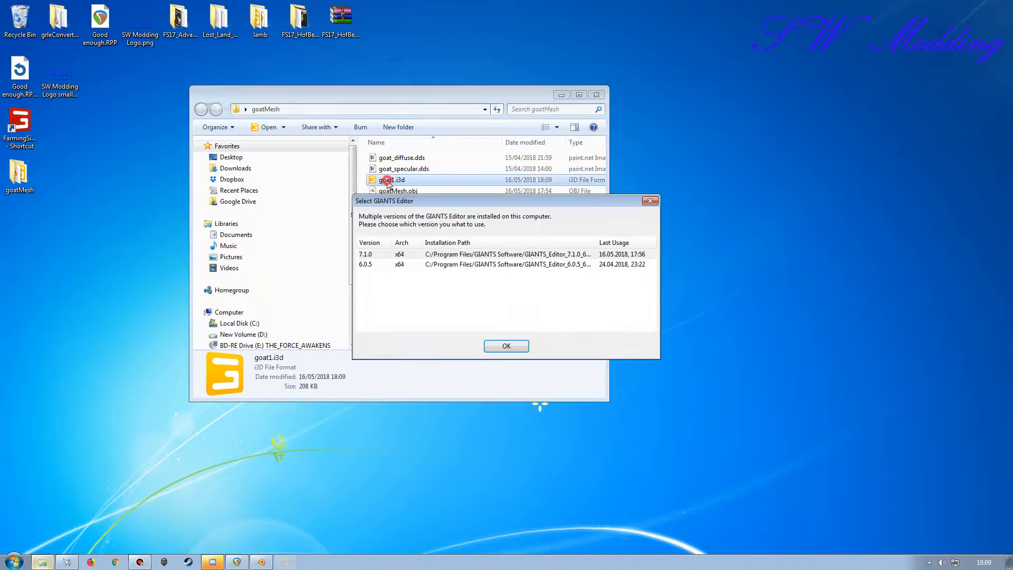
left_click(499, 346)
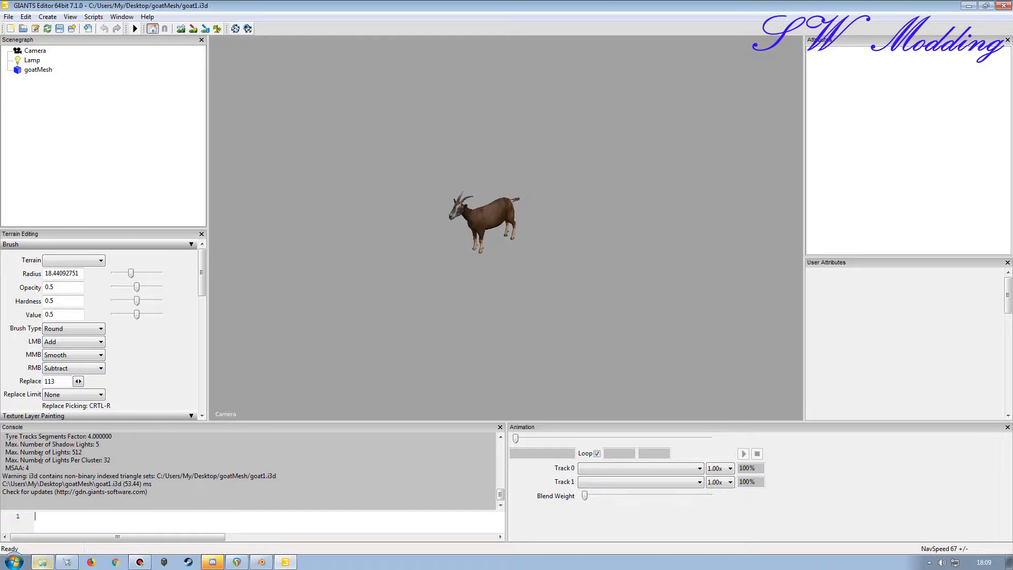
left_click(121, 17)
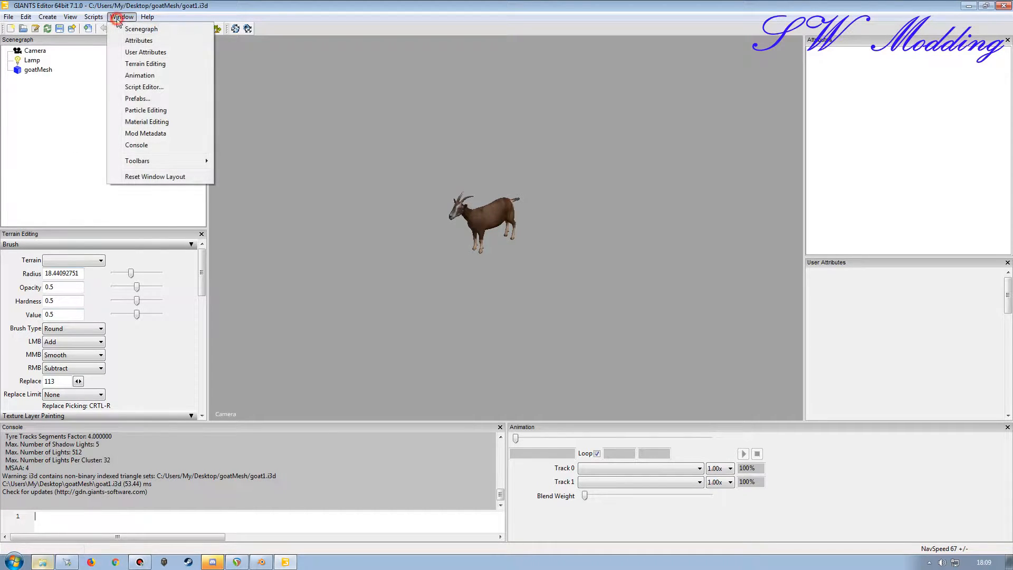
left_click(127, 462)
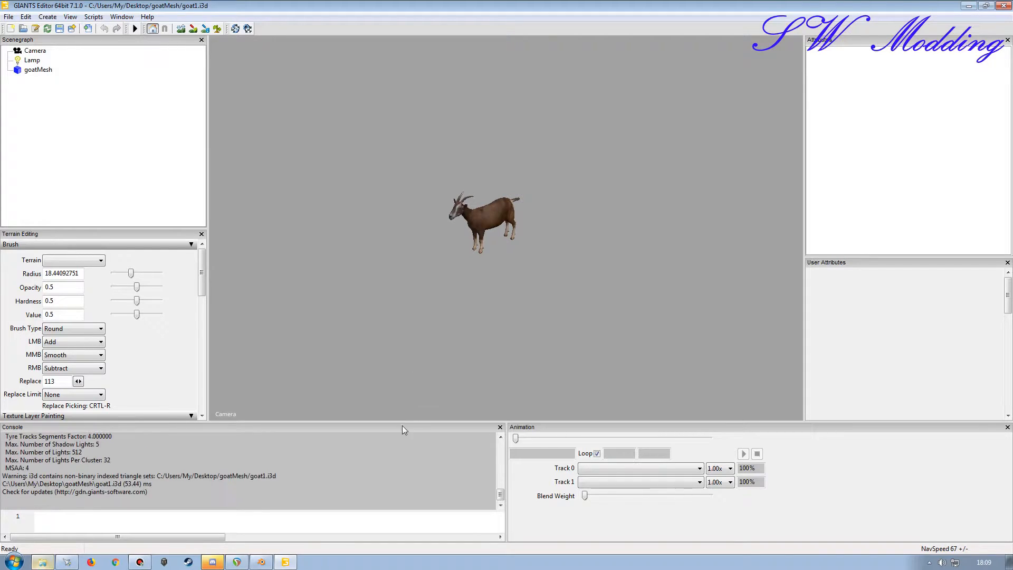
Step: Select goatMesh, deselect it and examine the textured goat's head, body and legs from different angles and distances
left_click(36, 71)
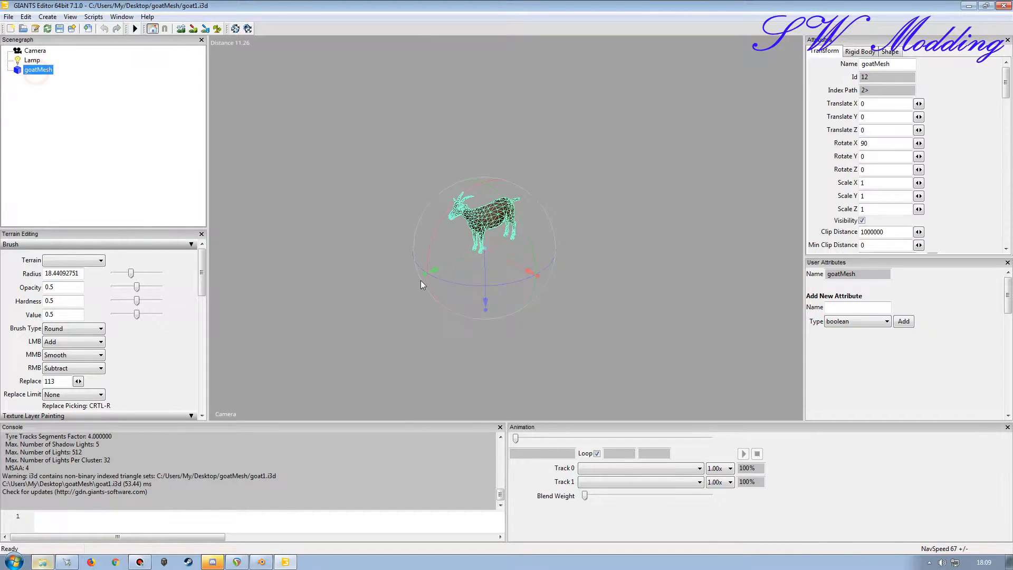
left_click(451, 321)
scroll(446, 309, "up", 8)
scroll(445, 312, "down", 3)
left_click_drag(497, 265, 388, 265, "alt")
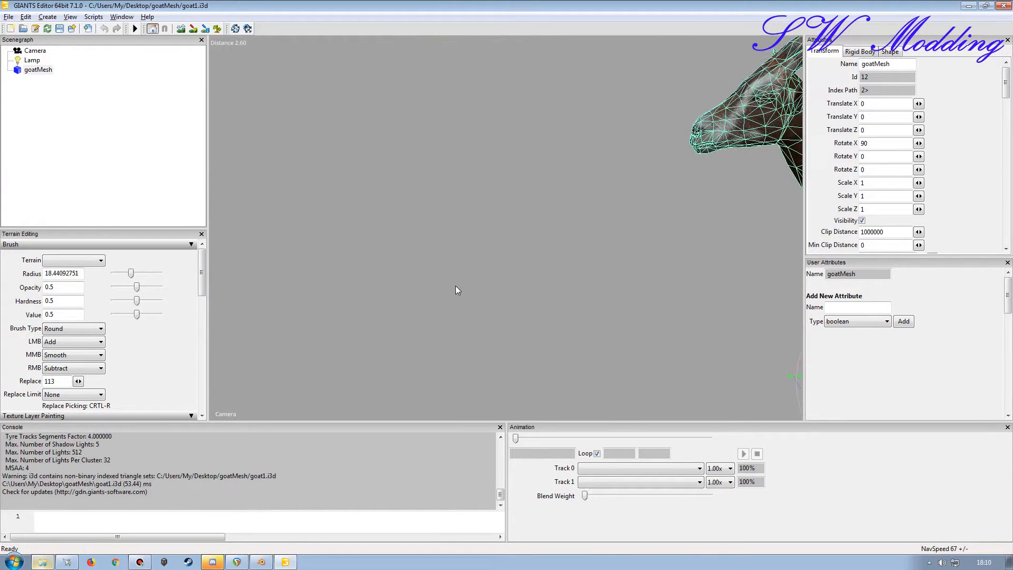
left_click(441, 287)
right_click_drag(436, 278, 409, 280, "alt")
left_click_drag(409, 280, 445, 287, "alt")
right_click_drag(444, 286, 369, 257, "alt")
left_click_drag(368, 257, 469, 274, "alt")
right_click_drag(468, 274, 441, 271, "alt")
left_click_drag(441, 271, 459, 258, "alt")
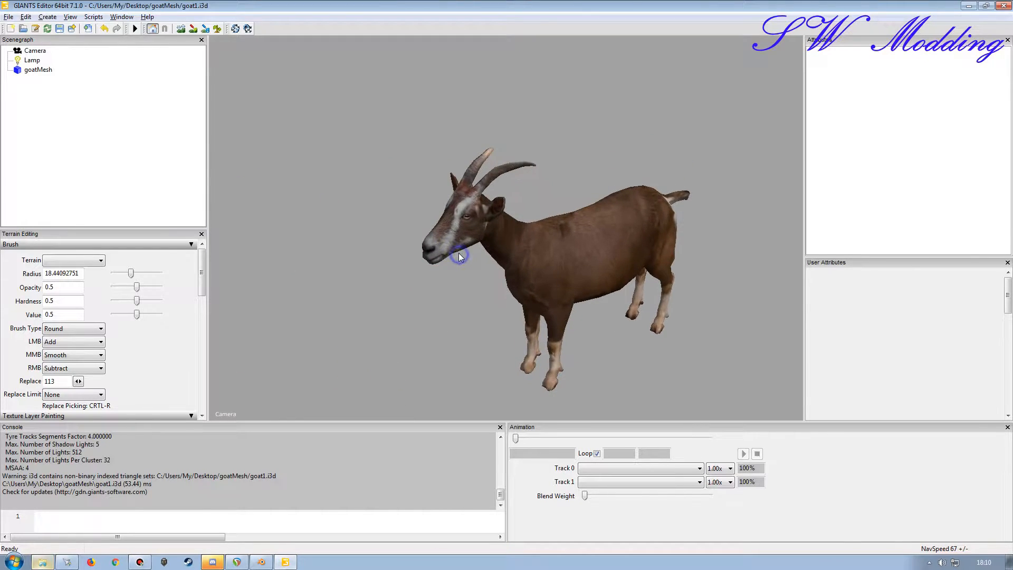
right_click_drag(459, 258, 458, 249, "alt")
scroll(459, 249, "down", 3)
scroll(459, 249, "up", 4)
scroll(459, 251, "down", 5)
scroll(459, 250, "up", 2)
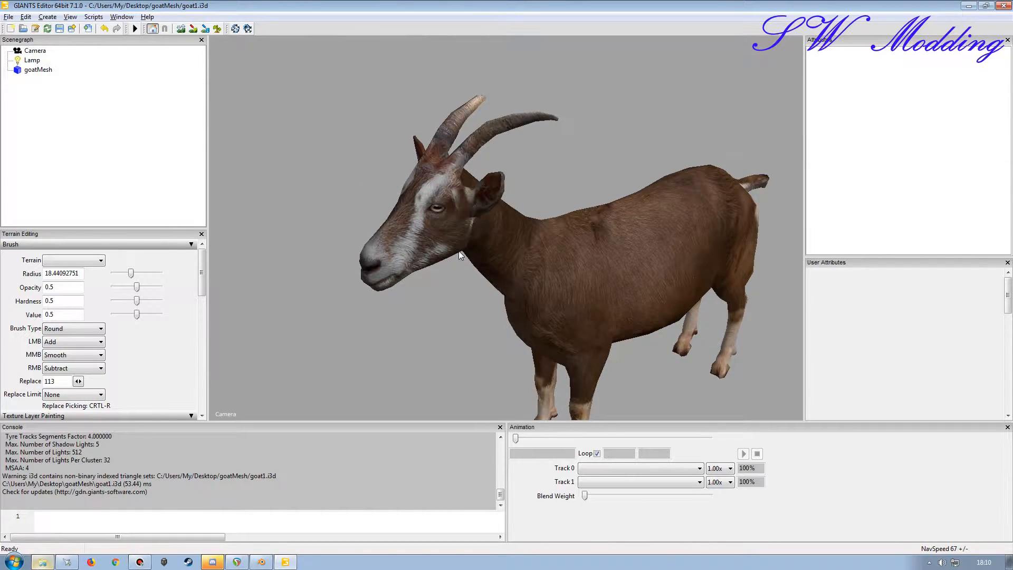
left_click_drag(513, 255, 475, 240, "alt")
scroll(478, 266, "down", 5)
left_click_drag(490, 273, 502, 278, "alt")
right_click_drag(502, 278, 507, 280, "alt")
mouse_move(508, 279)
left_mouse_down("alt")
mouse_move(516, 258)
mouse_move(520, 270)
left_mouse_up("alt")
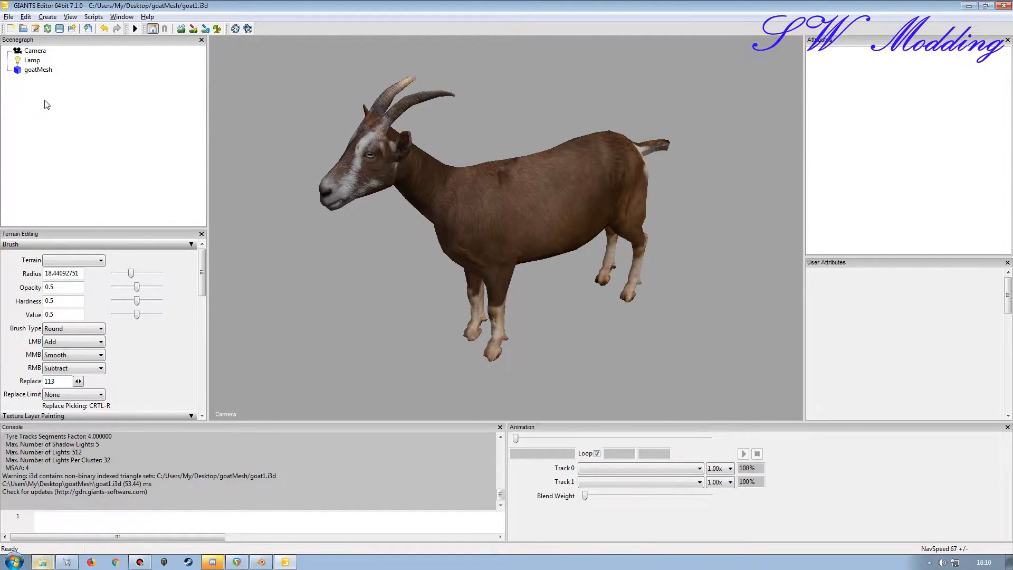
Step: Delete the Lamp from the scenegraph, look at the Camera entry and view the goat from farther away
left_click(32, 59)
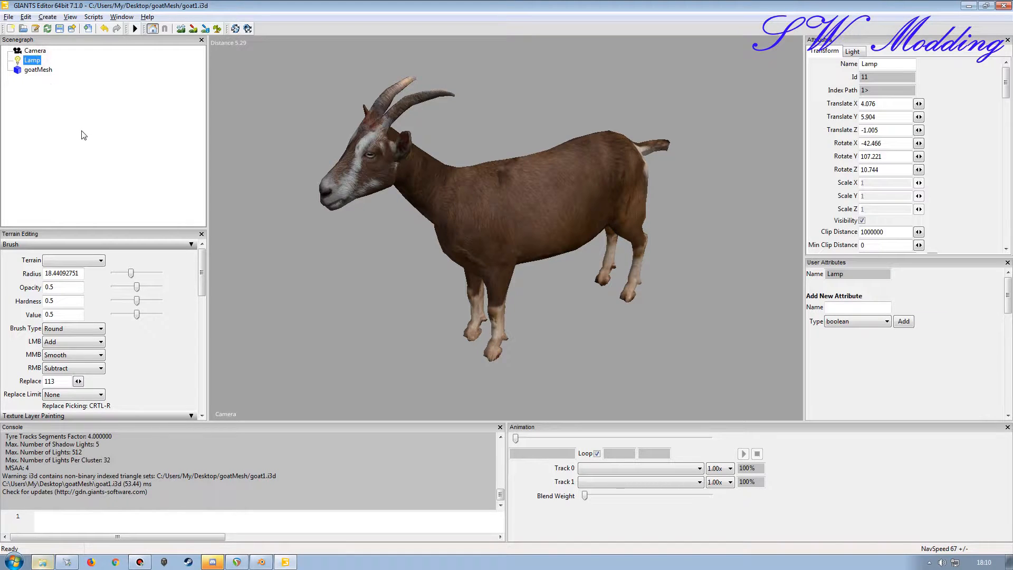
key("Delete")
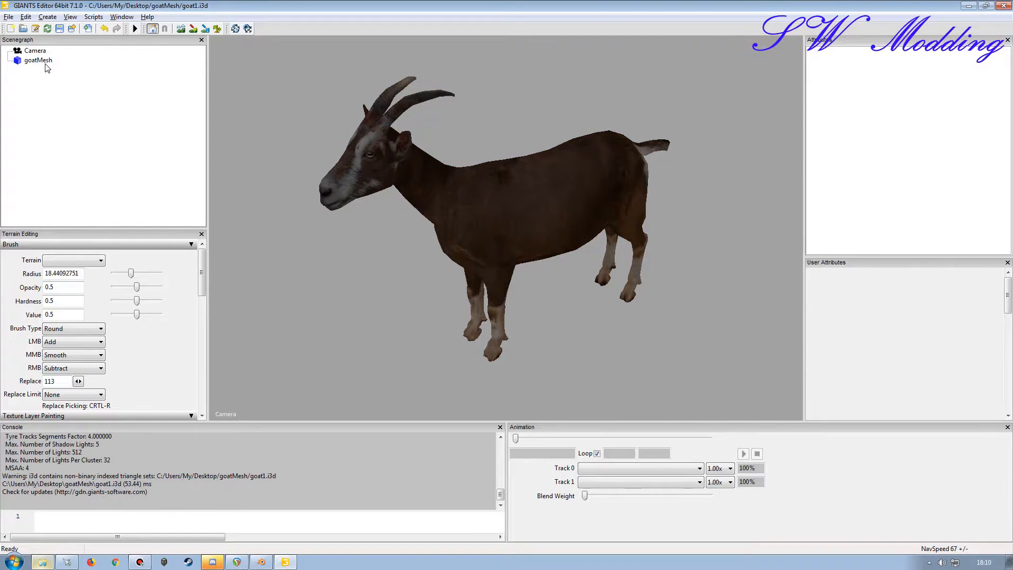
left_click(35, 51)
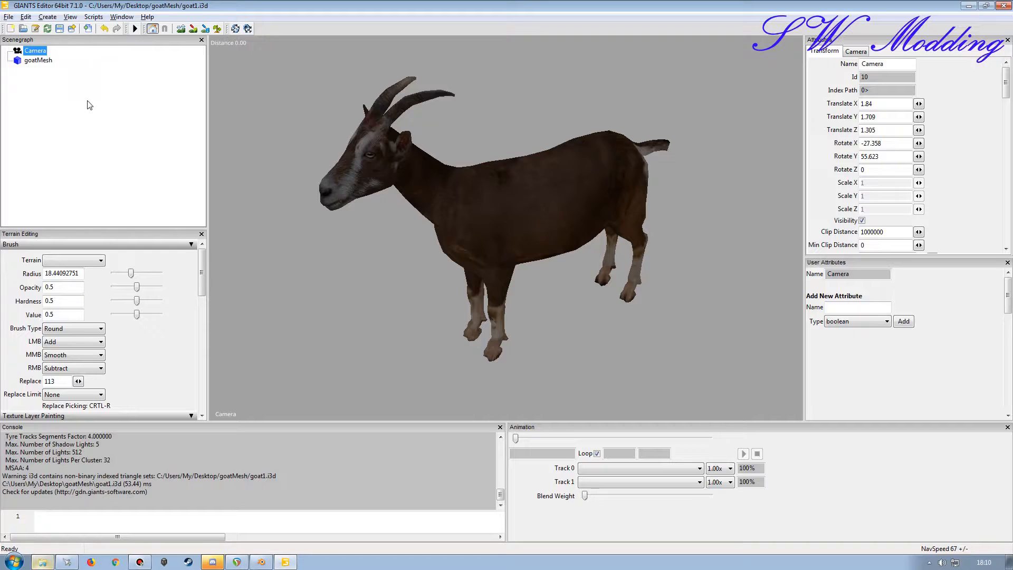
left_click(110, 155)
mouse_move(469, 245)
right_mouse_down("alt")
mouse_move(459, 252)
mouse_move(458, 238)
right_mouse_up("alt")
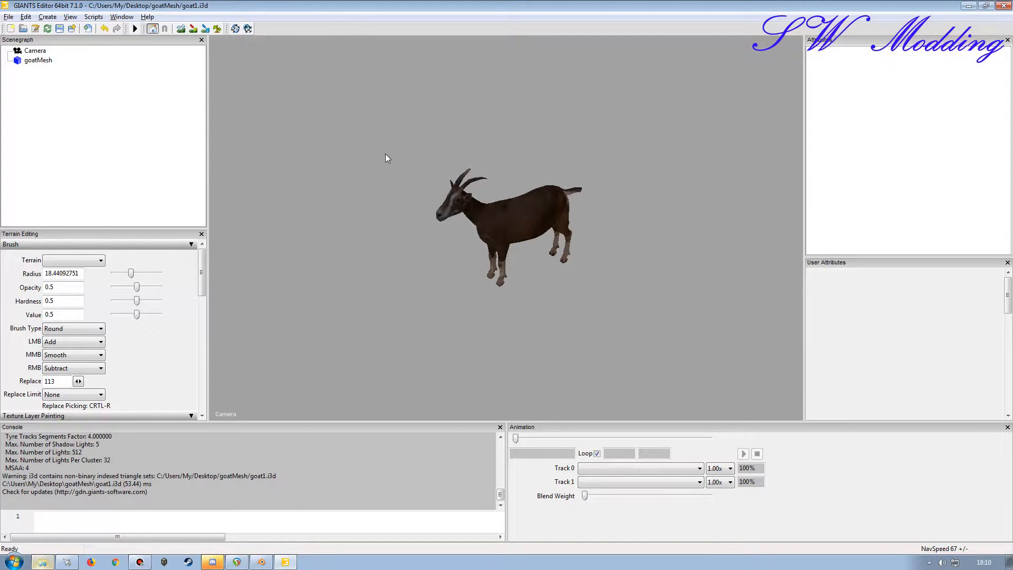
middle_click_drag(485, 260, 494, 253, "alt")
right_click_drag(494, 253, 464, 247, "alt")
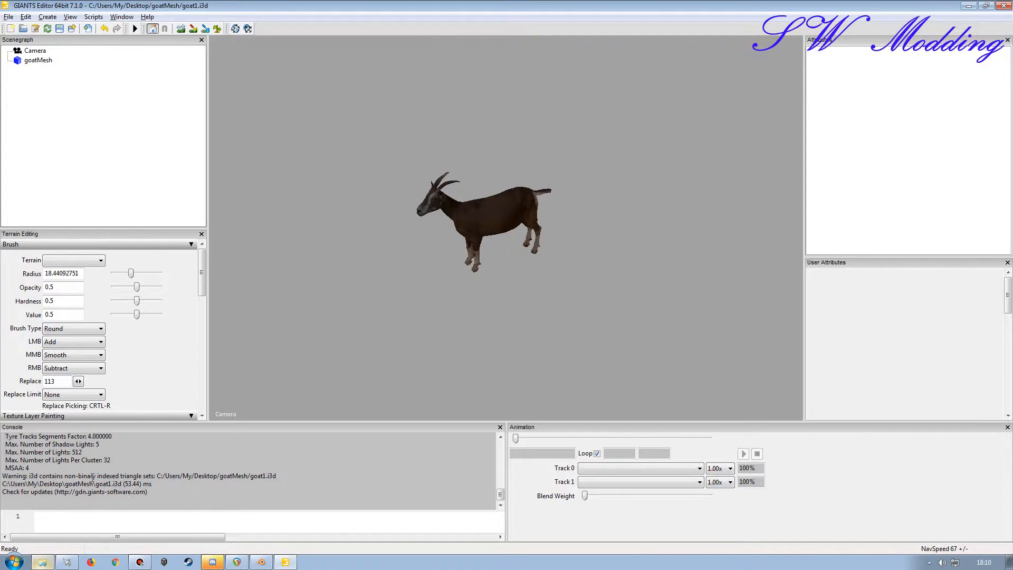
Step: Save the scene in the Binary i3D files format, replacing goat1.i3d in the goatMesh folder
left_click(8, 17)
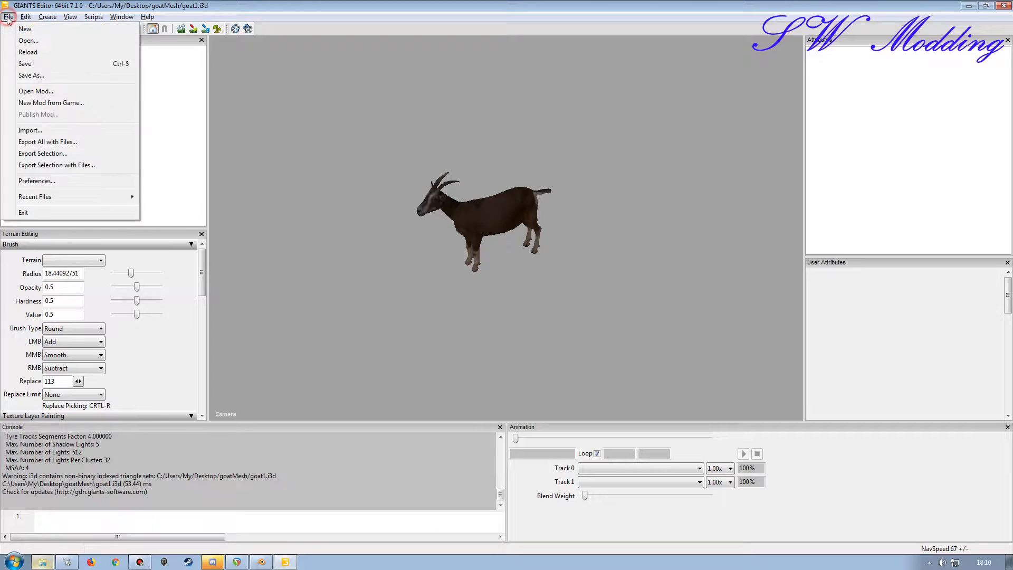
left_click(31, 75)
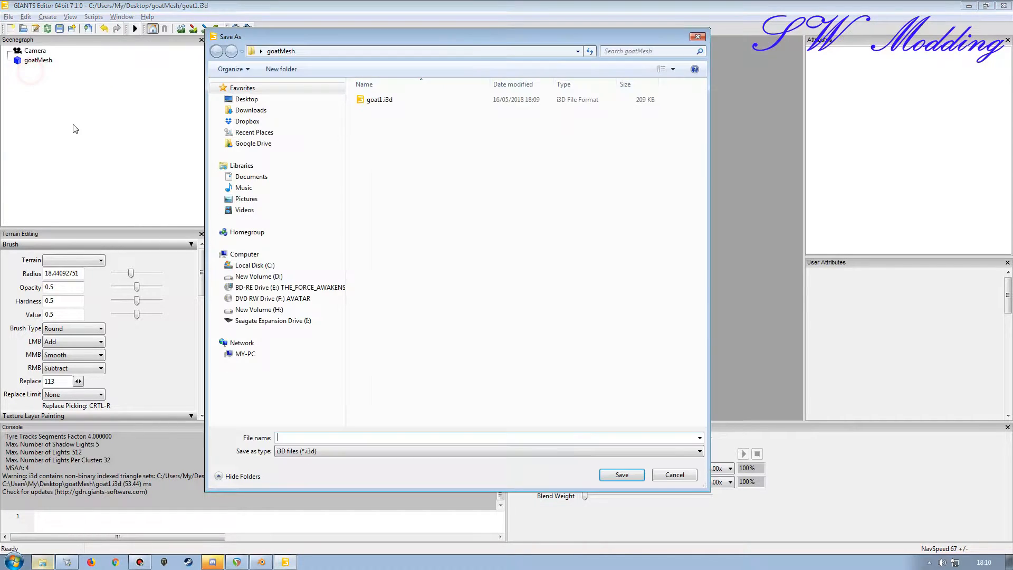
left_click(372, 102)
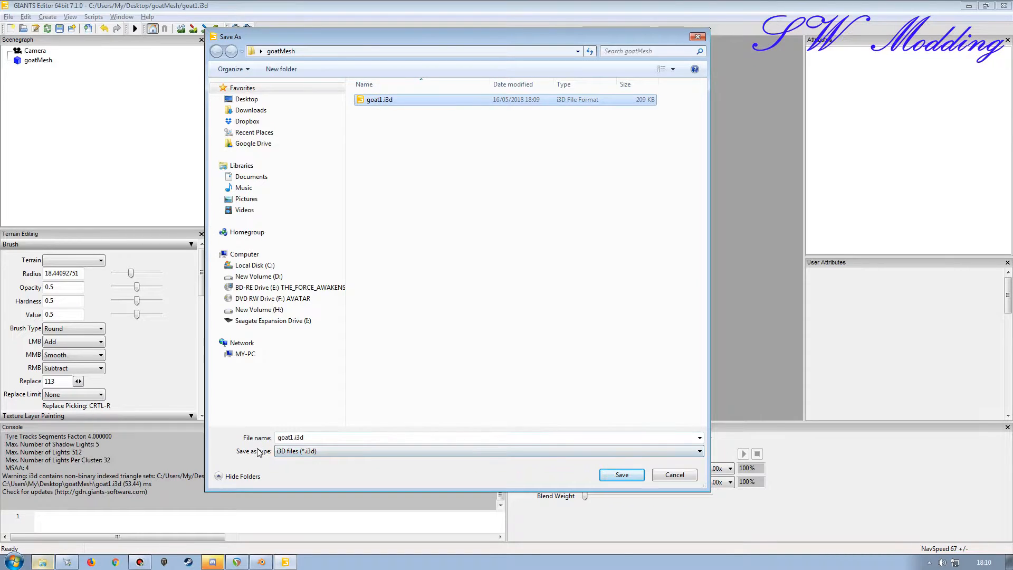
left_click(304, 452)
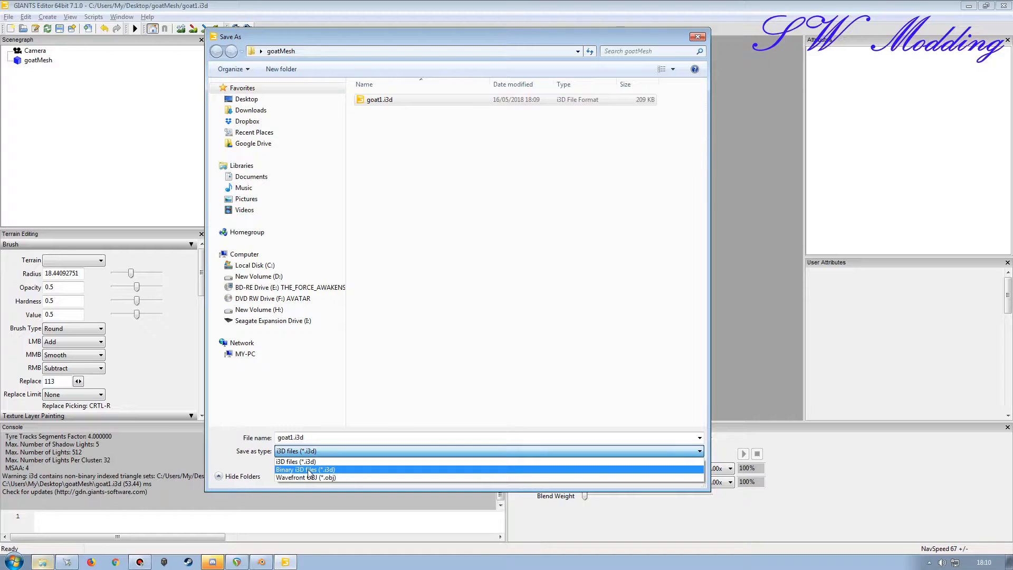
left_click(309, 472)
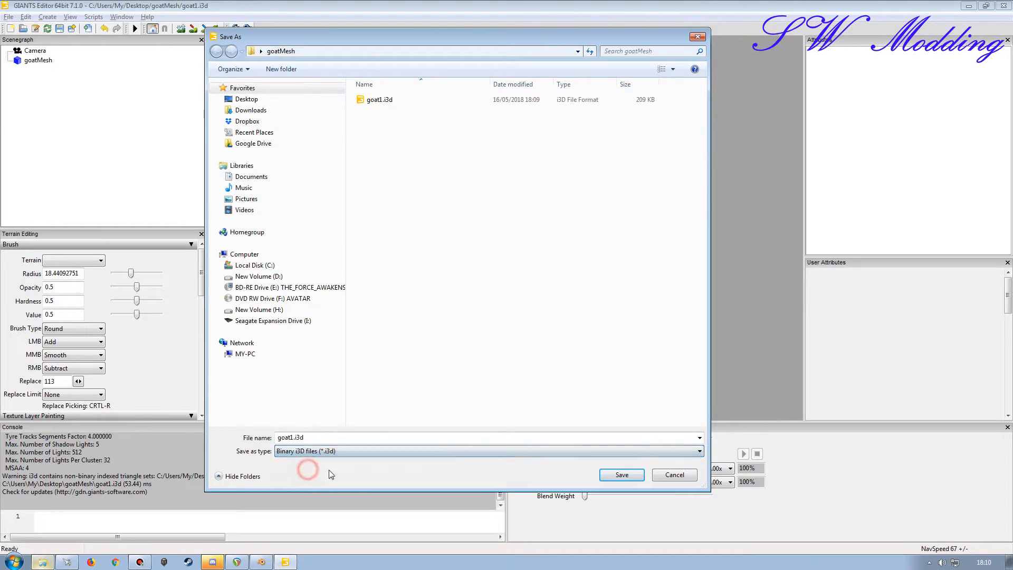
left_click(620, 475)
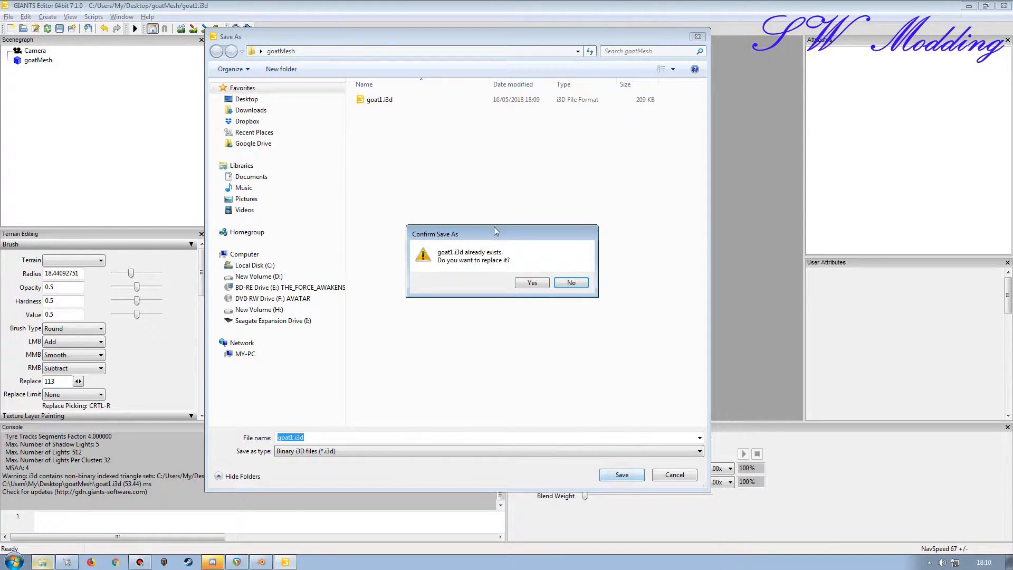
left_click(531, 283)
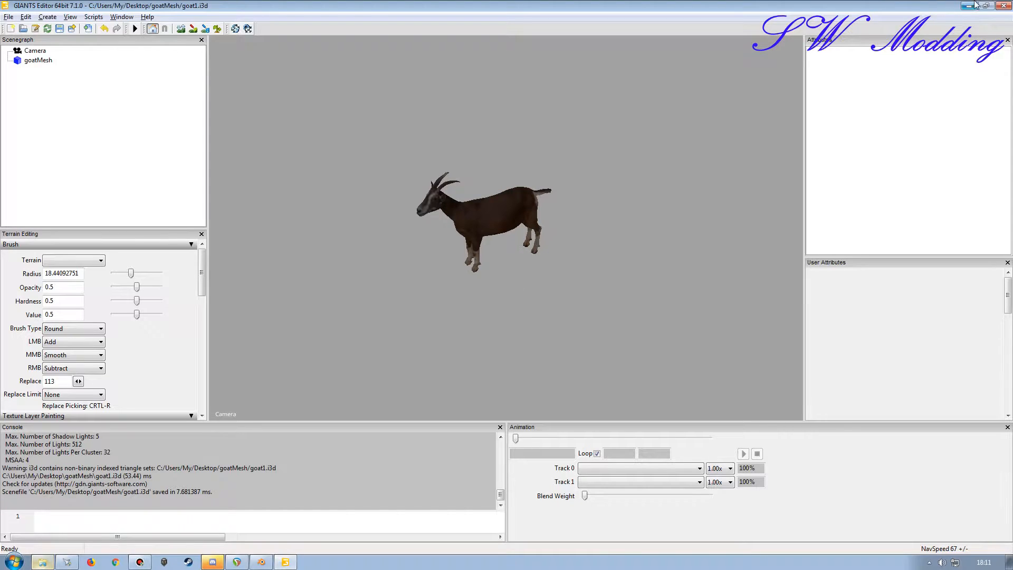
Step: Close the editor without saving changes again and reopen goat1.i3d from the goatMesh folder in GIANTS Editor version 7.1.0
left_click(1004, 6)
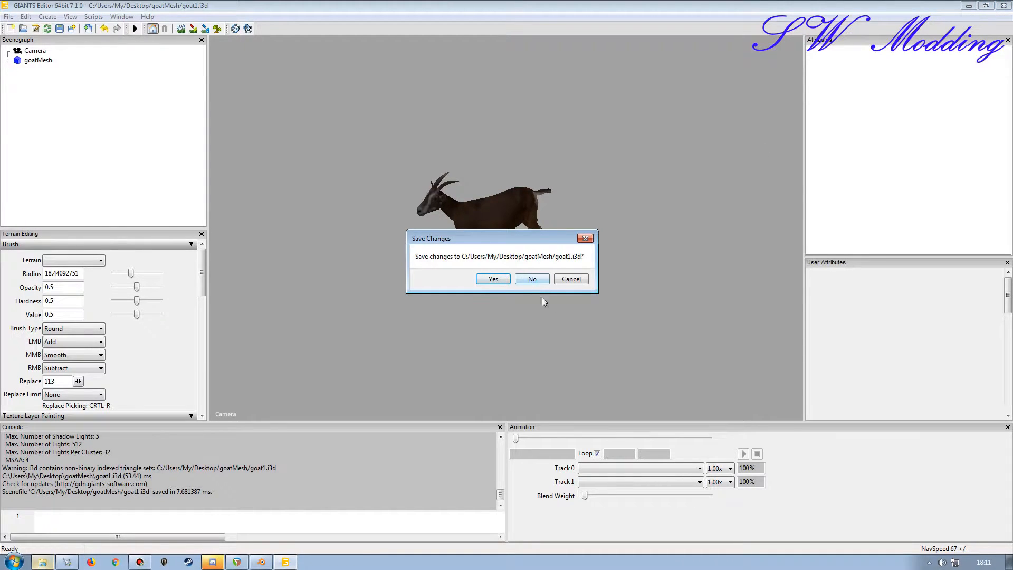
left_click(534, 280)
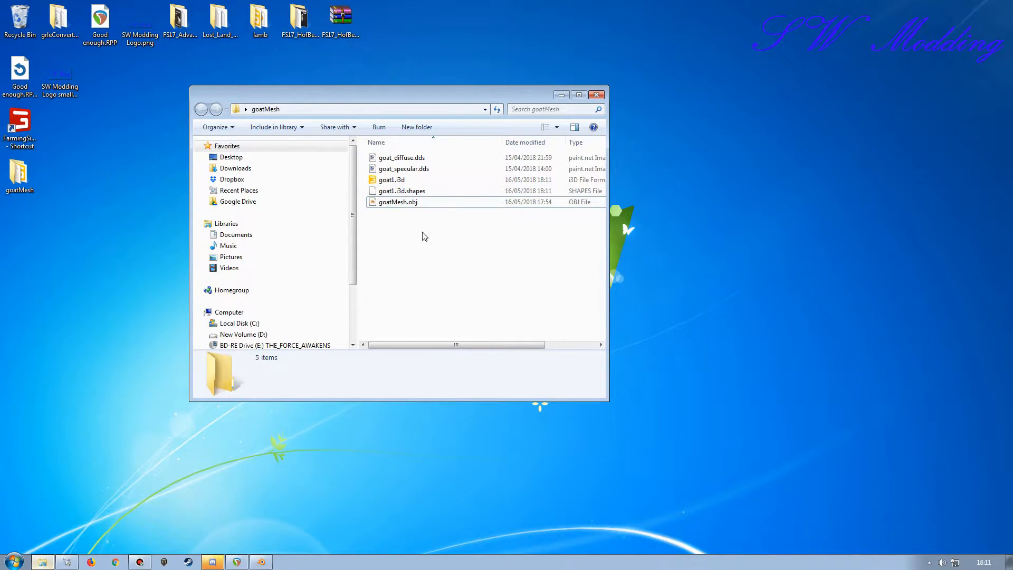
double_click(384, 181)
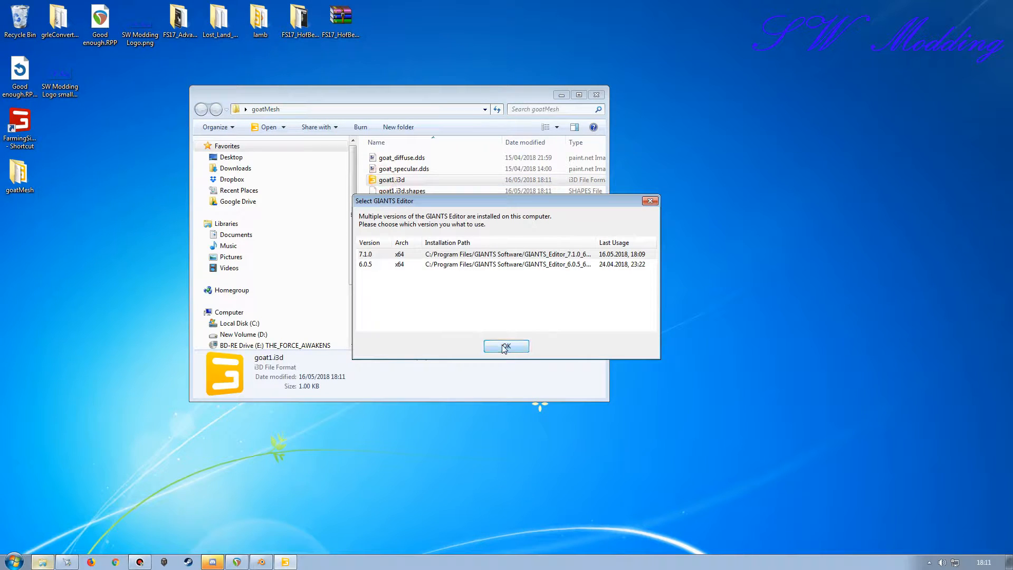
left_click(502, 345)
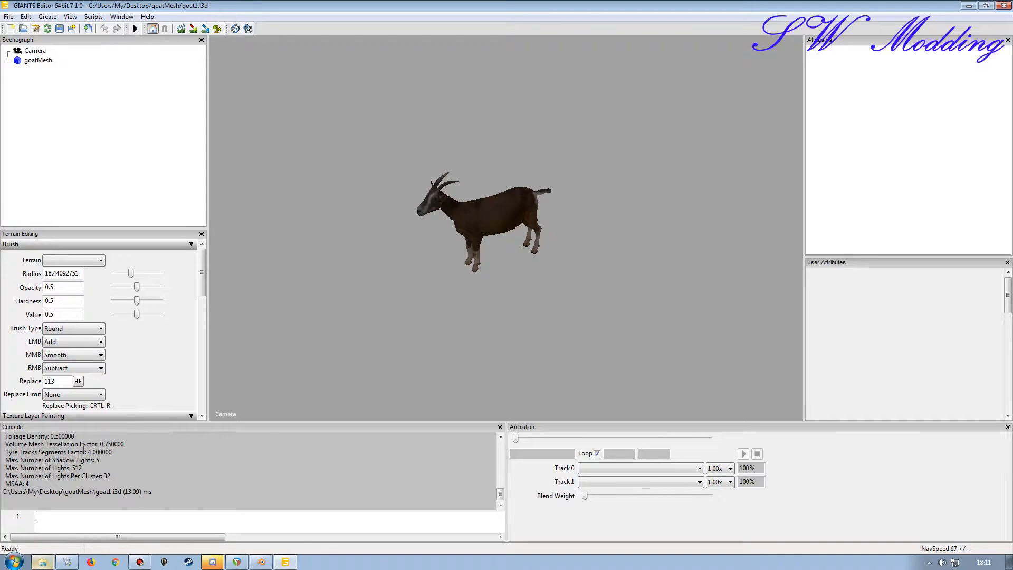
Step: Show the Material Editing window and dock it between Attributes and User Attributes
left_click_drag(425, 280, 453, 278, "alt")
scroll(413, 264, "up", 6)
scroll(459, 262, "down", 6)
right_click_drag(483, 274, 425, 261, "alt")
left_click_drag(433, 269, 468, 283, "alt")
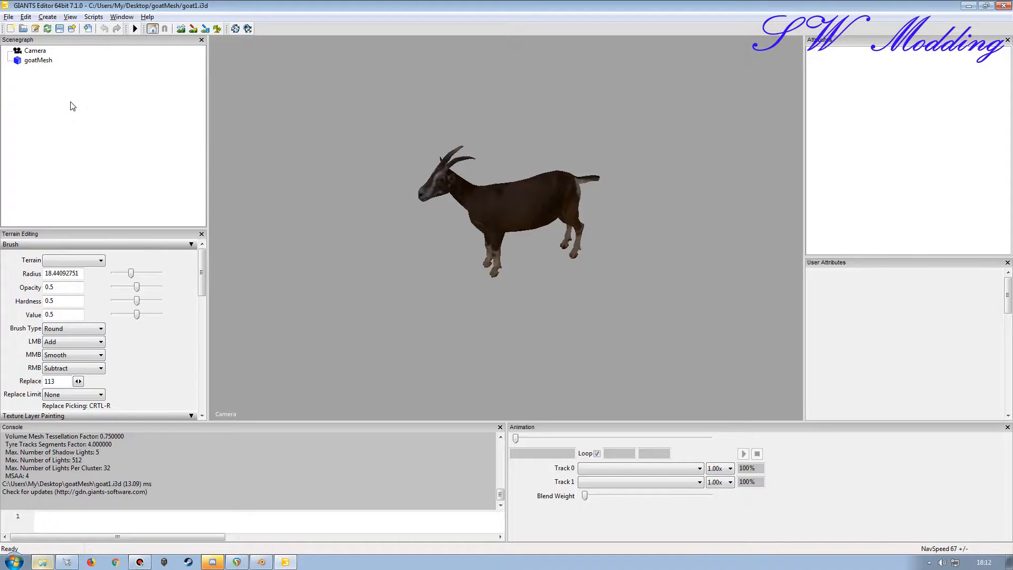
left_click(121, 18)
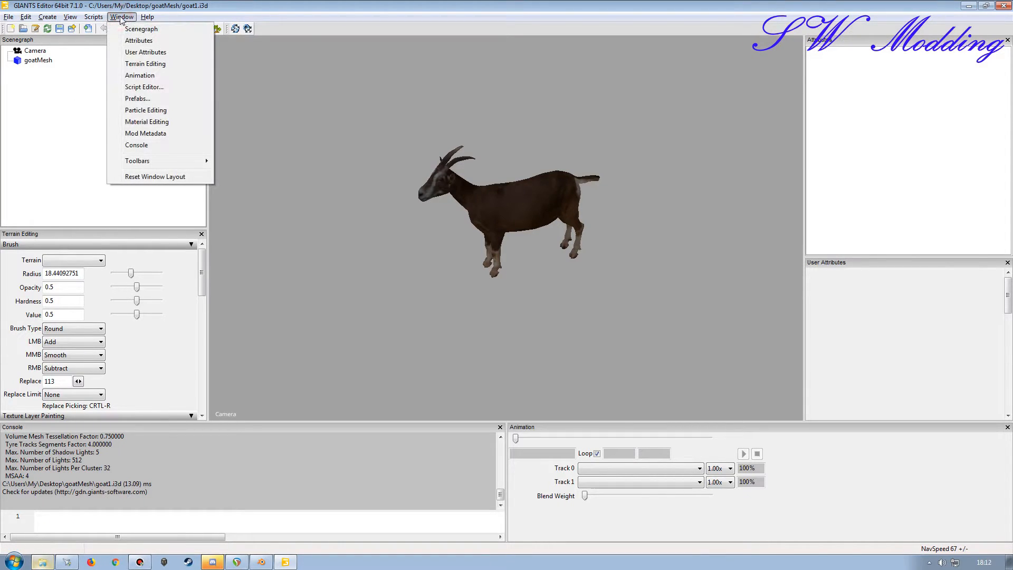
left_click(147, 122)
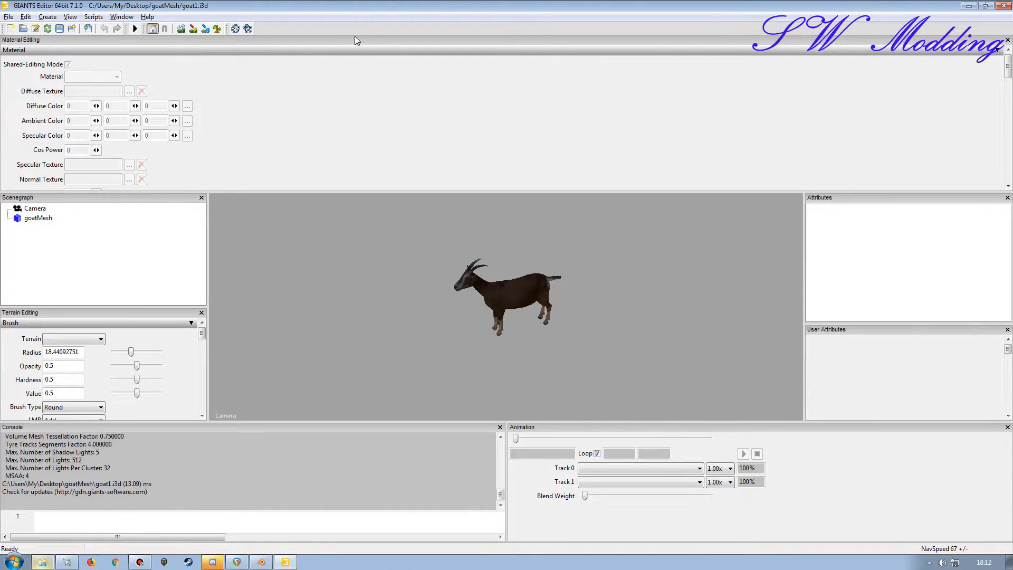
left_click_drag(353, 39, 818, 228)
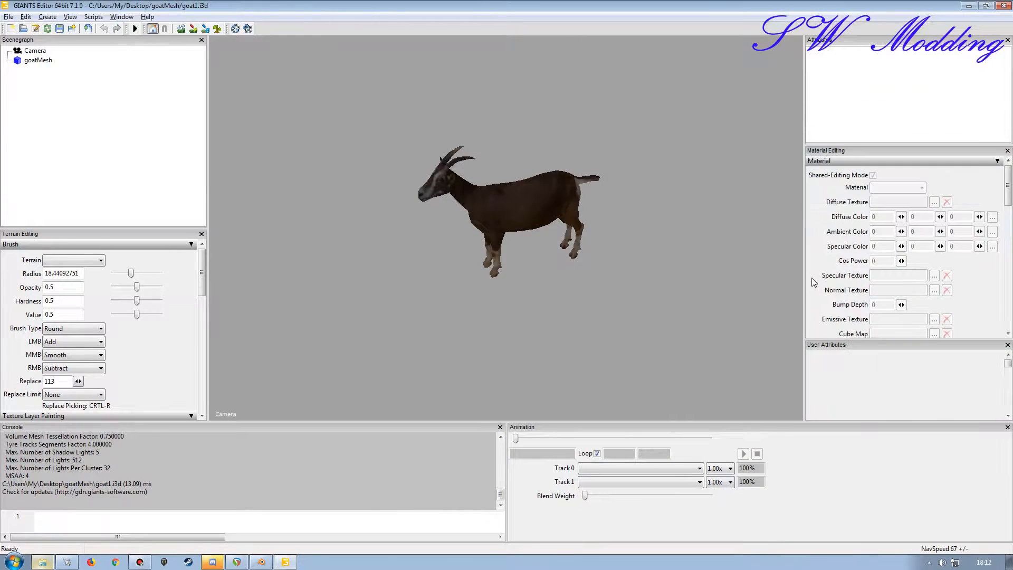
Step: Assign goat_specular.dds from the desktop's goatMesh folder as the specular texture of goatMesh's Goat1 material
left_click(38, 60)
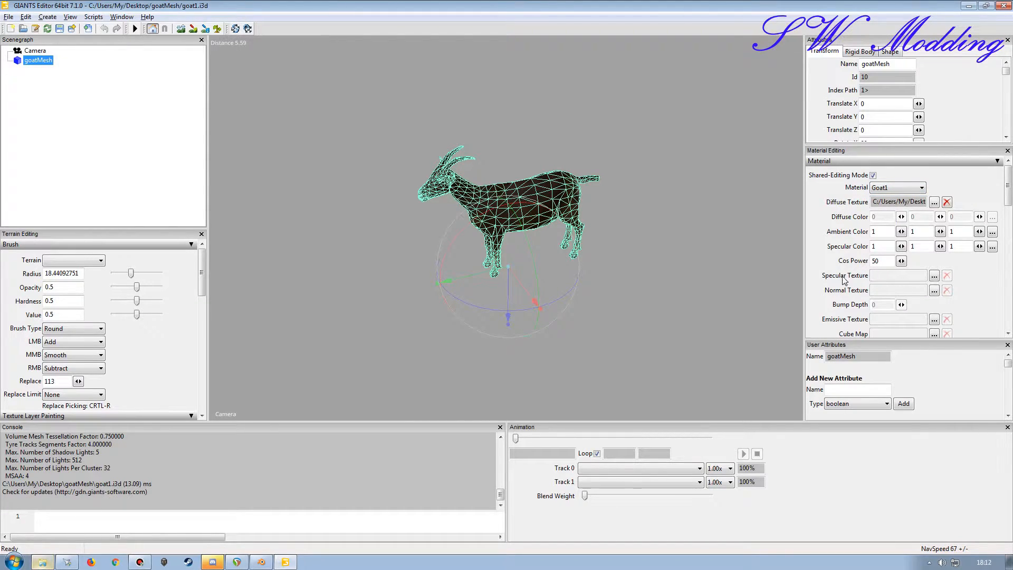
left_click(934, 275)
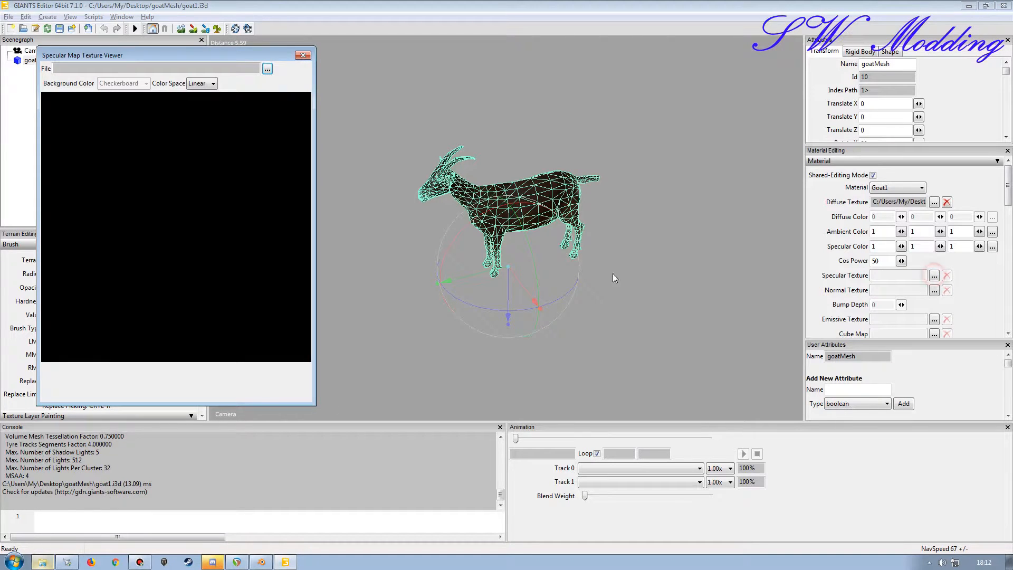
left_click(267, 70)
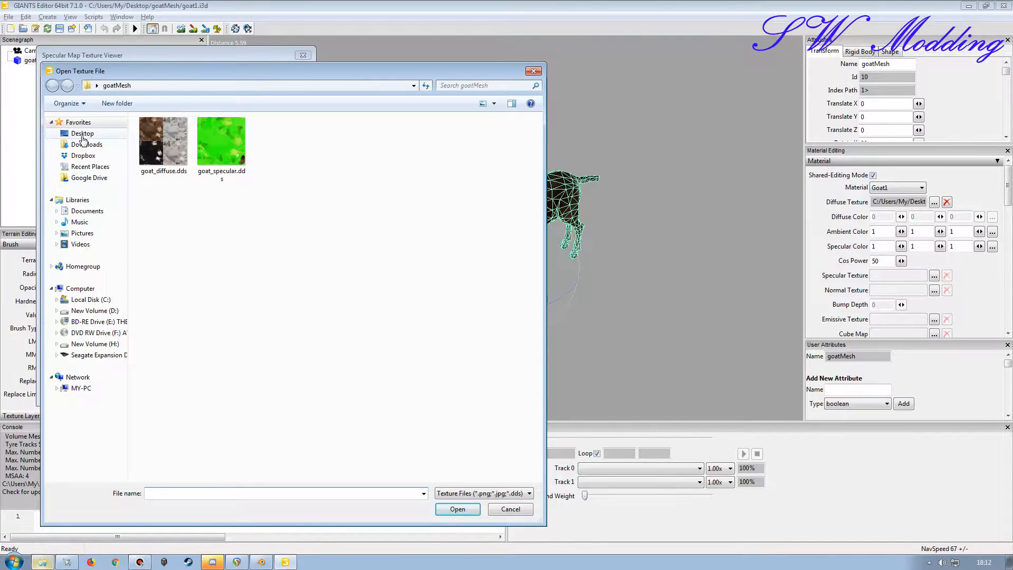
left_click(82, 136)
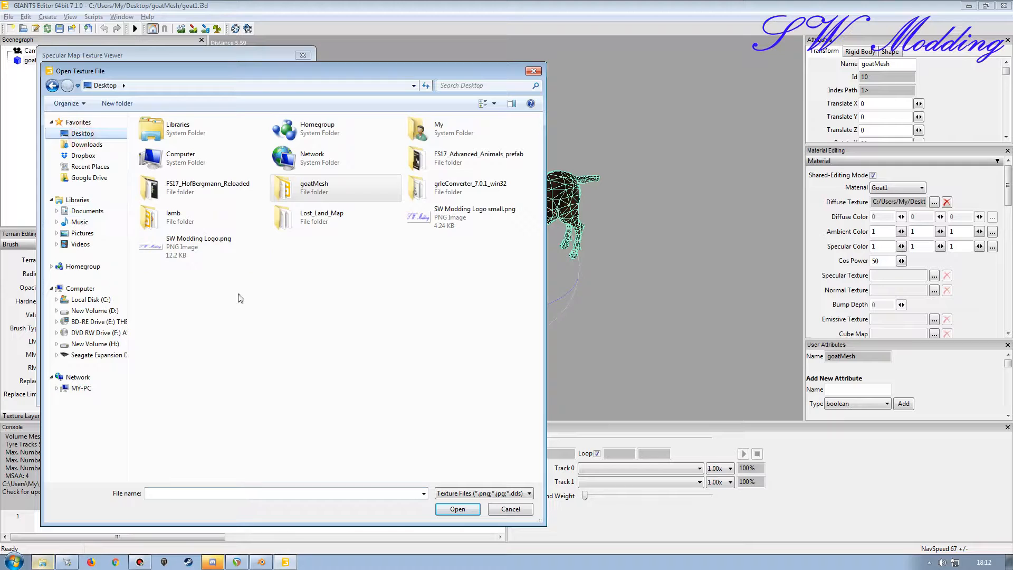
double_click(321, 194)
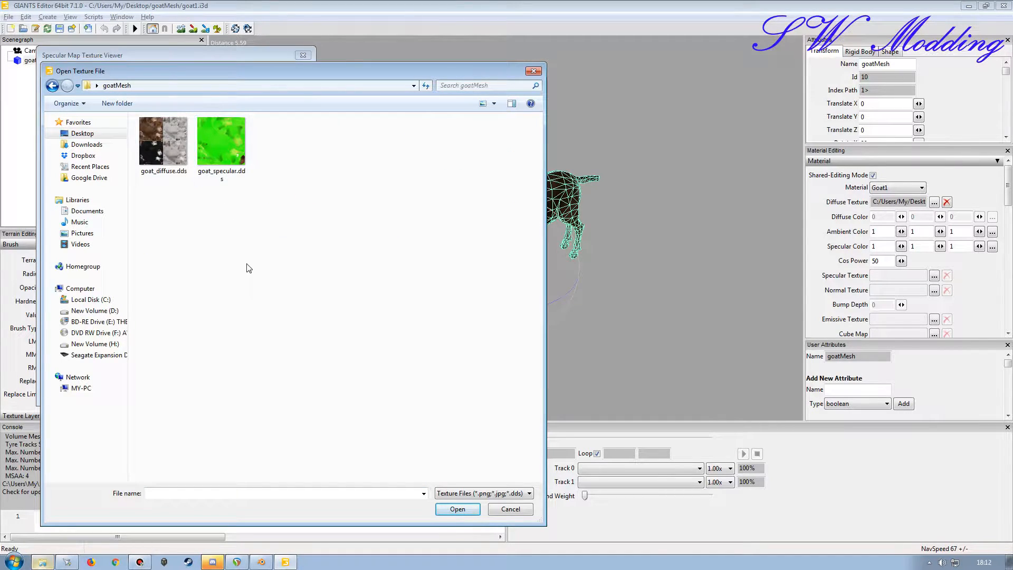
left_click(222, 140)
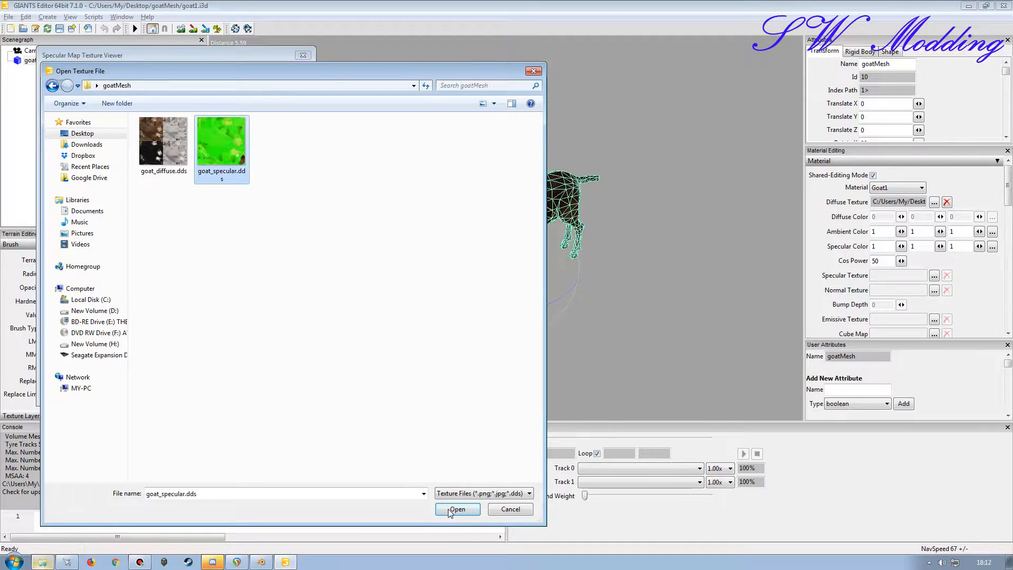
left_click(450, 508)
left_click(303, 56)
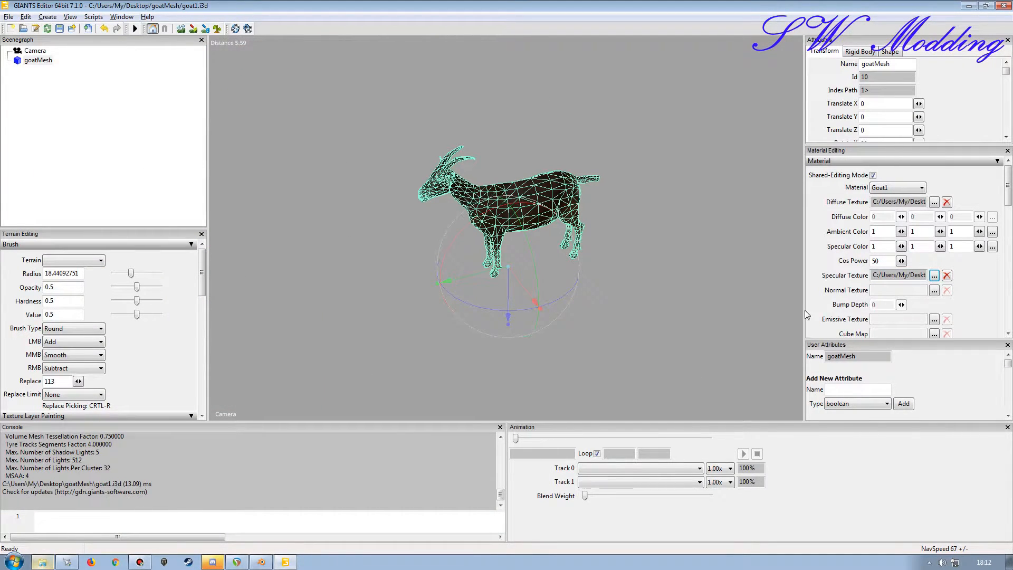
Step: Deselect goatMesh and examine how the coat looks with the specular texture from several angles and distances
left_click(106, 142)
left_click_drag(405, 316, 425, 309, "alt")
scroll(425, 309, "up", 3)
scroll(372, 298, "down", 2)
right_click_drag(368, 301, 326, 274, "alt")
scroll(325, 272, "up", 4)
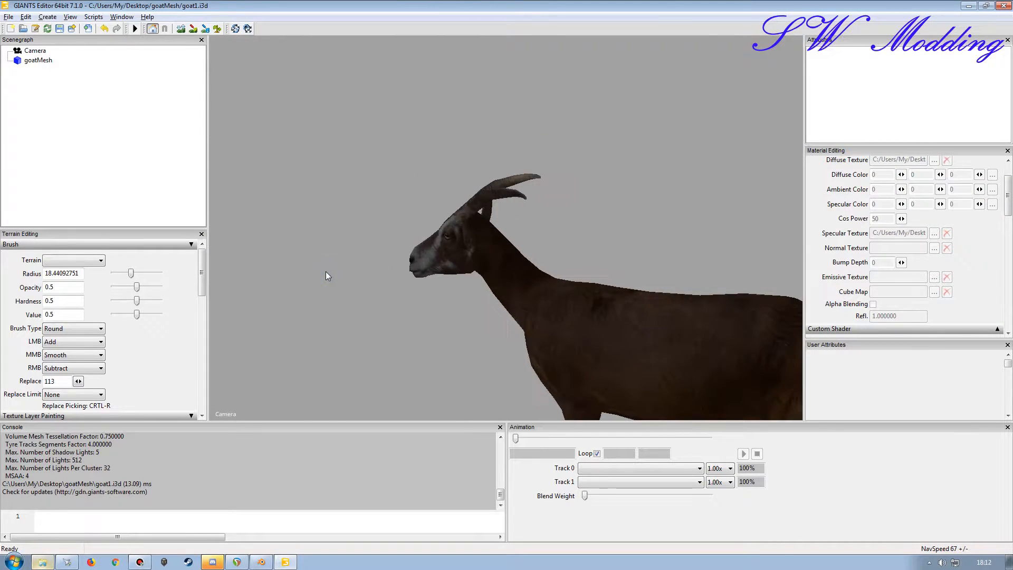
left_click_drag(325, 270, 387, 281, "alt")
right_click_drag(387, 281, 376, 285, "alt")
left_click_drag(376, 285, 408, 298, "alt")
scroll(361, 298, "up", 3)
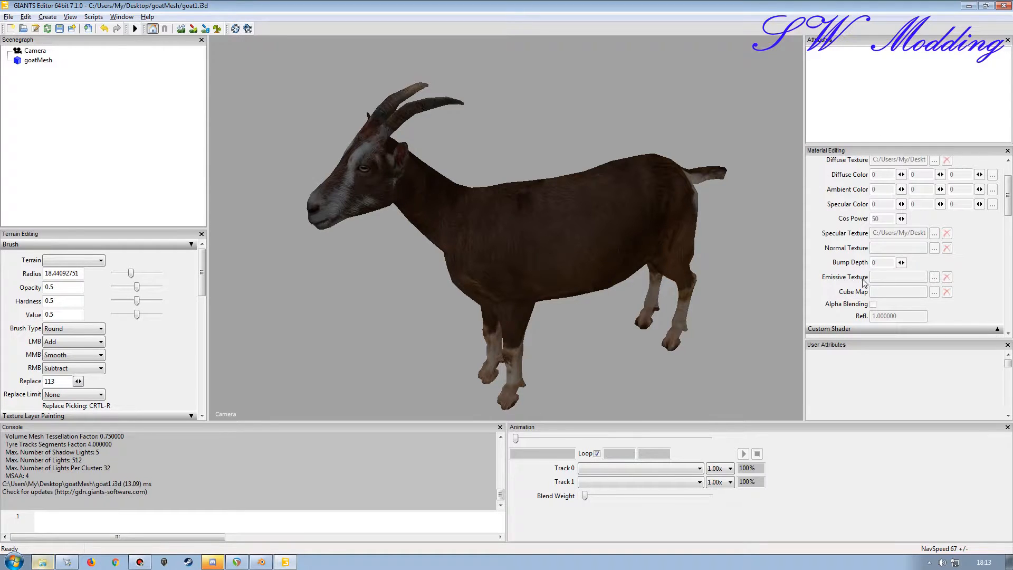
left_click_drag(380, 278, 455, 284, "alt")
scroll(465, 280, "down", 5)
scroll(436, 290, "up", 2)
right_click_drag(455, 283, 455, 274, "alt")
left_click_drag(454, 274, 500, 262, "alt")
right_click_drag(499, 263, 500, 253, "alt")
left_click_drag(474, 259, 369, 270, "alt")
right_click_drag(427, 272, 427, 284, "alt")
mouse_move(422, 274)
left_mouse_down("alt")
mouse_move(415, 280)
mouse_move(423, 274)
left_mouse_up("alt")
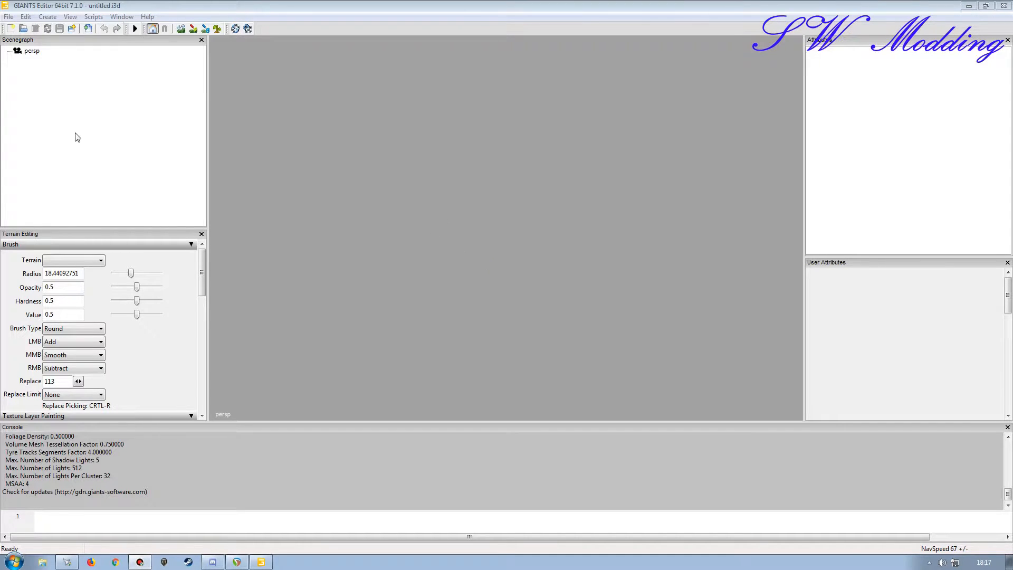
Step: Start creating a new mod from the game in the empty untitled scene
left_click(87, 143)
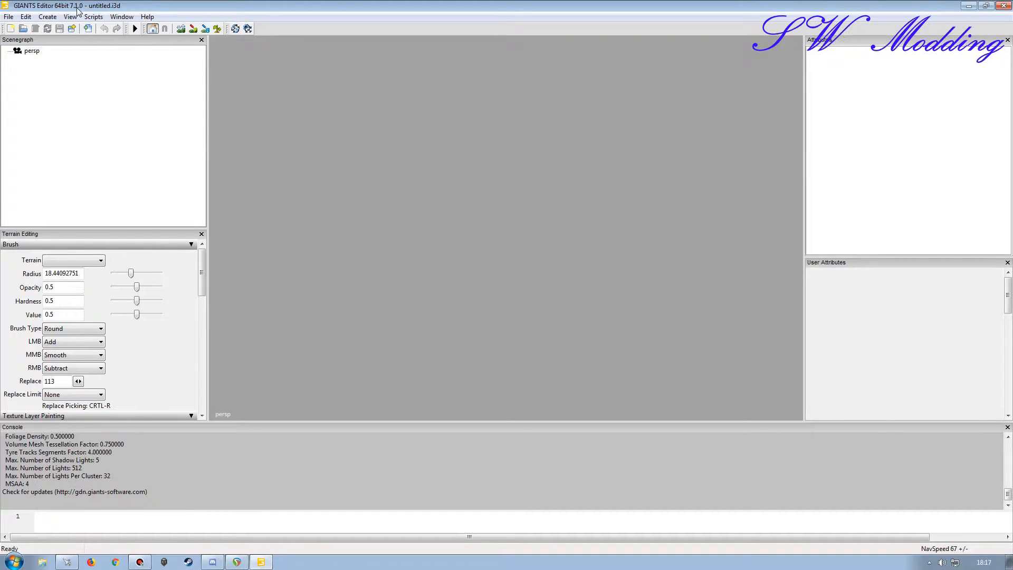
left_click(8, 16)
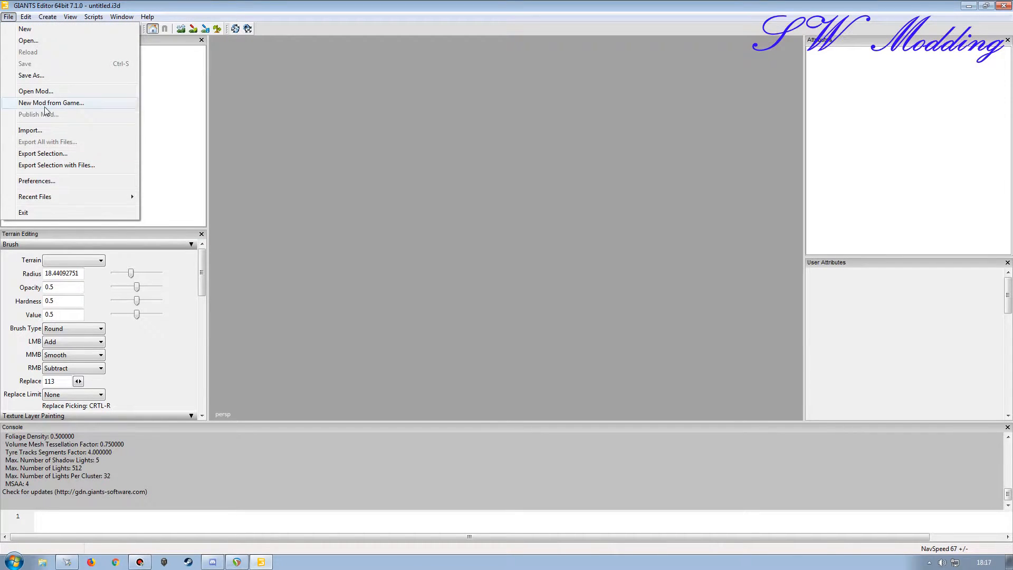
left_click(64, 104)
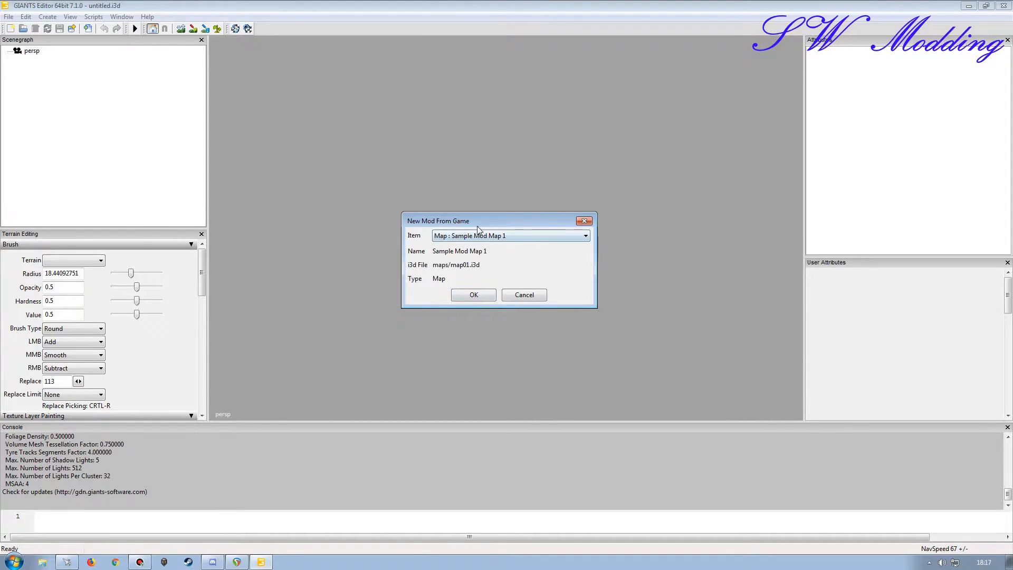
Step: Browse the list of game maps and store items for a base for the new mod
left_click(528, 237)
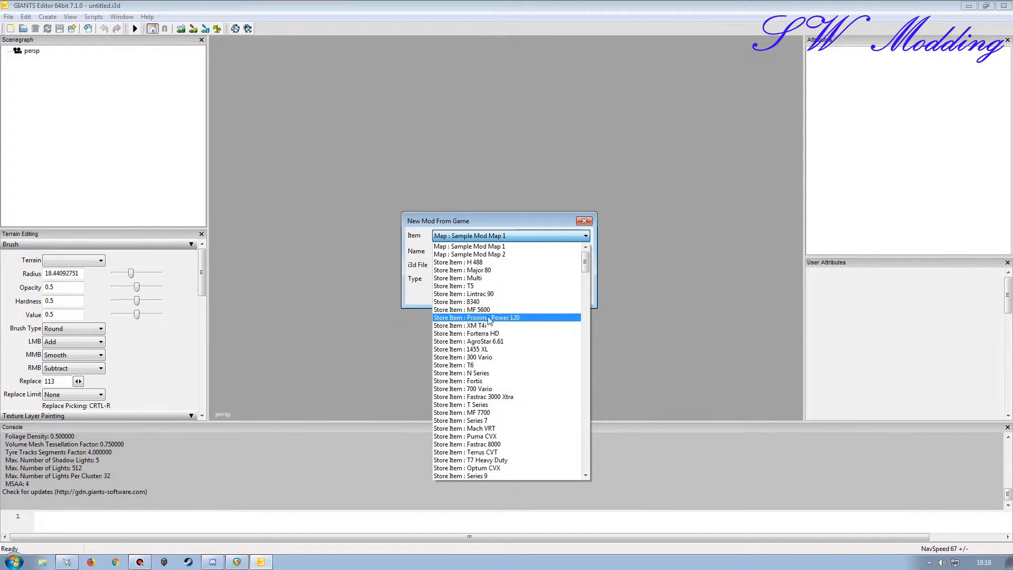
key("alt+Tab")
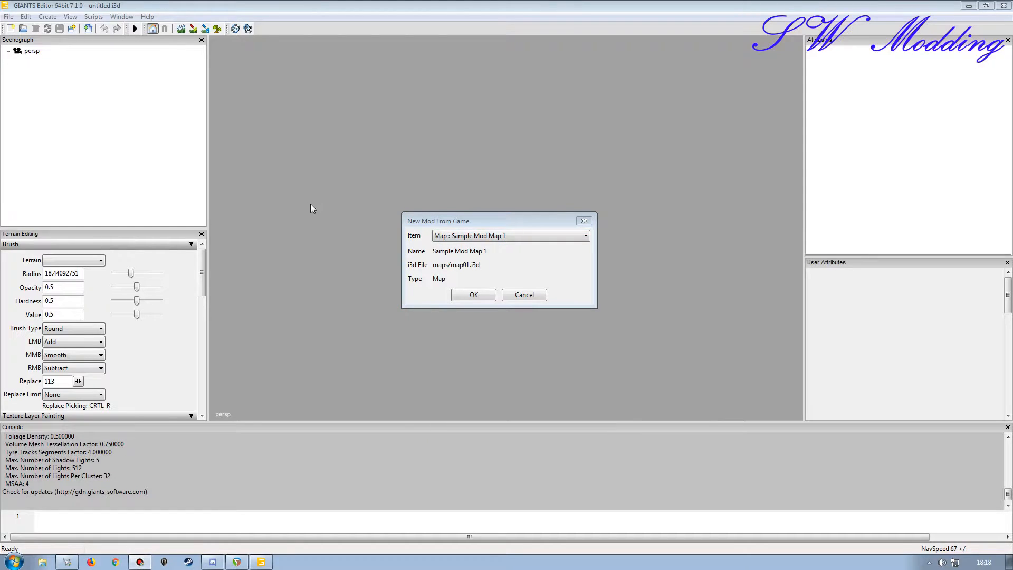
left_click(585, 236)
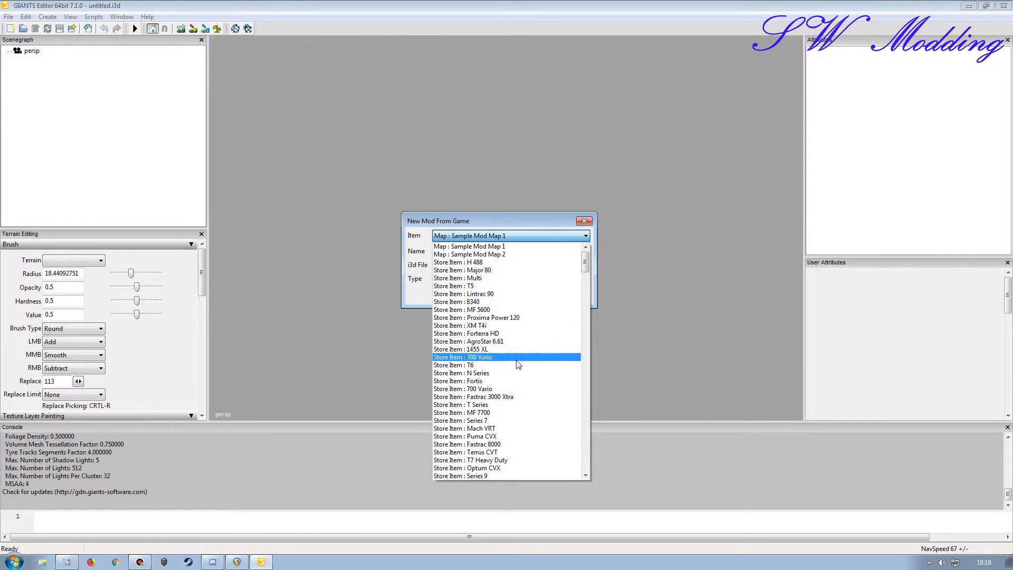
scroll(530, 331, "down", 1)
scroll(529, 332, "down", 3)
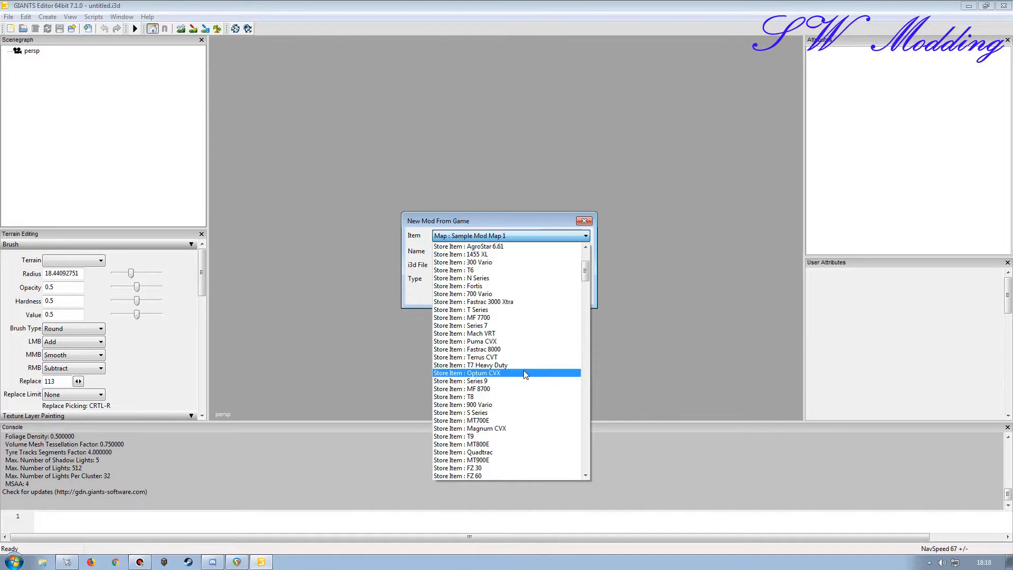
scroll(526, 374, "down", 3)
scroll(526, 374, "down", 4)
scroll(512, 425, "down", 6)
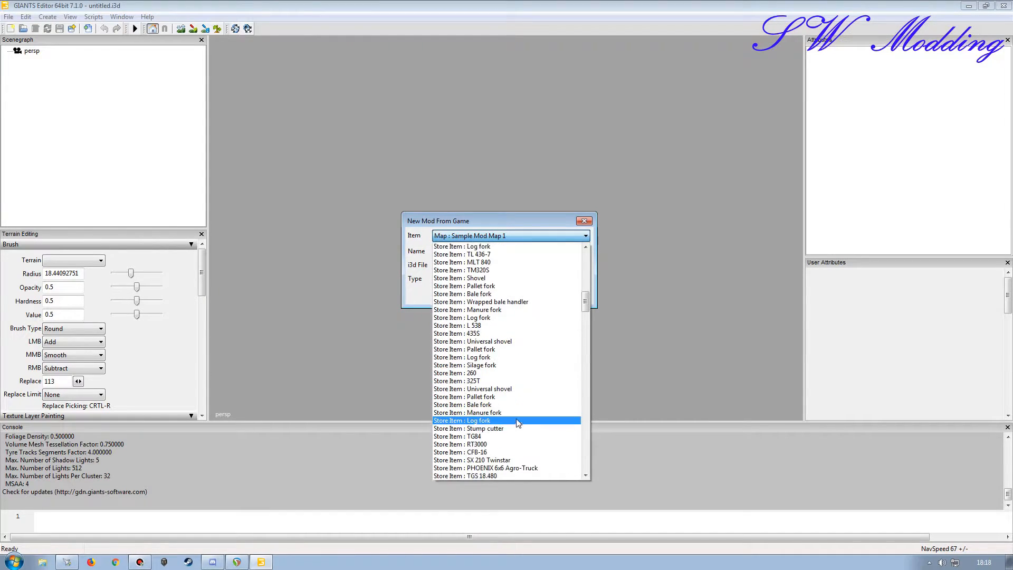
scroll(519, 421, "down", 4)
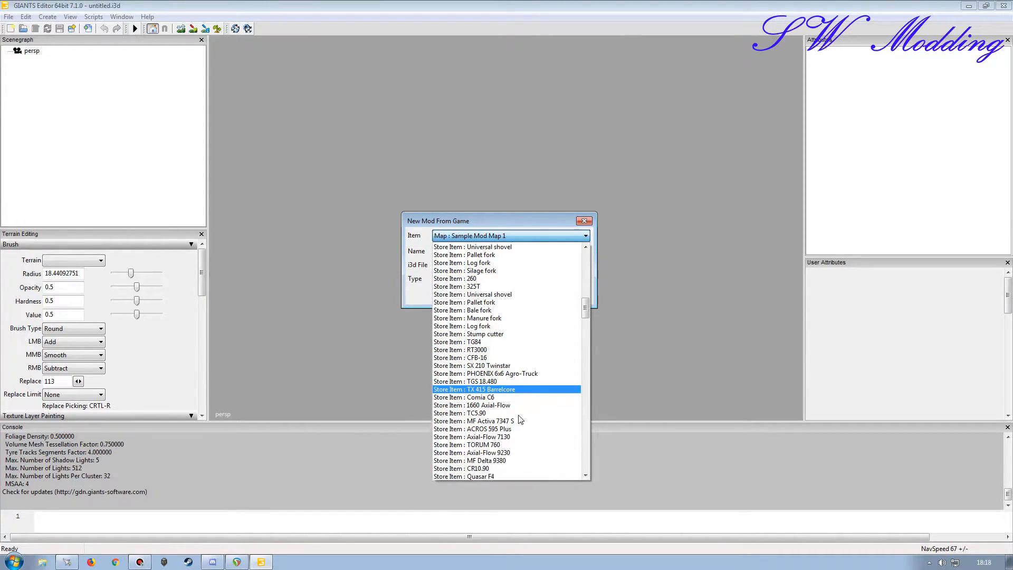
scroll(520, 419, "down", 3)
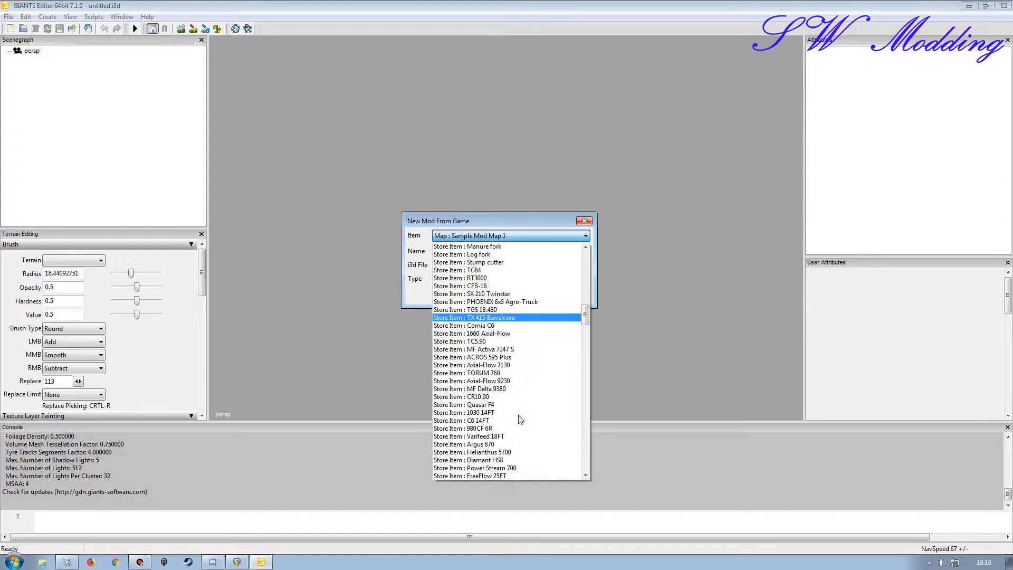
scroll(520, 420, "down", 1)
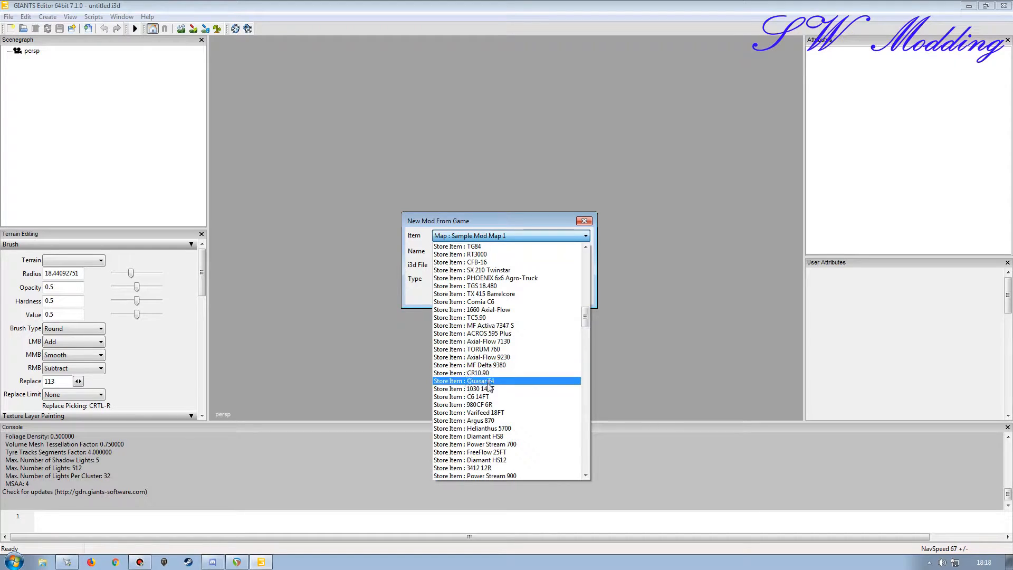
scroll(496, 399, "down", 2)
scroll(499, 401, "down", 4)
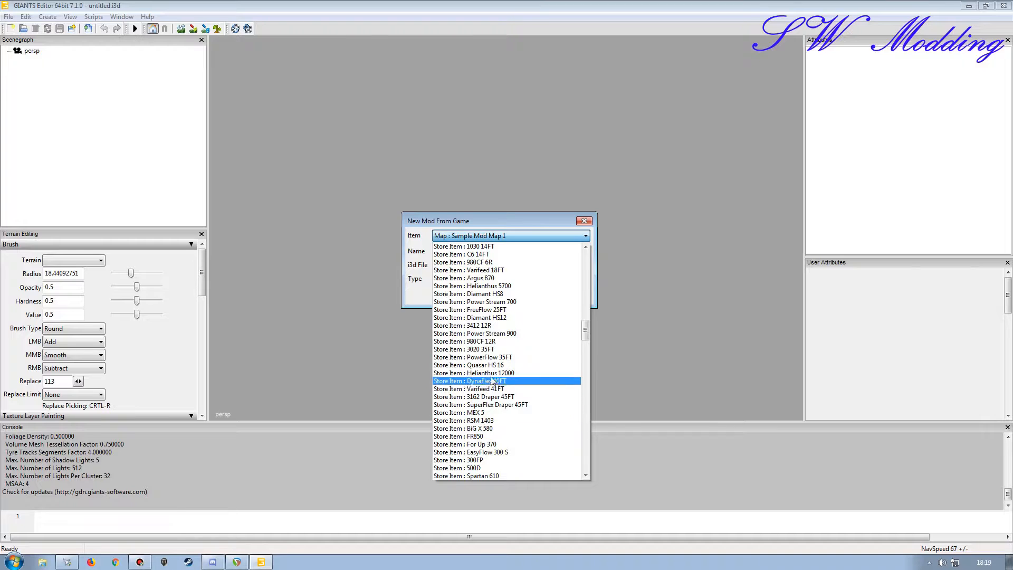
scroll(494, 410, "down", 2)
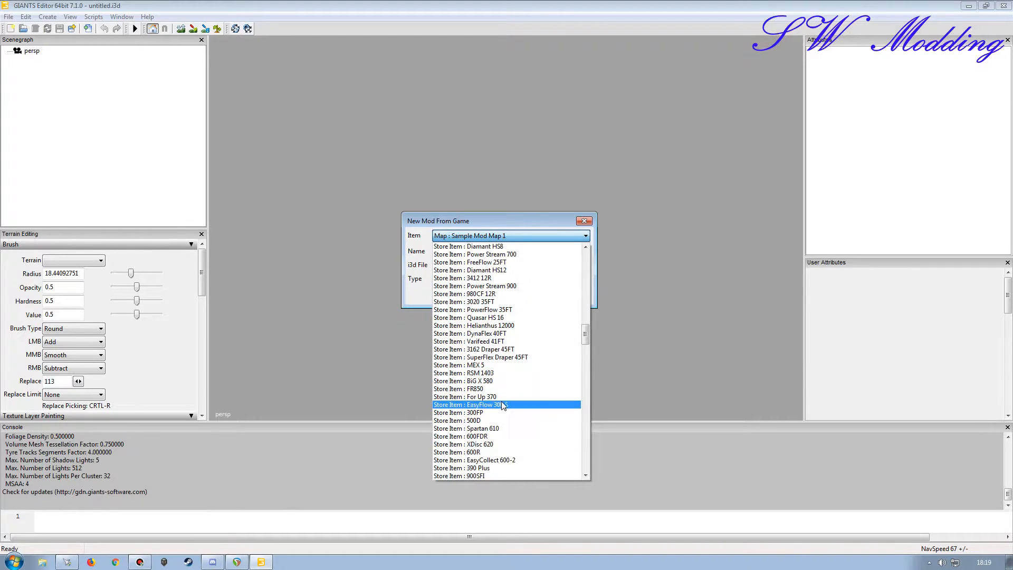
scroll(505, 409, "down", 1)
scroll(505, 409, "down", 1)
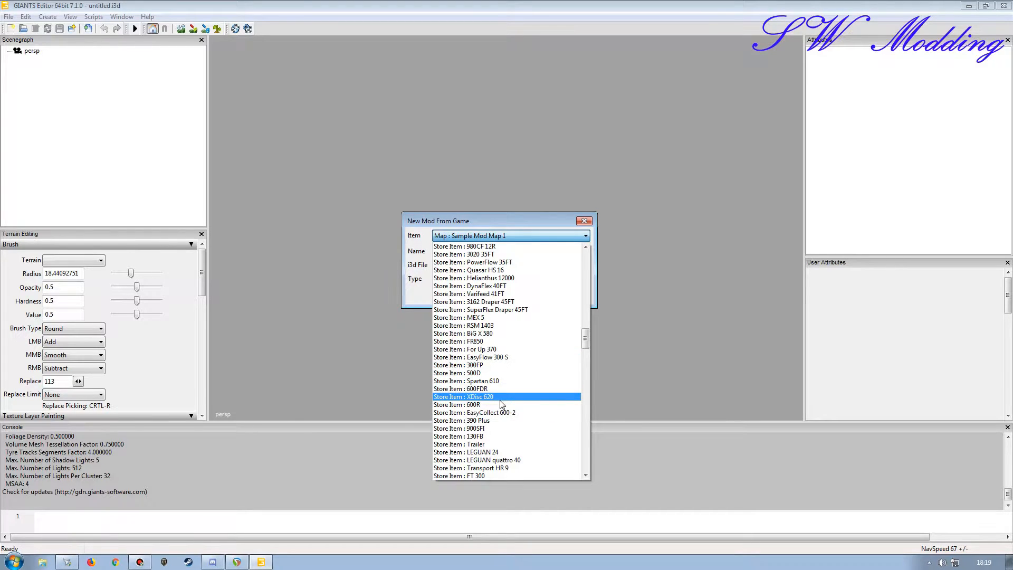
scroll(512, 399, "down", 2)
scroll(512, 399, "down", 3)
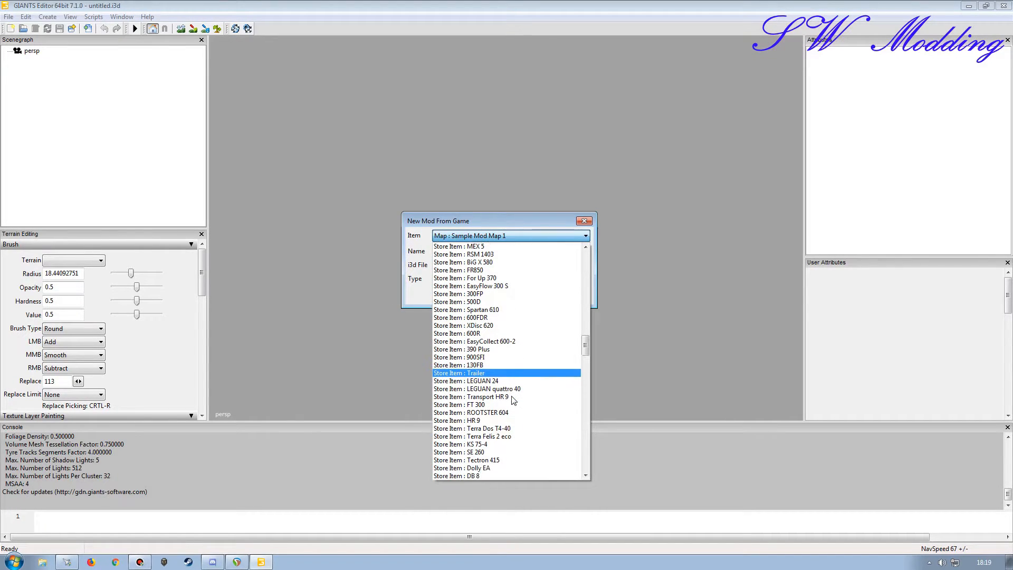
scroll(512, 399, "down", 1)
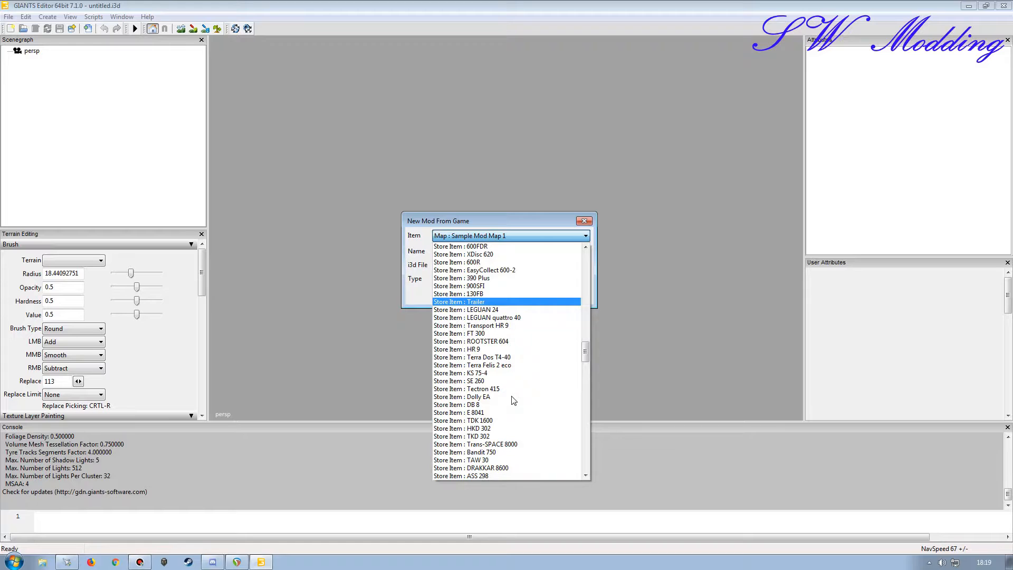
scroll(513, 400, "down", 4)
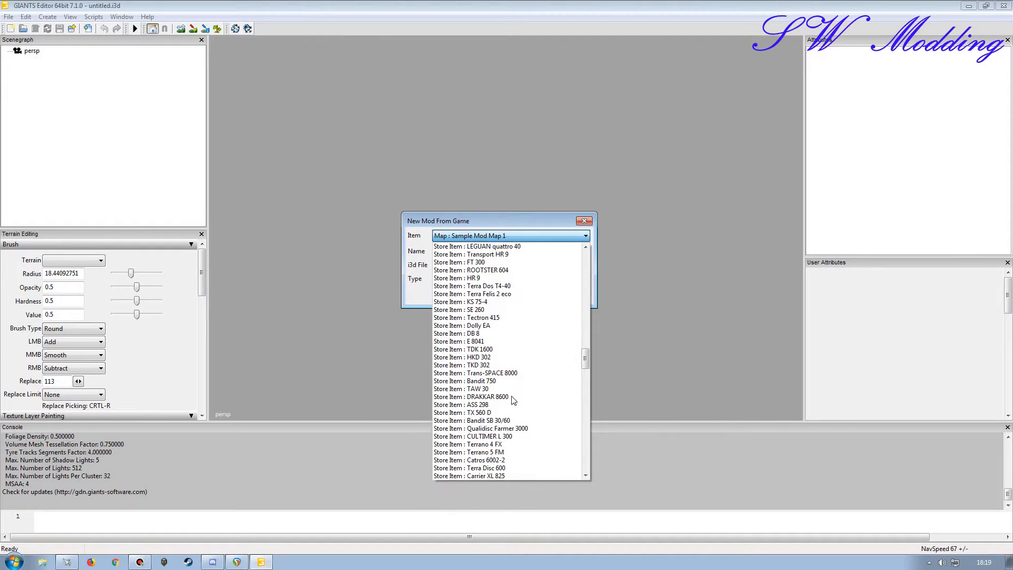
scroll(514, 400, "down", 4)
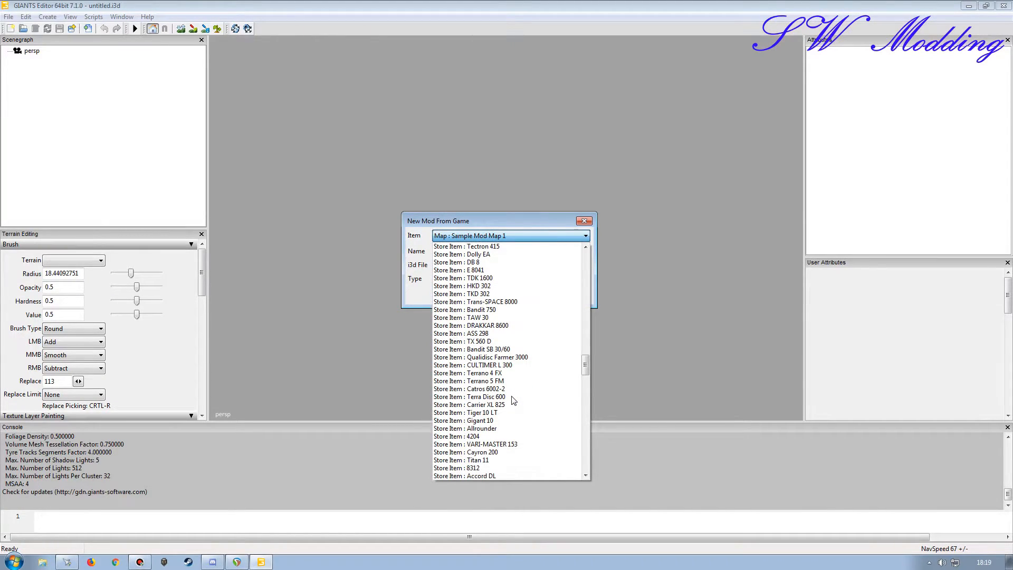
scroll(513, 400, "down", 2)
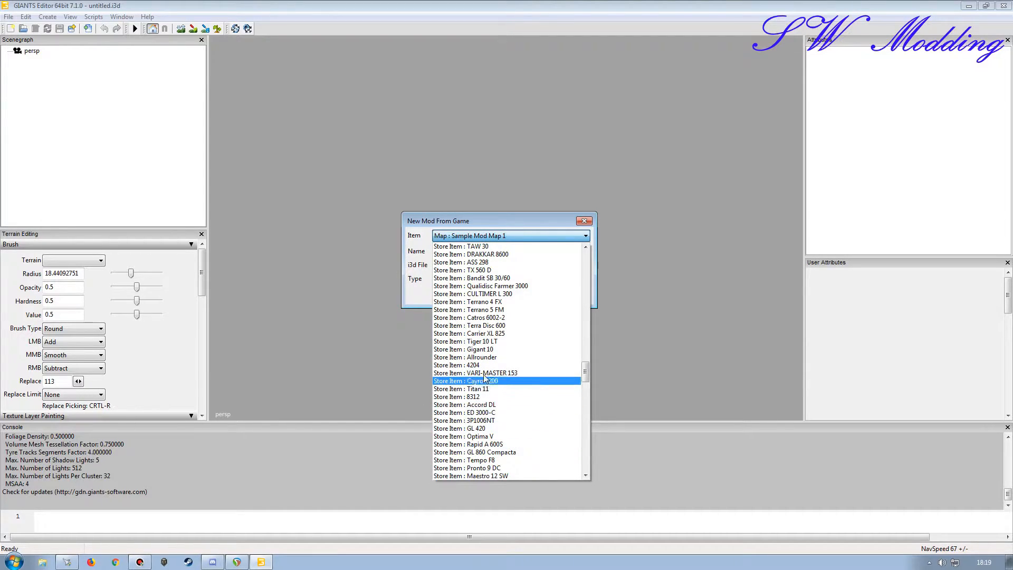
scroll(507, 385, "down", 3)
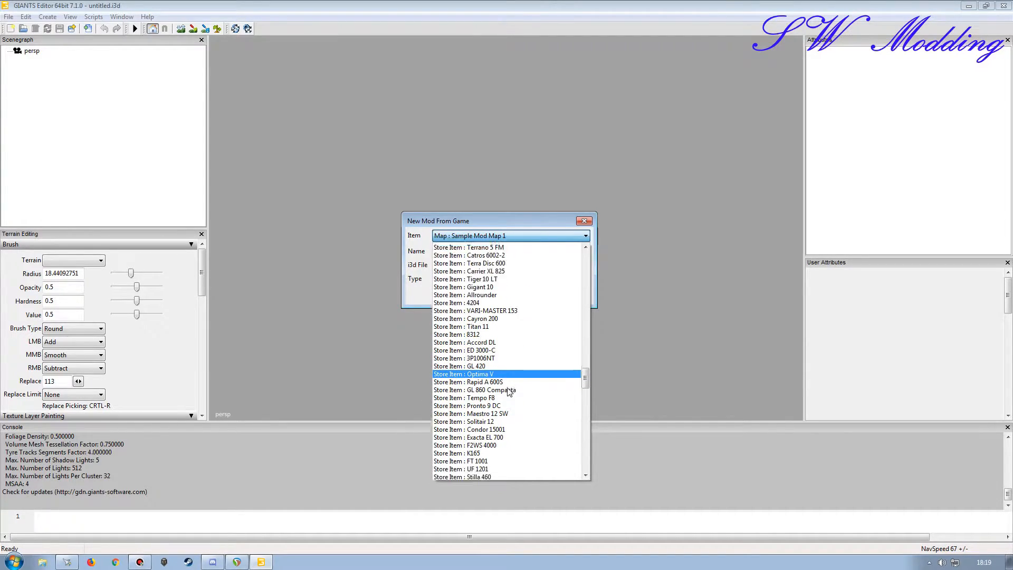
scroll(507, 390, "down", 2)
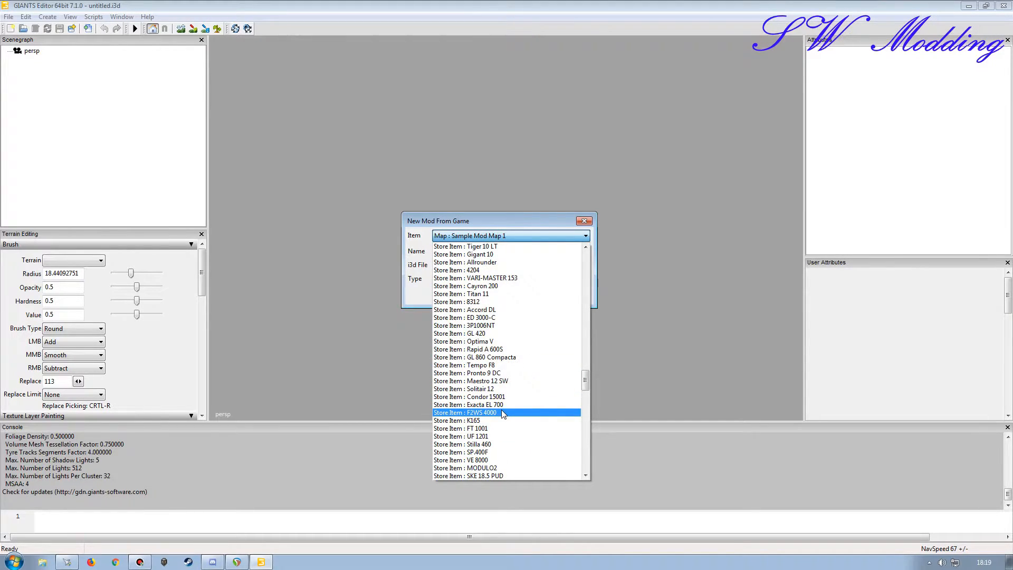
scroll(502, 413, "down", 2)
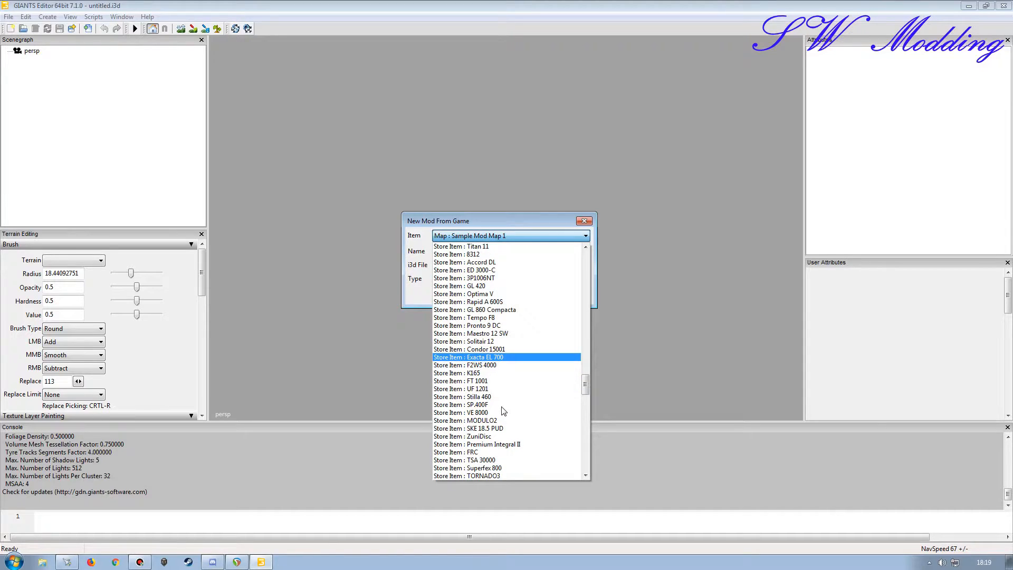
scroll(502, 412, "down", 2)
scroll(502, 411, "down", 2)
scroll(504, 411, "down", 3)
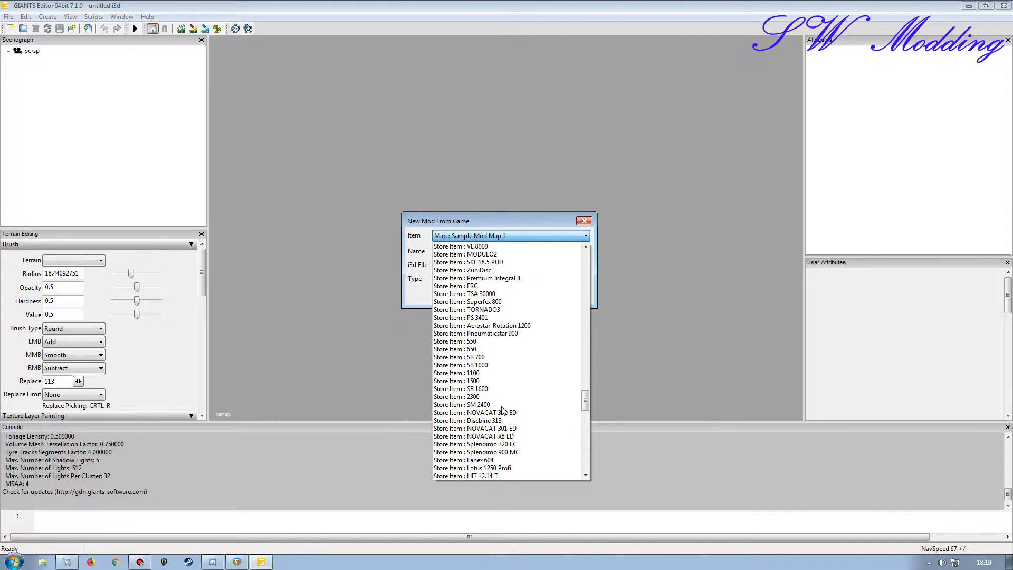
scroll(502, 412, "down", 1)
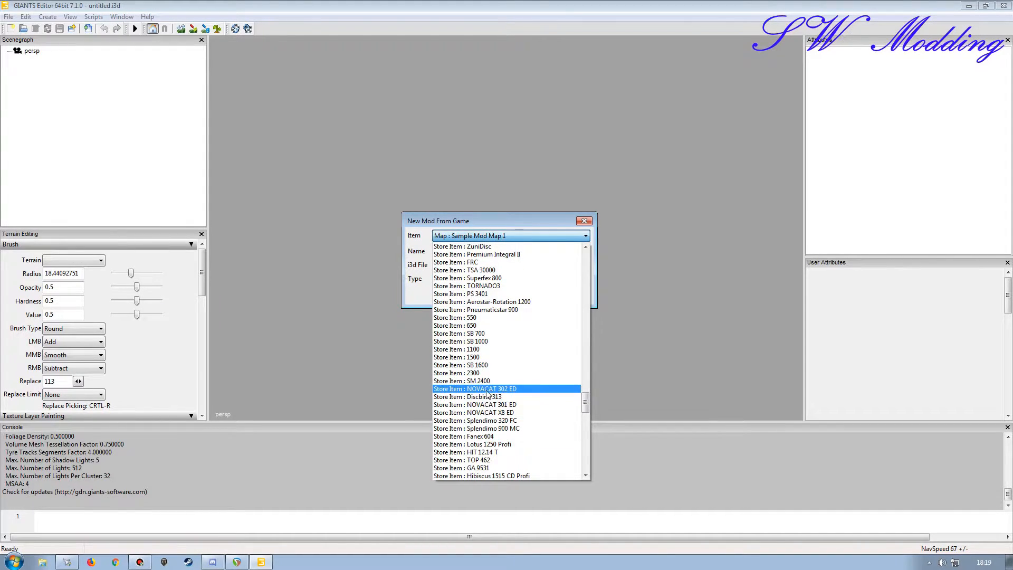
scroll(493, 399, "down", 3)
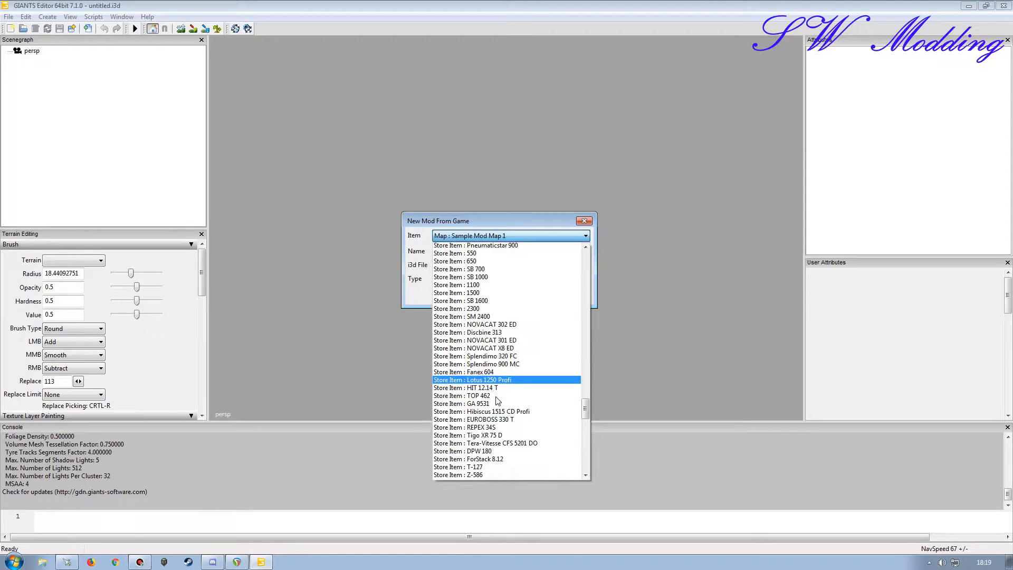
Step: Create the new mod from the store item BETIMAX RDS 7500, accepting the proposed BETIMAX_RDS_7500 working directory in My FS17 Mods
scroll(498, 400, "down", 3)
scroll(498, 401, "down", 1)
scroll(497, 400, "down", 2)
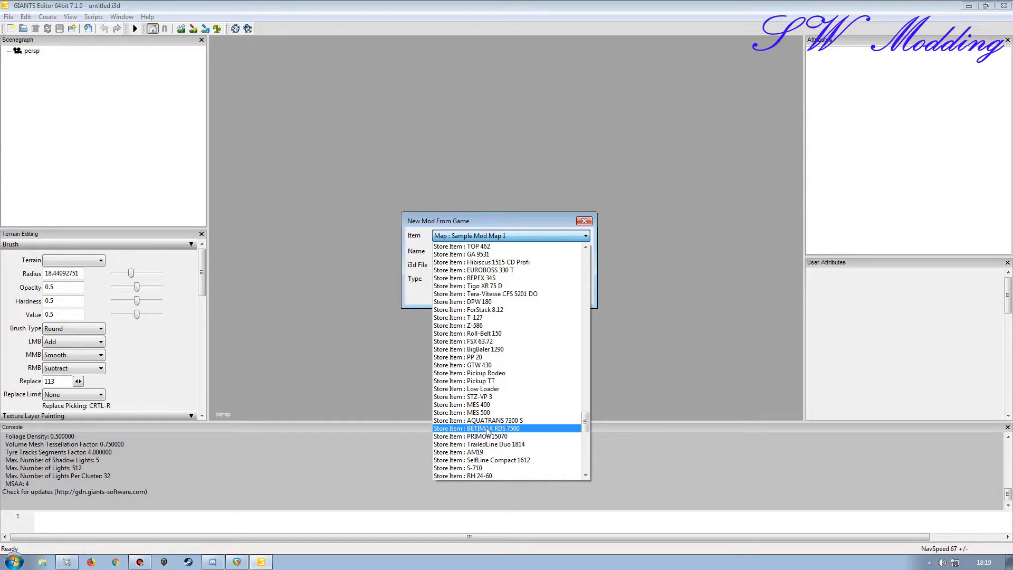
left_click(497, 429)
left_click(478, 296)
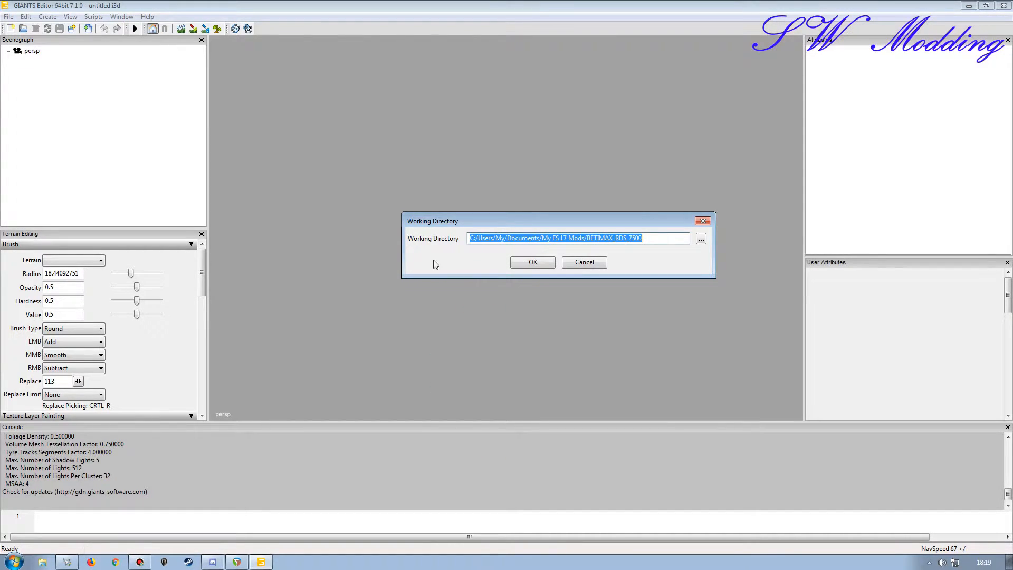
left_click(531, 262)
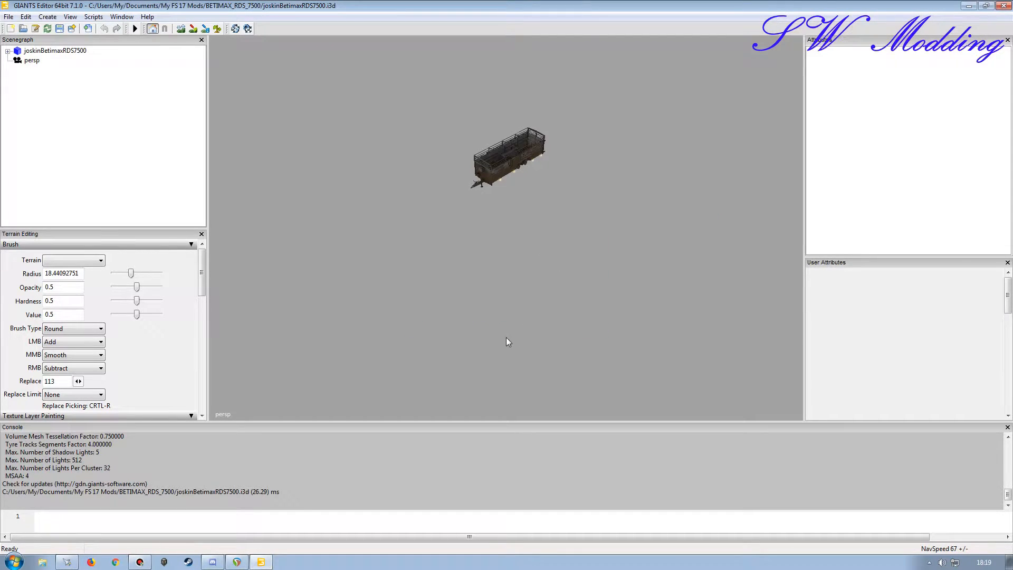
Step: Select the joskinBetimaxRDS7500 trailer, save its i3d scene, and close GIANTS Editor without saving again
scroll(509, 342, "up", 10)
scroll(454, 245, "down", 6)
mouse_move(489, 244)
left_mouse_down("alt")
mouse_move(455, 244)
mouse_move(464, 259)
mouse_move(483, 259)
left_mouse_up("alt")
scroll(464, 259, "up", 3)
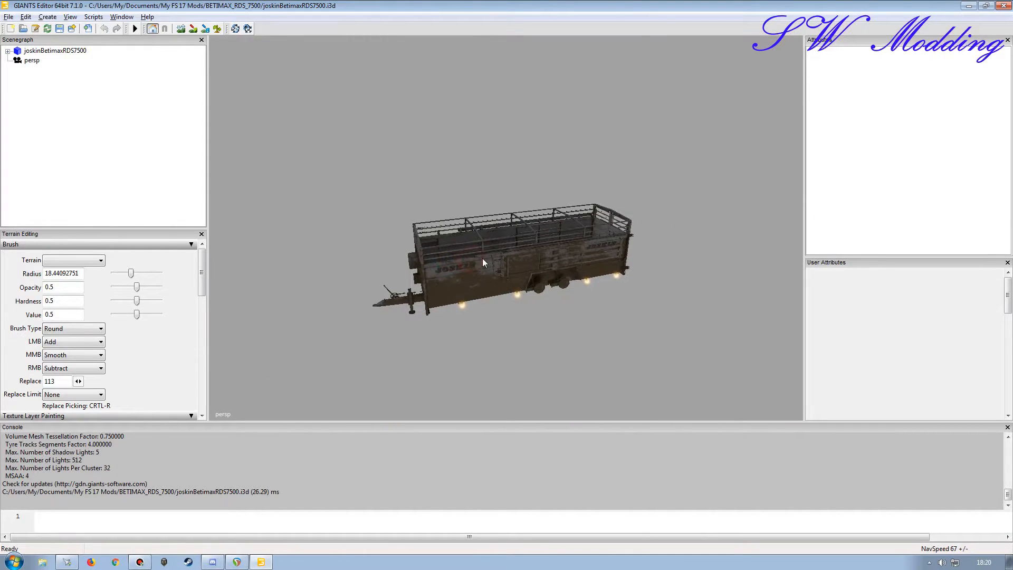
left_click(60, 51)
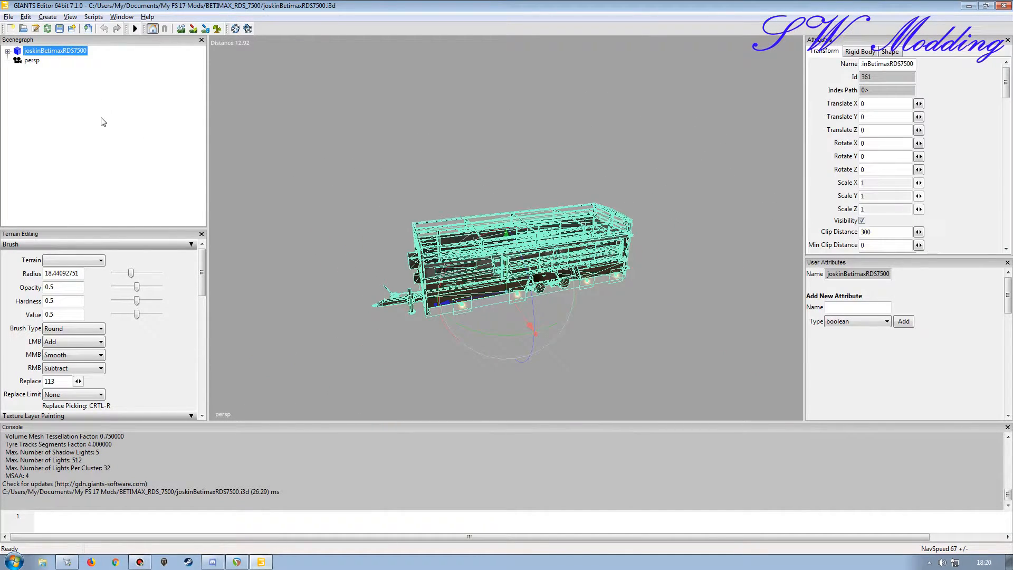
left_click(59, 28)
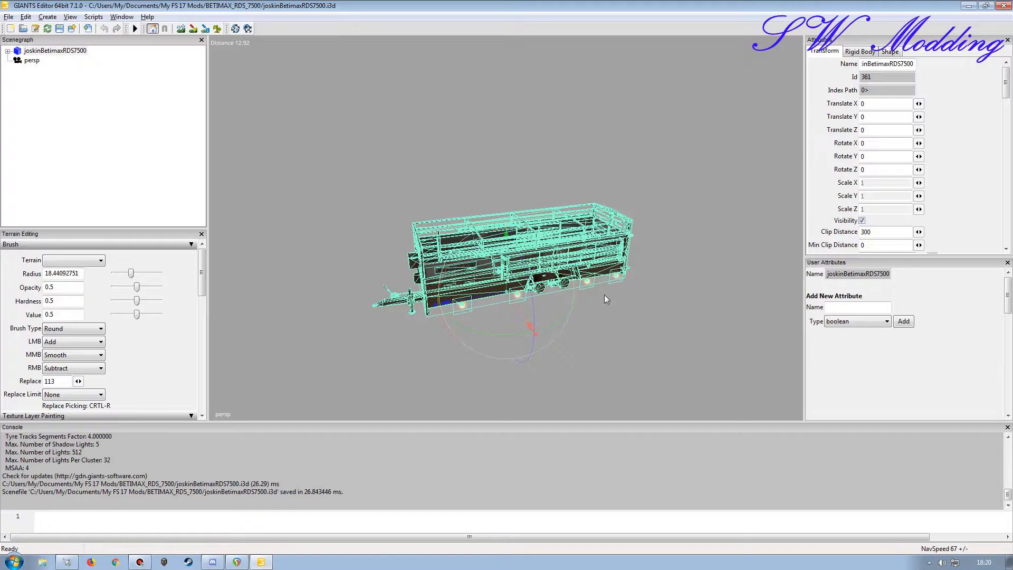
left_click(1003, 6)
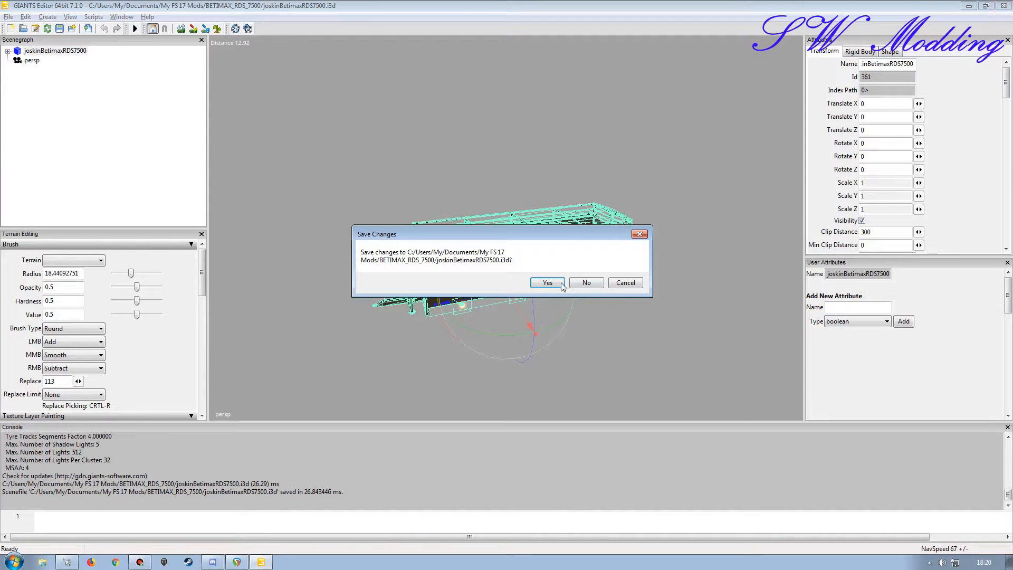
left_click(584, 283)
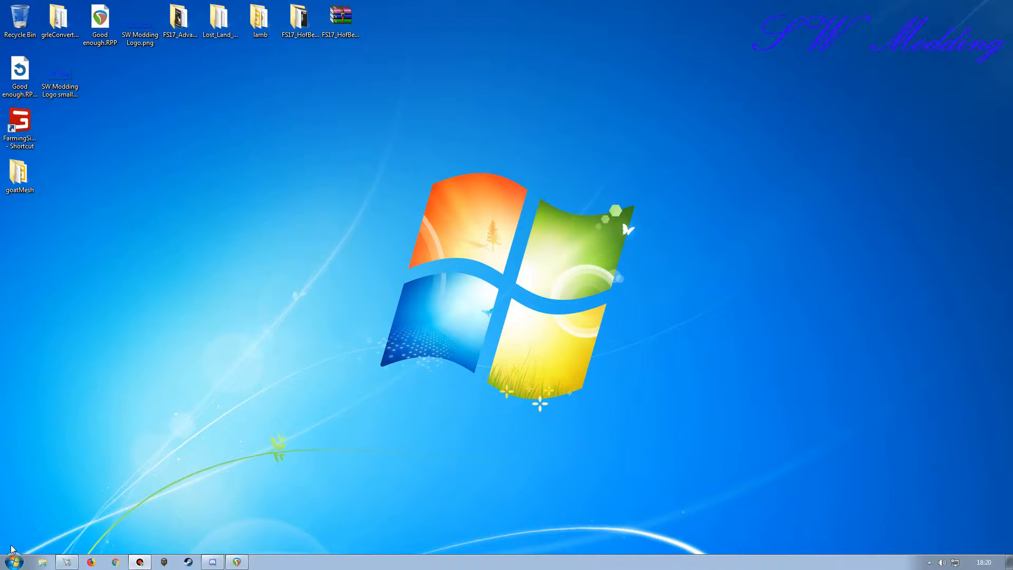
Step: Move the BETIMAX_RDS_7500 mod folder from My FS17 Mods in Documents to the desktop and close the folder window
left_click(14, 560)
left_click(190, 369)
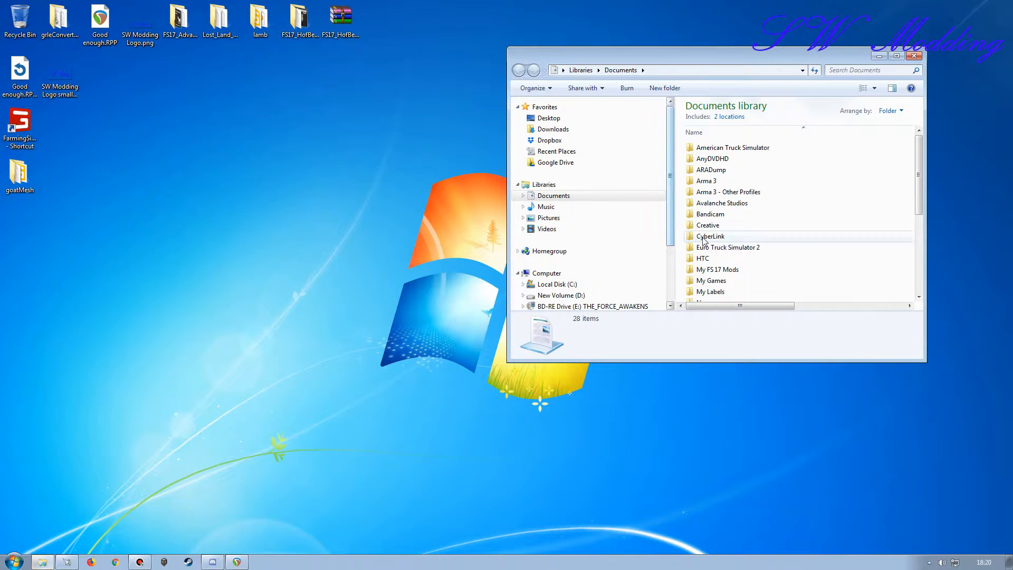
double_click(727, 269)
left_click_drag(720, 147, 331, 185)
left_click(914, 55)
Step: Open the desktop's BETIMAX_RDS_7500 folder in a maximized window and open its modDesc.xml in Notepad++
double_click(341, 179)
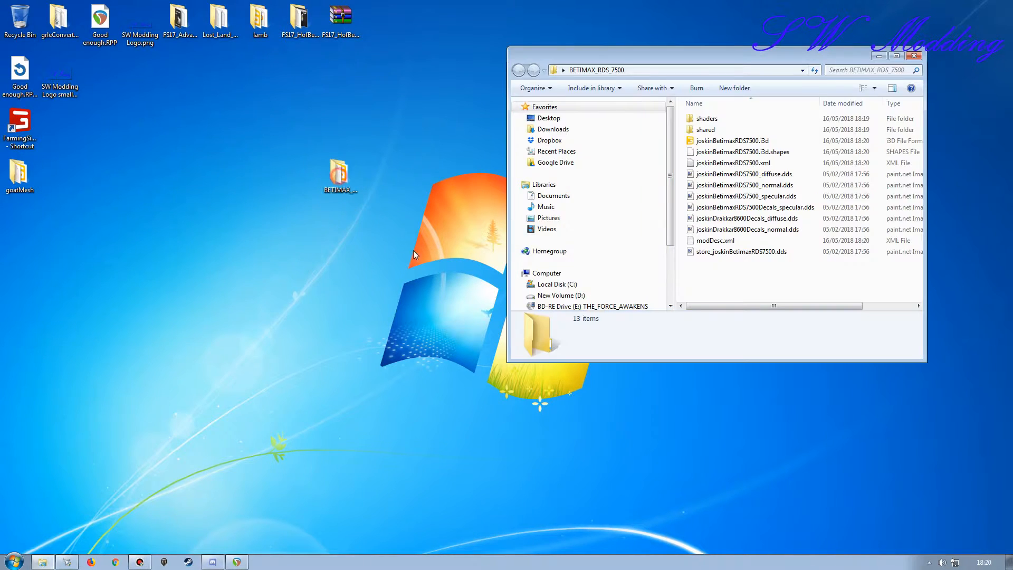
left_click_drag(684, 58, 414, 109)
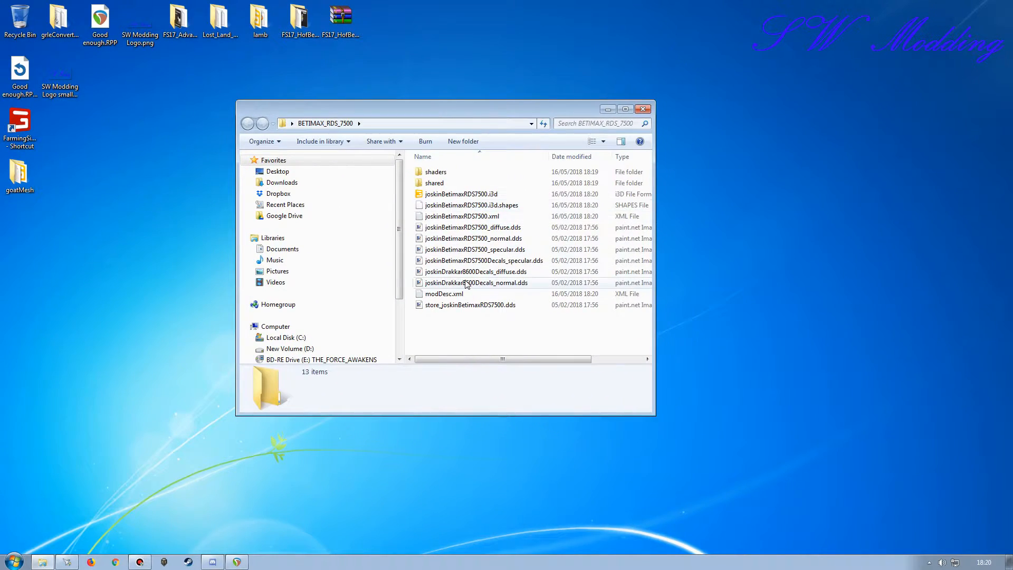
double_click(473, 114)
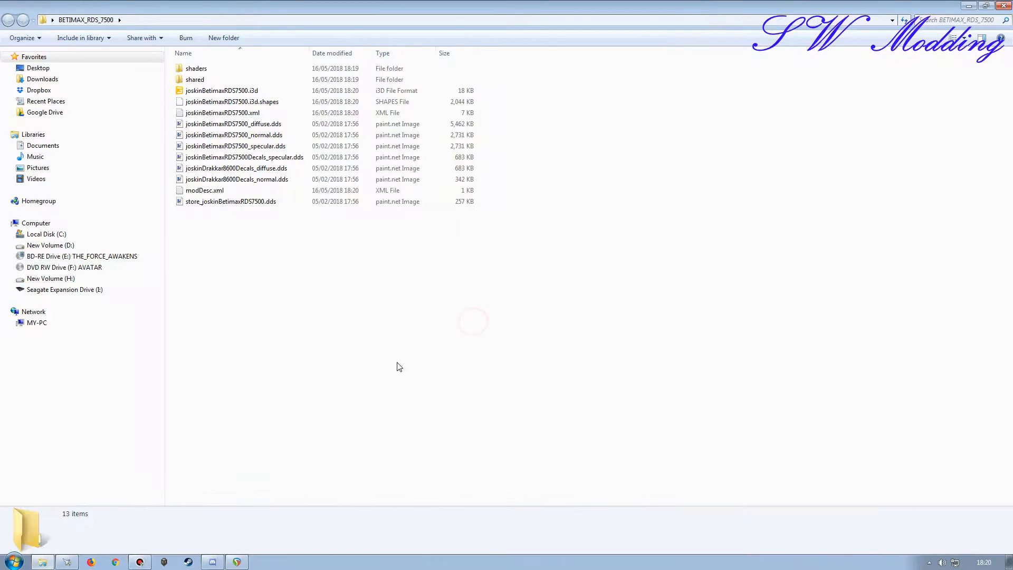
double_click(204, 190)
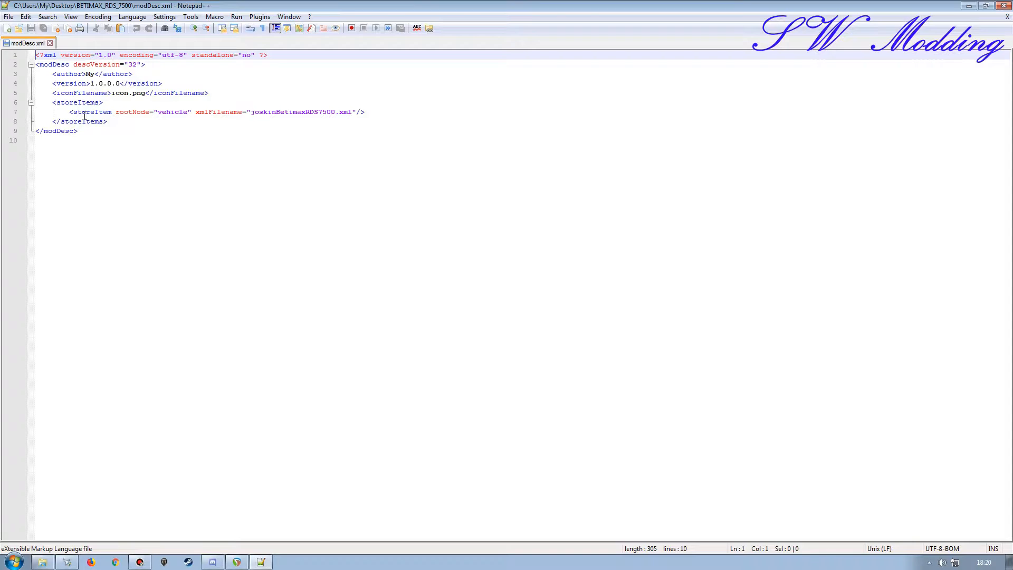
Step: Replace the author value in modDesc.xml with the author's nickname and insert two blank lines above the storeItems section
double_click(91, 75)
type("ShyWizard")
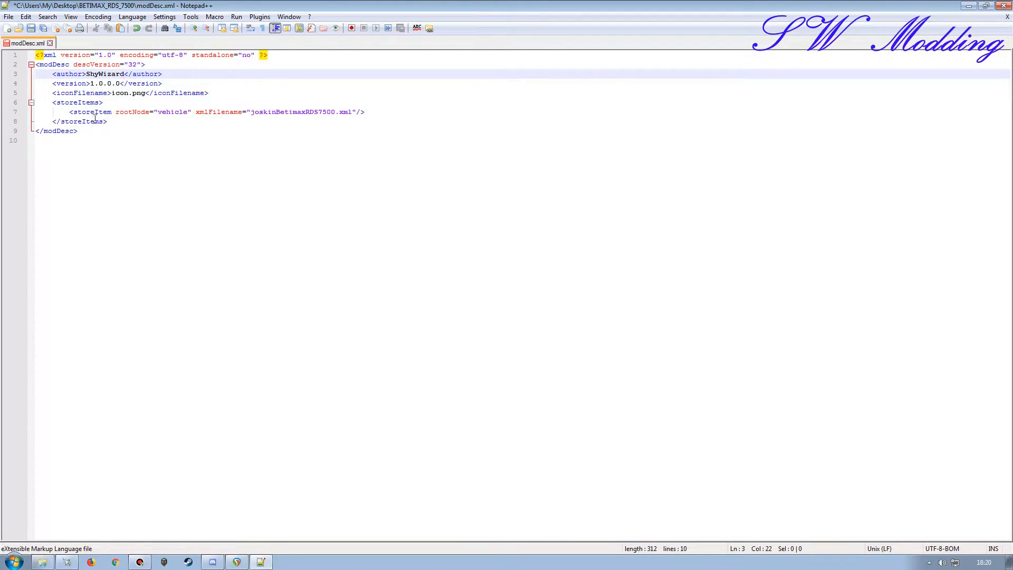
left_click(209, 93)
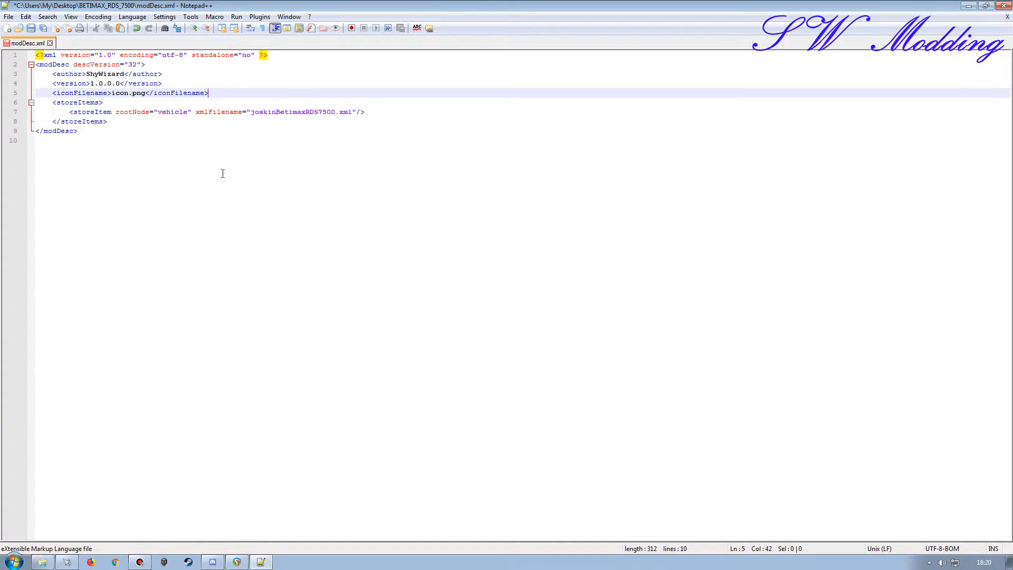
key("Return")
key("Return")
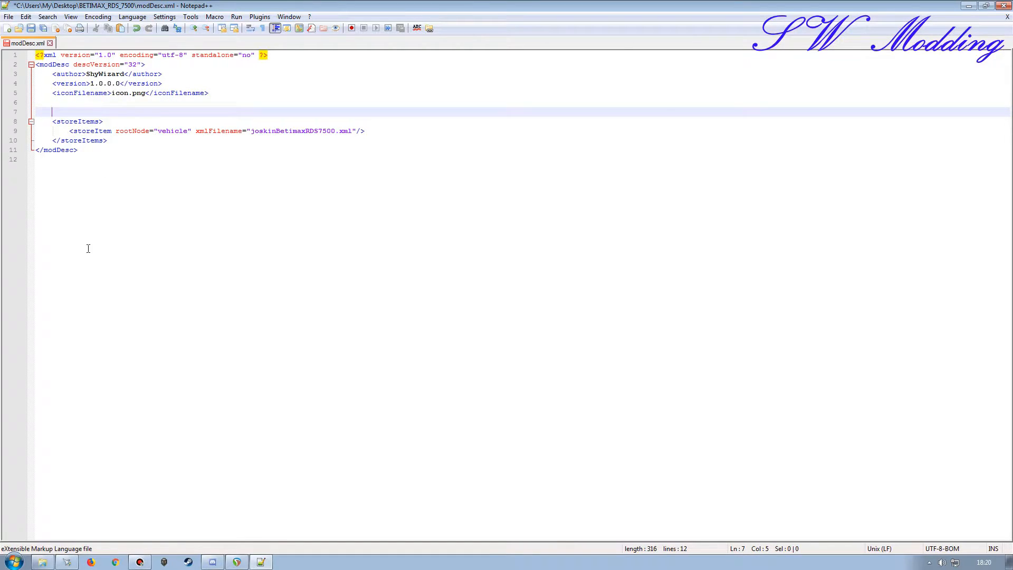
Step: Copy the base name of the store image store_joskinBetimaxRDS7500.dds in the BETIMAX_RDS_7500 folder, without its extension
left_click(42, 562)
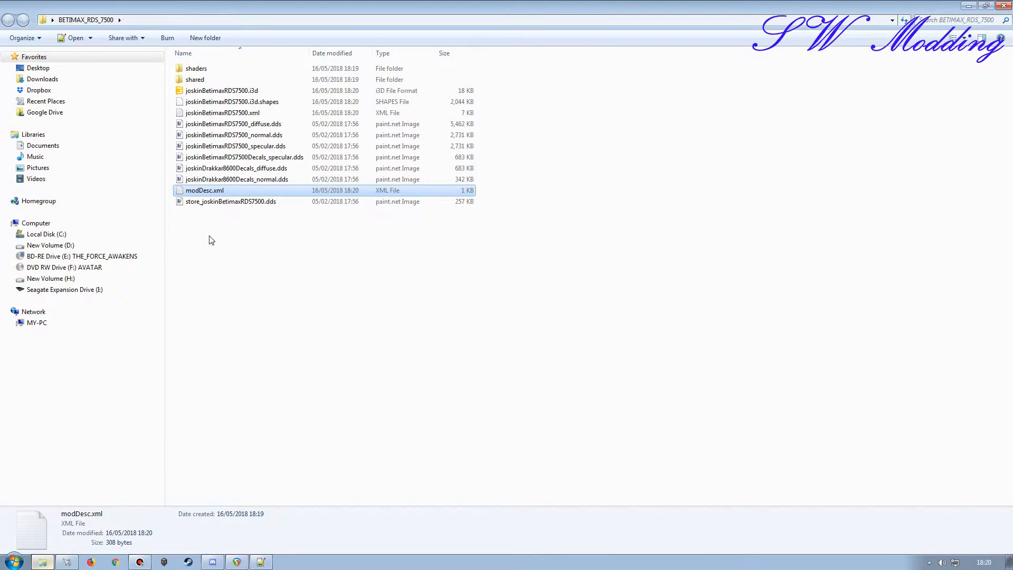
double_click(213, 203)
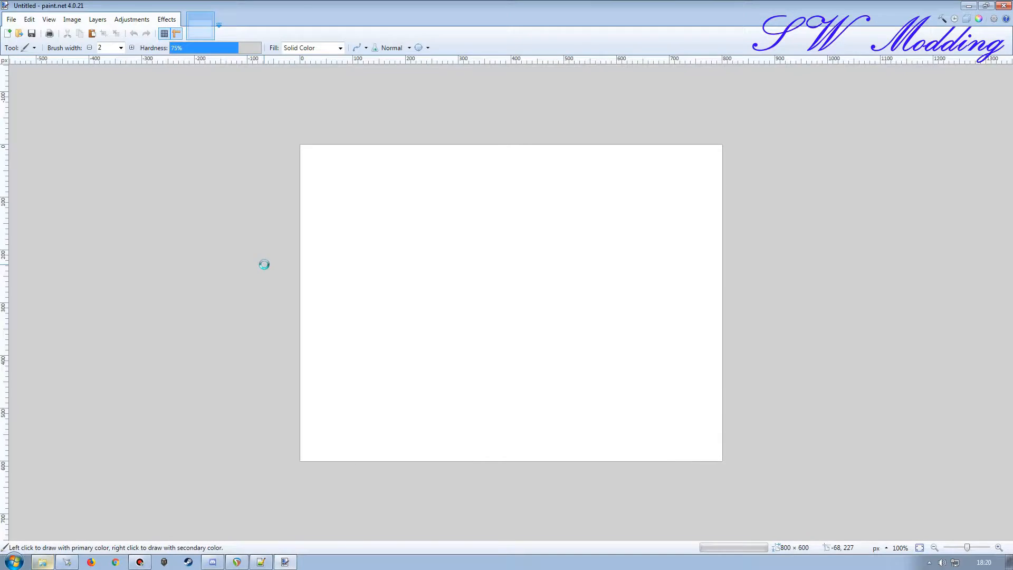
left_click(1003, 6)
left_click(223, 202)
key("ctrl+c")
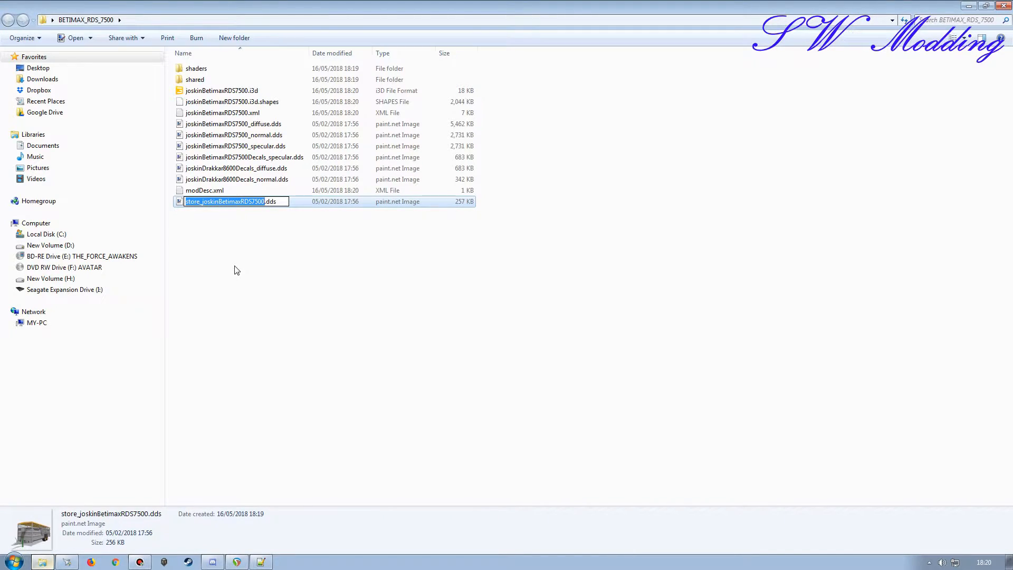
Step: Set the iconFilename in modDesc.xml to store_joskinBetimaxRDS7500.png, save the file and close Notepad++
left_click(261, 562)
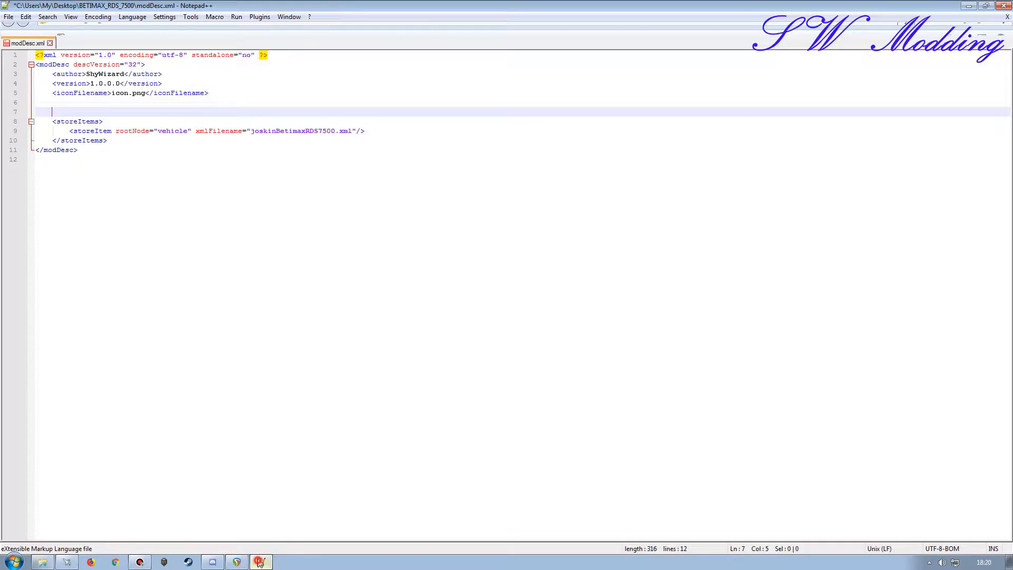
double_click(122, 93)
key("ctrl+v")
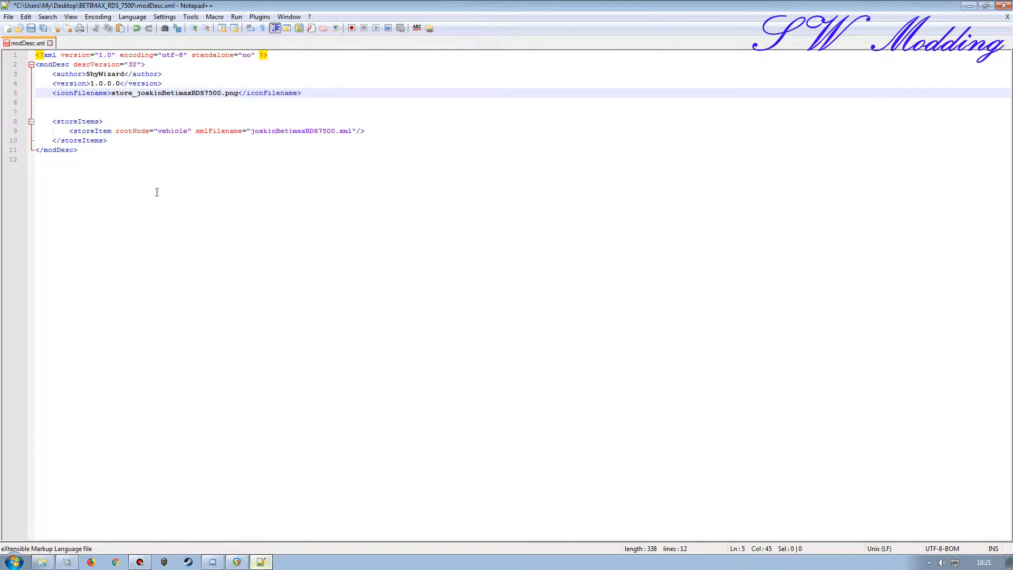
left_click(31, 28)
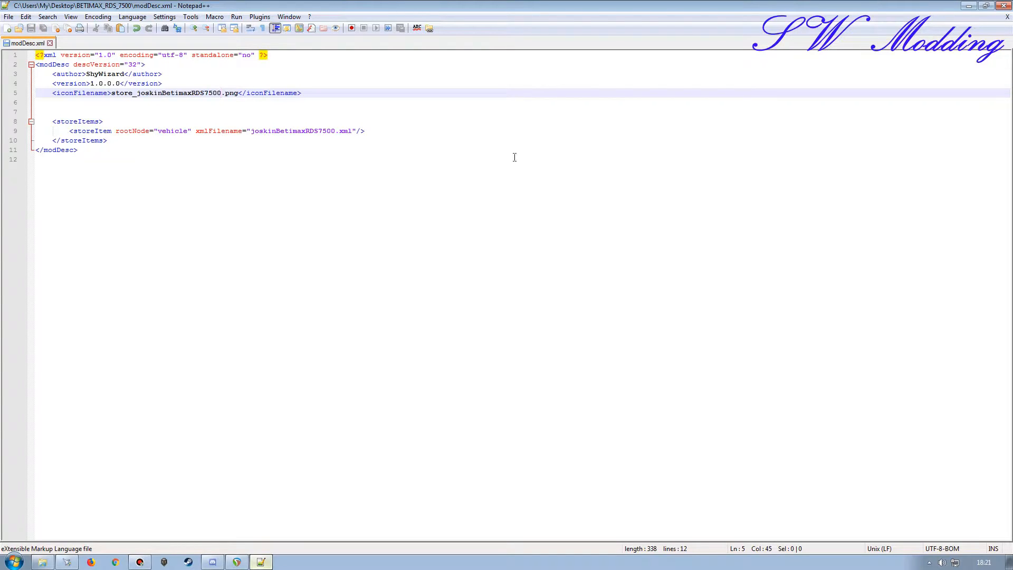
left_click(1003, 5)
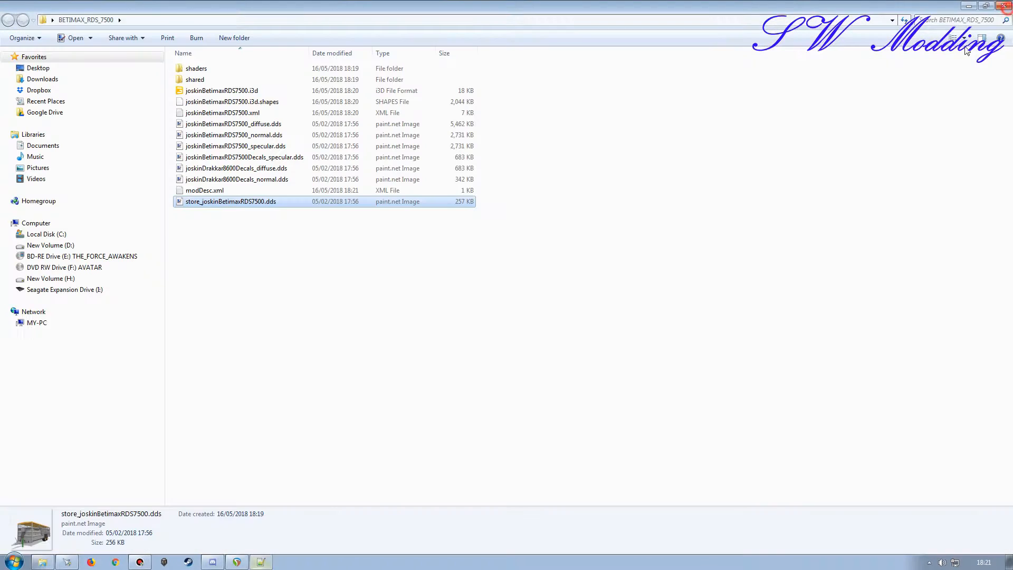
Step: Open joskinBetimaxRDS7500.i3d in GIANTS Editor 7.1.0 and expand the trailer's joskin_vis node down to its animals group
left_click(252, 256)
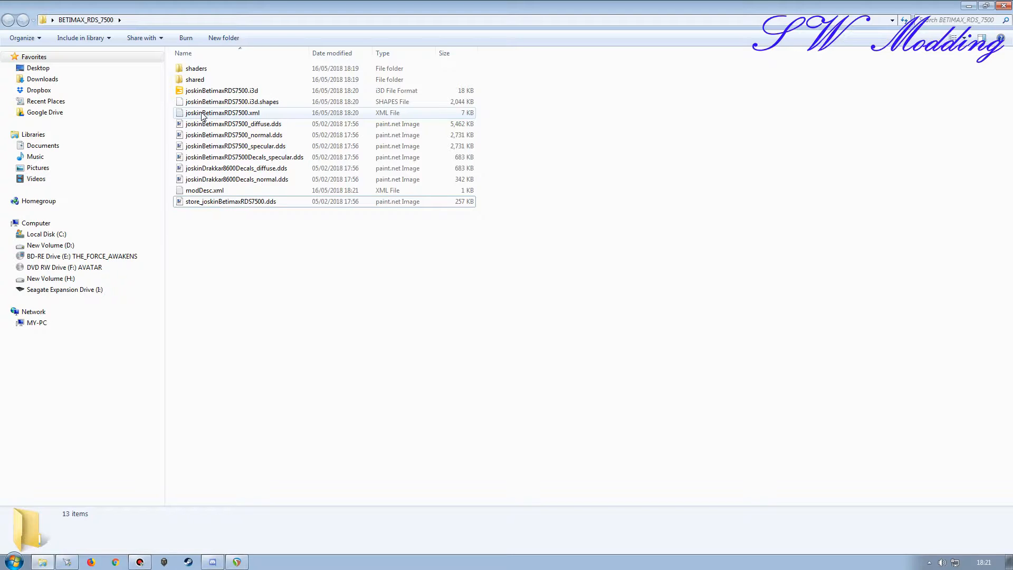
double_click(200, 90)
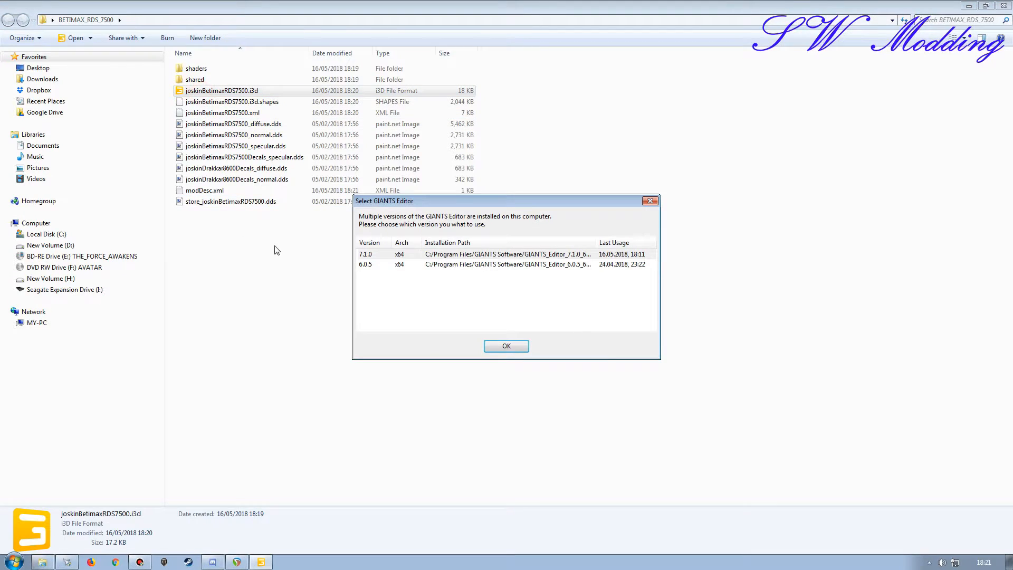
left_click(506, 346)
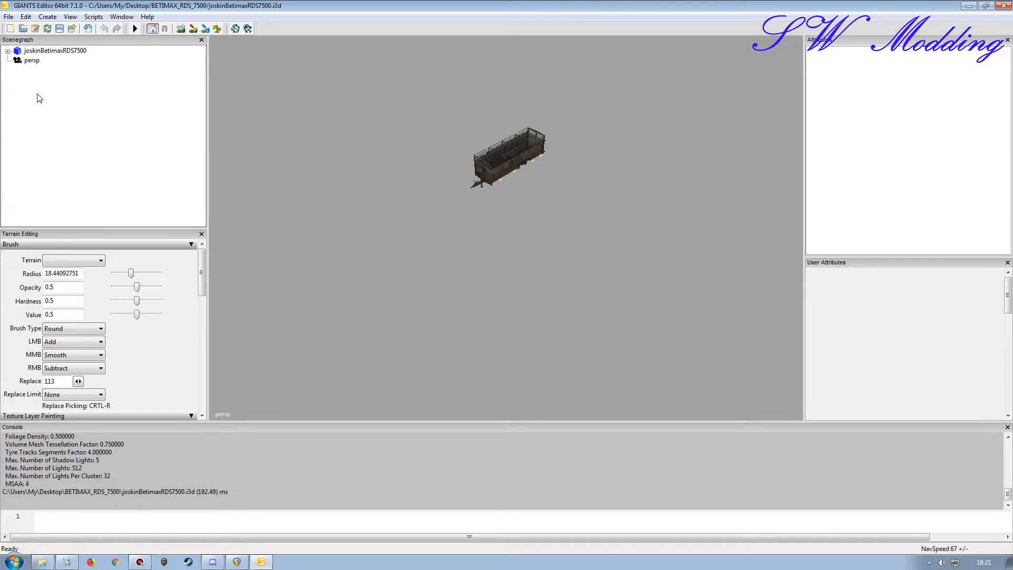
left_click(7, 51)
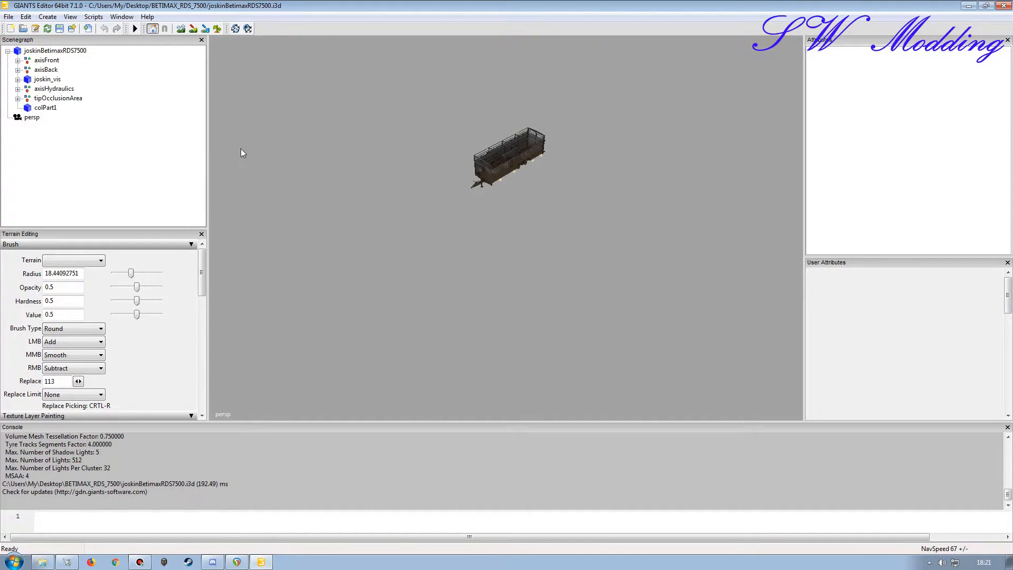
left_click(17, 79)
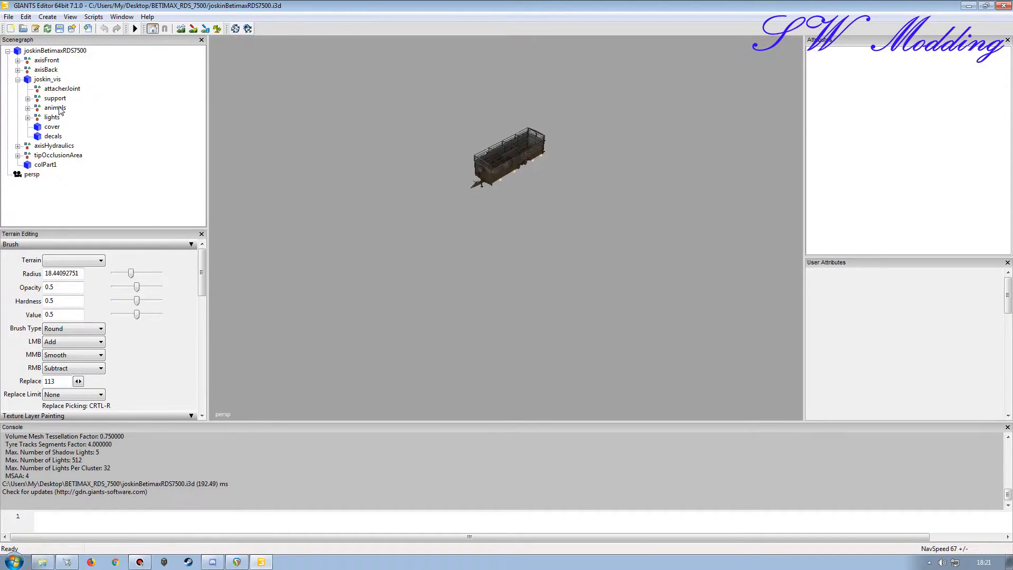
left_click(27, 108)
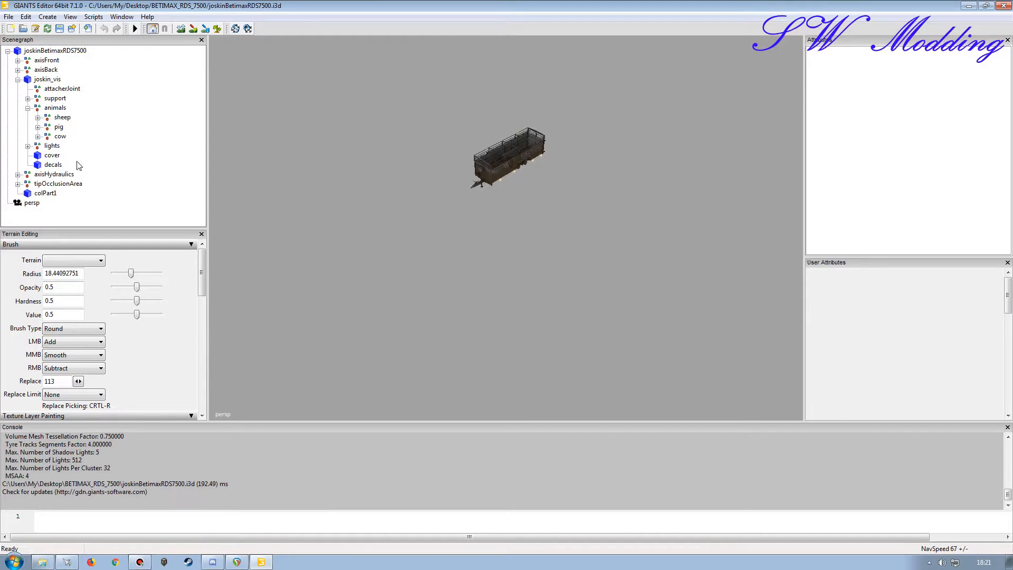
Step: Create a new transform group and move it from the scene root into the animals group
left_click(47, 16)
left_click(53, 24)
left_click(45, 212)
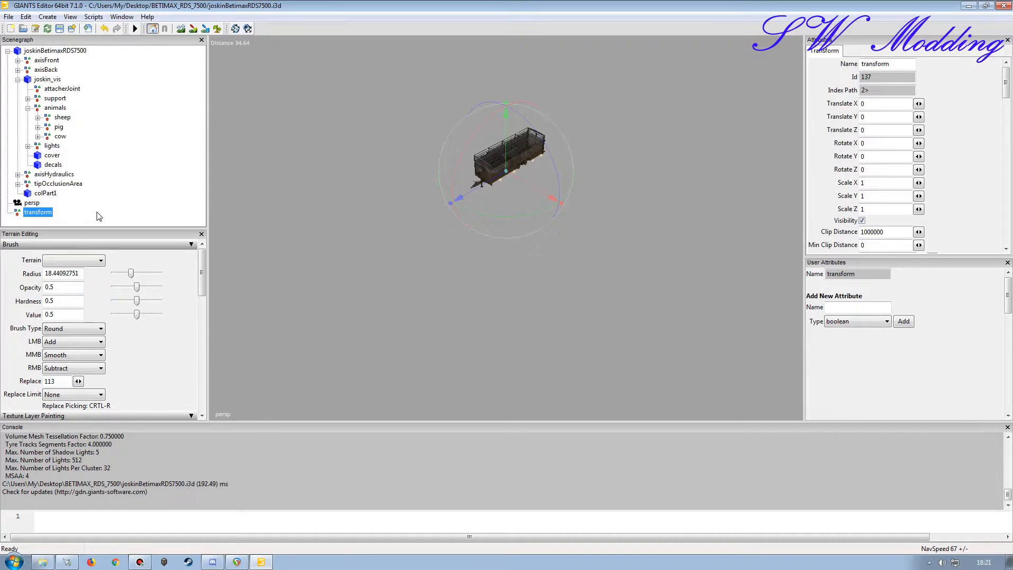
key("ctrl+x")
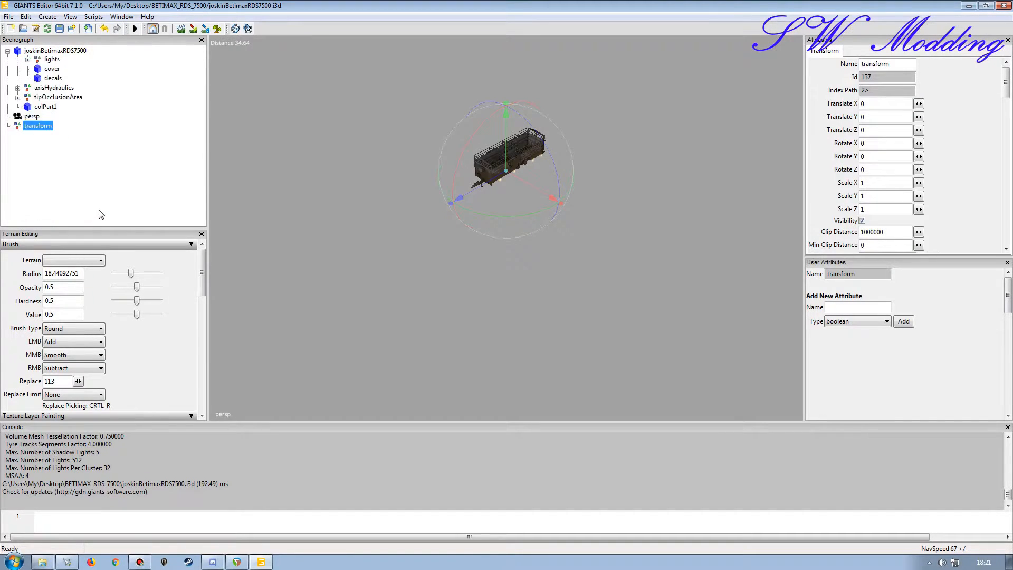
left_click(54, 107)
key("ctrl+v")
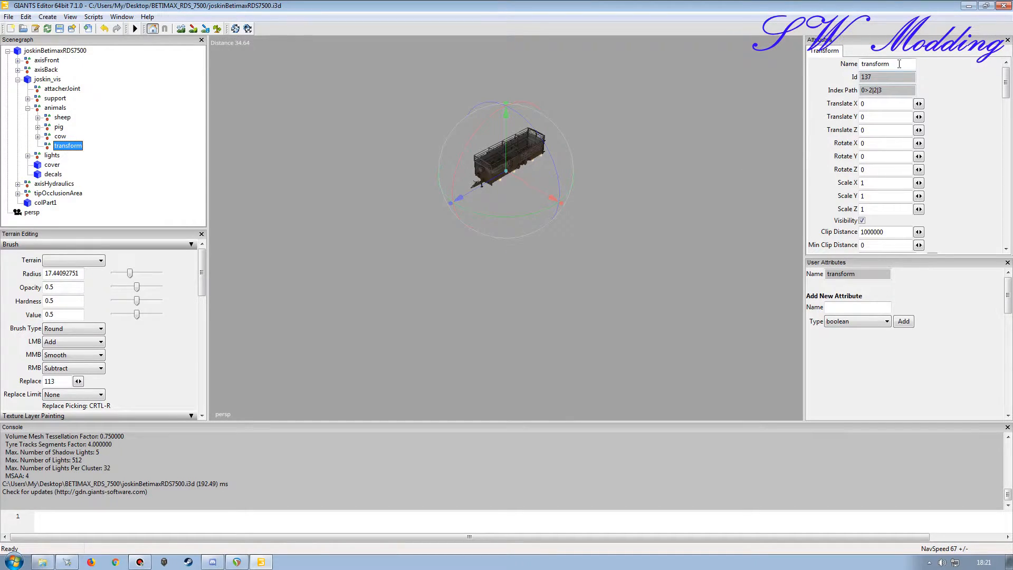
Step: Rename the new transform group inside animals to goat
double_click(900, 64)
type("go")
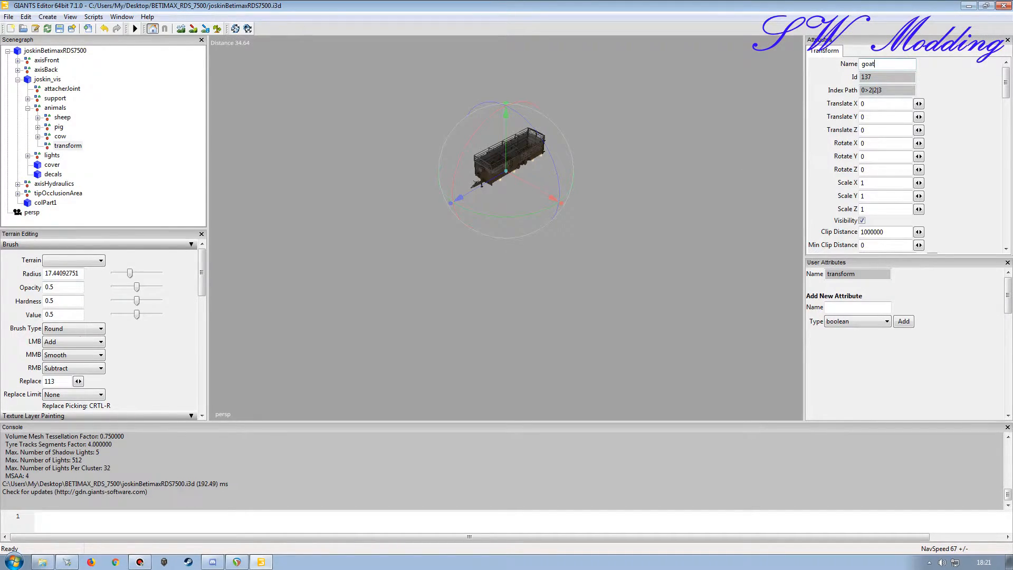
type("at")
key("Return")
Step: Expand the cow group and examine where cow1 is placed inside the trailer, viewed from above
left_click(38, 136)
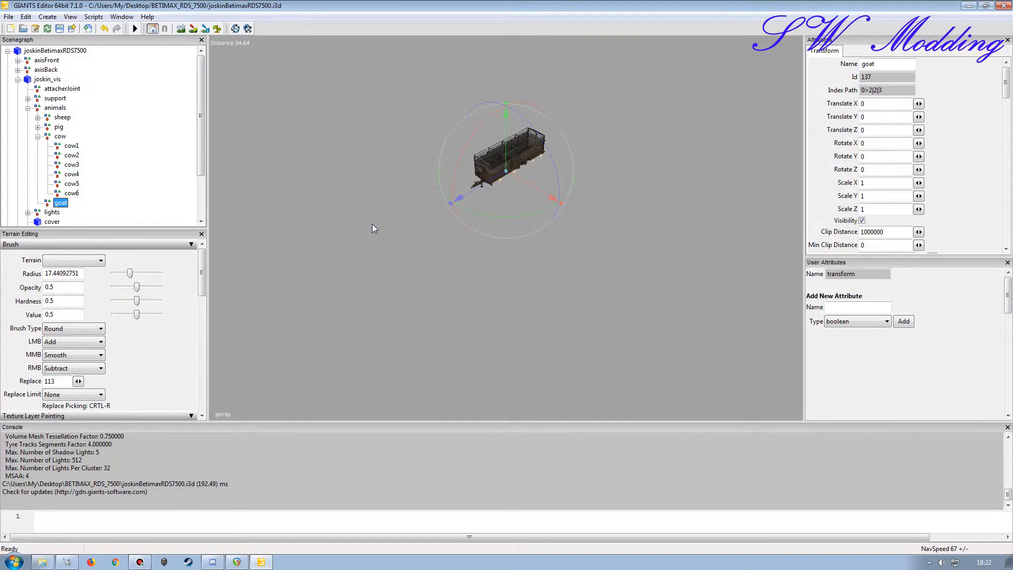
left_click(68, 146)
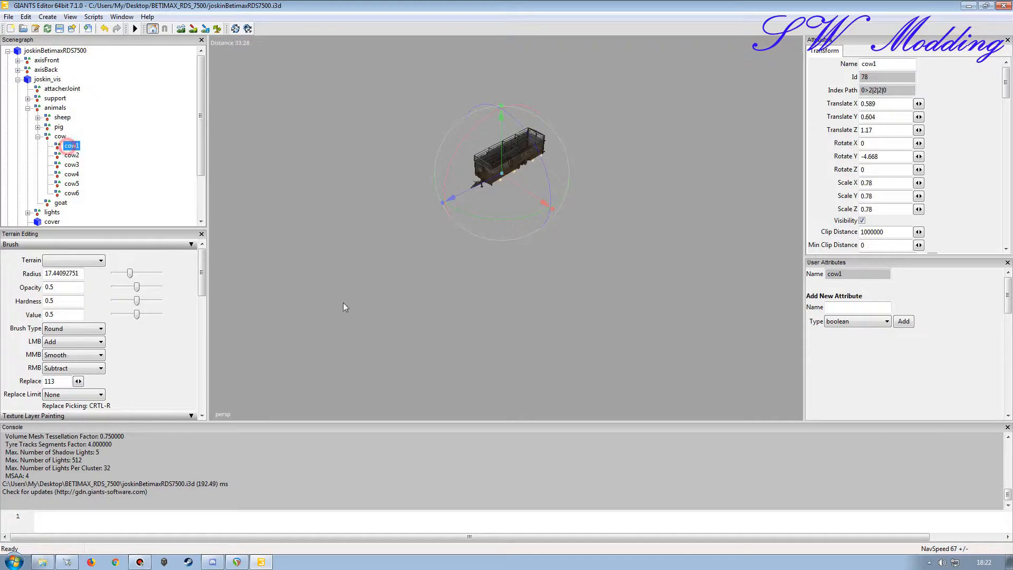
middle_click_drag(431, 213, 396, 296, "alt")
right_click_drag(396, 296, 382, 280, "alt")
left_click_drag(382, 280, 371, 280, "alt")
middle_click_drag(372, 281, 368, 340, "alt")
right_click_drag(373, 263, 379, 239, "alt")
left_click_drag(379, 238, 409, 236, "alt")
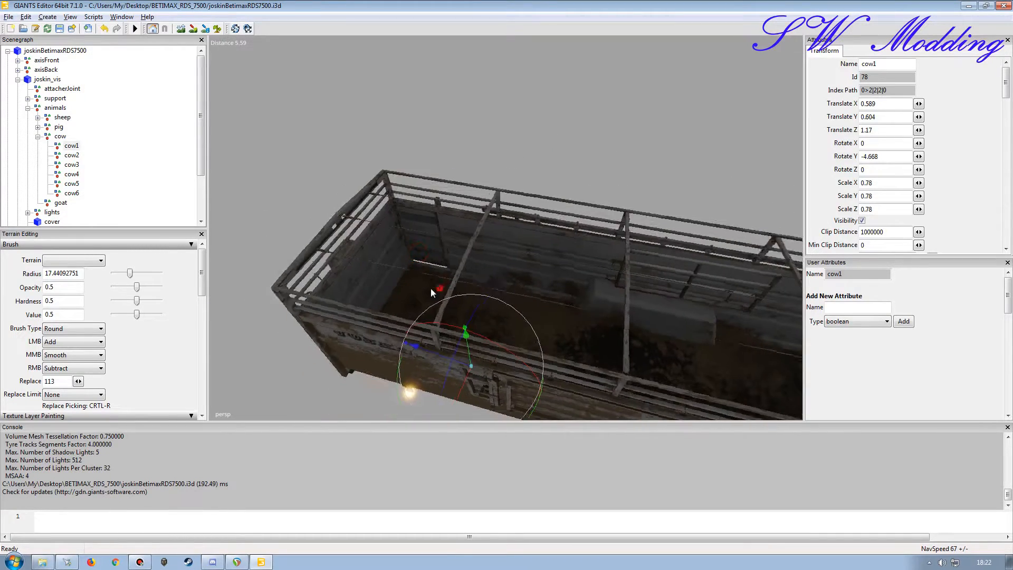
right_click_drag(410, 236, 403, 277, "alt")
left_click_drag(403, 277, 441, 299, "alt")
right_click_drag(441, 298, 441, 290, "alt")
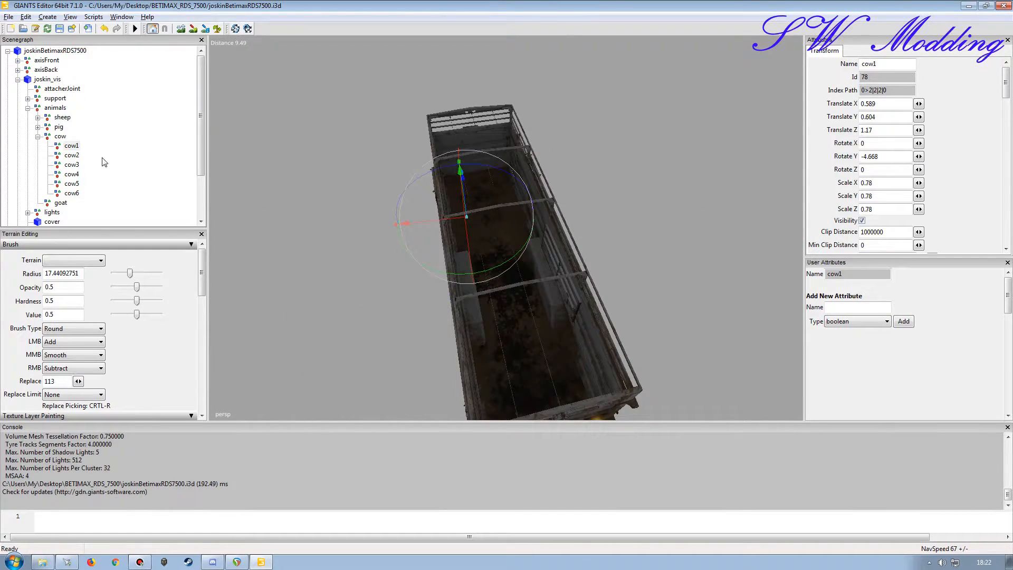
Step: Check the positions of cow2 to cow6 along the trailer, compare cow1 with cow4, and collapse the cow group
left_click(70, 156)
left_click(71, 165)
left_click(71, 176)
left_click(71, 184)
left_click(72, 193)
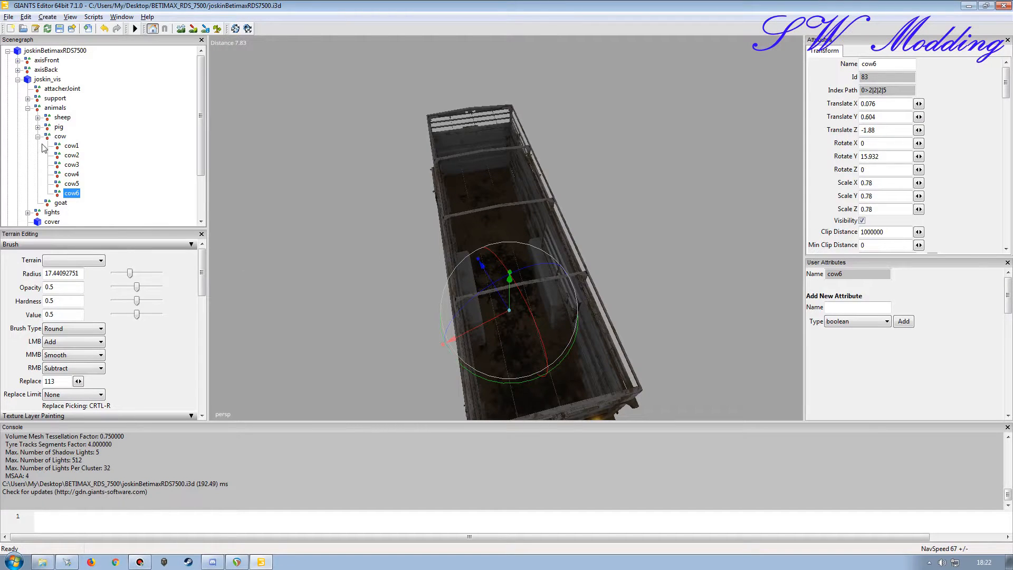
left_click(70, 146)
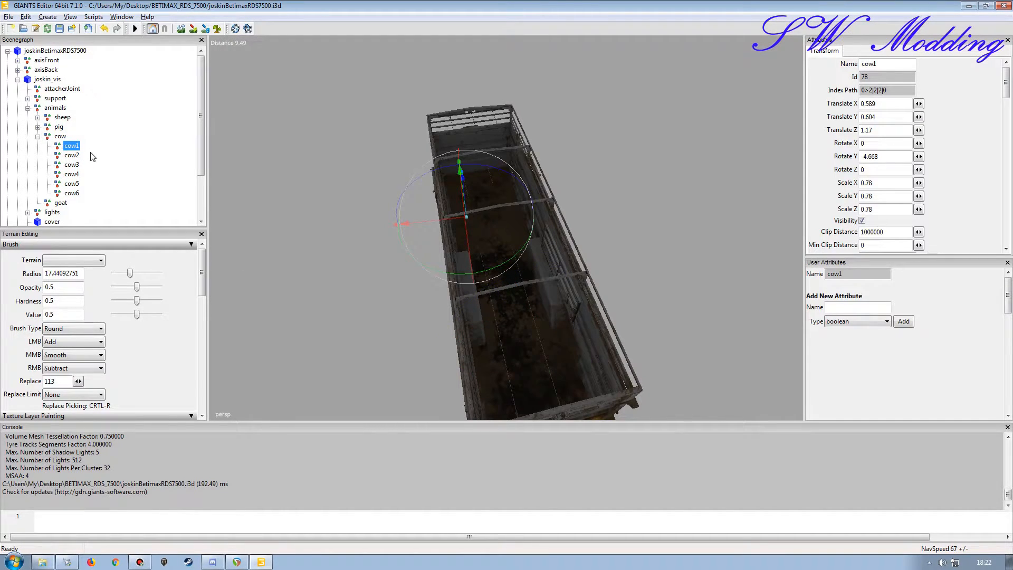
left_click(74, 175)
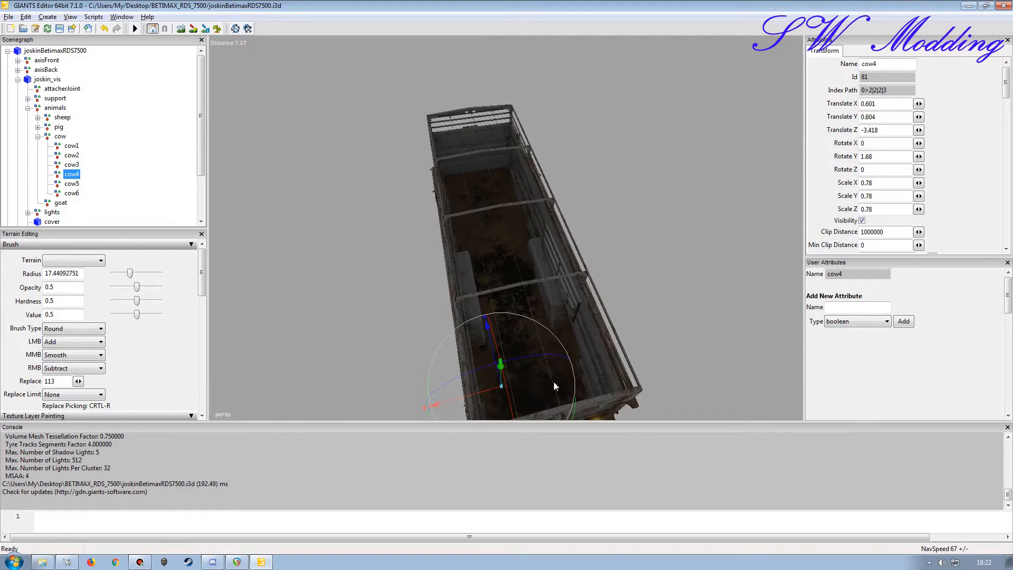
left_click(37, 137)
left_click(124, 142)
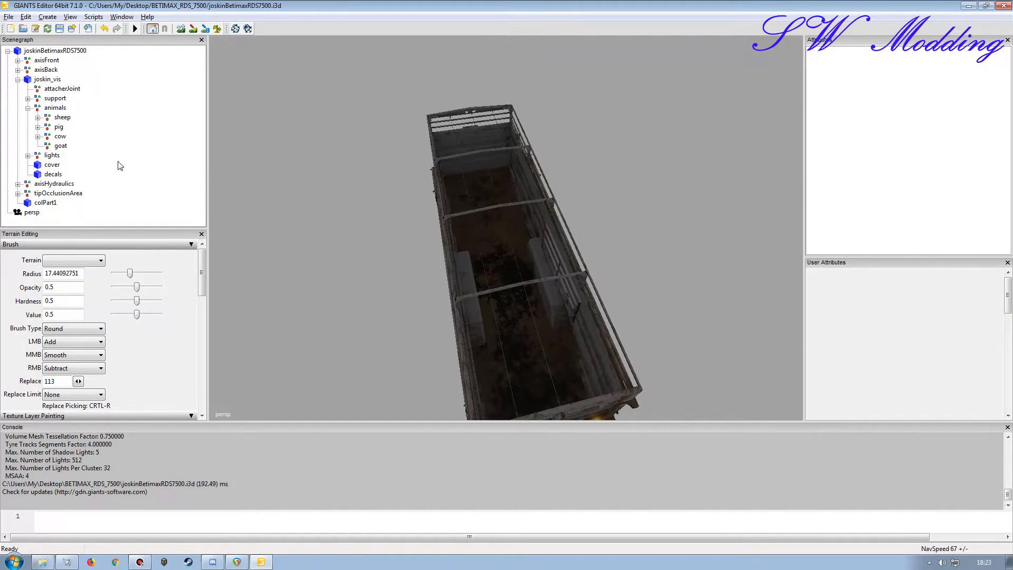
Step: Examine the whole trailer and its interior space from the rear and from above
left_click_drag(457, 238, 507, 199, "alt")
scroll(484, 219, "down", 5)
right_click_drag(506, 199, 475, 219, "alt")
scroll(479, 227, "up", 3)
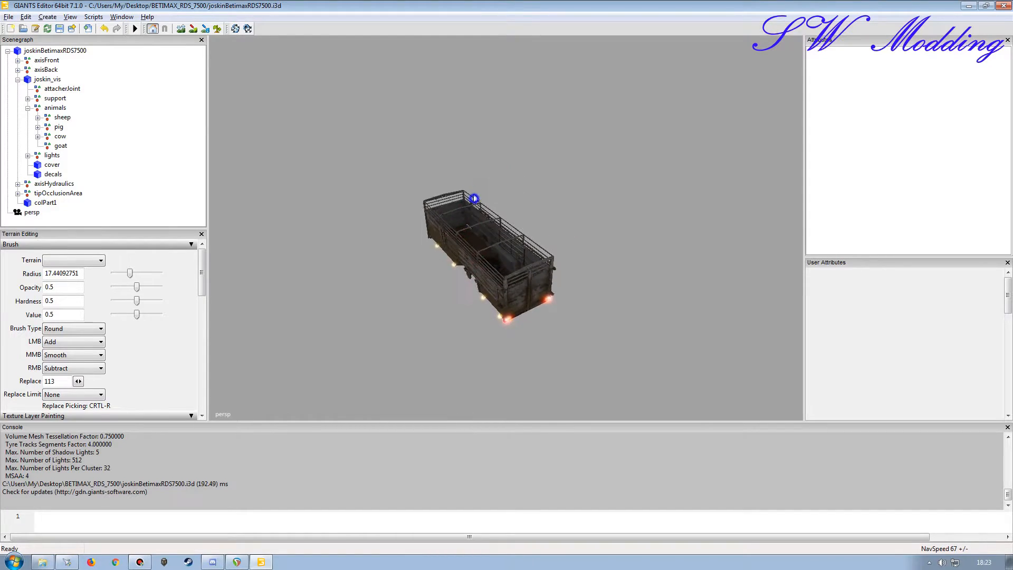
scroll(466, 187, "up", 5)
left_click_drag(466, 187, 438, 209, "alt")
scroll(438, 209, "down", 4)
right_click_drag(443, 215, 450, 212, "alt")
mouse_move(450, 212)
left_mouse_down("alt")
mouse_move(465, 192)
mouse_move(457, 209)
left_mouse_up("alt")
scroll(465, 192, "down", 4)
scroll(457, 209, "up", 3)
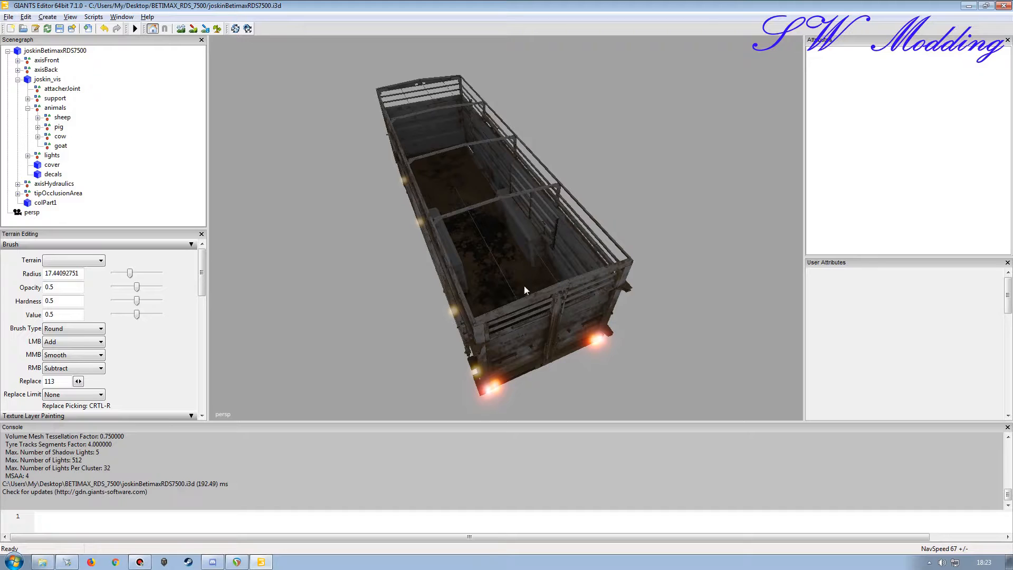
Step: Select cow1 in the cow group again and inspect its placement in the trailer from several angles
left_click(38, 137)
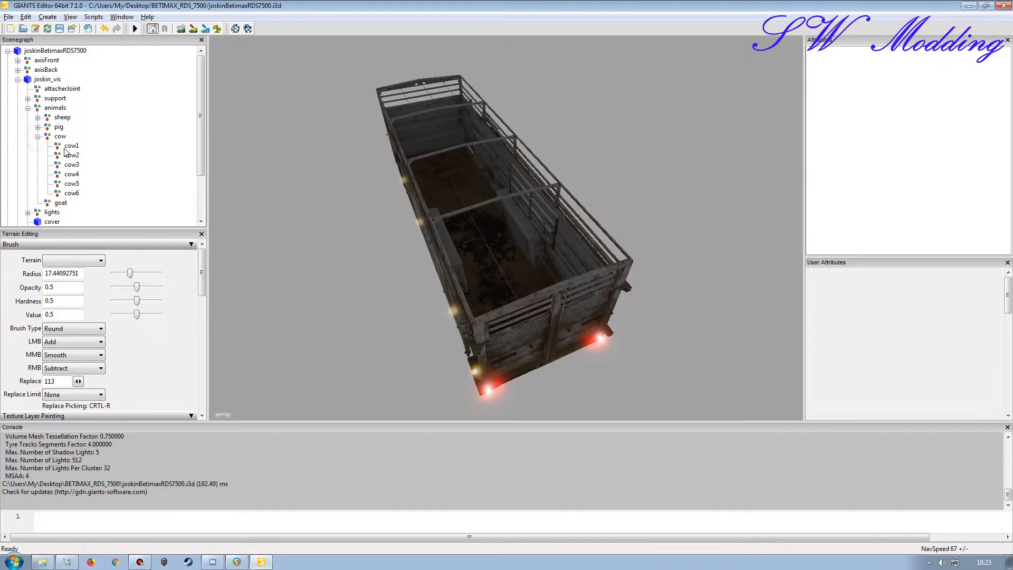
left_click(71, 145)
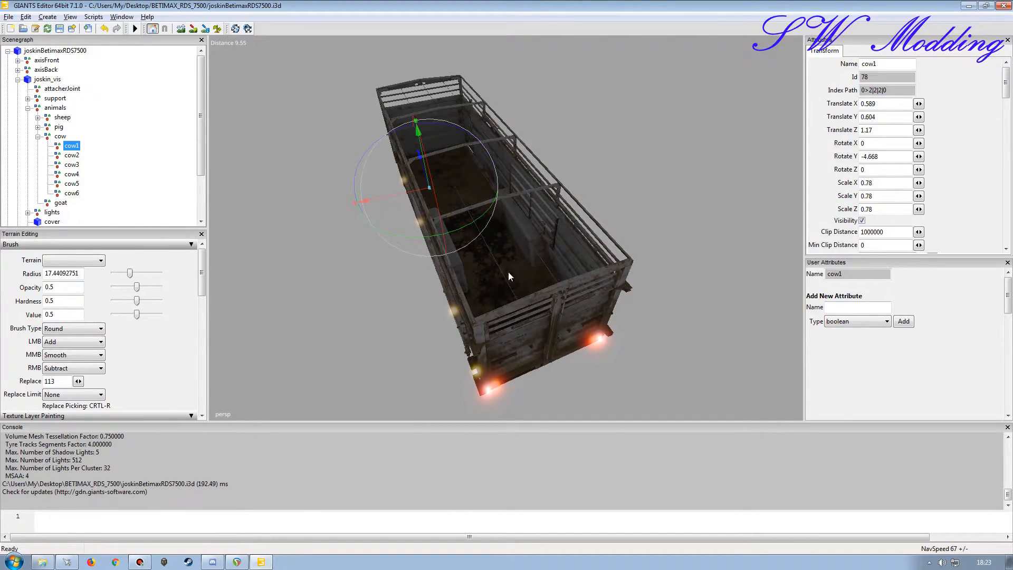
right_click_drag(486, 262, 523, 233, "alt")
left_click_drag(523, 234, 453, 263, "alt")
right_click_drag(454, 263, 430, 256, "alt")
left_click_drag(430, 256, 486, 251, "alt")
mouse_move(510, 277)
left_mouse_down("alt")
mouse_move(518, 274)
mouse_move(505, 270)
left_mouse_up("alt")
scroll(519, 265, "up", 4)
scroll(505, 271, "down", 3)
scroll(504, 277, "down", 1)
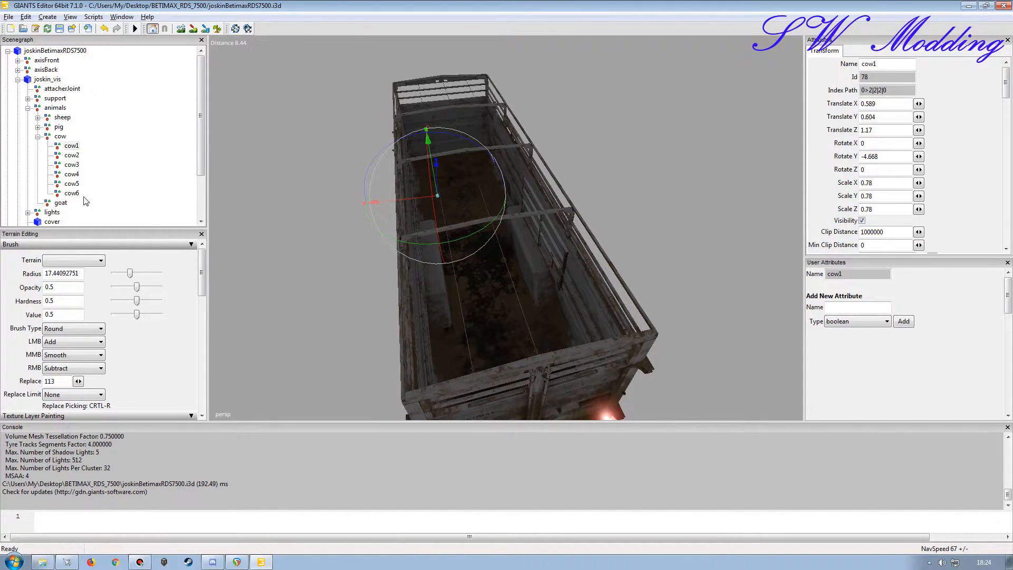
Step: Deselect cow1, collapse the cow group, and minimize GIANTS Editor to return to the mod folder
left_click(112, 162)
left_click(38, 137)
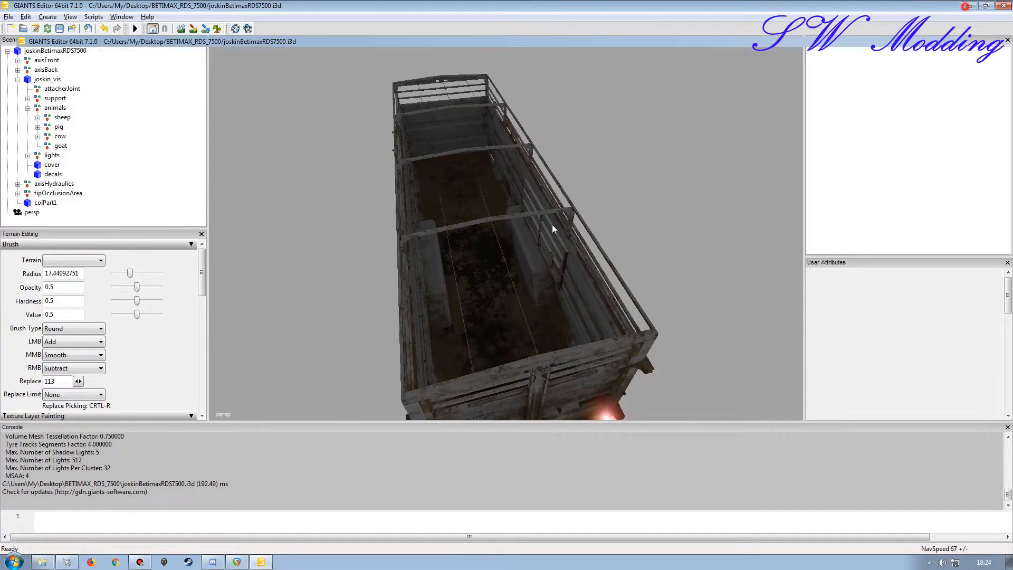
left_click(969, 6)
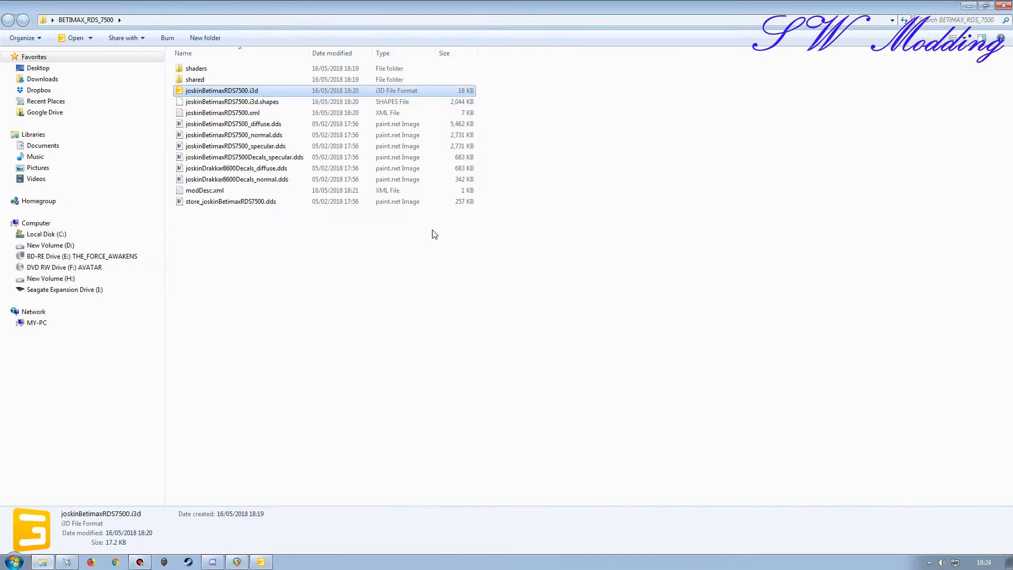
Step: Shrink the mod folder window to reveal the desktop and create a subfolder named character in BETIMAX_RDS_7500
double_click(443, 9)
left_click_drag(428, 111, 558, 98)
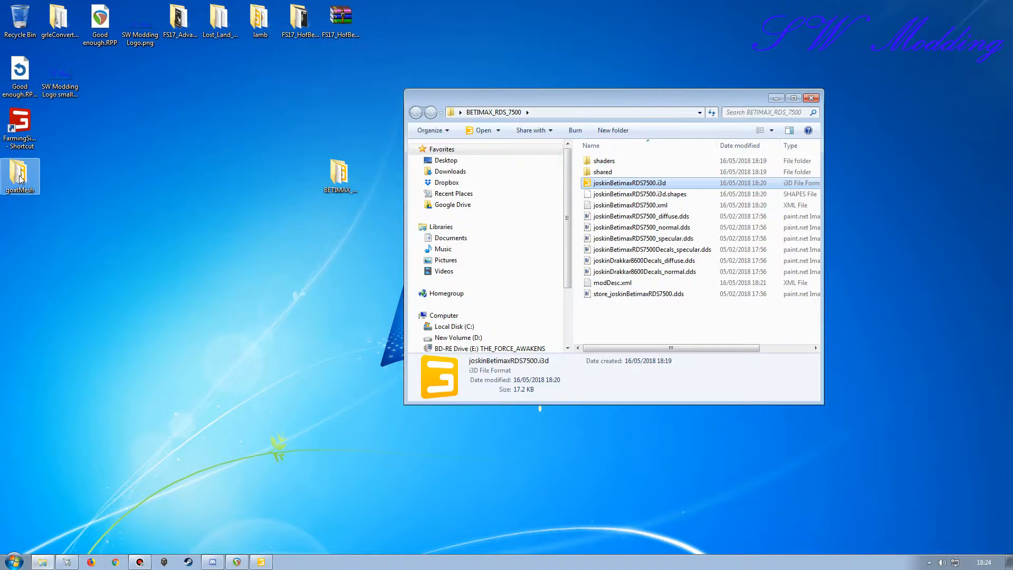
left_click(613, 130)
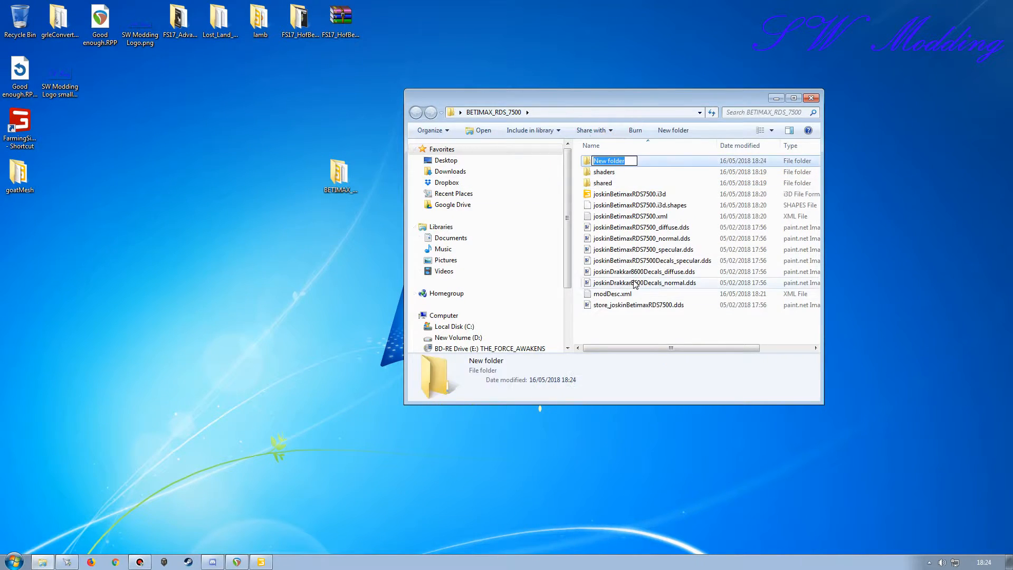
type("character")
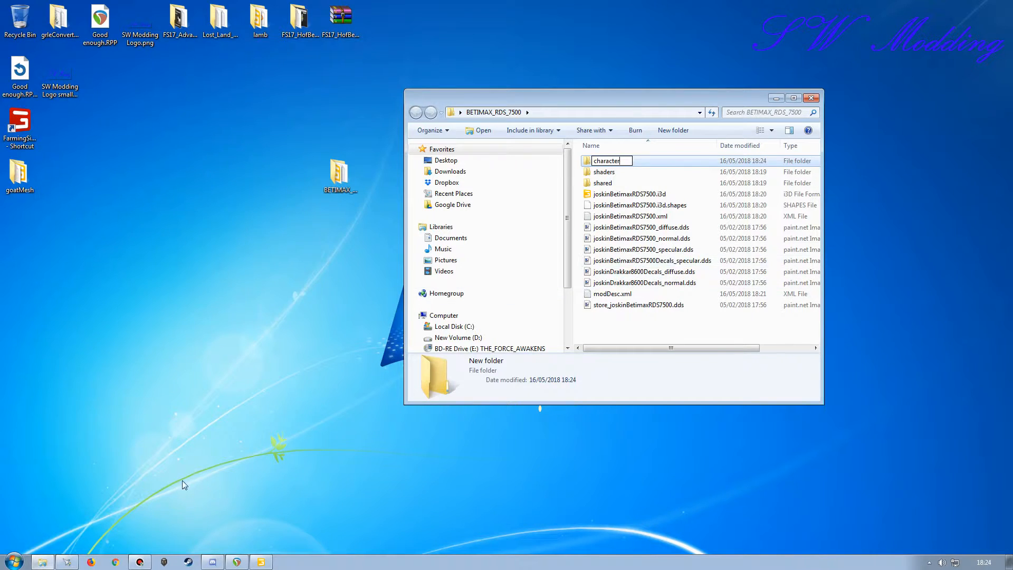
left_click(115, 563)
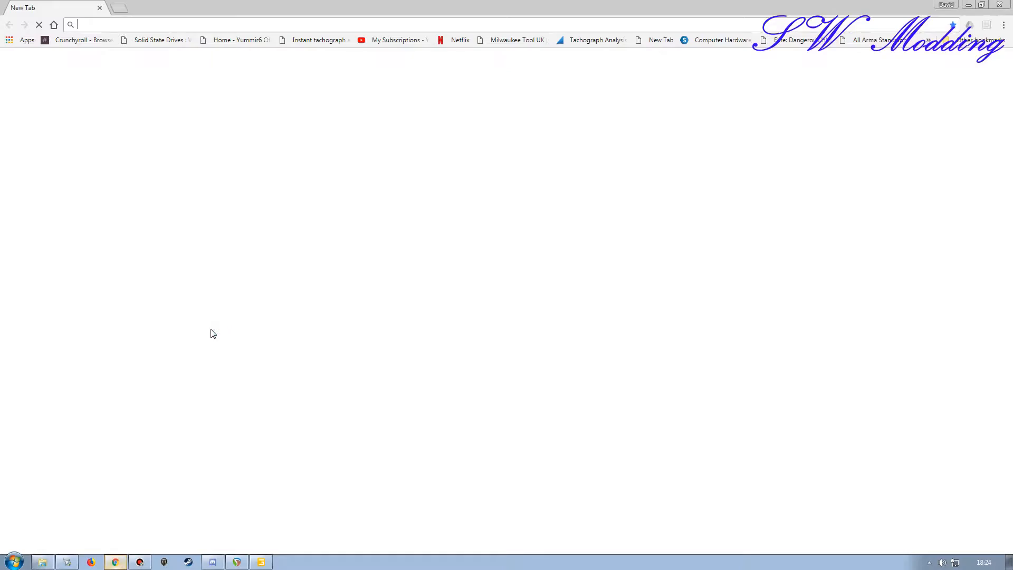
left_click(999, 5)
Step: Copy the character folder's name from the lamb folder and apply it to the new subfolder in BETIMAX_RDS_7500
double_click(259, 21)
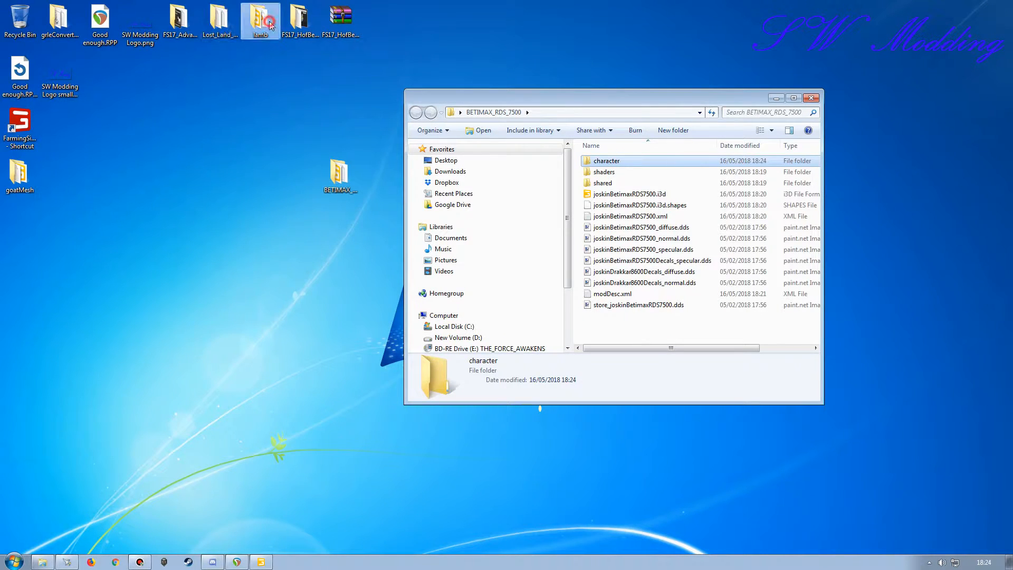
left_click(620, 174)
left_click(619, 174)
key("ctrl+c")
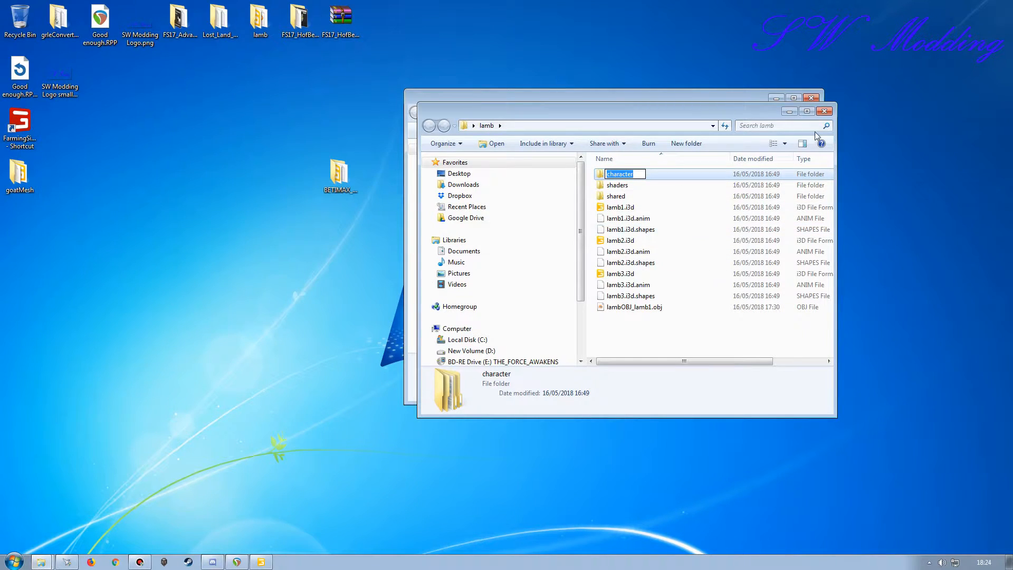
left_click(824, 111)
left_click(603, 159)
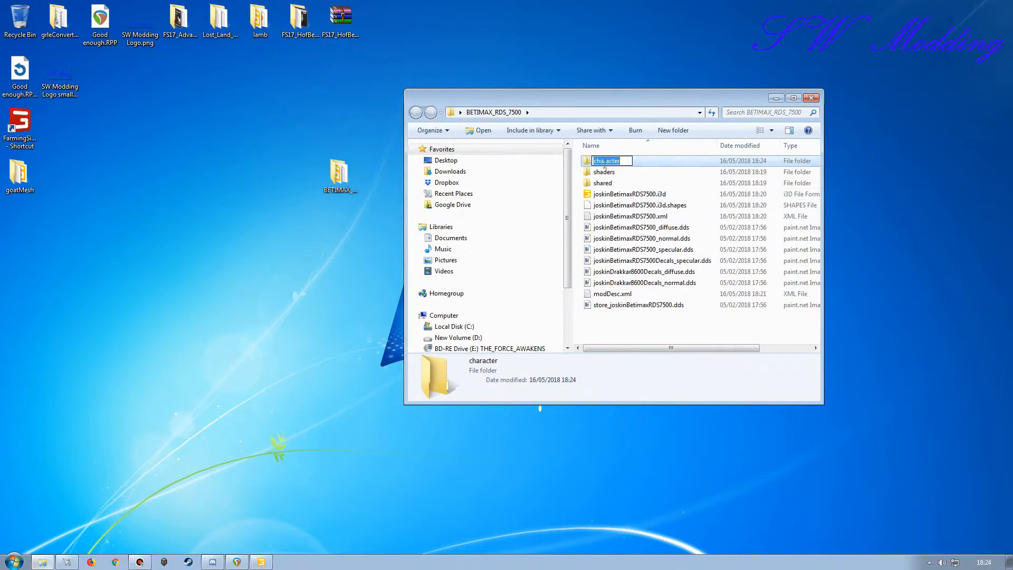
key("ctrl+v")
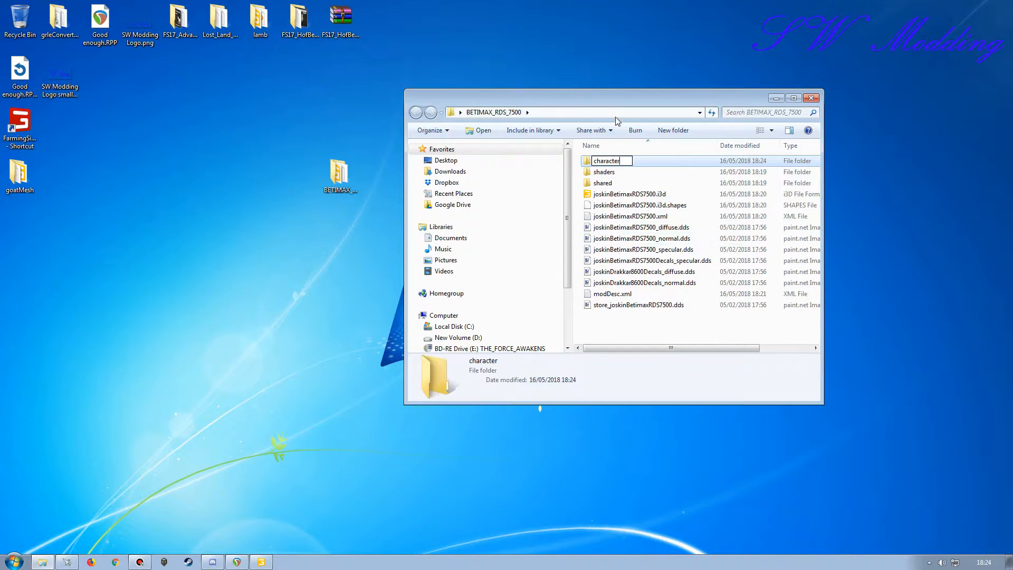
key("Return")
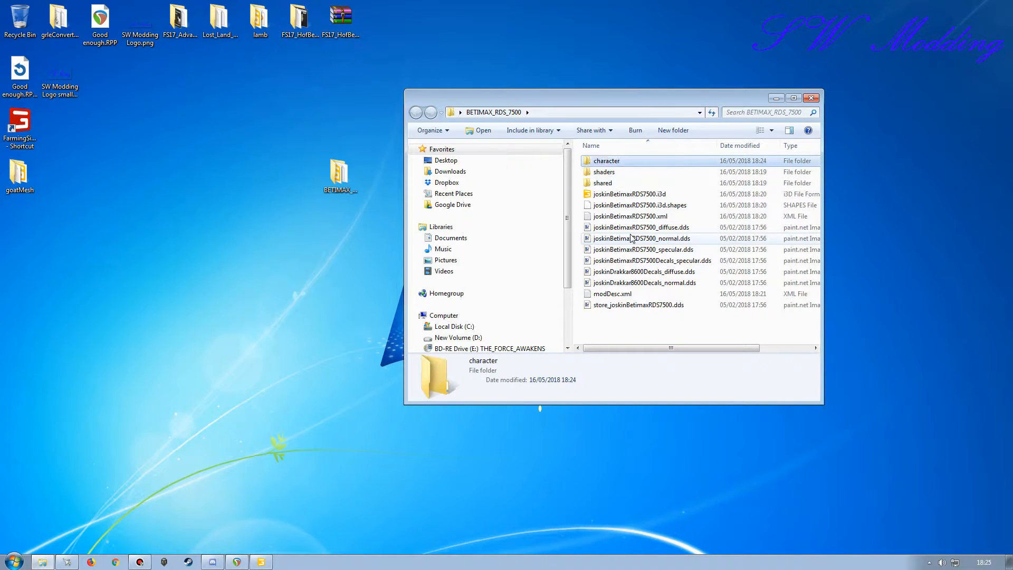
Step: Open the mod's character folder and the desktop's goatMesh folder in separate windows arranged side by side
double_click(612, 162)
left_click_drag(600, 100, 626, 67)
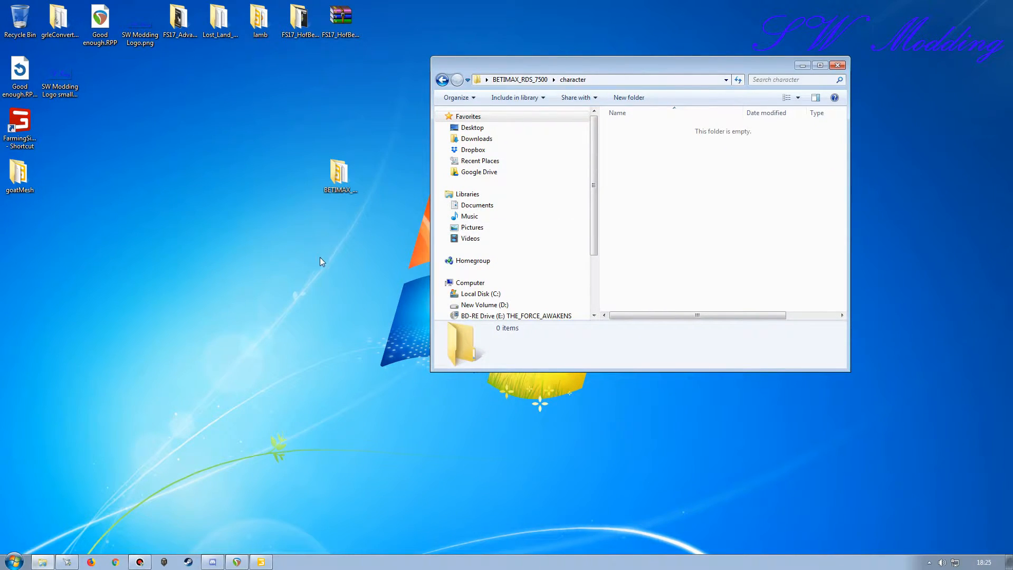
left_click_drag(561, 64, 662, 46)
left_click_drag(741, 47, 253, 43)
left_click(30, 182)
double_click(30, 182)
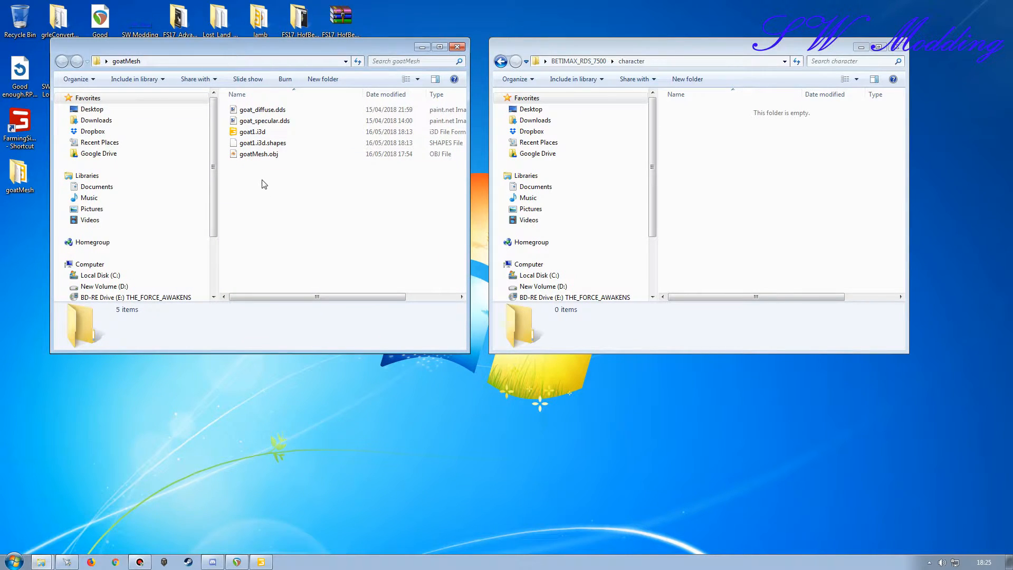
Step: Copy goat_diffuse.dds, goat_specular.dds, goat1.i3d and goat1.i3d.shapes from goatMesh into the character folder, and close the goatMesh window
left_click(248, 109)
left_click(249, 143, "shift")
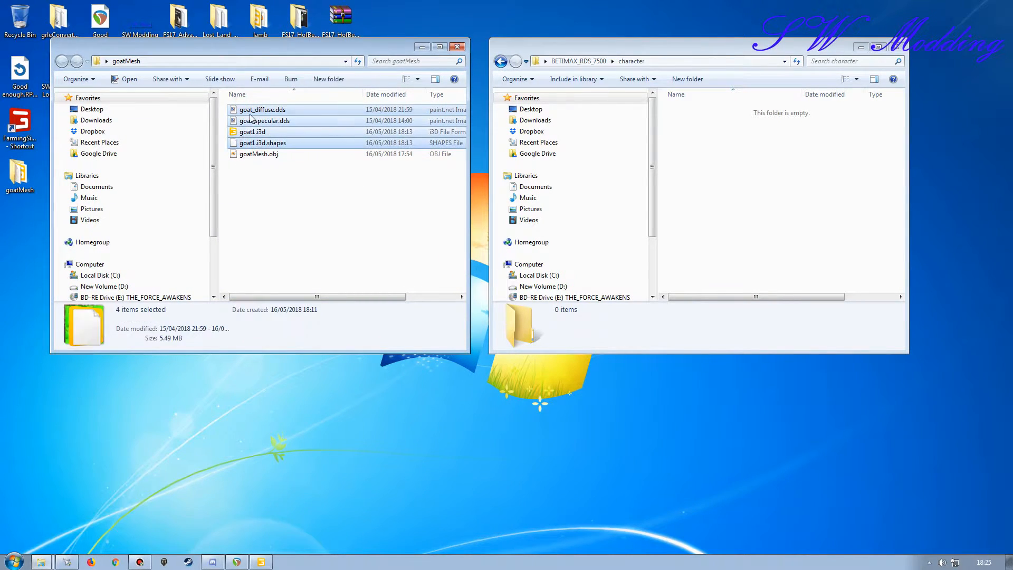
right_click_drag(248, 113, 735, 200)
left_click(744, 220)
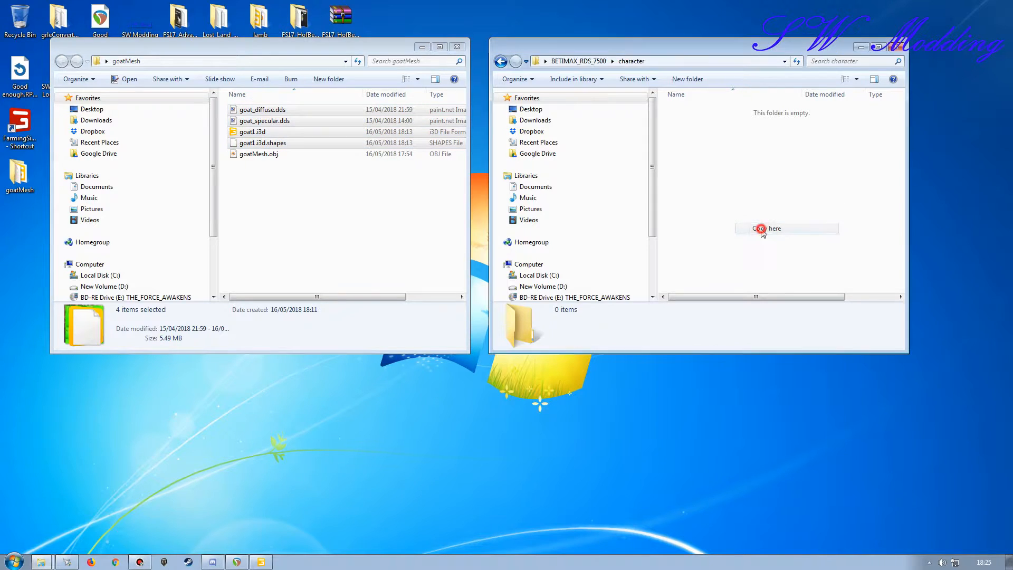
left_click(741, 227)
left_click_drag(422, 48, 422, 144)
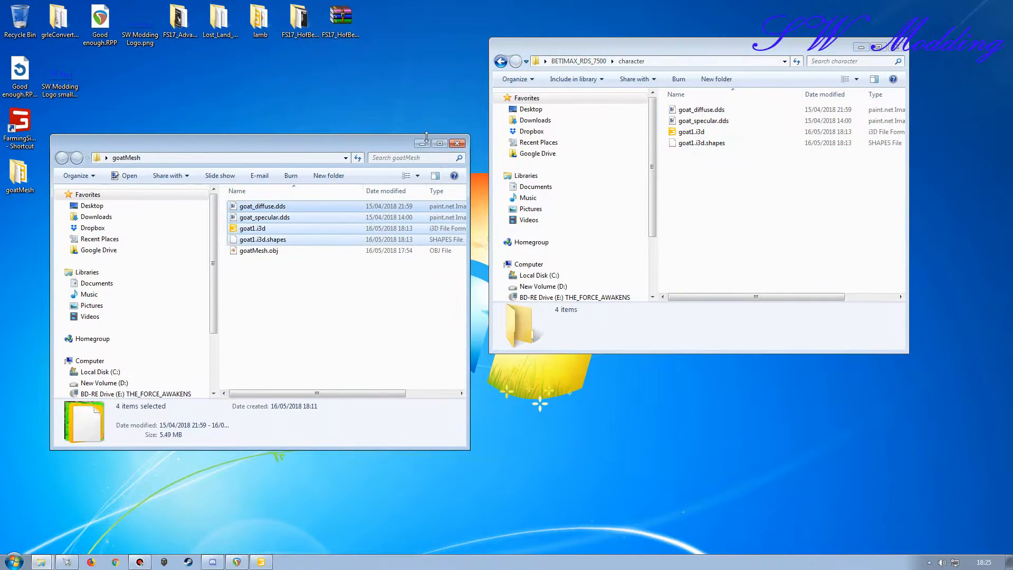
left_click(457, 144)
Step: Tidy the desktop by moving the goatMesh and BETIMAX folders beside the other icons and centring the character window
left_click_drag(19, 175, 101, 74)
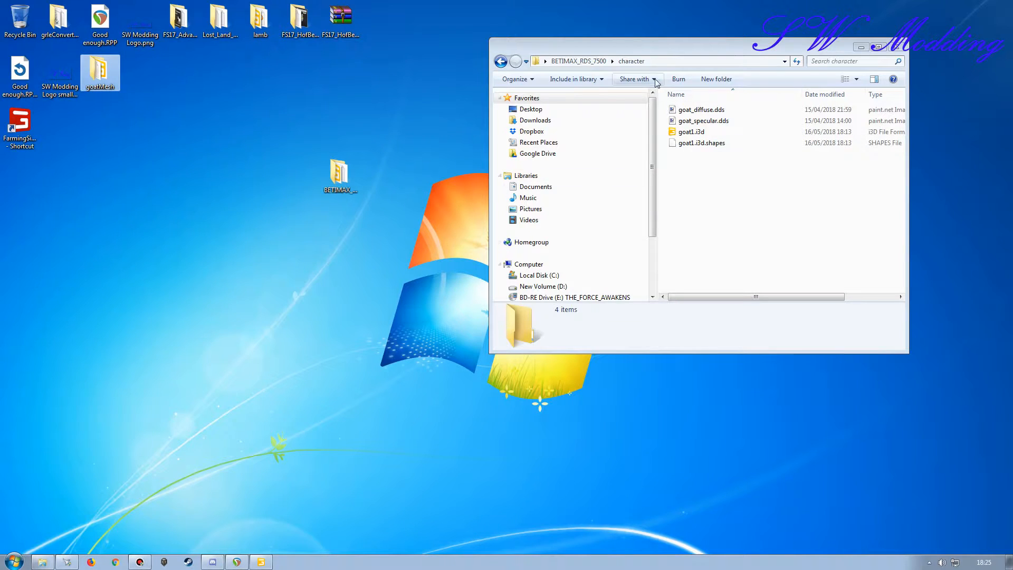
left_click_drag(338, 172, 380, 27)
left_click_drag(618, 58, 356, 142)
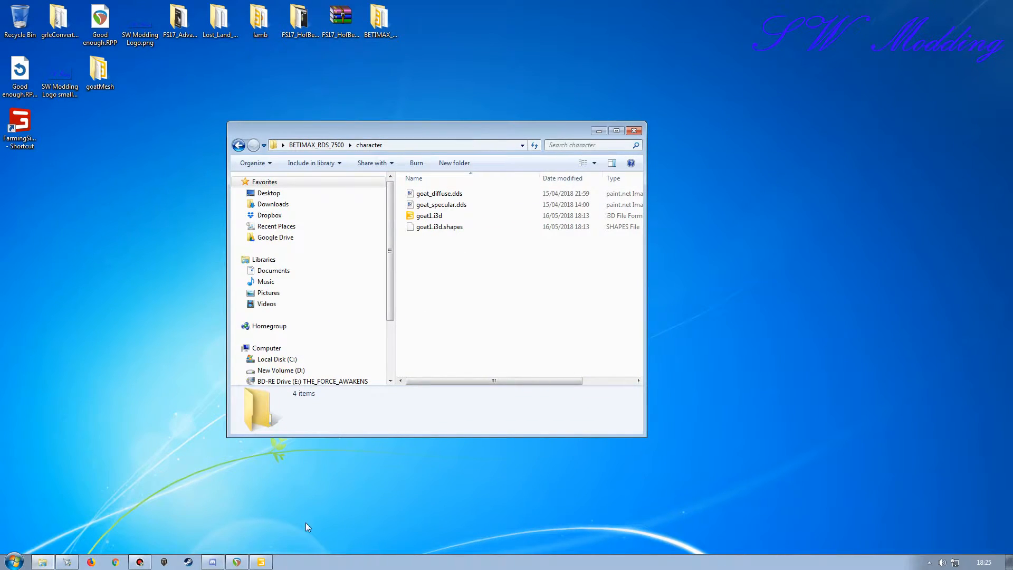
Step: Switch to GIANTS Editor and import goat1.i3d from the character folder of BETIMAX_RDS_7500 into the trailer scene
left_click(262, 562)
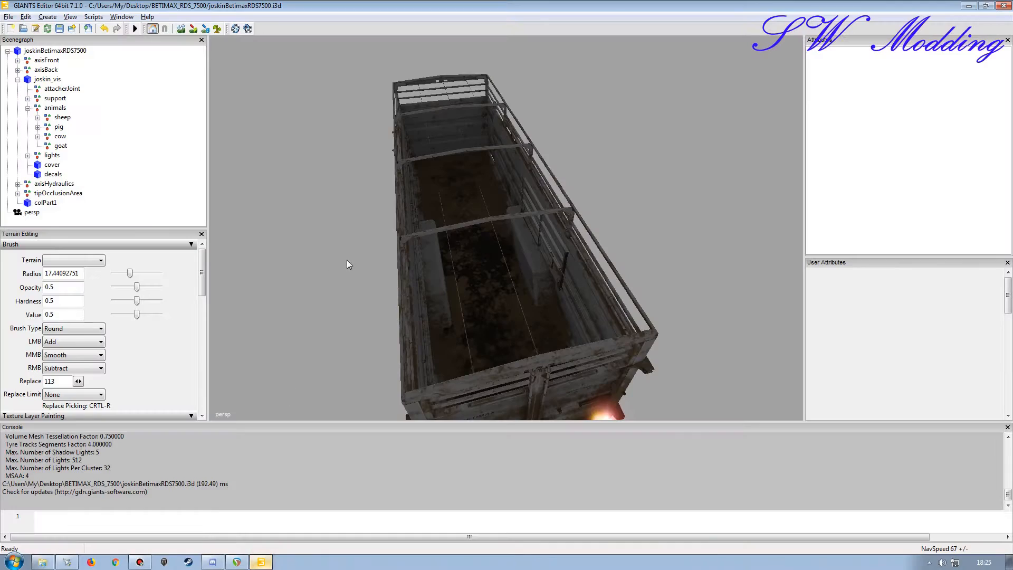
left_click(9, 16)
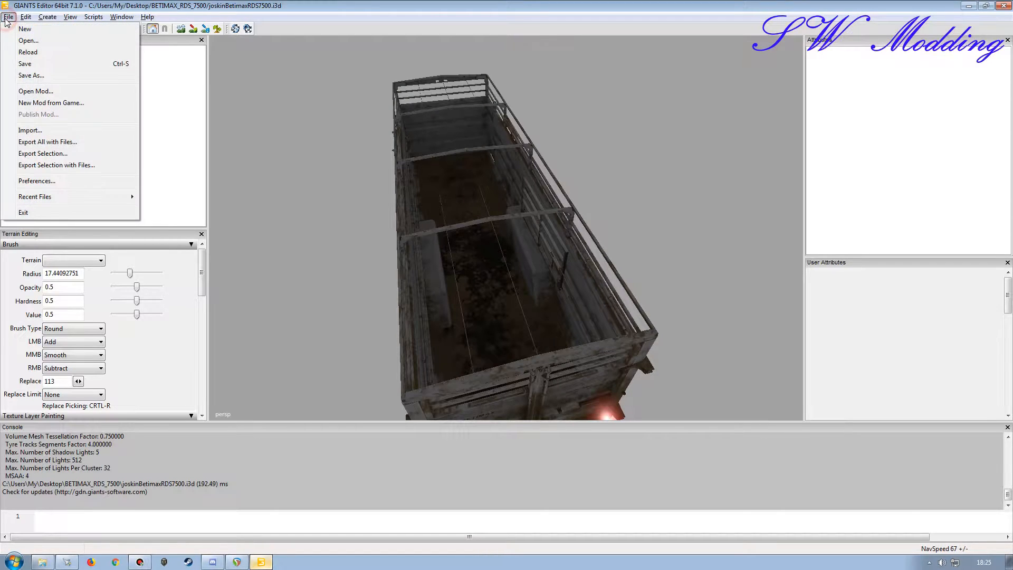
left_click(20, 129)
left_click(42, 94)
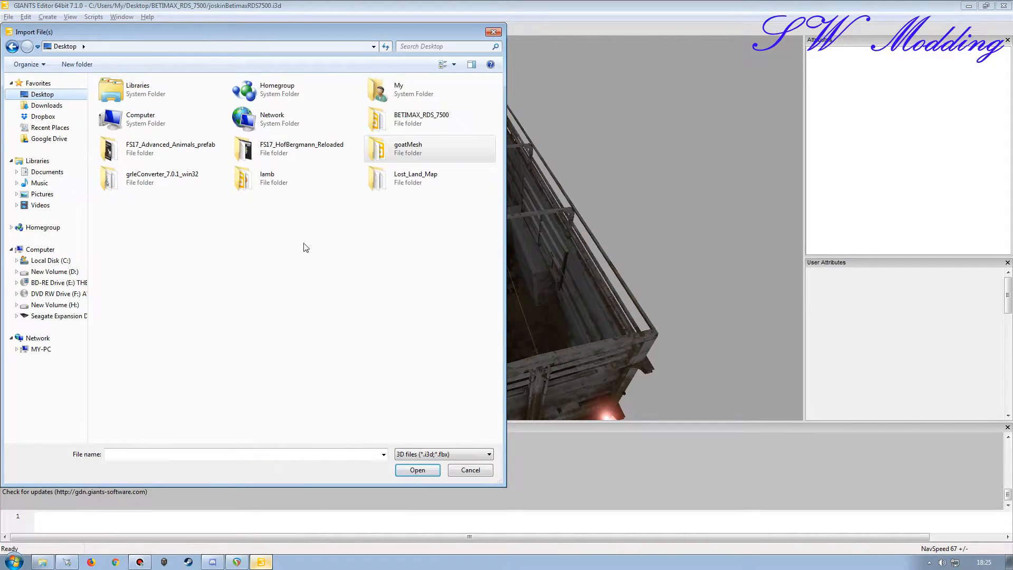
double_click(394, 122)
double_click(120, 95)
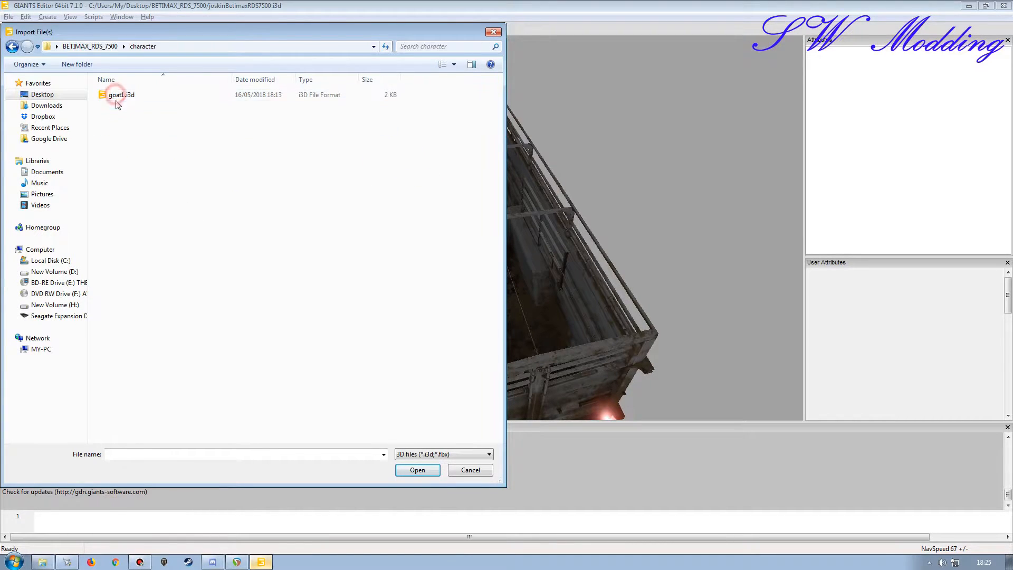
double_click(117, 96)
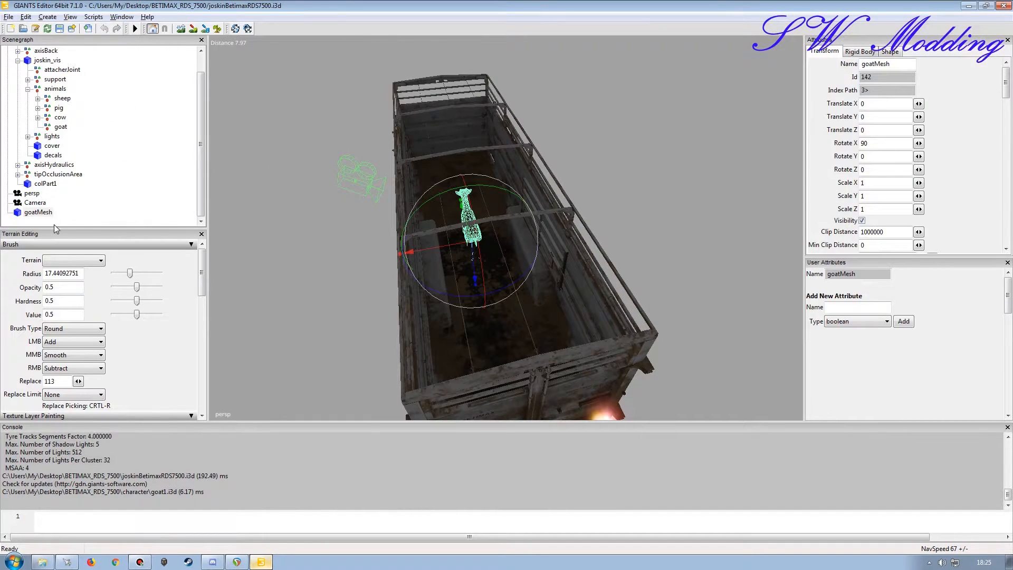
Step: Delete the Camera object that was imported along with the goat
left_click(34, 204)
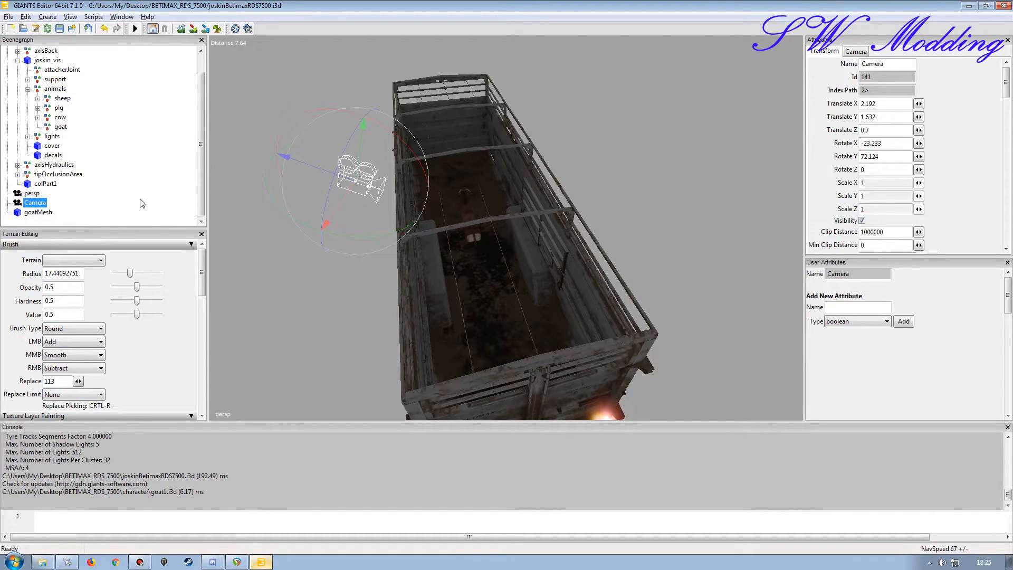
key("Delete")
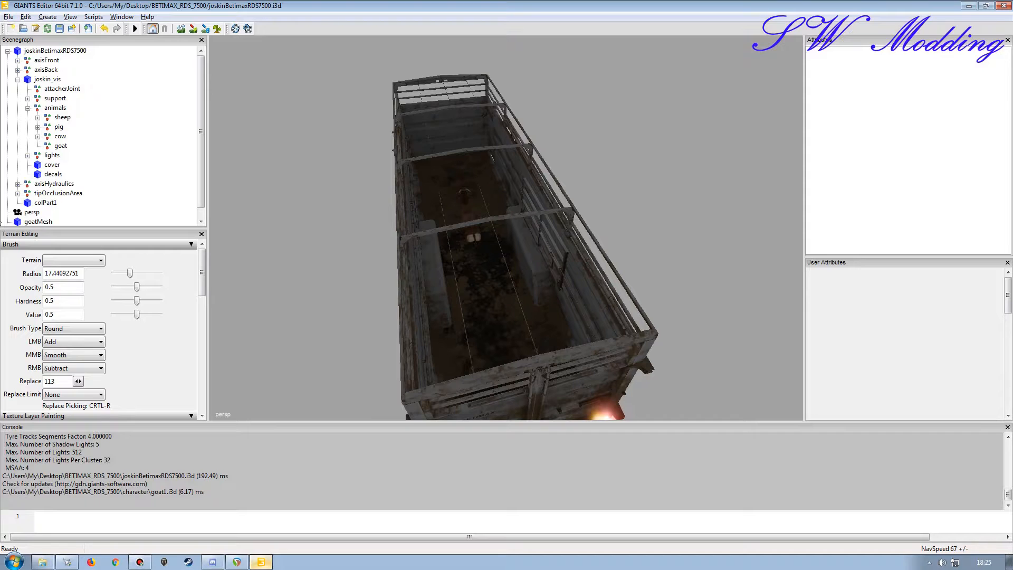
left_click(31, 213)
left_click(91, 215)
Step: Examine the goatMesh in the trailer and compare its transform values with those of animals, joskin_vis and joskinBetimaxRDS7500
left_click(39, 222)
left_click_drag(373, 288, 356, 276, "alt")
scroll(386, 255, "down", 6)
scroll(379, 243, "up", 8)
scroll(361, 264, "down", 4)
left_click(38, 211)
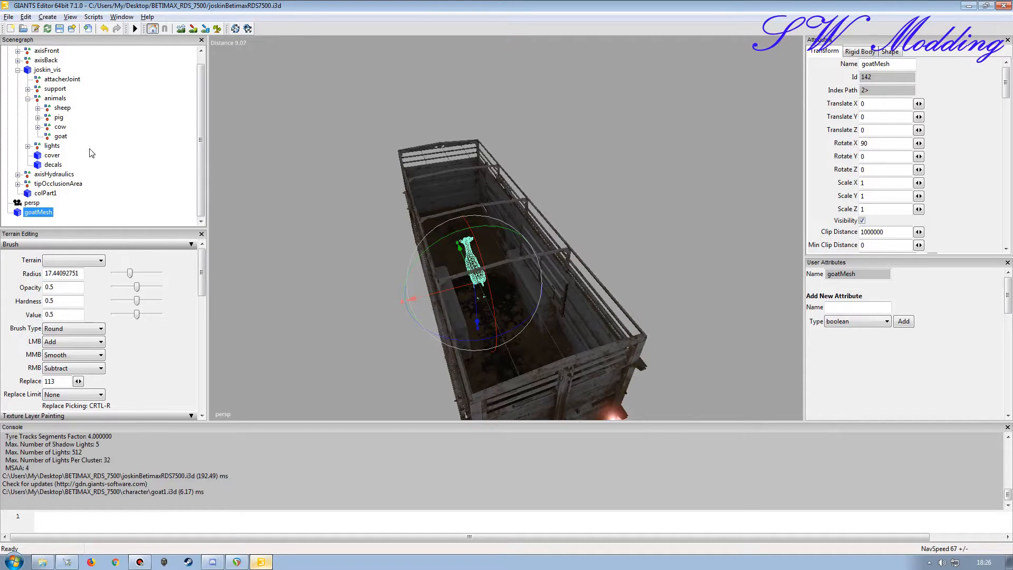
left_click(54, 99)
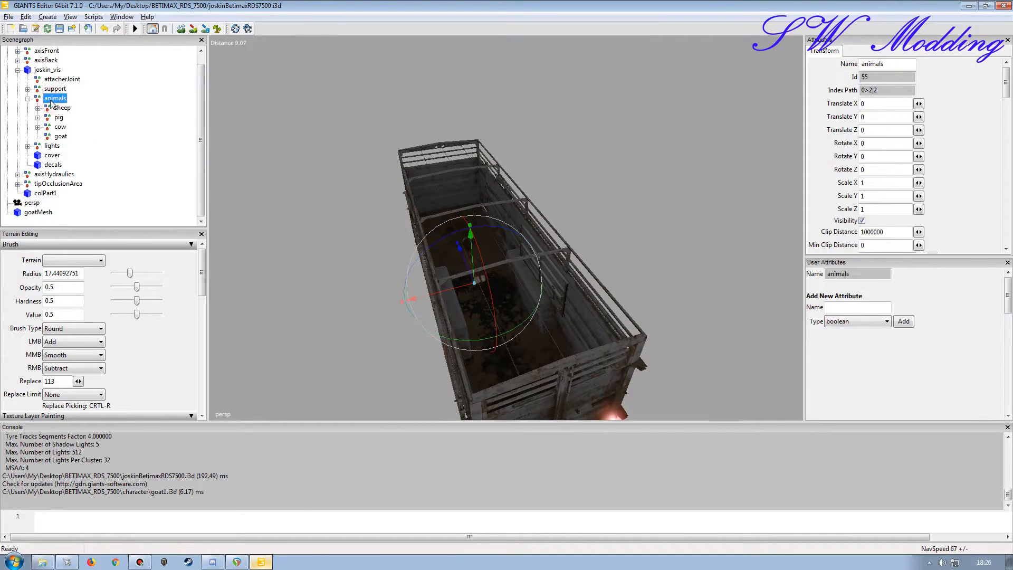
left_click(47, 70)
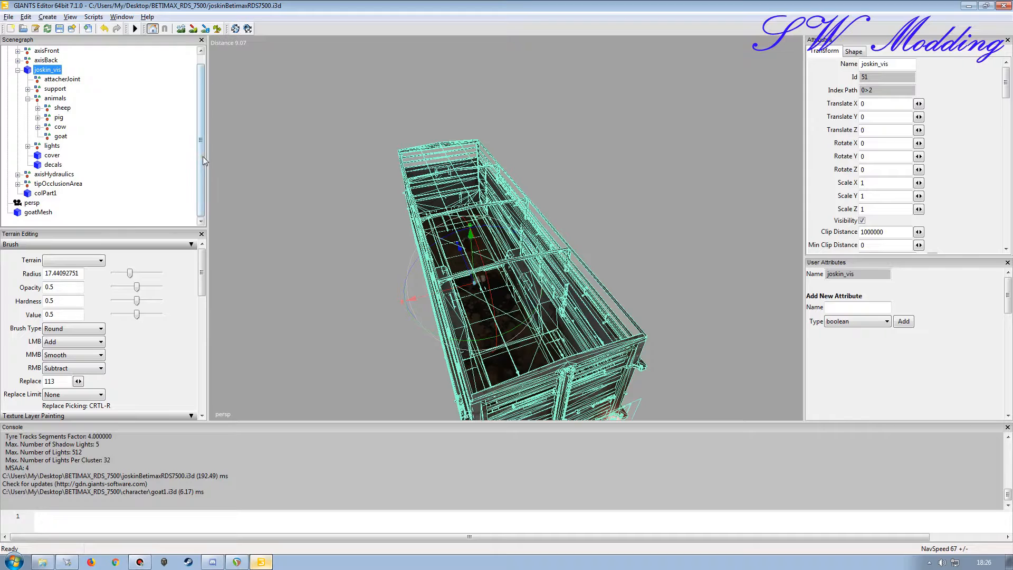
left_click_drag(202, 157, 203, 147)
left_click(55, 50)
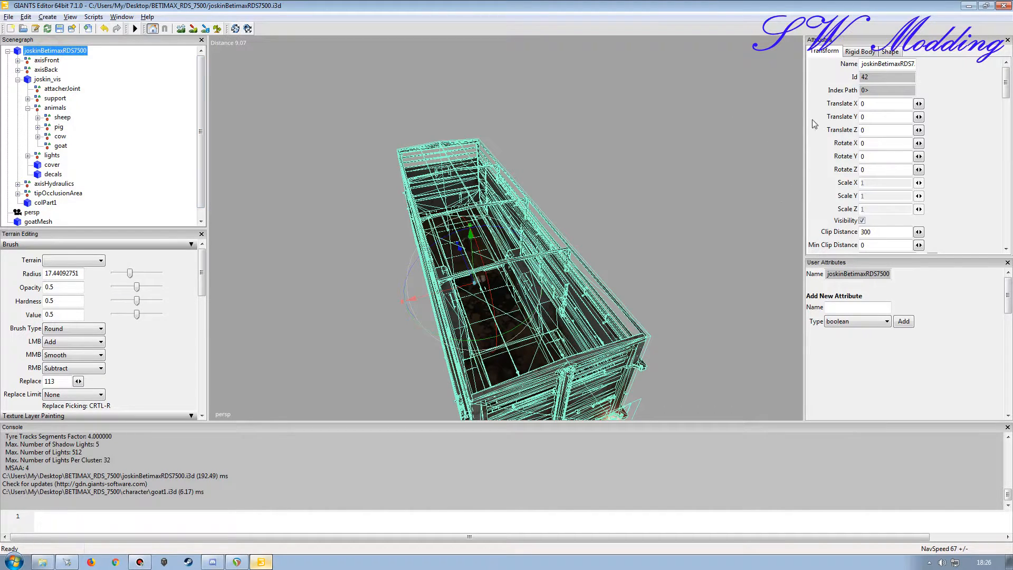
Step: Close the Terrain Editing panel to enlarge the Scenegraph, and select goatMesh
left_click_drag(201, 106, 201, 151)
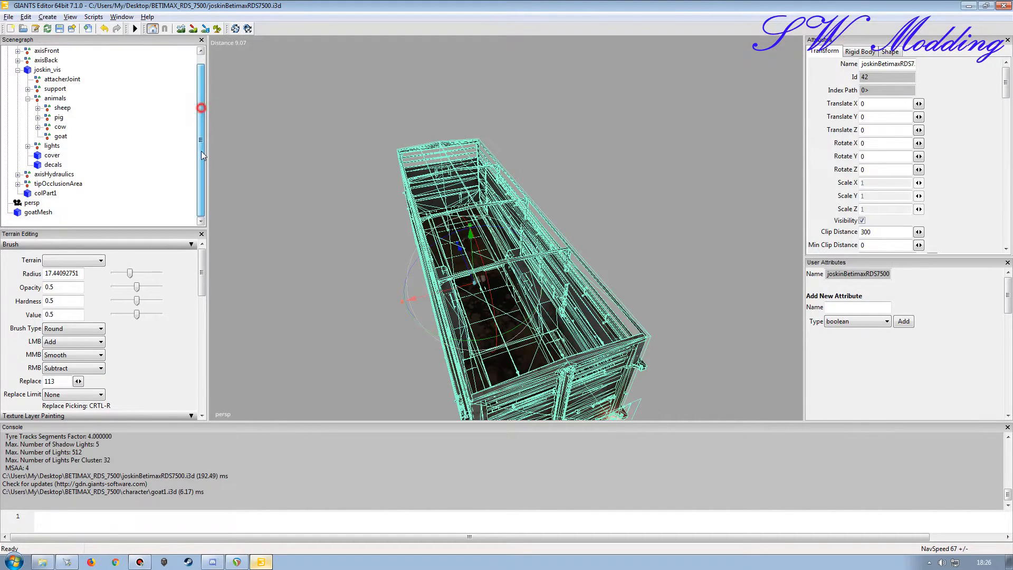
left_click(201, 234)
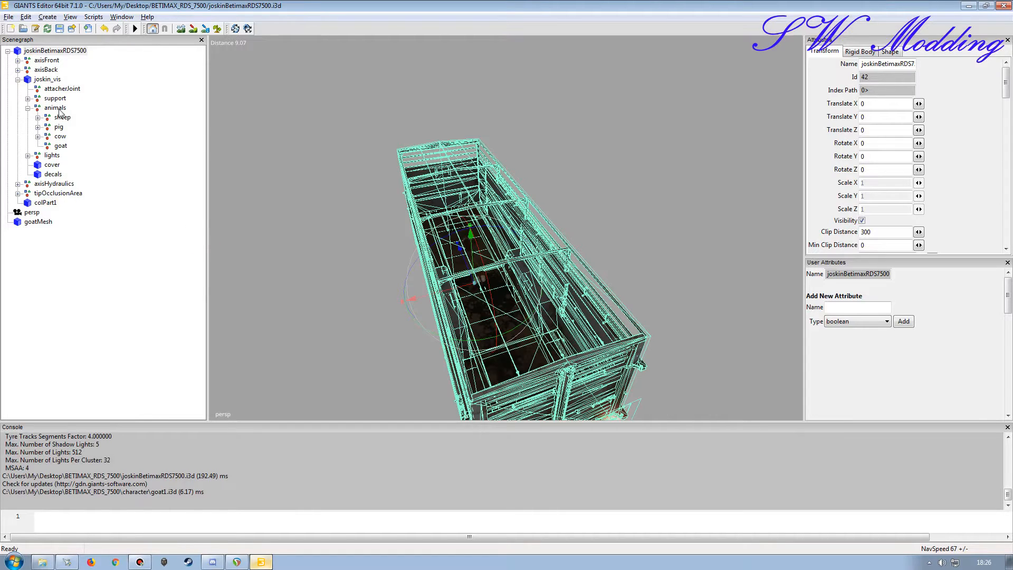
left_click(111, 277)
left_click(38, 221)
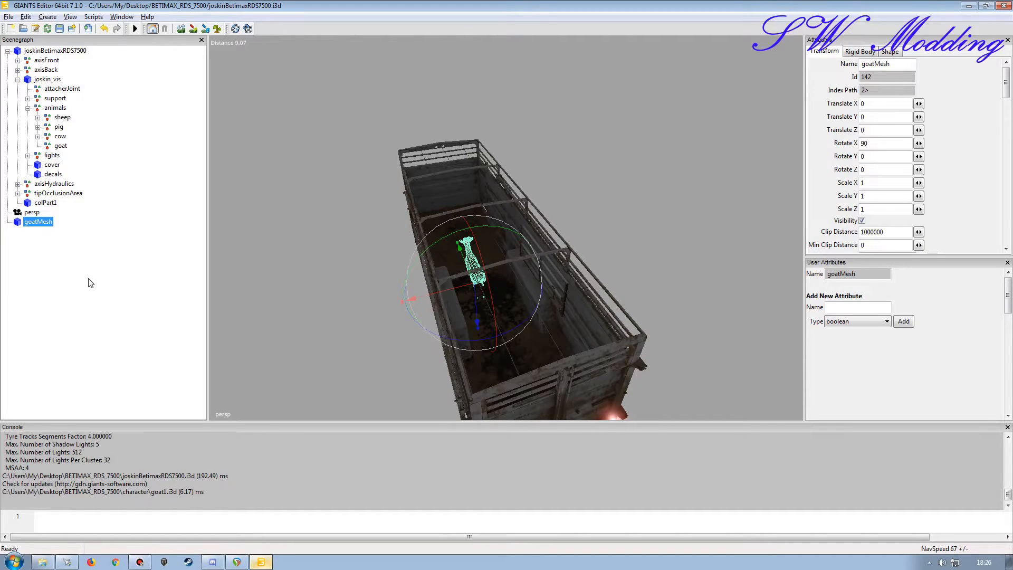
Step: Move goatMesh from the scene root into the goat group under animals
key("Delete")
left_click(61, 147)
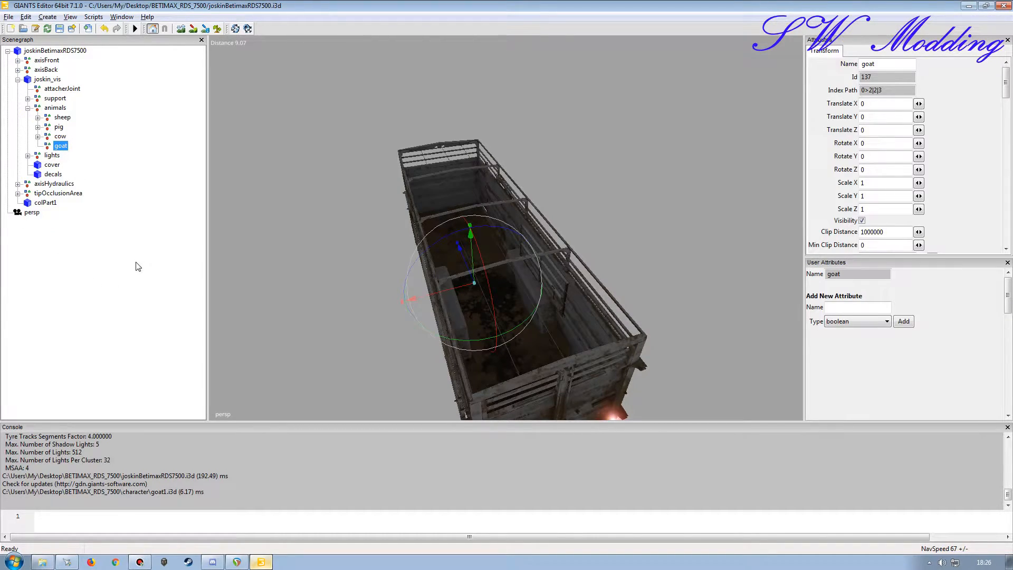
key("ctrl+z")
left_click(61, 146)
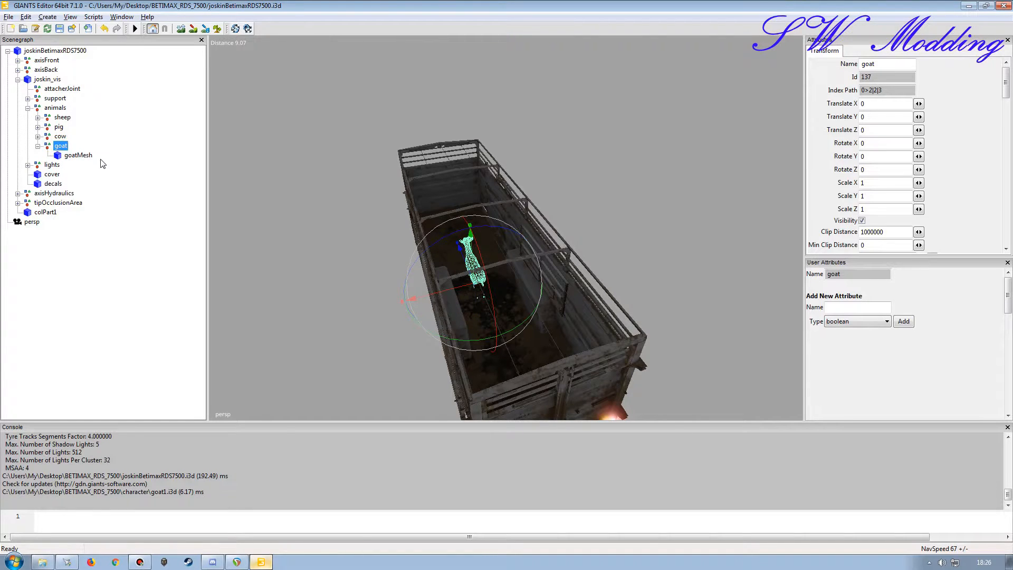
Step: Raise goatMesh inside the trailer to about 0.817 on the Y axis
left_click(78, 155)
right_click_drag(408, 330, 390, 325)
left_click_drag(390, 321, 541, 188, "alt")
scroll(494, 294, "up", 6)
scroll(460, 313, "down", 6)
scroll(417, 306, "up", 5)
scroll(455, 292, "down", 6)
scroll(450, 293, "up", 6)
mouse_move(448, 256)
left_mouse_down("alt")
mouse_move(489, 271)
mouse_move(457, 281)
mouse_move(441, 256)
mouse_move(453, 242)
left_mouse_up("alt")
scroll(486, 275, "down", 6)
scroll(455, 269, "up", 5)
scroll(438, 253, "up", 6)
scroll(453, 245, "down", 5)
scroll(441, 260, "up", 4)
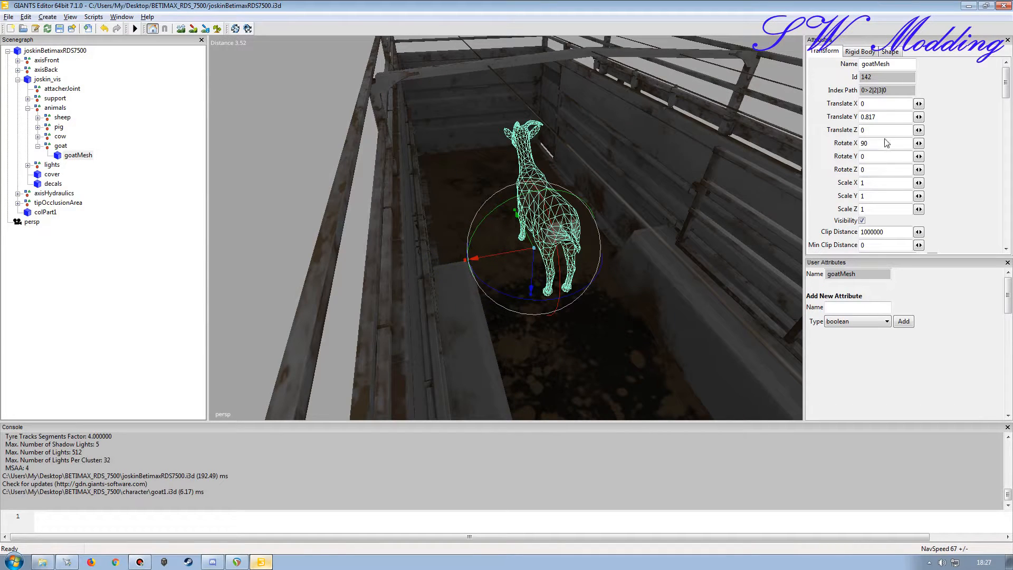
Step: Reset the Translate Y value of goatMesh to 0
double_click(876, 116)
type("0")
key("Return")
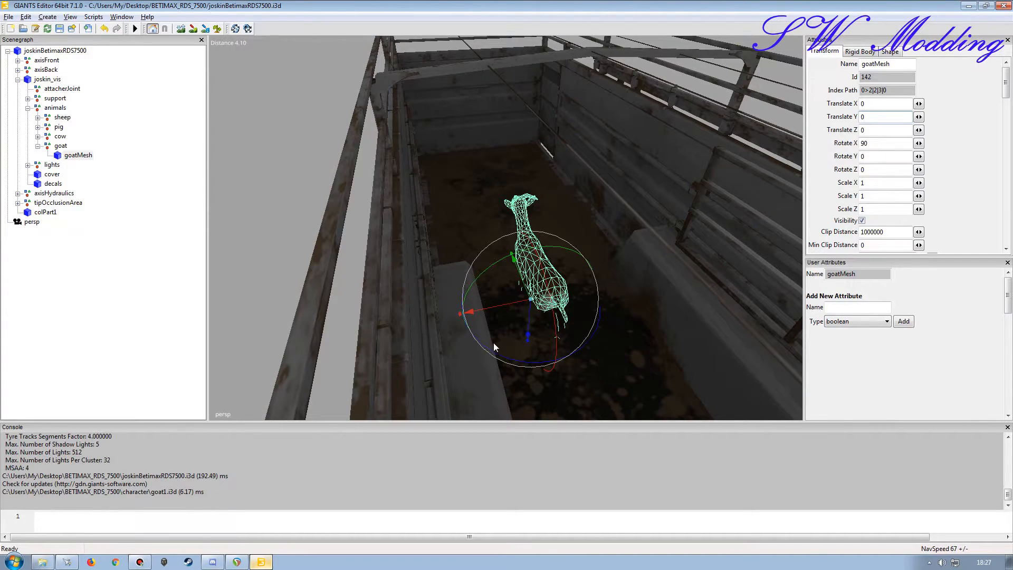
Step: Freeze the translation and rotation of goatMesh in the goat group
left_click(60, 146)
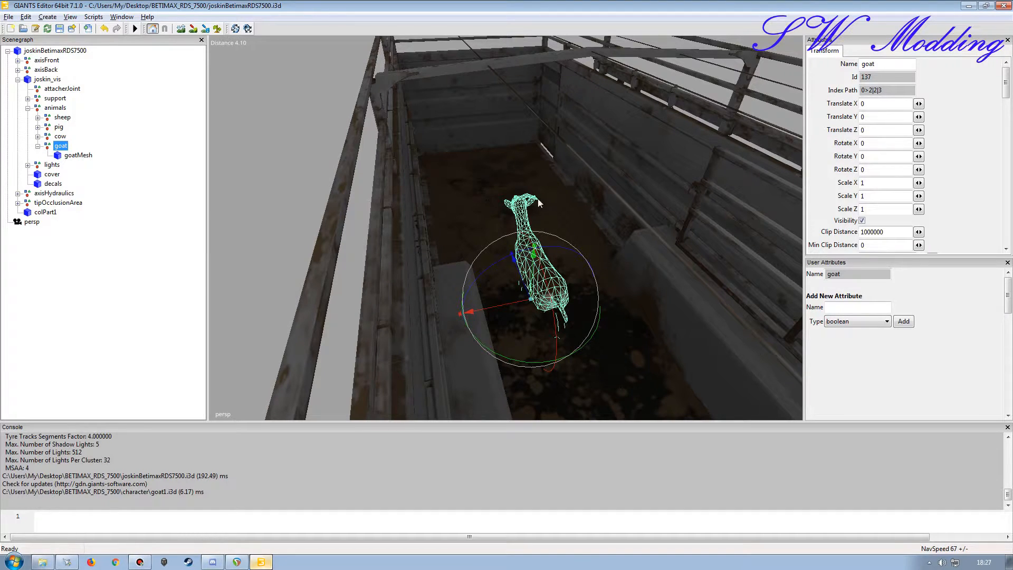
left_click_drag(524, 322, 547, 290, "alt")
scroll(543, 299, "down", 8)
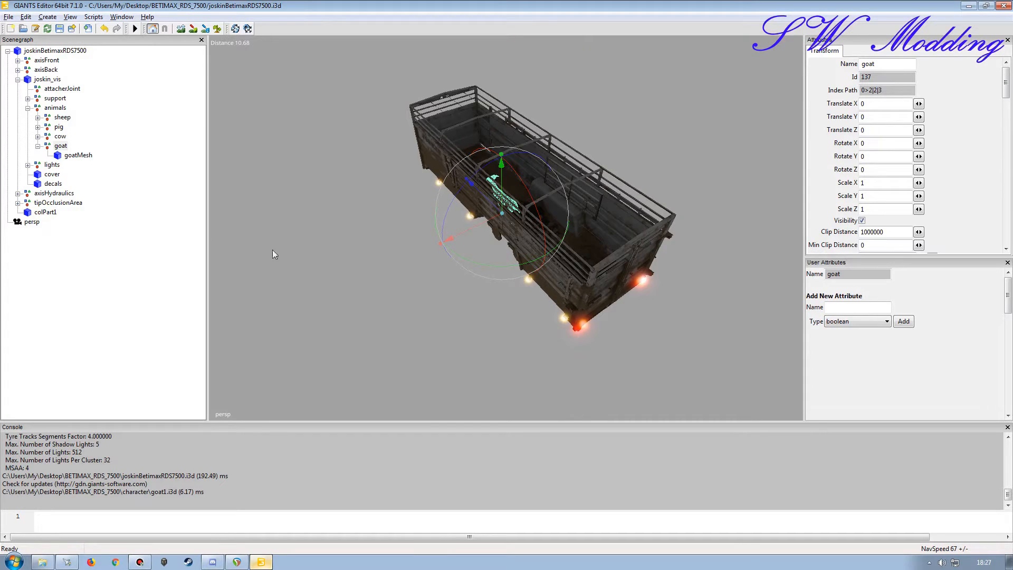
left_click(91, 155)
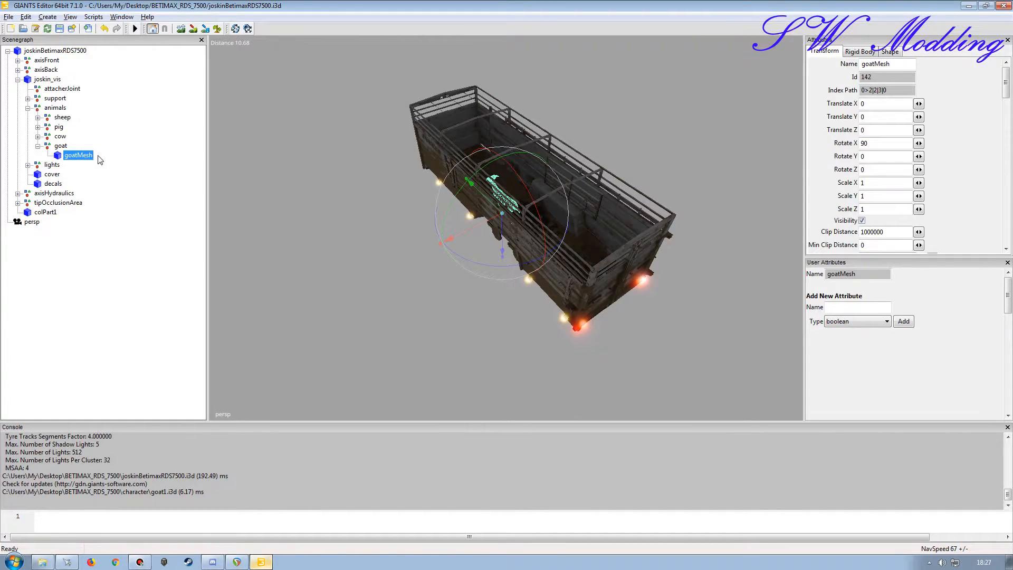
left_click(25, 17)
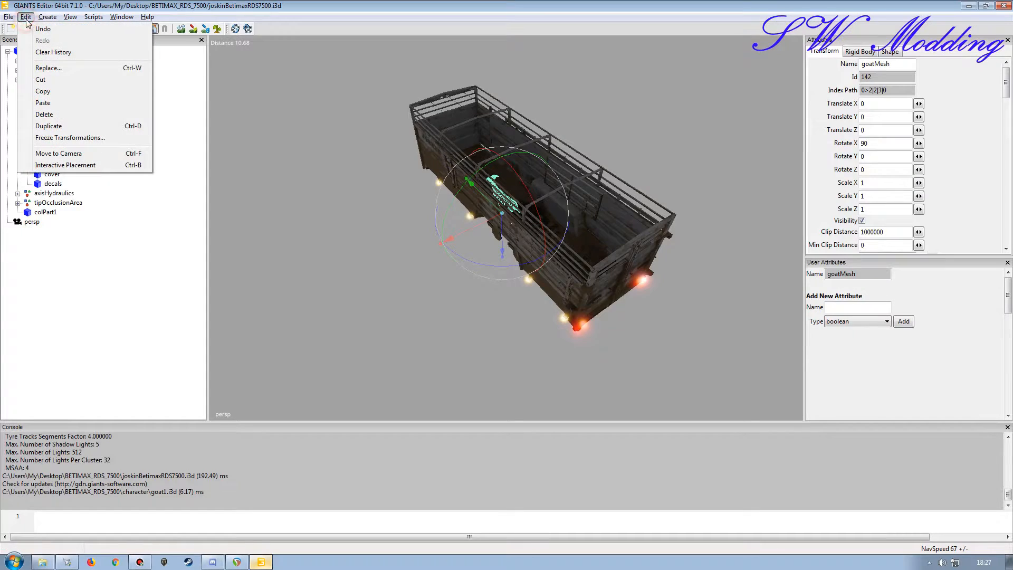
left_click(58, 139)
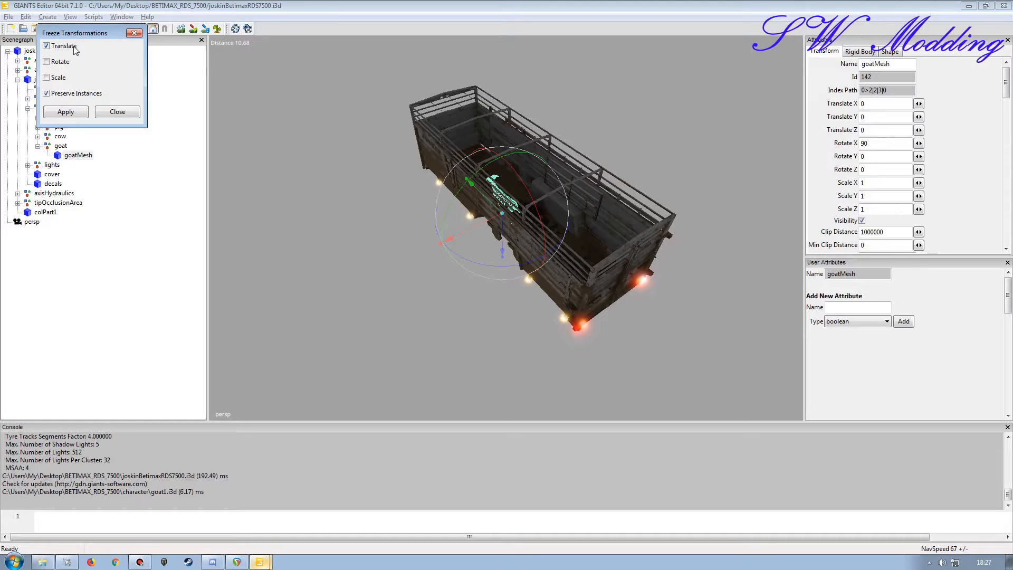
left_click(55, 79)
left_click(53, 62)
left_click(52, 76)
left_click(66, 112)
left_click(117, 112)
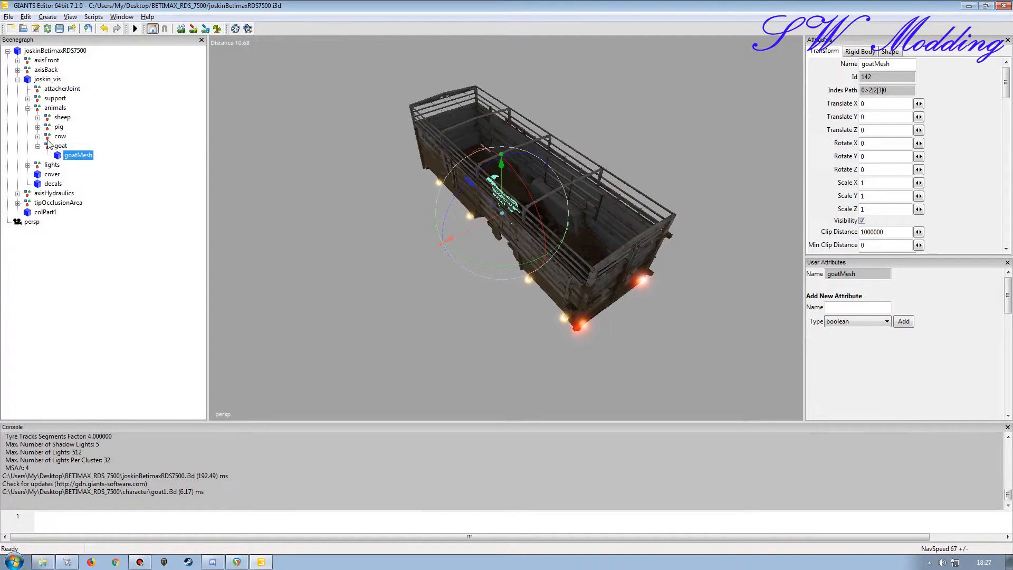
Step: Examine the positions of the cow nodes in the cow group as a placement reference
left_click(37, 136)
left_click(38, 136)
left_click(37, 136)
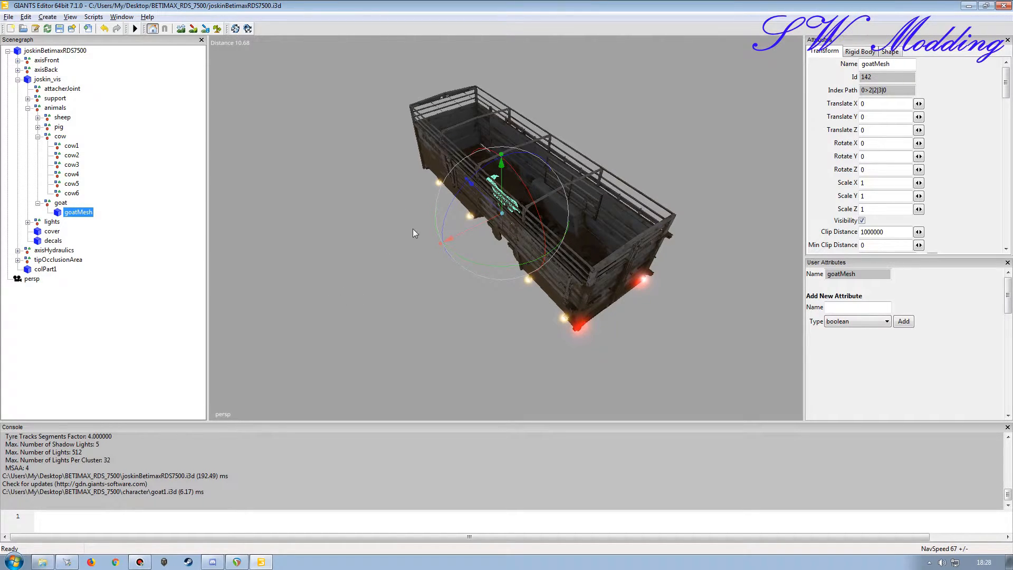
left_click(73, 194)
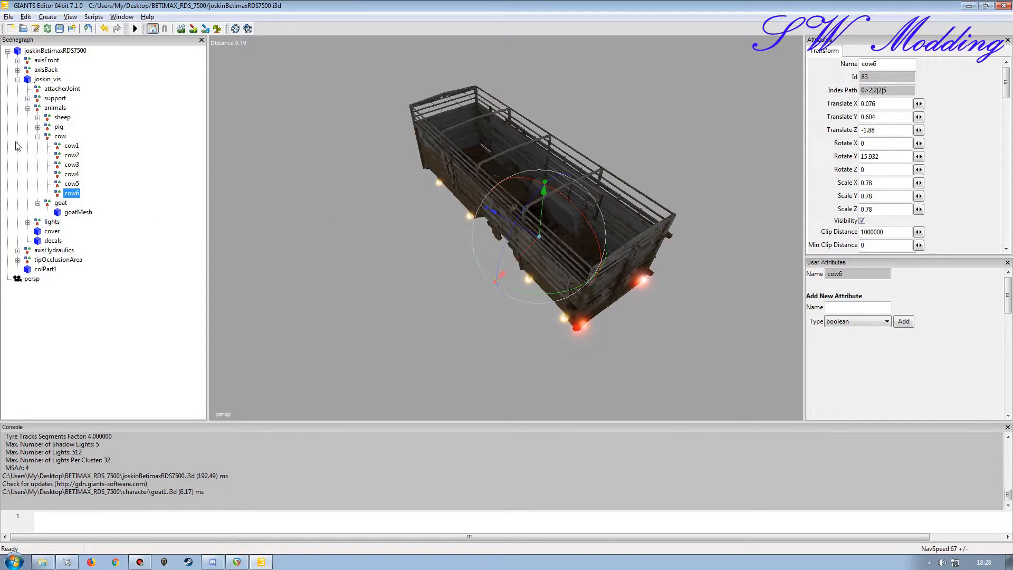
left_click(72, 183)
left_click(72, 174)
left_click(72, 155)
left_click(71, 145)
left_click(38, 136)
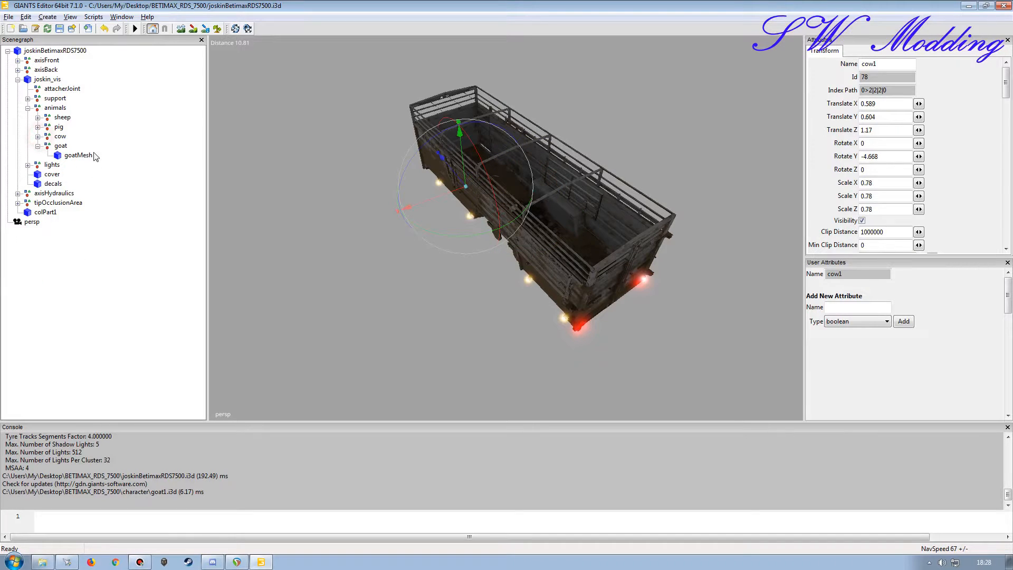
Step: Raise goatMesh to 0.604 on the Y axis so it stands on the trailer floor
left_click(78, 154)
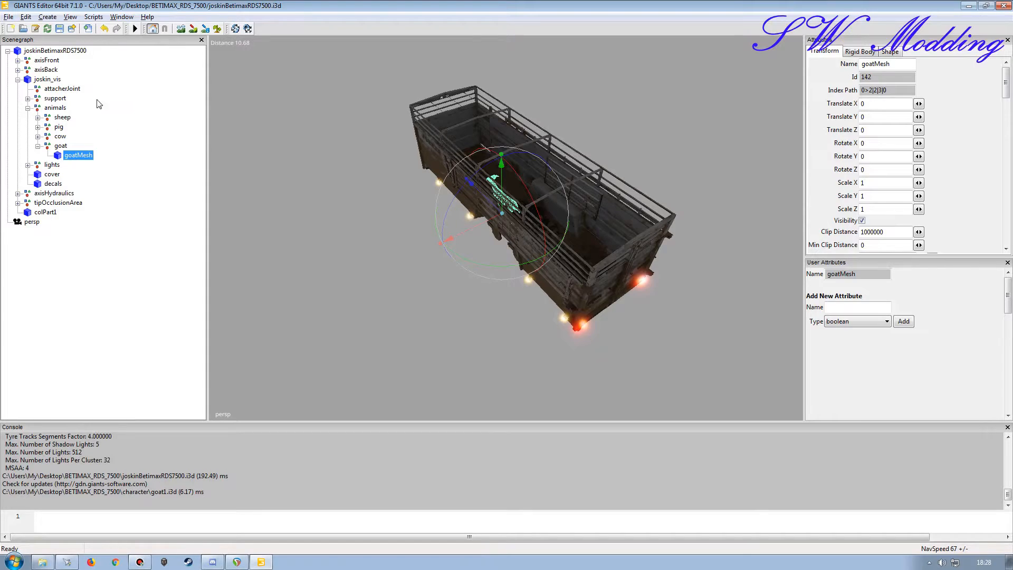
left_click_drag(450, 265, 478, 273, "alt")
right_click_drag(478, 273, 449, 218, "alt")
left_click_drag(449, 218, 483, 230, "alt")
right_click_drag(483, 230, 492, 218, "alt")
left_click_drag(492, 218, 462, 259, "alt")
right_click_drag(461, 259, 452, 253, "alt")
left_click_drag(451, 252, 454, 274, "alt")
right_click_drag(455, 274, 452, 251, "alt")
mouse_move(452, 251)
left_mouse_down("alt")
mouse_move(473, 216)
mouse_move(458, 233)
left_mouse_up("alt")
right_click_drag(458, 232, 458, 236, "alt")
left_click_drag(530, 237, 543, 112)
Step: Move goatMesh toward the front of the trailer, to about 2.089 on the Z axis
left_click_drag(537, 161, 512, 198, "alt")
right_click_drag(512, 198, 486, 233, "alt")
left_click_drag(486, 234, 484, 169, "alt")
right_click_drag(482, 172, 514, 205, "alt")
left_click_drag(514, 204, 502, 61, "alt")
scroll(502, 64, "down", 6)
middle_click_drag(498, 68, 501, 145, "alt")
right_click_drag(501, 145, 504, 193, "alt")
left_click_drag(504, 193, 585, 142, "alt")
right_click_drag(565, 158, 534, 159, "alt")
left_click_drag(534, 158, 523, 179, "alt")
right_click_drag(522, 179, 508, 196, "alt")
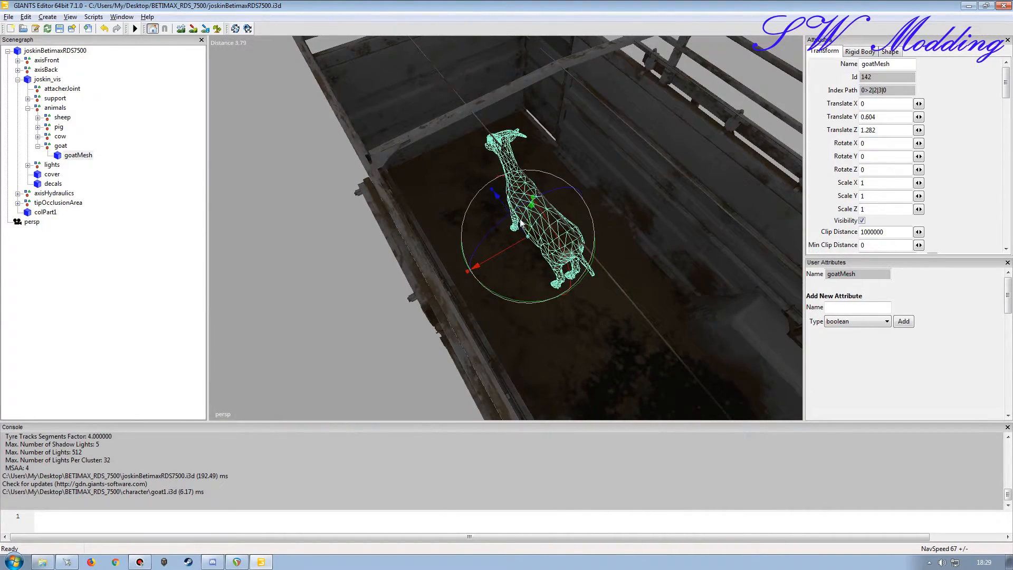
left_click_drag(508, 199, 463, 156)
left_click_drag(452, 201, 420, 140, "alt")
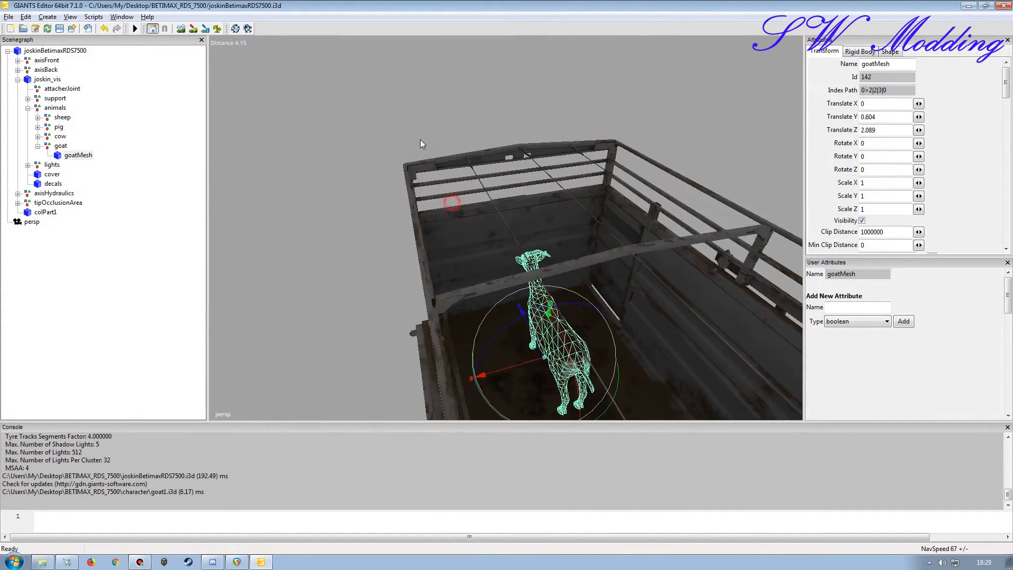
Step: Shift the goat sideways to about 0.456 on the X axis, off the trailer's centre line
scroll(419, 139, "up", 3)
left_click_drag(423, 213, 471, 215, "alt")
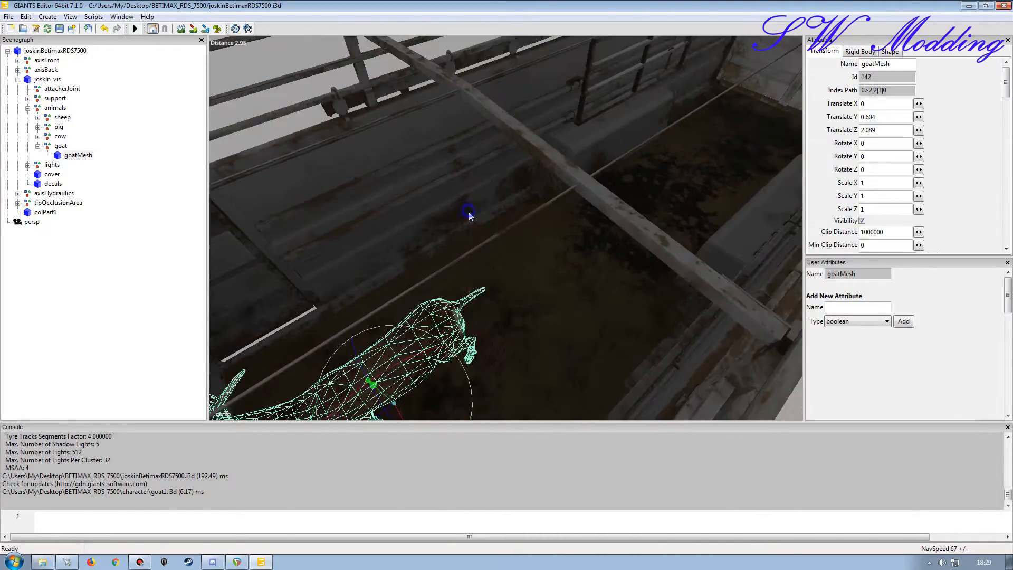
right_click_drag(470, 215, 385, 234, "alt")
left_click_drag(384, 233, 484, 245, "alt")
right_click_drag(484, 244, 436, 259, "alt")
mouse_move(520, 217)
left_mouse_down()
mouse_move(489, 264)
mouse_move(463, 205)
mouse_move(509, 221)
left_mouse_up()
right_click_drag(509, 220, 442, 232, "alt")
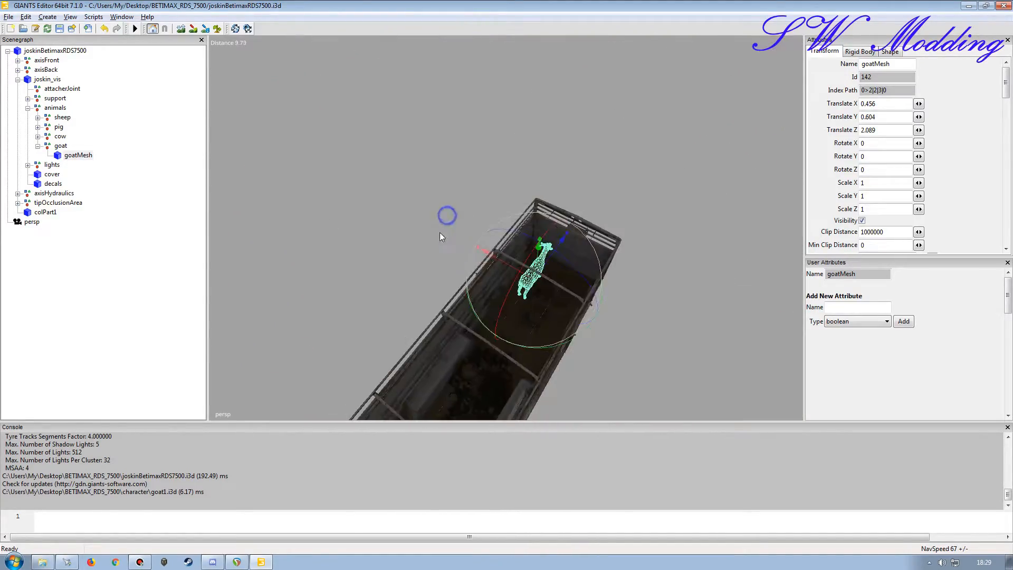
Step: Duplicate the front goat and move the copy across the trailer to about -0.411 on the X axis
left_click_drag(441, 232, 495, 254, "alt")
right_click_drag(495, 254, 499, 248, "alt")
left_click_drag(499, 242, 424, 221, "alt")
right_click_drag(424, 222, 456, 227, "alt")
scroll(458, 227, "down", 3)
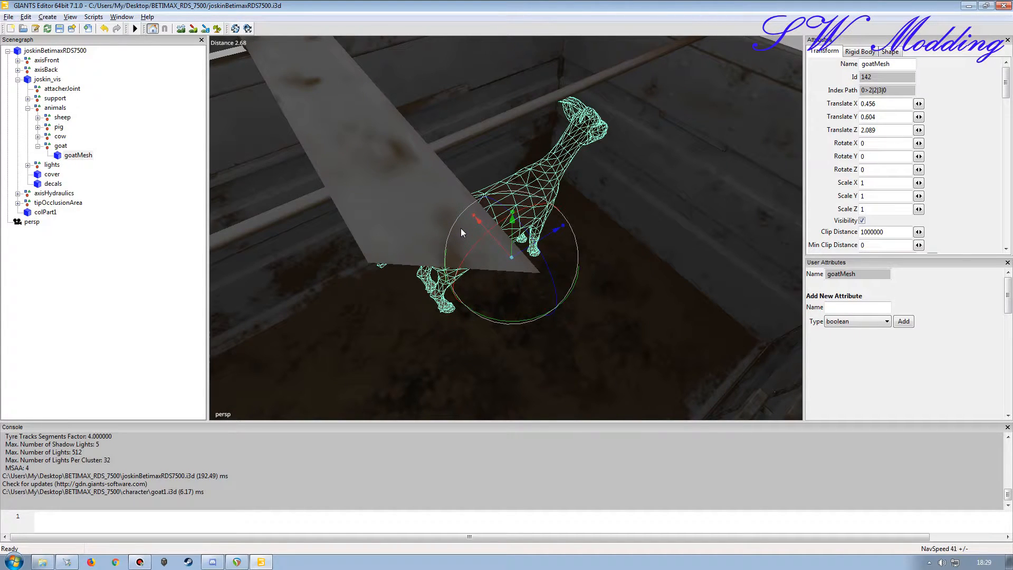
key("minus")
right_click_drag(579, 256, 587, 229, "alt")
left_click_drag(587, 230, 506, 255, "alt")
left_click(74, 156)
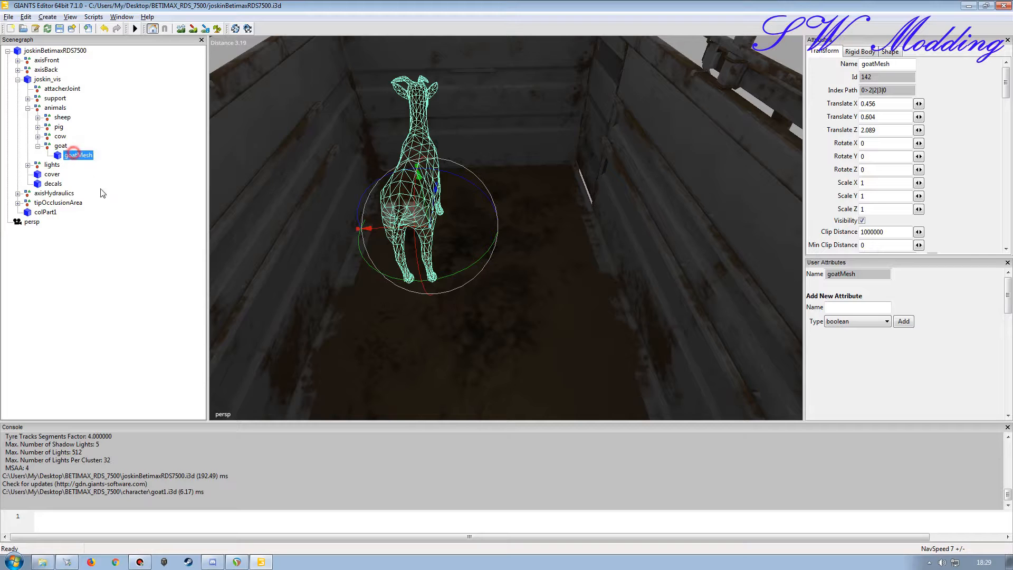
key("ctrl+d")
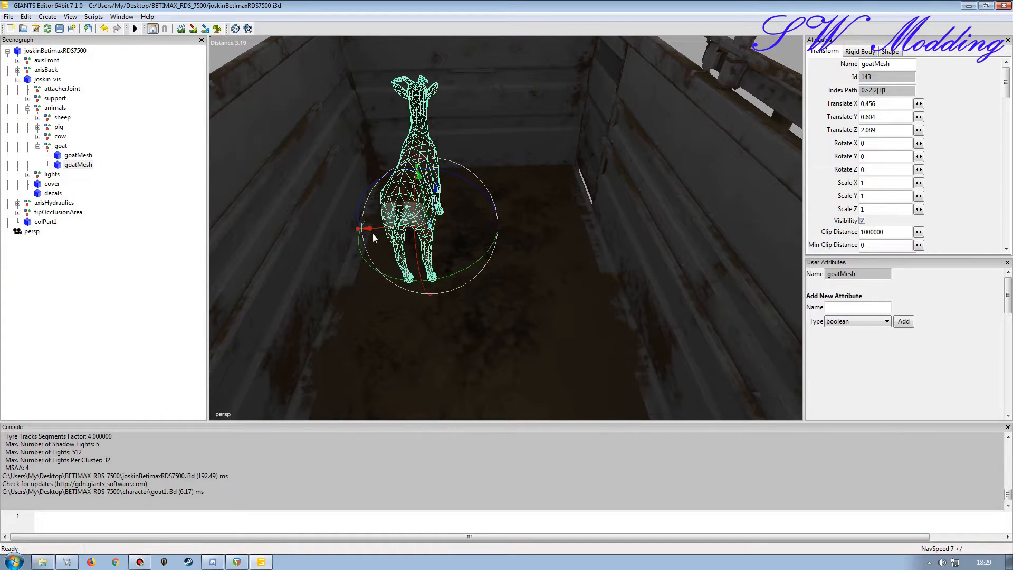
left_click_drag(379, 229, 496, 229)
Step: Duplicate the goat twice to form a second pair at about Z 0.374, moving the second copy across to about X 0.486
left_click_drag(457, 267, 420, 249, "alt")
right_click_drag(420, 249, 421, 244, "alt")
left_click_drag(420, 246, 425, 312, "alt")
key("ctrl+d")
left_click_drag(335, 184, 480, 194)
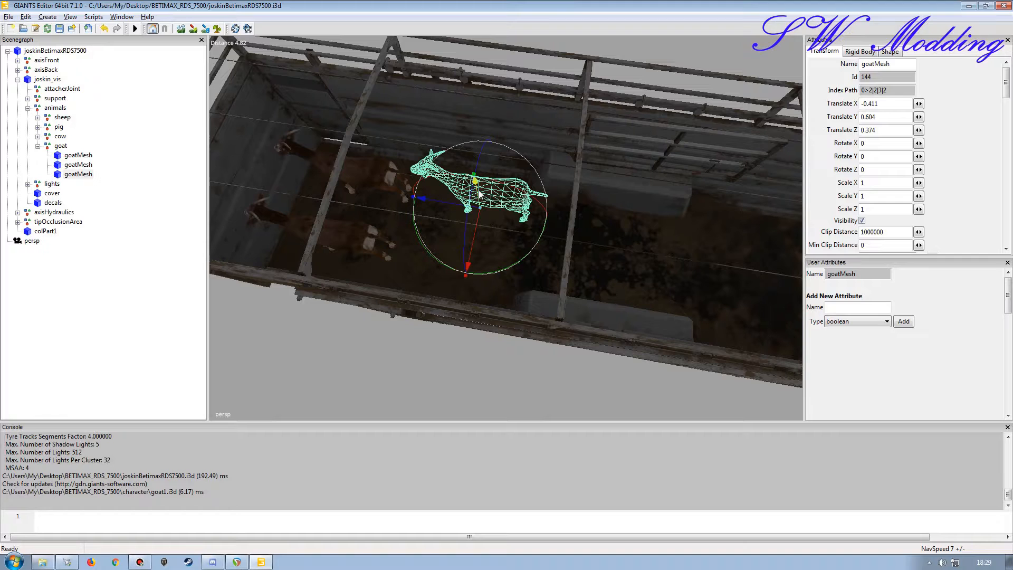
key("ctrl+d")
left_click_drag(468, 261, 462, 299)
Step: Duplicate the goat twice to form a third pair at about Z -1.397, moving the second copy across the trailer
key("ctrl+d")
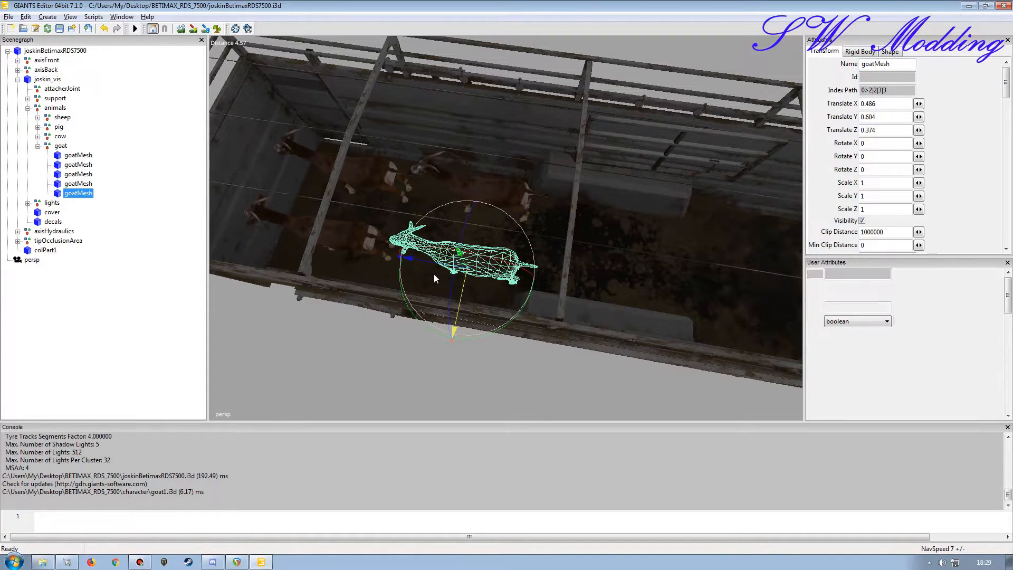
left_click_drag(433, 260, 595, 264)
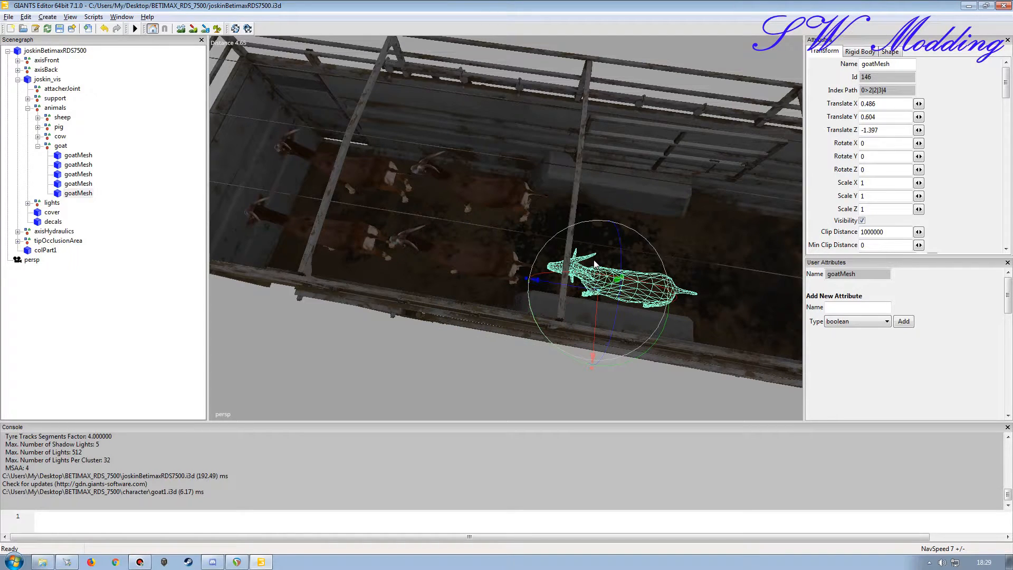
key("ctrl+d")
left_click_drag(593, 317, 594, 258)
middle_click_drag(574, 280, 401, 268)
middle_click_drag(460, 157, 419, 255)
left_click_drag(494, 190, 509, 179)
Step: Shift the fifth goatMesh inward, away from the wheel arch, to about 0.369 on the X axis
left_click(84, 193)
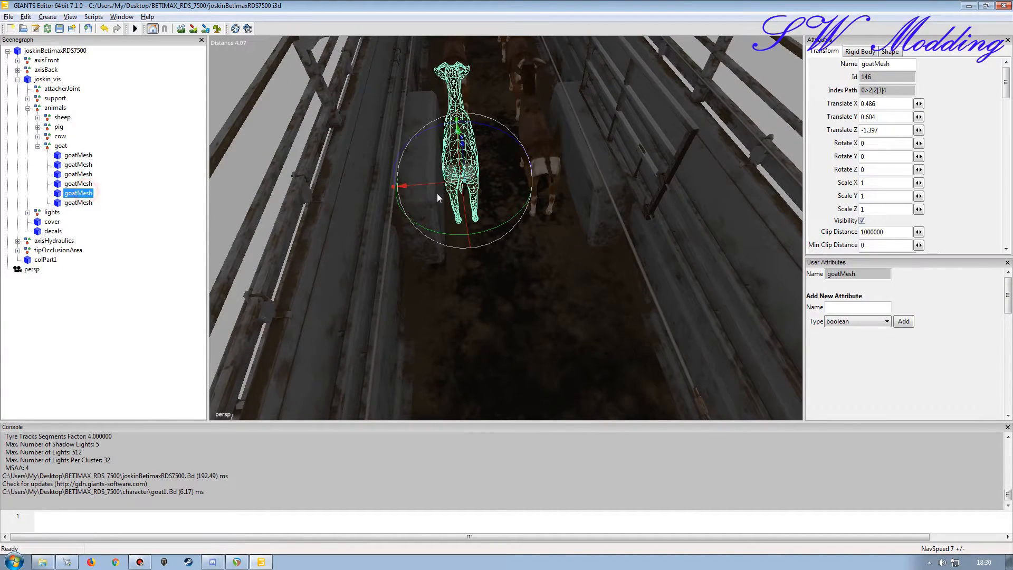
left_click_drag(436, 185, 447, 183)
middle_click_drag(448, 182, 432, 221)
left_click_drag(431, 220, 426, 217, "alt")
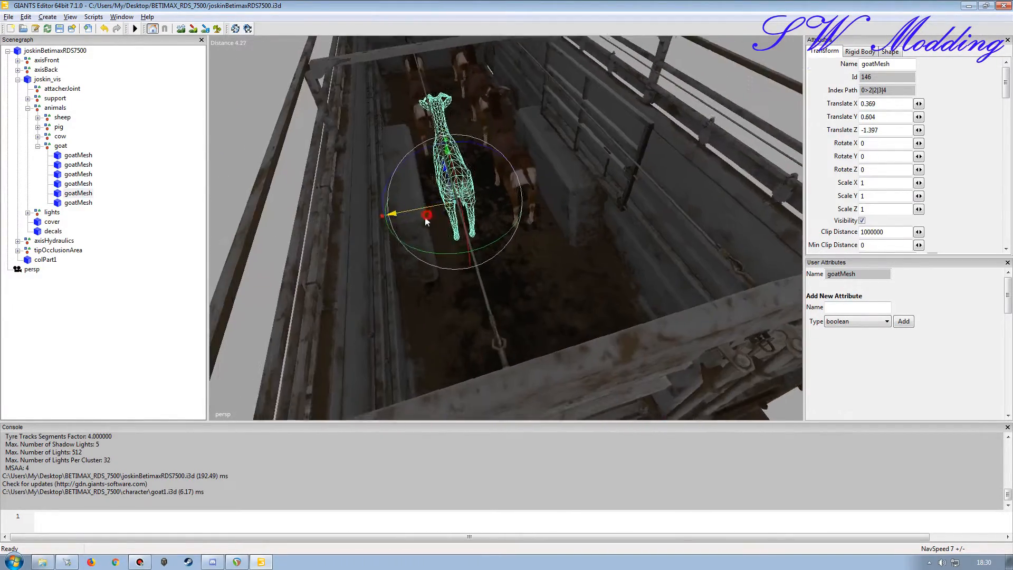
Step: Duplicate the fifth goat twice to form a rear pair at about Z -3.446, placed at about X 0.611 and X -0.364
right_click_drag(425, 217, 416, 214, "alt")
left_click_drag(416, 214, 484, 264, "alt")
right_click_drag(484, 264, 465, 265, "alt")
left_click_drag(465, 264, 443, 257, "alt")
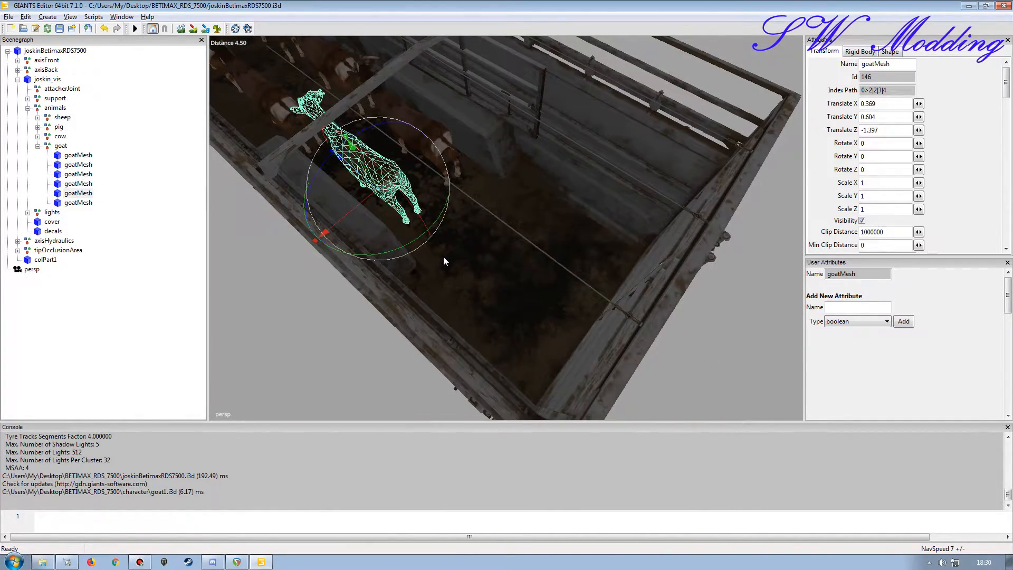
key("ctrl+d")
left_click_drag(357, 175, 515, 320)
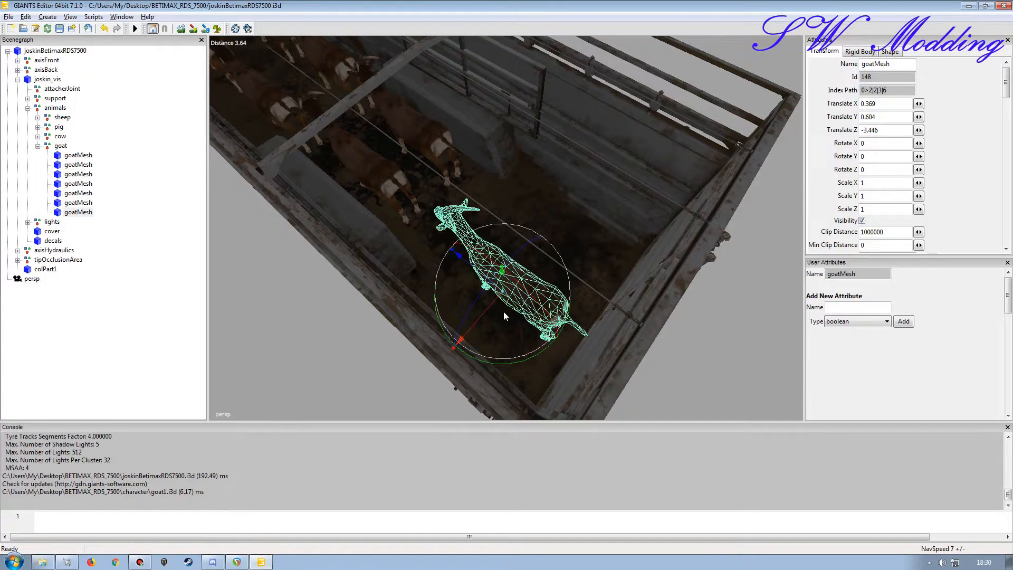
left_click_drag(493, 300, 476, 326)
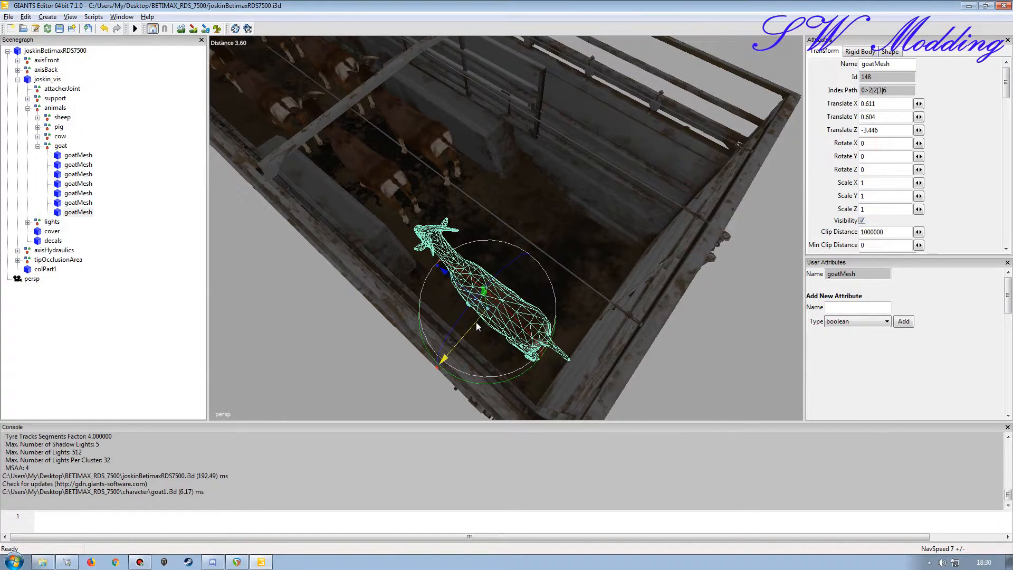
key("ctrl+d")
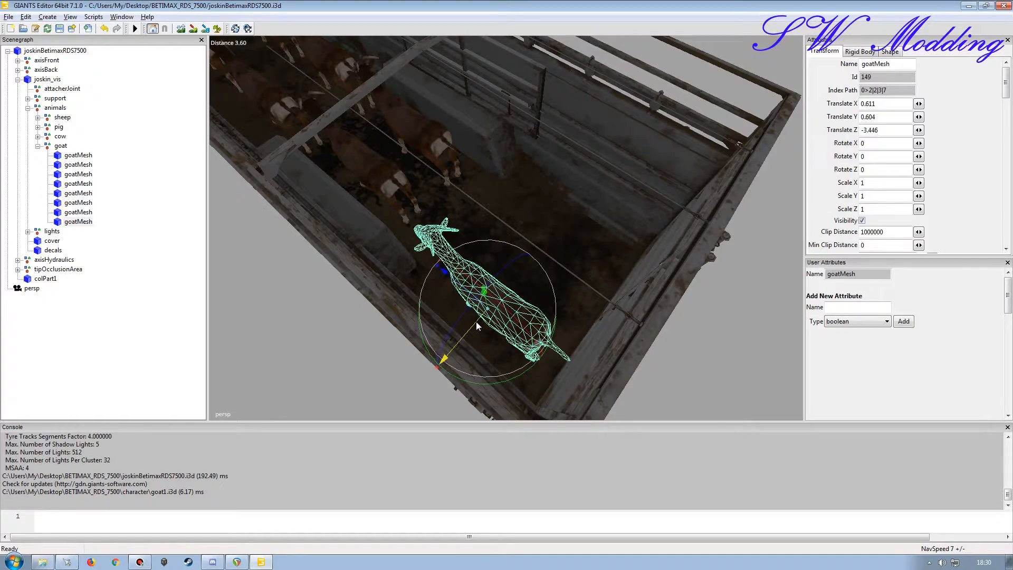
left_click_drag(474, 321, 410, 194)
Step: Deselect the goat and inspect the placement of all the goats in the trailer from several angles
left_click_drag(396, 238, 457, 243, "alt")
scroll(447, 235, "up", 3)
left_click_drag(416, 274, 468, 269, "alt")
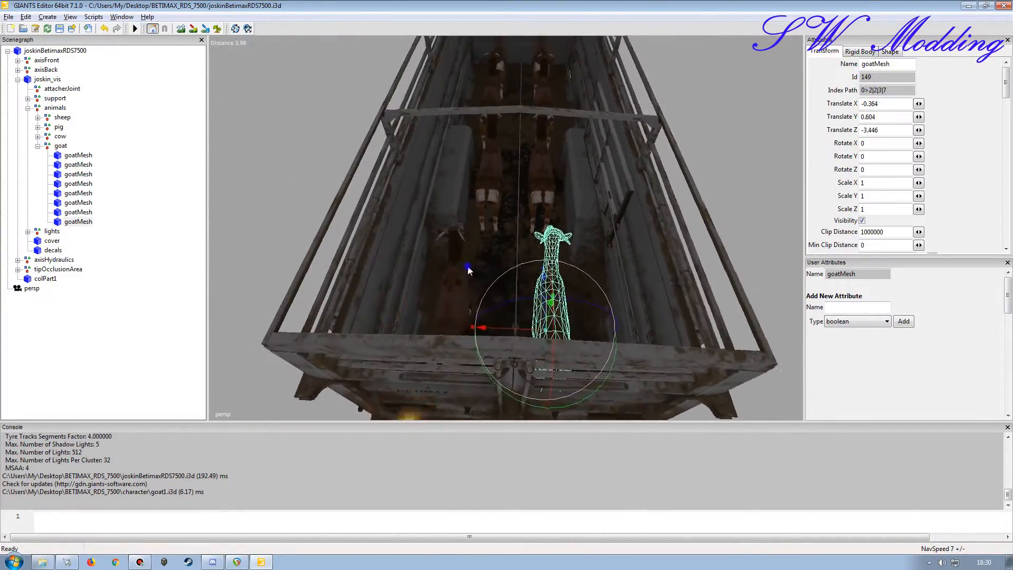
scroll(469, 258, "up", 2)
mouse_move(470, 254)
middle_mouse_down("alt")
mouse_move(470, 231)
mouse_move(470, 243)
middle_mouse_up("alt")
scroll(495, 268, "down", 4)
left_click_drag(469, 238, 446, 242, "alt")
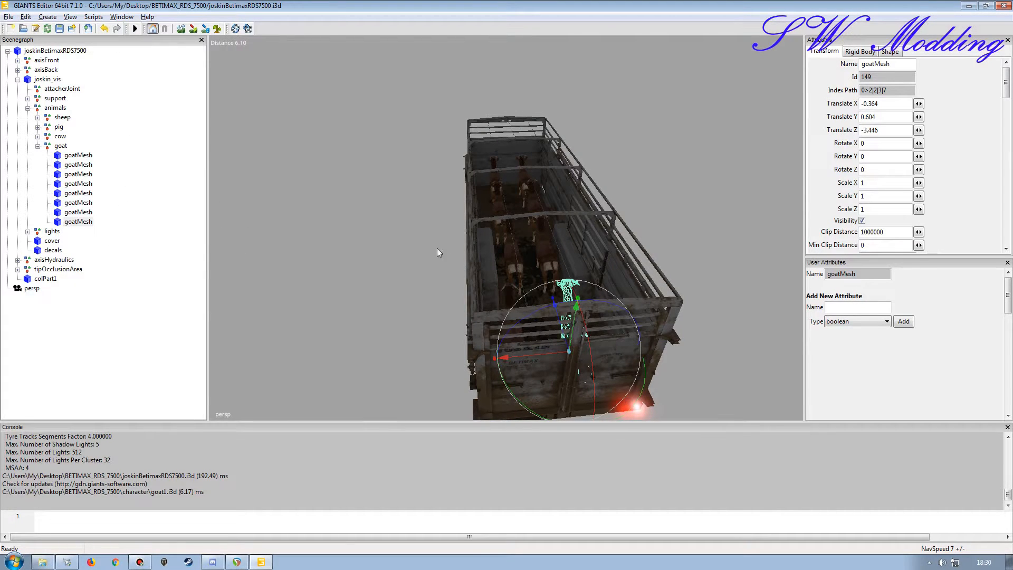
left_click_drag(381, 316, 428, 296, "alt")
scroll(414, 293, "up", 3)
right_click_drag(413, 294, 457, 312, "alt")
left_click_drag(457, 312, 575, 272, "alt")
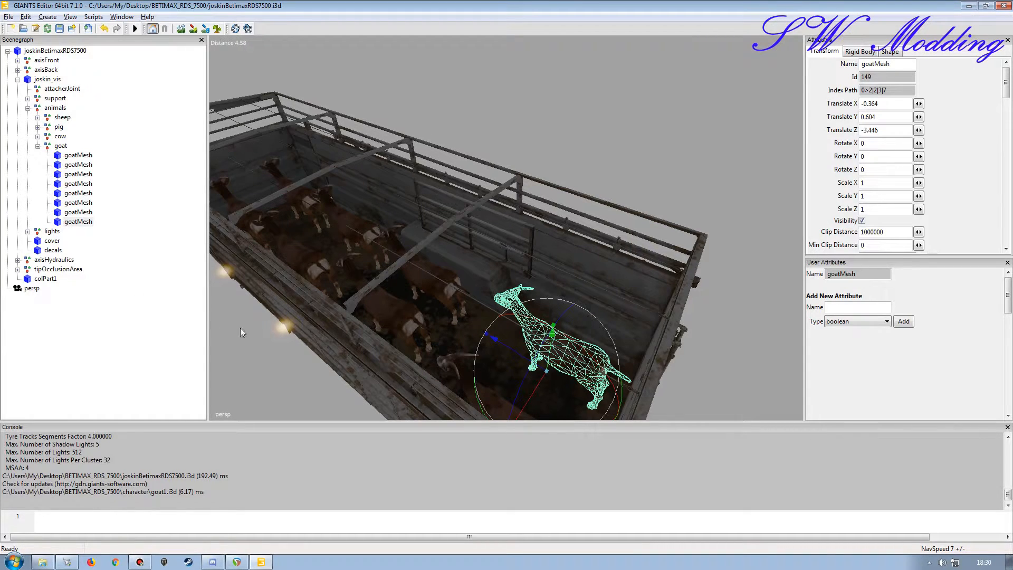
left_click_drag(506, 320, 491, 346, "alt")
left_click(130, 228)
left_click_drag(474, 256, 415, 240, "alt")
scroll(415, 222, "up", 3)
left_click_drag(416, 187, 418, 240, "alt")
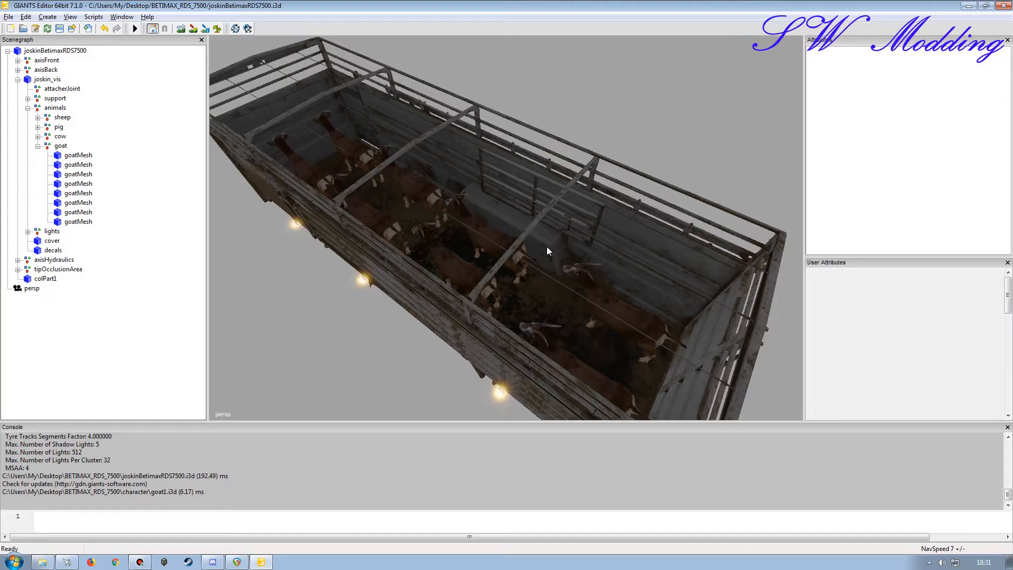
mouse_move(463, 291)
left_mouse_down("alt")
mouse_move(484, 259)
mouse_move(480, 279)
left_mouse_up("alt")
right_click_drag(484, 268, 473, 275, "alt")
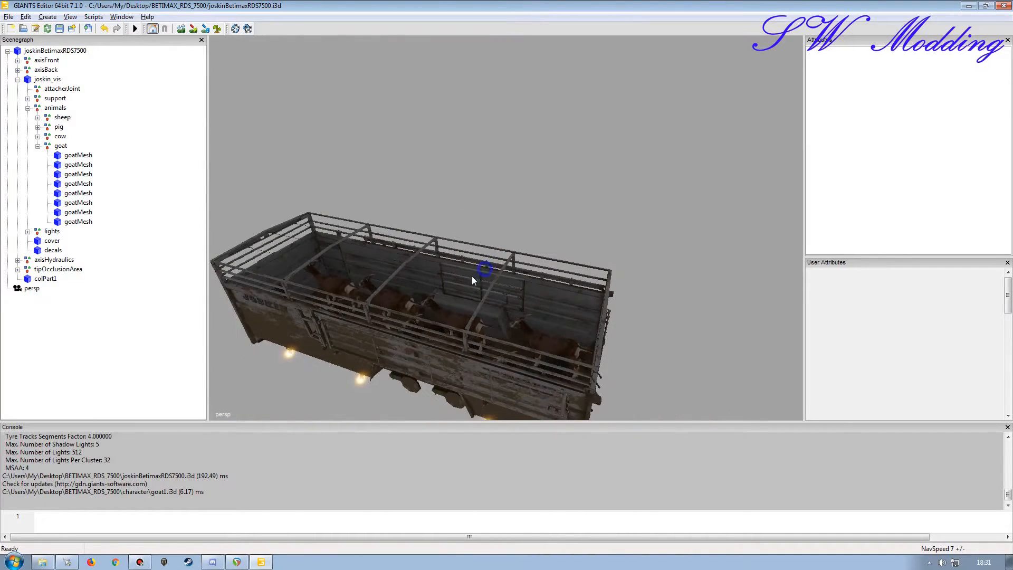
Step: Compare how the cow, pig and sheep groups are structured with the goatMesh objects in the goat group
left_click_drag(467, 282, 445, 303, "alt")
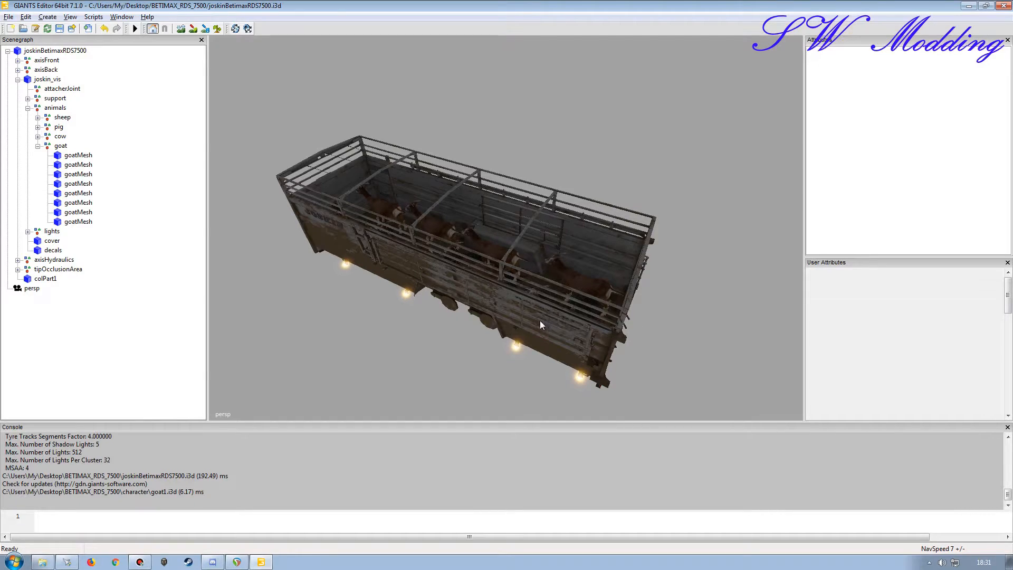
left_click_drag(521, 299, 505, 310, "alt")
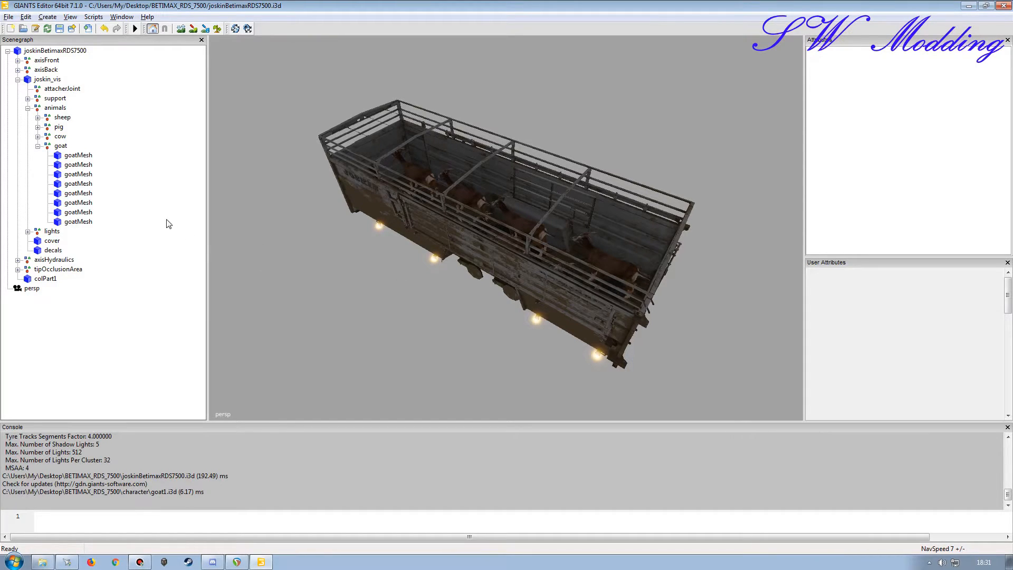
left_click(79, 155)
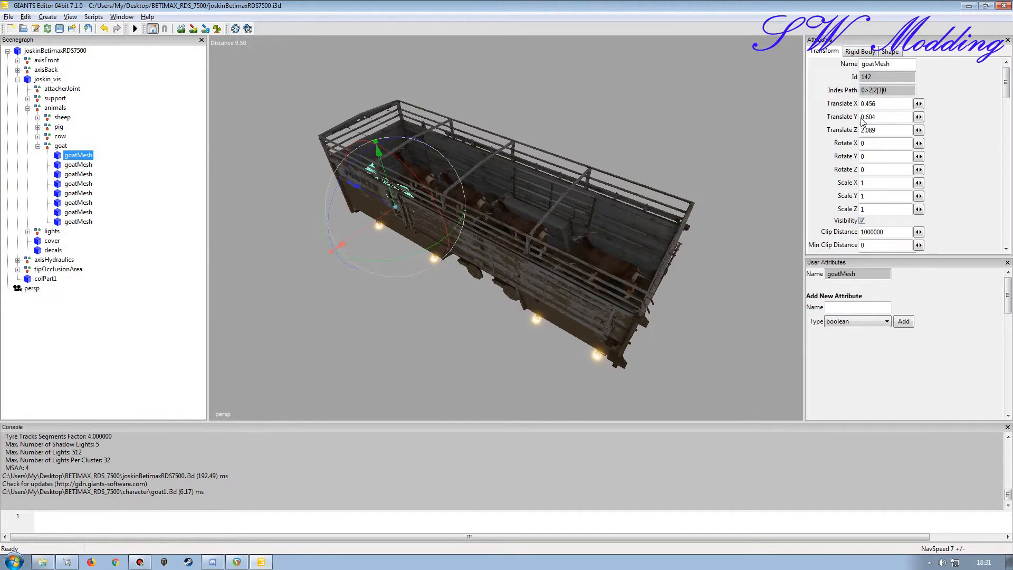
left_click(38, 136)
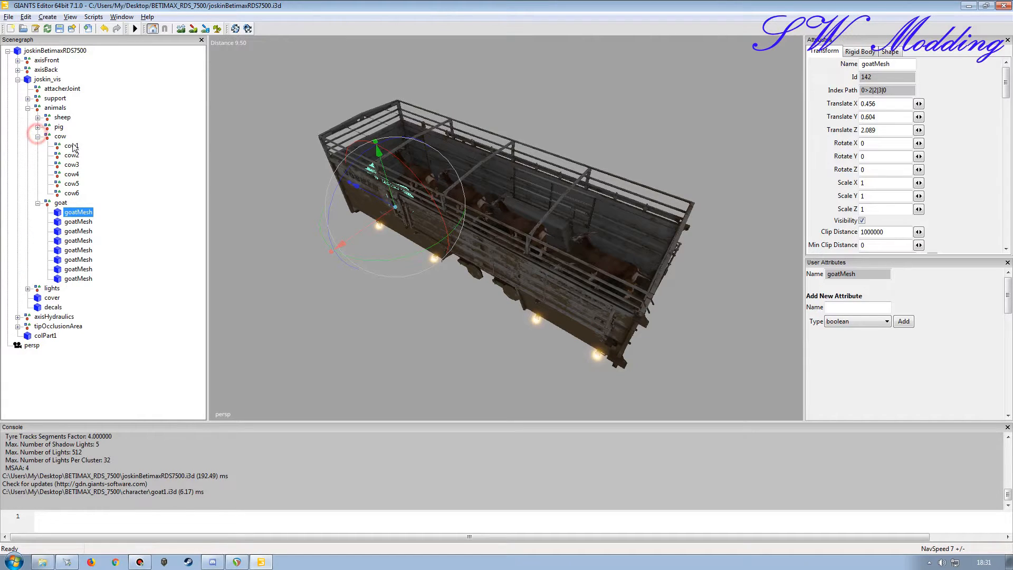
left_click(38, 128)
left_click(38, 117)
left_click(37, 117)
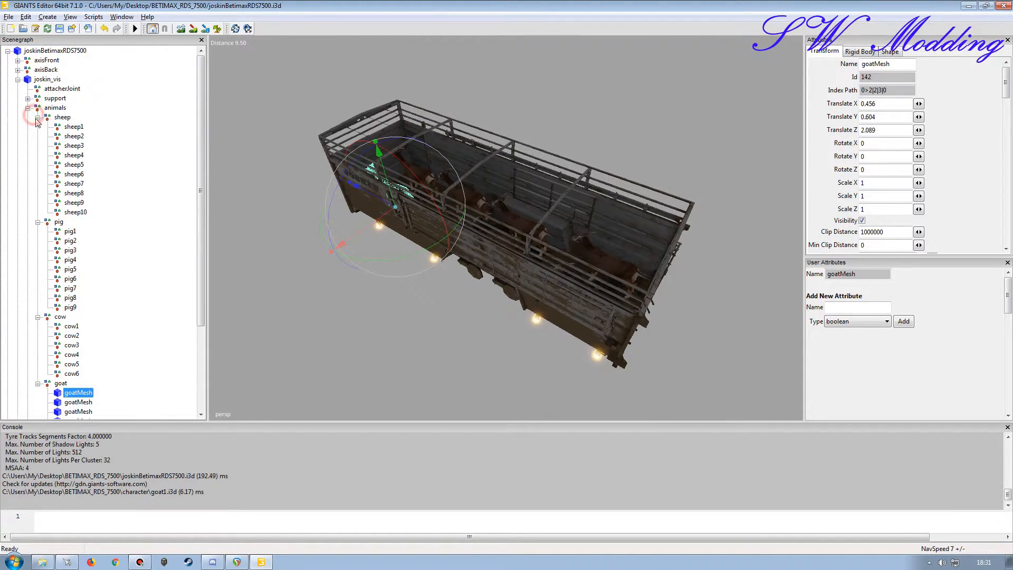
left_click(38, 127)
left_click(38, 136)
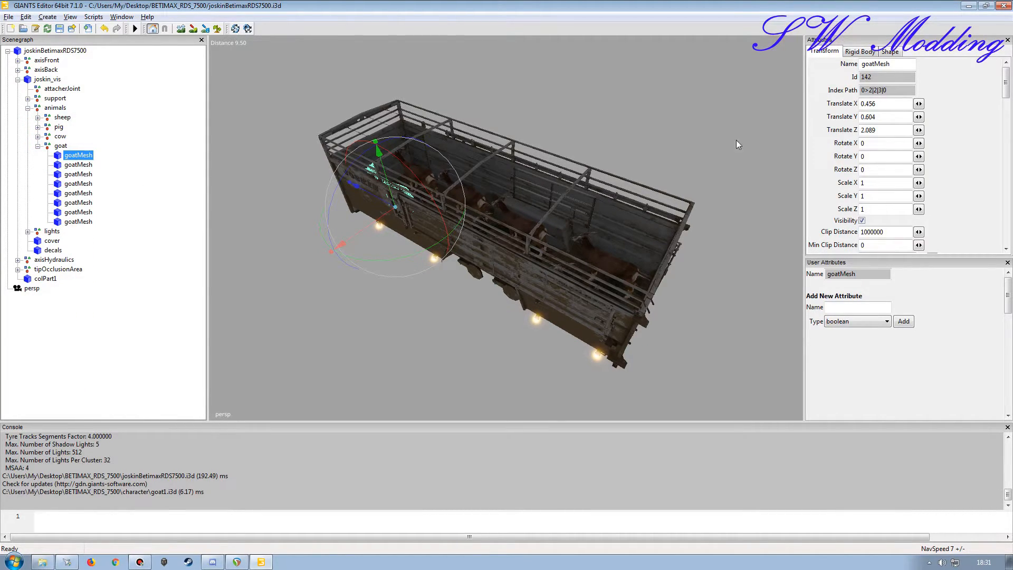
Step: Review the first goatMesh's rigid body and transform attributes, and clear the selection
left_click(849, 52)
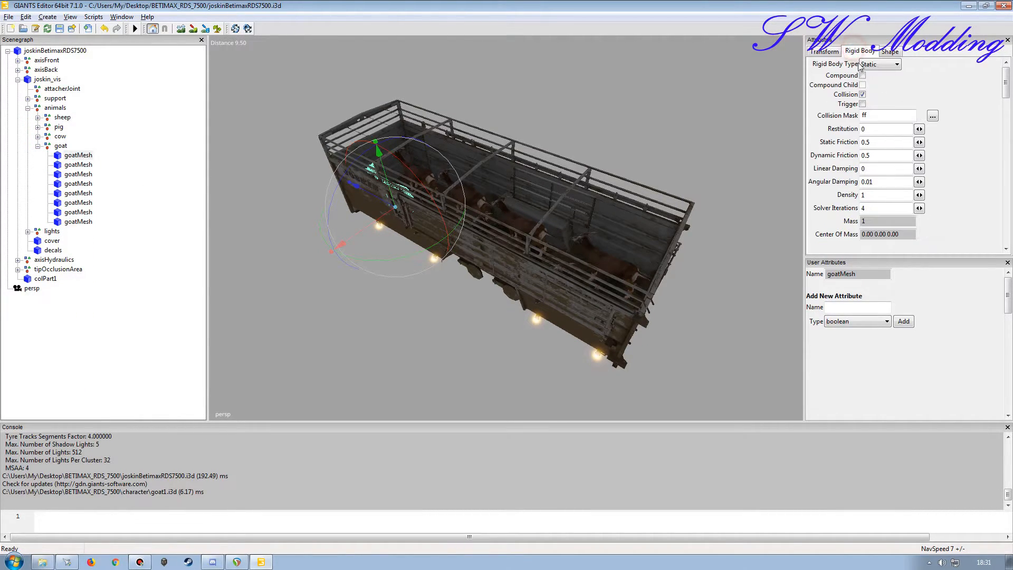
left_click(817, 53)
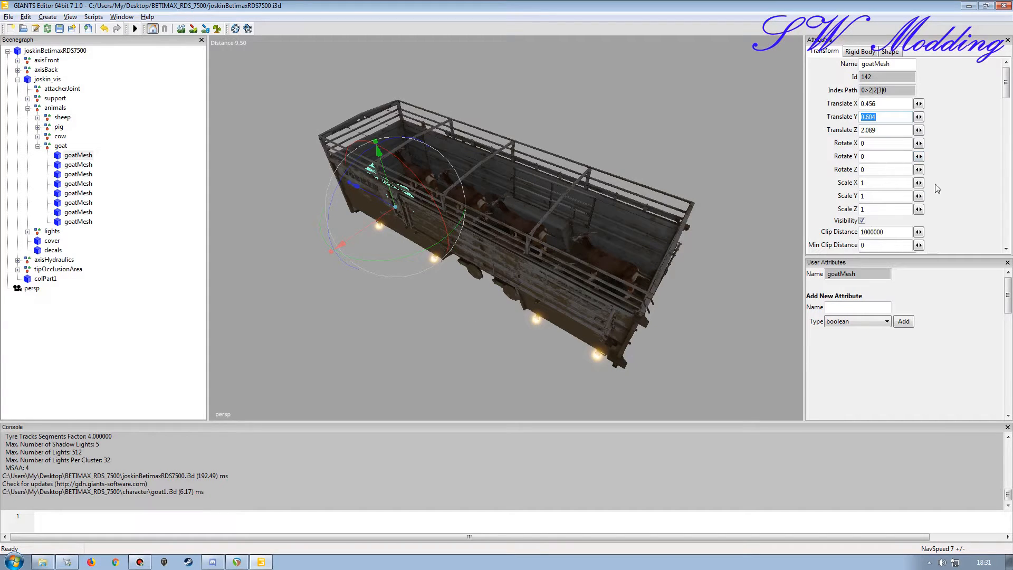
scroll(1006, 248, "down", 3)
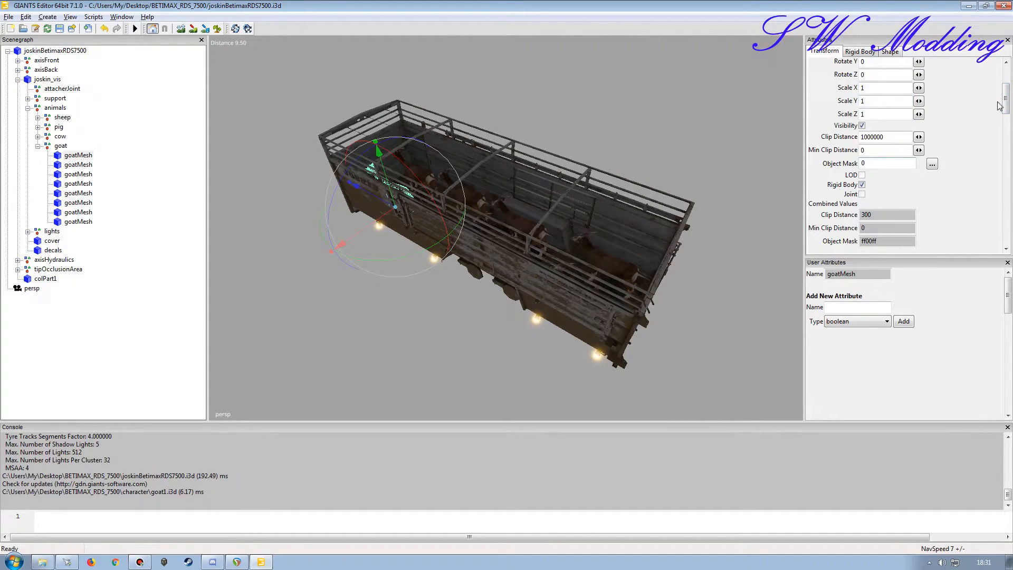
scroll(1006, 105, "up", 3)
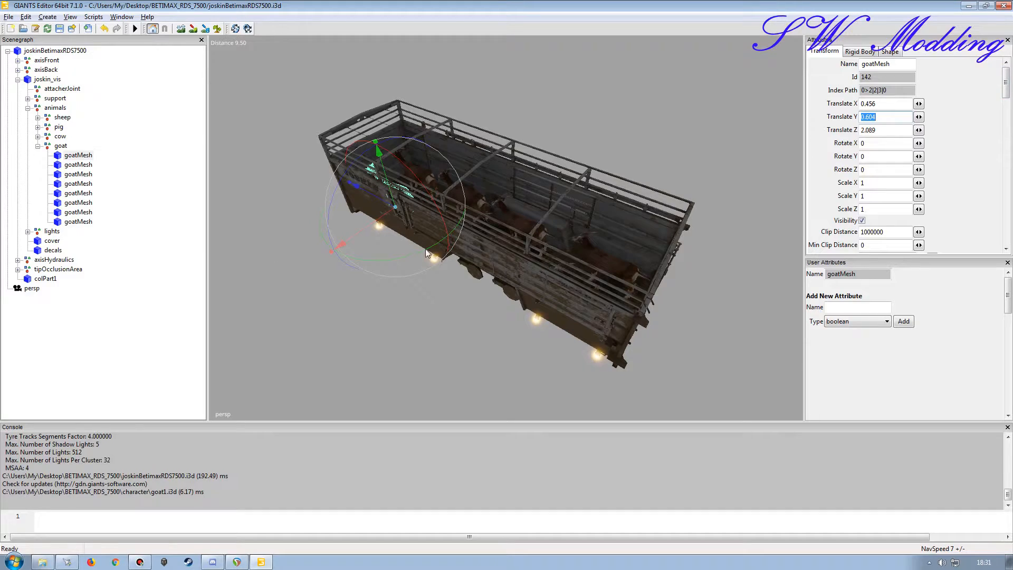
left_click(143, 268)
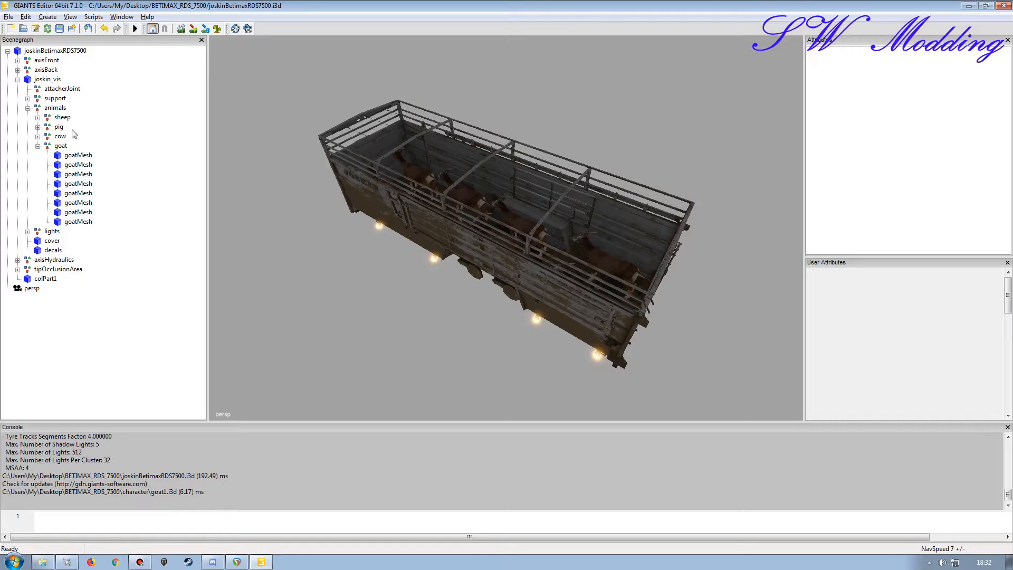
Step: Create eight empty transform groups, one for each goat in the trailer
left_click(48, 18)
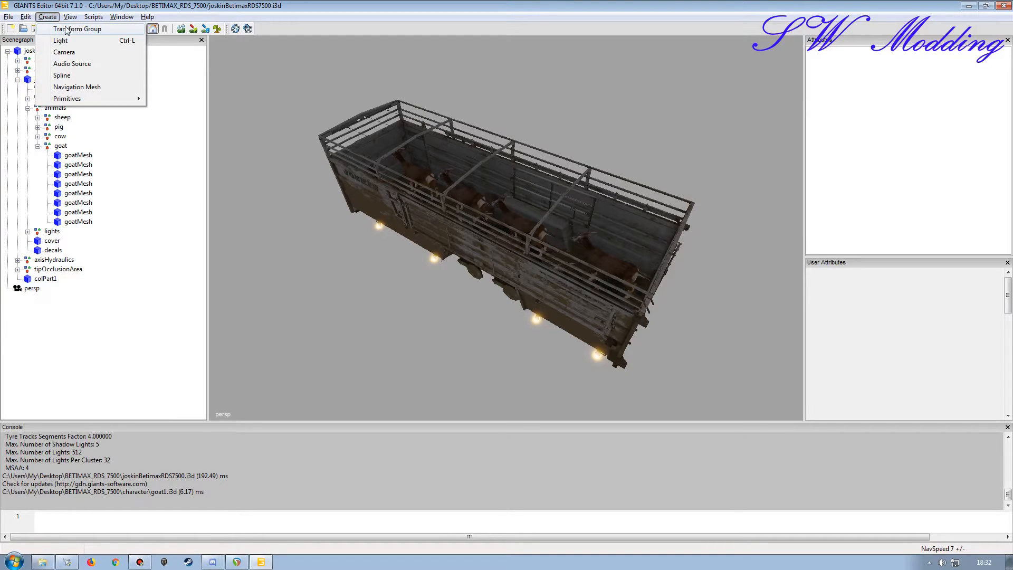
left_click(86, 29)
left_click(47, 17)
left_click(60, 29)
left_click(47, 17)
left_click(58, 29)
left_click(47, 17)
left_click(61, 29)
left_click(48, 17)
left_click(61, 29)
left_click(47, 17)
left_click(61, 29)
left_click(47, 17)
left_click(61, 29)
left_click(48, 17)
left_click(64, 30)
Step: Move all eight new transform groups into the goat group, below the goatMesh objects
left_click(42, 299)
left_click(47, 363, "shift")
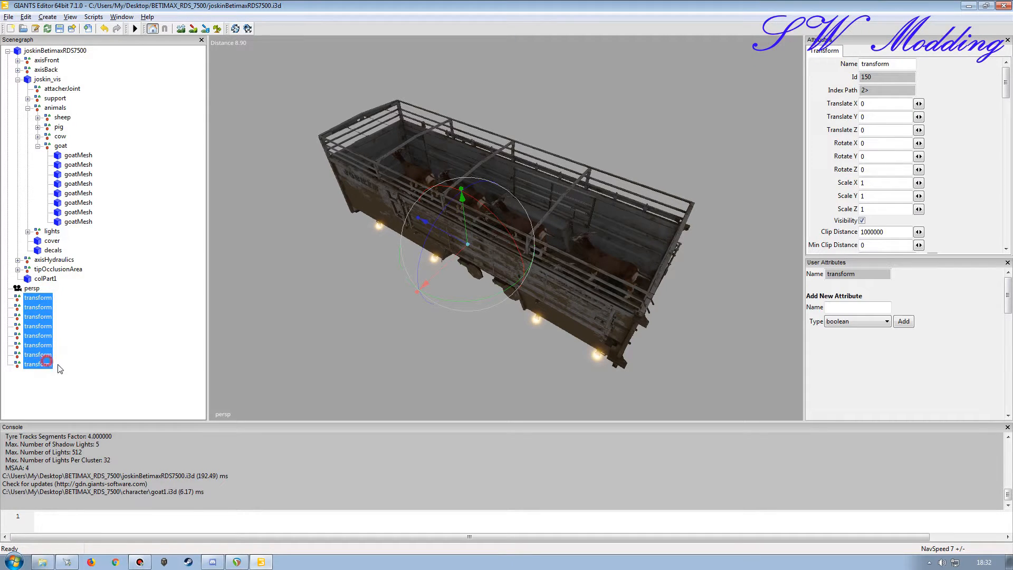
key("Delete")
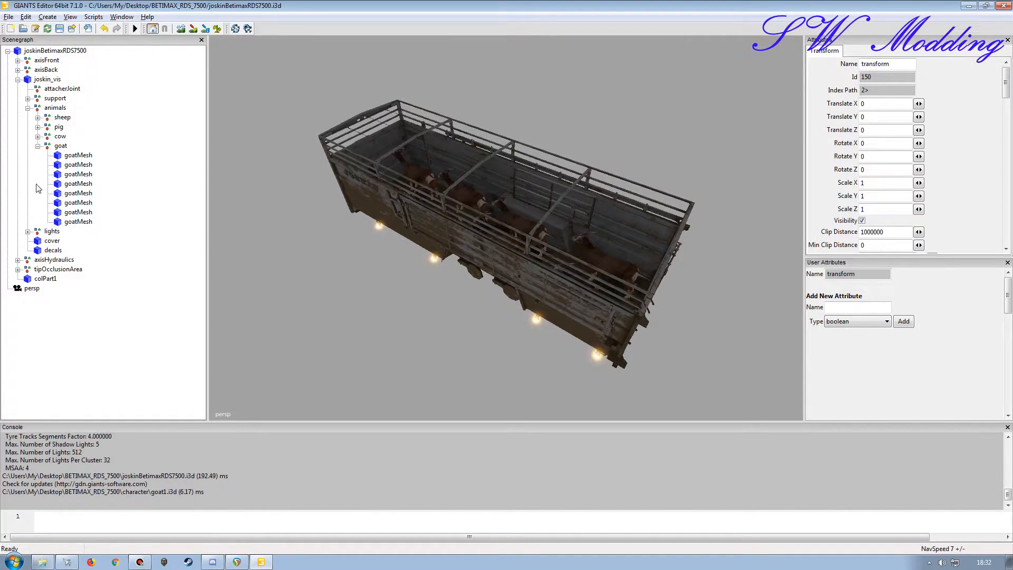
left_click(60, 145)
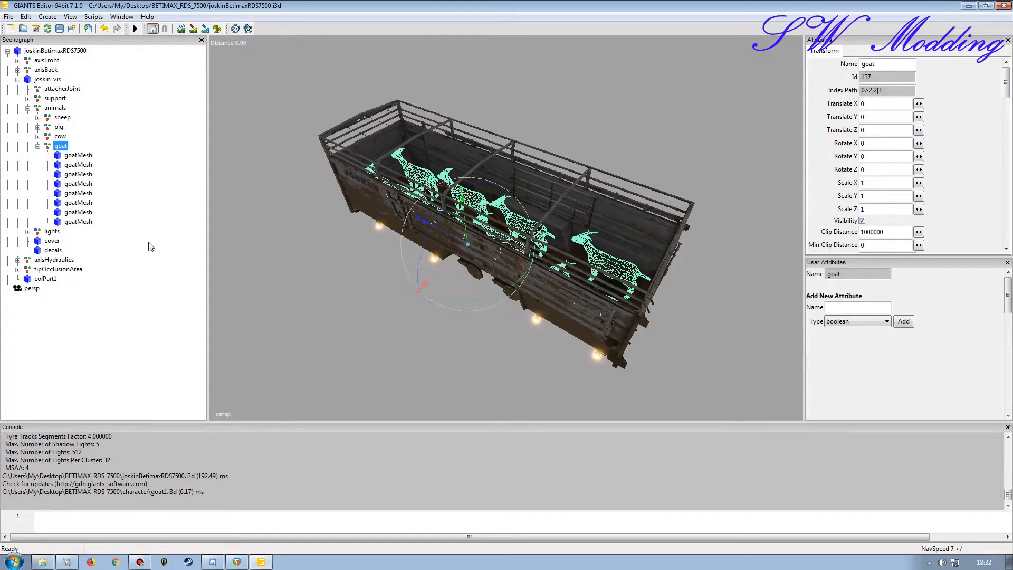
key("ctrl+z")
left_click(147, 262)
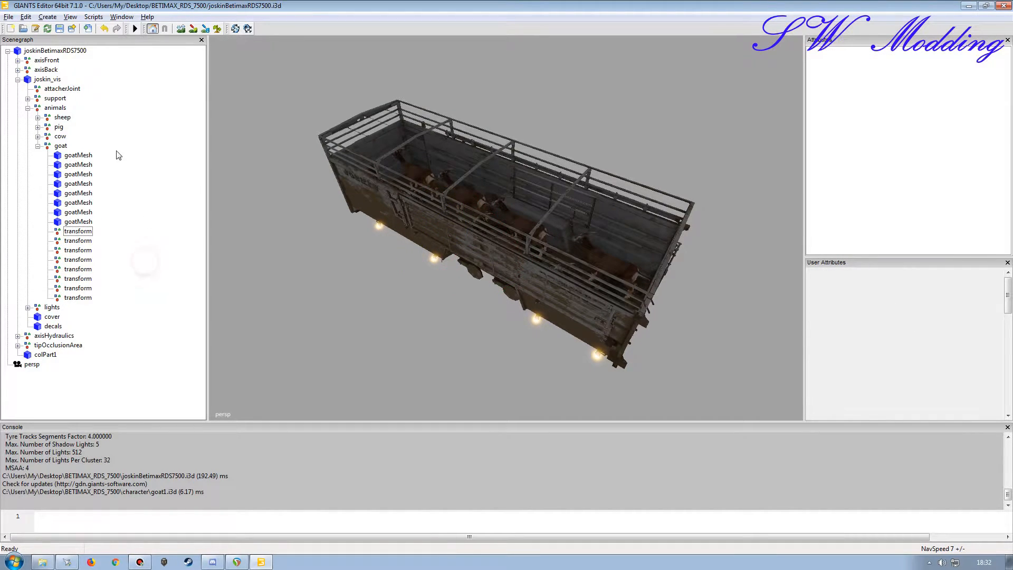
Step: Set the first transform group's translation to the first goatMesh's position: X 0.456, Y 0.604, Z 2.089
left_click(84, 155)
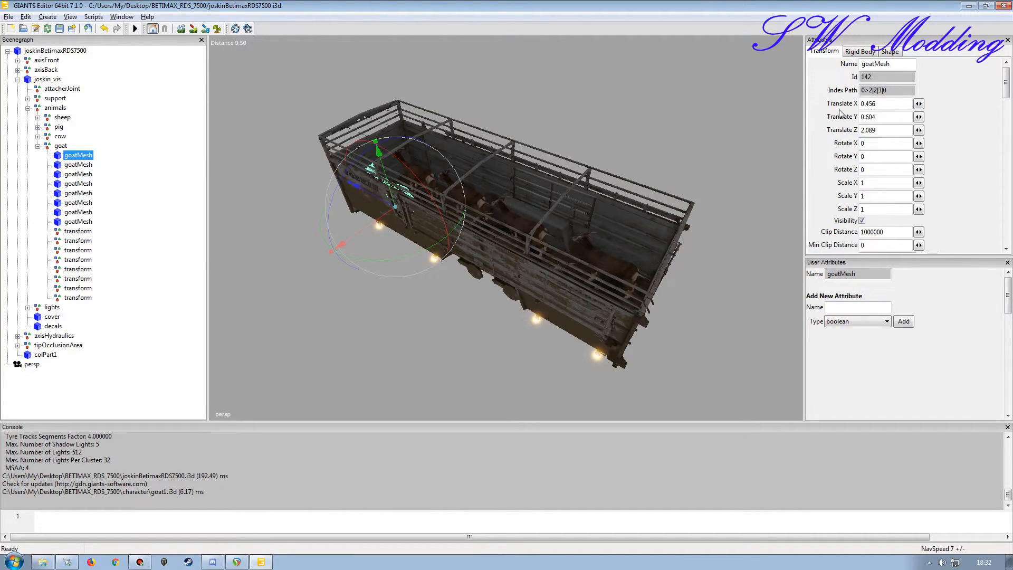
left_click(884, 103)
left_click(69, 233)
left_click(891, 103)
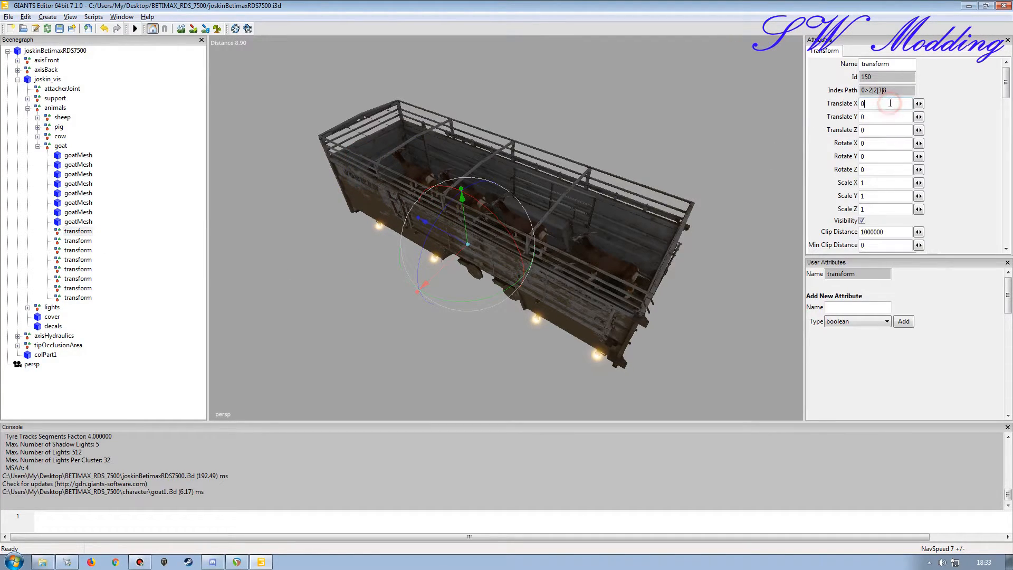
type("0.456 0.604 2.089")
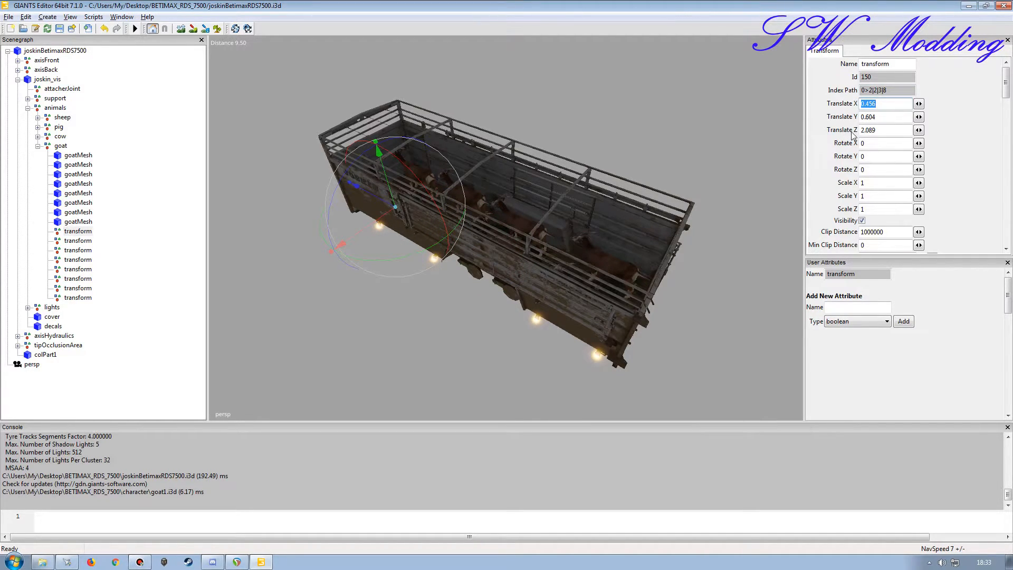
Step: Copy the second goatMesh's position to the second transform group: X -0.411, Y 0.604, Z 2.089
left_click(80, 166)
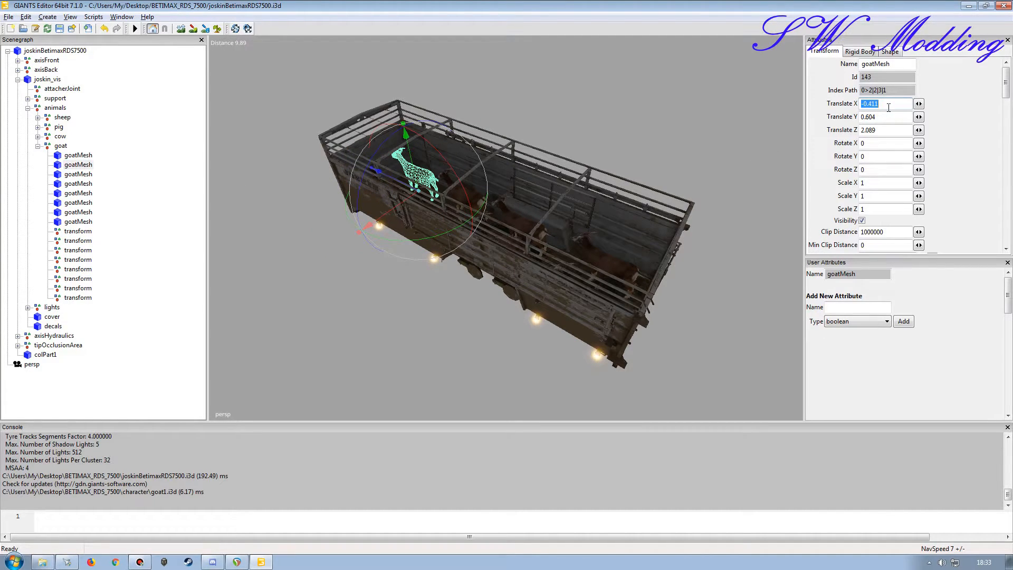
left_click(78, 241)
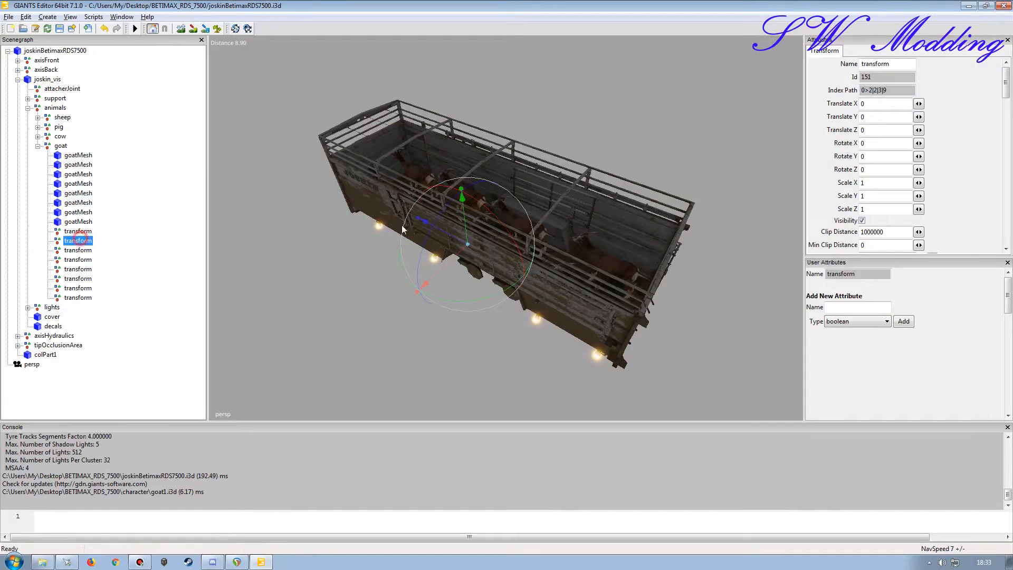
left_click(879, 105)
type("-0.411")
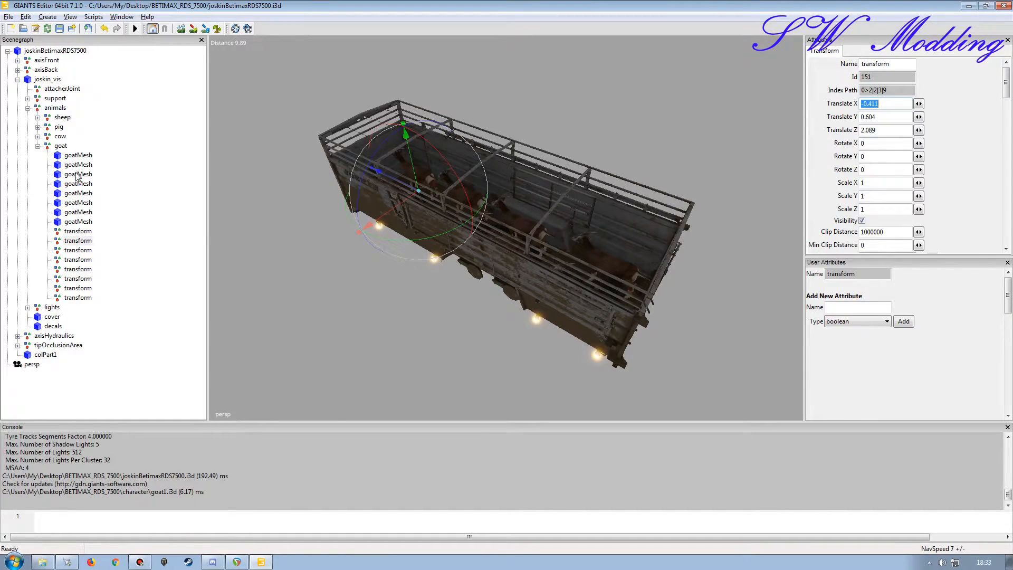
Step: Place the third transform group at the third goatMesh's position: X -0.411, Y 0.604, Z 0.374
left_click(78, 174)
left_click(885, 104)
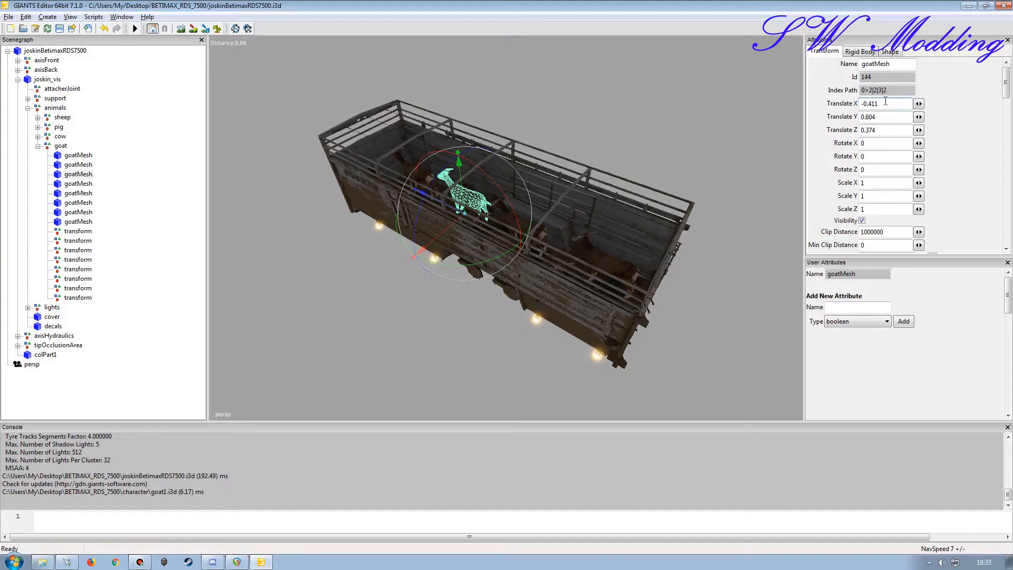
left_click(82, 250)
left_click(878, 106)
type("-0.411")
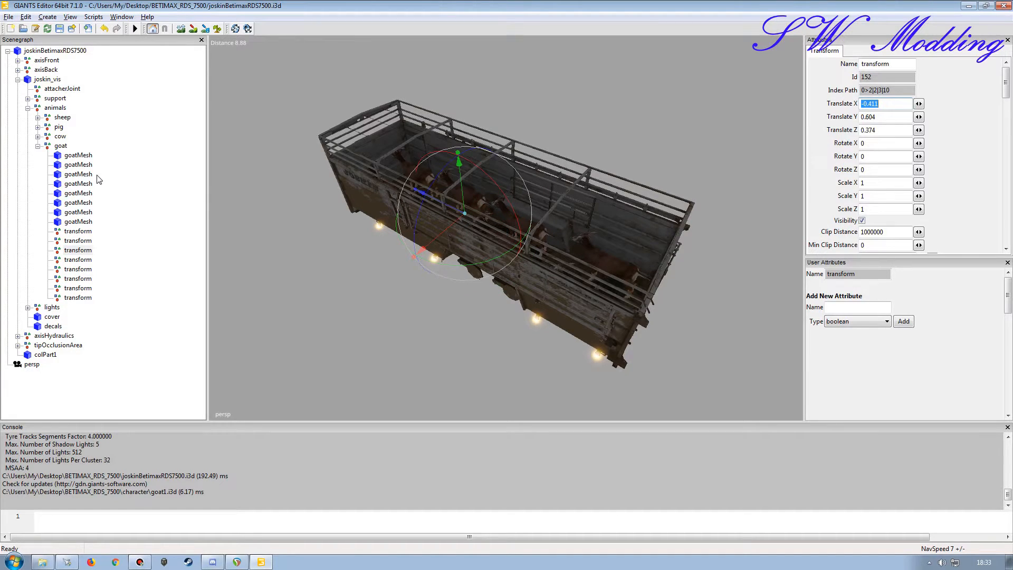
Step: Match the fourth transform group's translation to the fourth goatMesh: X 0.486, Y 0.604, Z 0.374
left_click(84, 184)
left_click(887, 105)
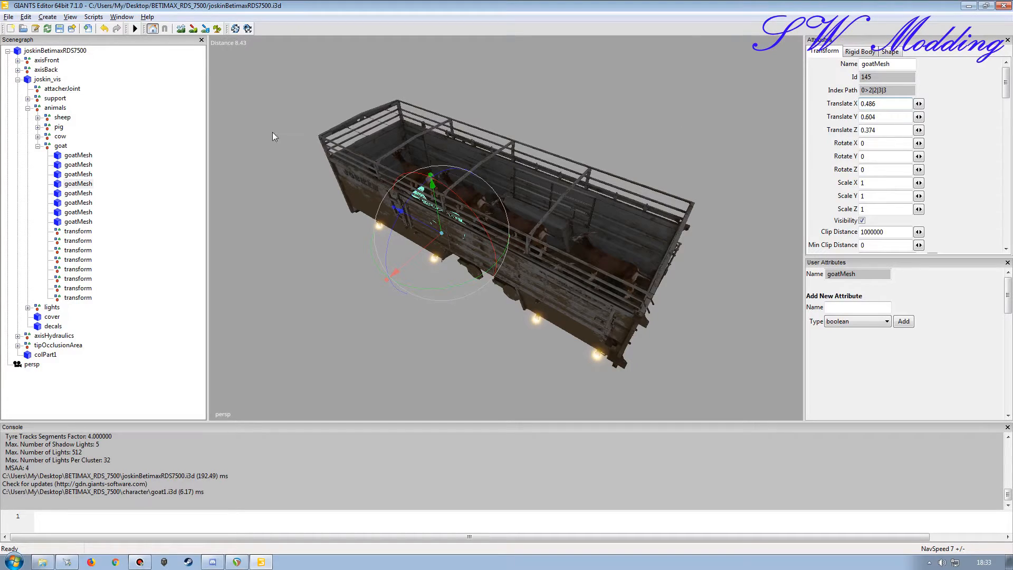
left_click(85, 259)
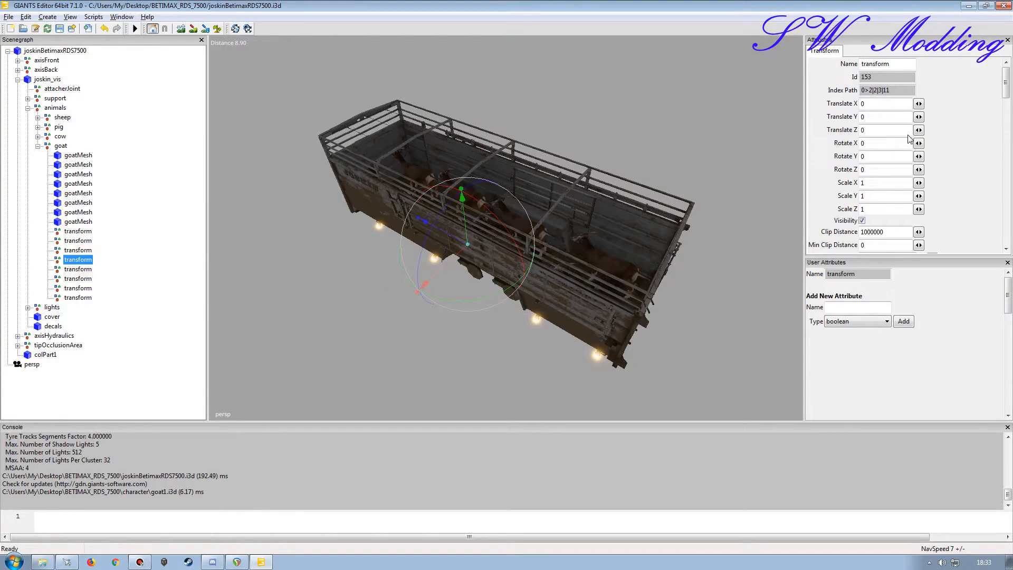
left_click(880, 109)
type("0.486")
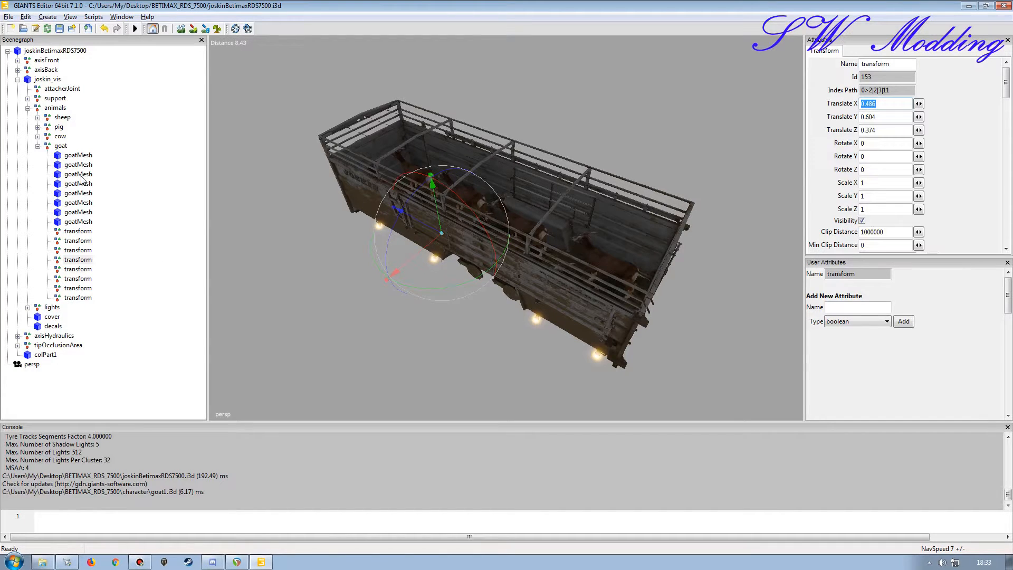
Step: Give the fifth transform group the fifth goatMesh's translation: X 0.369, Y 0.604, Z -1.397
left_click(85, 193)
left_click(892, 104)
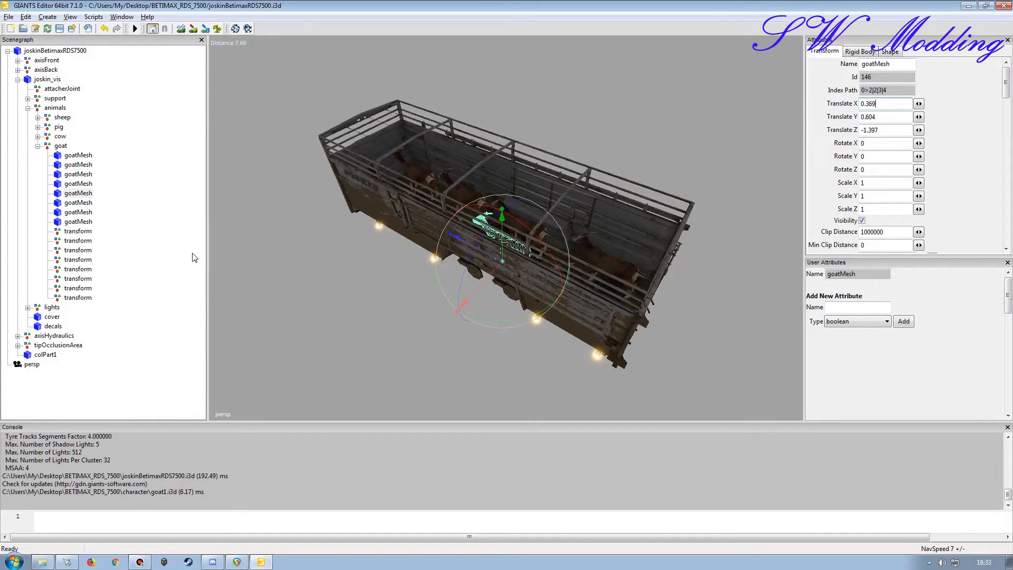
left_click(79, 269)
left_click(884, 106)
type("0.369 0.604 -1.397")
key("Return")
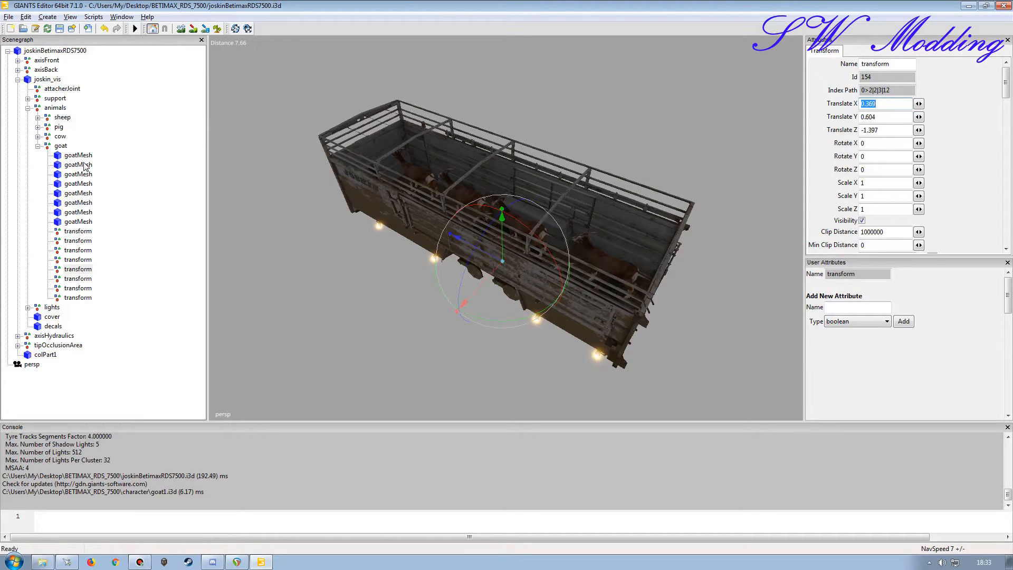
left_click(78, 203)
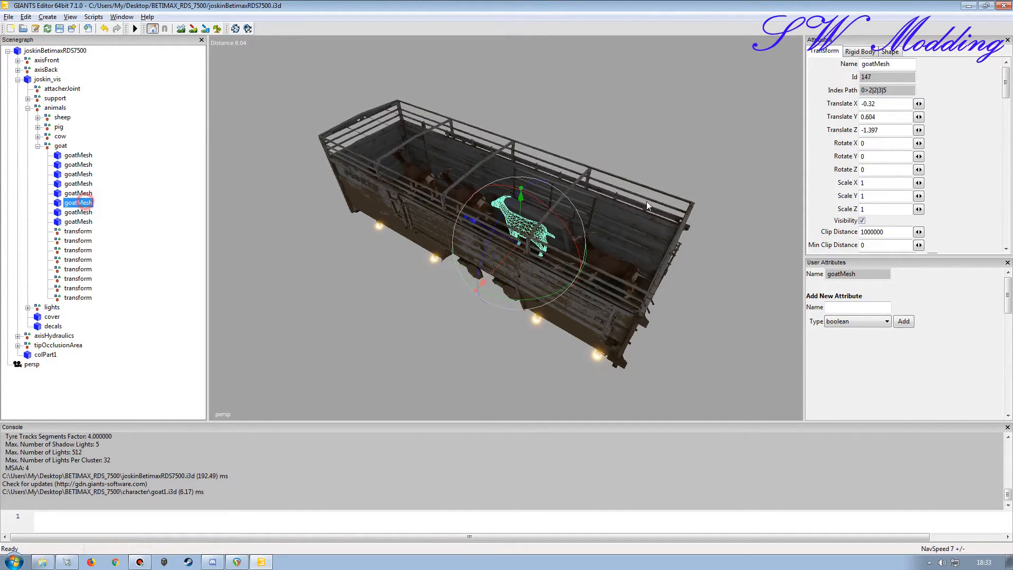
left_click(890, 104)
left_click(78, 288)
left_click(880, 103)
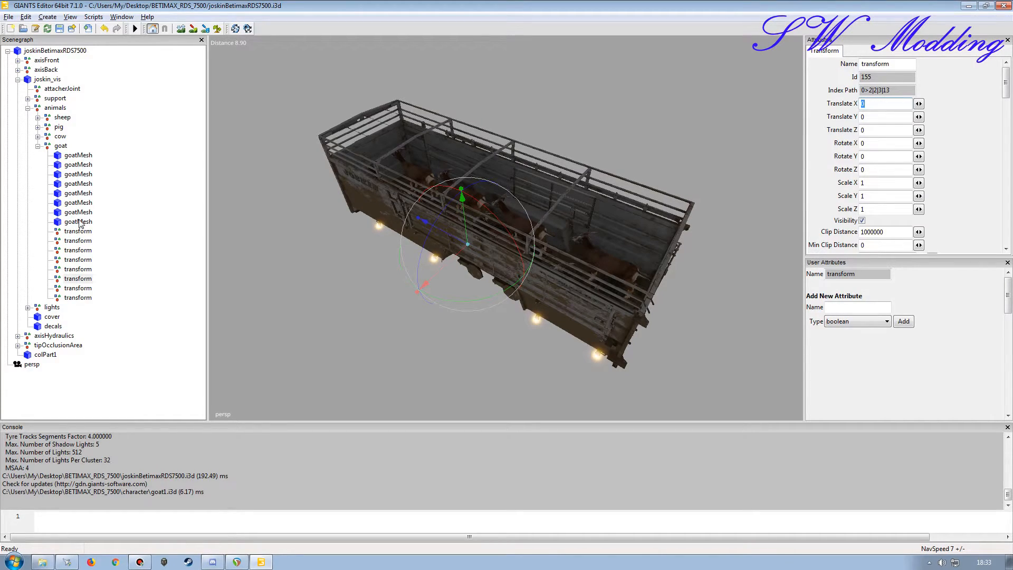
Step: Copy the sixth goatMesh's translation to the sixth transform group: X -0.32, Y 0.604, Z -1.397
left_click(78, 203)
left_click(891, 103)
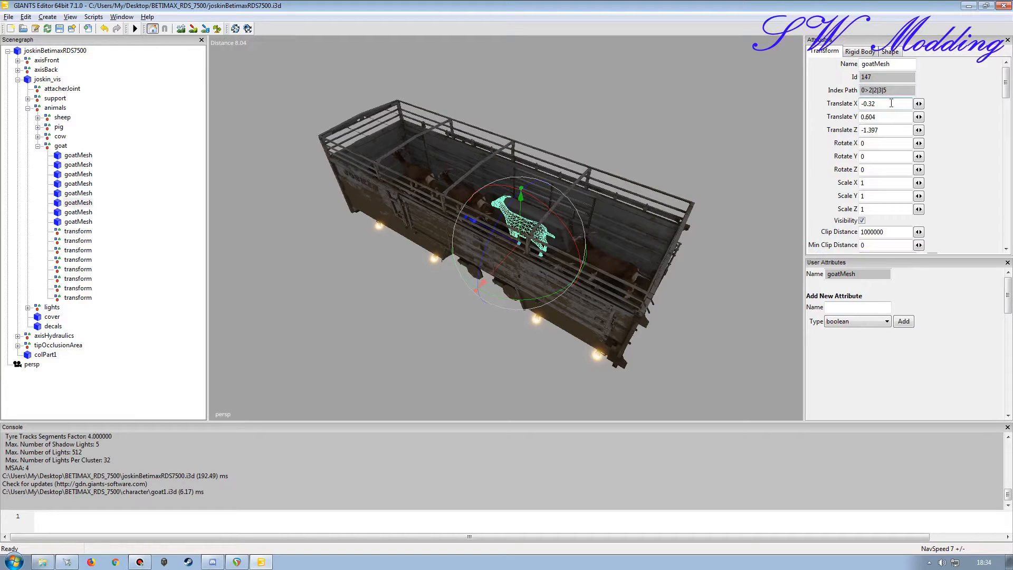
left_click(78, 278)
left_click(877, 107)
type("-0.32")
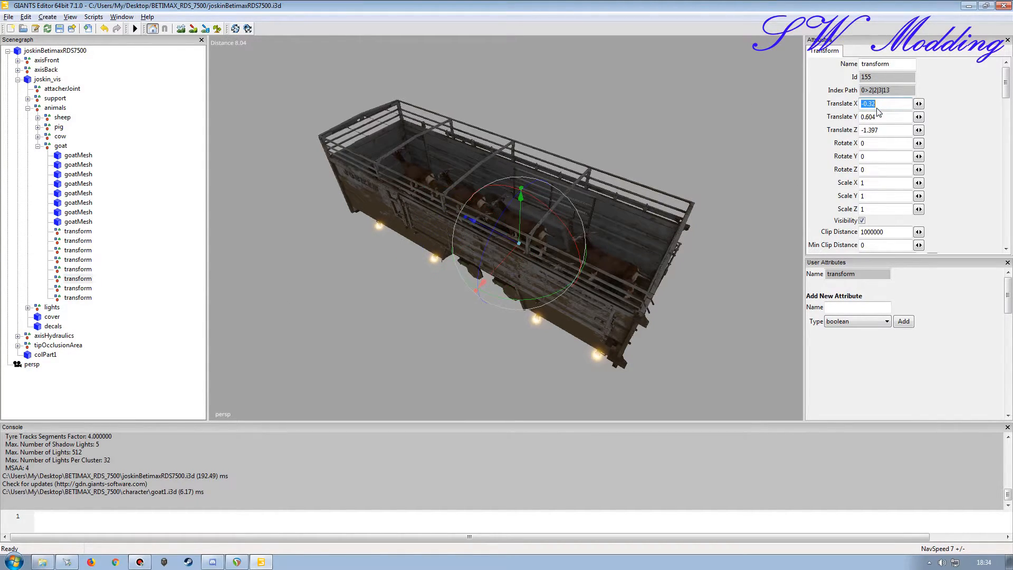
Step: Give the seventh transform group the seventh goatMesh's translation: X 0.611, Y 0.604, Z -3.446
left_click(78, 212)
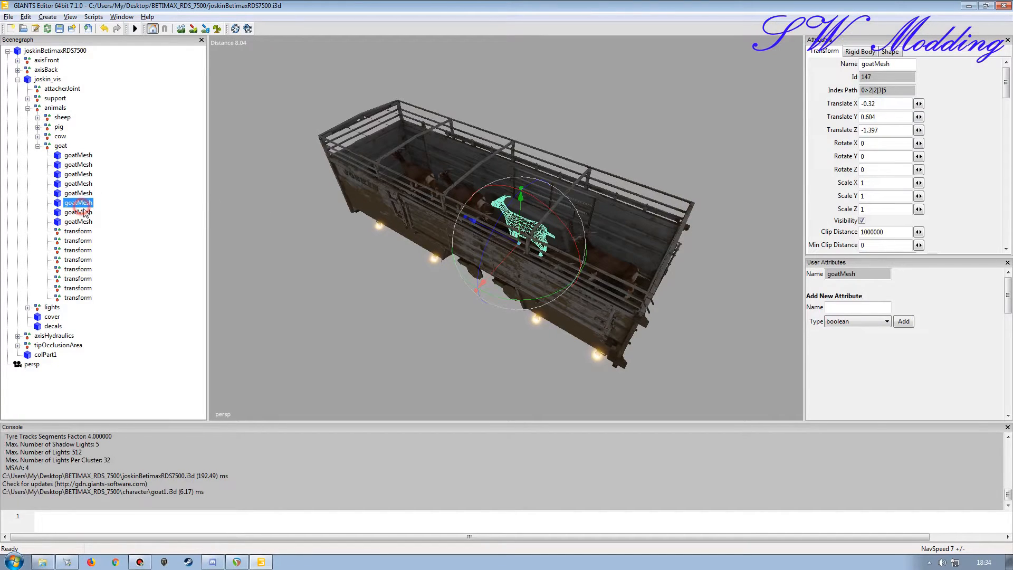
left_click(893, 102)
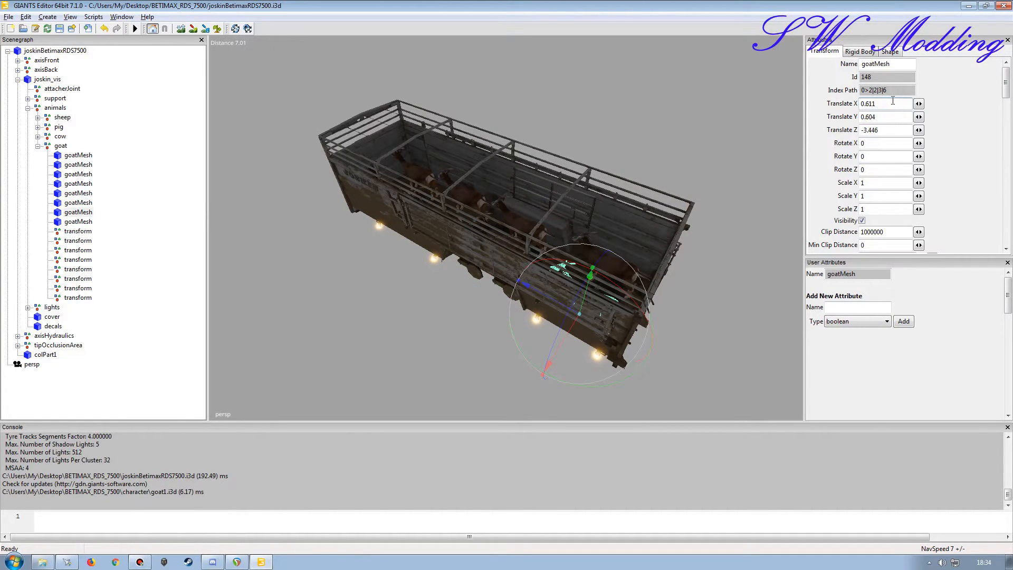
left_click(78, 287)
left_click(872, 104)
type("0.611")
key("Return")
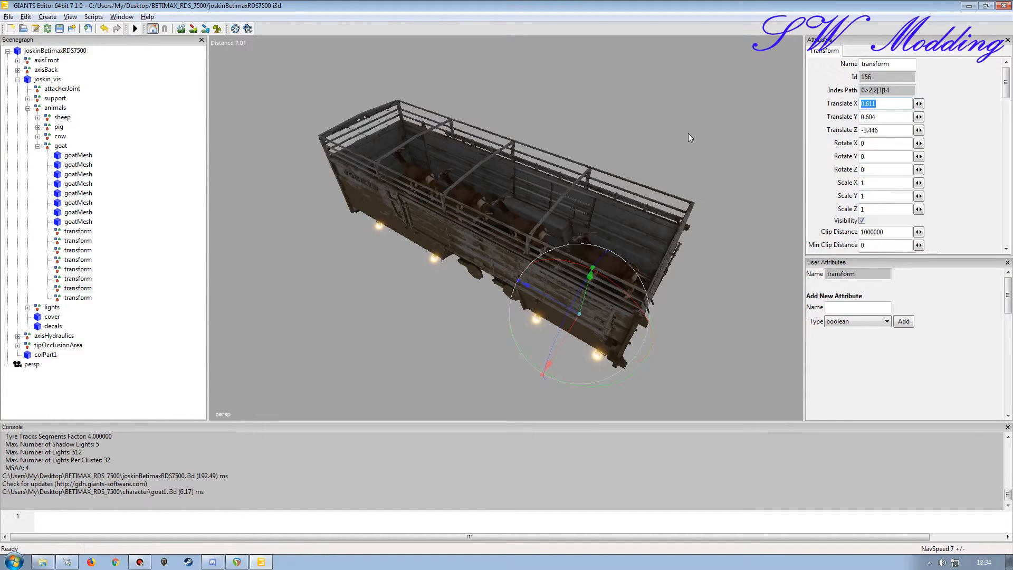
Step: Match the eighth transform group's translation to the eighth goatMesh: X -0.364, Y 0.604, Z -3.446
left_click(85, 222)
left_click(889, 104)
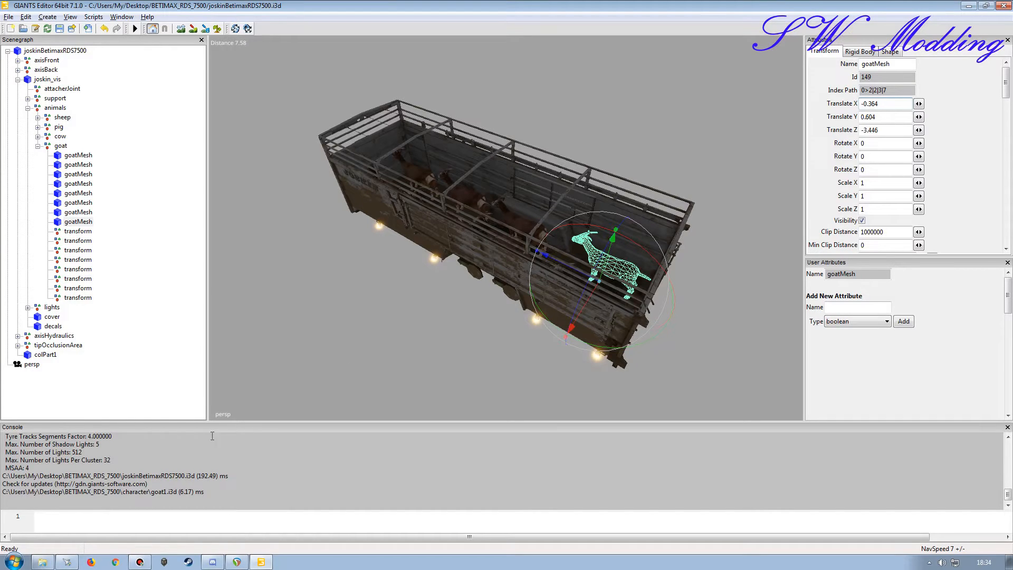
left_click(79, 297)
left_click(891, 104)
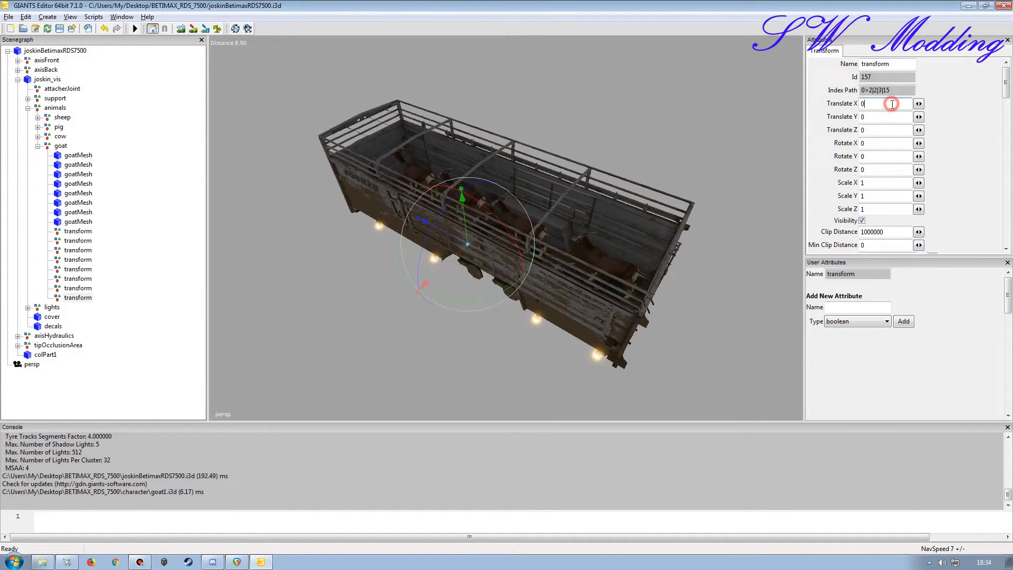
type("-0.364 0.604 -3.446")
key("Return")
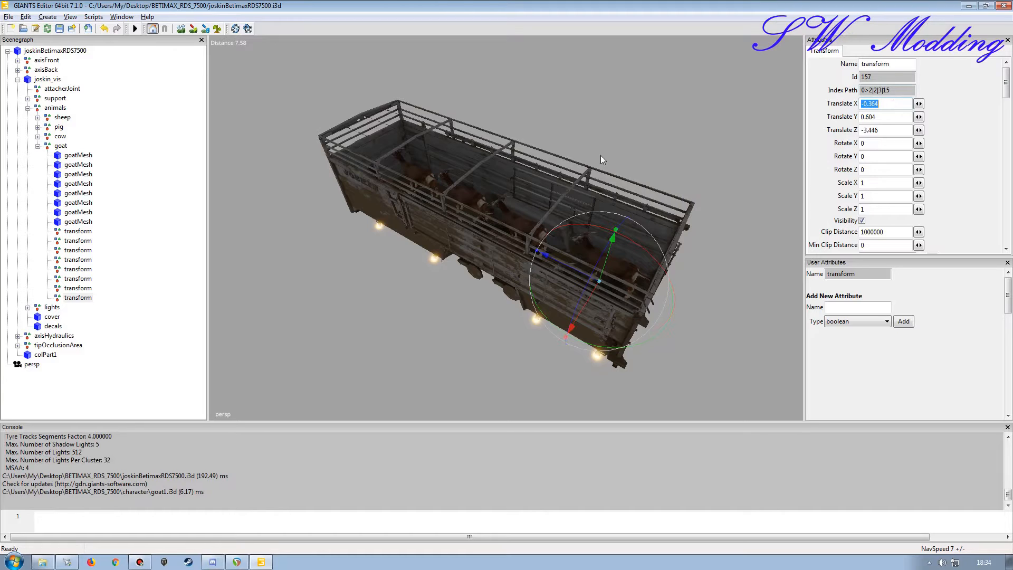
Step: Check the position of each of the eight transform groups under goat, one after another
left_click(86, 232)
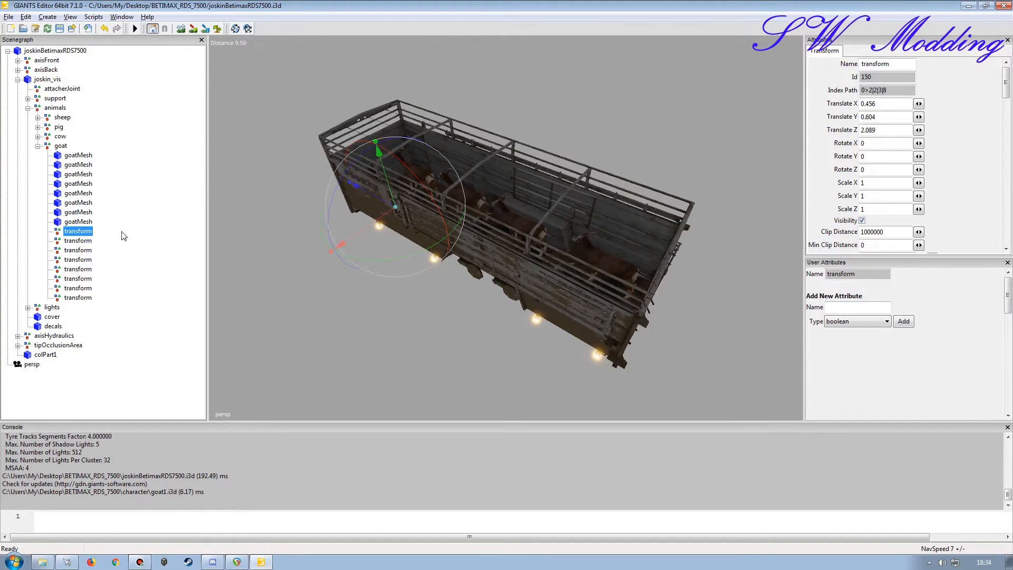
left_click(78, 241)
left_click(77, 251)
left_click(77, 259)
left_click(78, 269)
left_click(77, 279)
left_click(78, 288)
left_click(78, 298)
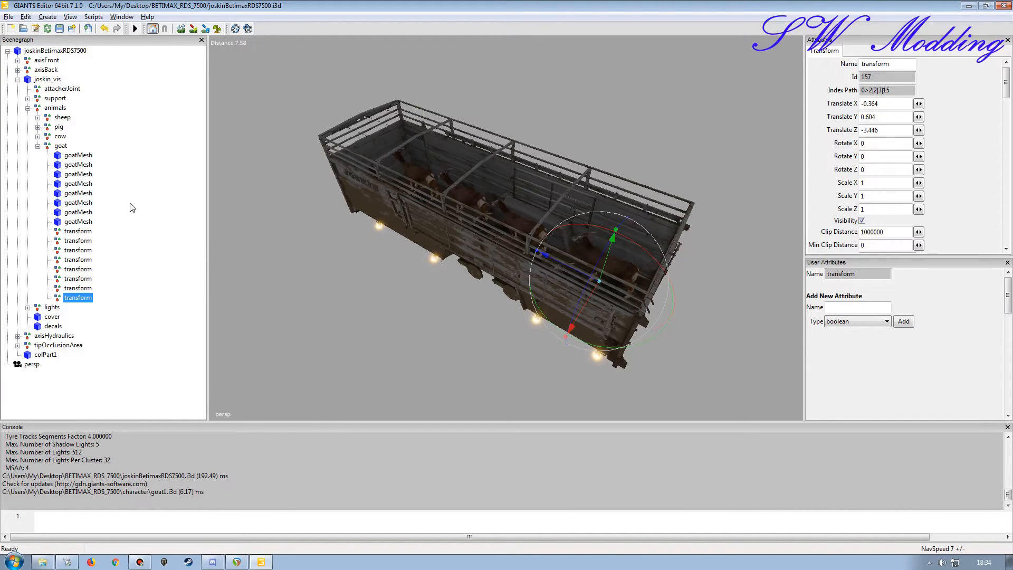
Step: Delete all eight goatMesh objects from the goat group, keeping only the transform groups
left_click(78, 156)
left_click(84, 222, "shift")
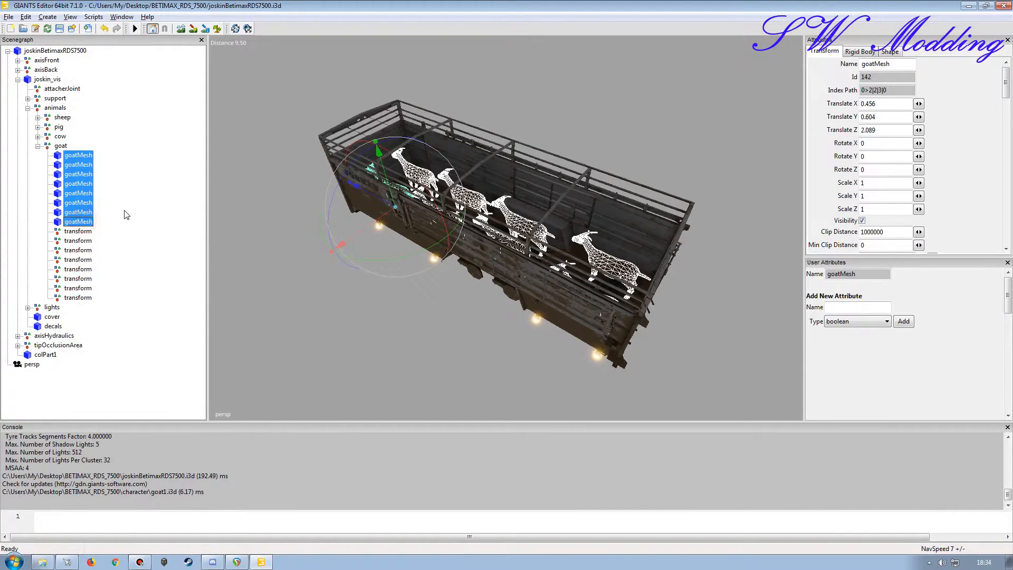
key("Delete")
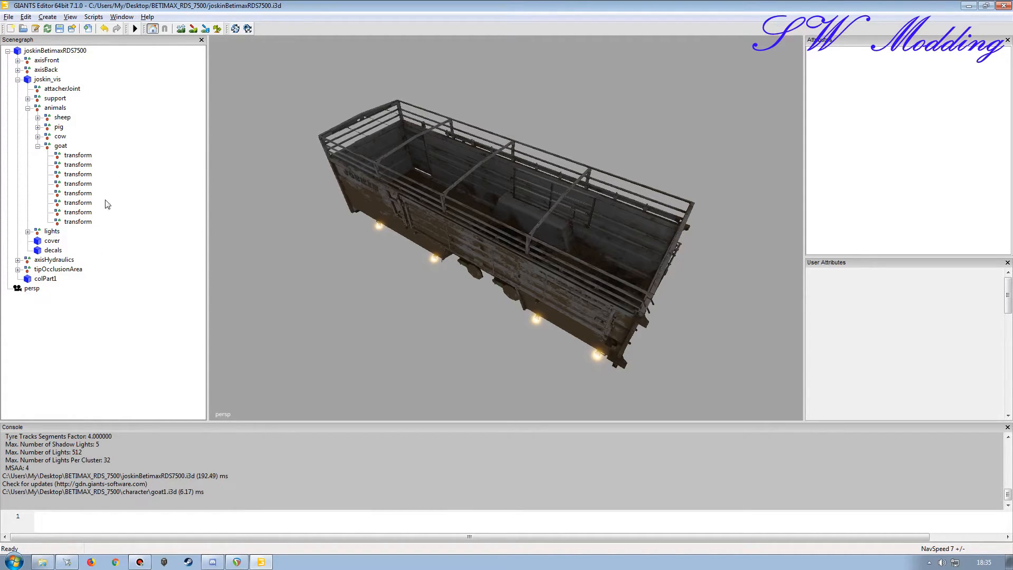
Step: Rename the first transform group under goat to goat1
left_click(79, 155)
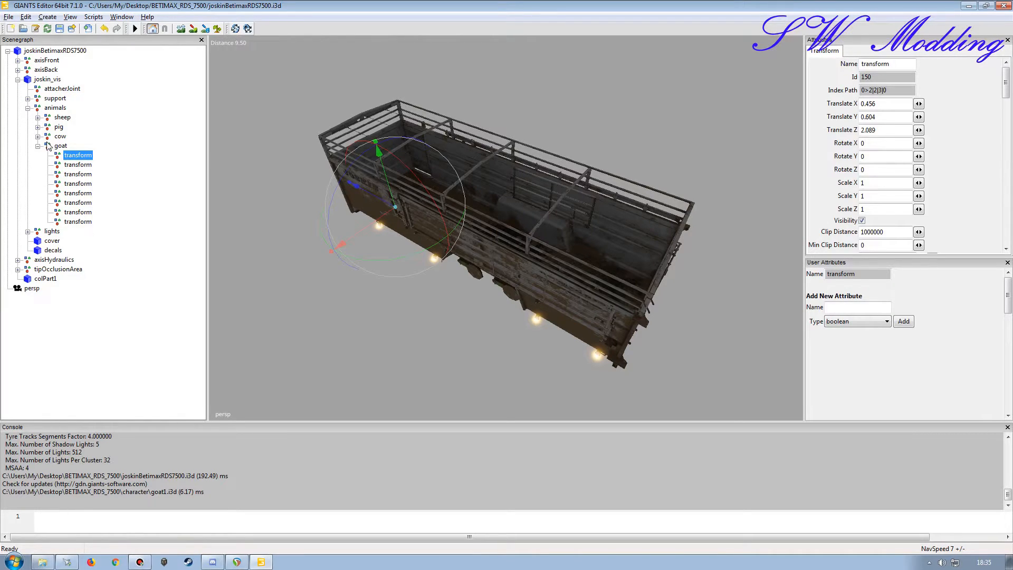
double_click(900, 64)
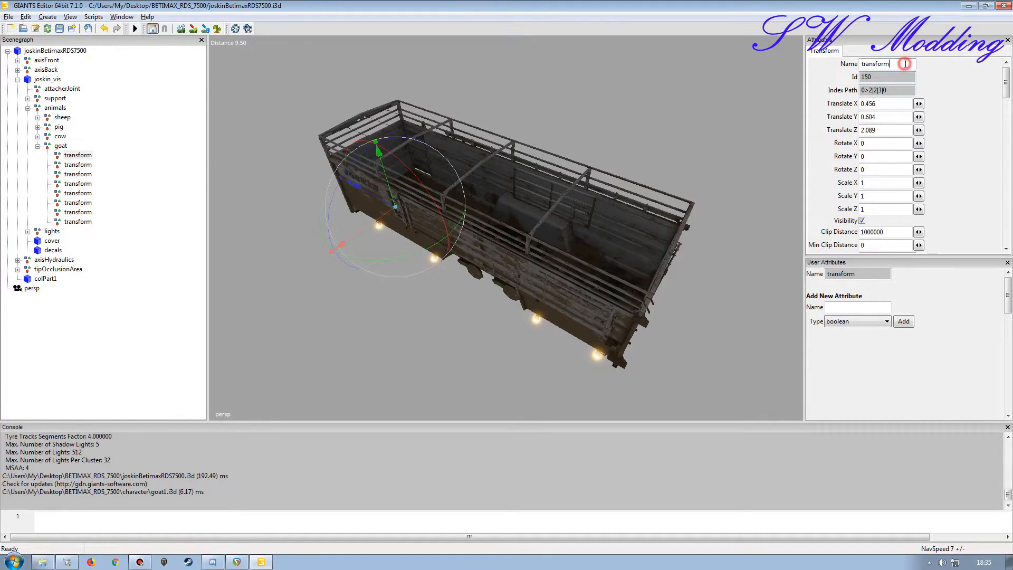
type("goat1")
key("Return")
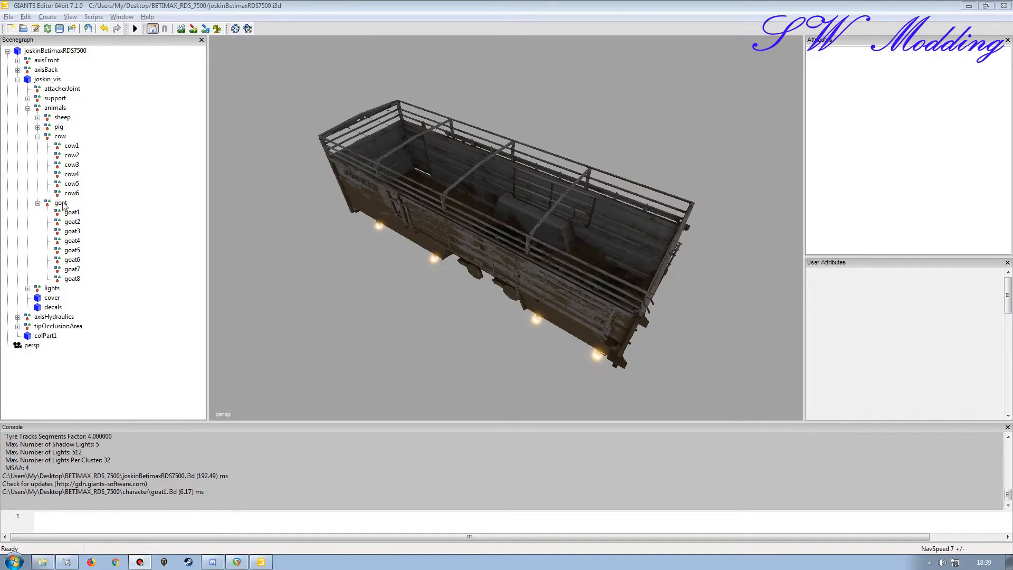
Step: Collapse the goat and cow groups in the scenegraph, select the goat group under animals, and save the scene
left_click(38, 203)
left_click(38, 137)
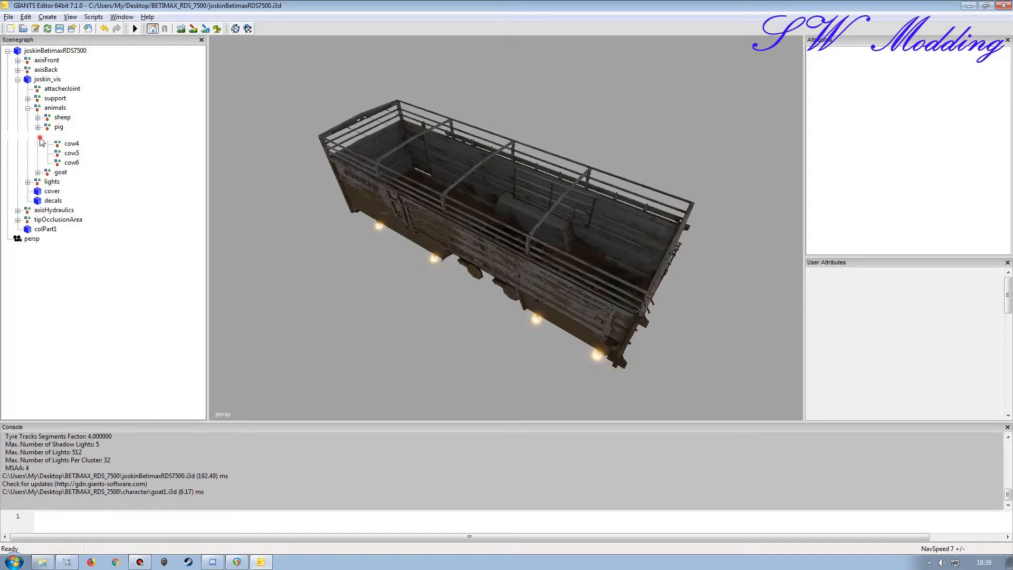
left_click(28, 108)
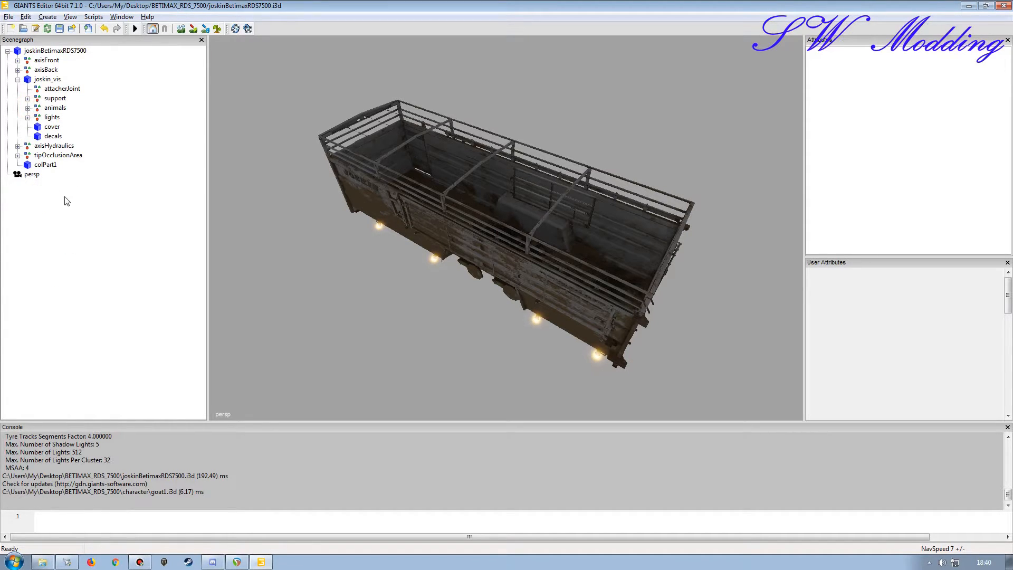
left_click(17, 80)
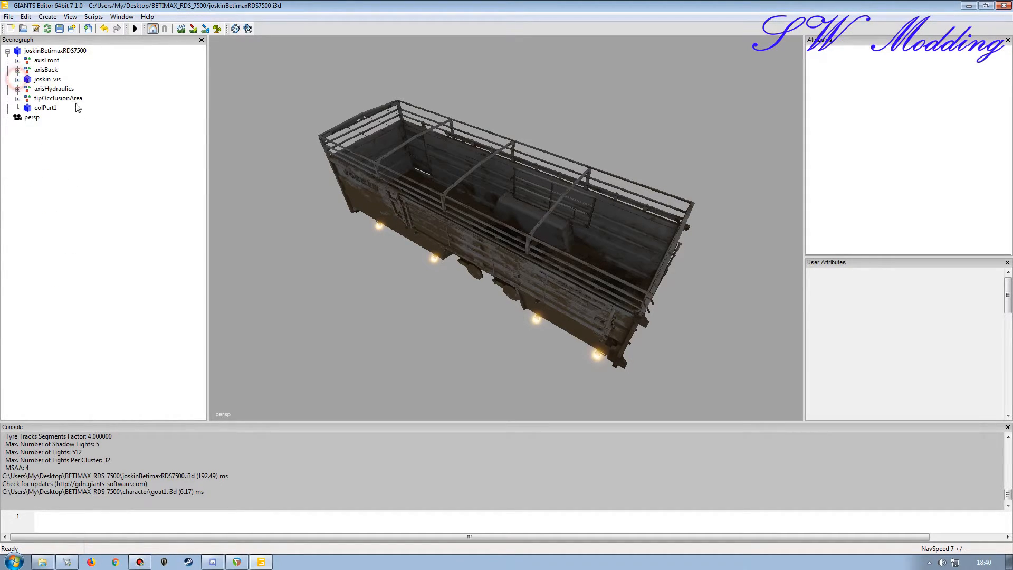
left_click(17, 79)
left_click(27, 108)
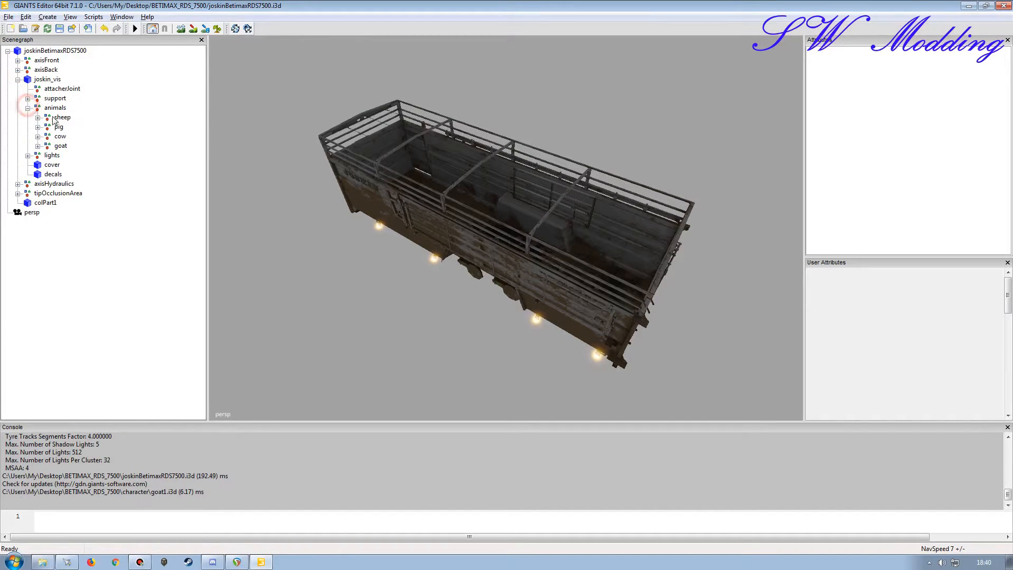
left_click(57, 148)
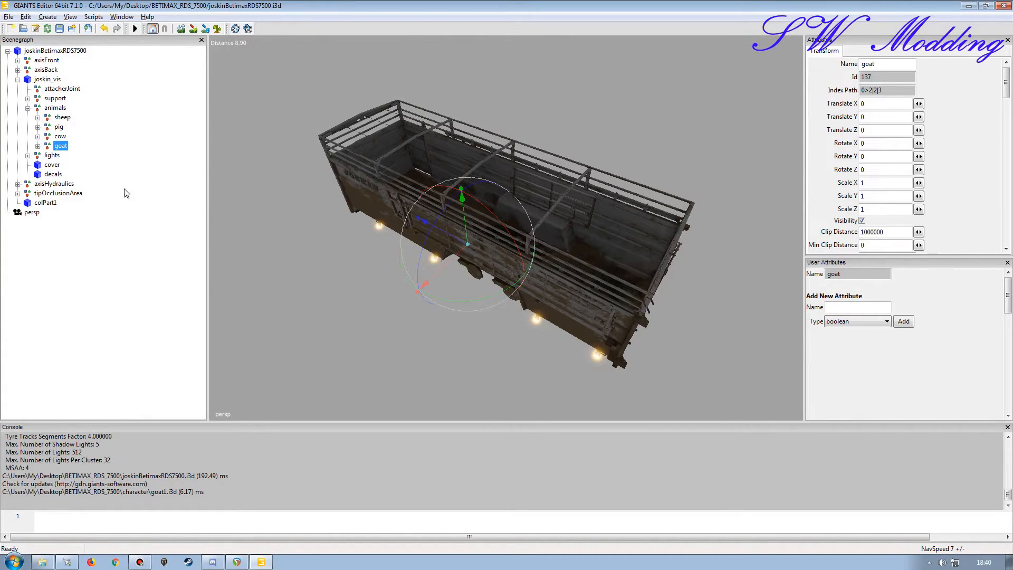
left_click(59, 29)
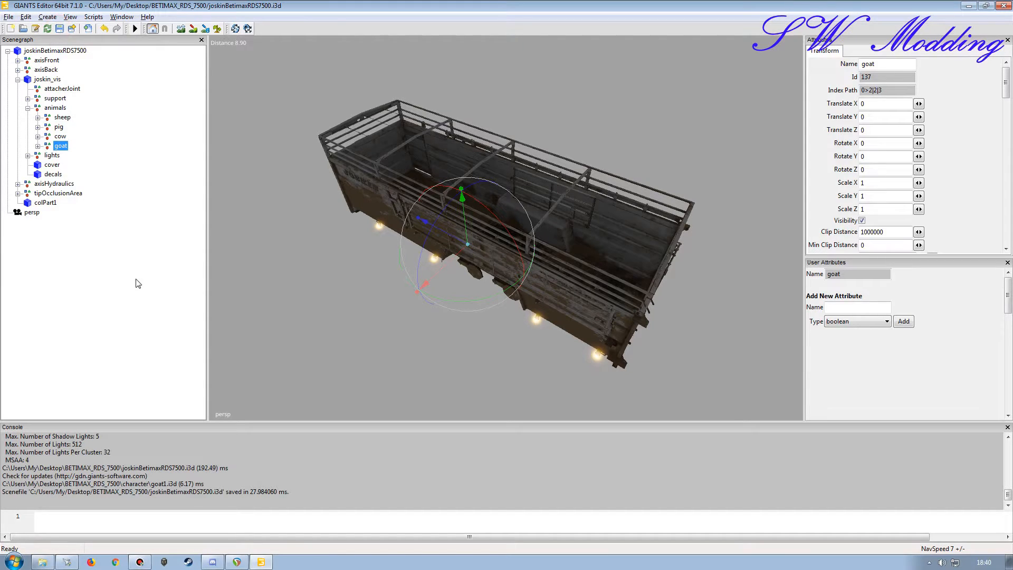
Step: Switch to the BETIMAX_RDS_7500 folder and open joskinBetimaxRDS7500.xml in Notepad++
left_click(42, 562)
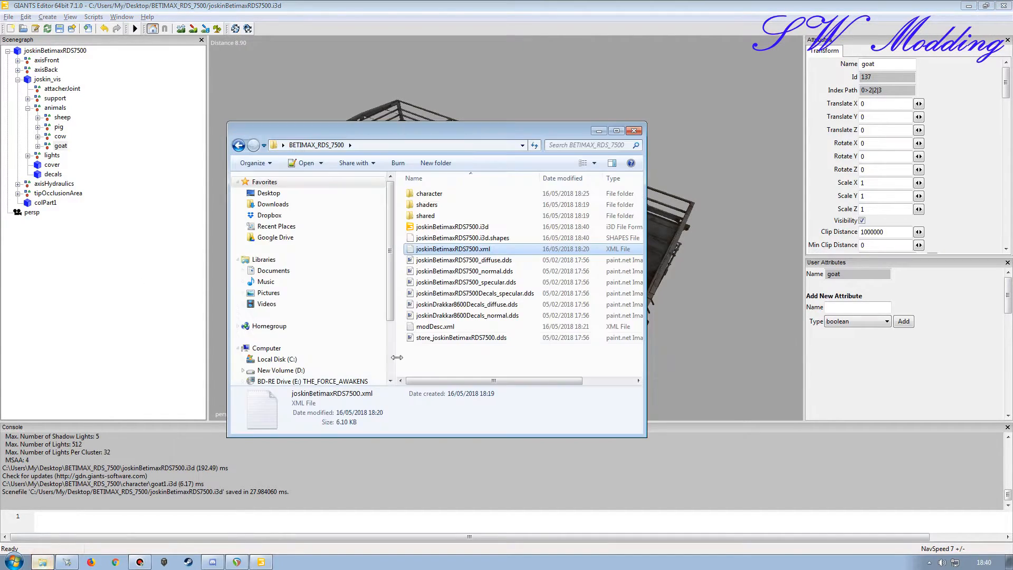
left_click_drag(392, 127, 398, 77)
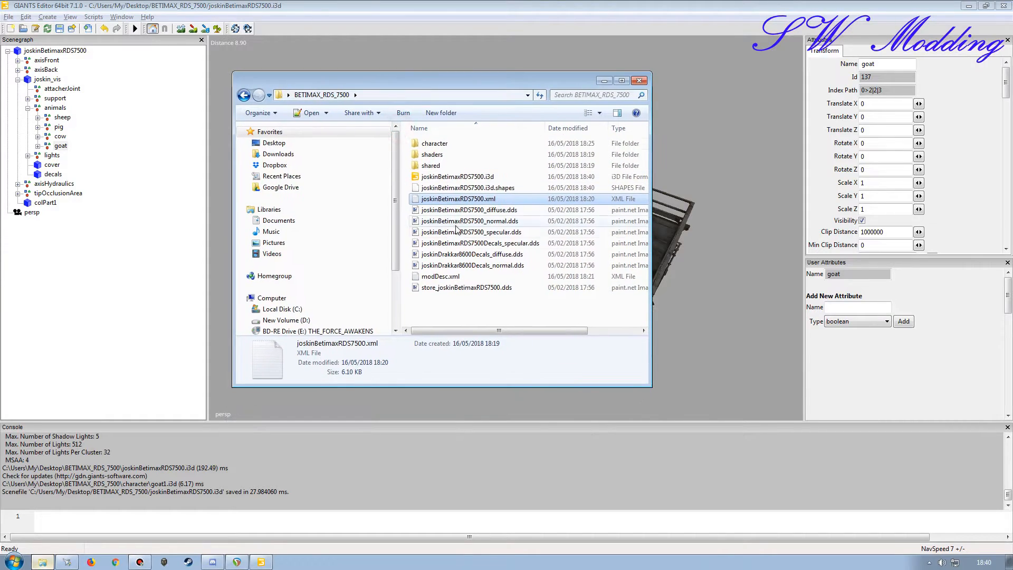
double_click(449, 201)
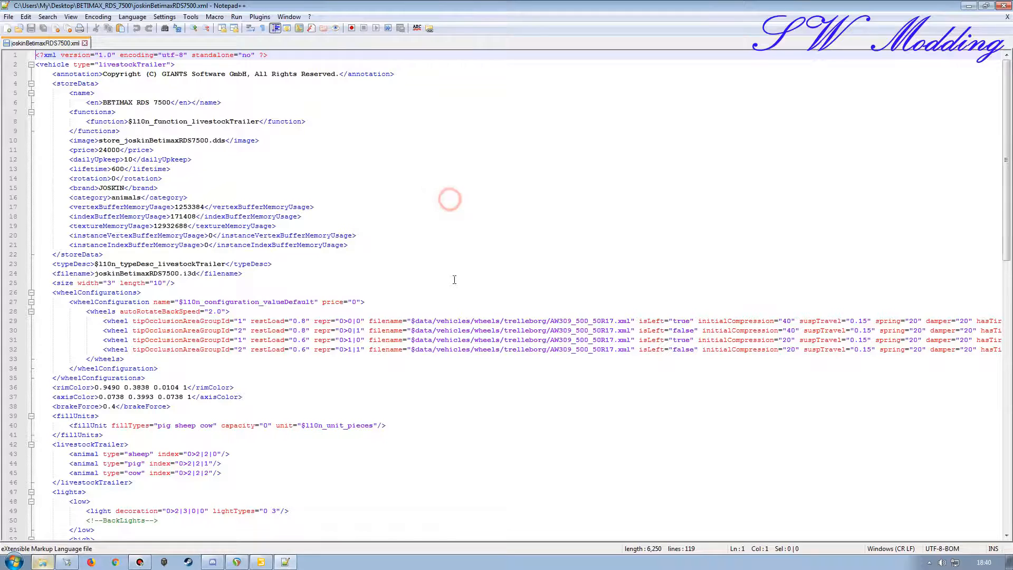
Step: Add goat after cow in the fillTypes list of the fillUnit entry
scroll(261, 357, "down", 1)
scroll(260, 357, "down", 5)
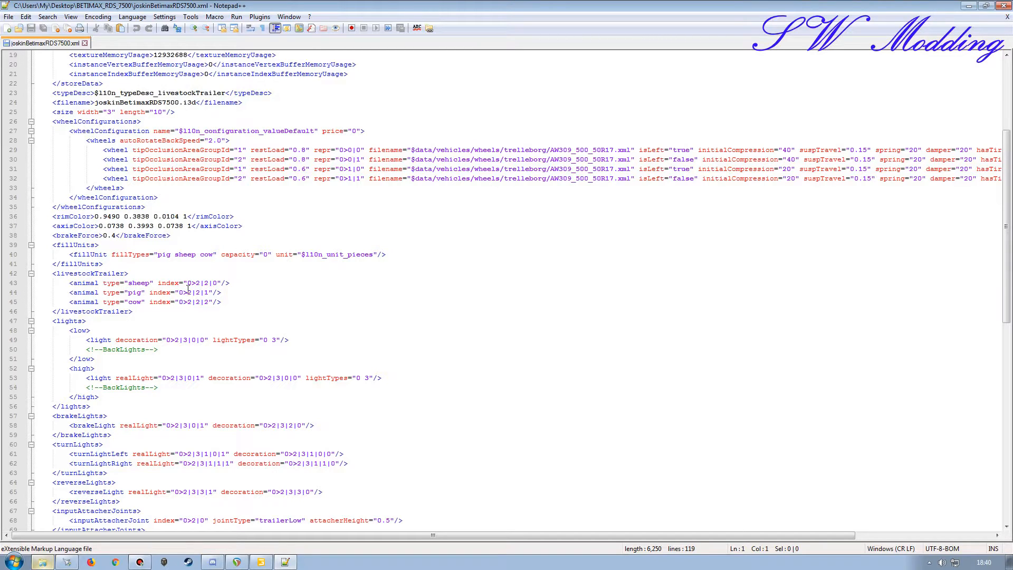
left_click(213, 255)
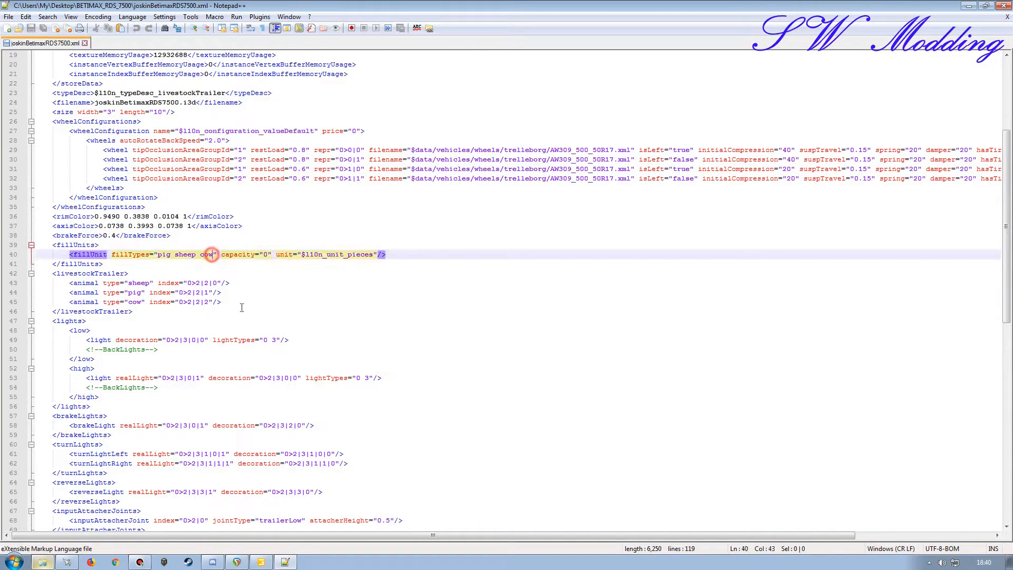
type("goat")
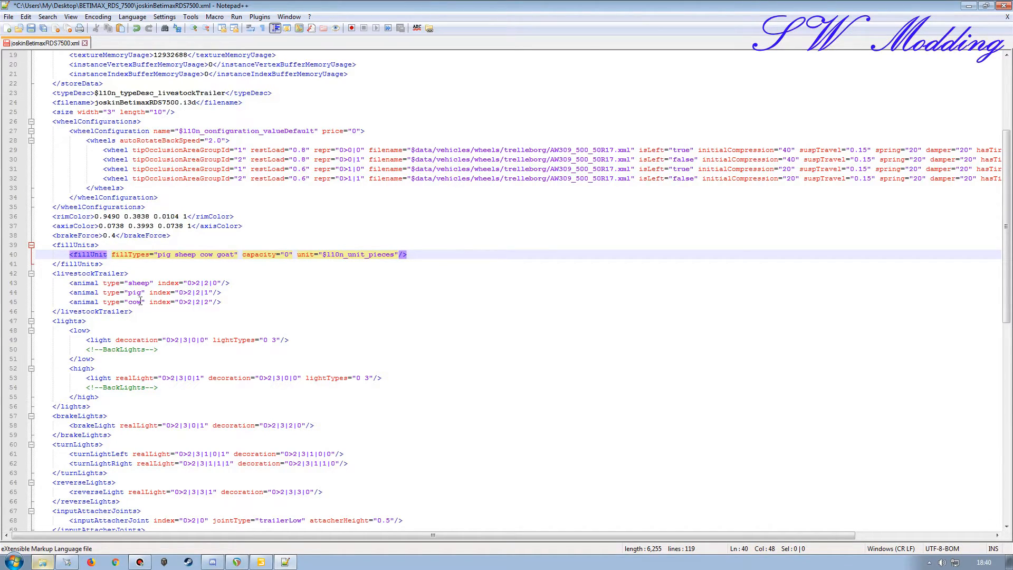
Step: Duplicate the cow animal line directly beneath itself in the livestockTrailer section
left_click(19, 304)
key("ctrl+c")
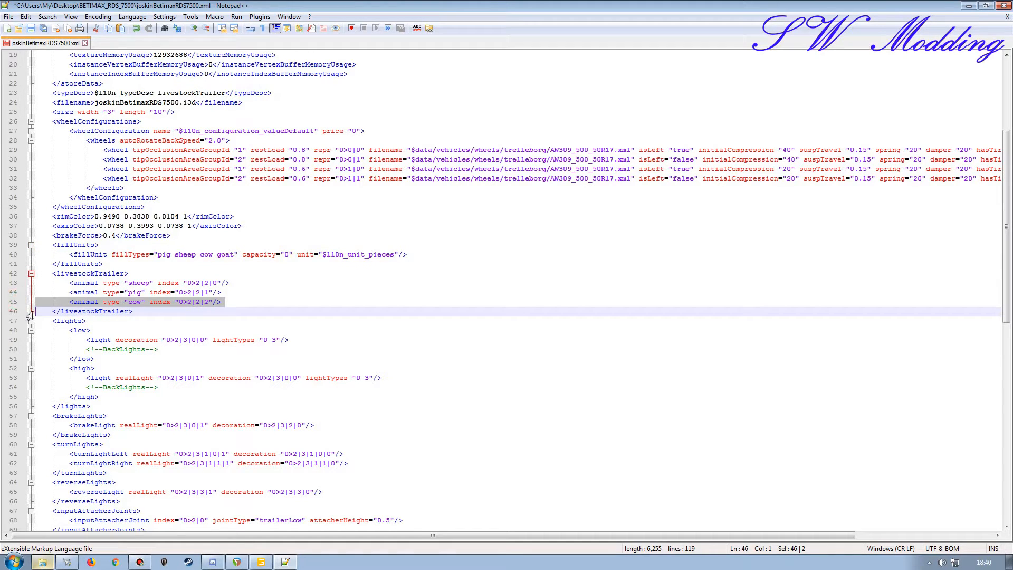
left_click(221, 303)
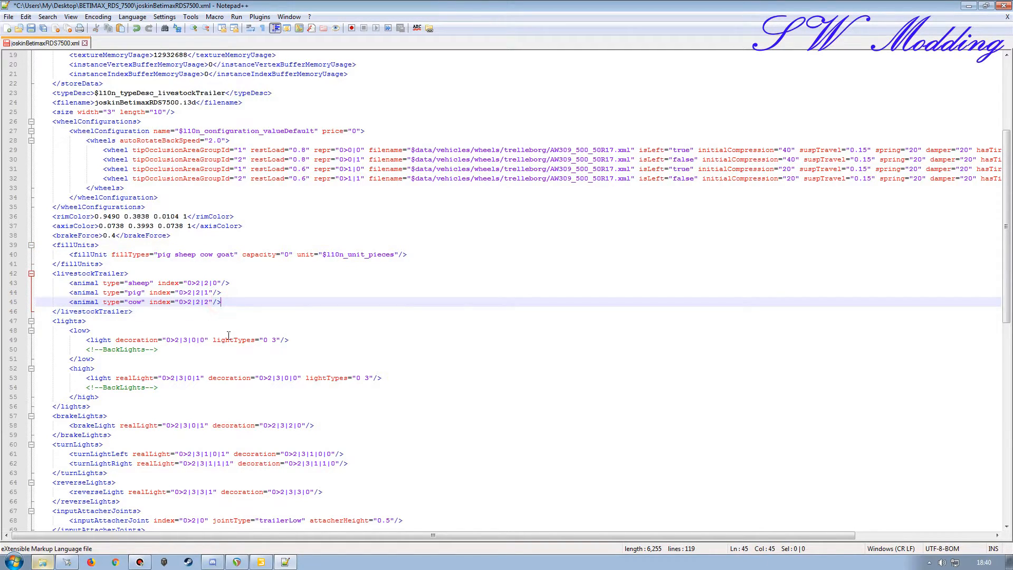
key("Return")
left_click(11, 312)
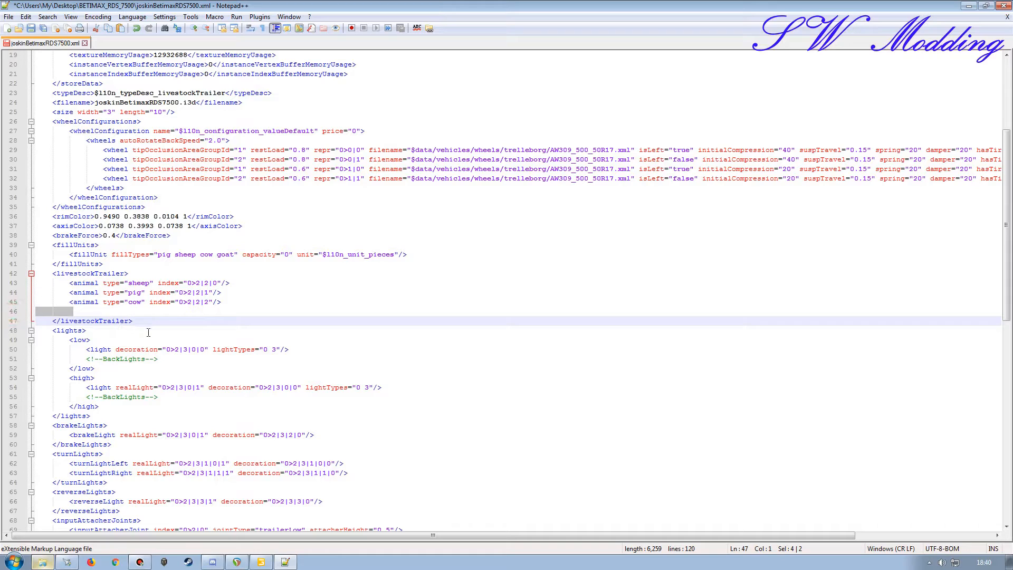
key("ctrl+v")
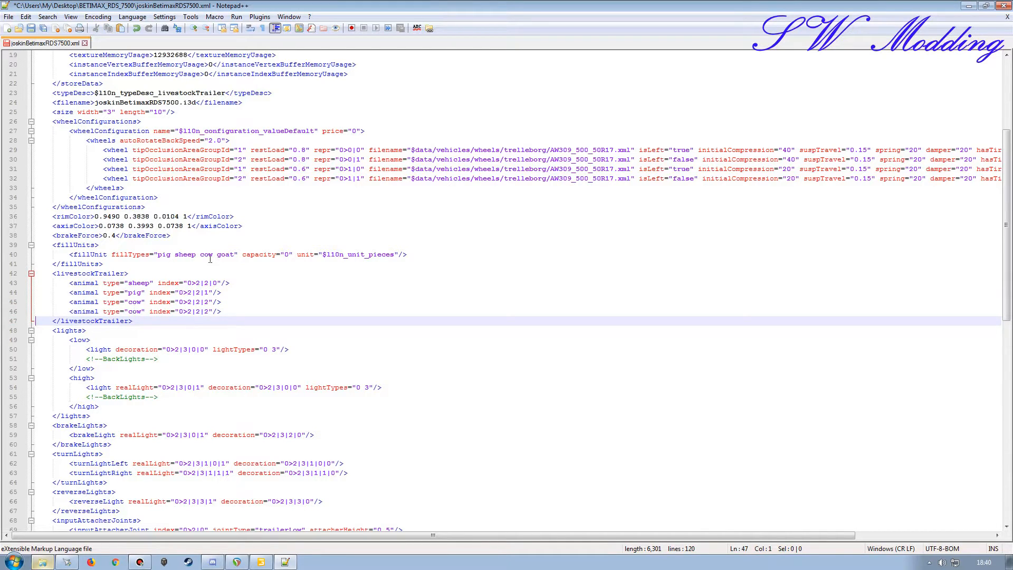
Step: Change the animal type in the duplicated livestockTrailer line to goat
double_click(225, 255)
key("ctrl+c")
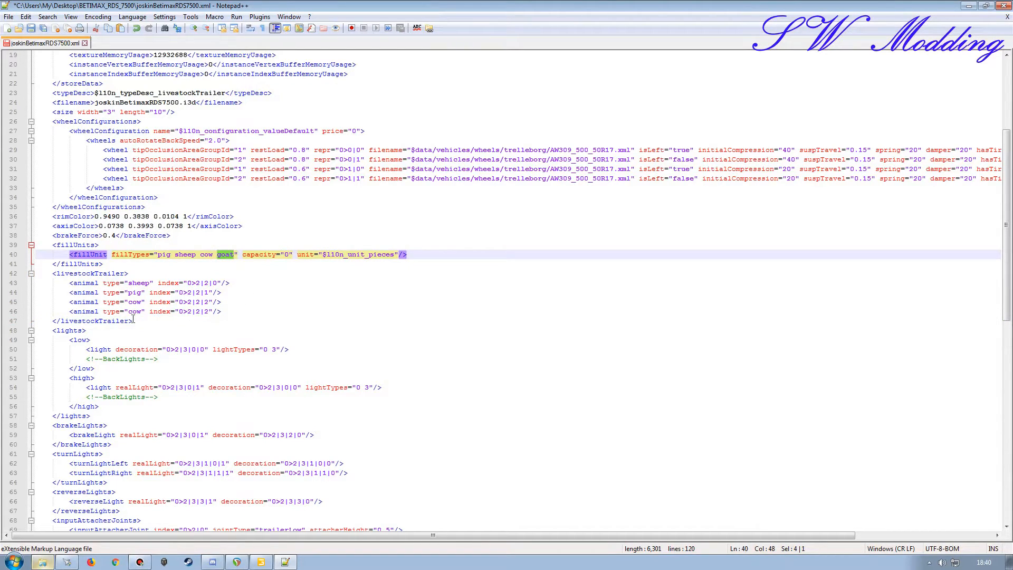
double_click(133, 311)
key("ctrl+v")
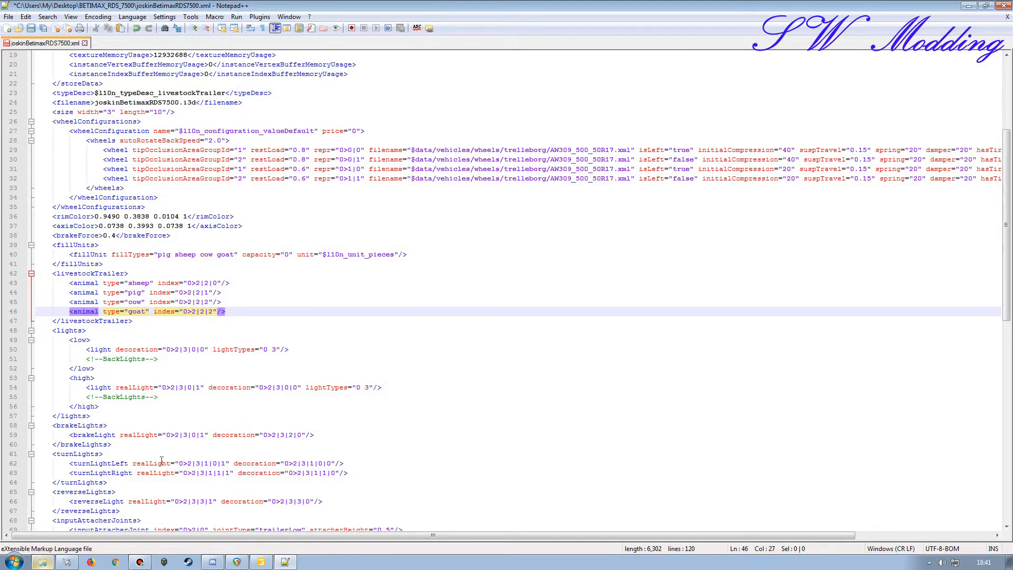
Step: Switch to GIANTS Editor and compare the index paths of the goat and cow transform groups under animals
left_click(261, 562)
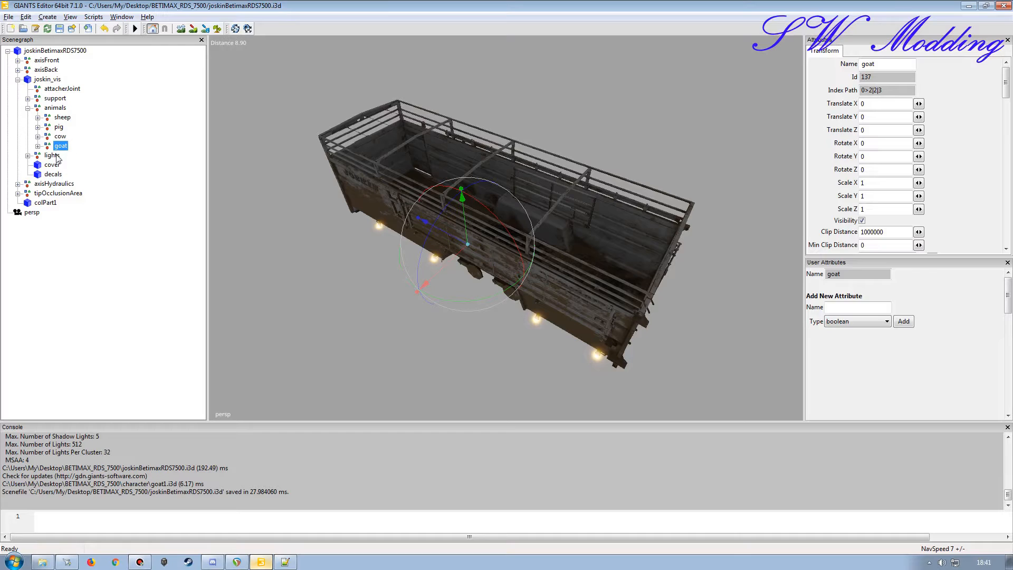
left_click(37, 146)
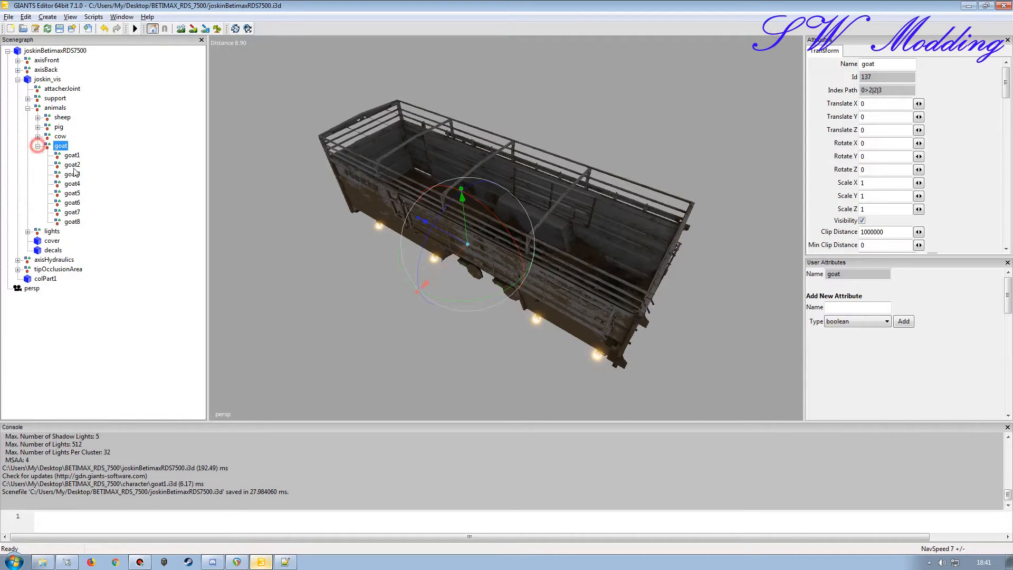
left_click(37, 146)
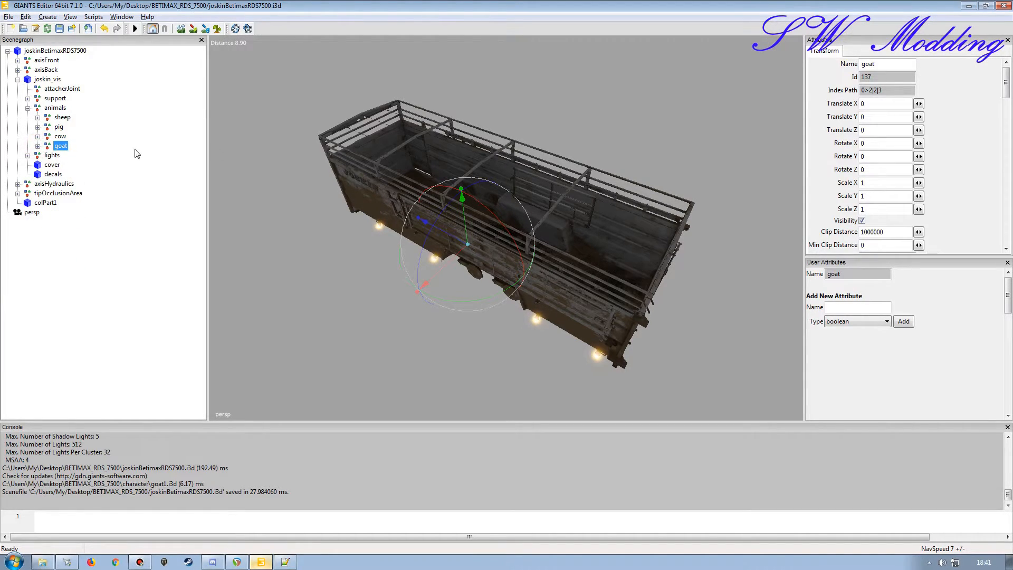
double_click(891, 90)
left_click(285, 562)
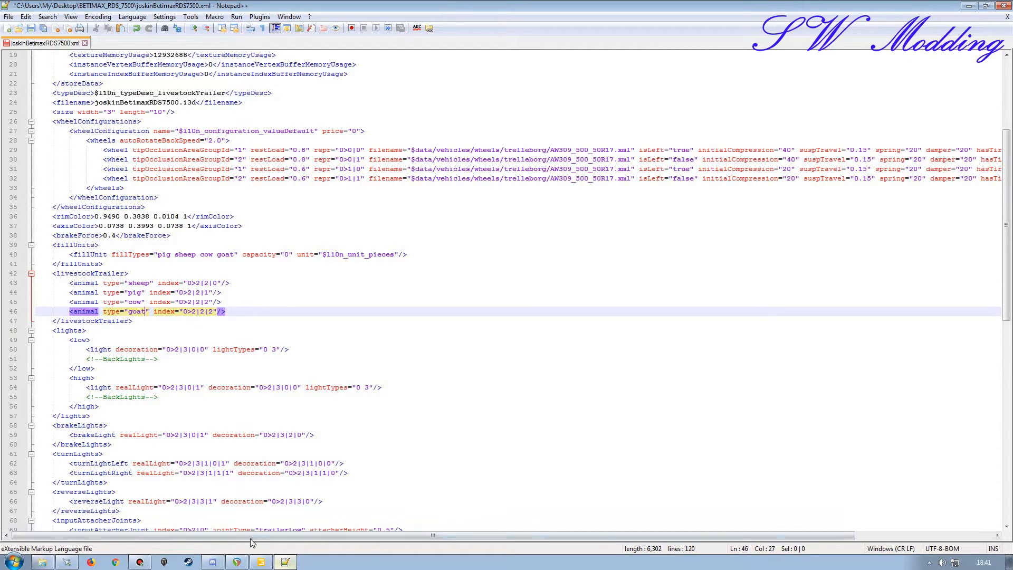
left_click(261, 562)
left_click(60, 136)
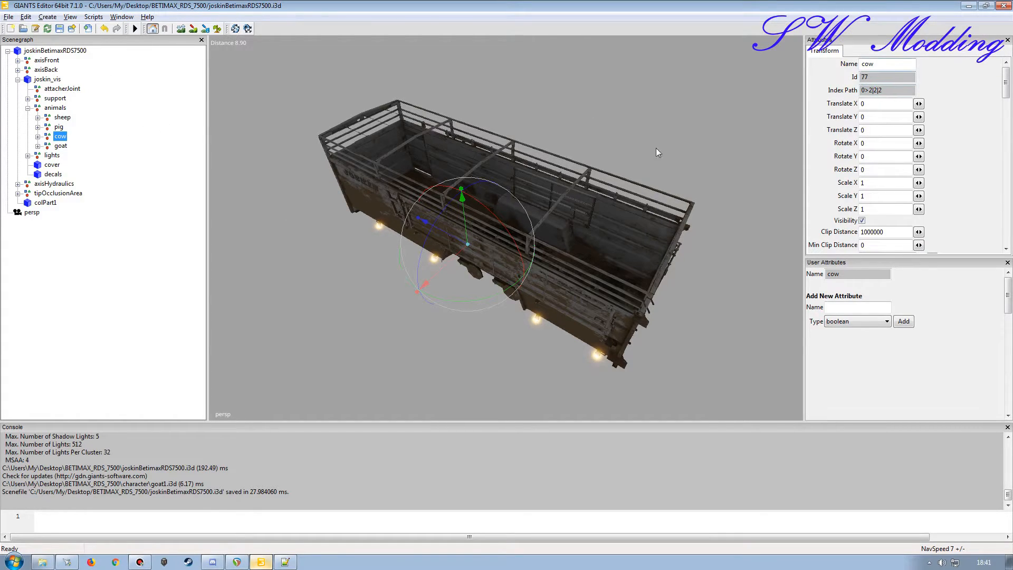
Step: Copy the goat group's index path from GIANTS Editor and paste it as index 0>2|2|3 in the XML's goat animal line
left_click(61, 147)
left_click_drag(895, 90, 802, 104)
key("ctrl+c")
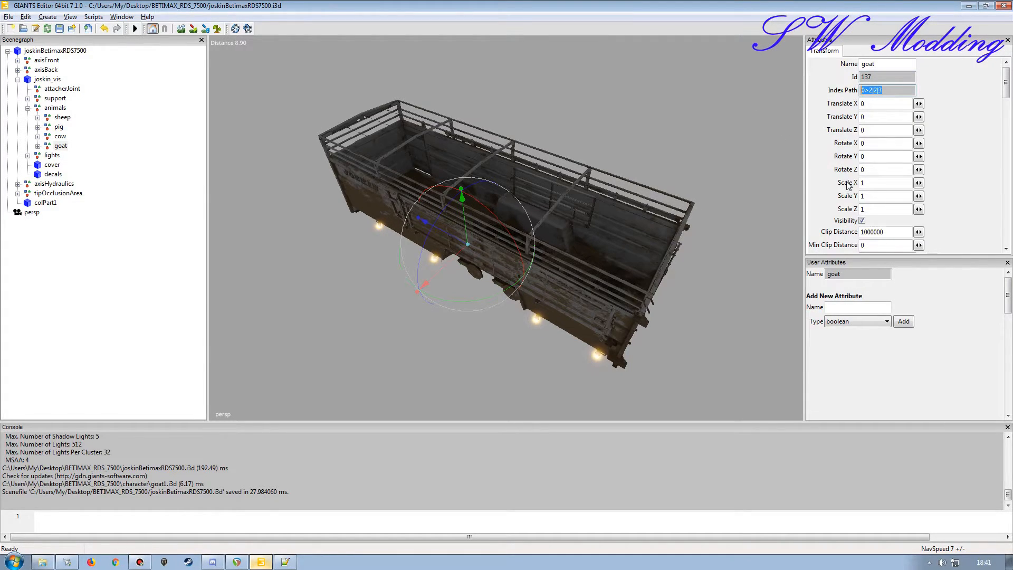
left_click(969, 5)
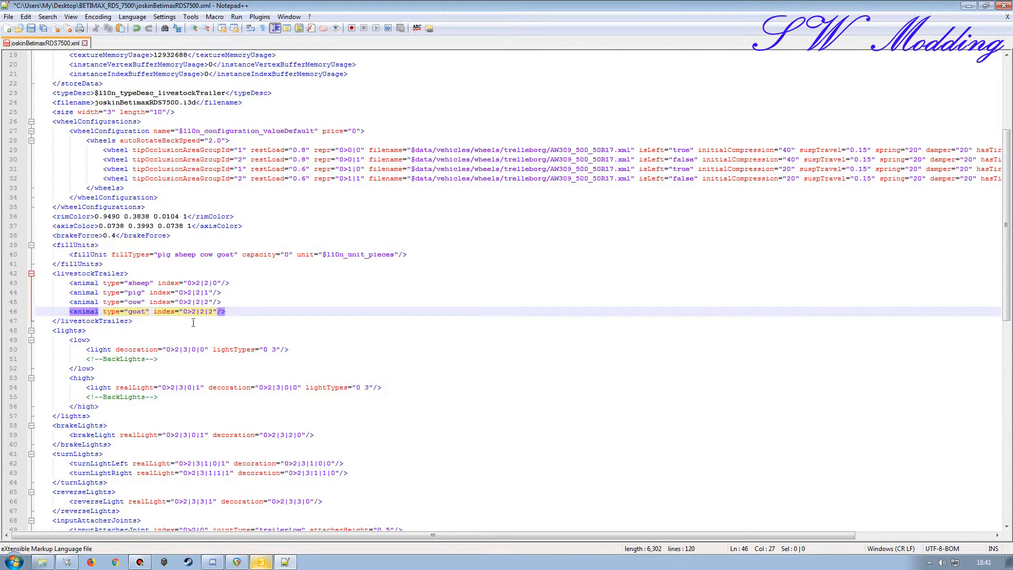
left_click_drag(183, 311, 214, 312)
key("ctrl+v")
left_click(237, 314)
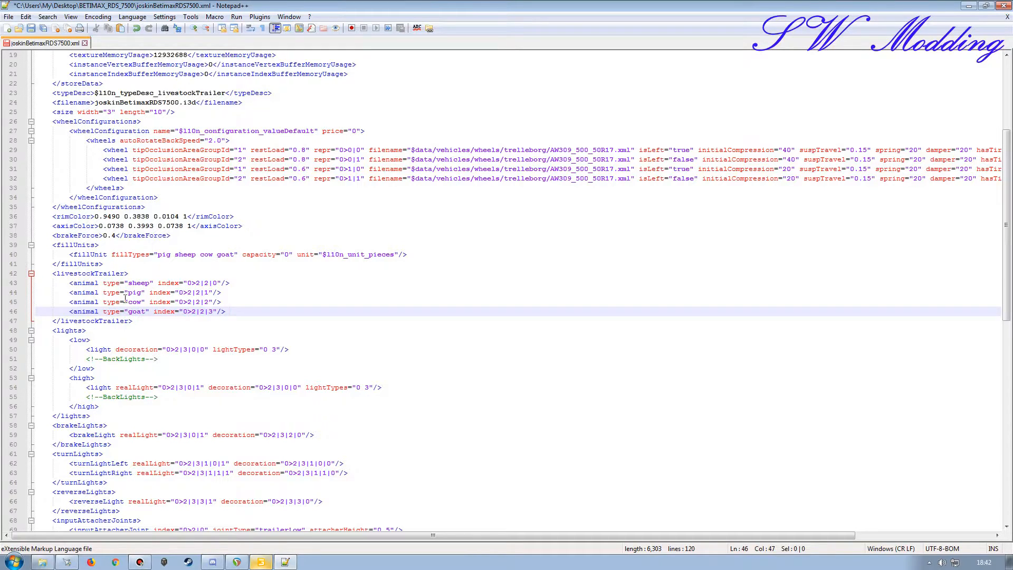
left_click(42, 562)
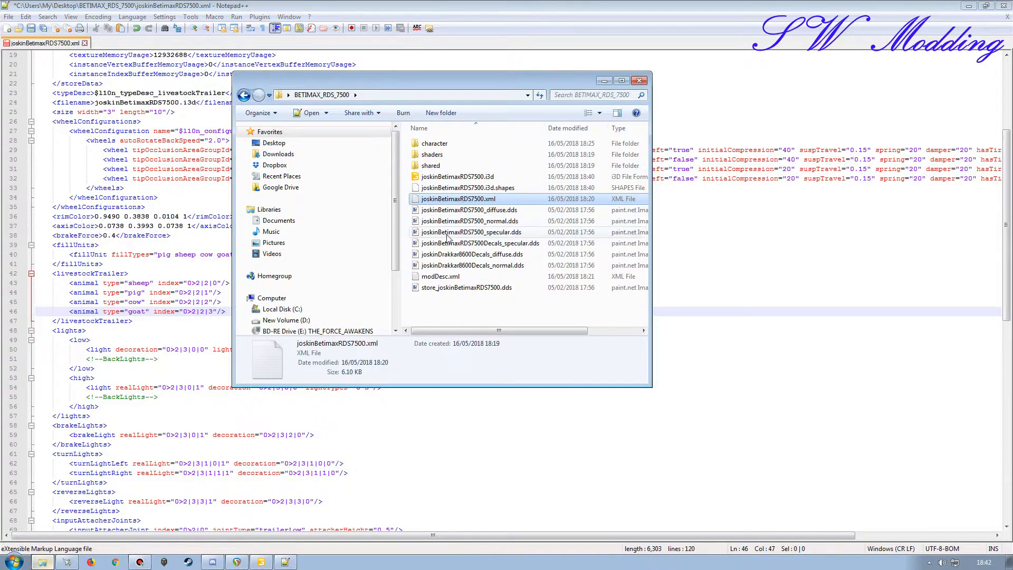
left_click(603, 74)
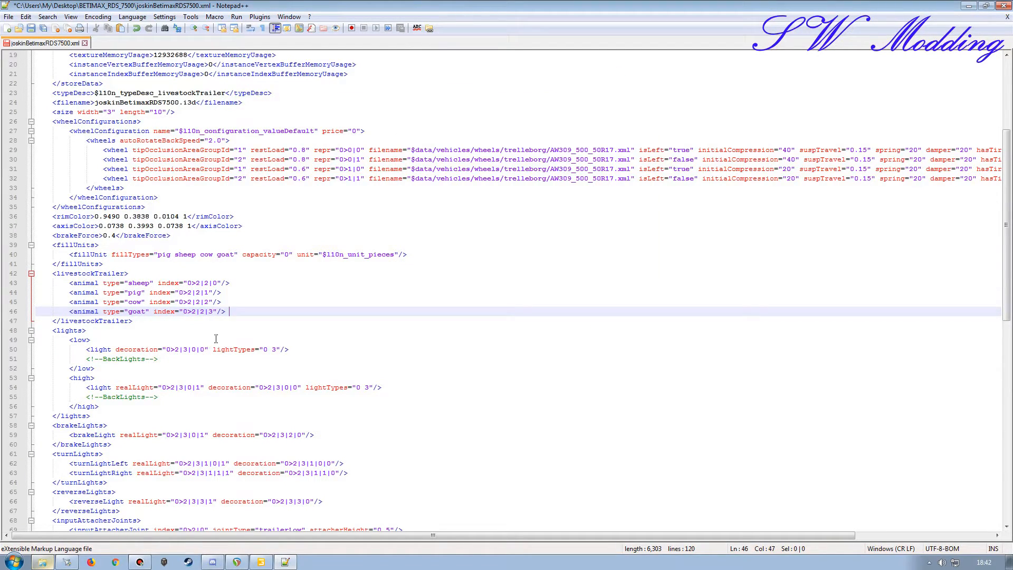
left_click(237, 283)
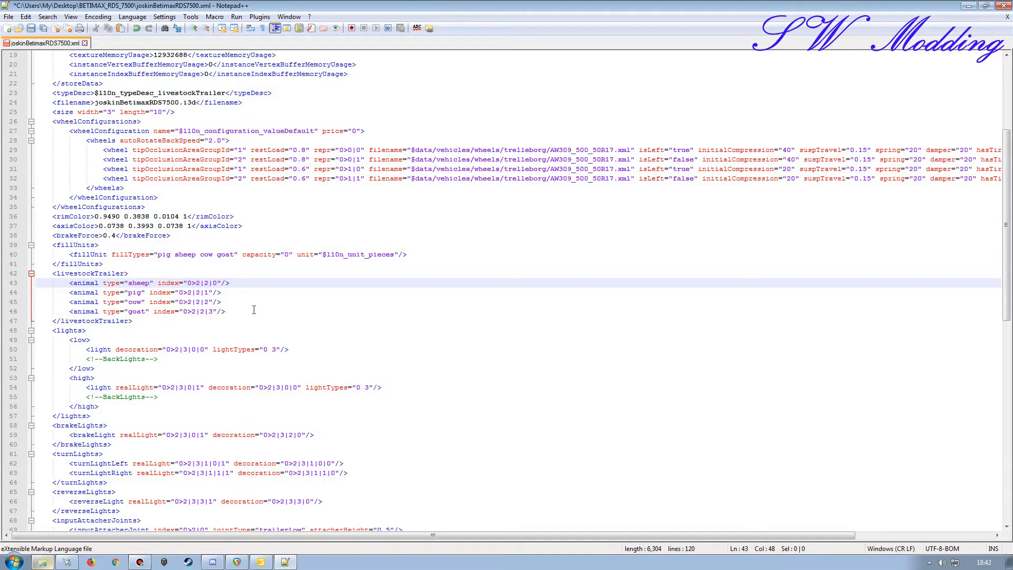
left_click(42, 562)
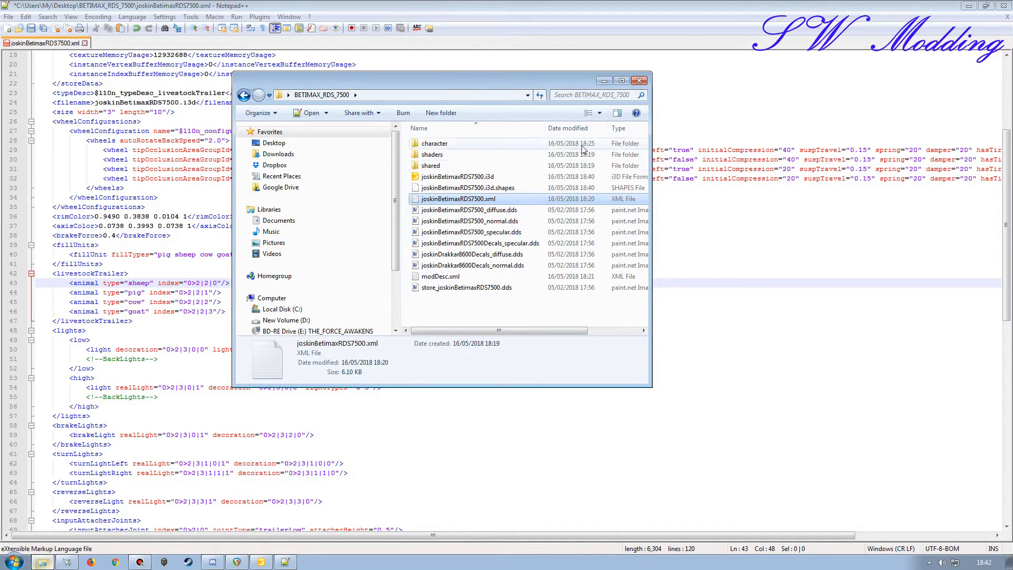
left_click(604, 81)
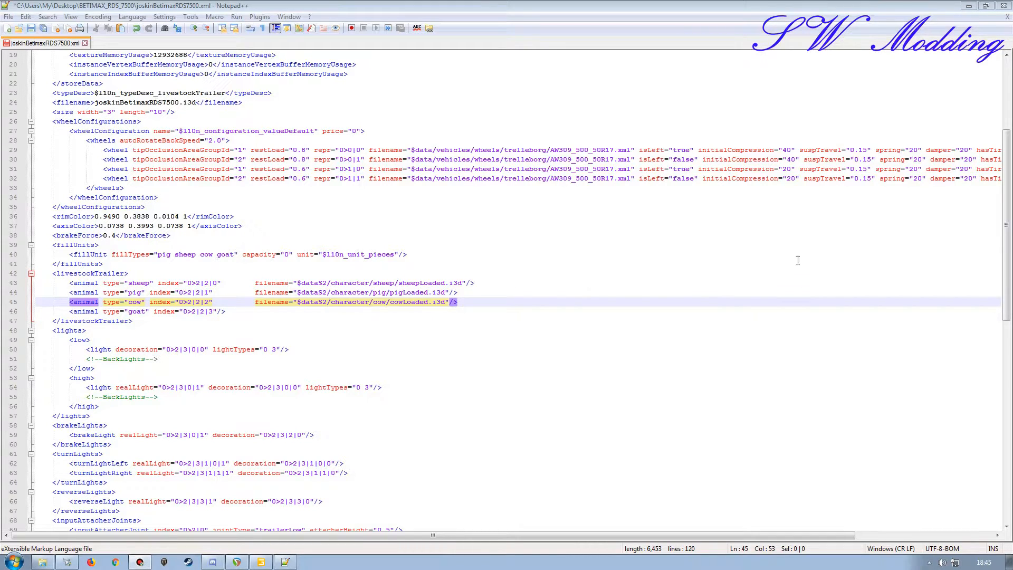
left_click(456, 11)
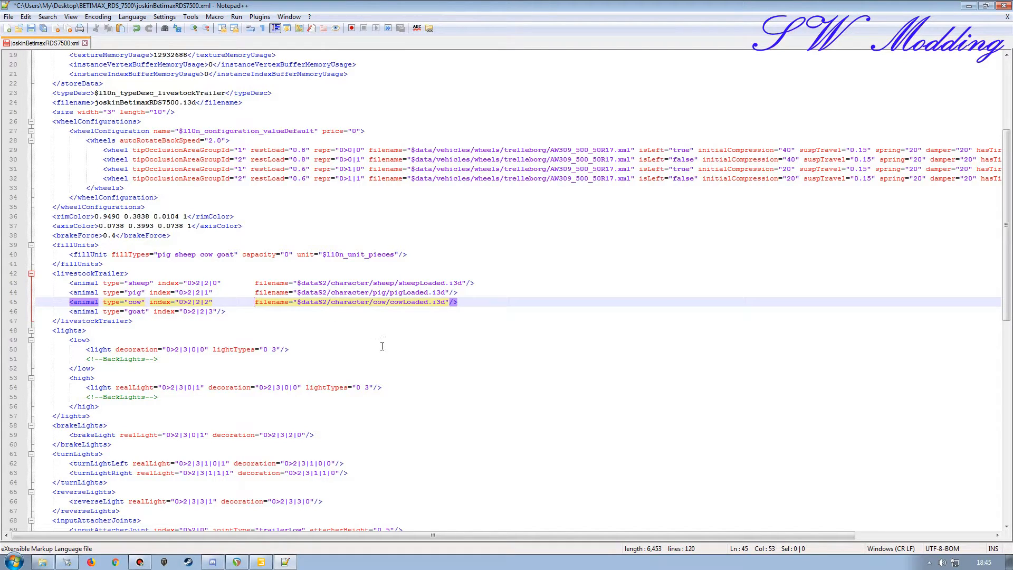
left_click(458, 302)
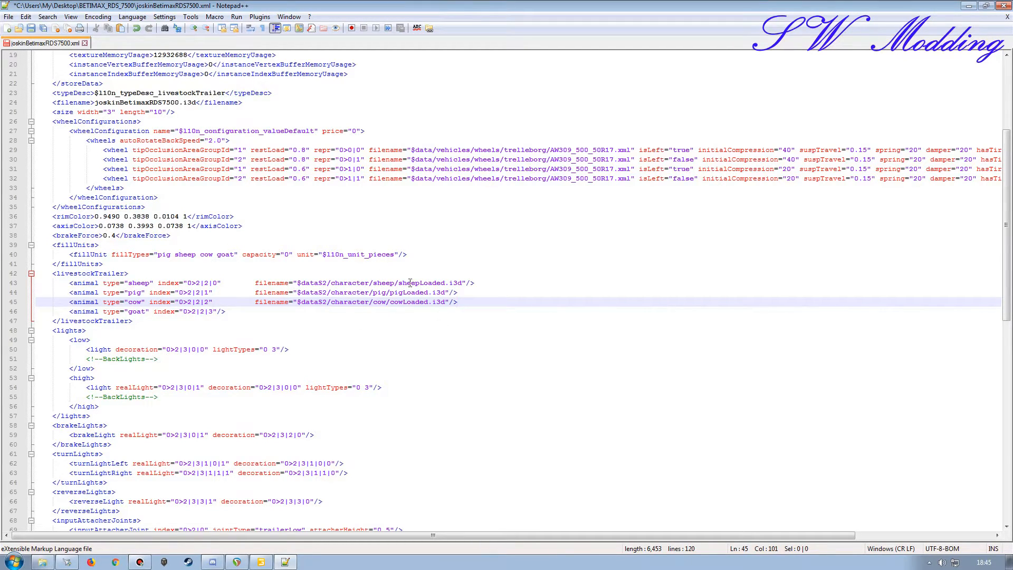
left_click(43, 562)
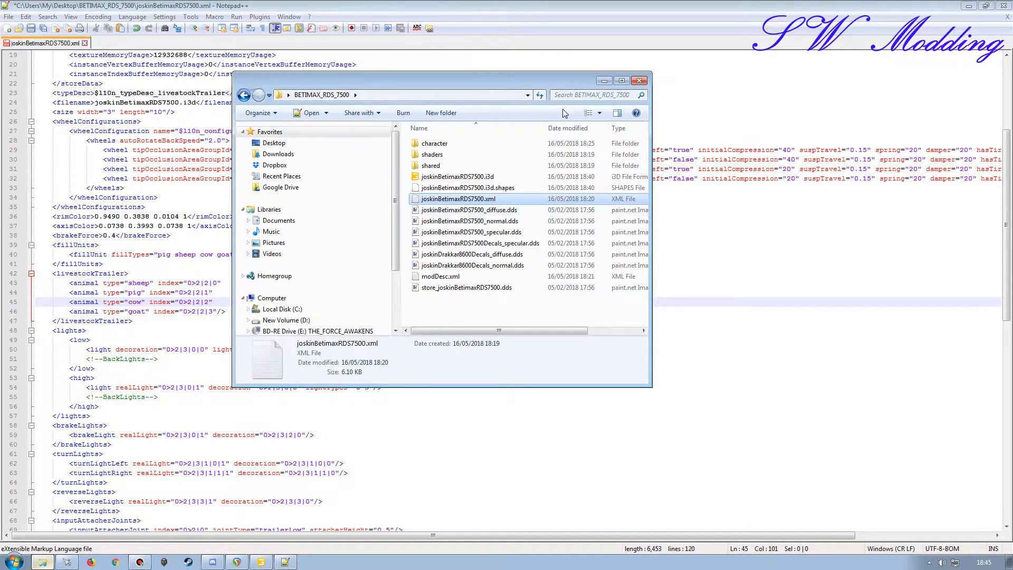
left_click(604, 80)
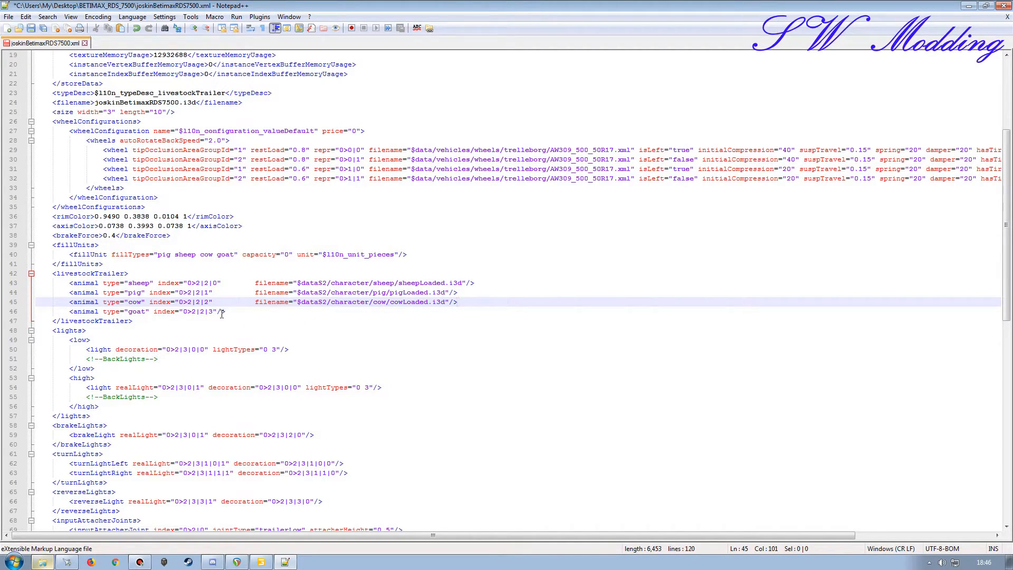
Step: Replace the goat line's closing characters with a copy of the cow line's filename attribute, including its closing tag
left_click_drag(216, 311, 230, 311)
key("Delete")
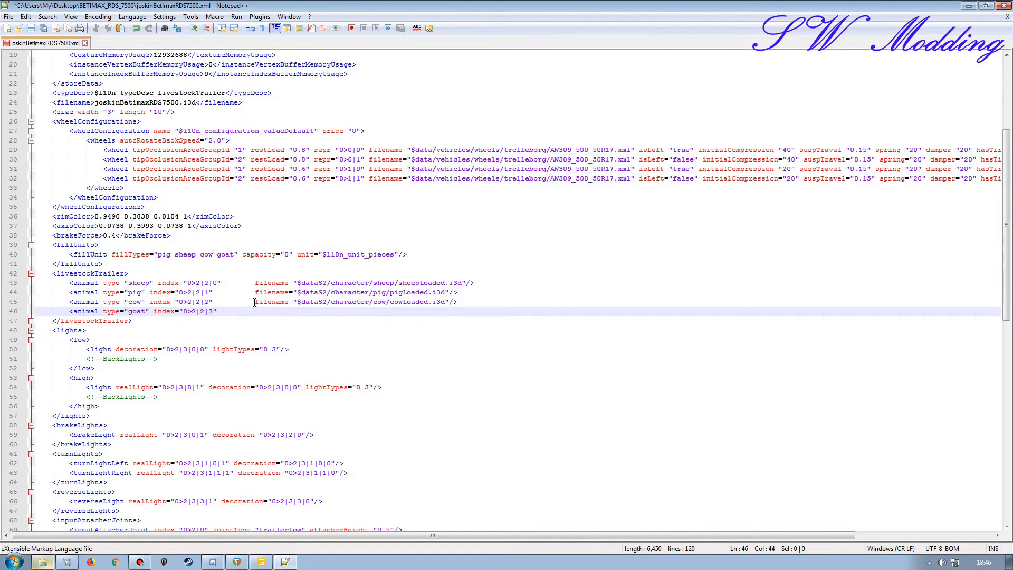
left_click_drag(256, 302, 495, 302)
key("ctrl+c")
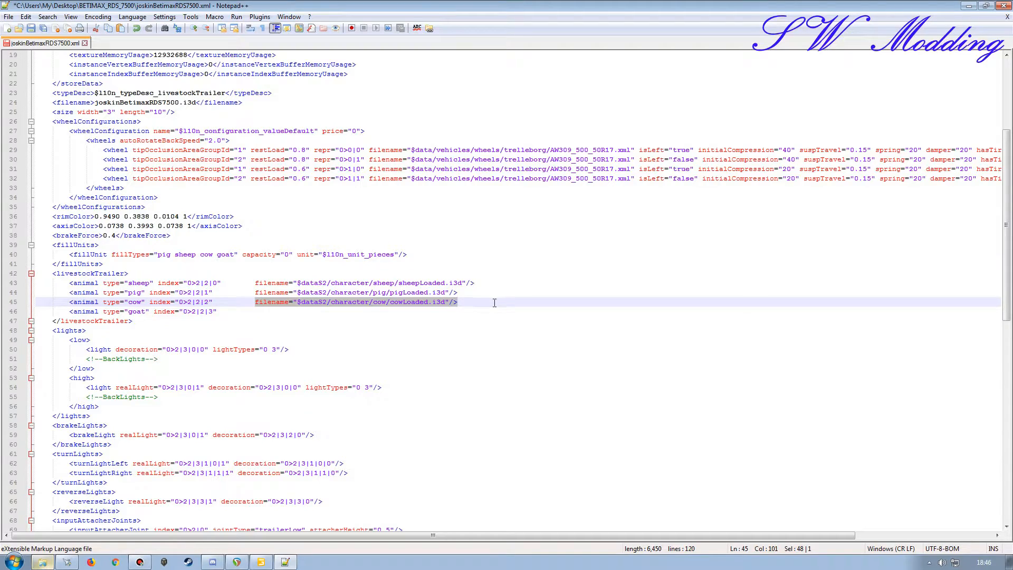
left_click(258, 320)
left_click(238, 312)
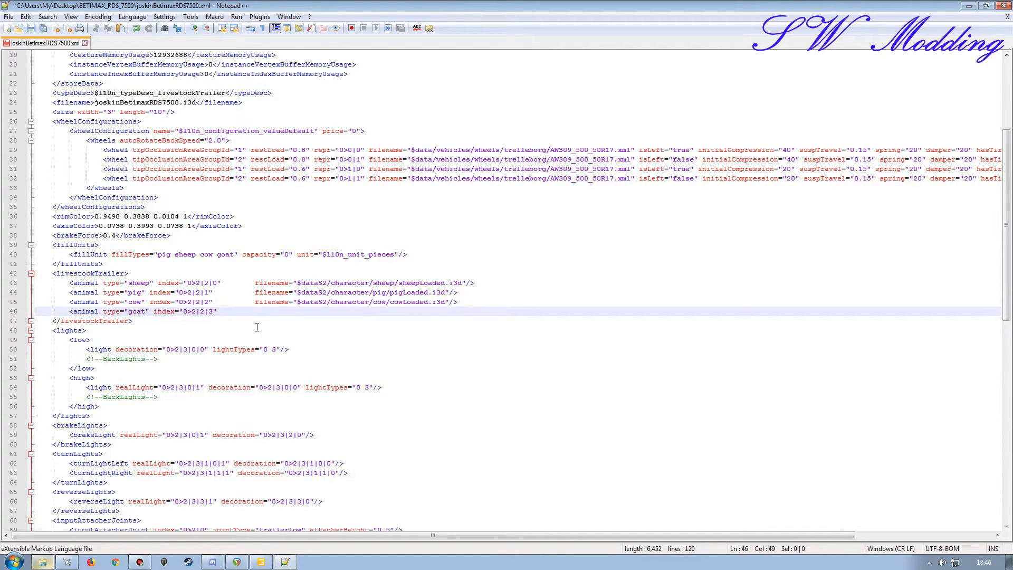
key("ctrl+v")
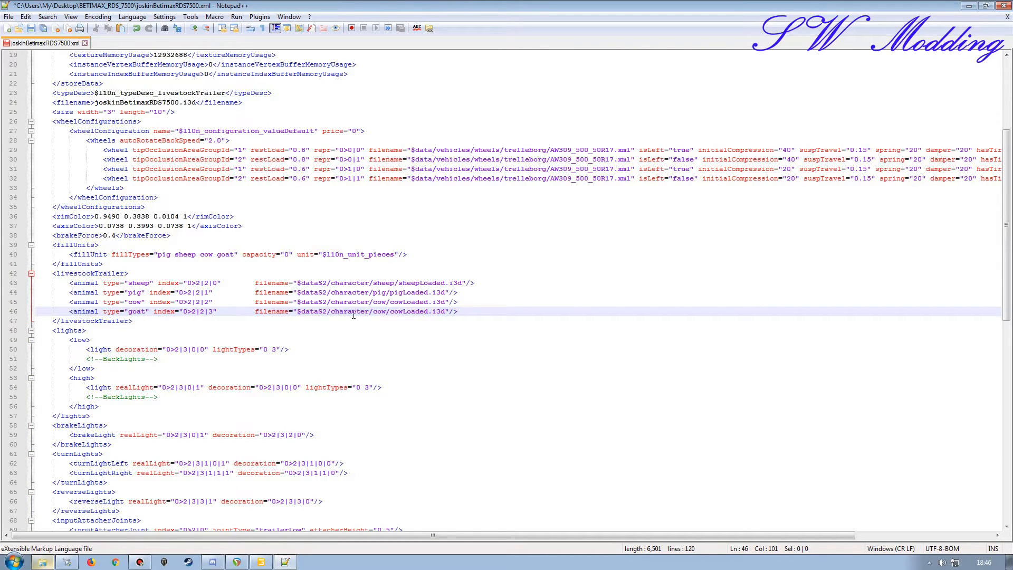
Step: Switch to Windows Explorer and create a folder named goat inside the mod's character folder
left_click(42, 562)
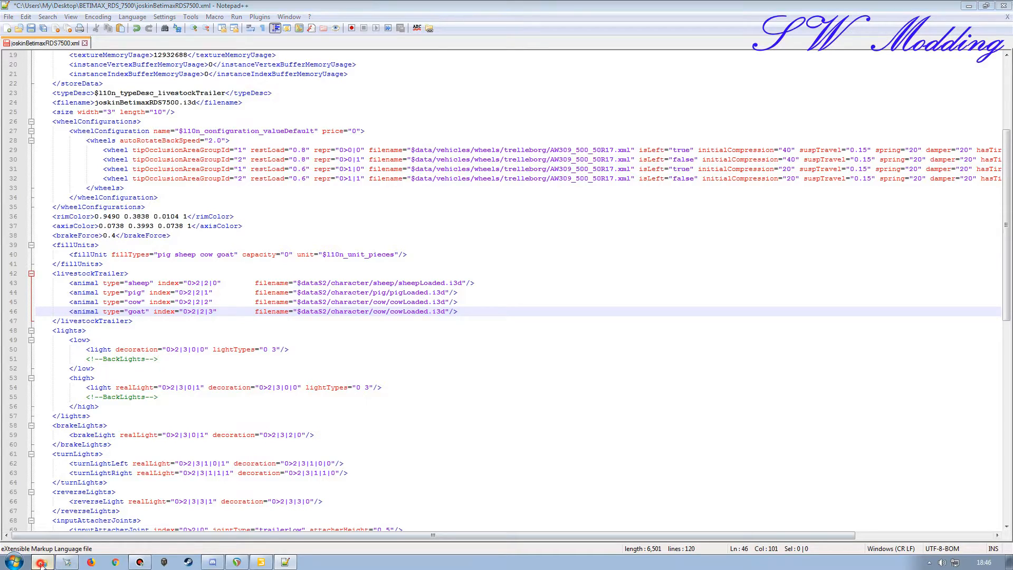
double_click(434, 143)
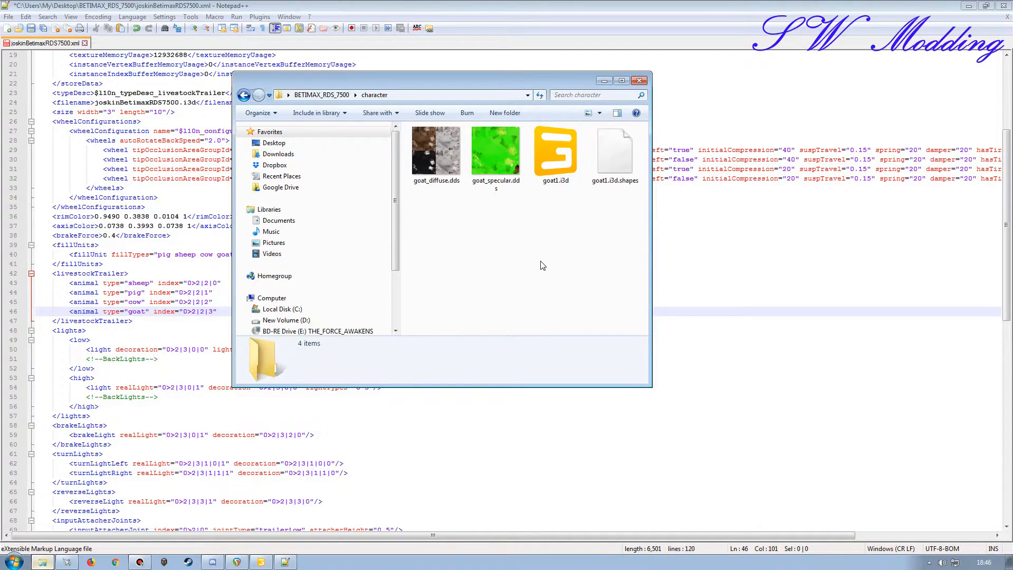
left_click(505, 113)
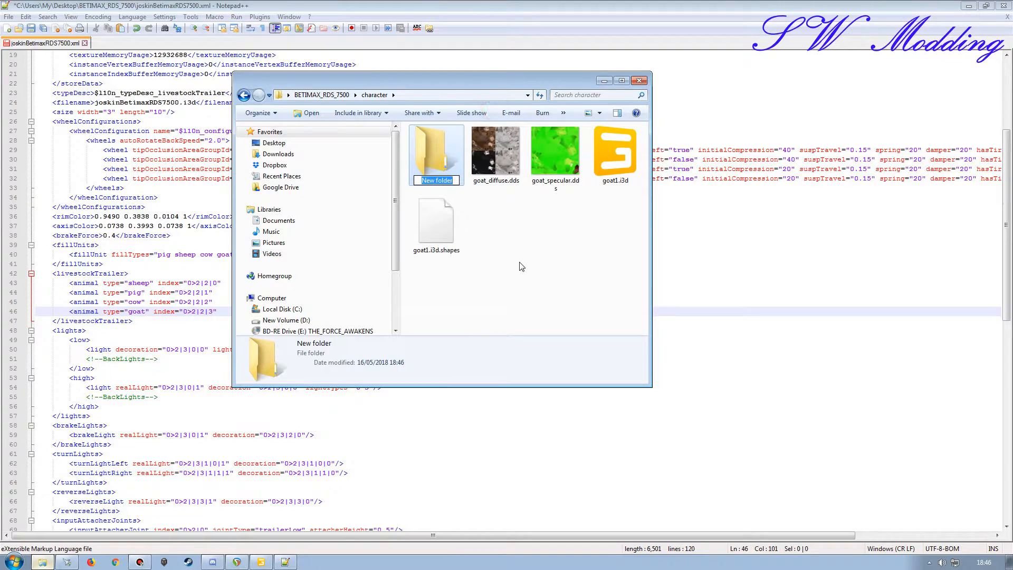
type("goat")
key("Return")
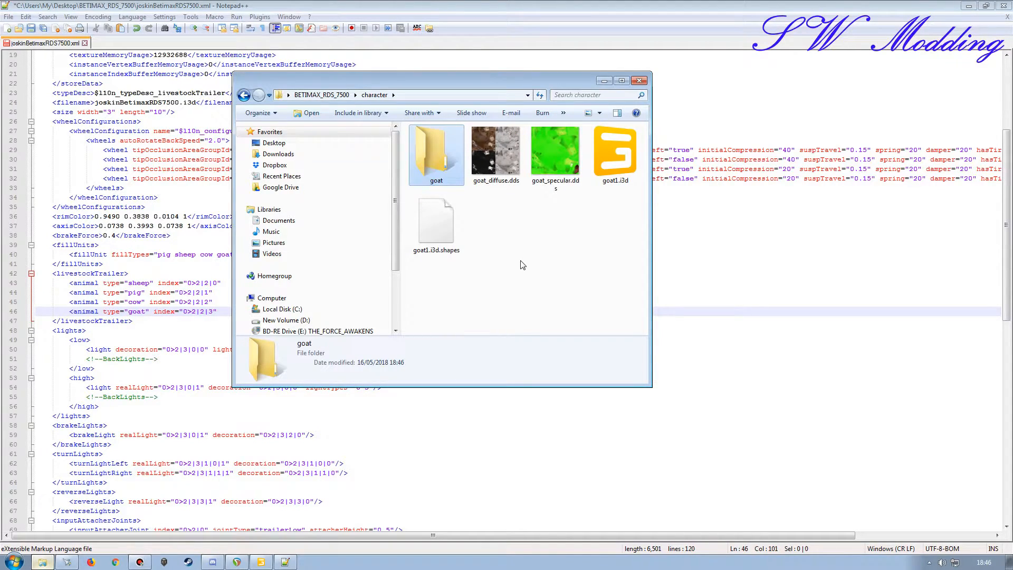
Step: Move goat_diffuse.dds, goat_specular.dds, goat1.i3d and goat1.i3d.shapes from the character folder into its goat subfolder
left_click(508, 152)
left_click(435, 225, "shift")
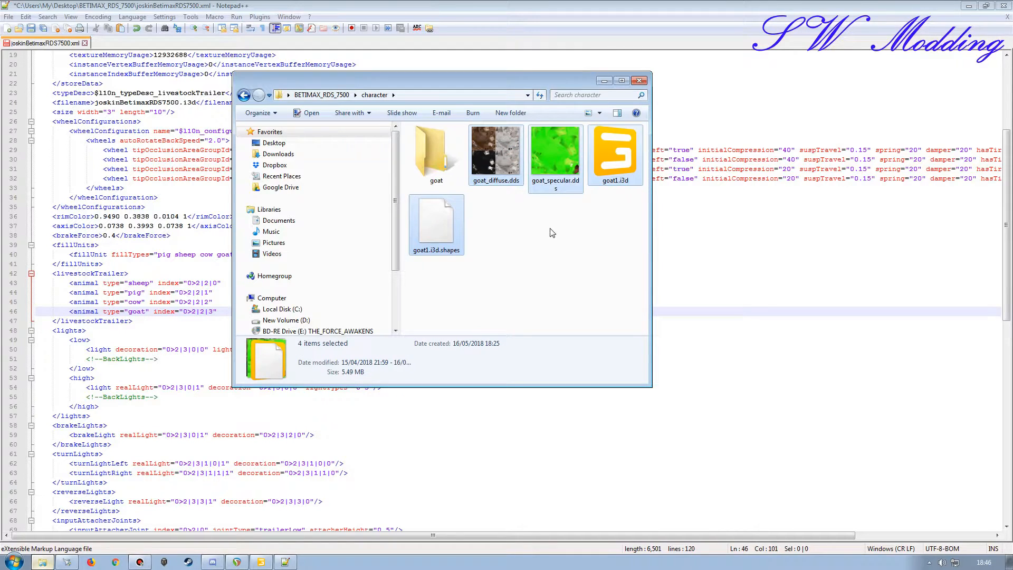
key("ctrl+x")
double_click(436, 155)
key("ctrl+v")
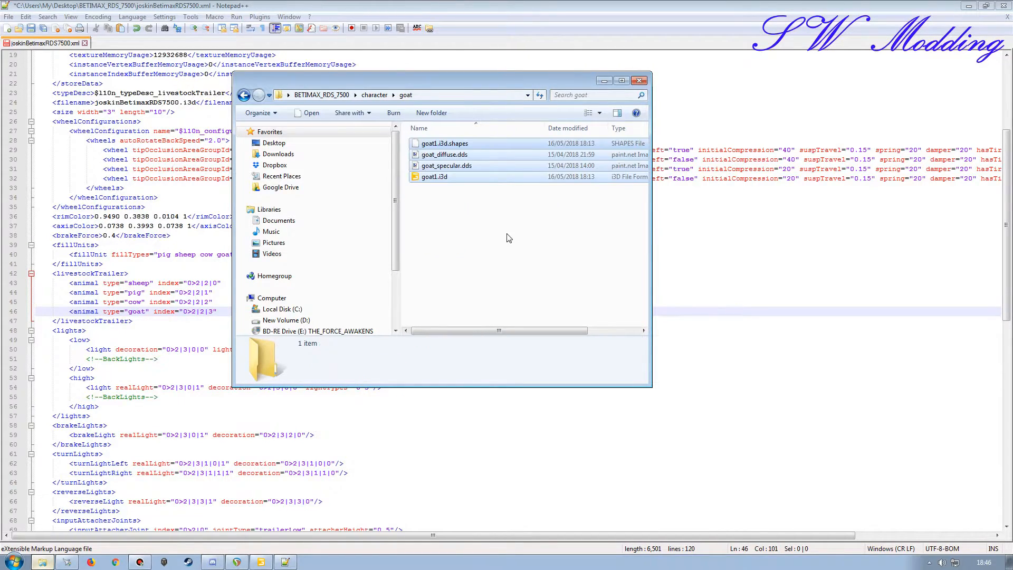
key("BackSpace")
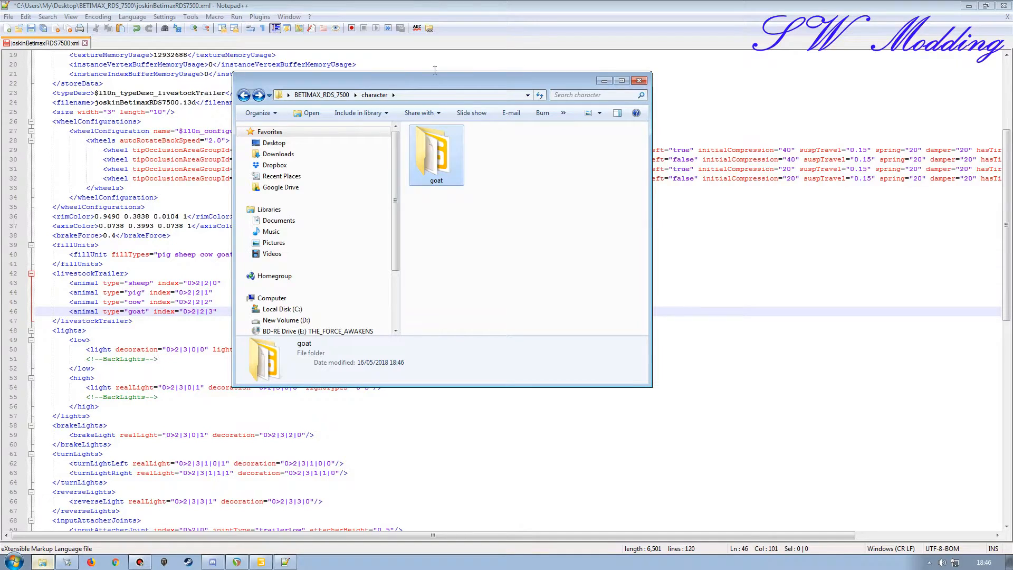
Step: Check the goat folder's file names and change the goat line's filename in the XML to character/goat/goat1.i3d
left_click_drag(435, 79, 755, 80)
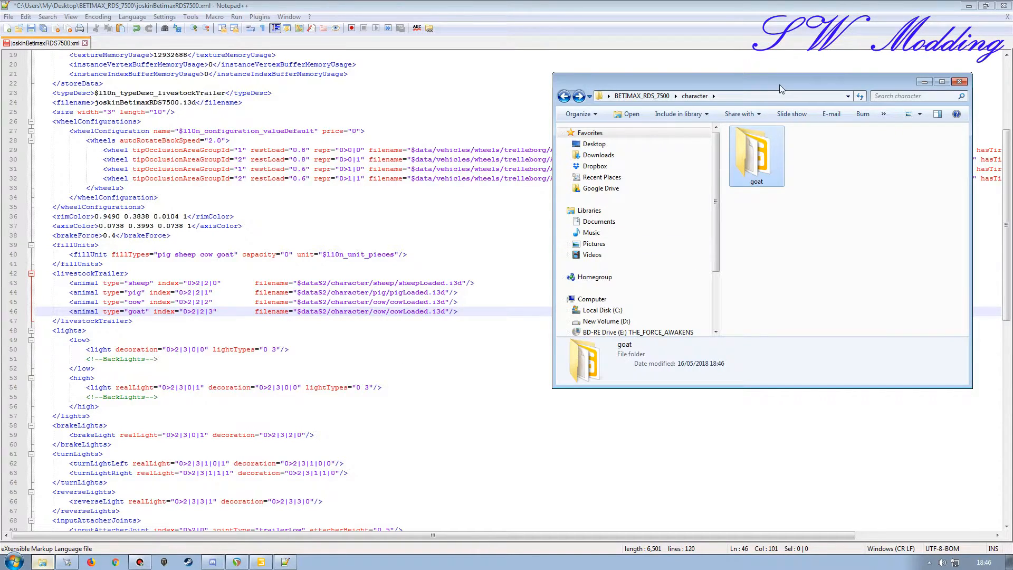
left_click_drag(780, 85, 723, 86)
double_click(703, 158)
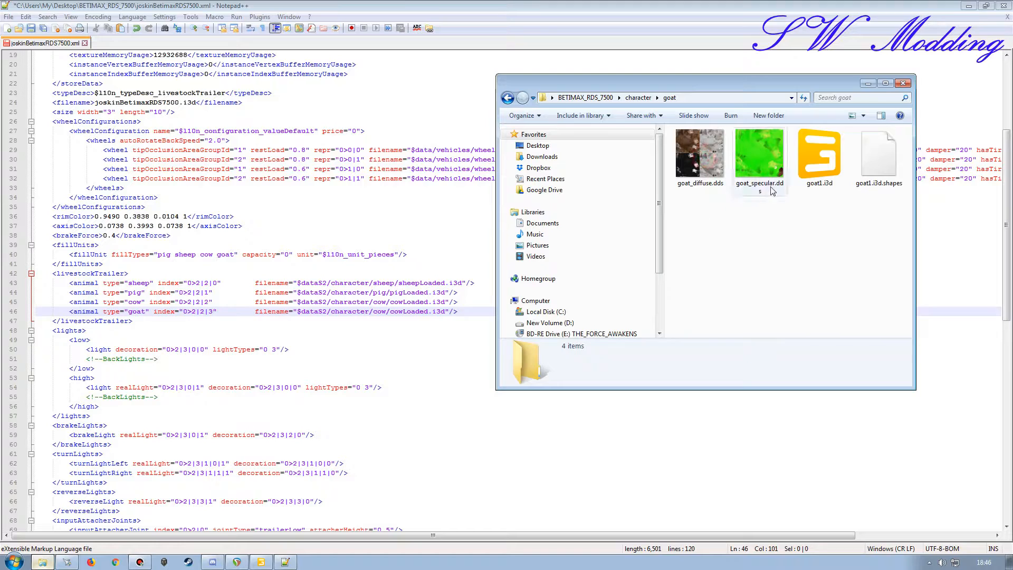
left_click(868, 83)
double_click(379, 311)
type("goat")
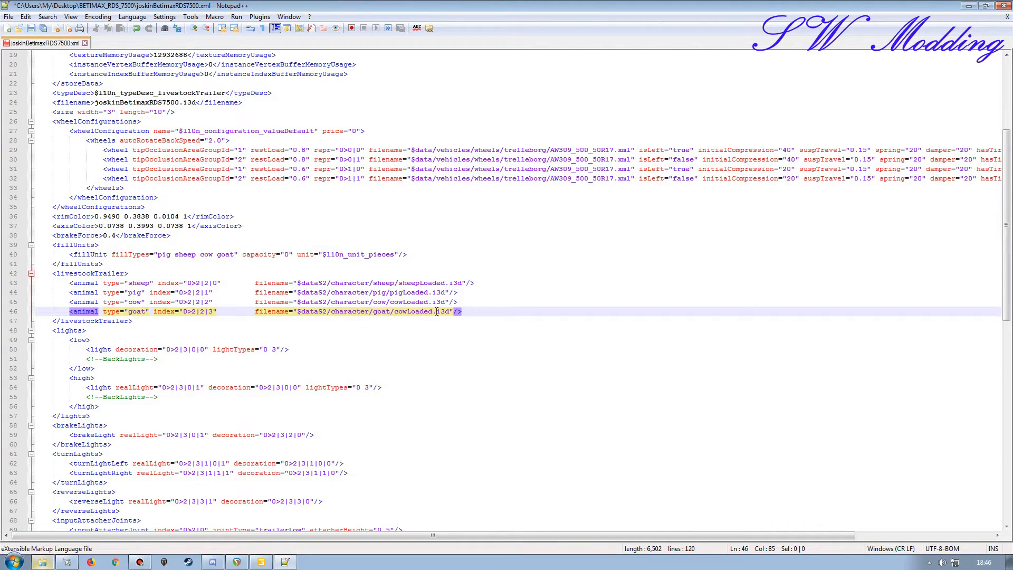
left_click_drag(432, 312, 395, 312)
type("goat1")
left_click_drag(331, 312, 303, 312)
key("Delete")
key("BackSpace")
key("BackSpace")
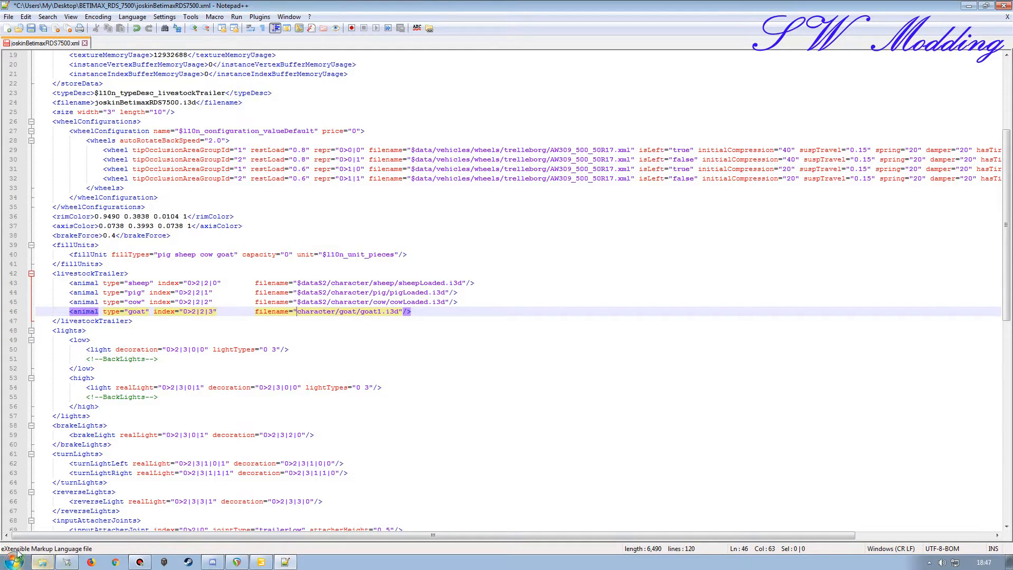
Step: Trace the folder path from BETIMAX_RDS_7500 through character and goat to check it against the goat line's filename
left_click(43, 562)
left_click(581, 98)
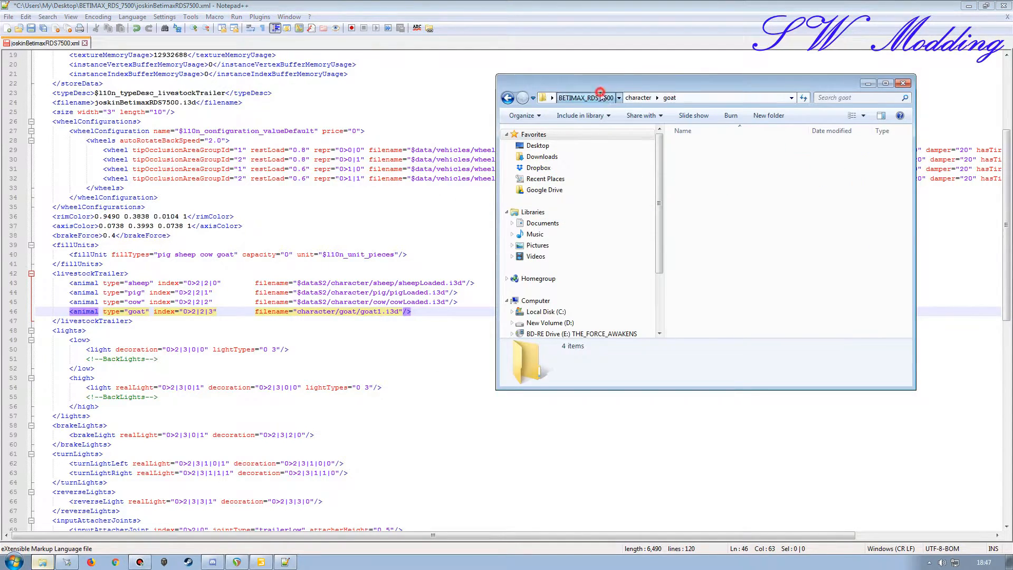
double_click(693, 147)
double_click(692, 146)
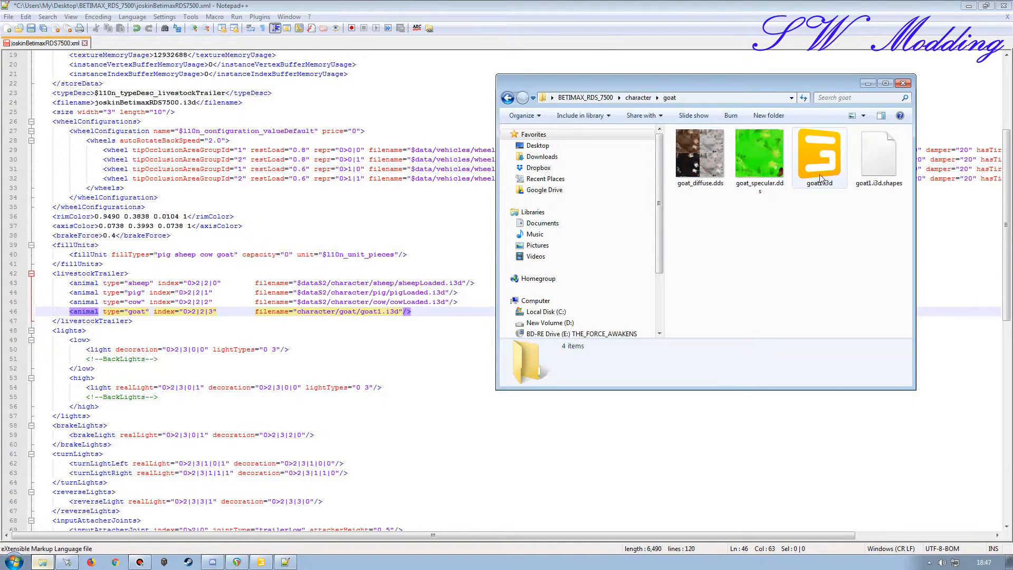
left_click(868, 84)
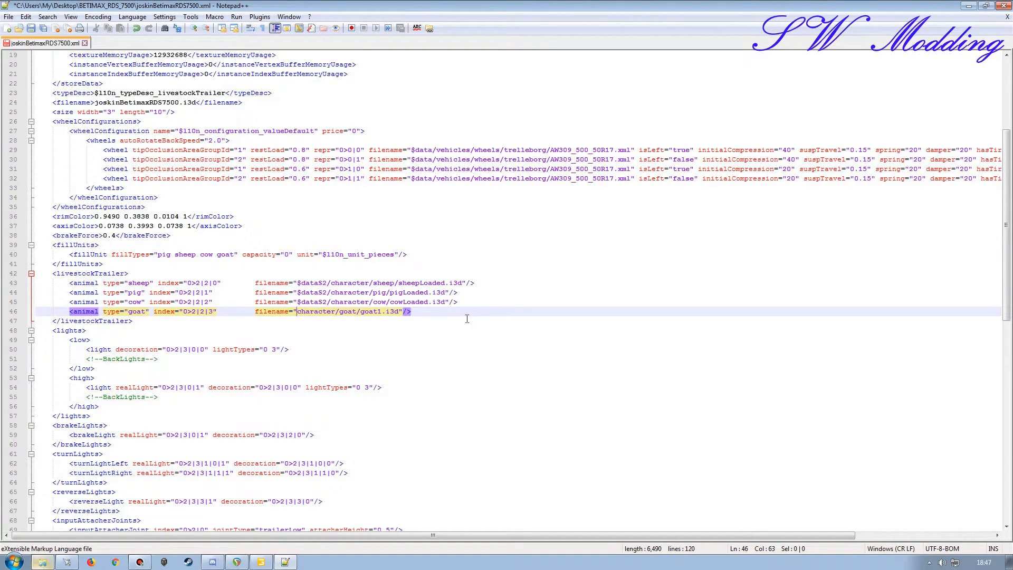
Step: Save joskinBetimaxRDS7500.xml, switch to GIANTS Editor and check the order and contents of the groups under animals
key("End")
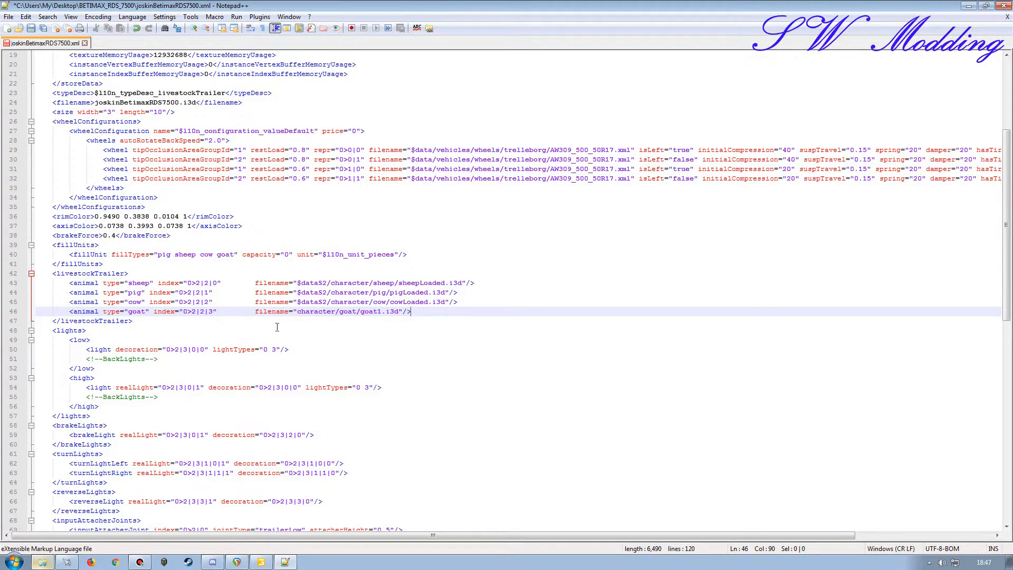
key("ctrl+s")
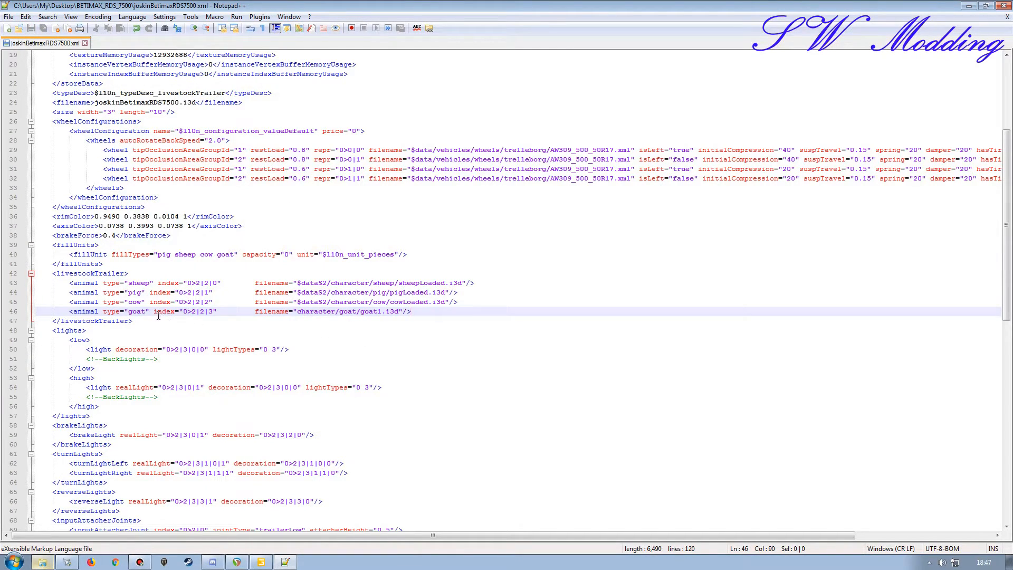
left_click(261, 562)
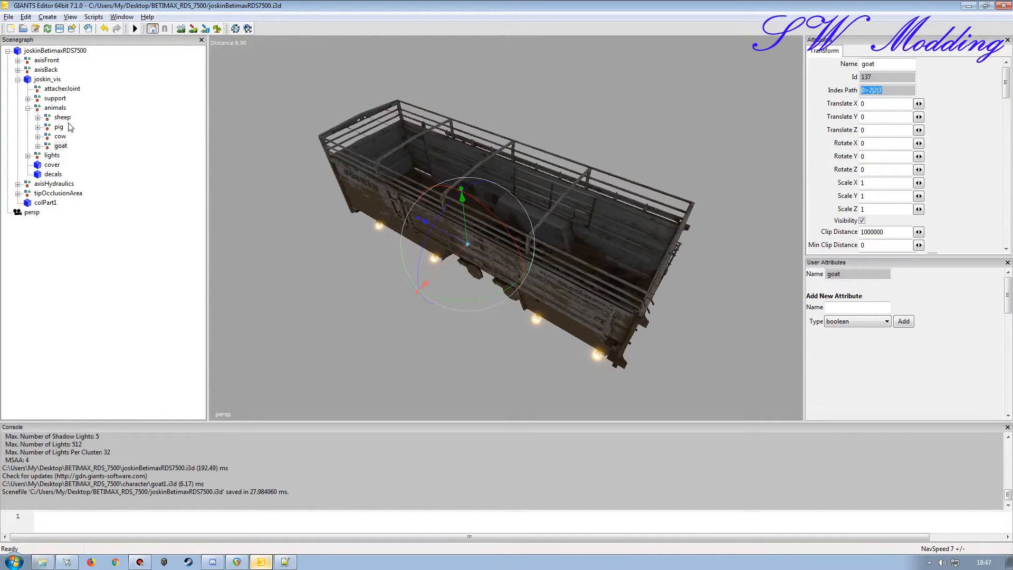
left_click(38, 146)
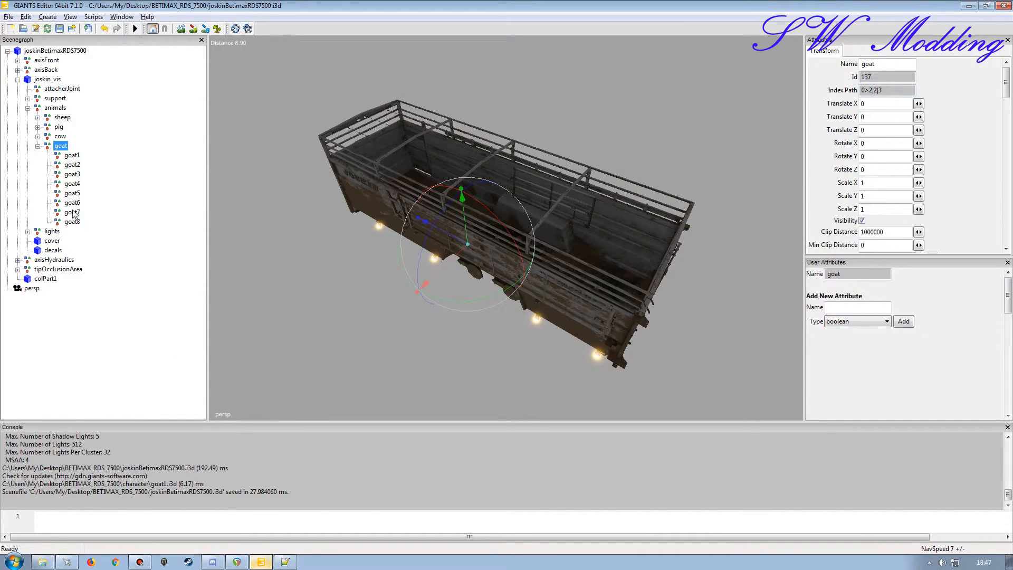
left_click(38, 146)
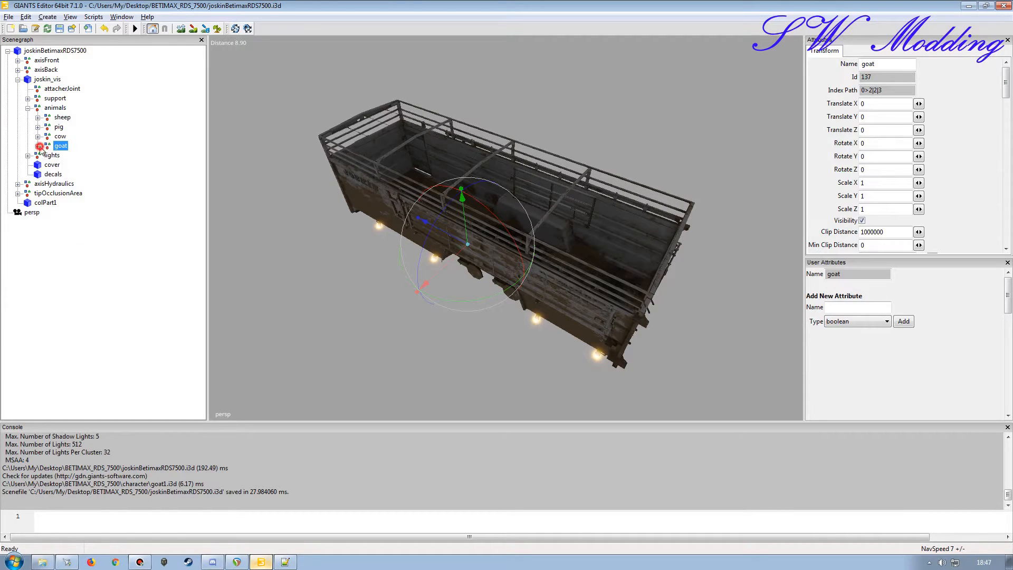
left_click(60, 136)
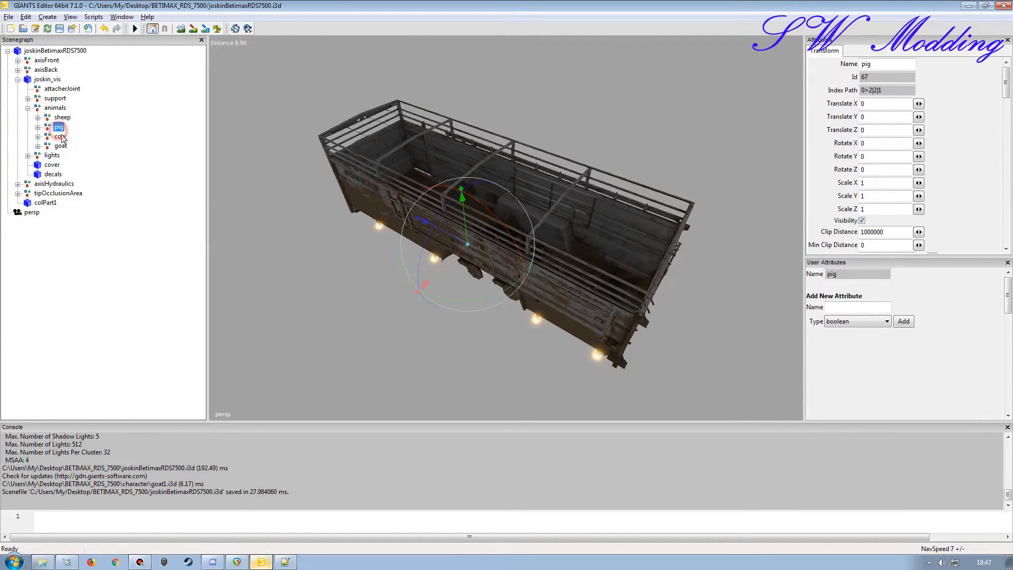
Step: Save the trailer's i3d scene and close both GIANTS Editor and Notepad++
left_click(108, 170)
key("ctrl+s")
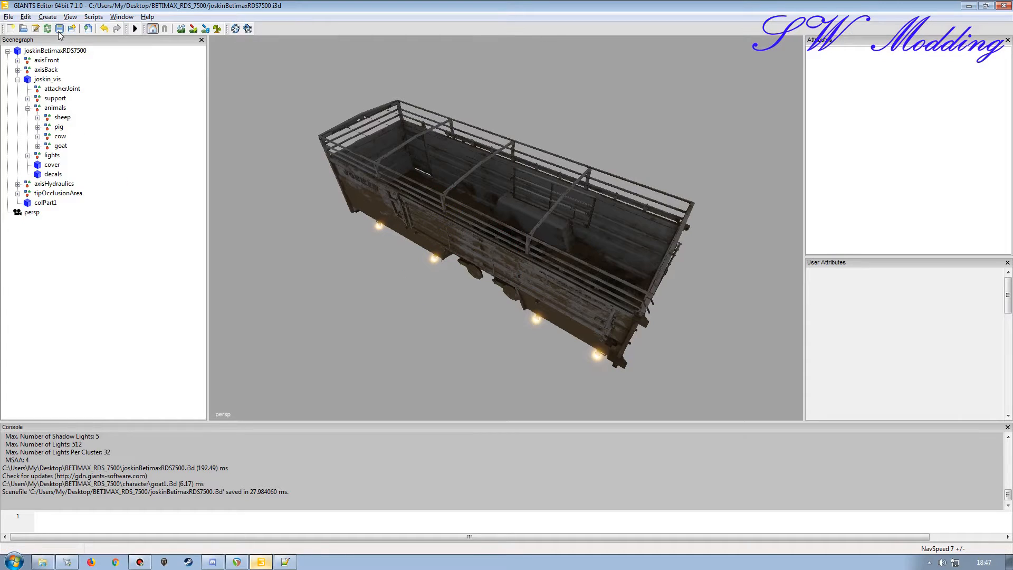
left_click(1003, 6)
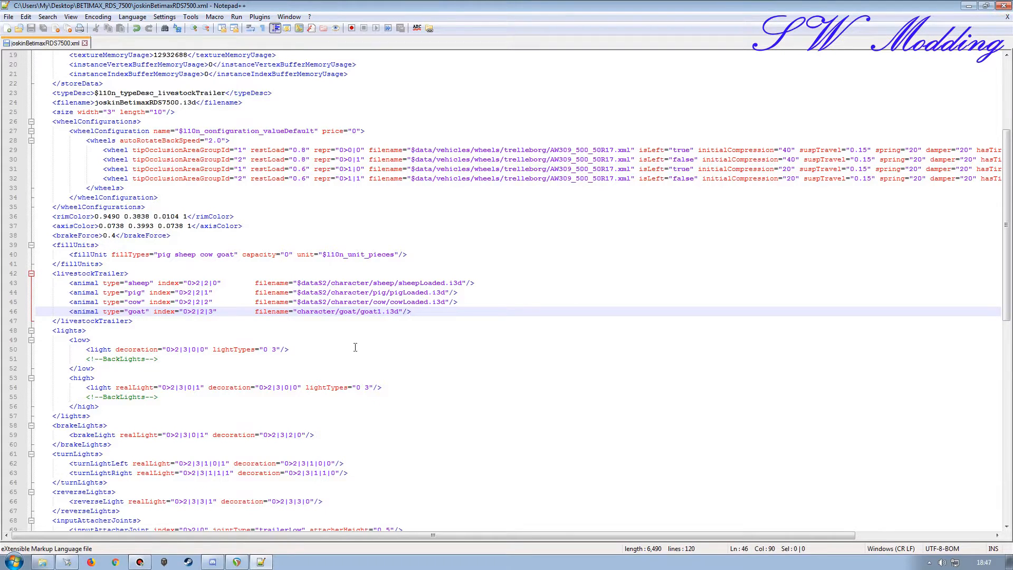
left_click(1007, 17)
left_click(1003, 6)
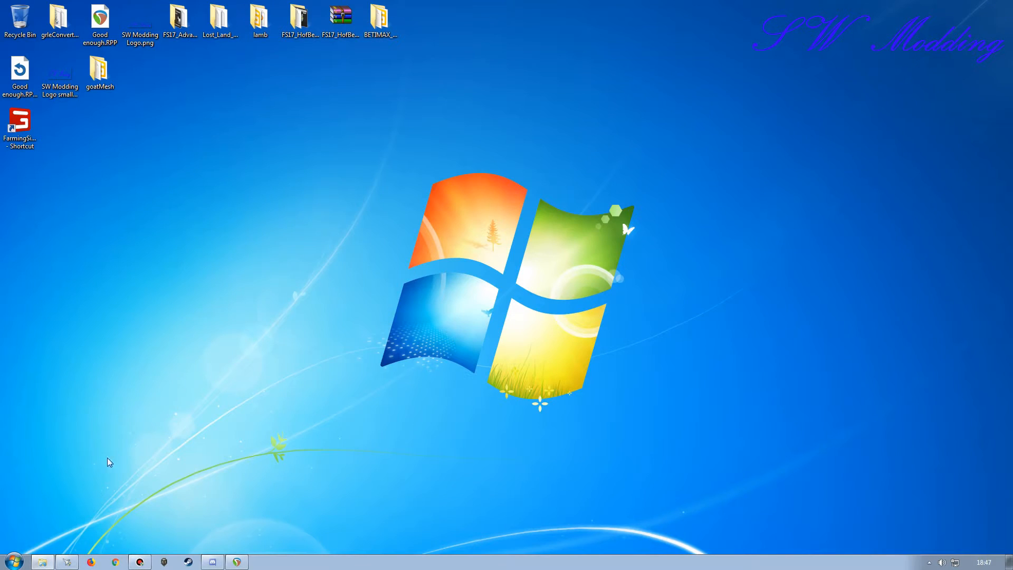
Step: Switch to Windows Explorer and open modDesc.xml from the BETIMAX_RDS_7500 folder
left_click(42, 562)
left_click_drag(694, 83, 457, 141)
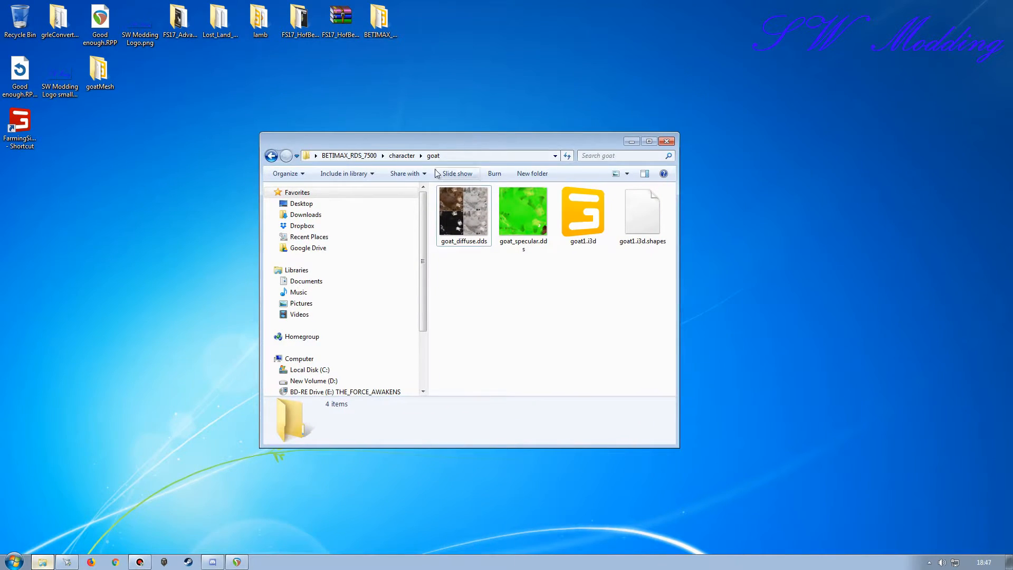
left_click(349, 155)
double_click(457, 338)
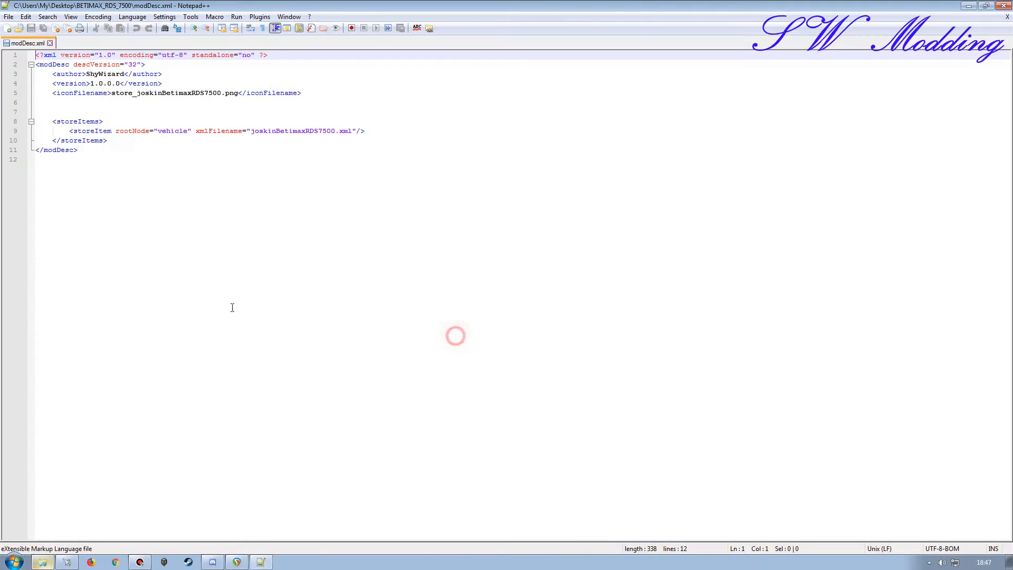
Step: Add blank lines below the iconFilename line and insert an opening <Title> tag on line 7
left_click(300, 94)
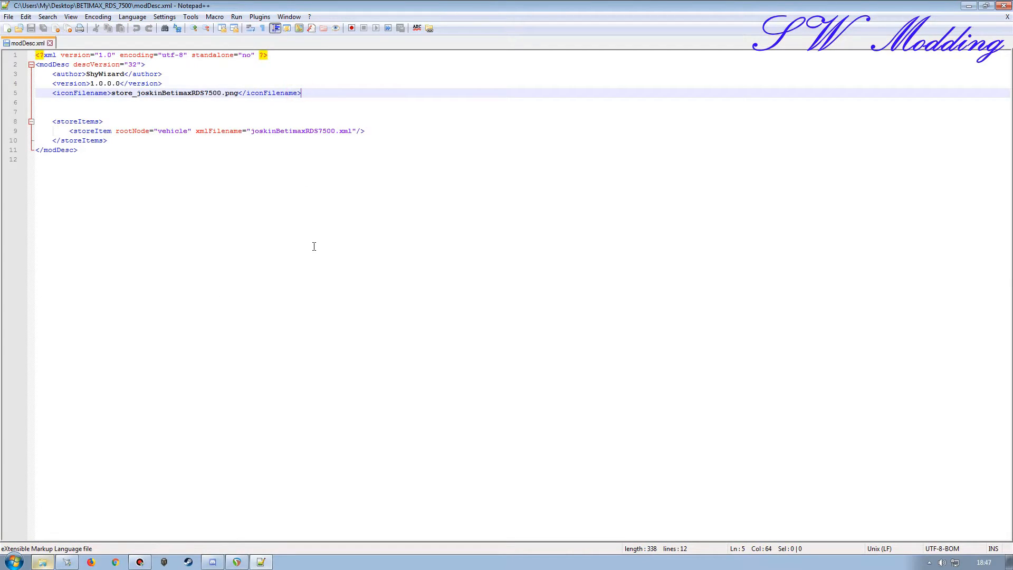
key("Return")
key("Return")
key("Return")
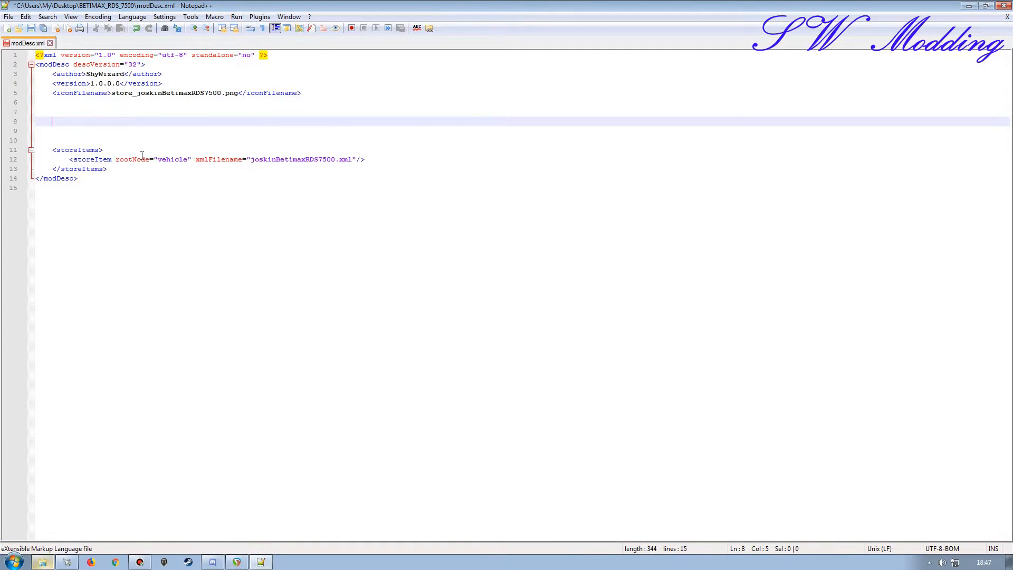
left_click(51, 111)
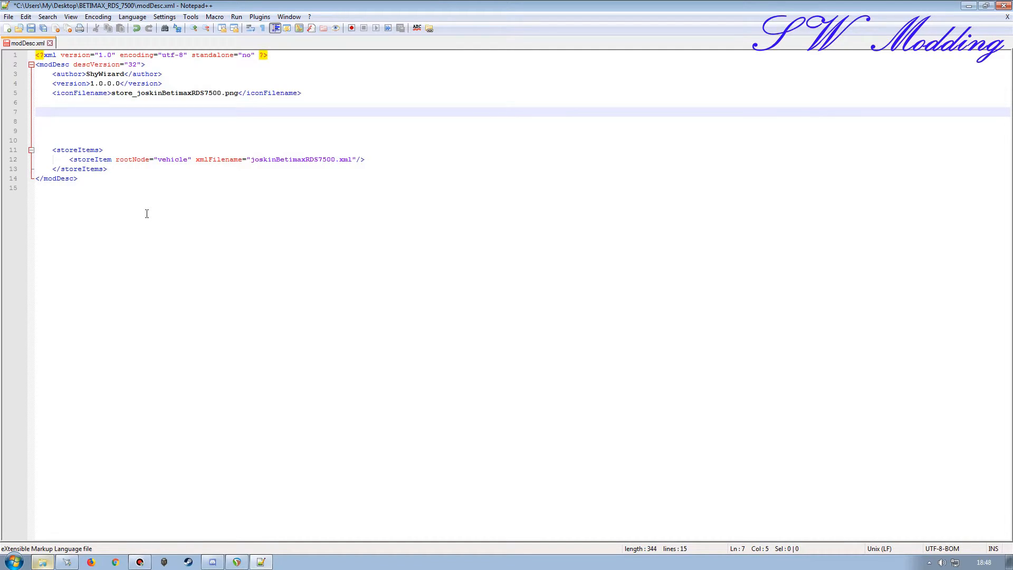
type("<Tiltle")
key("BackSpace")
key("BackSpace")
key("BackSpace")
key("BackSpace")
type("tle>")
key("Return")
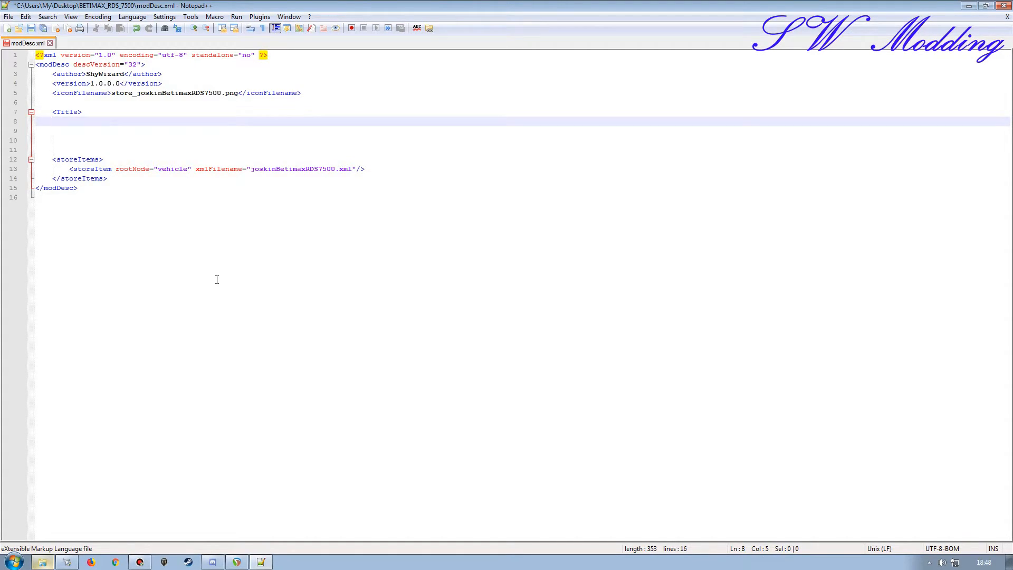
key("BackSpace")
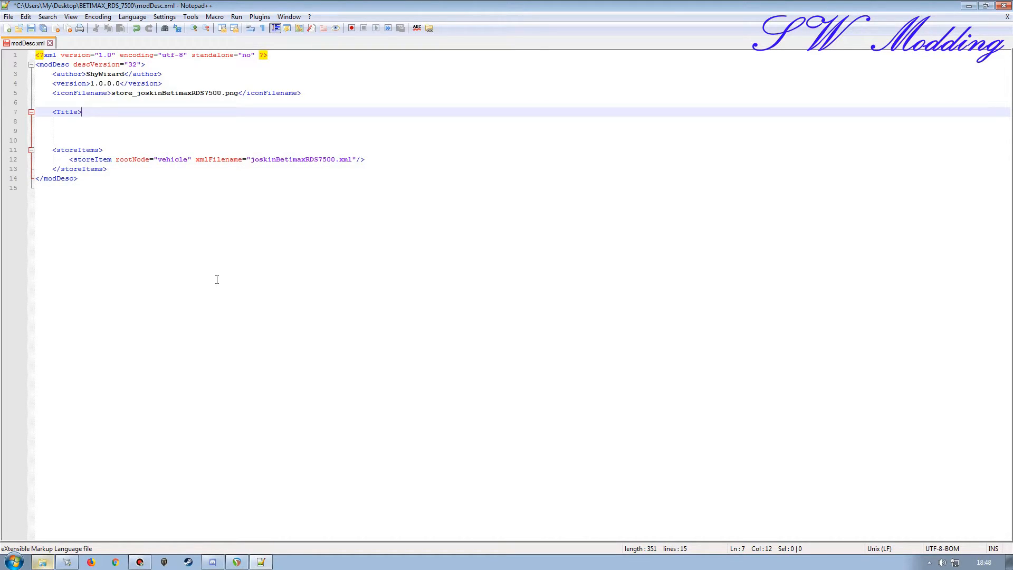
Step: Fill in the title text "Advanced animal trailer" after the opening tag and end it with </Title>
type("Ava")
key("BackSpace")
key("BackSpace")
key("BackSpace")
type("dvanced animal trailer")
type(">")
key("BackSpace")
type("<")
type("\\")
key("BackSpace")
type("/Title>")
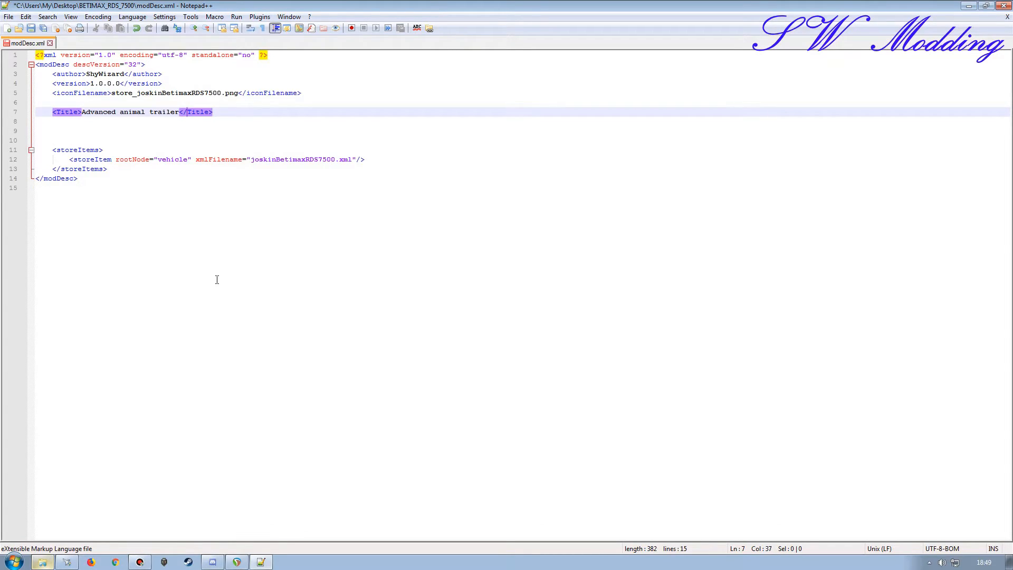
Step: Separate the closing </Title> tag from the title text with spaces, keeping both on one line
left_click(222, 111)
left_click(178, 112)
key("Return")
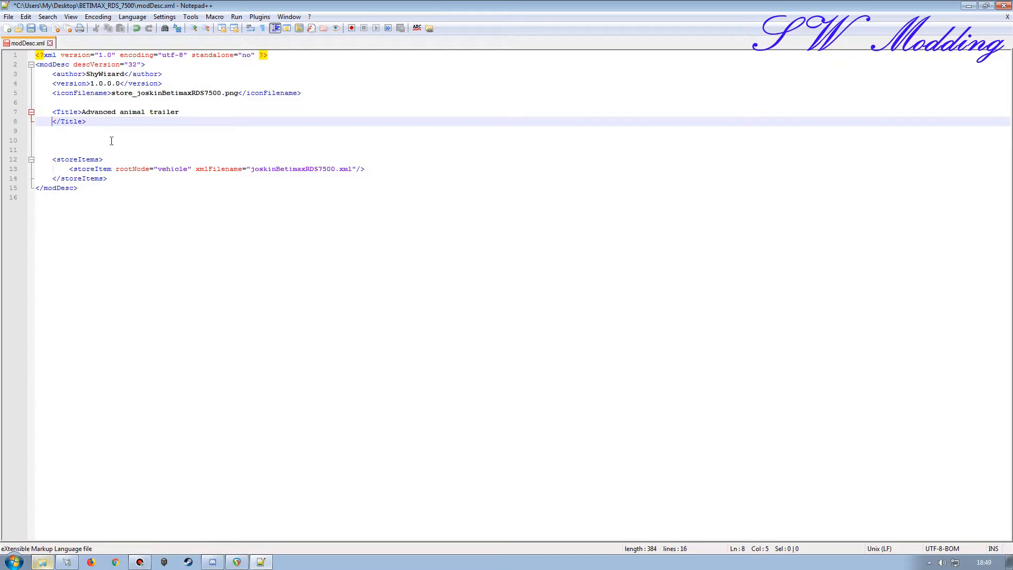
left_click(179, 112)
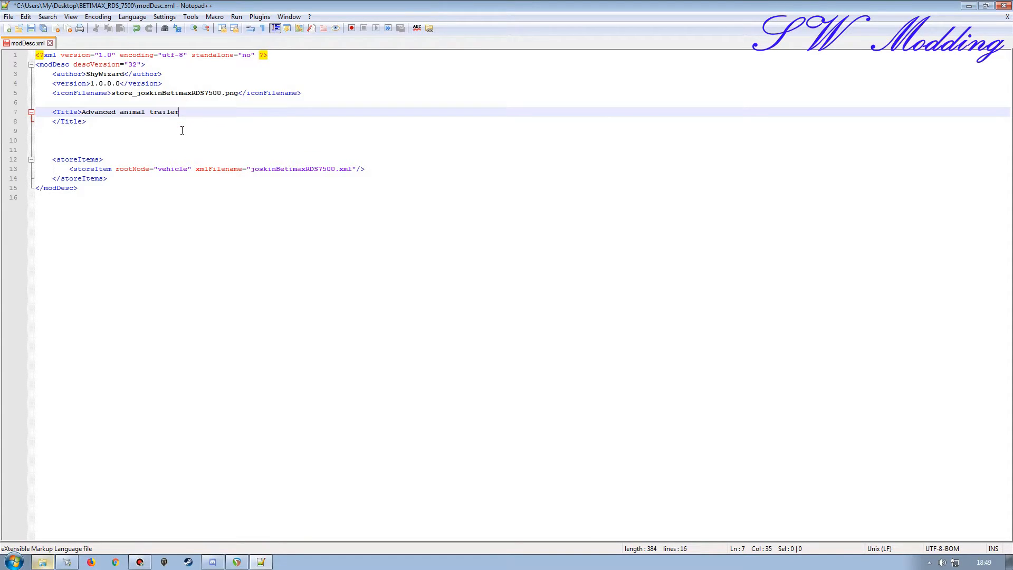
key("Delete")
Step: Check the matching Title tags and the extent of the modDesc block that encloses them
left_click(223, 111)
left_click(68, 112)
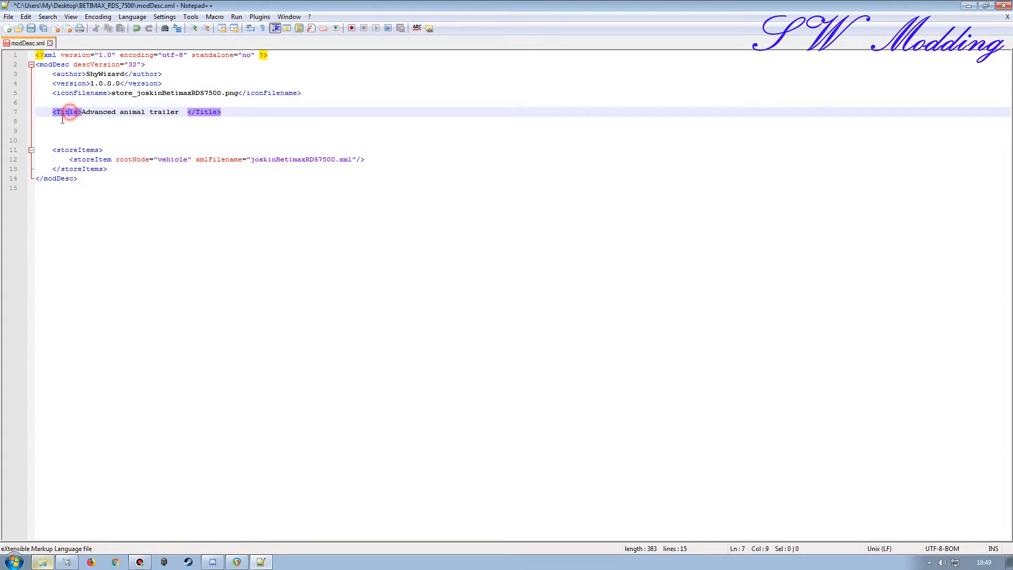
left_click(16, 112)
left_click(90, 219)
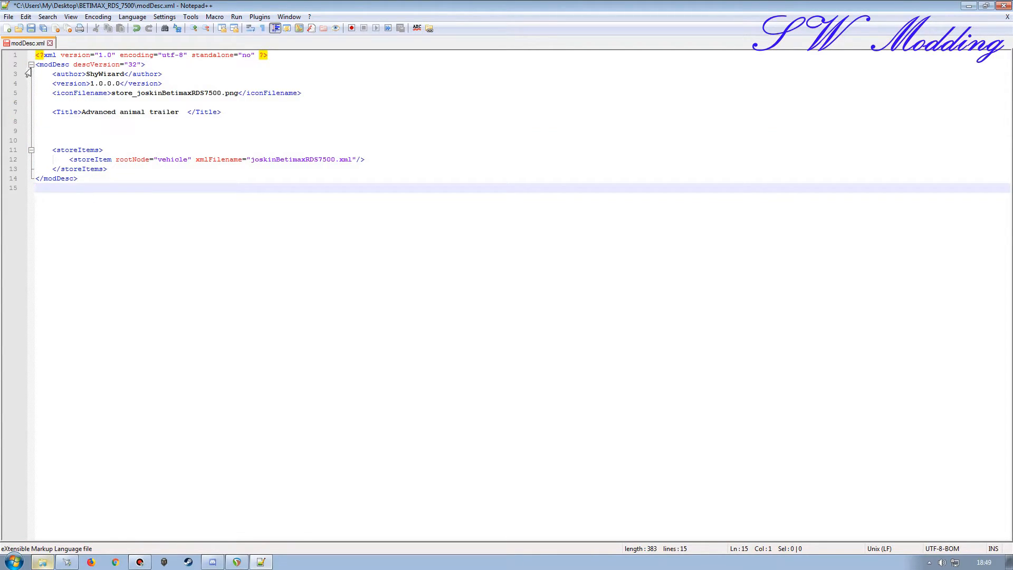
left_click(31, 65)
left_click(31, 65)
left_click(48, 64)
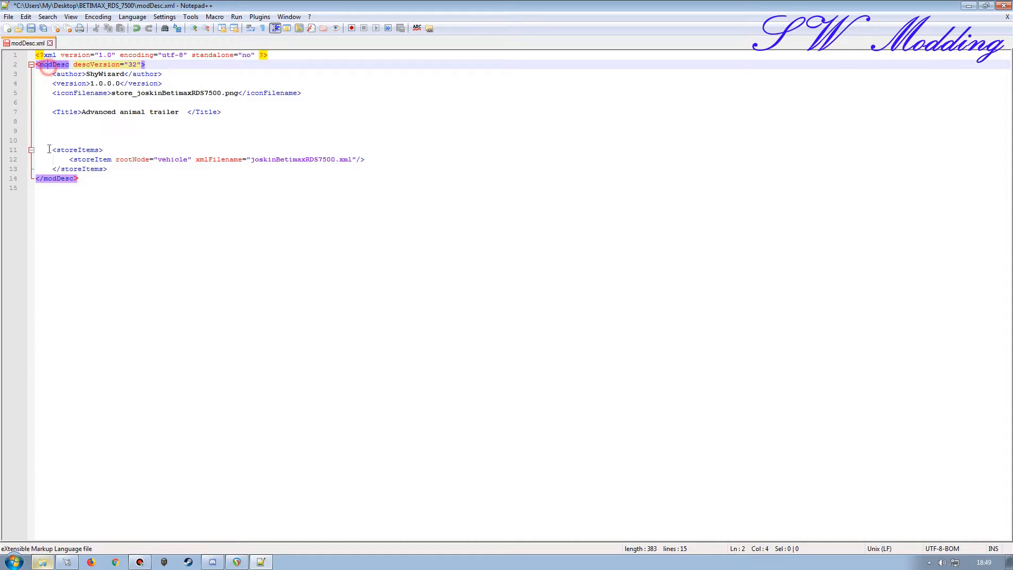
left_click(100, 236)
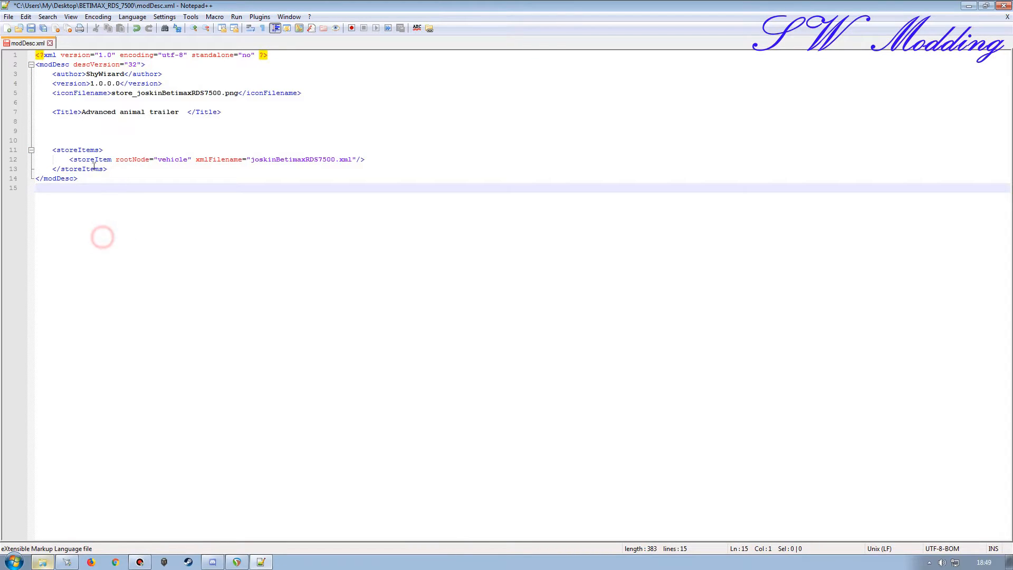
Step: Add a <Description> tag on line 9, below the title, with the text "Animal trailer for standard and advanced animals"
left_click(223, 112)
key("shift+Down")
left_click(225, 112)
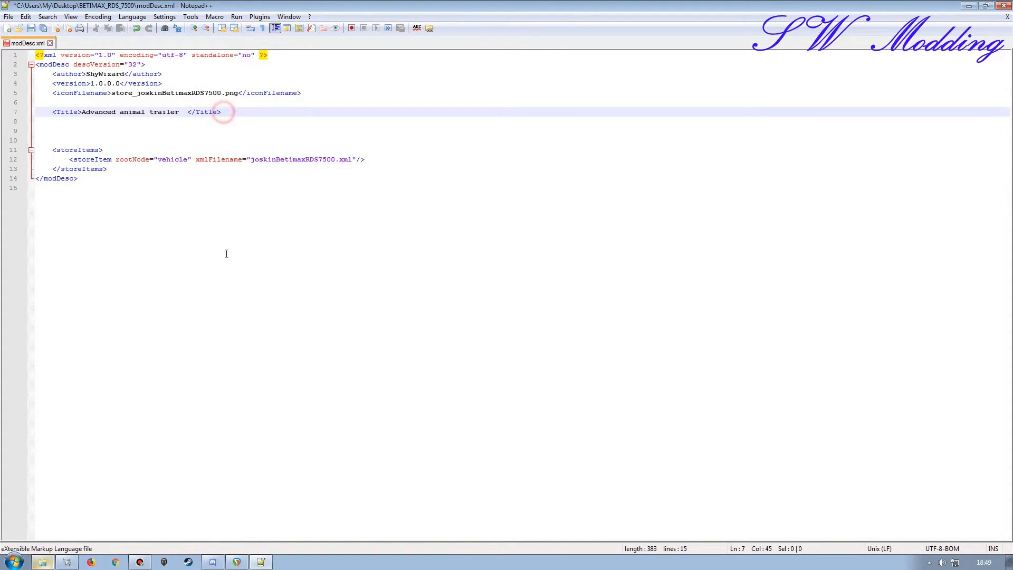
key("Return")
key("Return")
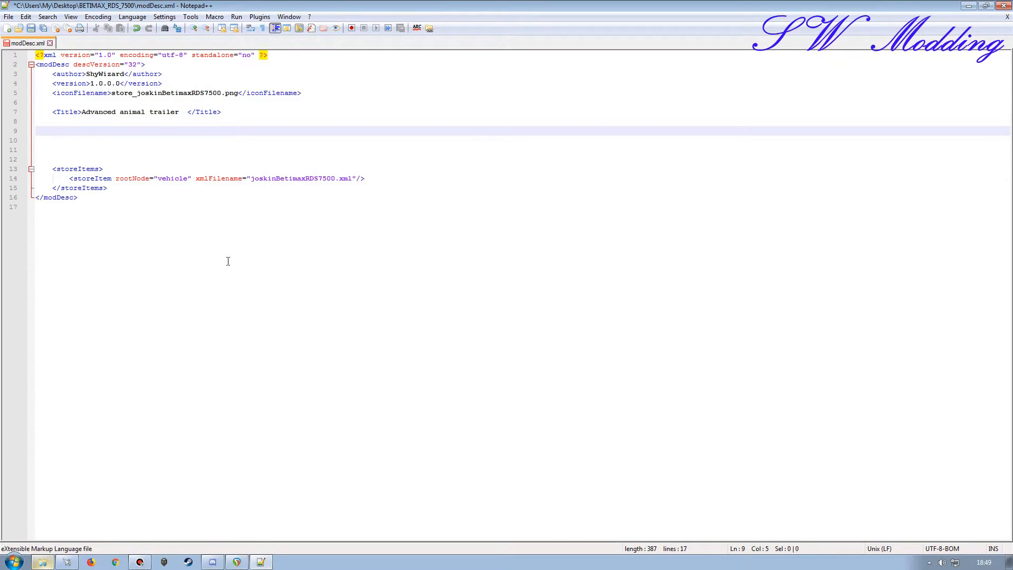
type("<Description>Anim")
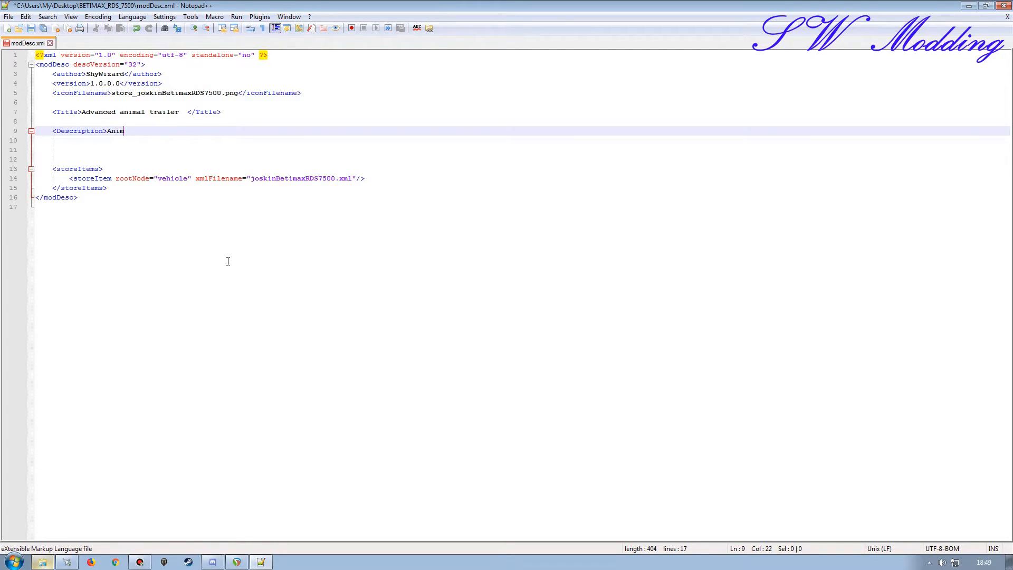
type("al trailer for standard and advanced animal")
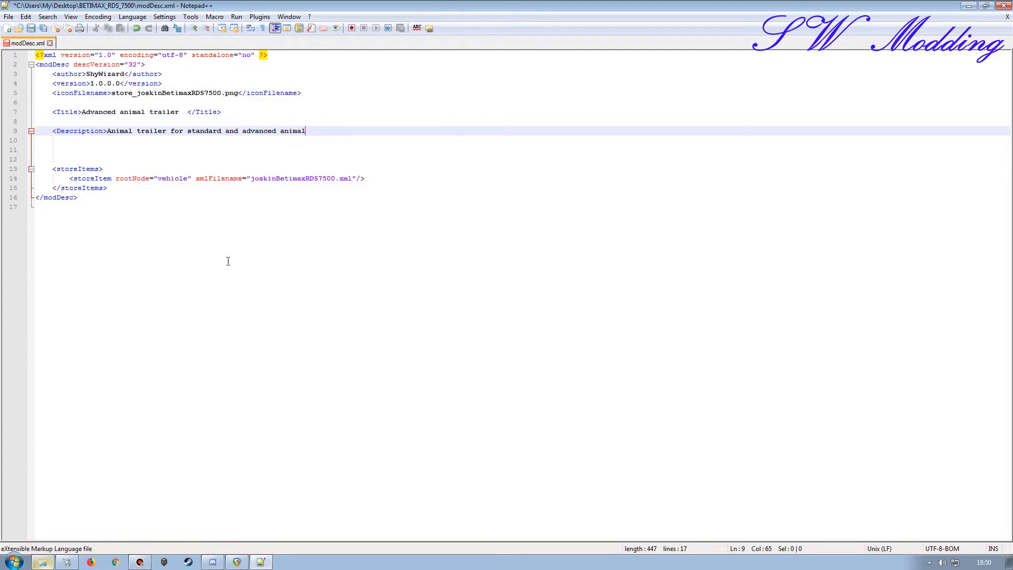
type("s?")
key("BackSpace")
Step: End the description line with a closing </Description> tag
type("/>")
type("esc")
type("rip")
type("tion")
type(">")
type("/")
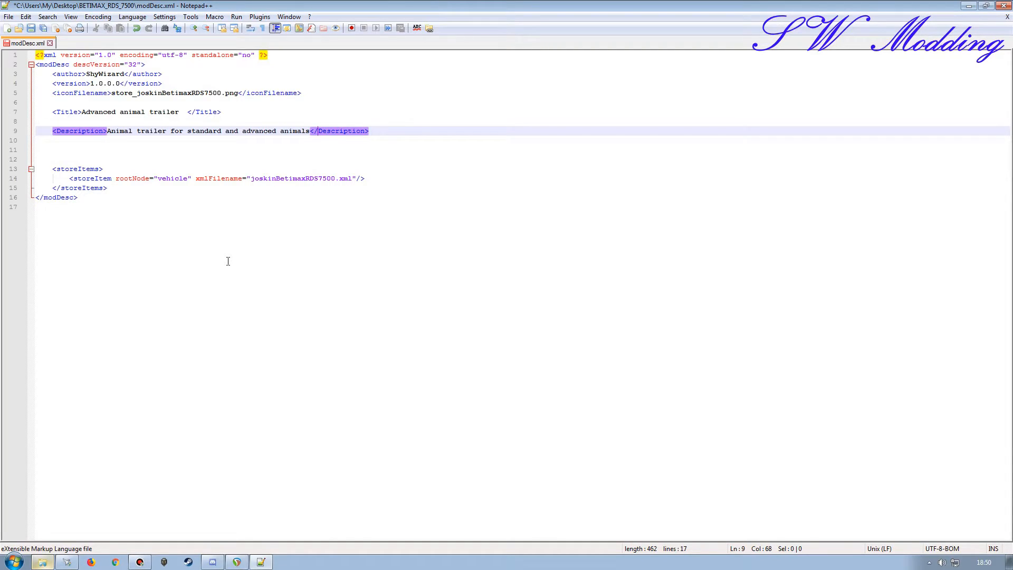
left_click(374, 130)
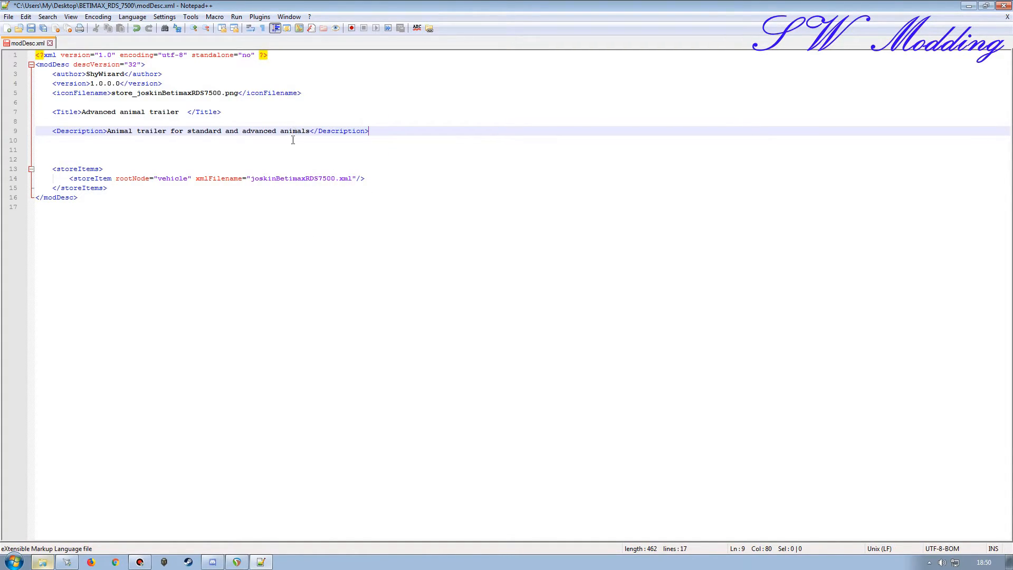
Step: Insert a tab space before </Description> and remove two surplus blank lines above storeItems
left_click(311, 131)
key("Tab")
left_click(384, 131)
key("Delete")
key("Delete")
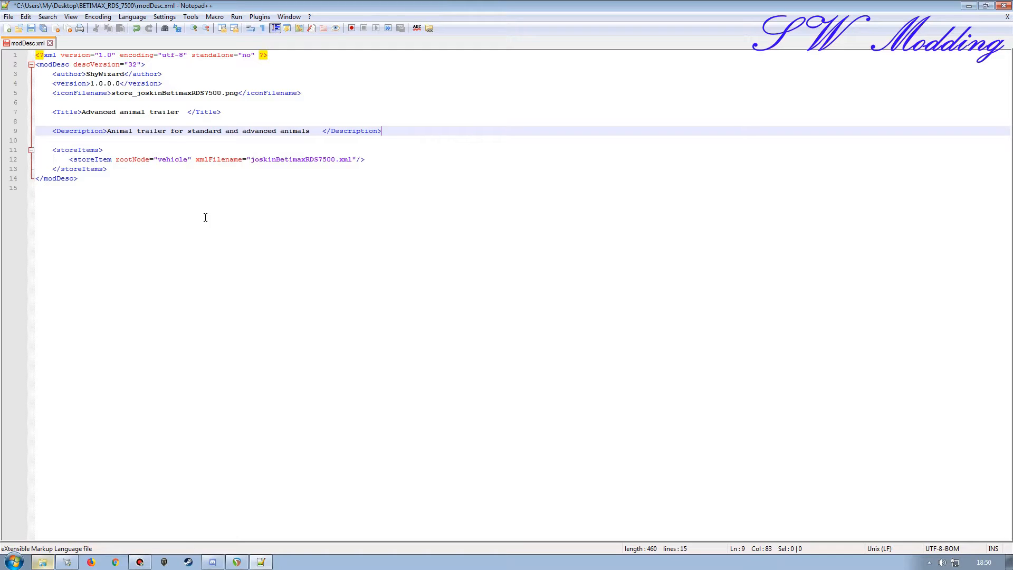
Step: Check the modDesc tag pair, save modDesc.xml and close Notepad++
left_click(53, 65)
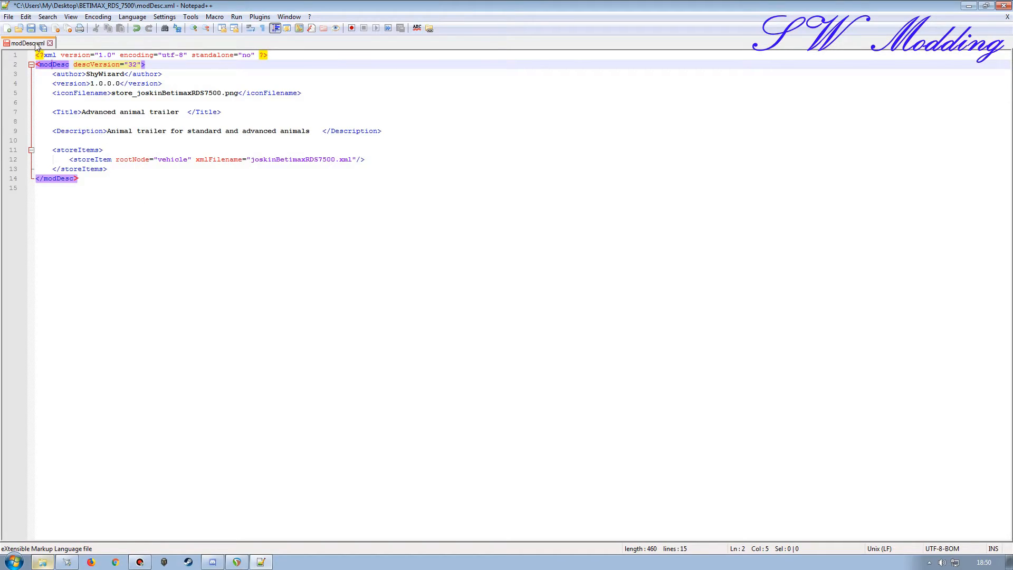
key("ctrl+s")
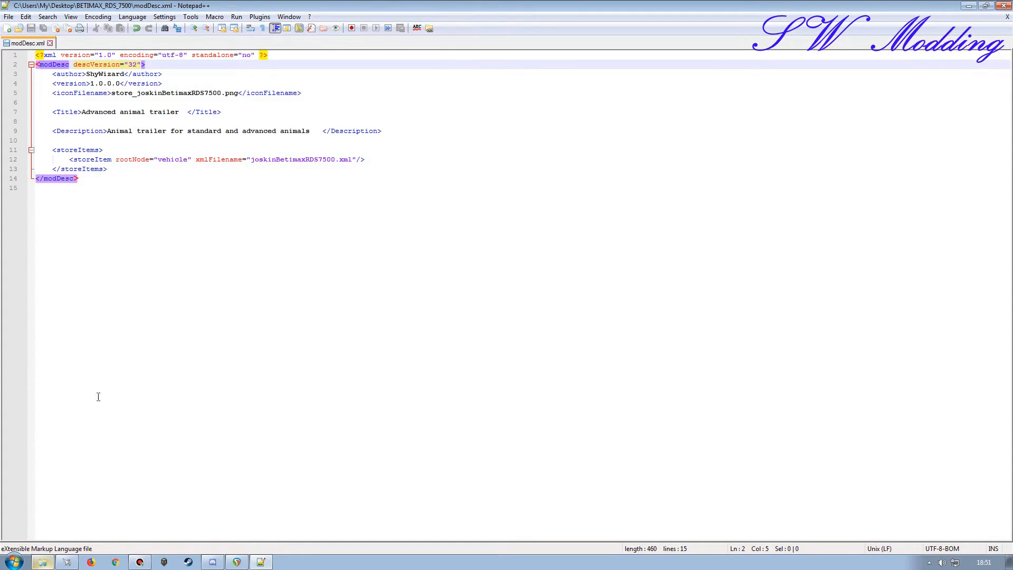
left_click(1004, 5)
Step: Close the BETIMAX_RDS_7500 folder window and move the folder's icon to the middle of the desktop
left_click_drag(481, 142, 543, 74)
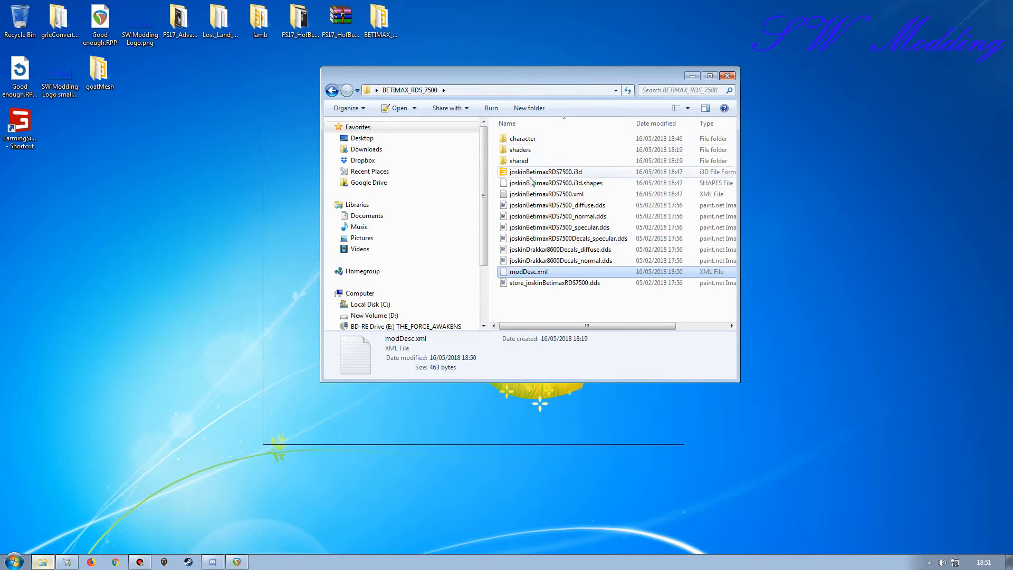
left_click(727, 76)
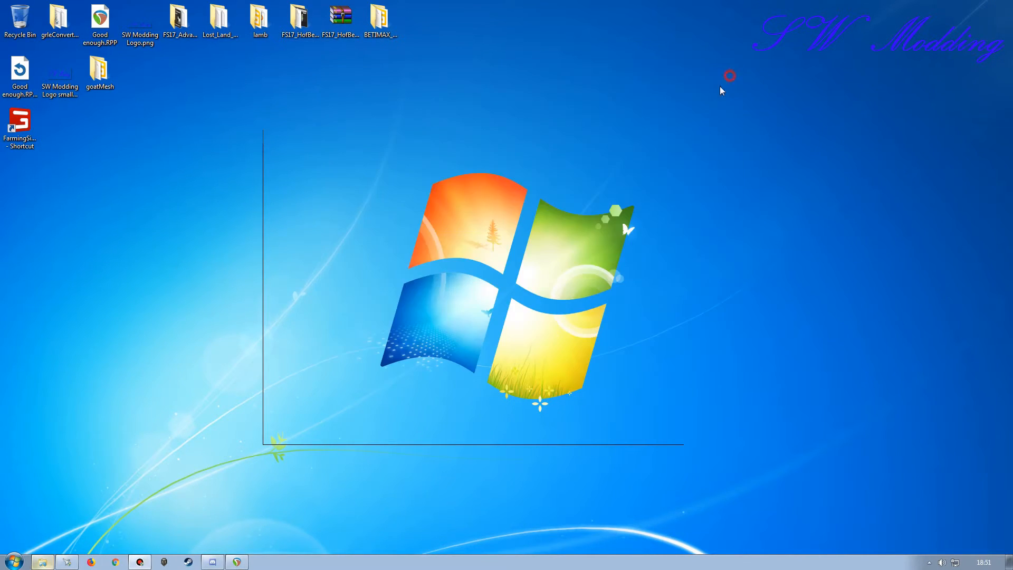
left_click_drag(397, 24, 397, 232)
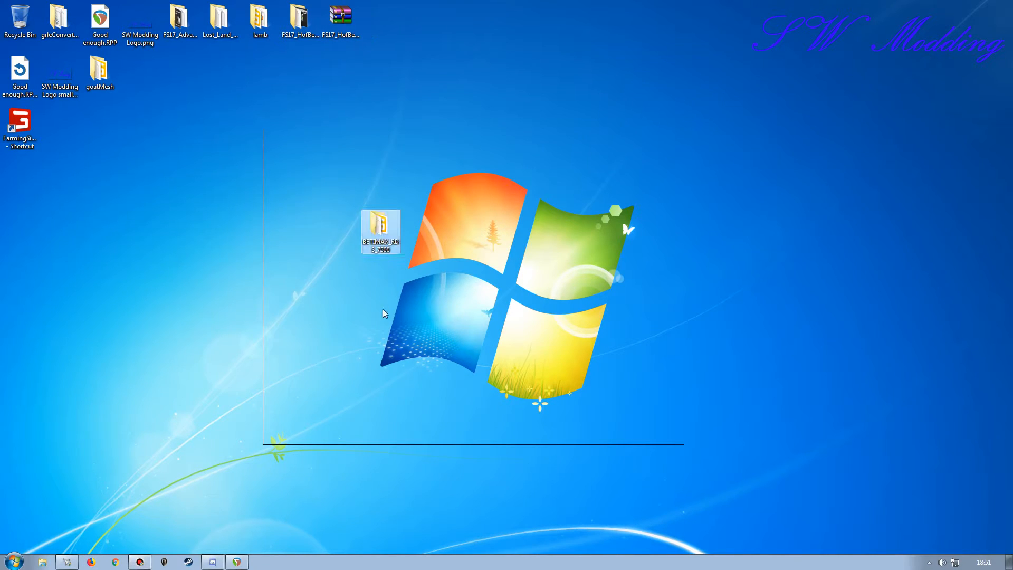
Step: Rename the BETIMAX_RDS_7500 folder on the desktop to FS17_BETIMAX_RDS_7500
right_click(378, 242)
left_click(412, 532)
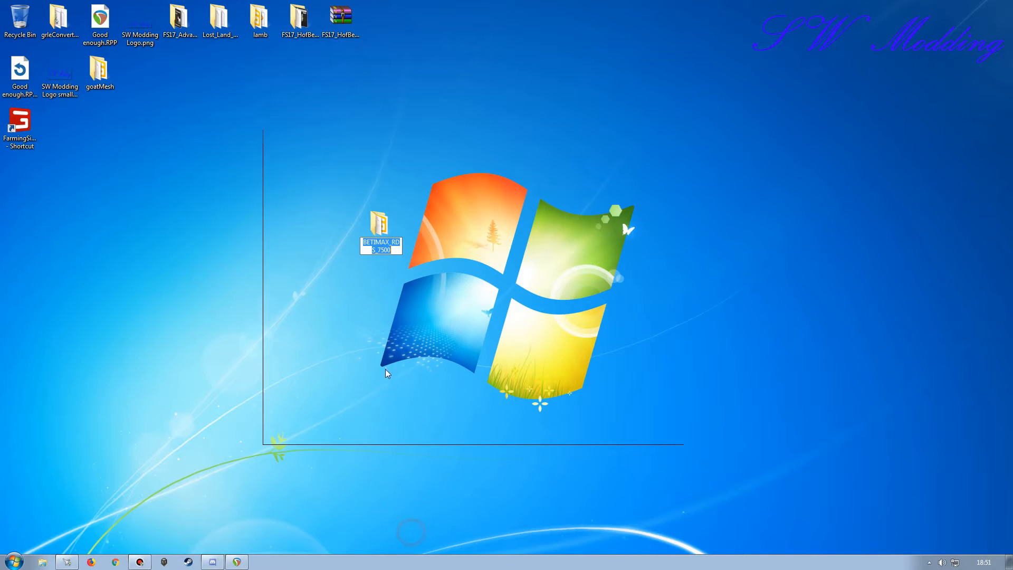
key("Home")
type("FS17_")
key("Return")
Step: Open the FS17_BETIMAX_RDS_7500 folder and compress all its contents into FS17_BETIMAX_RDS_7500.zip
left_click(380, 227)
double_click(380, 226)
left_click_drag(439, 63, 313, 125)
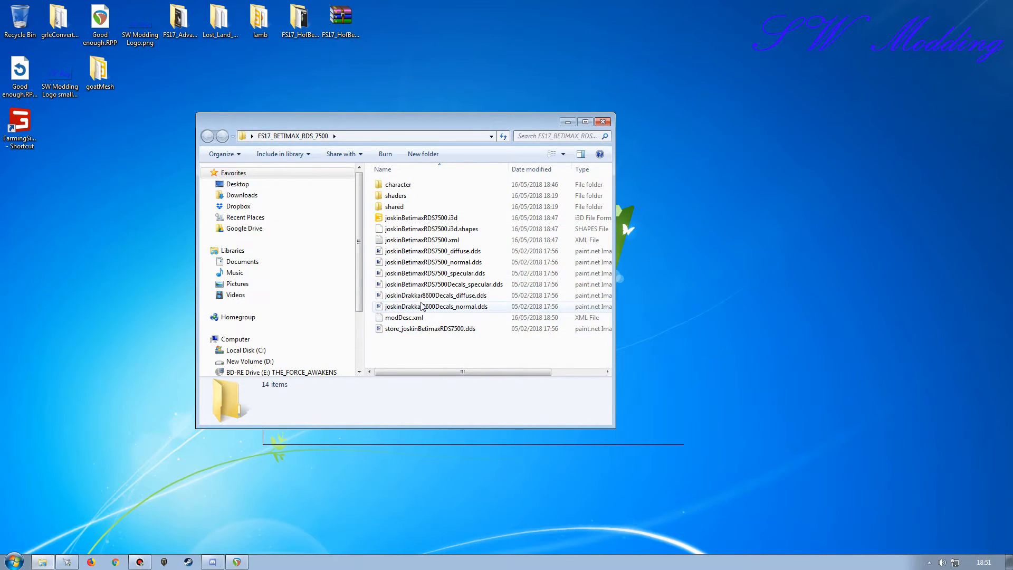
left_click(225, 154)
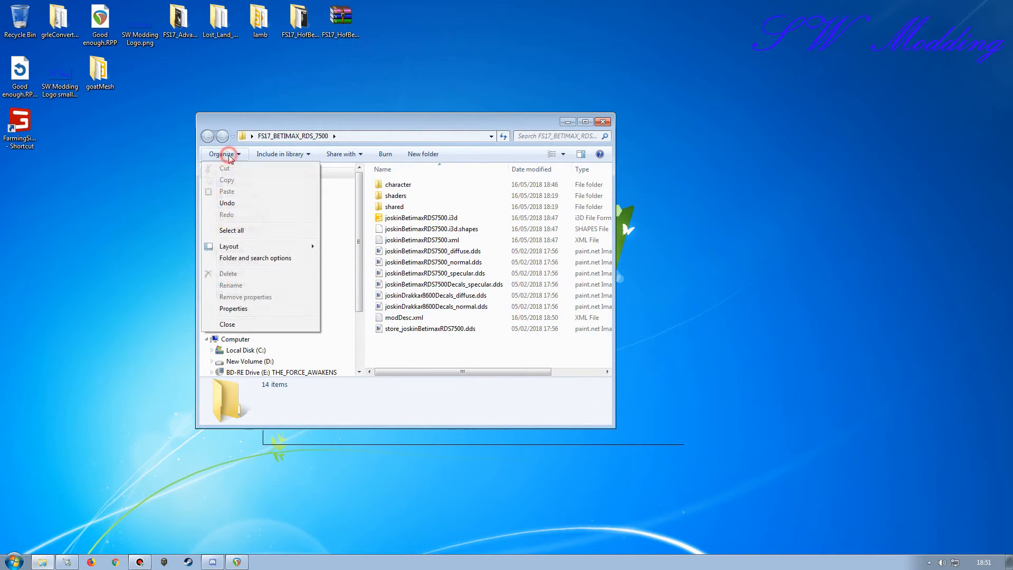
left_click(231, 231)
right_click(414, 228)
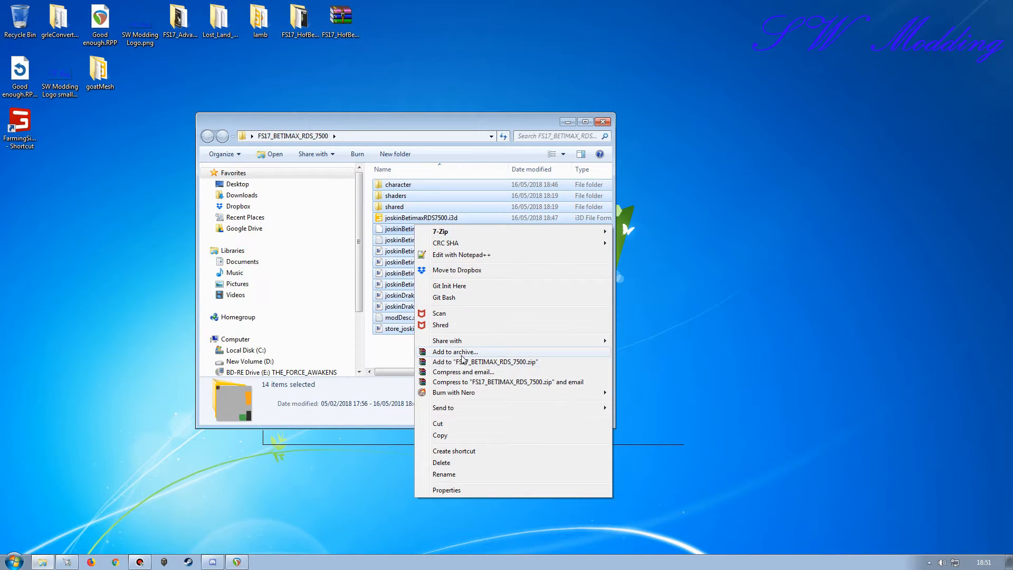
left_click(462, 362)
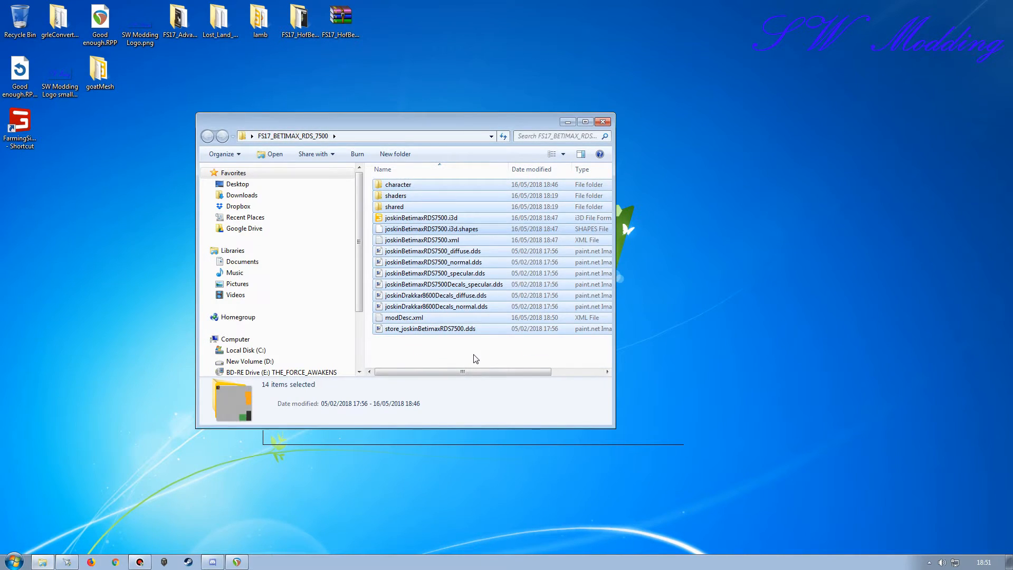
left_click(433, 363)
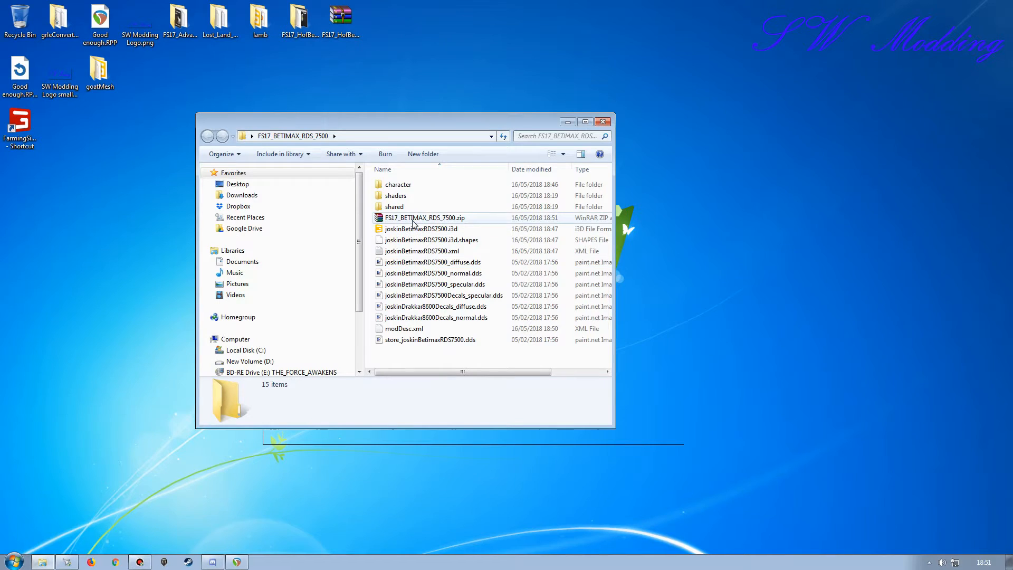
Step: Open the mods folder under Documents > My Games > FarmingSimulator2017 and place its window beside the trailer folder's window
left_click(414, 219)
left_click(13, 562)
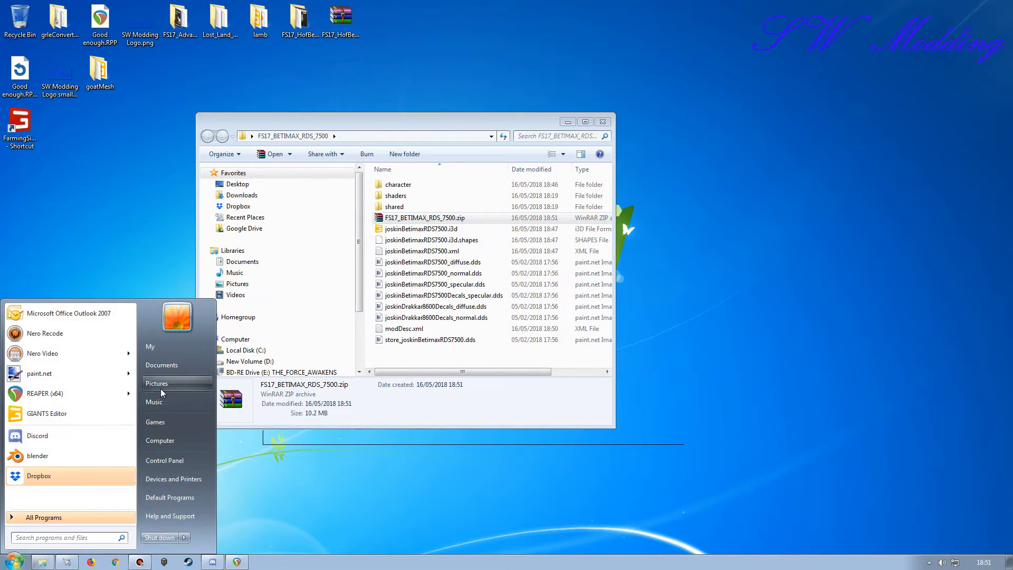
left_click(160, 365)
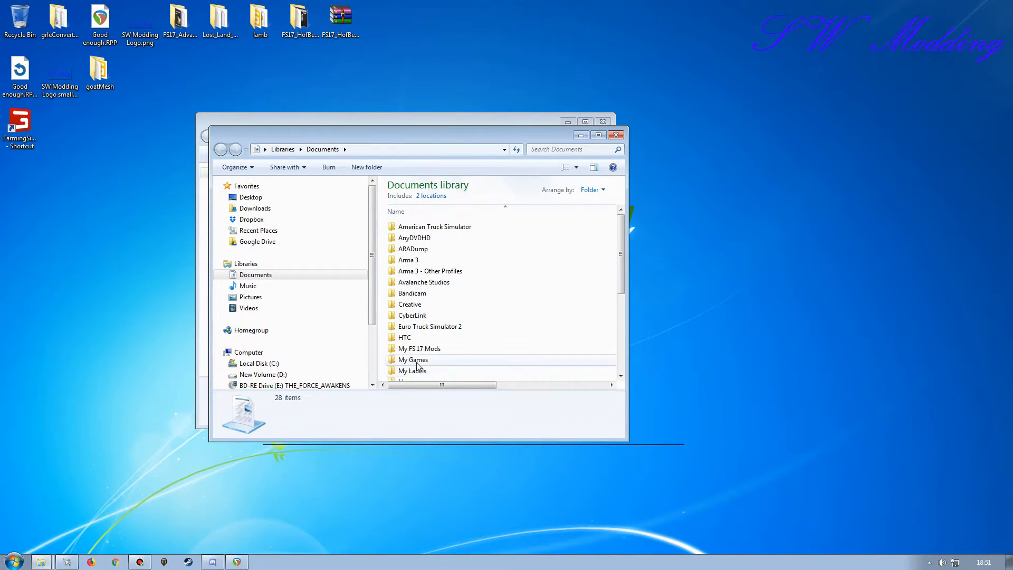
double_click(414, 361)
double_click(425, 292)
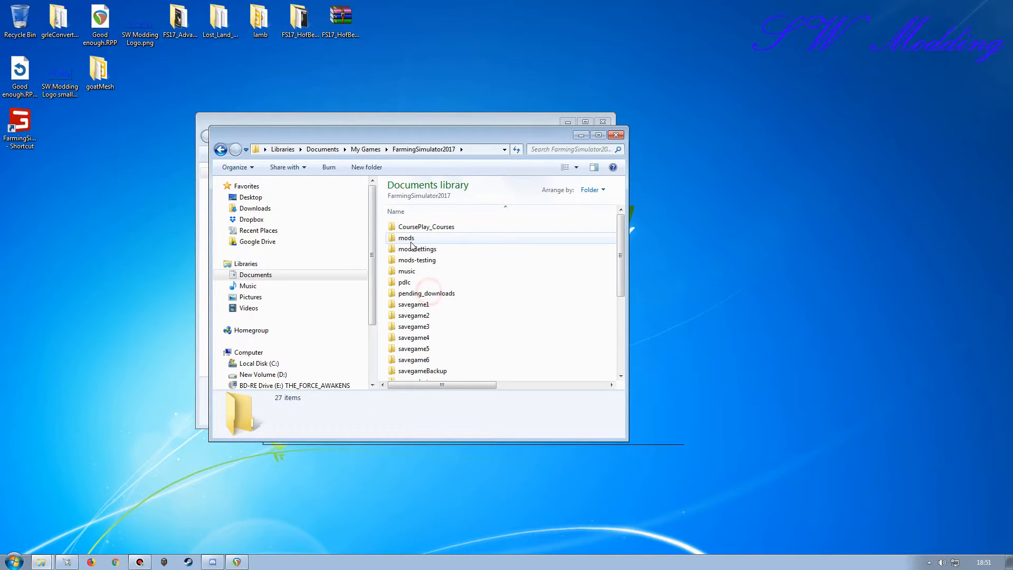
double_click(410, 242)
left_click_drag(408, 135, 700, 122)
left_click_drag(477, 123, 353, 121)
Step: Move FS17_BETIMAX_RDS_7500.zip into the mods folder and close the trailer folder's window
left_click_drag(298, 218, 750, 315)
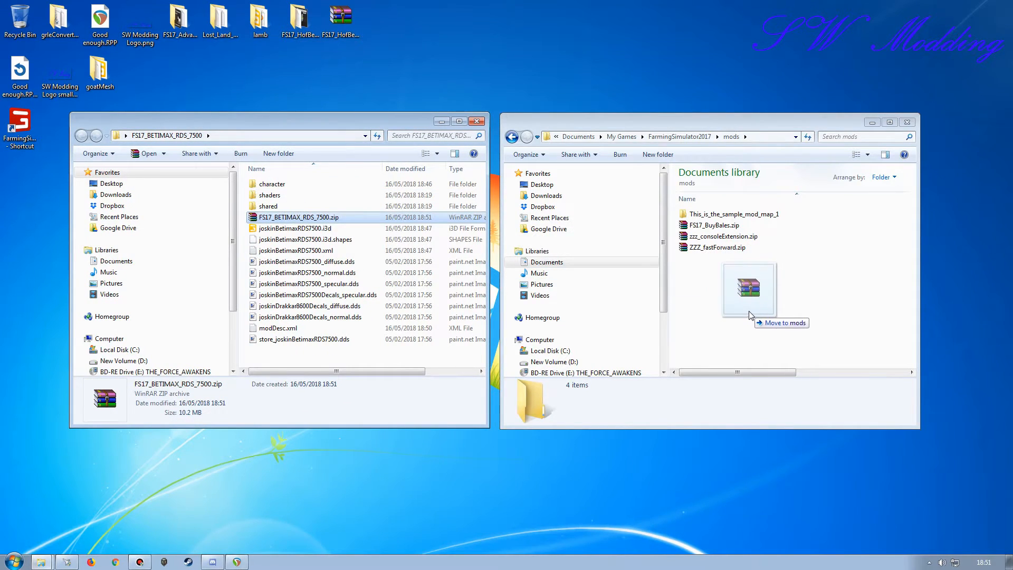
right_click_drag(750, 315, 749, 315)
left_click(781, 396)
left_click(737, 321)
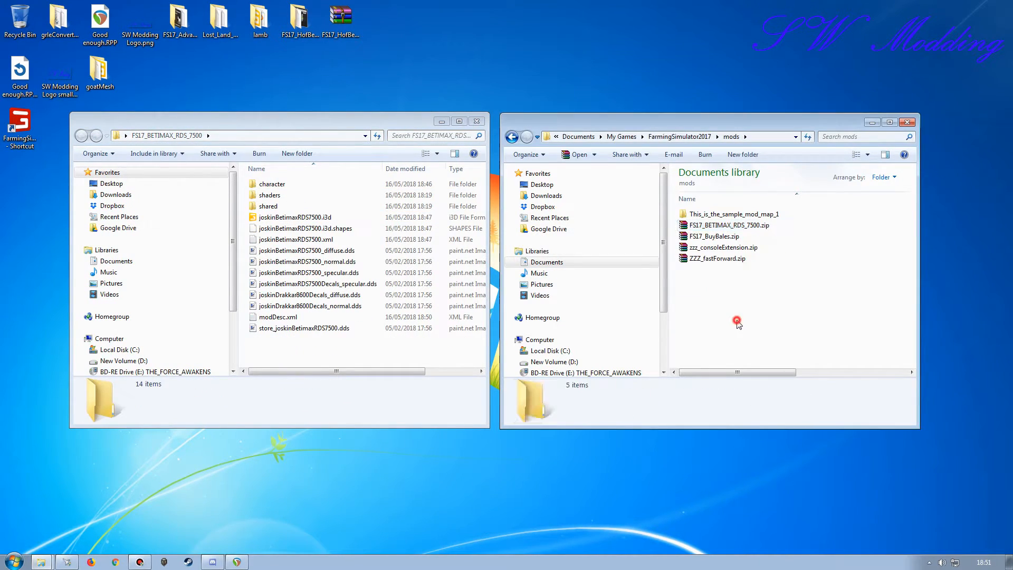
left_click(476, 121)
left_click_drag(760, 120, 442, 121)
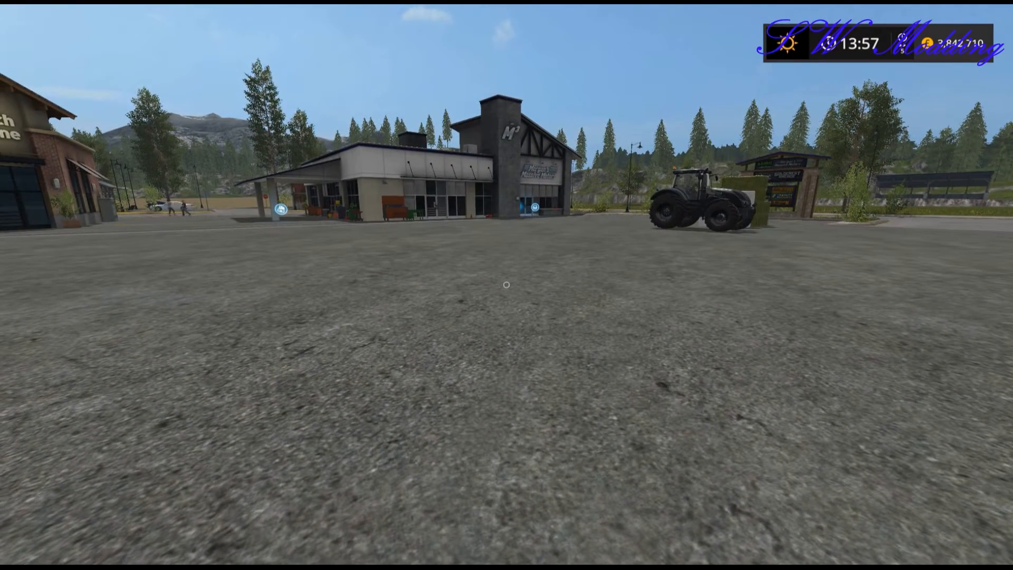
Step: Open the in-game shop in Farming Simulator 17 and check the console log for how FS17_BETIMAX_RDS_7500 and the other mods loaded
key("p")
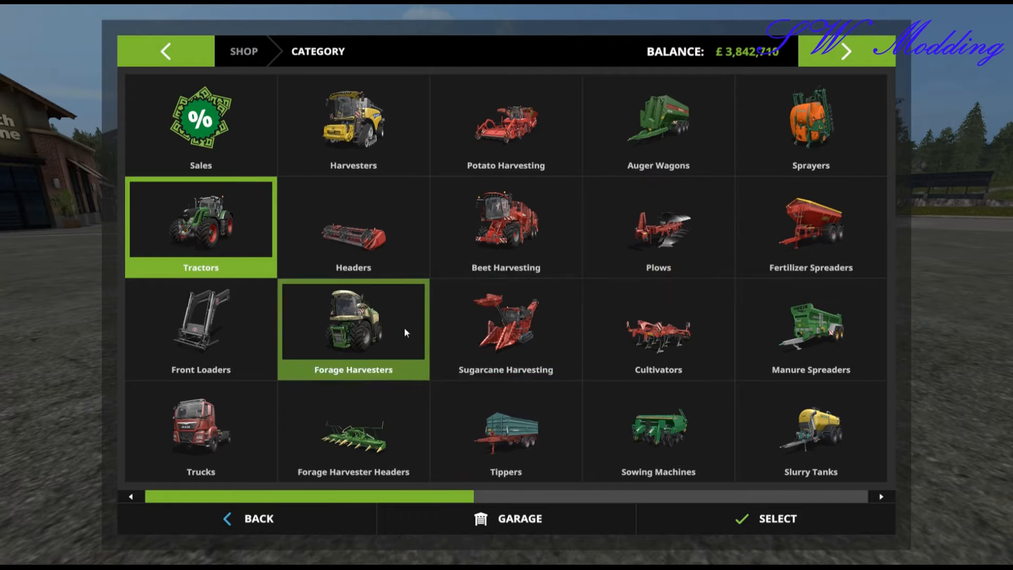
key("grave")
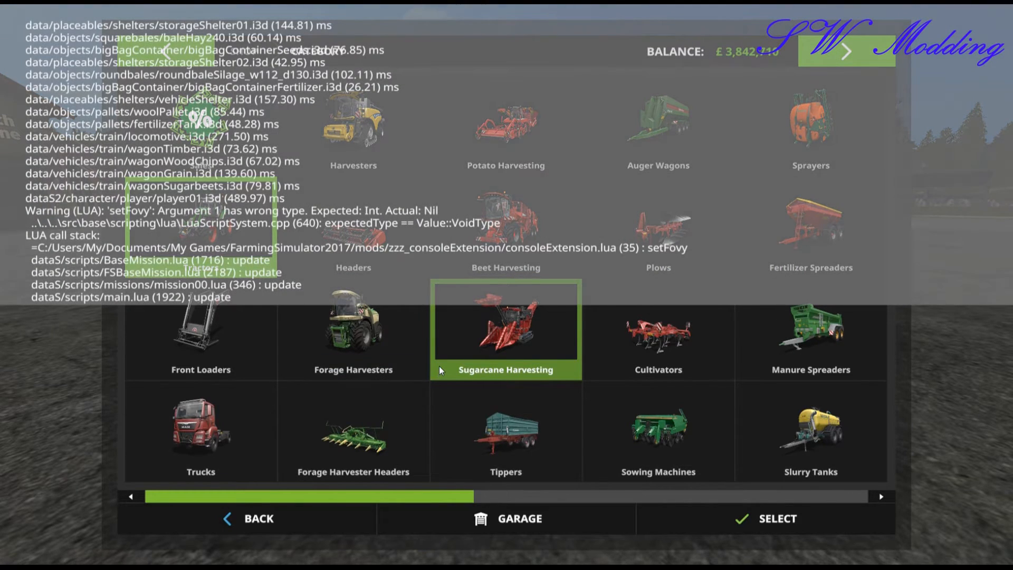
scroll(439, 366, "up", 20)
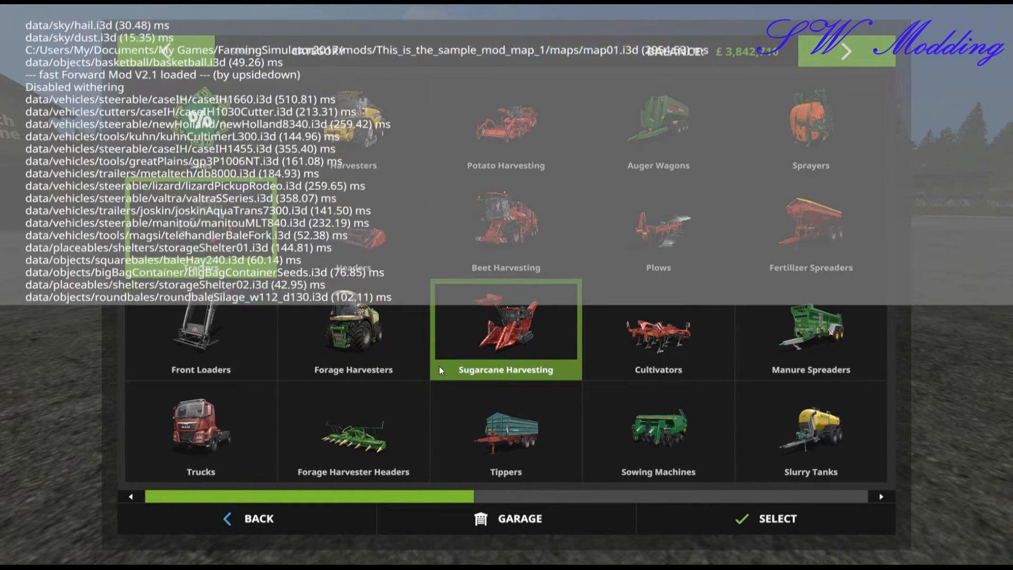
scroll(440, 366, "up", 20)
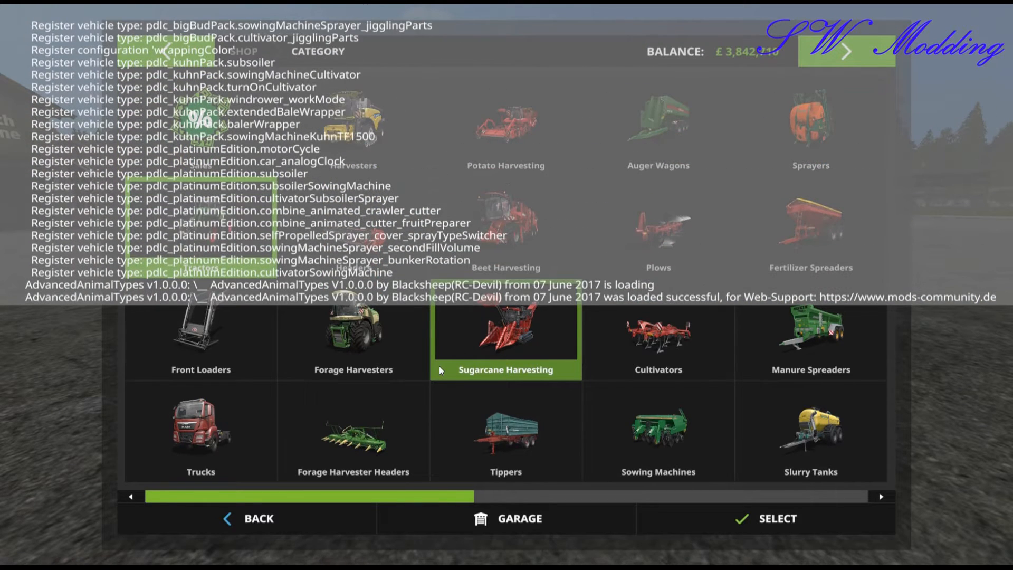
scroll(439, 366, "up", 10)
scroll(439, 365, "up", 1)
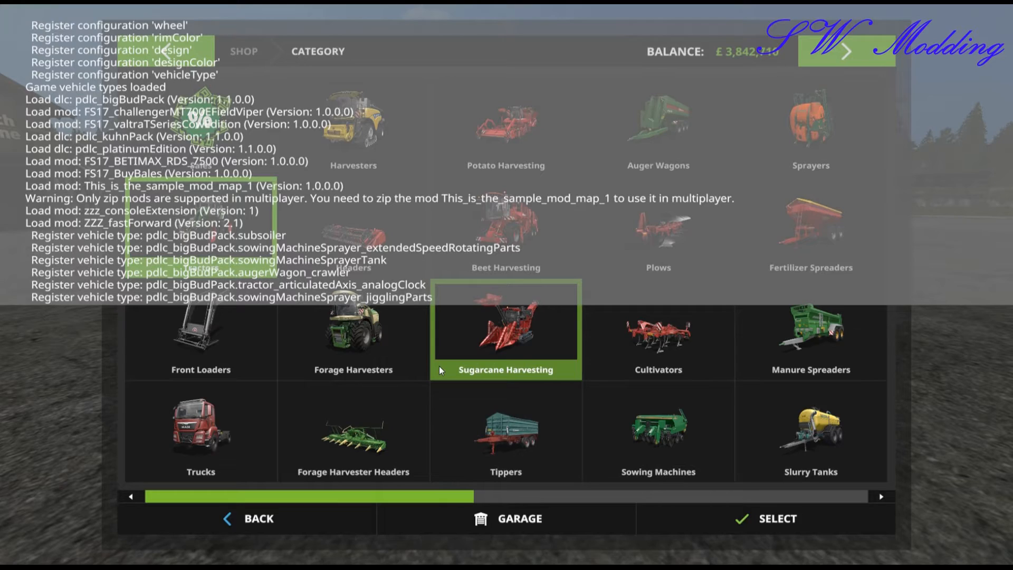
scroll(439, 365, "down", 20)
scroll(439, 366, "down", 20)
key("grave")
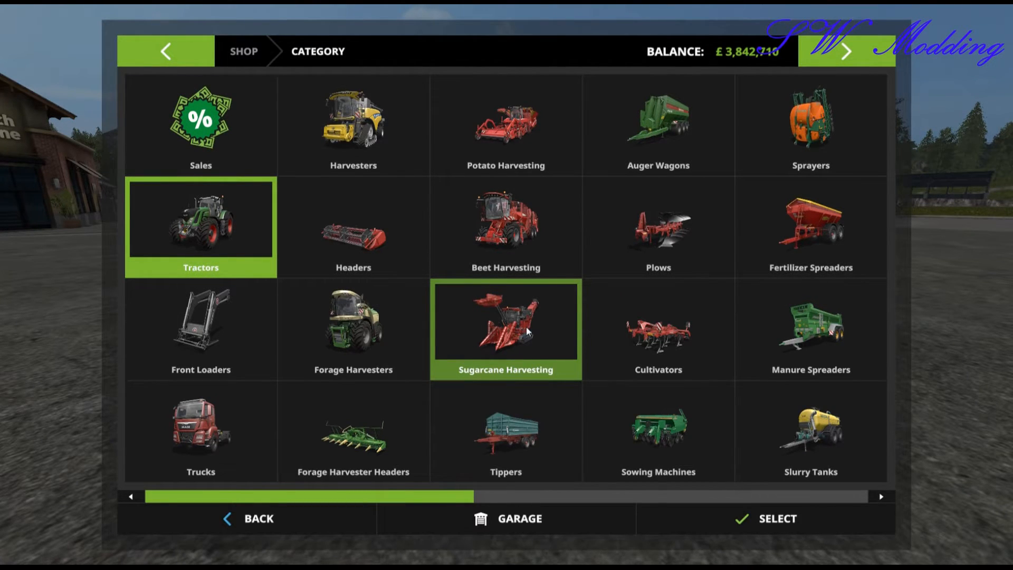
Step: Find the modded Joskin BETIMAX RDS 7500 in the shop's Animals category and open its configuration
scroll(519, 330, "down", 4)
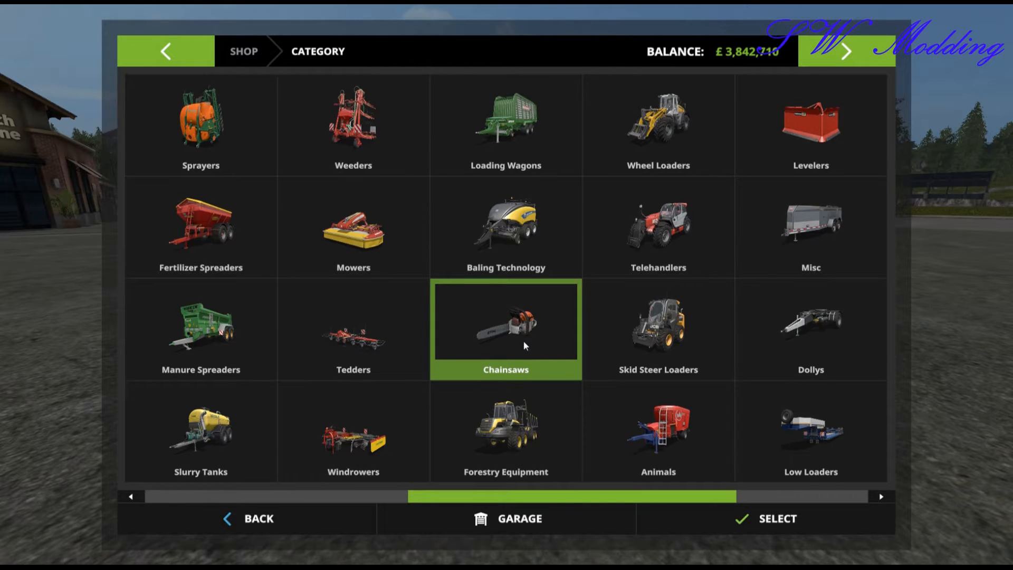
left_click(678, 438)
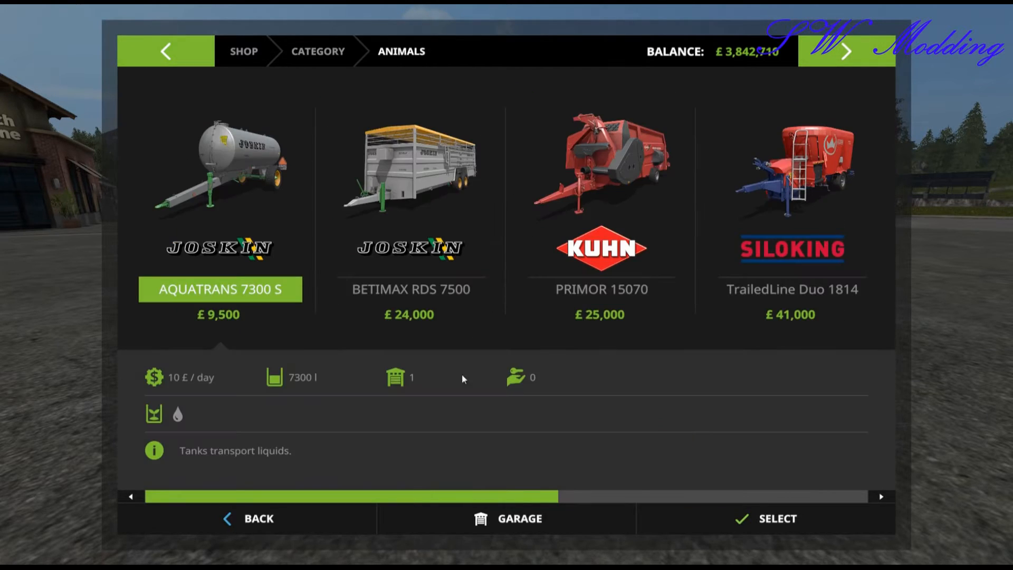
left_click(401, 289)
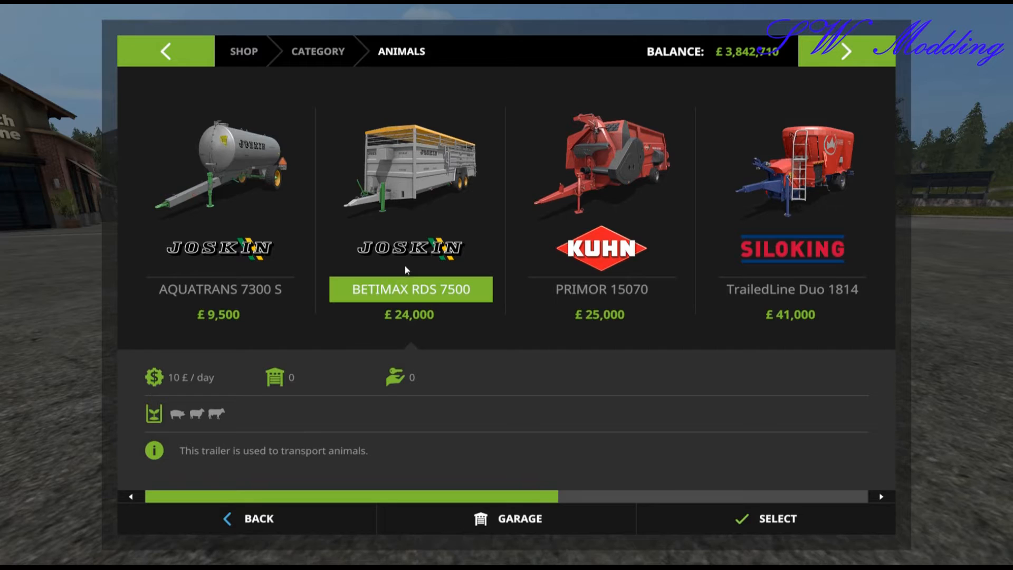
left_click_drag(402, 497, 739, 496)
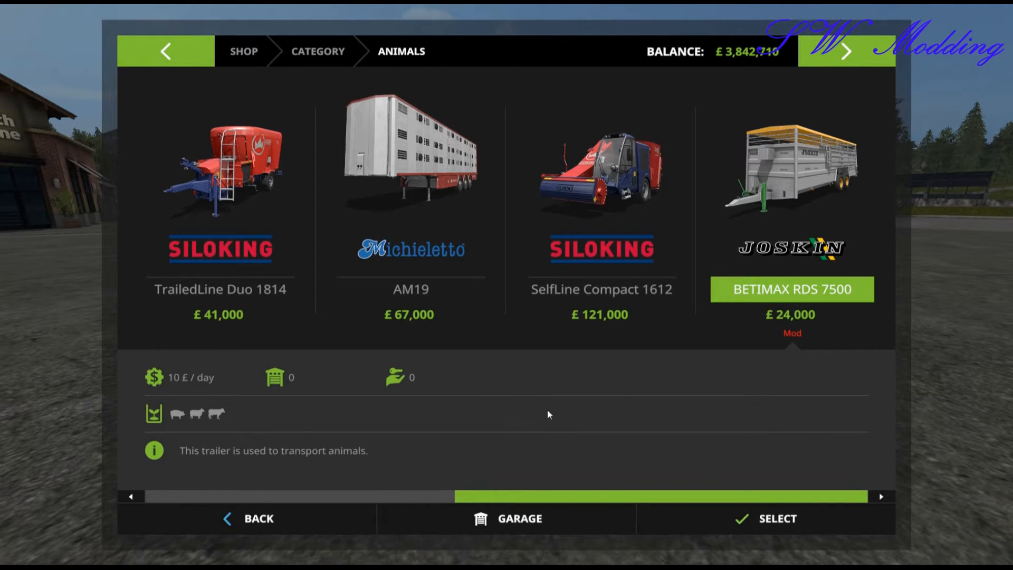
left_click(809, 194)
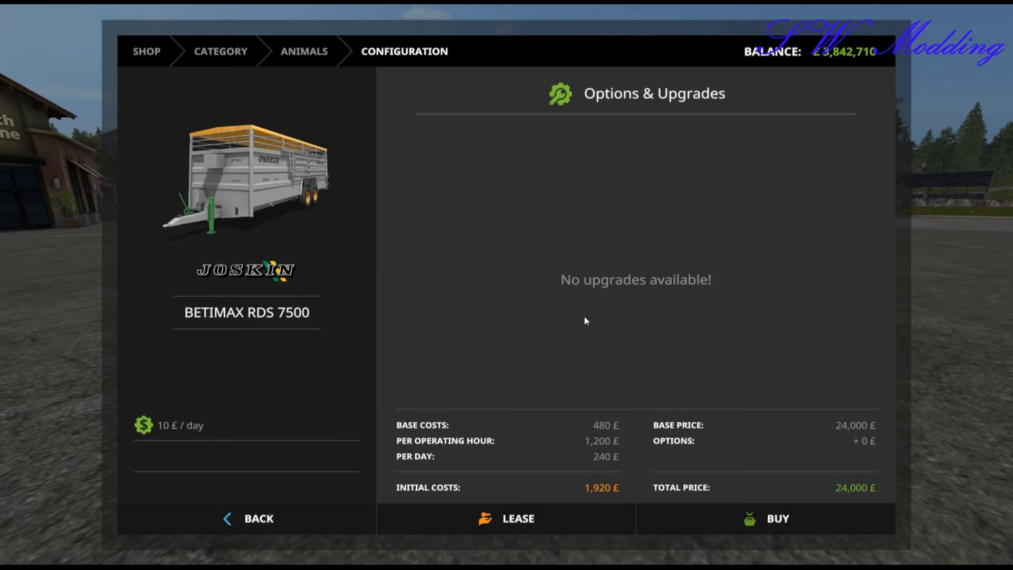
Step: Buy the modded BETIMAX RDS 7500 trailer and leave the shop
left_click(722, 520)
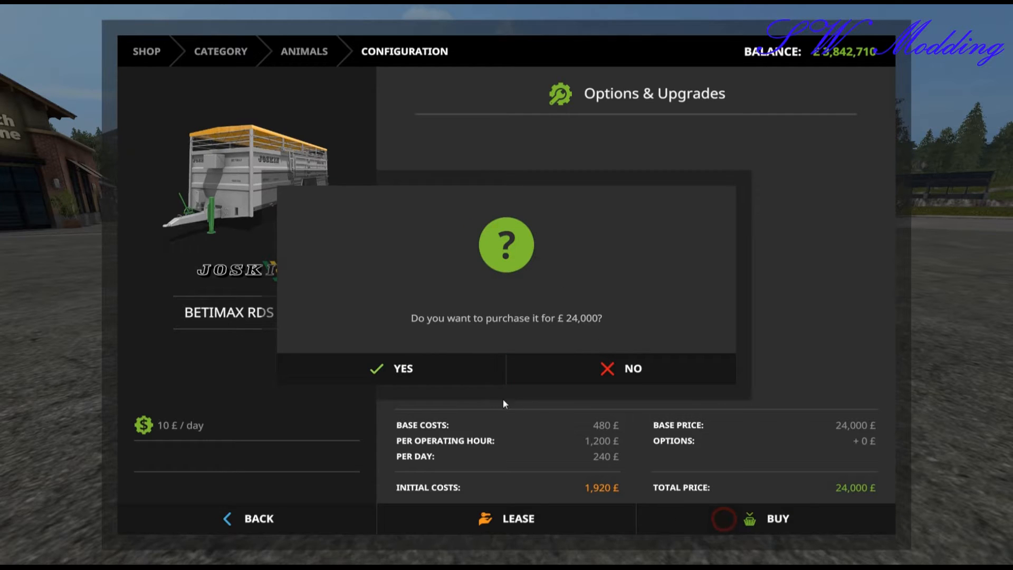
left_click(451, 367)
left_click(479, 359)
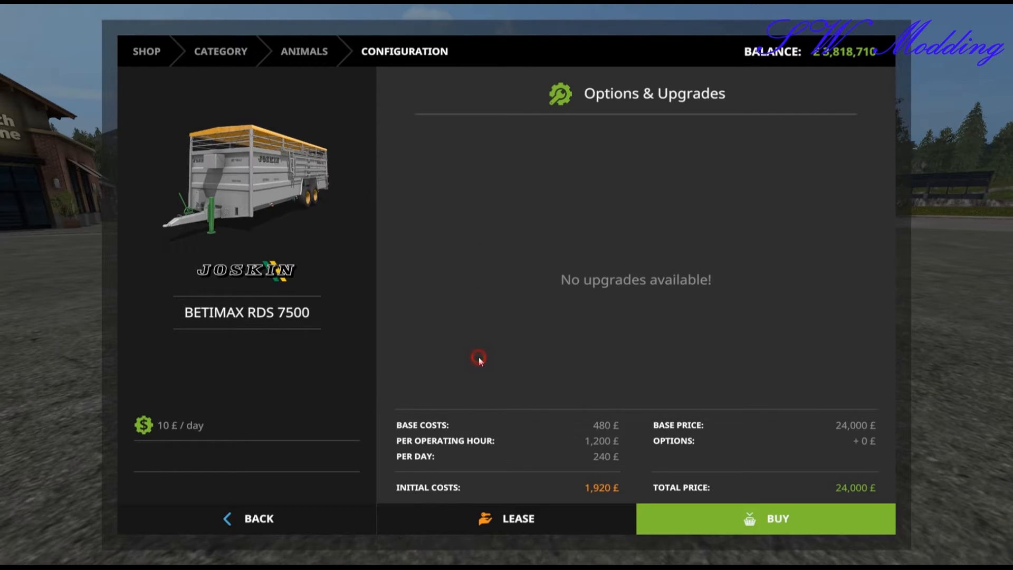
left_click(299, 516)
left_click(291, 516)
left_click(281, 519)
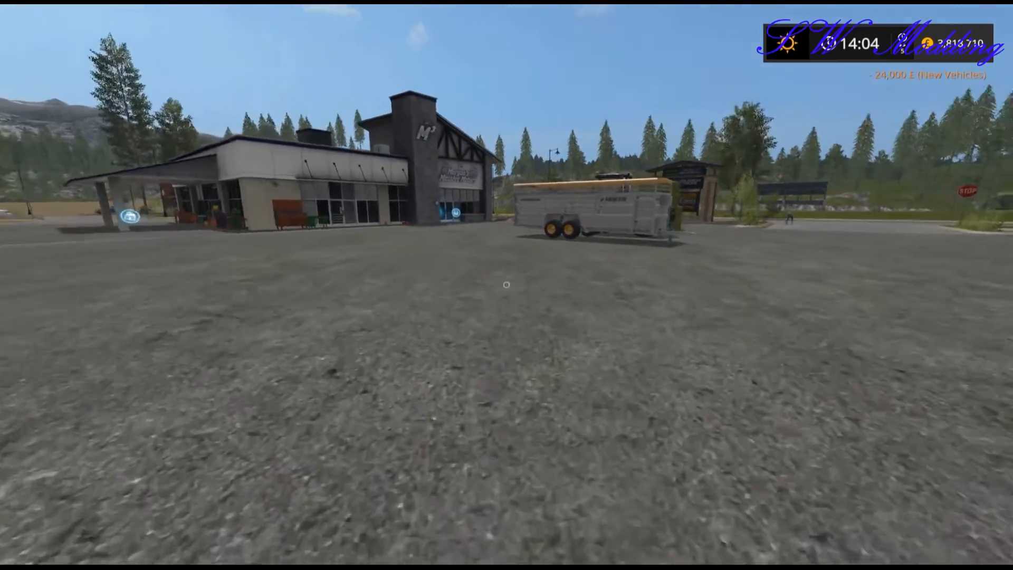
Step: Walk past the new trailer to the Valtra S Series tractor and get in
key("w")
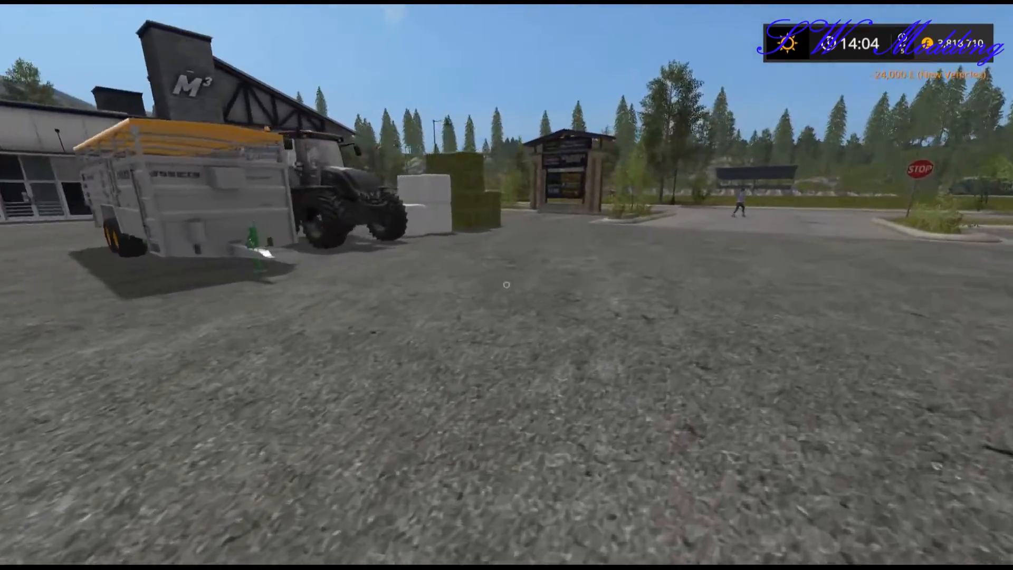
key("w")
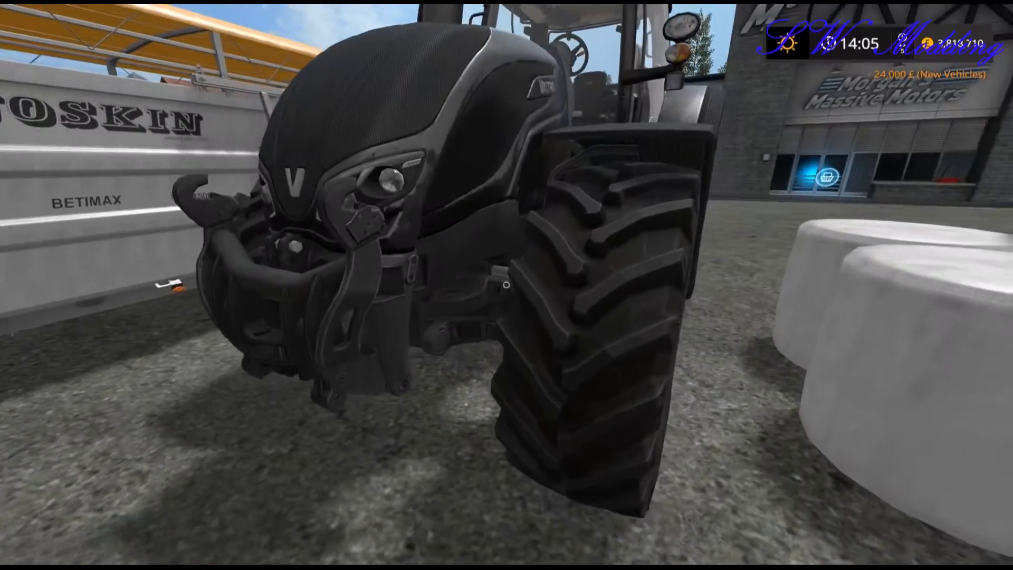
key("e")
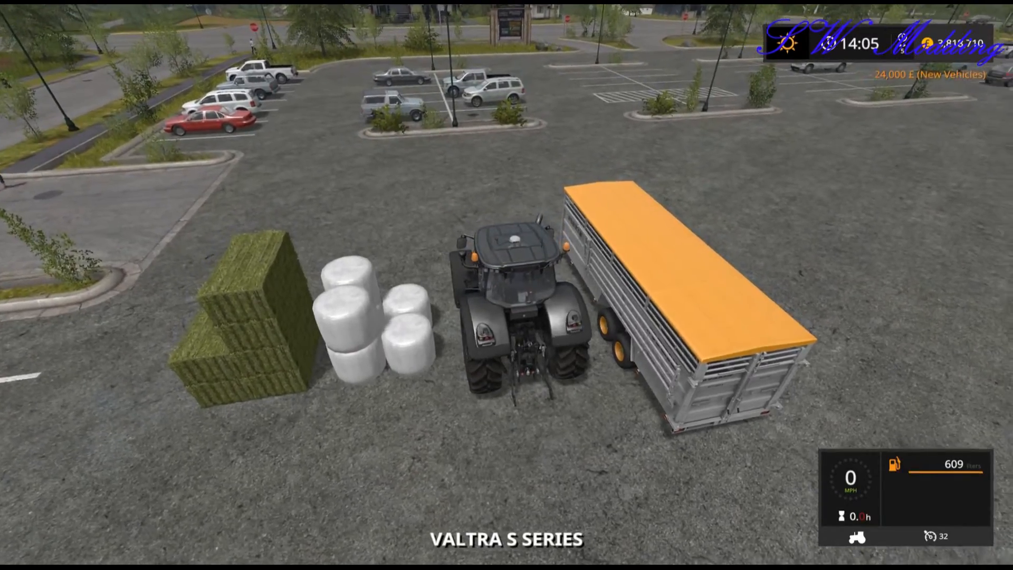
Step: Pull the tractor forward, reverse it up to the Joskin trailer's drawbar and hitch the trailer
key("w")
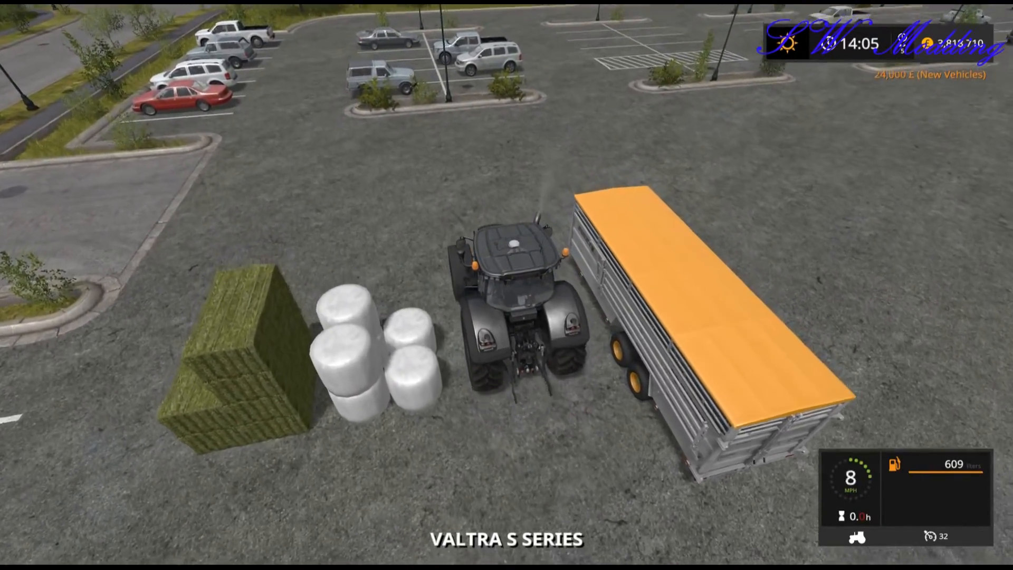
key("s")
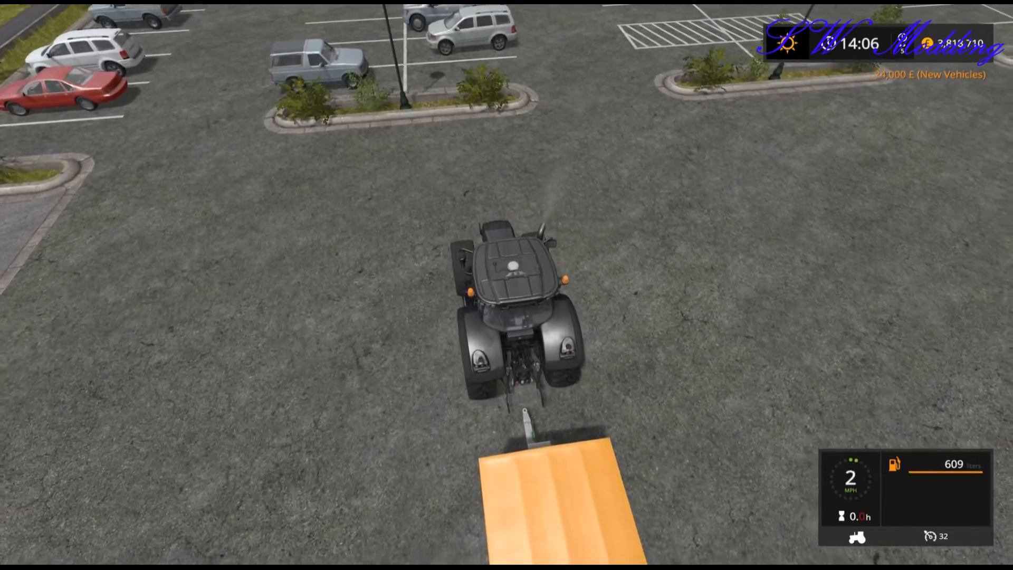
key("w")
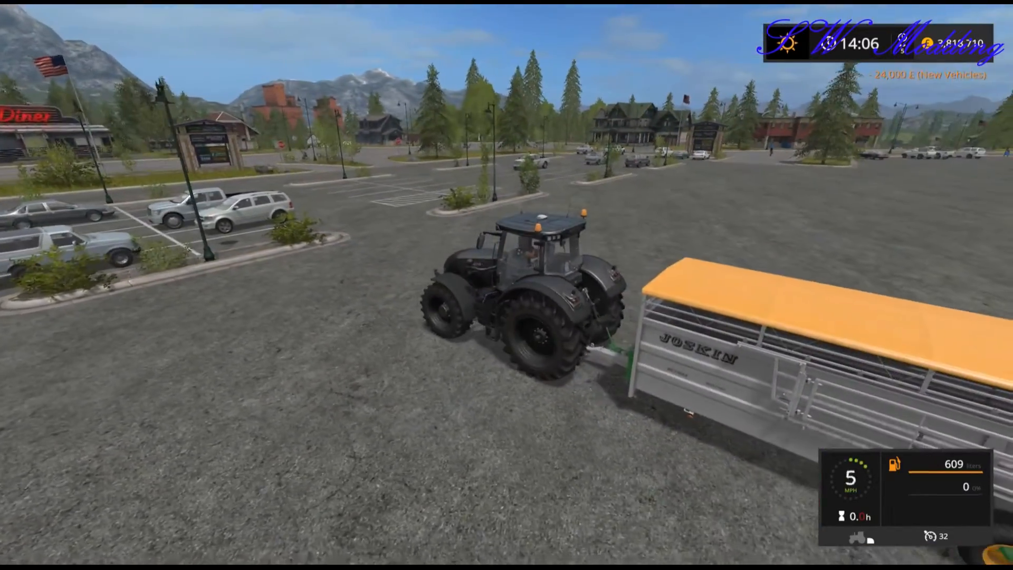
Step: Pull away with the hitched Joskin trailer and steer the tractor around the shop's parking area
key("w")
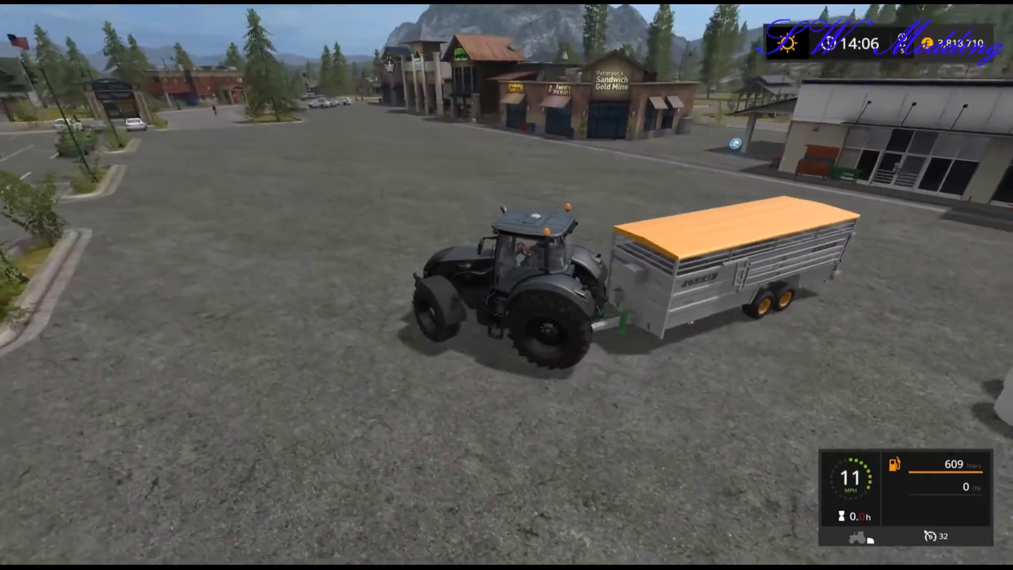
key("w")
key("d")
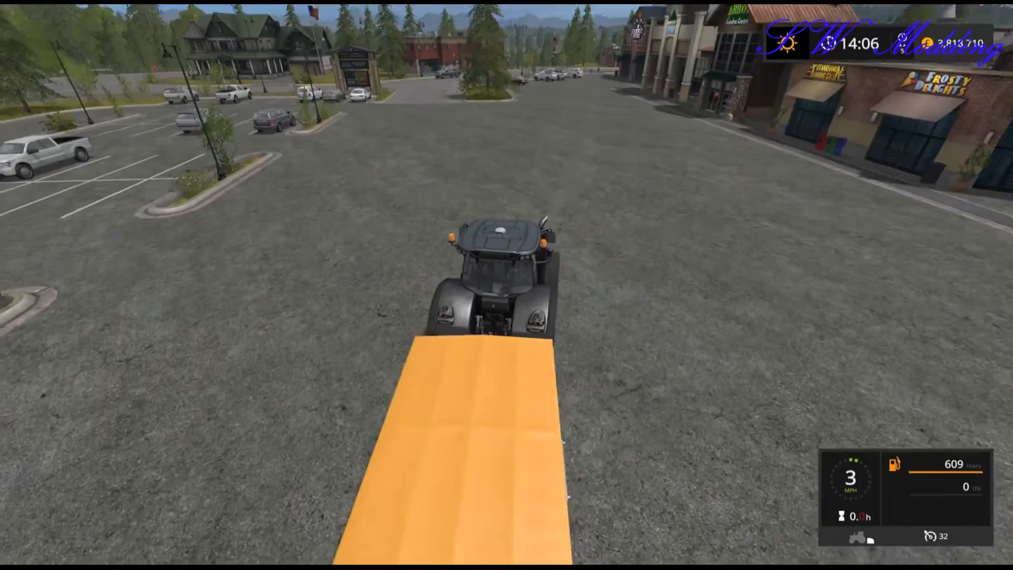
key("w")
key("a")
key("w")
key("a")
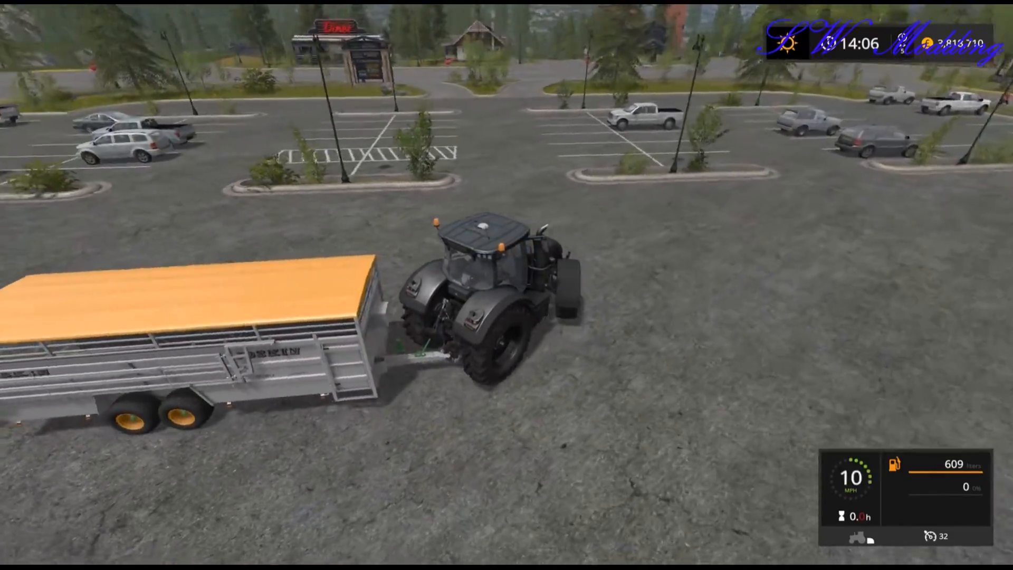
key("s")
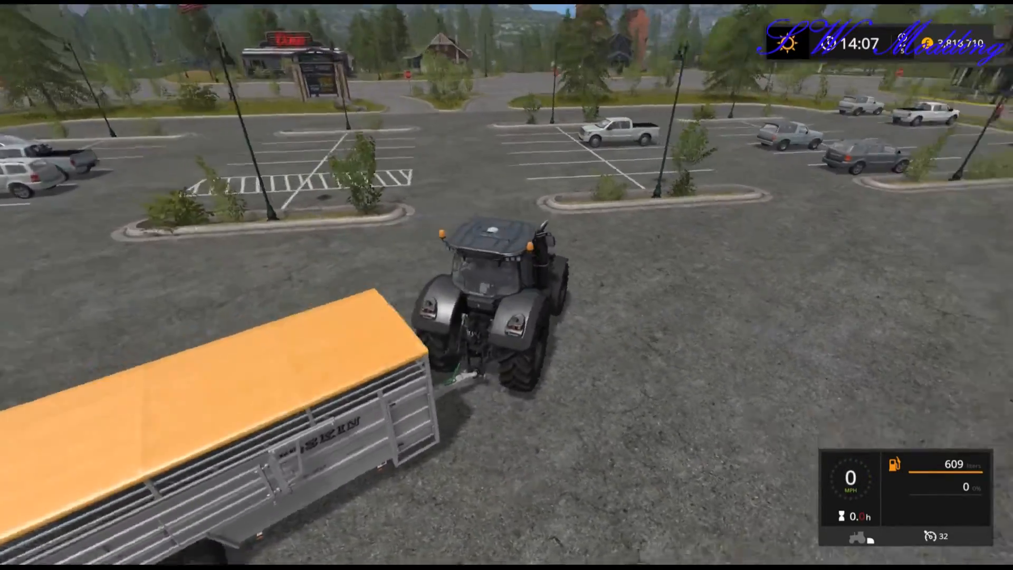
key("w")
key("d")
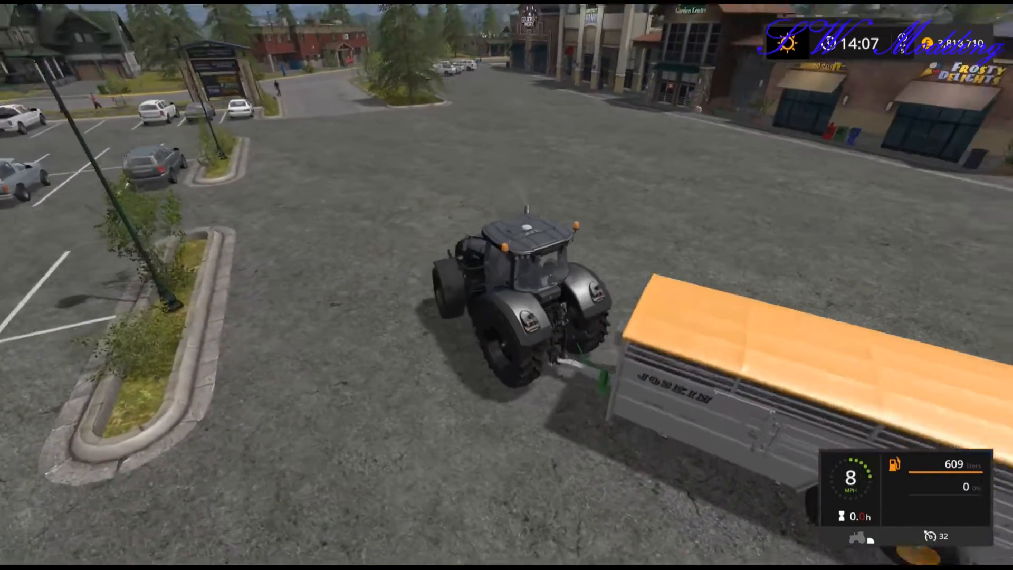
Step: Examine the goat figures at the end of the in-game Animals overview, then return to the tractor
key("Escape")
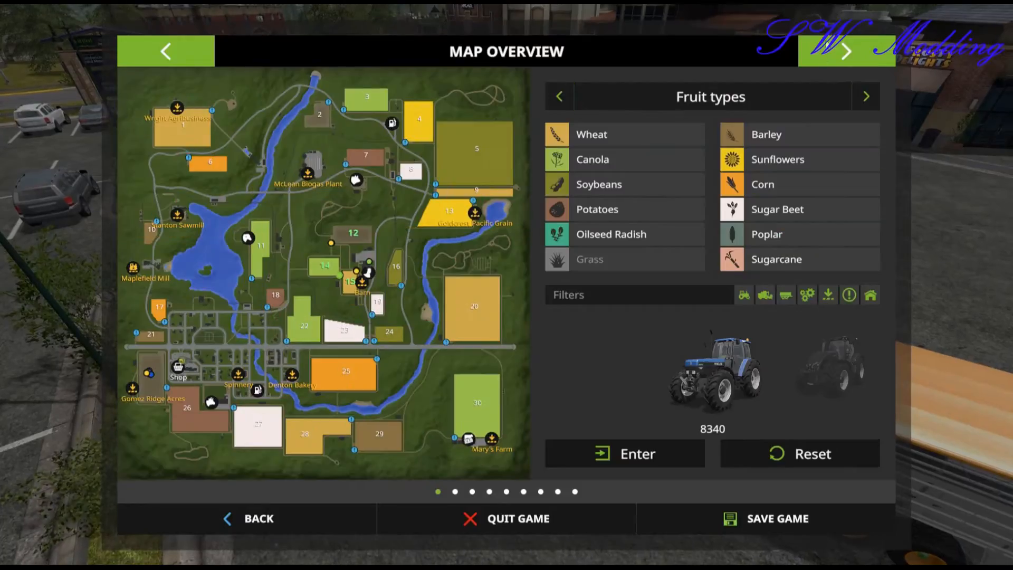
left_click(835, 51)
left_click(835, 51)
left_click(835, 50)
left_click(834, 52)
left_click(834, 52)
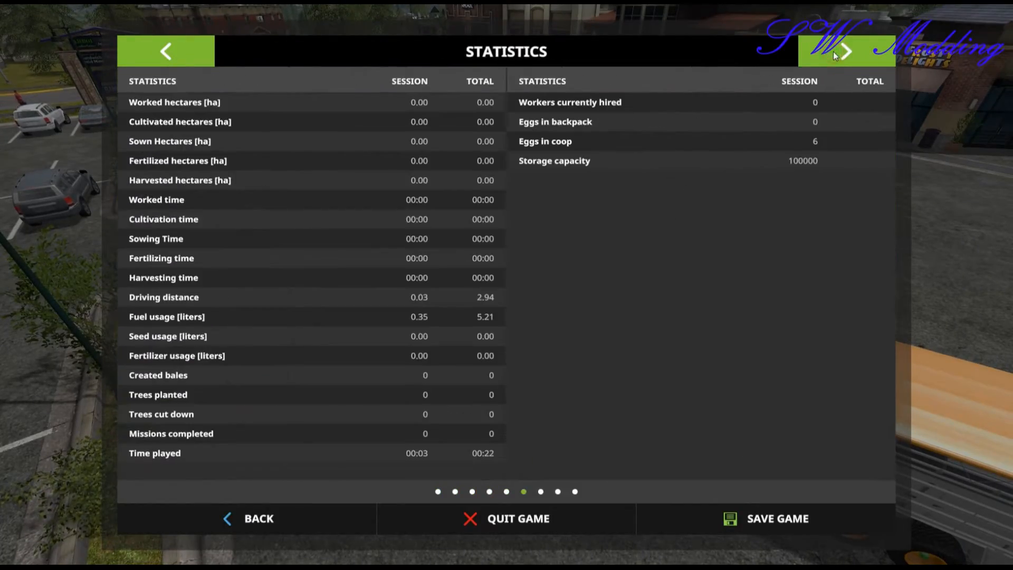
left_click(191, 54)
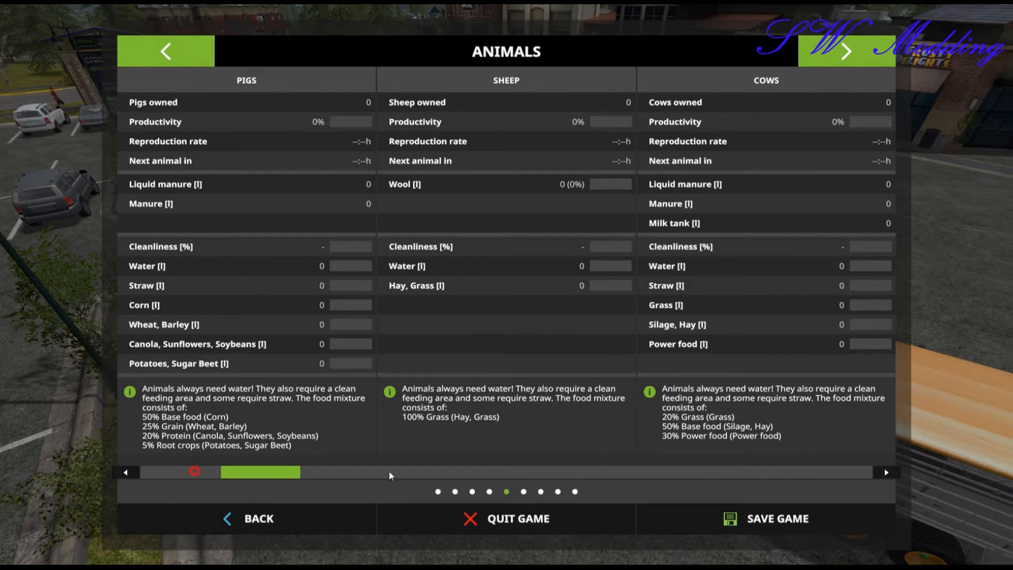
left_click_drag(313, 472, 894, 311)
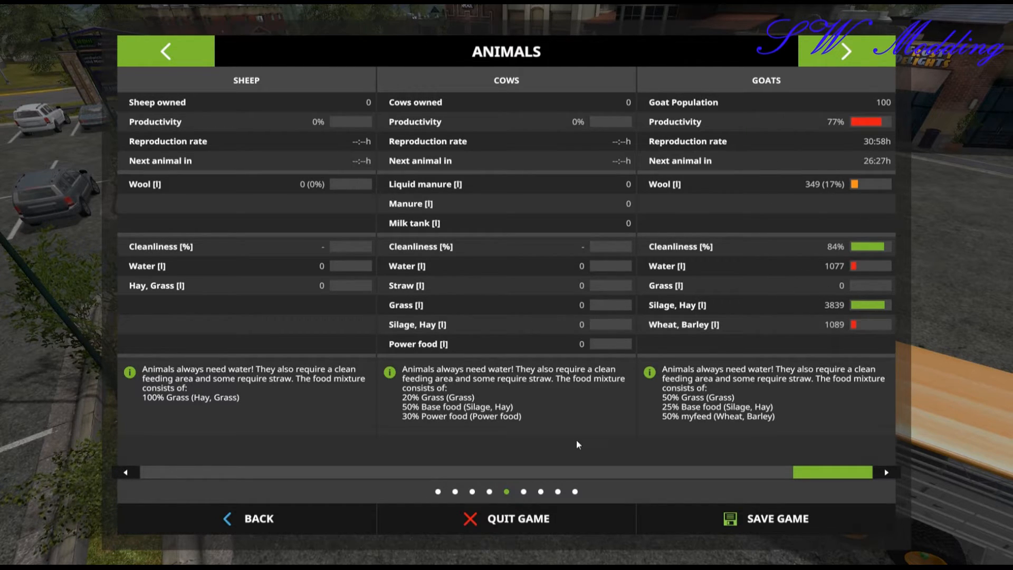
left_click(323, 508)
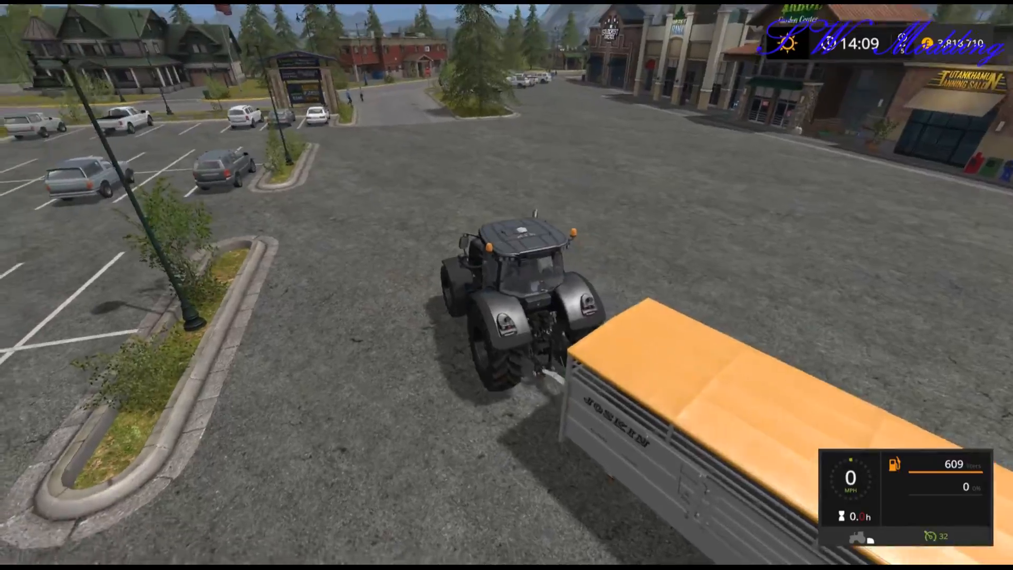
Step: Drive the tractor and trailer along the highway and dirt track to the livestock market, stopping beside its loading dock
key("a")
key("w")
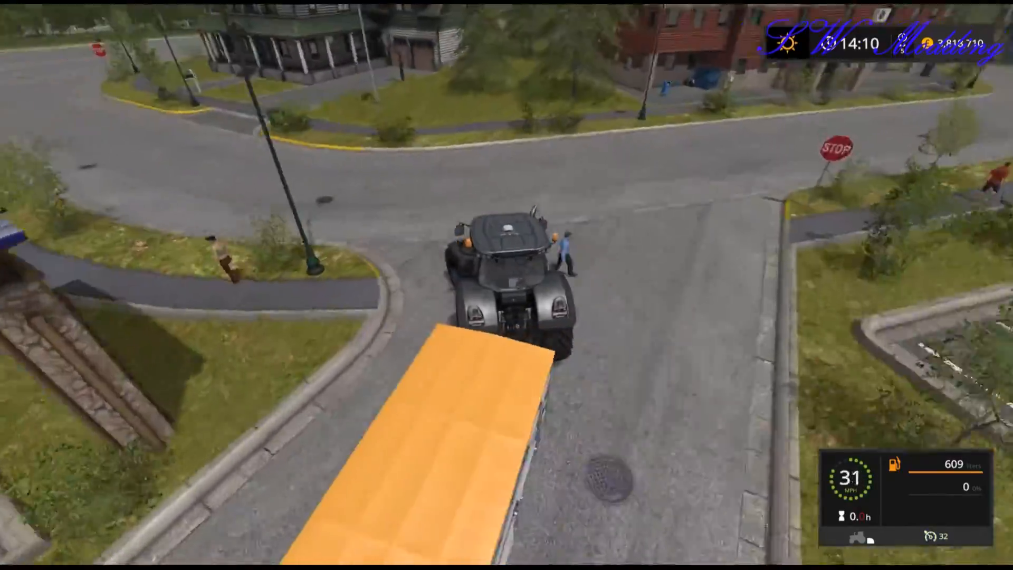
key("a")
scroll(506, 285, "down", 3)
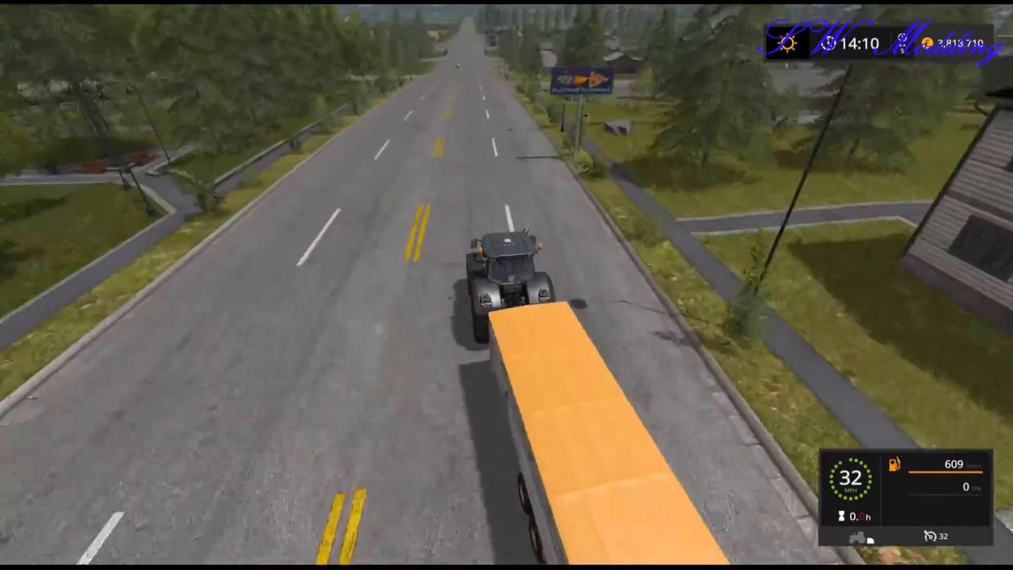
key("3")
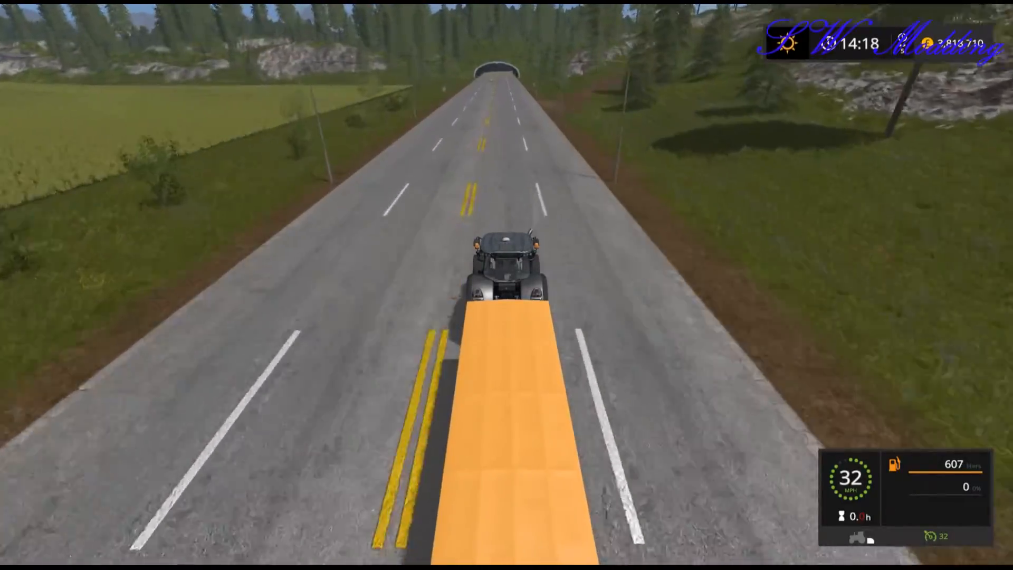
key("d")
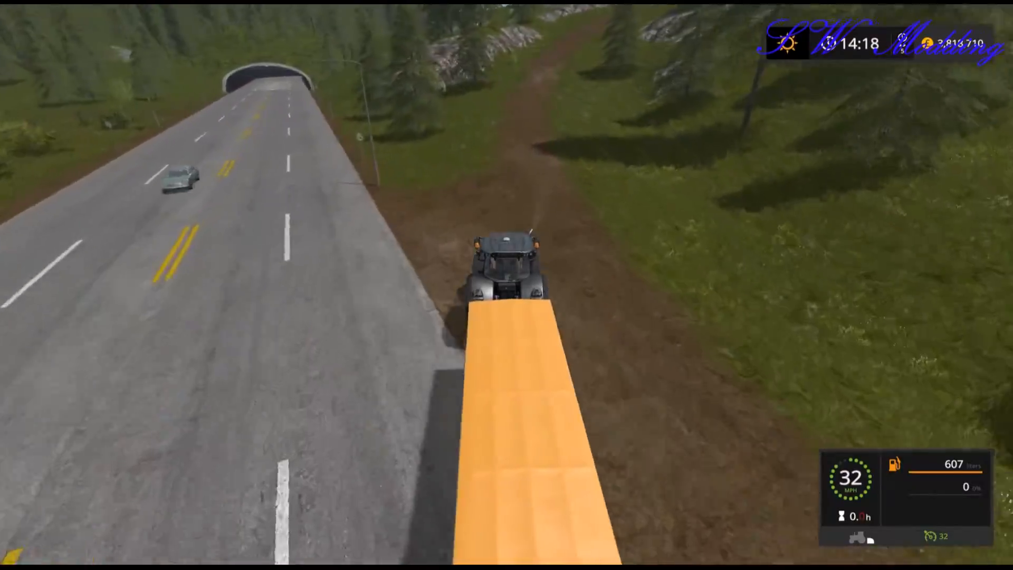
key("d")
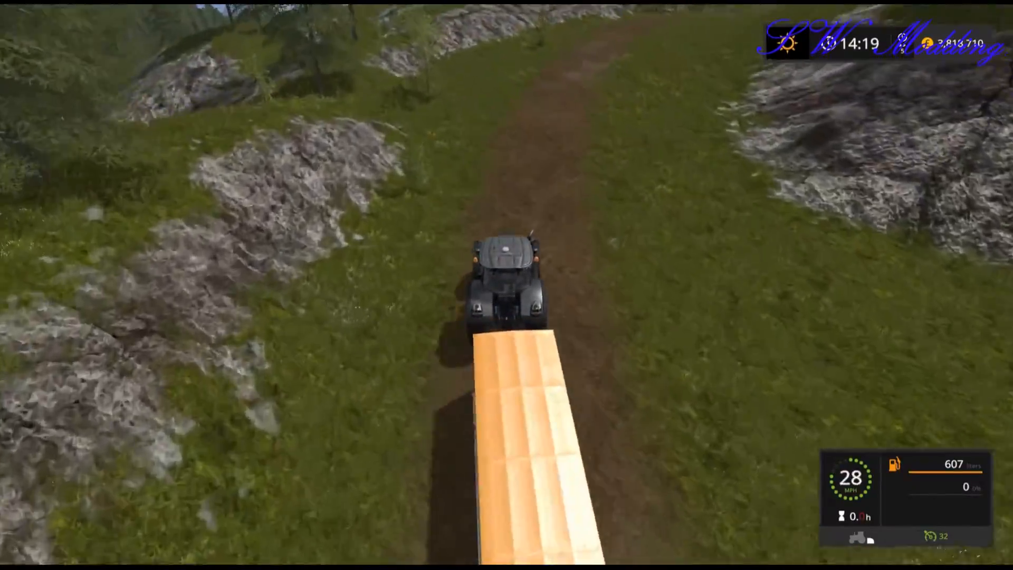
key("d")
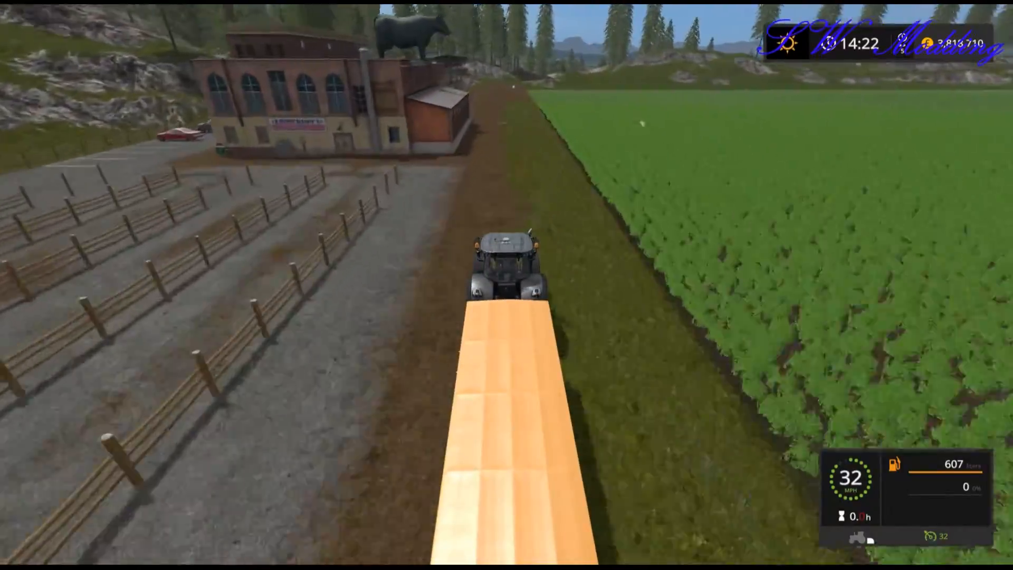
key("s")
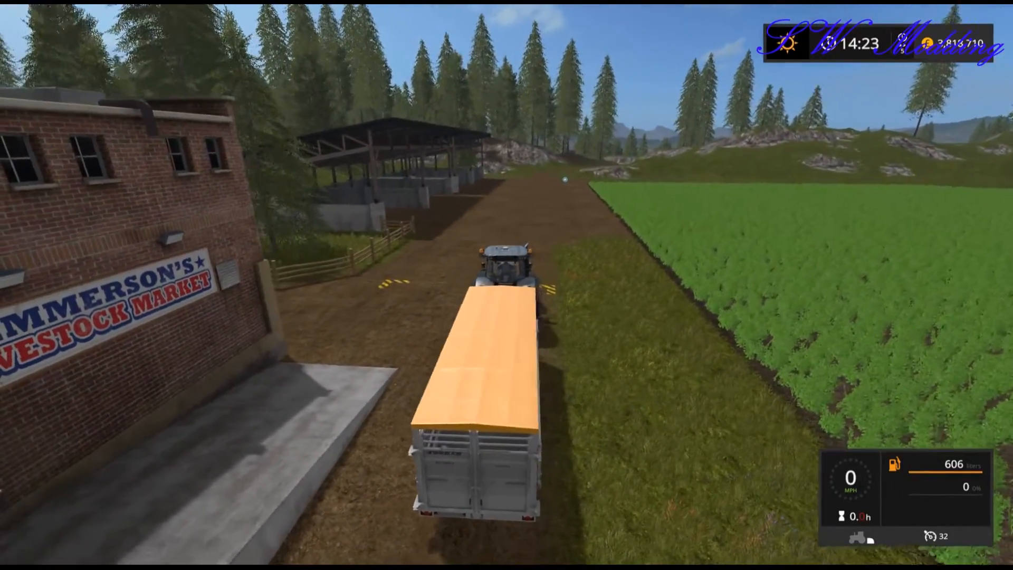
Step: Open the trailer's roof cover and bring the view close to its interior
key("n")
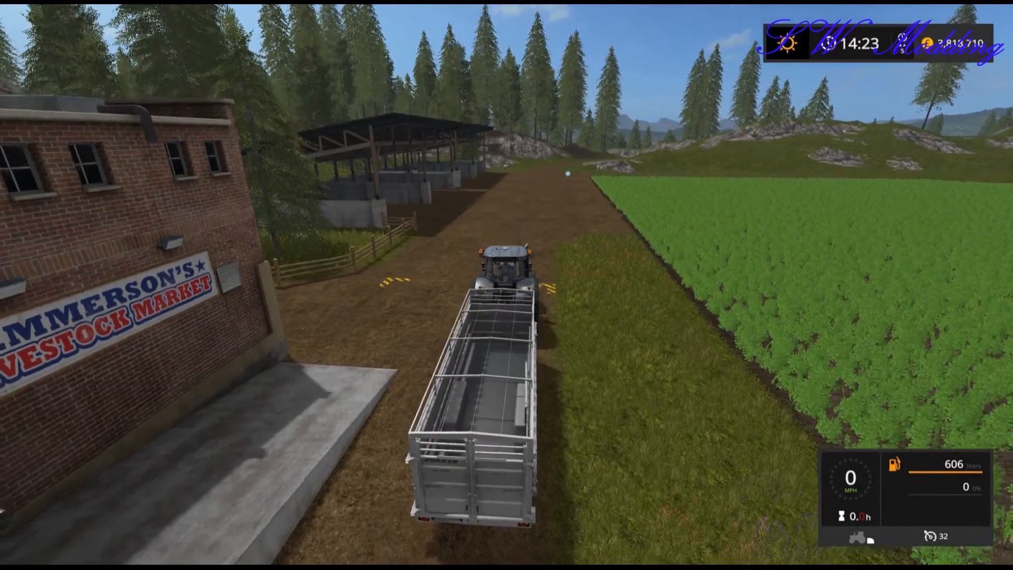
scroll(507, 285, "up", 3)
scroll(507, 285, "up", 3)
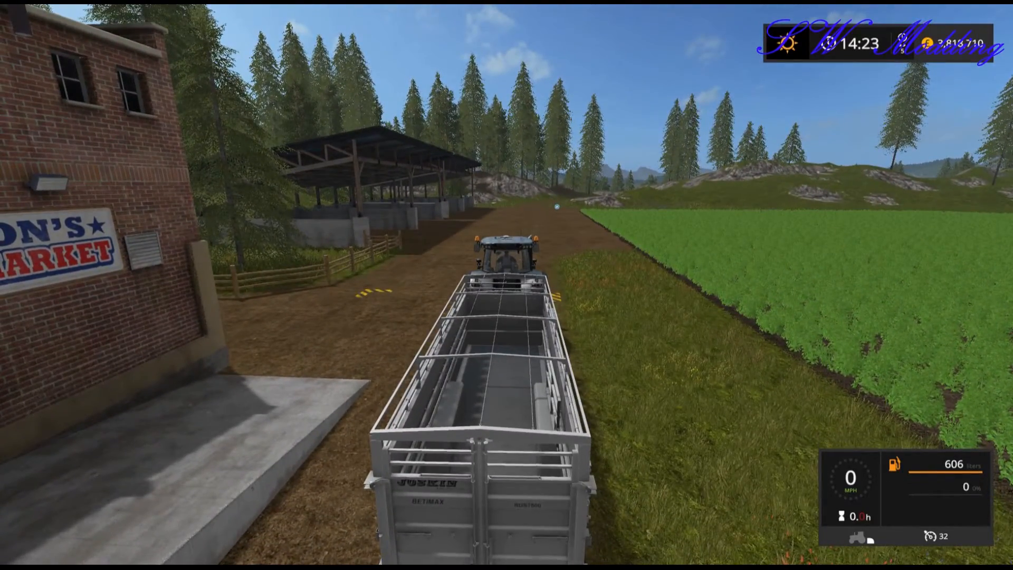
Step: Open the animal dealer at the livestock market and select the Goat
key("r")
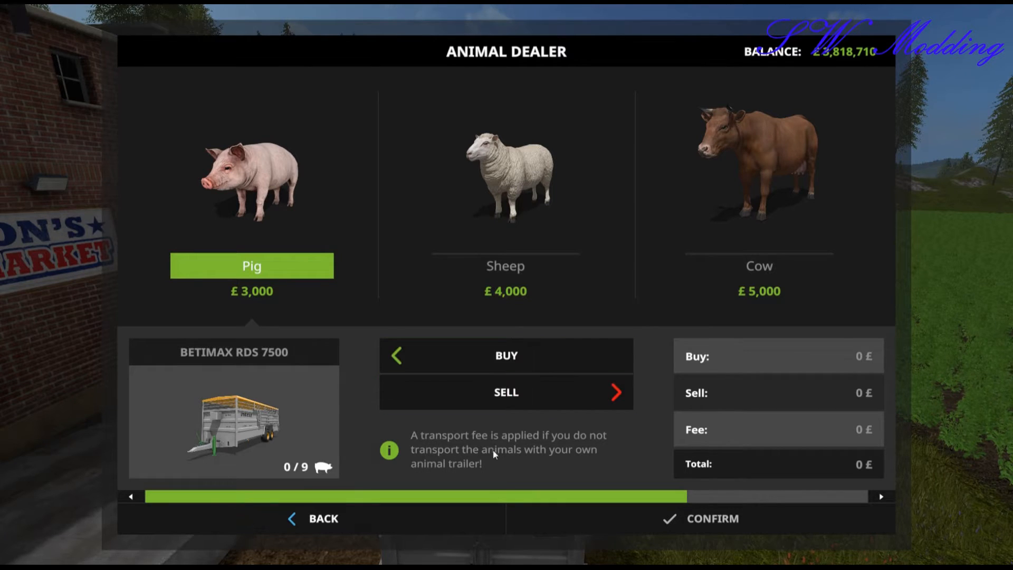
scroll(441, 500, "down", 1)
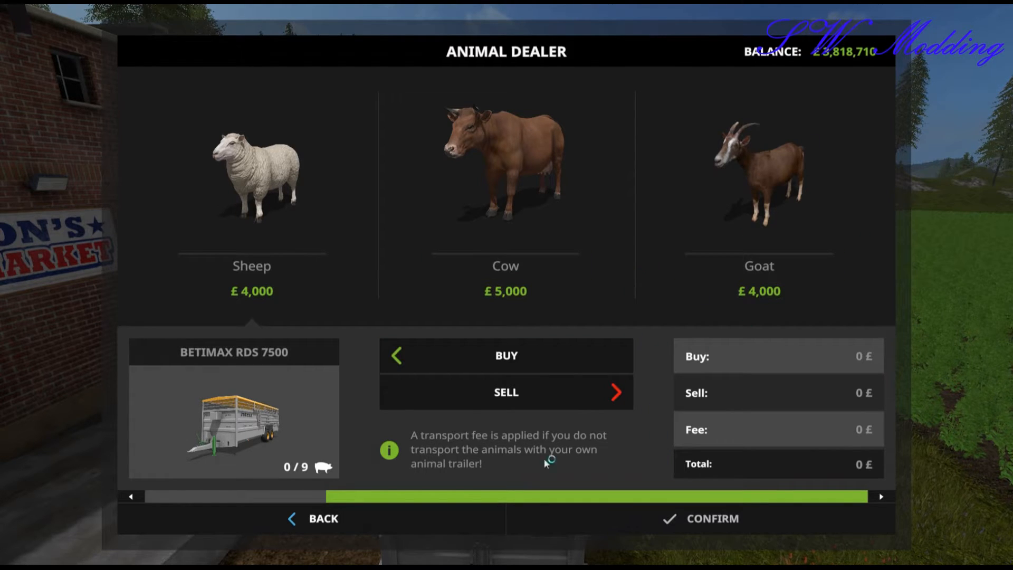
left_click(766, 203)
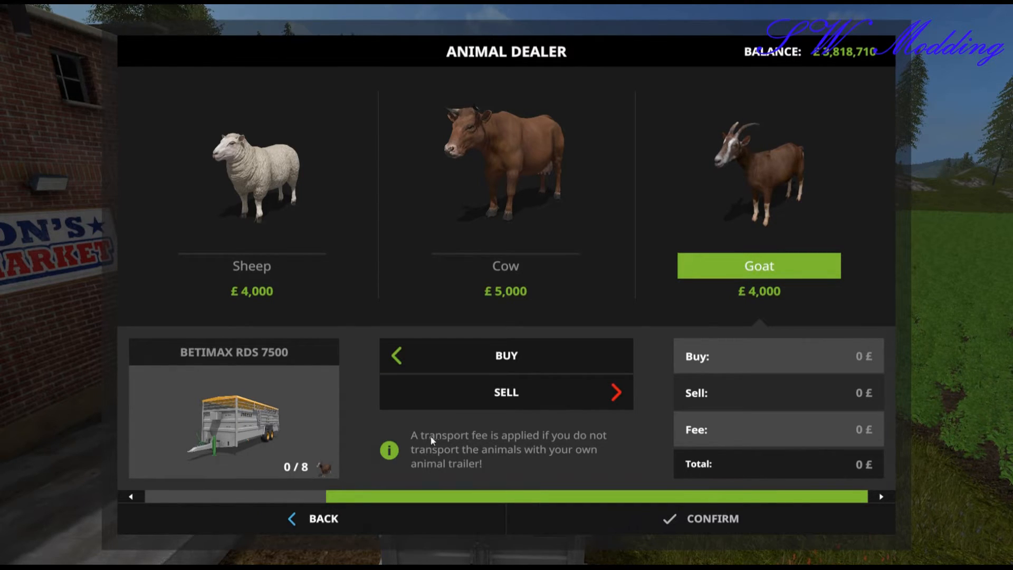
Step: Raise the goat order to the trailer's full load of 8 animals
key("Left")
key("Left")
key("Left")
key("Left")
key("Left")
key("Left")
key("Left")
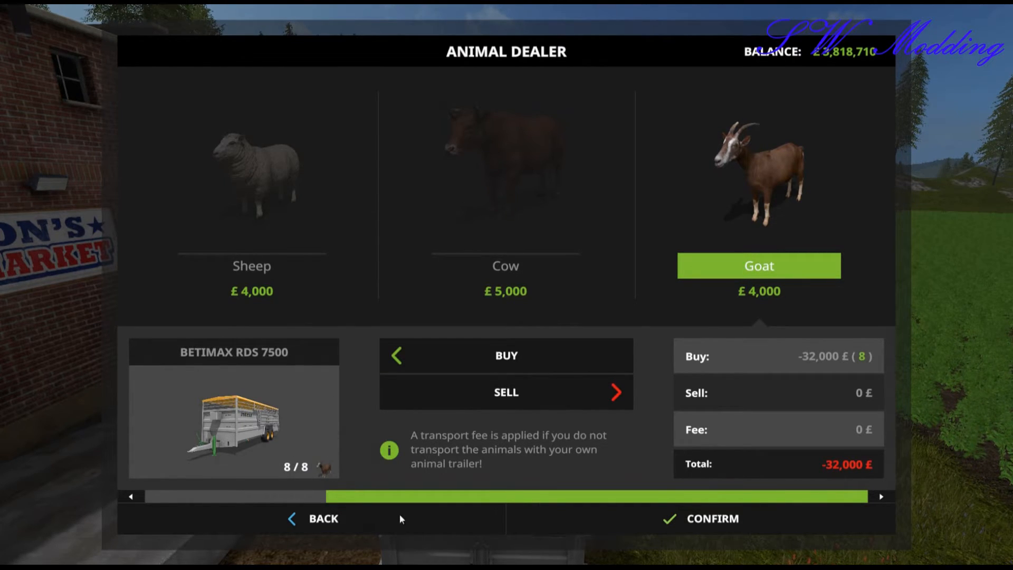
Step: Set the goat order to 1 animal and confirm its purchase into the trailer
key("Right")
key("Right")
key("Right")
key("Right")
key("Right")
key("Right")
key("Right")
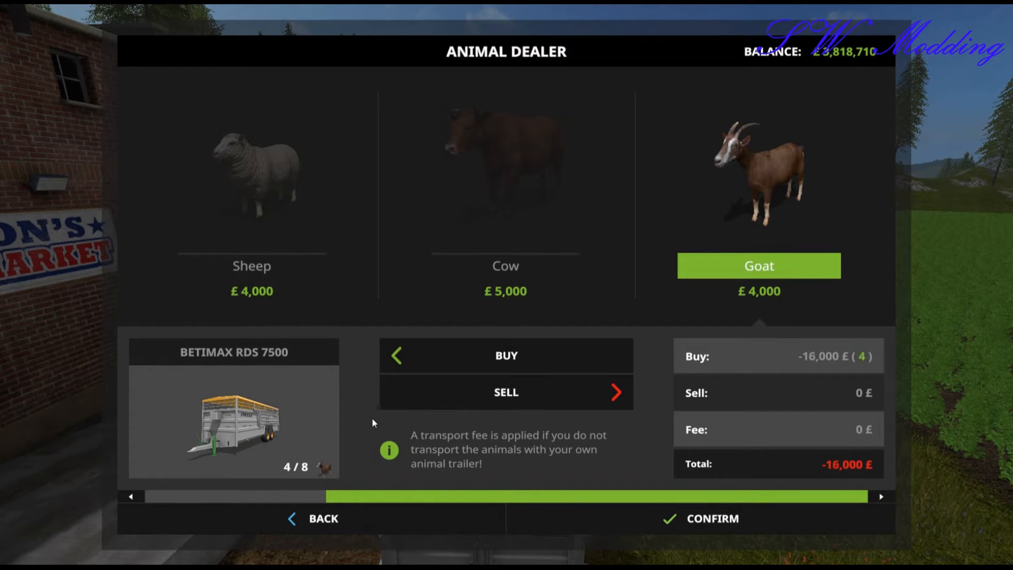
left_click(685, 519)
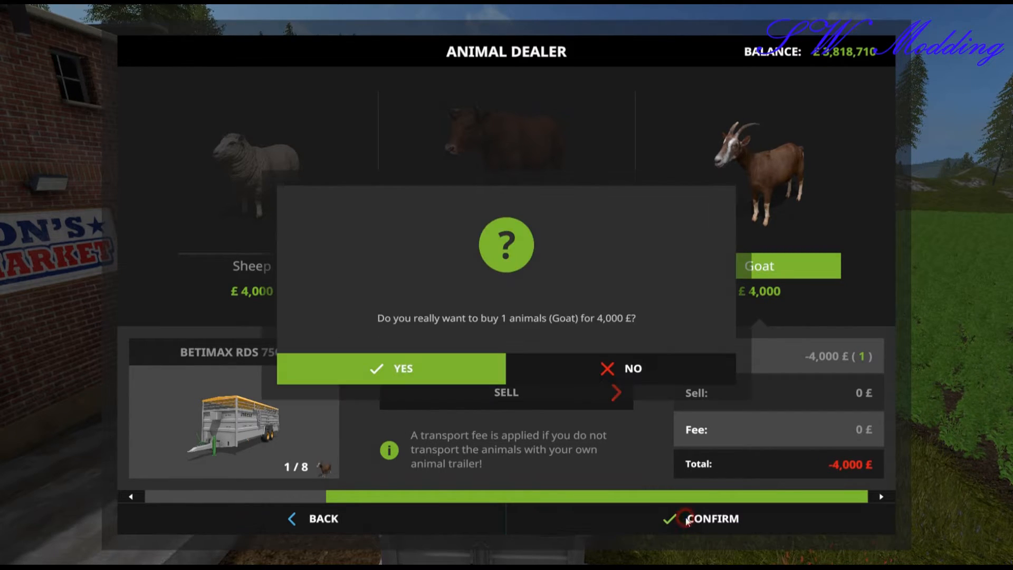
left_click(441, 361)
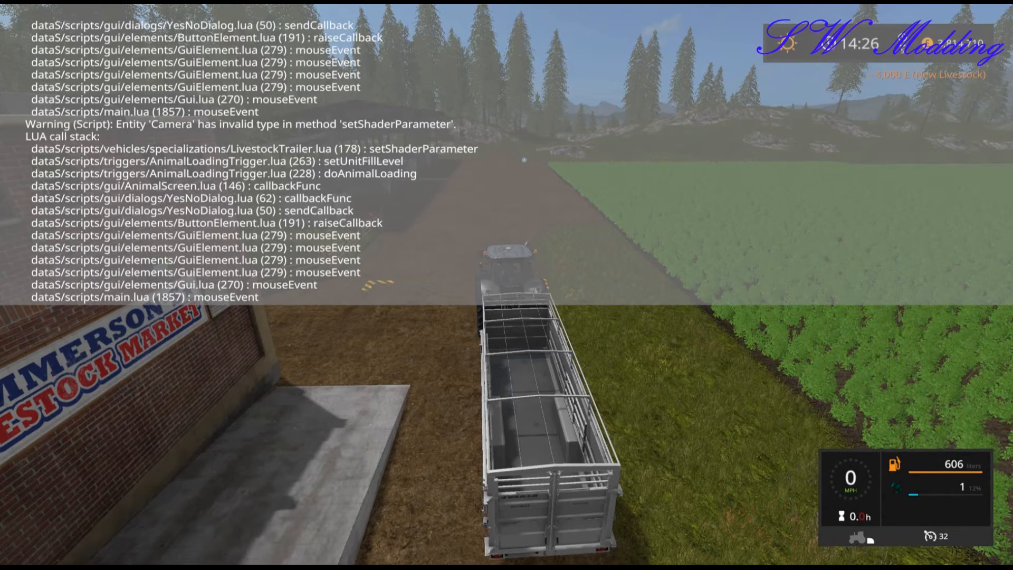
Step: Examine the console log for script warnings raised while loading the goat into the trailer, and close the console
scroll(507, 285, "up", 13)
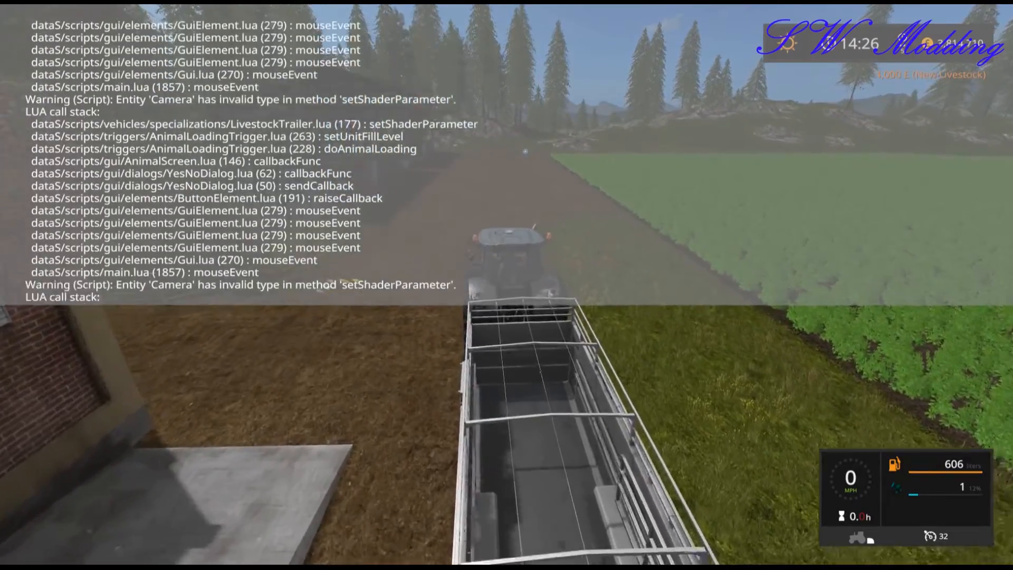
scroll(506, 285, "up", 6)
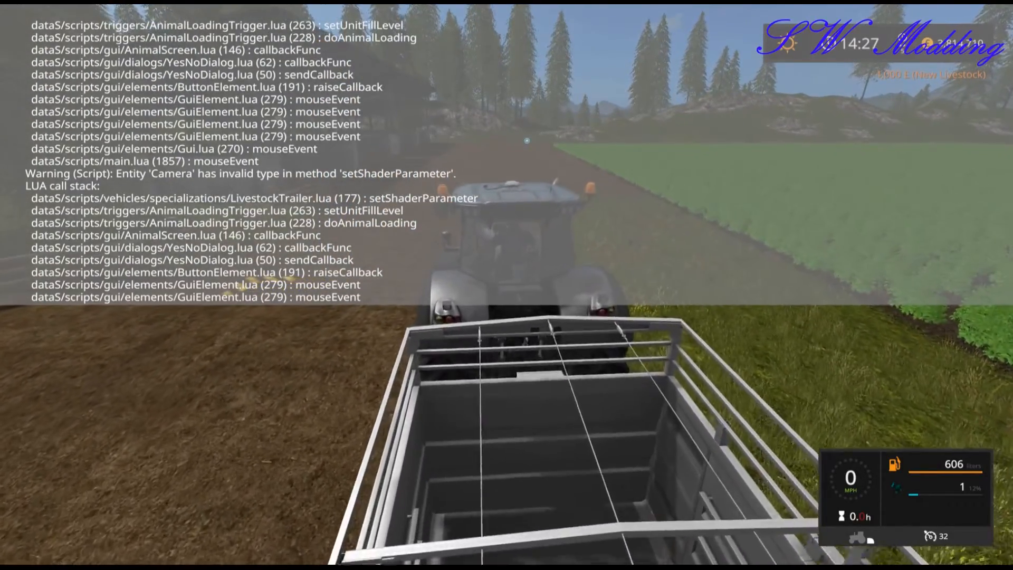
scroll(506, 285, "up", 7)
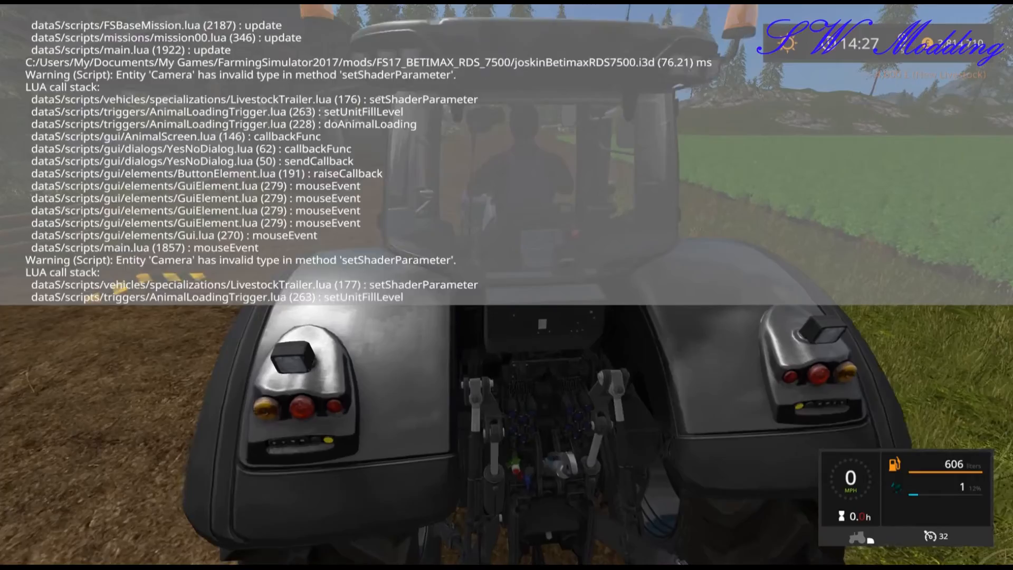
scroll(507, 285, "up", 20)
scroll(507, 285, "up", 4)
scroll(507, 285, "down", 18)
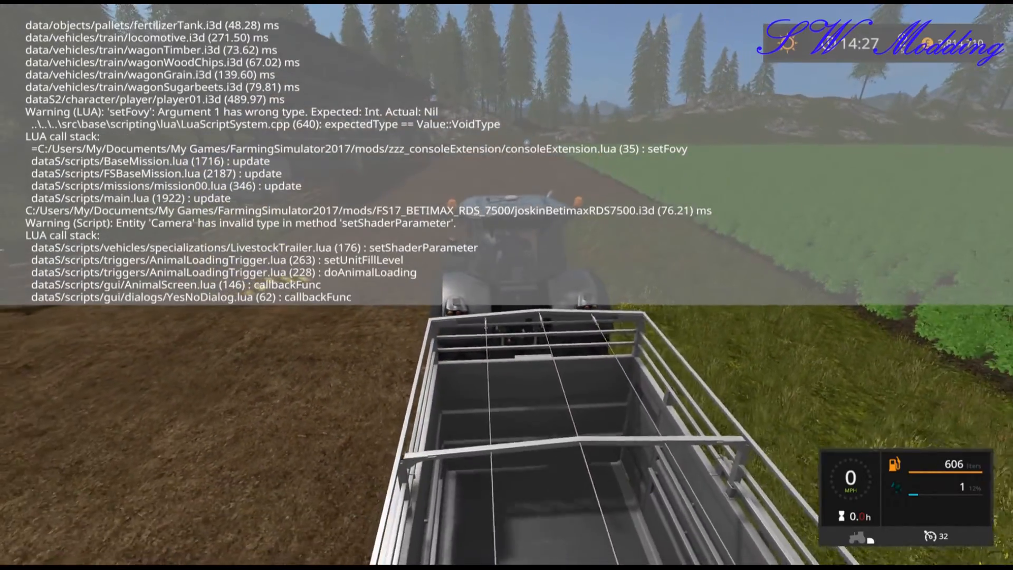
scroll(507, 285, "down", 4)
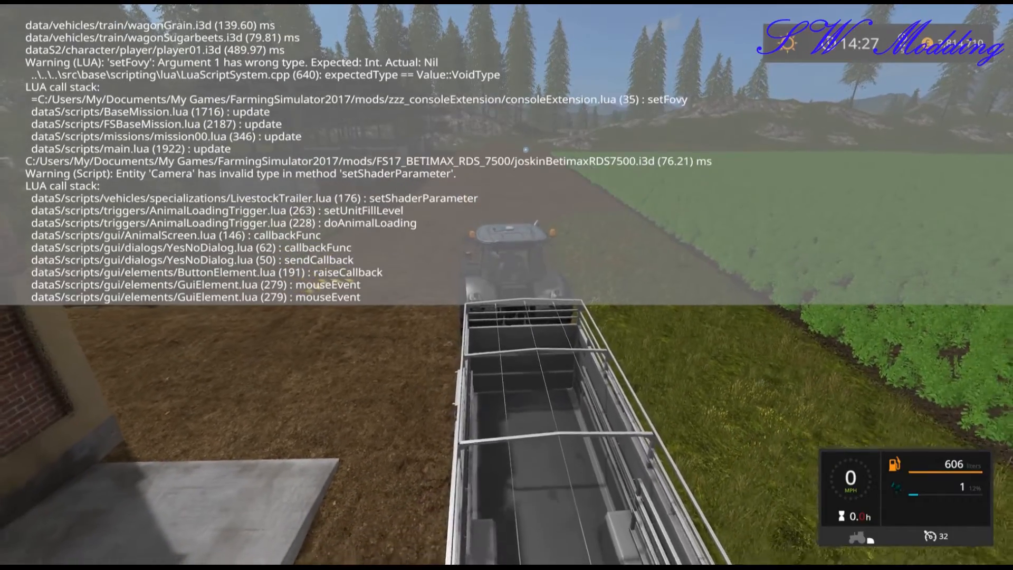
scroll(507, 285, "down", 3)
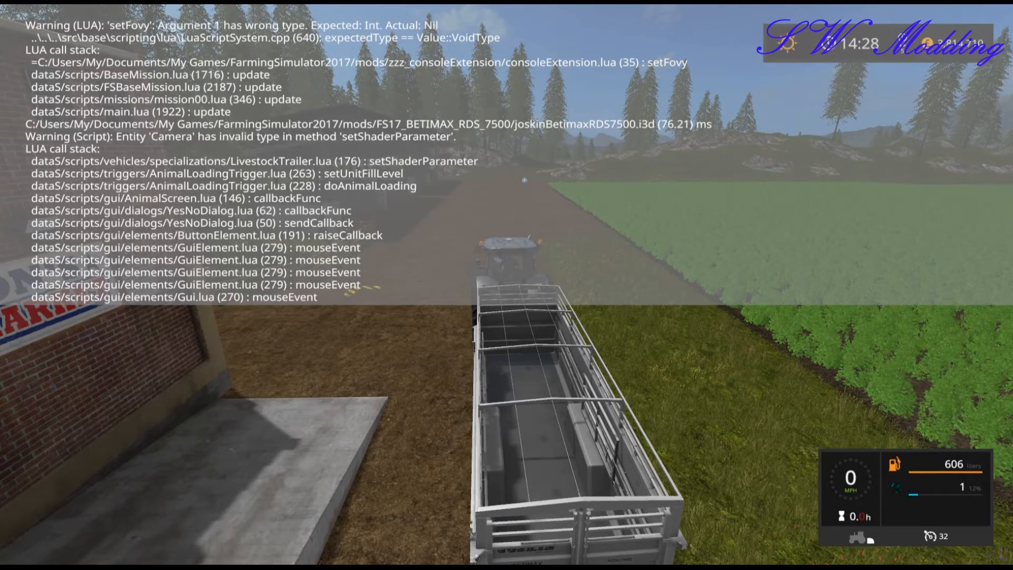
scroll(506, 285, "down", 6)
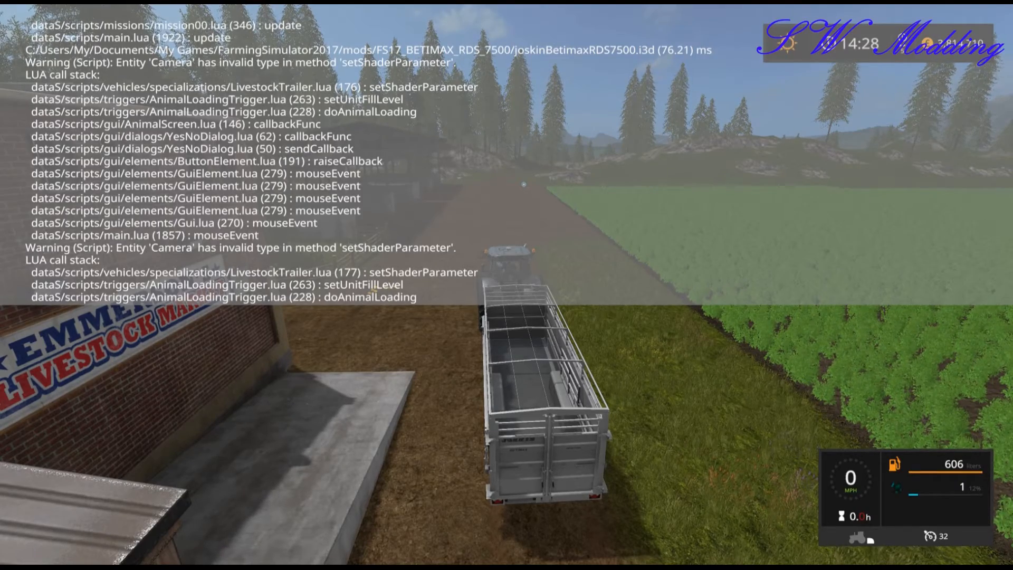
key("grave")
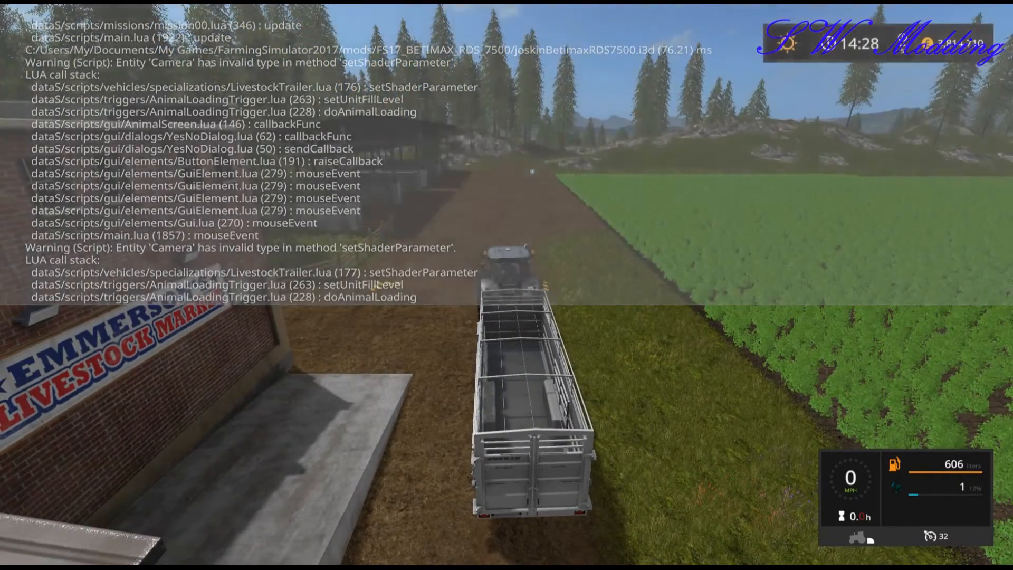
key("grave")
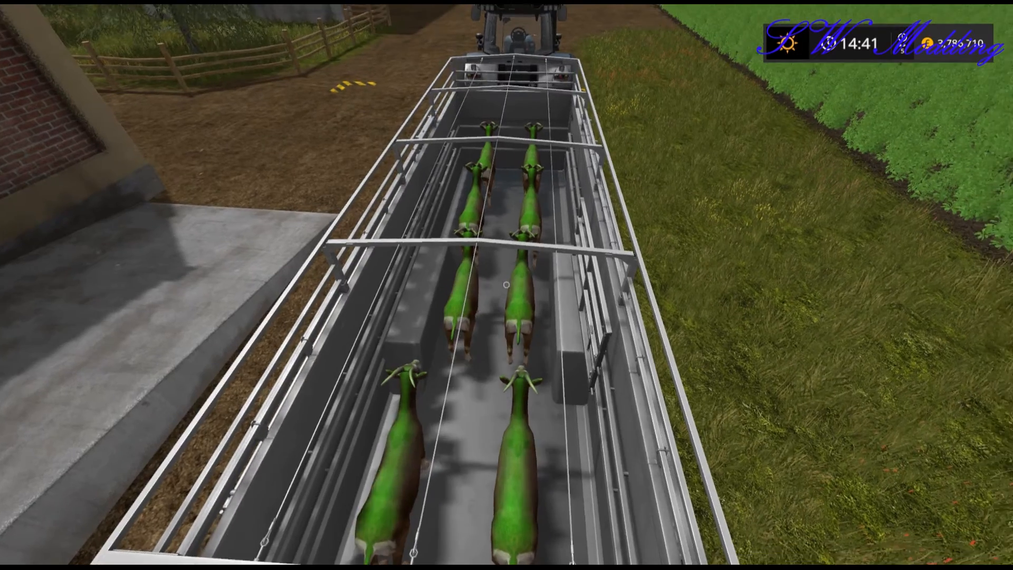
Step: Inspect the colouring of the goats loaded in the trailer from behind and check the console log for errors
key("a")
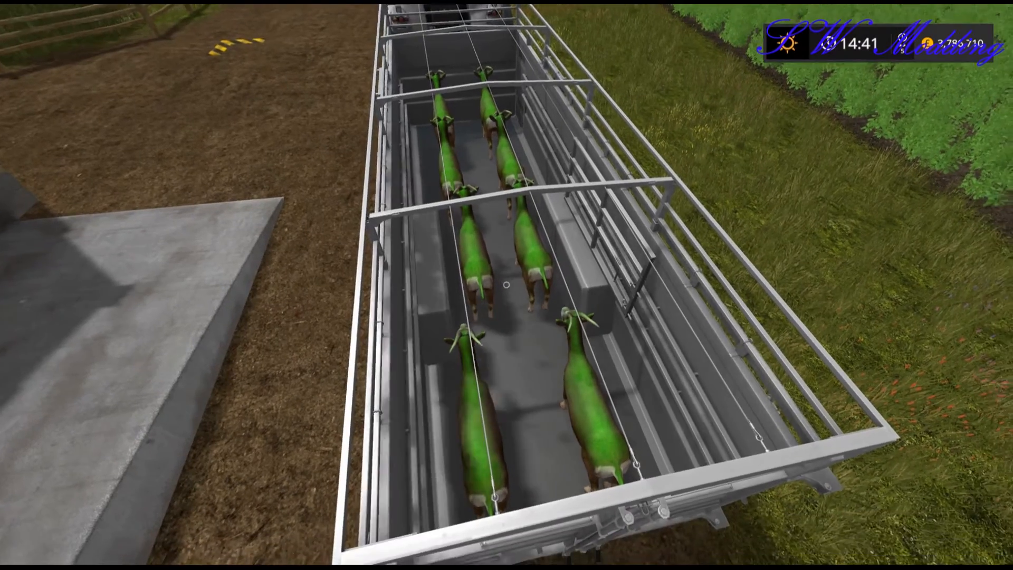
key("w")
key("s")
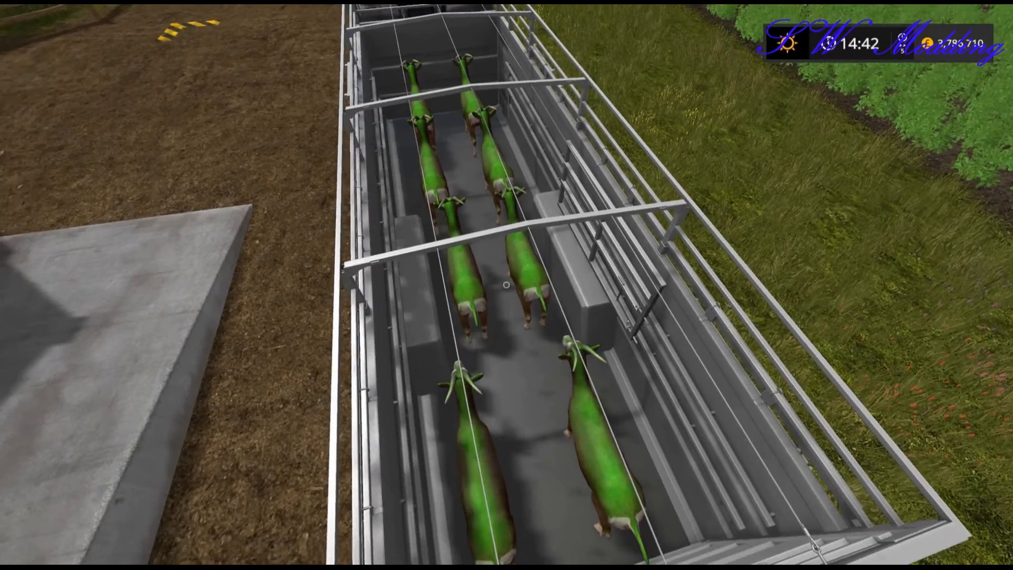
key("s")
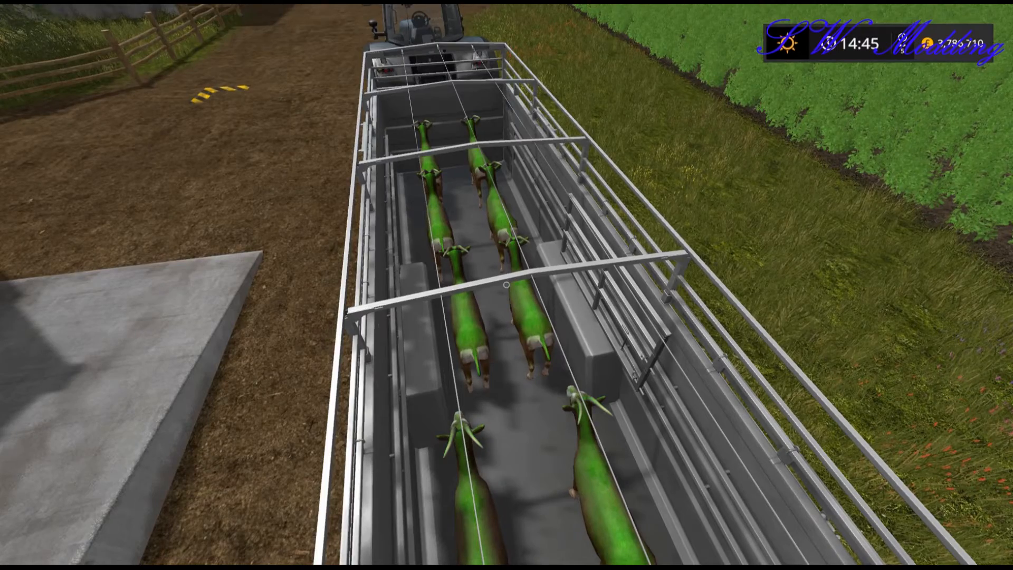
key("grave")
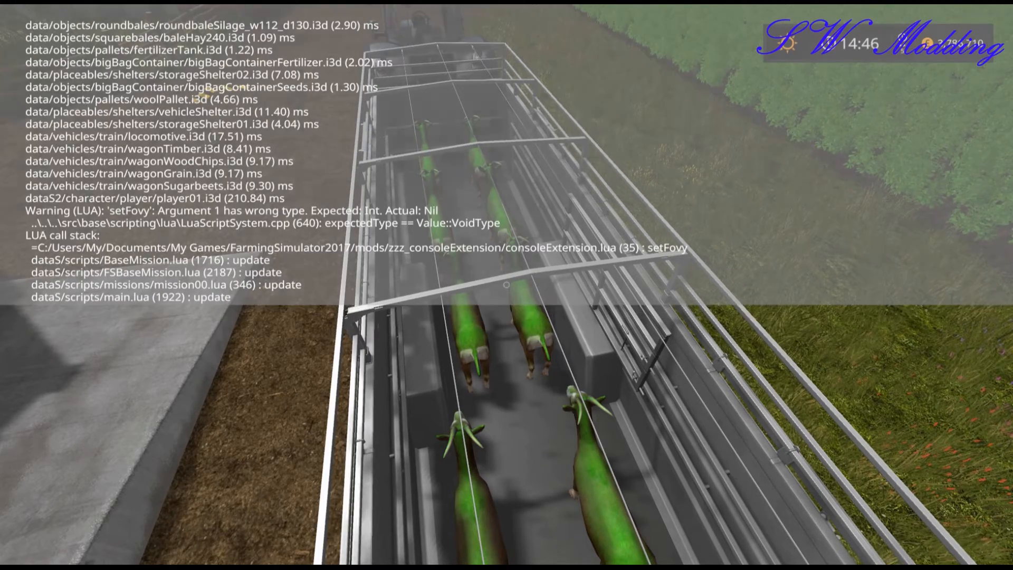
key("grave")
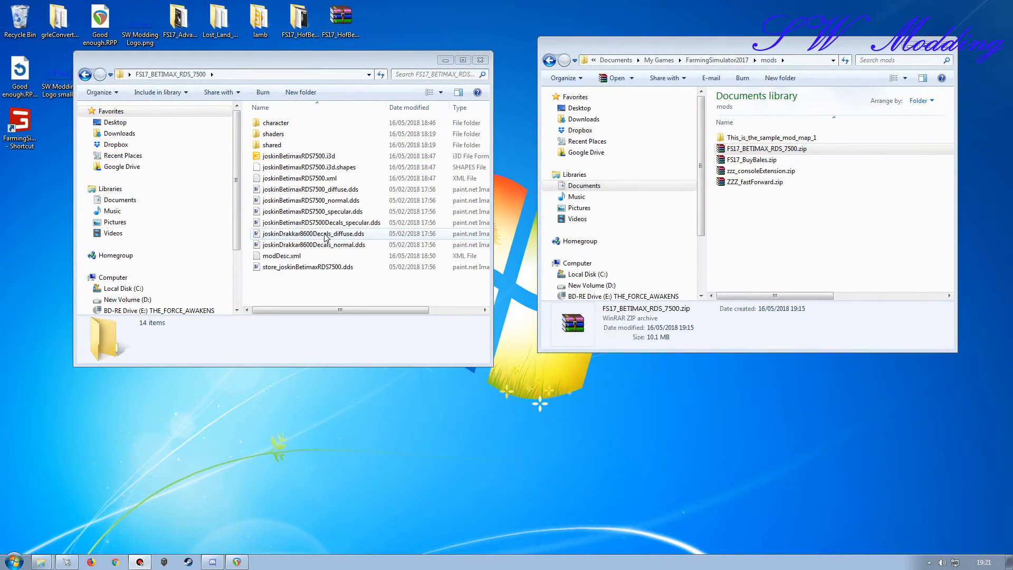
Step: Open goat1.i3d from the mod's character/goat folder in GIANTS Editor 7.1.0
double_click(276, 123)
left_click(278, 124)
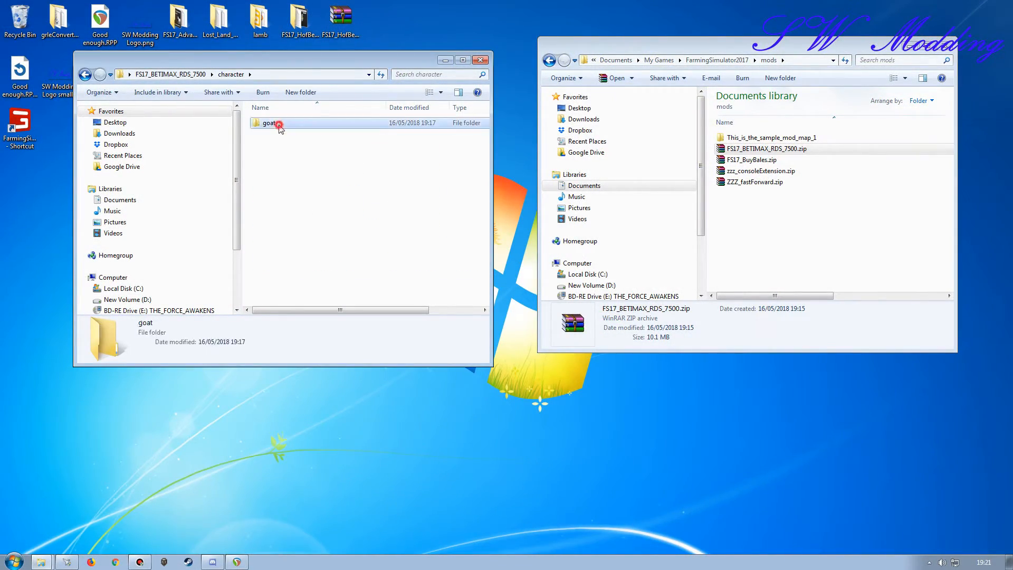
double_click(279, 124)
double_click(397, 132)
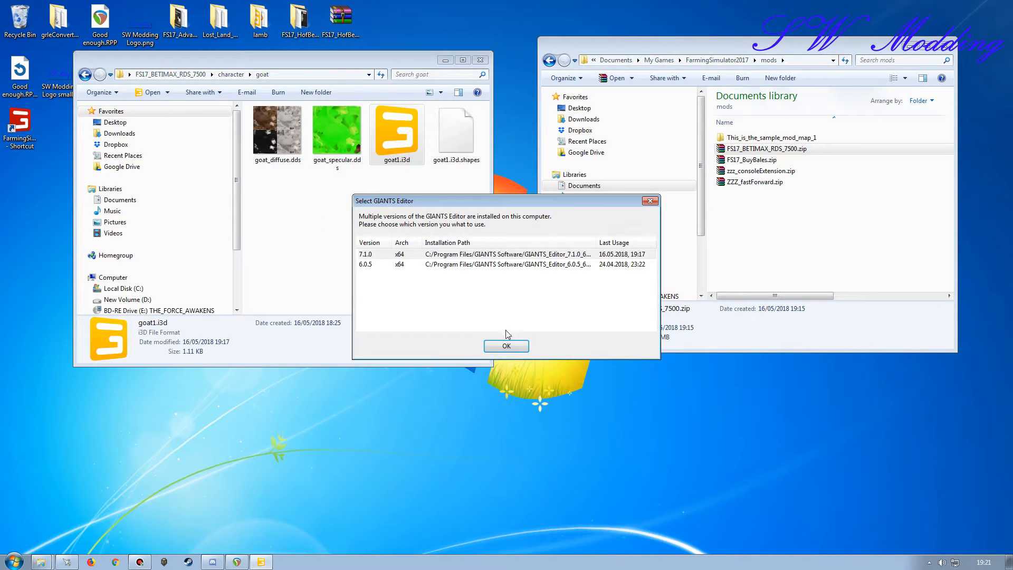
left_click(506, 346)
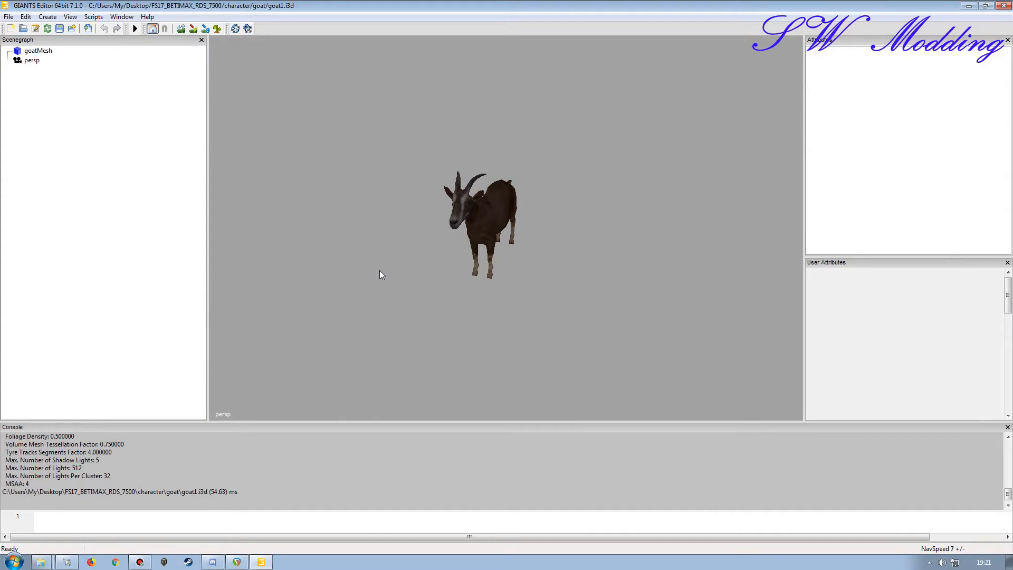
Step: Move the persp camera above goatMesh in the scenegraph, and return it to its place below the mesh
left_click_drag(570, 220, 471, 230, "alt")
left_click_drag(432, 263, 494, 261, "alt")
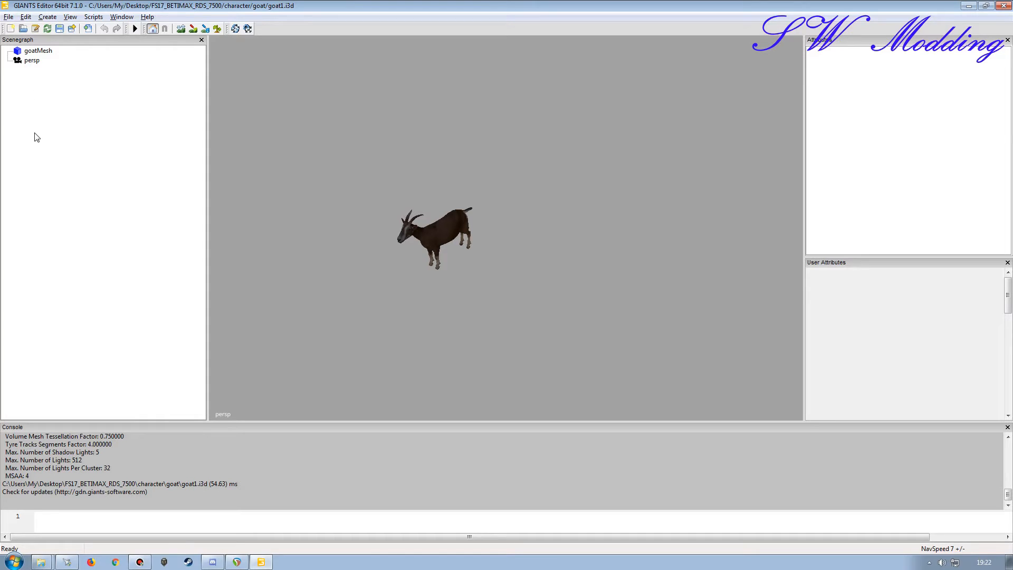
right_click(32, 60)
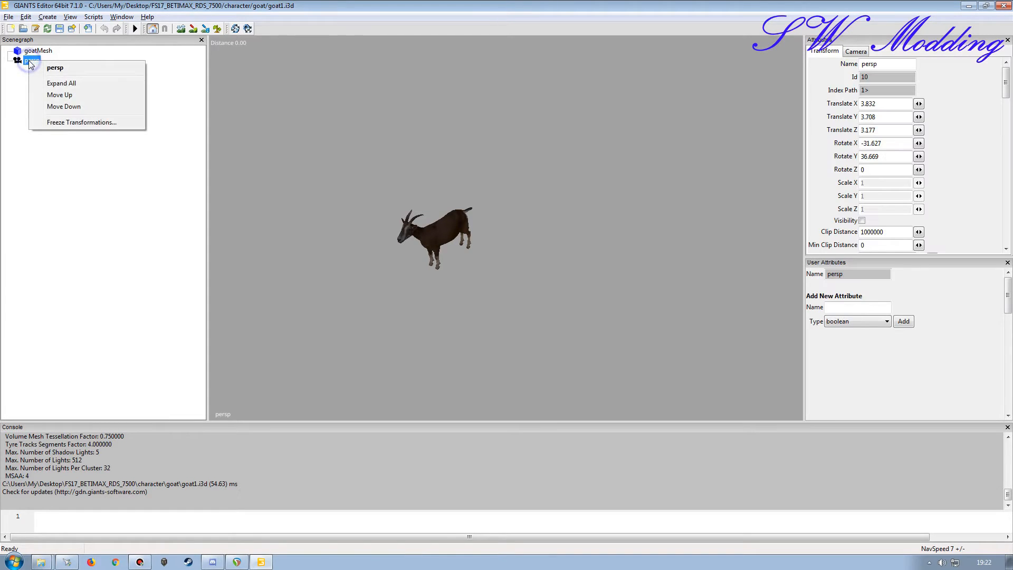
left_click(52, 94)
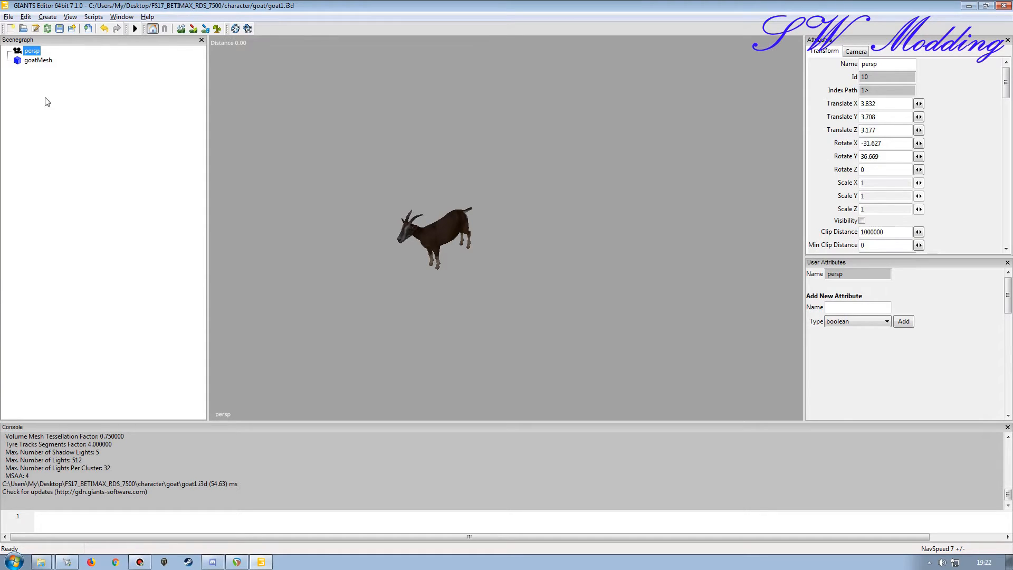
right_click(28, 53)
left_click(63, 98)
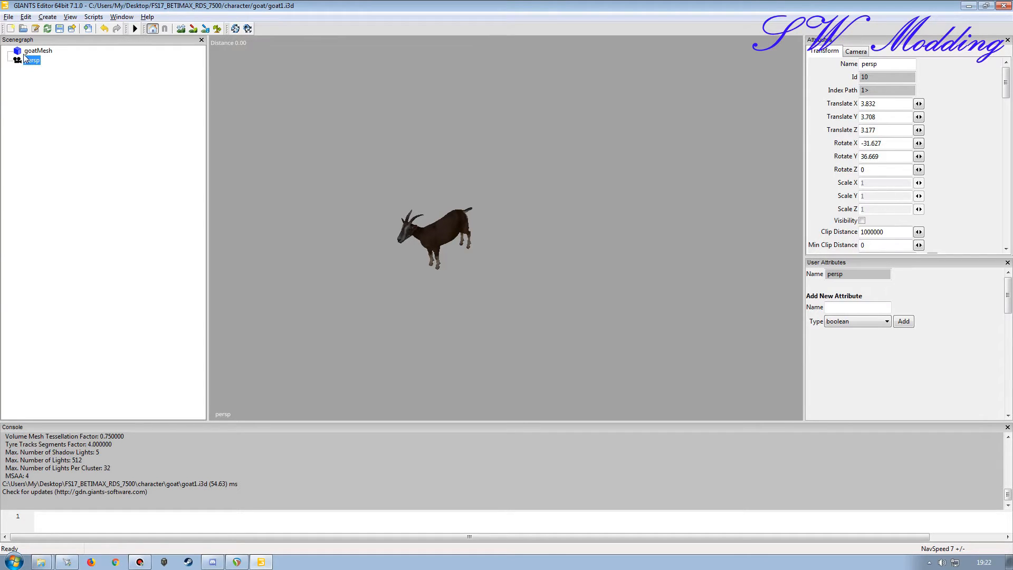
Step: Examine goatMesh up close from several sides to check how its texture looks
left_click(36, 51)
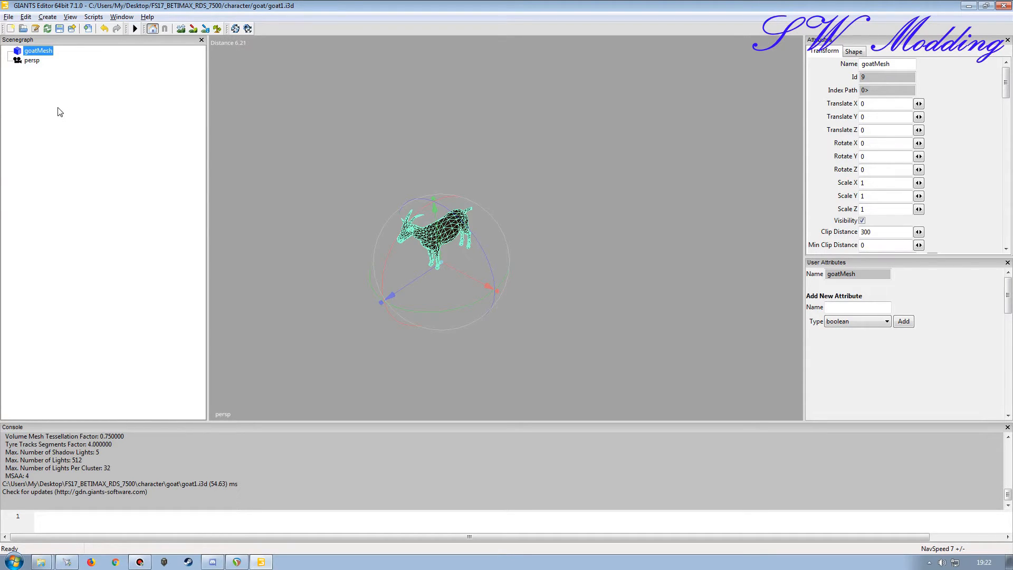
left_click(56, 125)
left_click_drag(521, 245, 498, 255, "alt")
right_click_drag(497, 256, 520, 203, "alt")
left_click_drag(520, 203, 389, 174, "alt")
left_click_drag(387, 183, 463, 196, "alt")
right_click_drag(463, 196, 464, 185, "alt")
left_click_drag(464, 185, 464, 198, "alt")
middle_click_drag(460, 198, 467, 183, "alt")
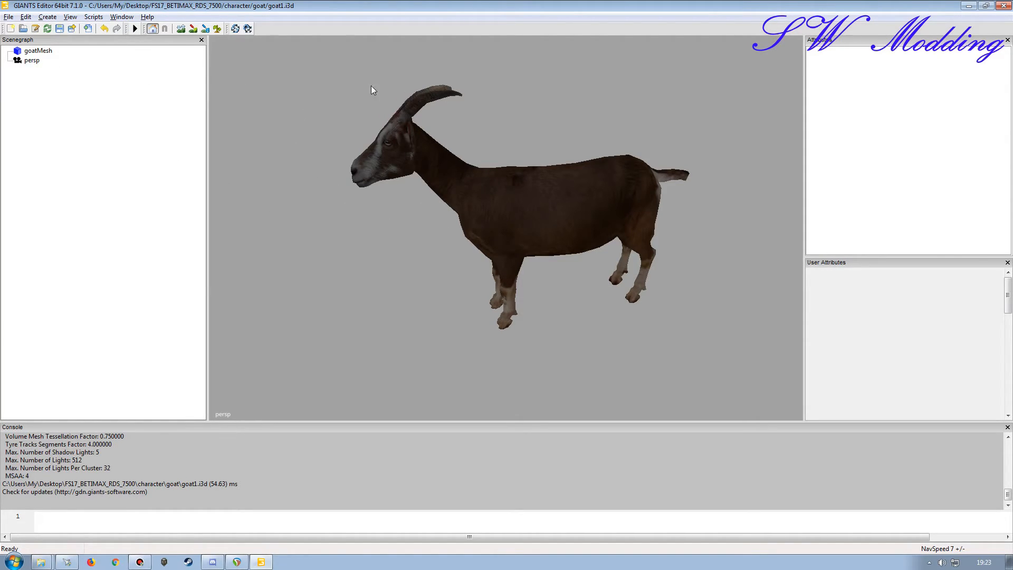
Step: Try to delete the persp camera from the scenegraph
left_click(31, 61)
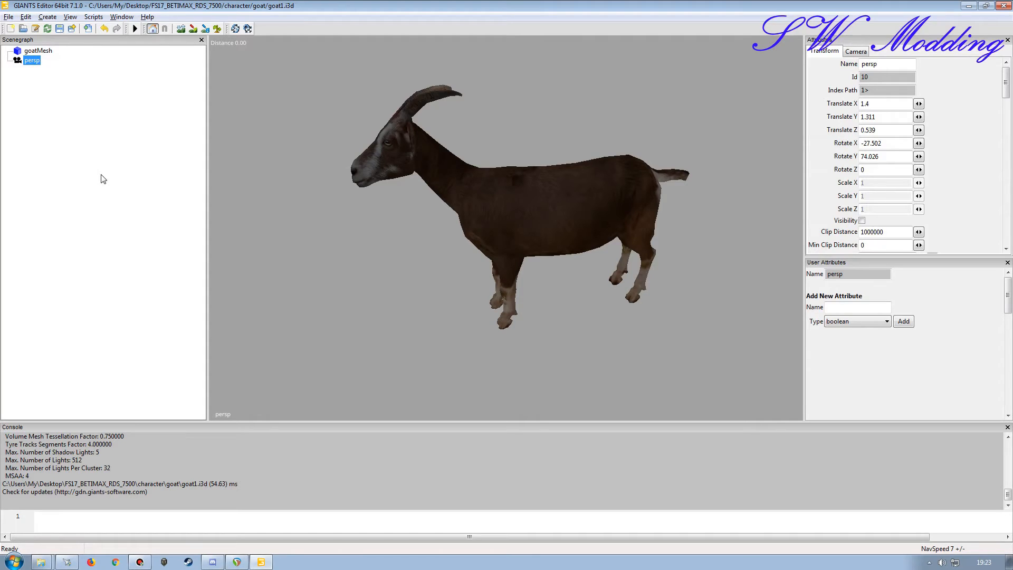
key("Delete")
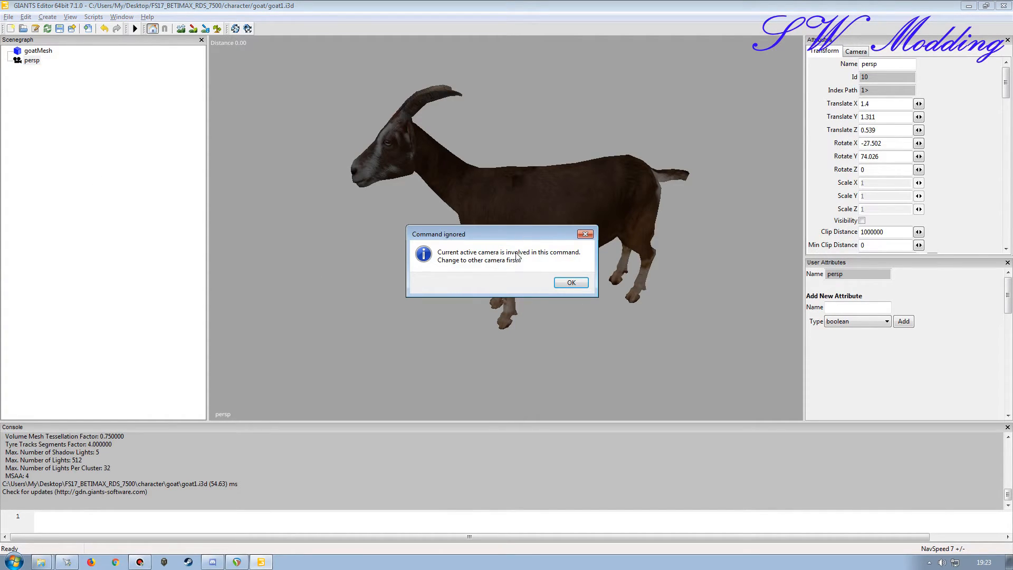
left_click(572, 282)
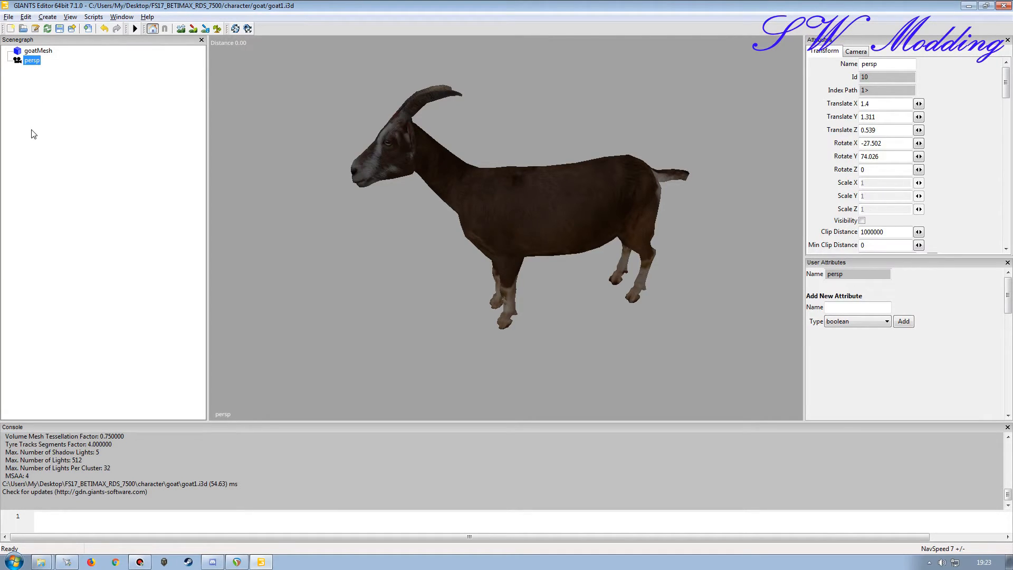
Step: Review the transform attributes of goatMesh, including its clip distance, object mask and rigid body options
left_click(24, 51)
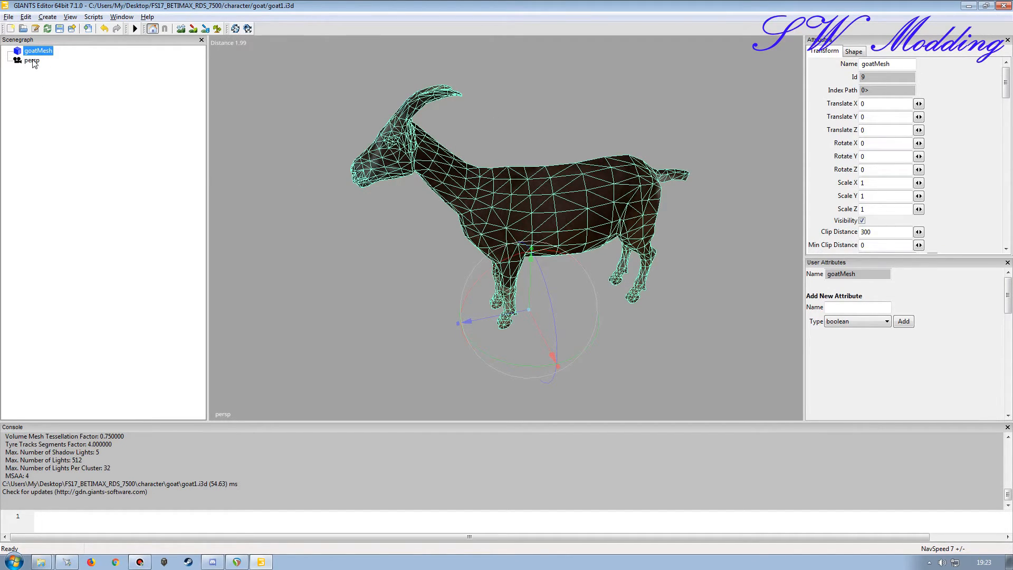
left_click(54, 113)
left_click(40, 51)
left_click_drag(1007, 80, 1008, 101)
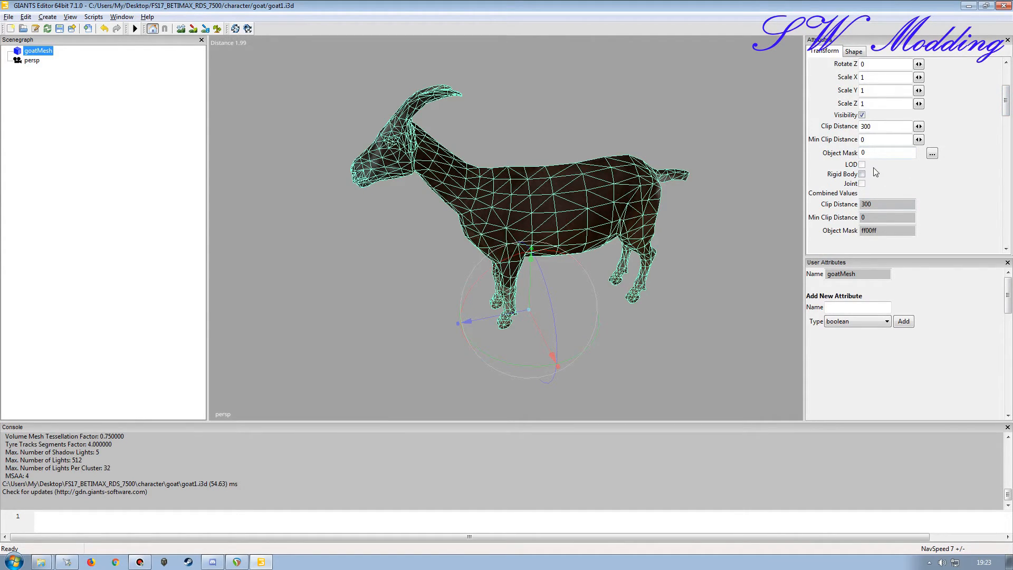
left_click_drag(1007, 100, 1007, 79)
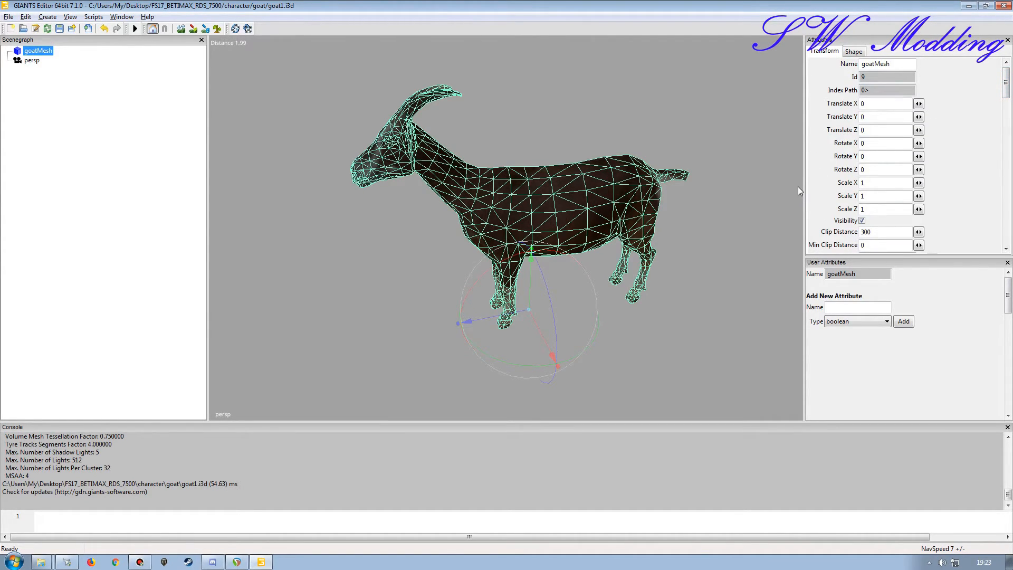
left_click(95, 199)
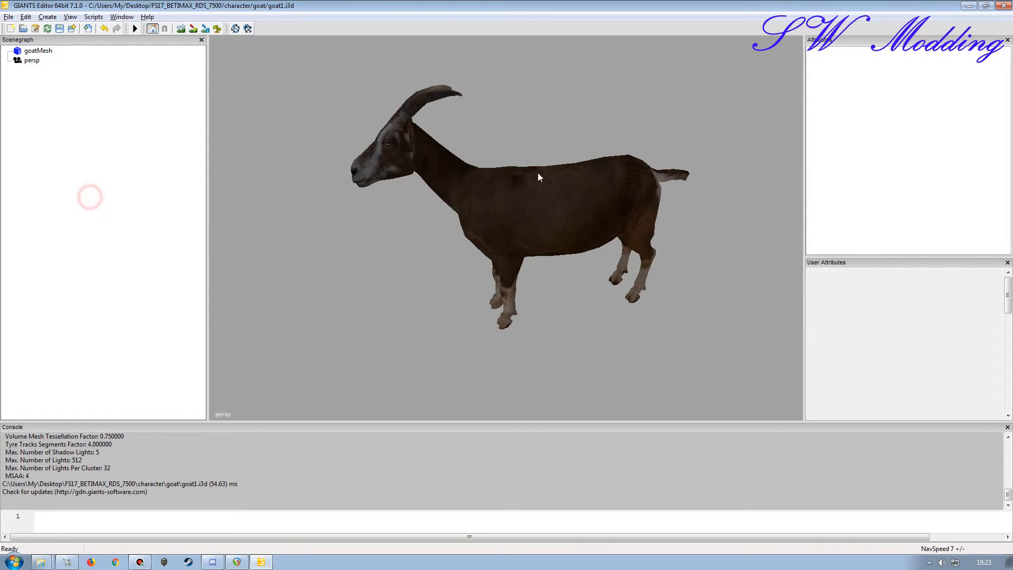
mouse_move(432, 186)
left_mouse_down("alt")
mouse_move(445, 229)
mouse_move(419, 175)
mouse_move(428, 180)
left_mouse_up("alt")
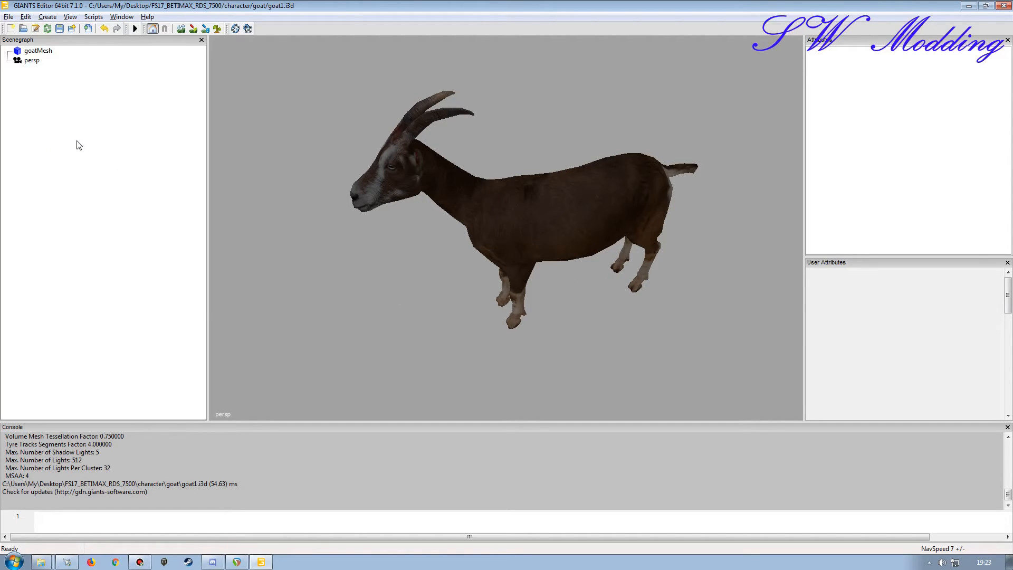
Step: Show the material editing settings for goatMesh and remove the specular texture from its Goat1 material
left_click(122, 17)
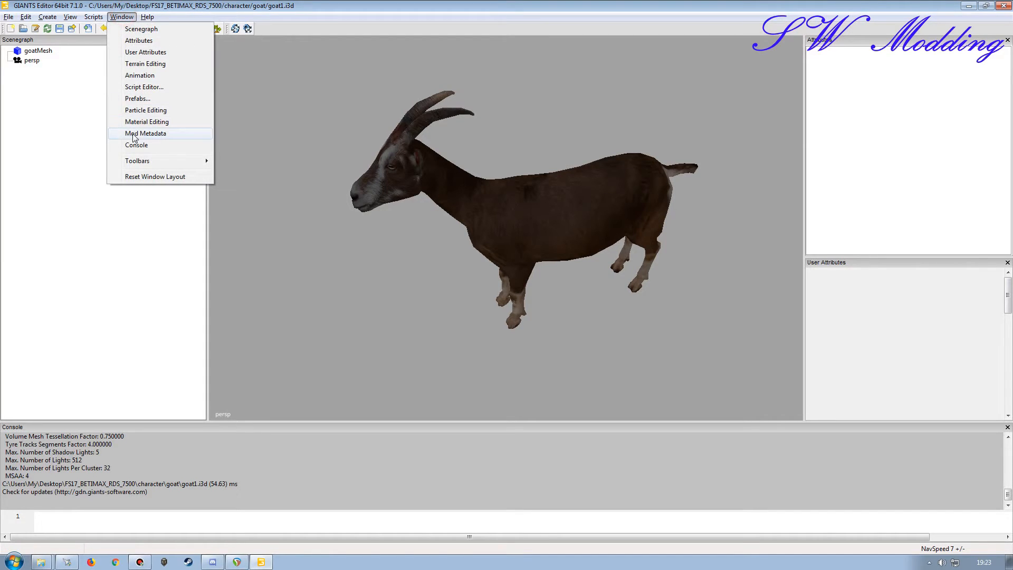
left_click(138, 130)
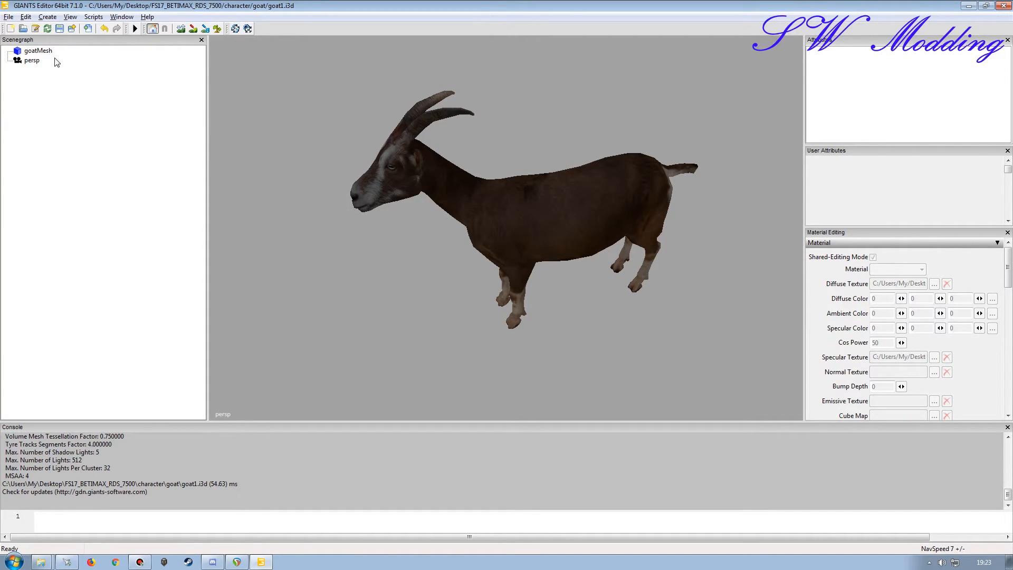
left_click(39, 51)
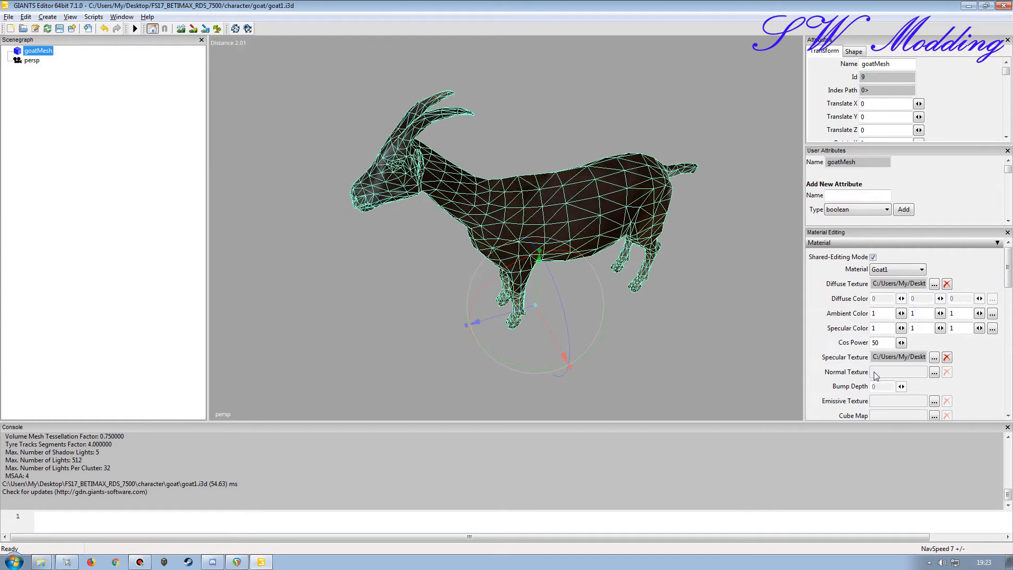
left_click(948, 357)
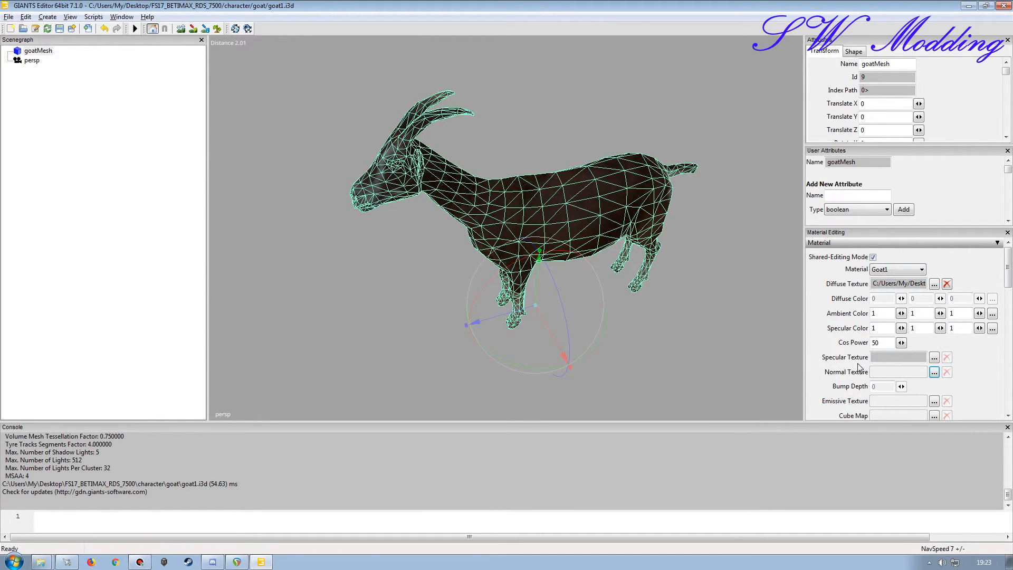
left_click(170, 188)
left_click(38, 51)
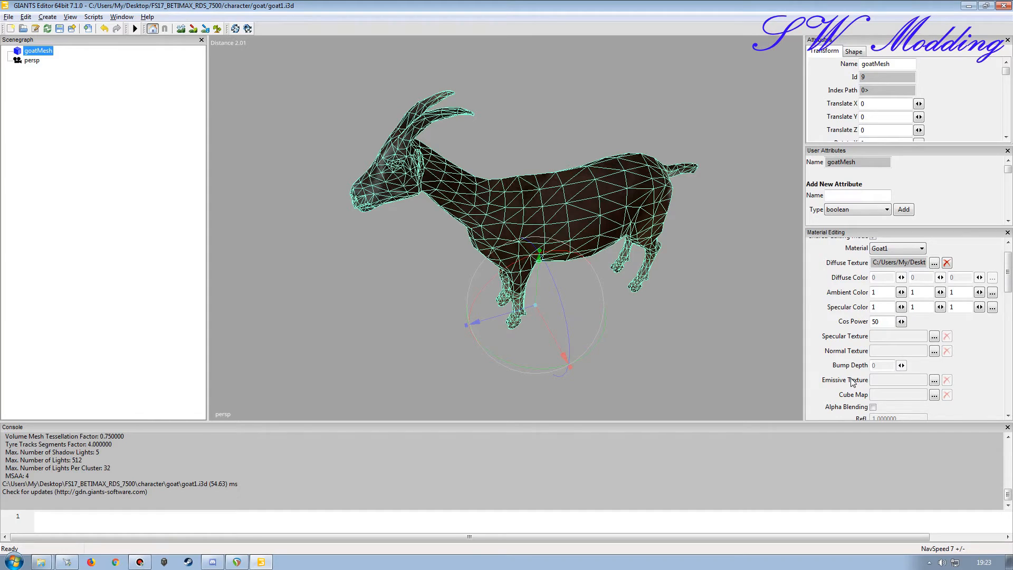
mouse_move(1008, 277)
left_mouse_down()
mouse_move(1008, 296)
mouse_move(1007, 273)
left_mouse_up()
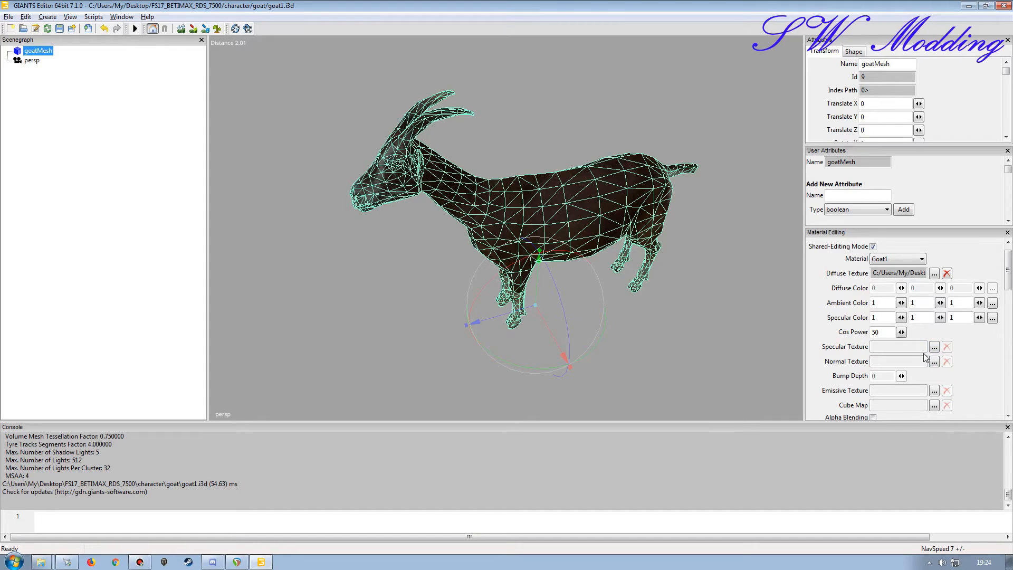
left_click(46, 243)
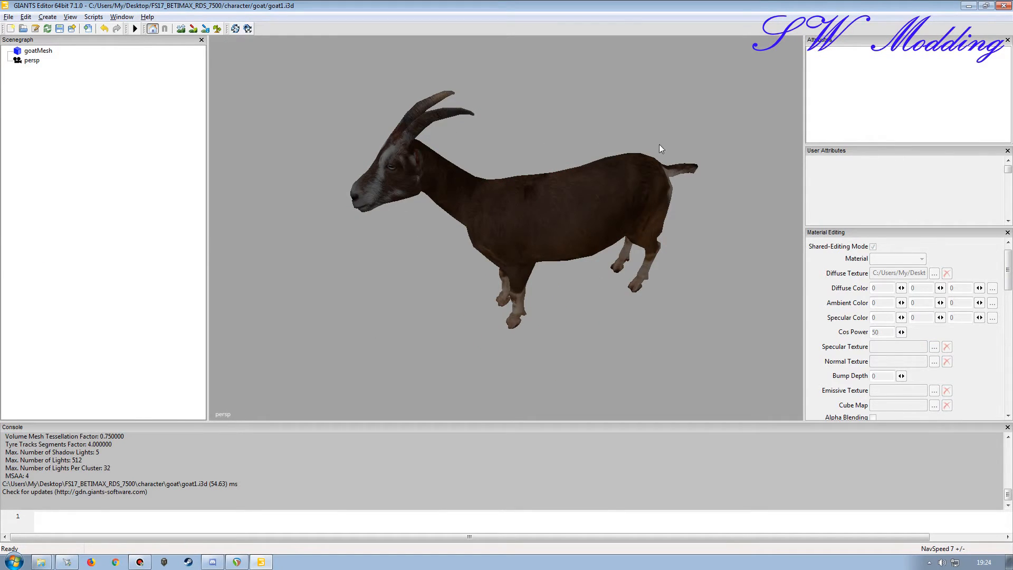
Step: Examine the goat model from all sides and distances with the specular texture removed
left_click_drag(485, 297, 425, 267, "alt")
right_click_drag(425, 267, 413, 273, "alt")
left_click_drag(425, 274, 536, 277, "alt")
right_click_drag(536, 277, 550, 280, "alt")
left_click_drag(550, 280, 527, 294, "alt")
left_click_drag(585, 275, 461, 258, "alt")
right_click_drag(461, 258, 465, 289, "alt")
left_click_drag(464, 288, 543, 310, "alt")
right_click_drag(543, 310, 527, 294, "alt")
left_click_drag(527, 294, 445, 287, "alt")
right_click_drag(444, 286, 443, 298, "alt")
left_click_drag(453, 302, 485, 313, "alt")
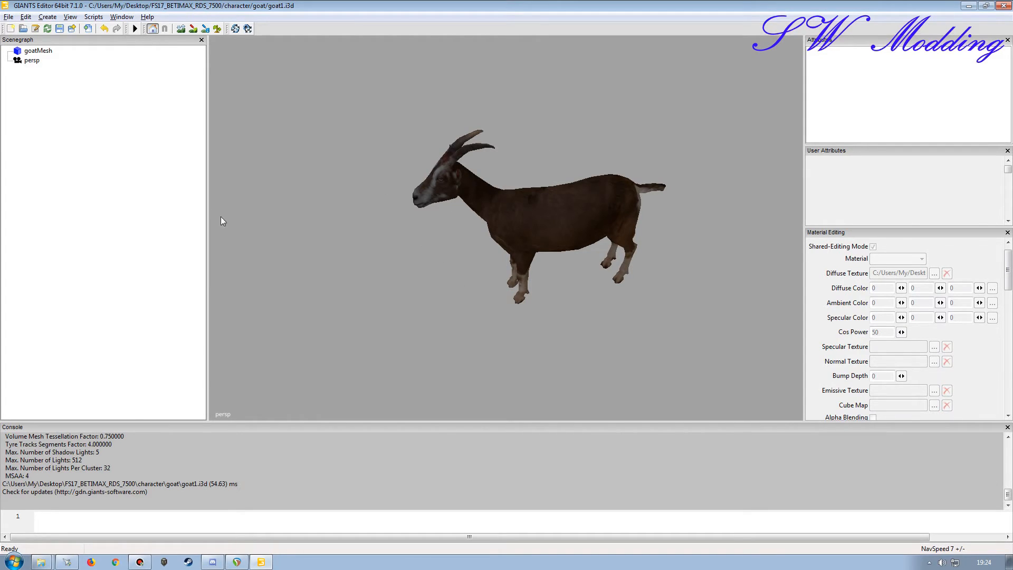
Step: Save the goat1.i3d scene and close the editor
left_click(60, 28)
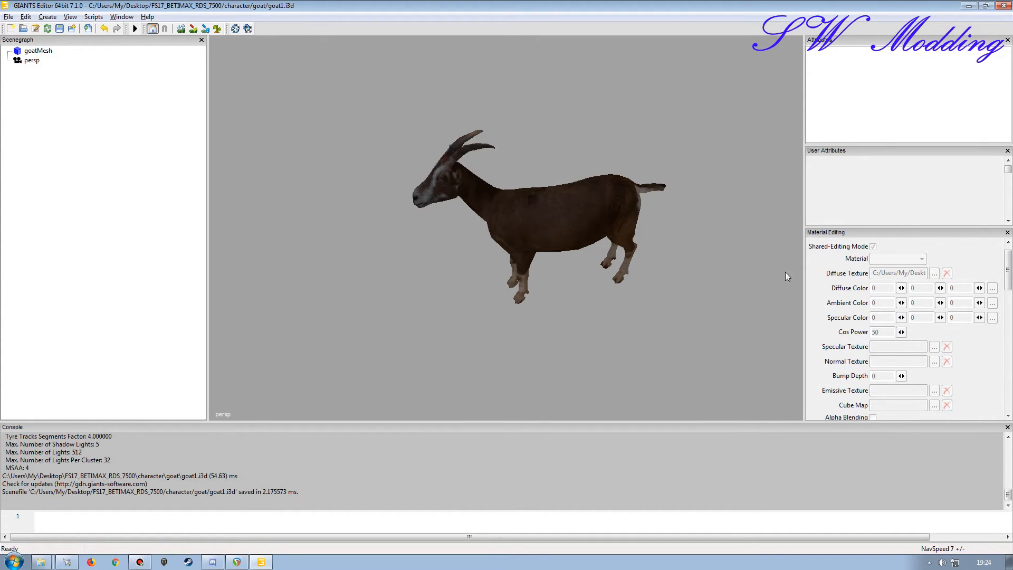
left_click(1004, 5)
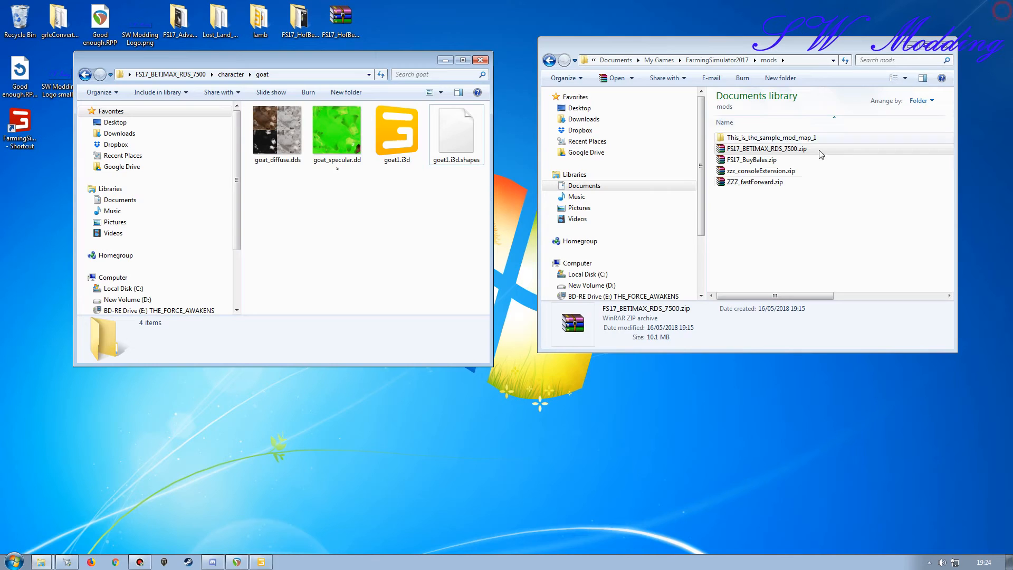
Step: Pack all files and folders of the FS17_BETIMAX_RDS_7500 mod folder into FS17_BETIMAX_RDS_7500.zip
left_click(177, 74)
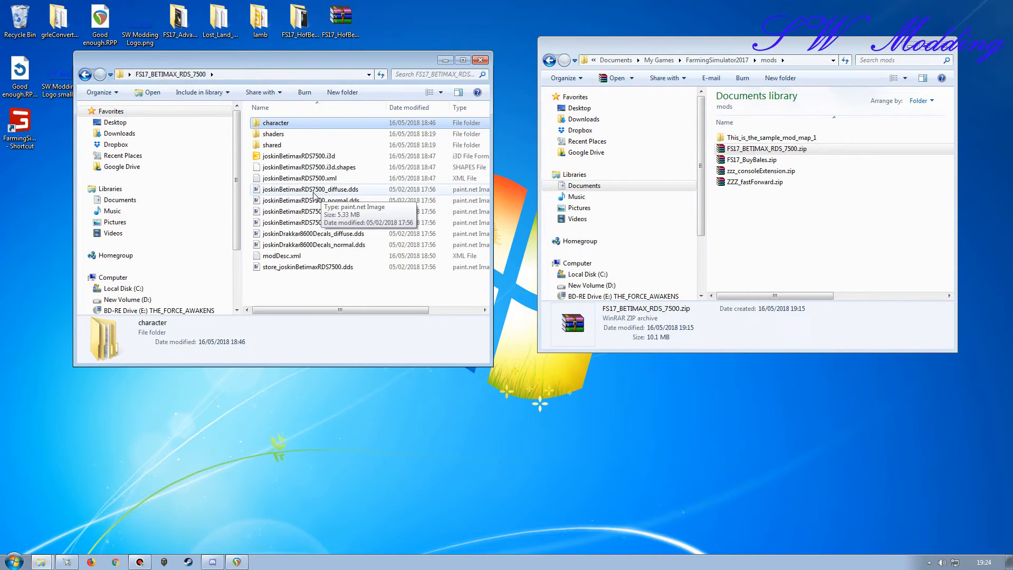
left_click(100, 92)
left_click(111, 168)
right_click(284, 180)
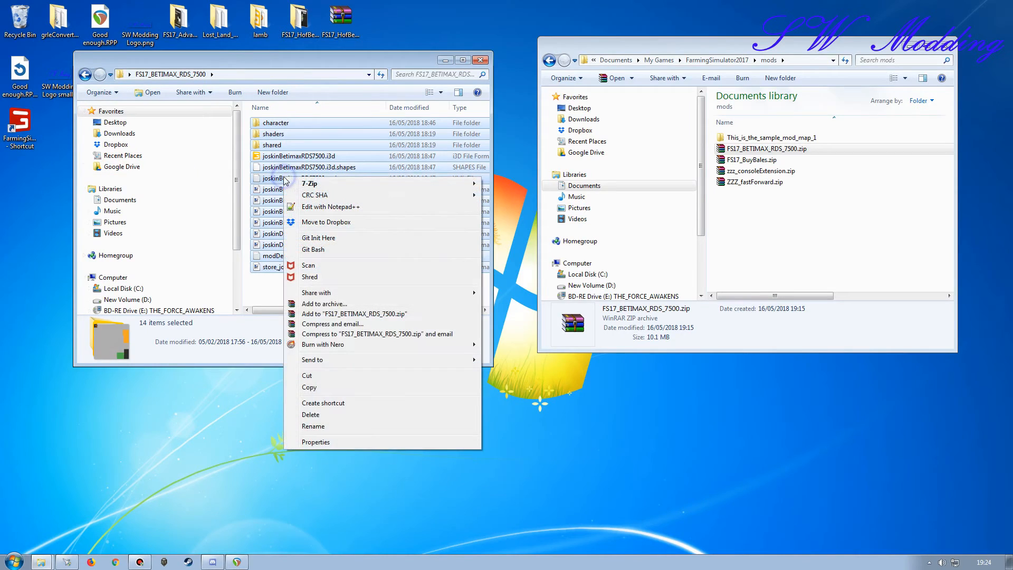
left_click(355, 313)
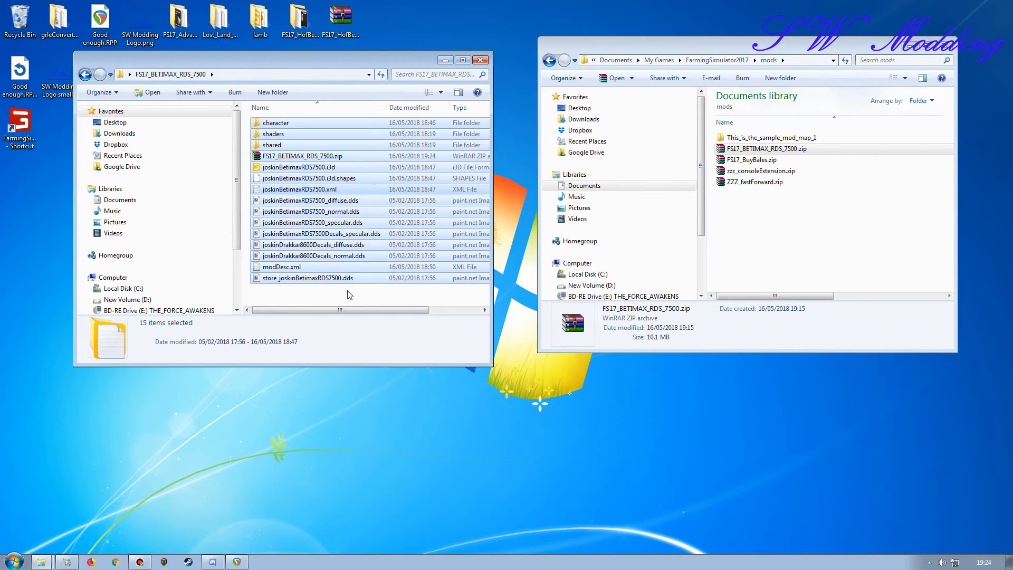
Step: Move FS17_BETIMAX_RDS_7500.zip into the game's mods folder, replacing the existing copy, and close the source folder
left_click(291, 158)
left_click_drag(291, 158, 768, 247)
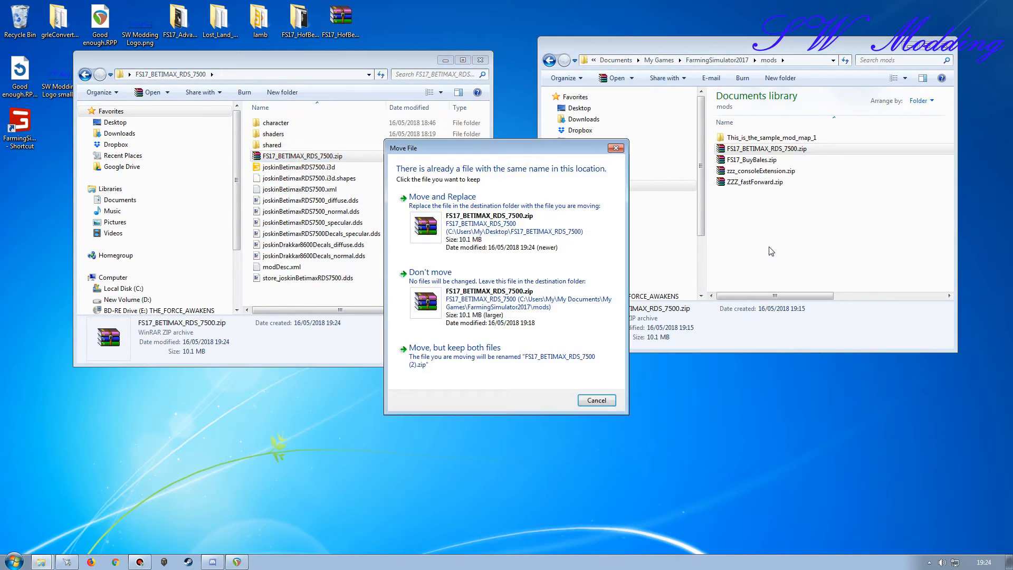
left_click(586, 249)
left_click(480, 60)
left_click_drag(678, 56, 574, 30)
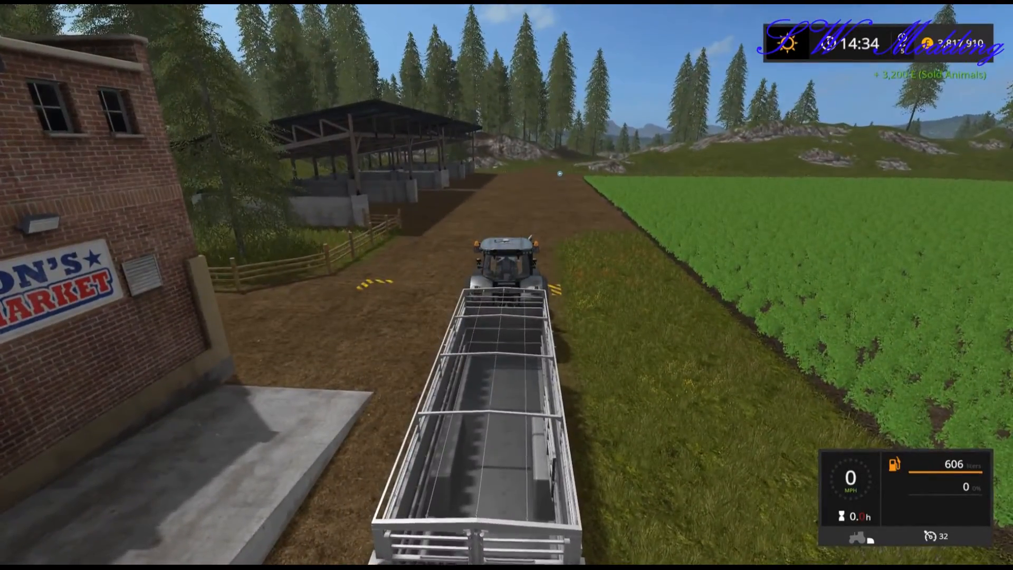
Step: In Farming Simulator 17, open the animal dealer at the livestock market and look through all the animals on offer
key("r")
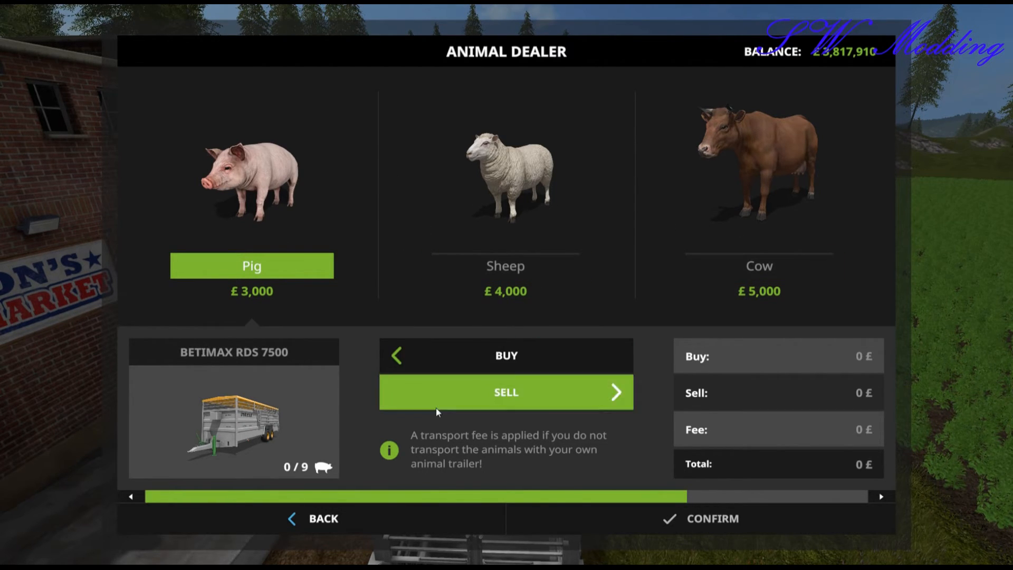
left_click_drag(462, 496, 837, 500)
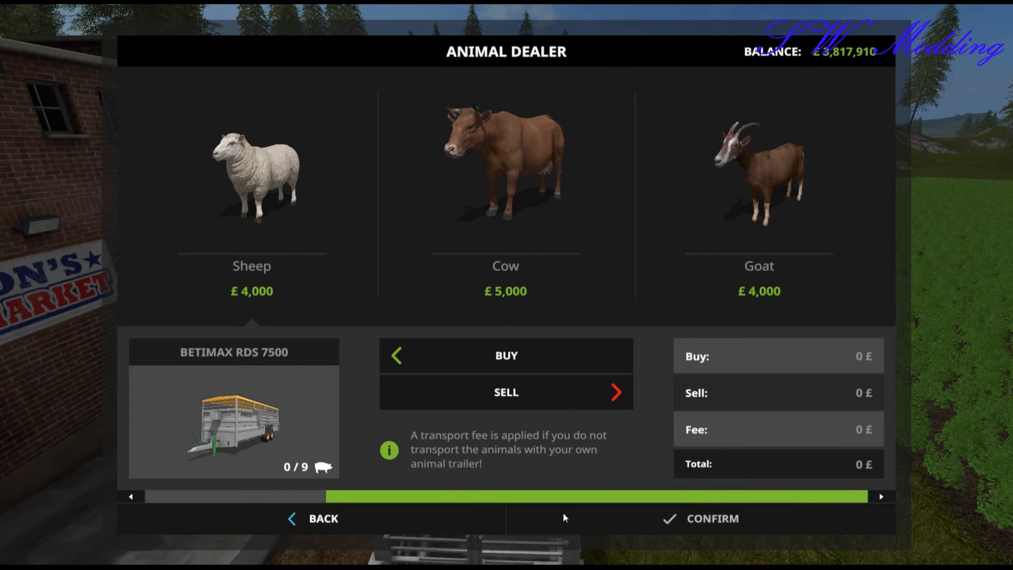
left_click_drag(590, 500, 343, 495)
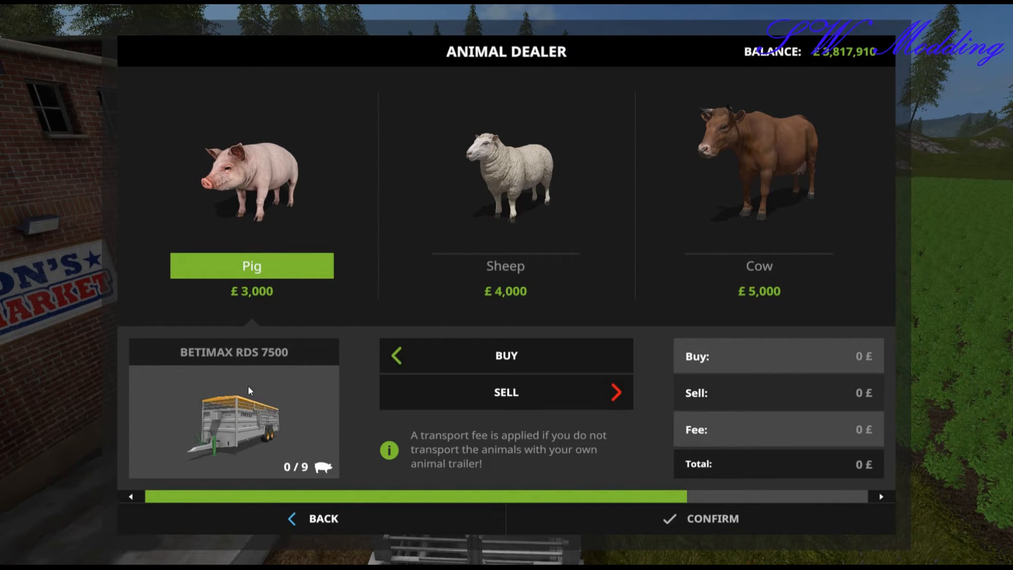
left_click_drag(318, 496, 499, 496)
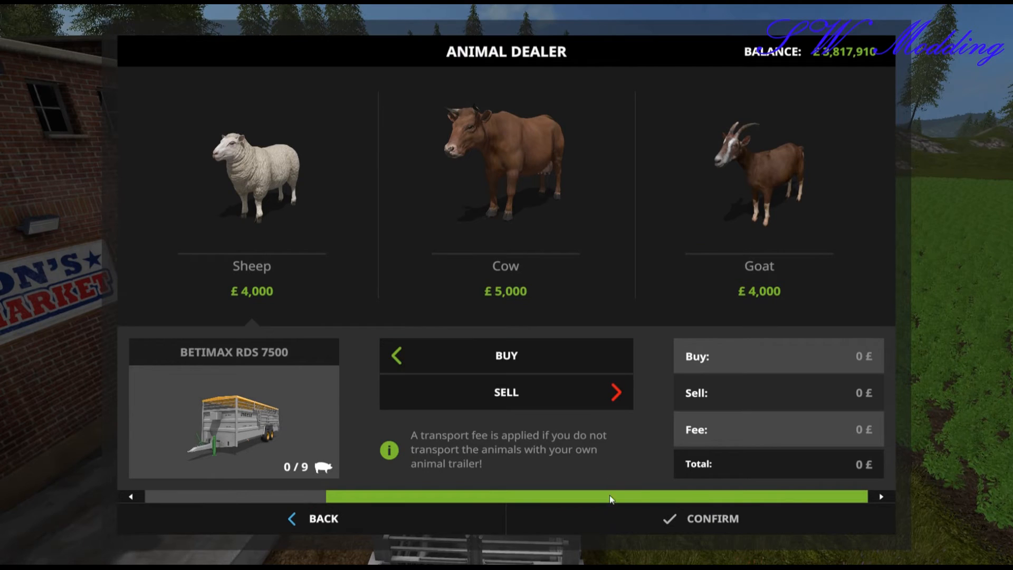
left_click_drag(612, 503, 372, 501)
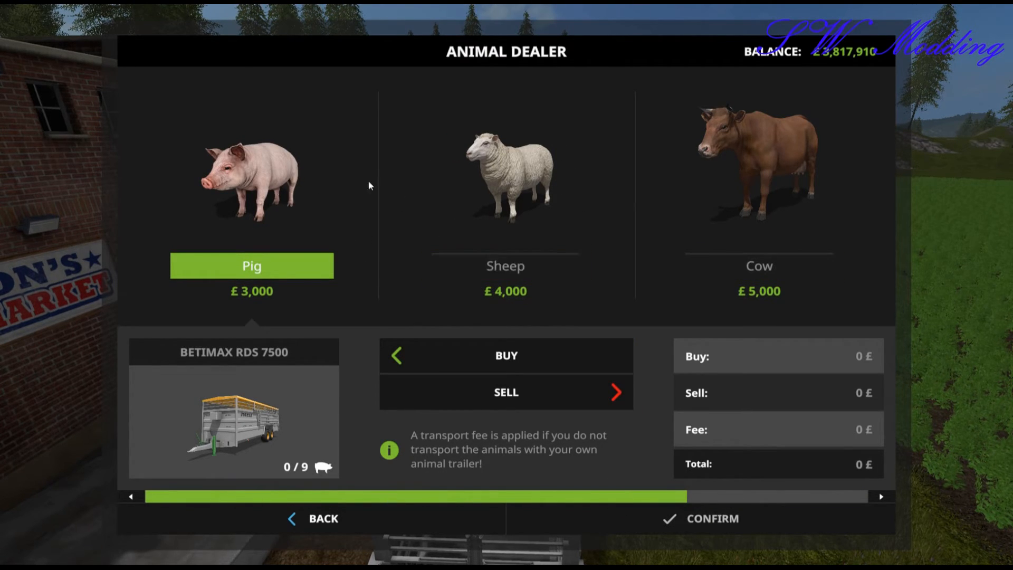
Step: Buy 8 goats from the animal dealer and load them into the Betimax RDS 7500 trailer
scroll(479, 502, "down", 1)
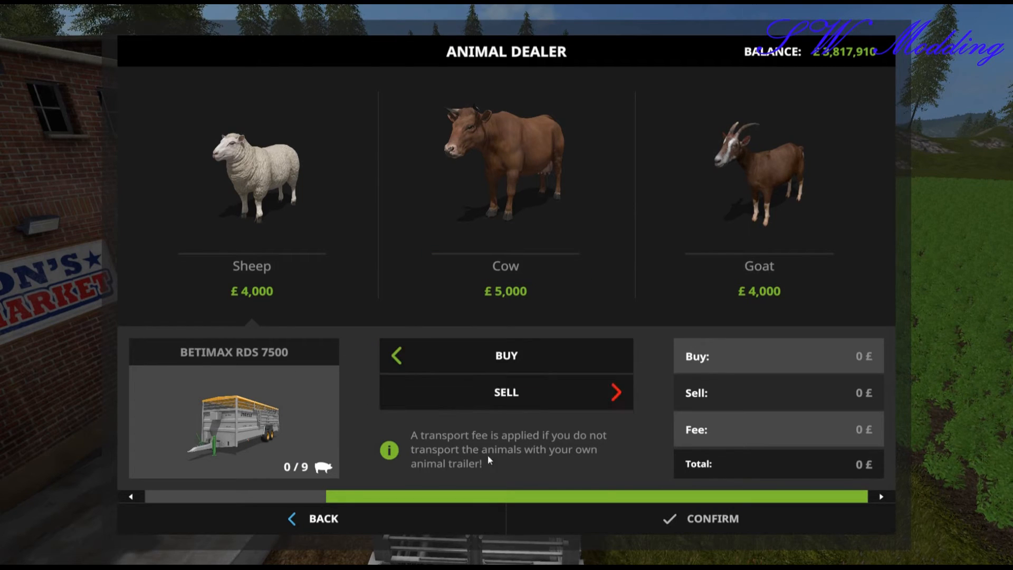
left_click(752, 185)
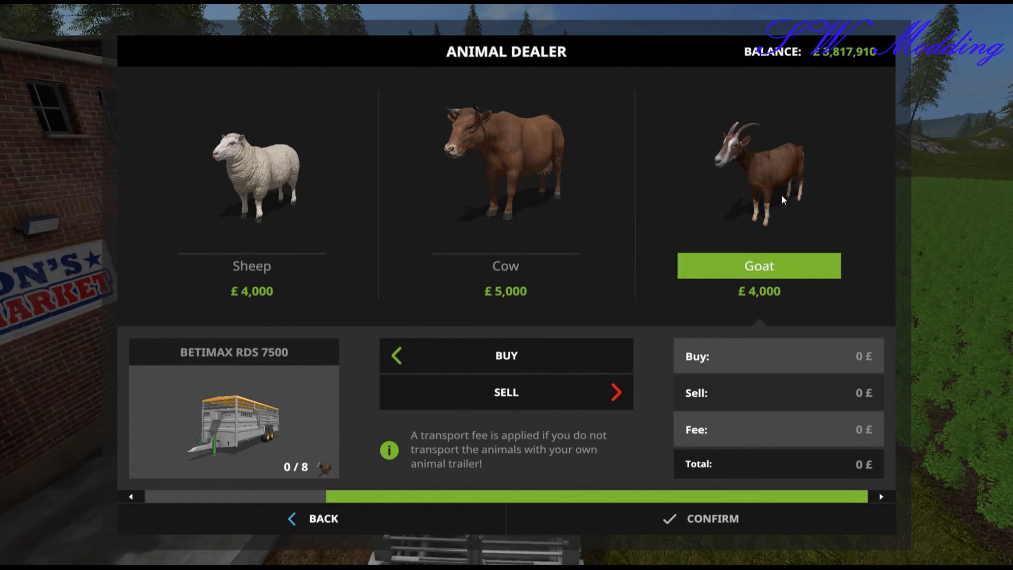
key("Left")
key("Left")
key("Left")
key("Left")
key("Left")
key("Left")
key("Left")
key("Left")
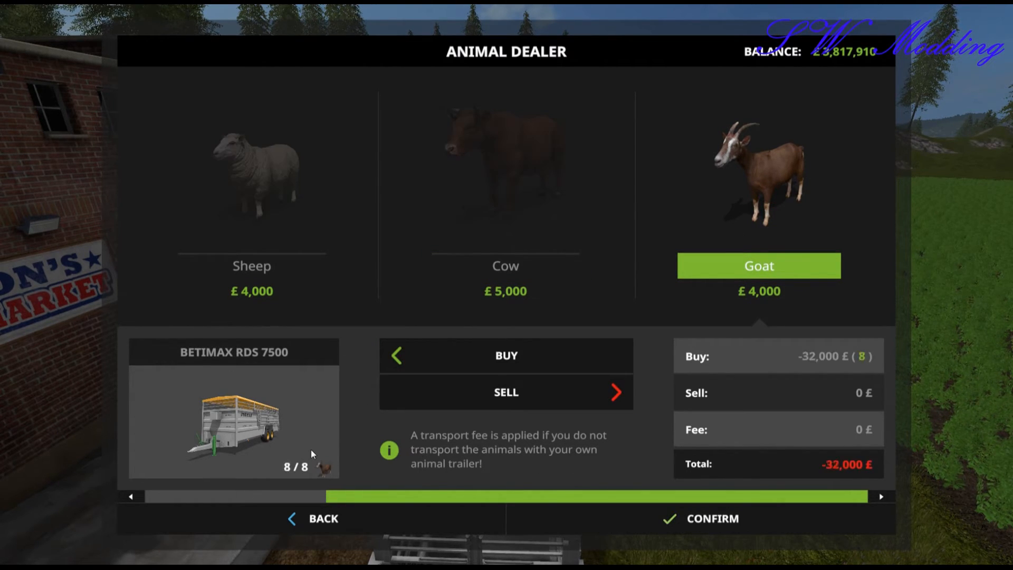
left_click(773, 522)
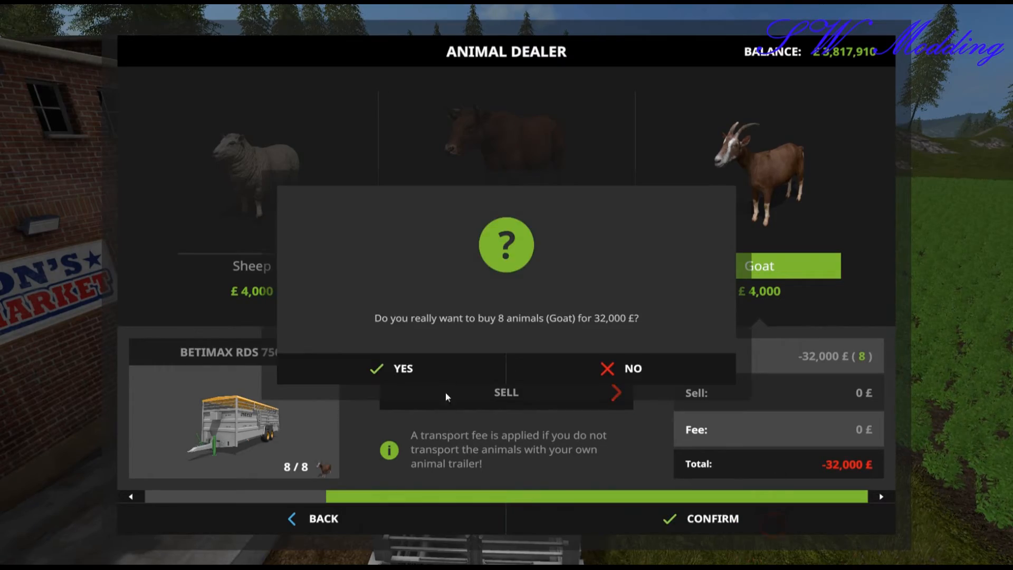
left_click(393, 366)
Step: Get out of the tractor, examine the goats standing in the trailer, and get back in
key("e")
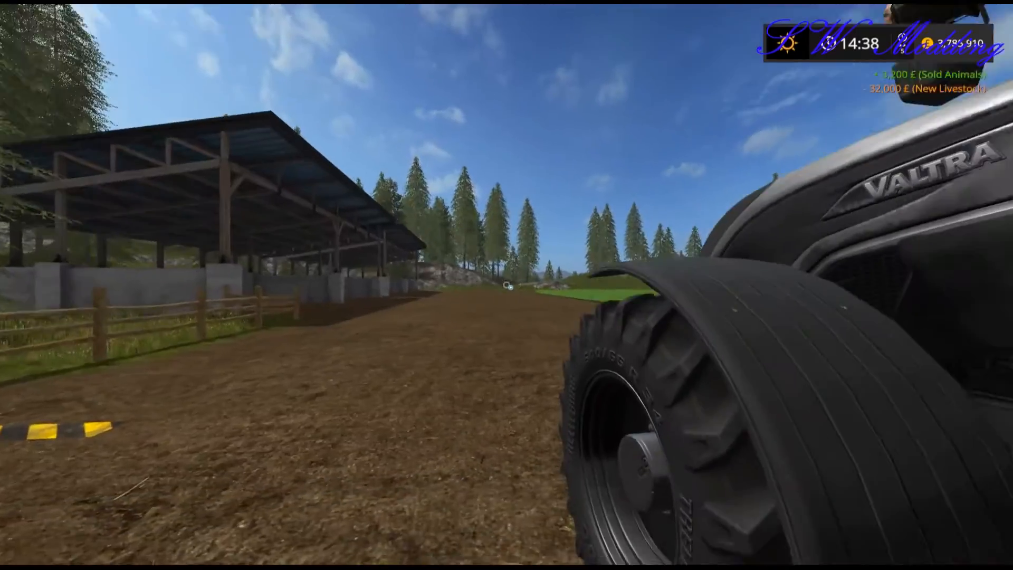
key("e")
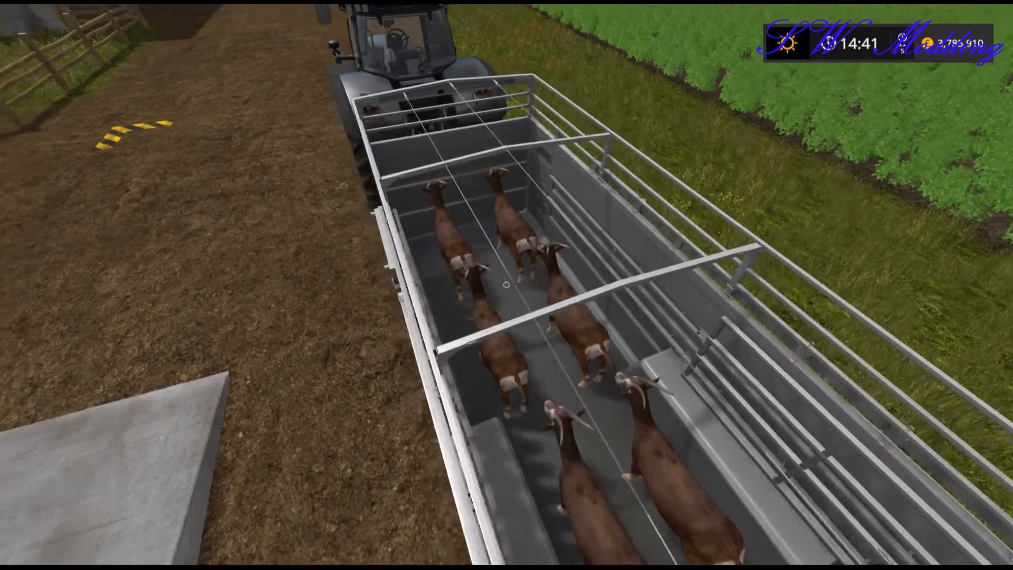
key("e")
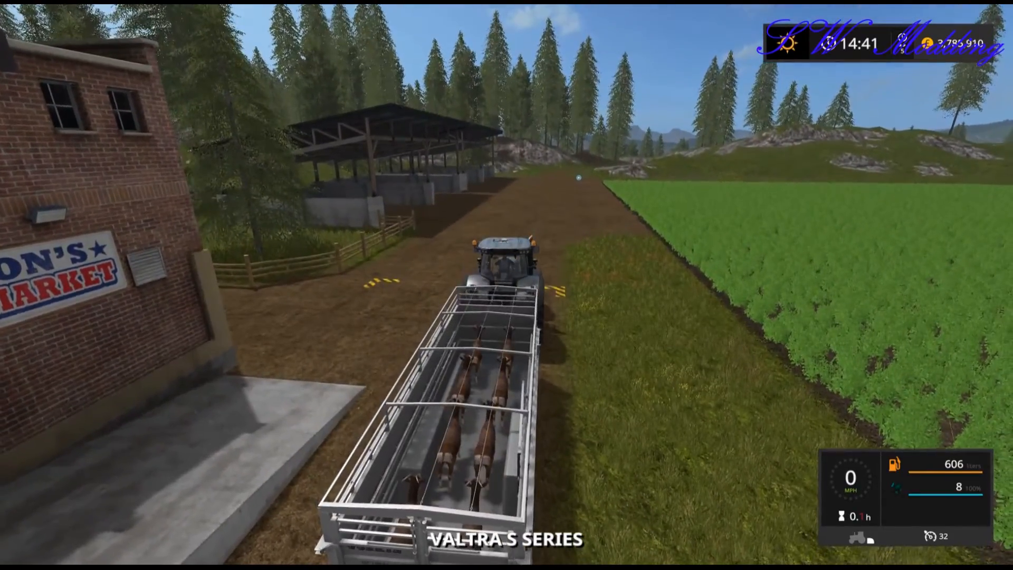
Step: Close the trailer cover, activate cruise control and drive the goats along the dirt track between the rocks towards the fields
key("n")
key("3")
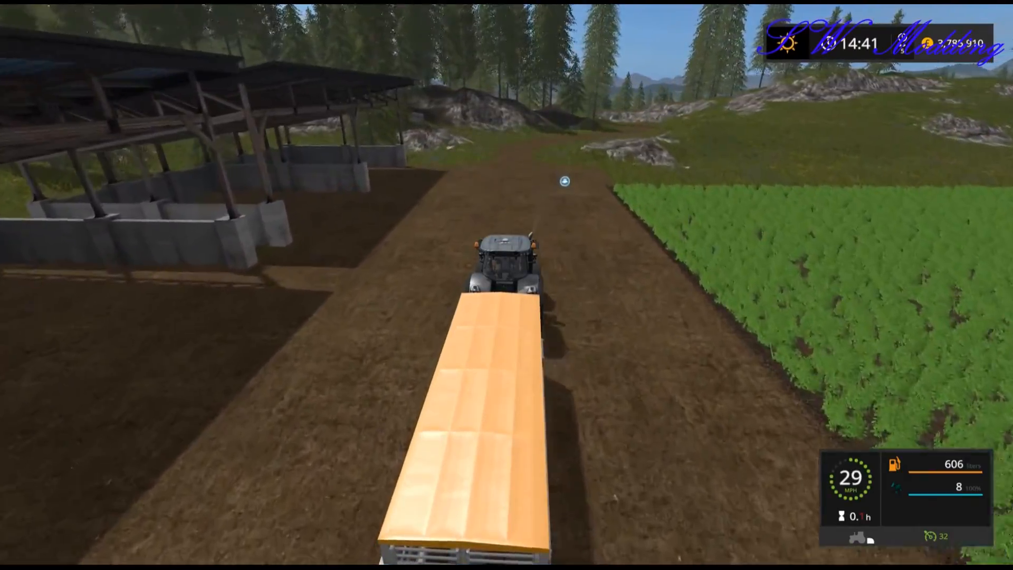
key("d")
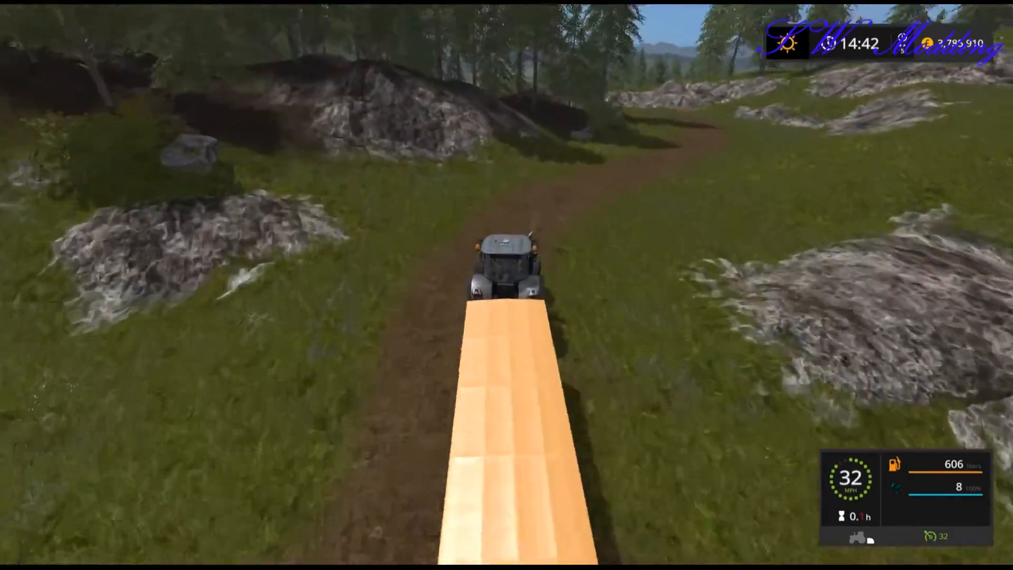
key("a")
key("d")
key("a")
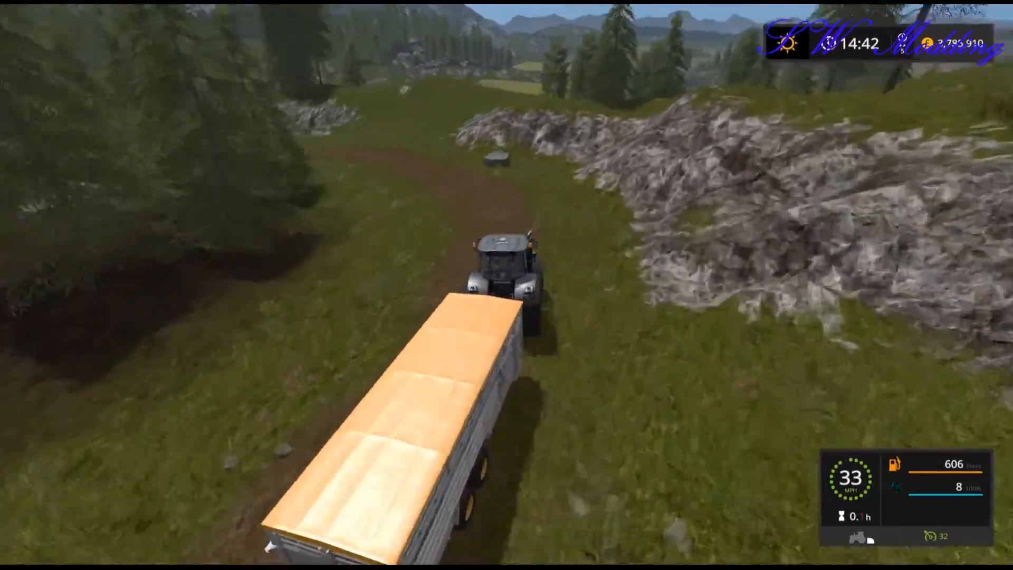
key("d")
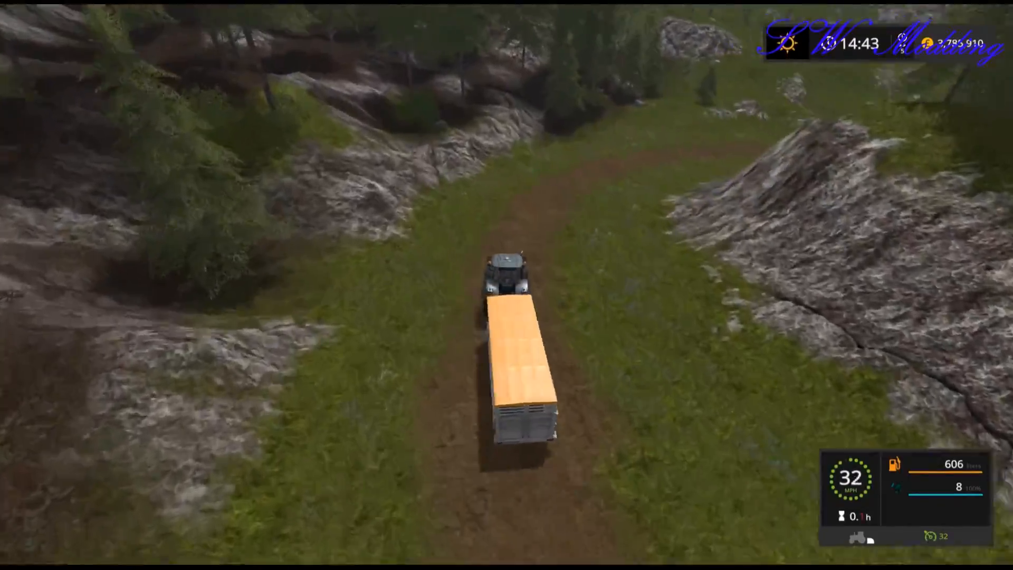
key("d")
key("a")
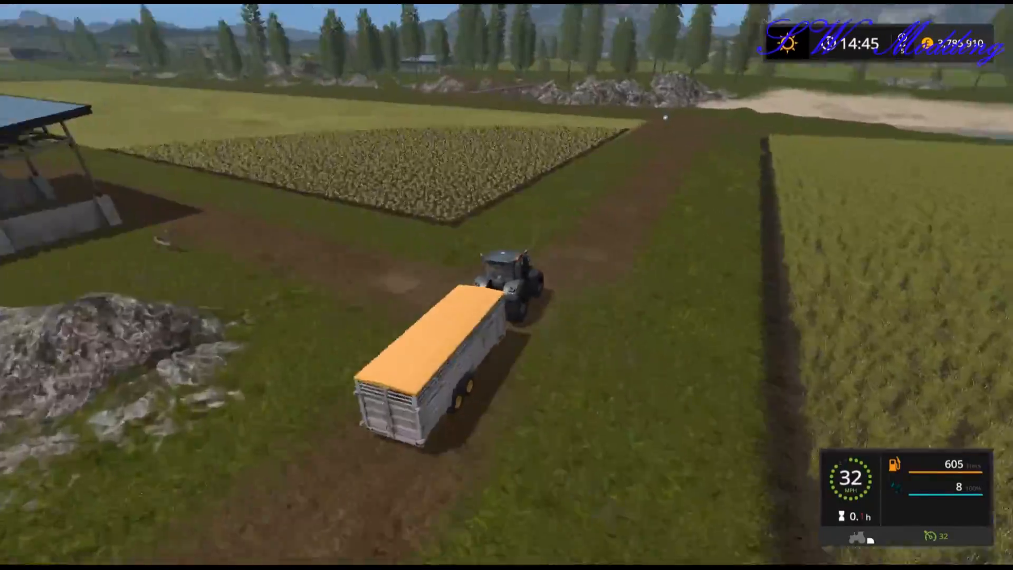
Step: Drive the tractor and trailer past the fields and farm, through the town and onto the dirt track beside the goat pasture
key("a")
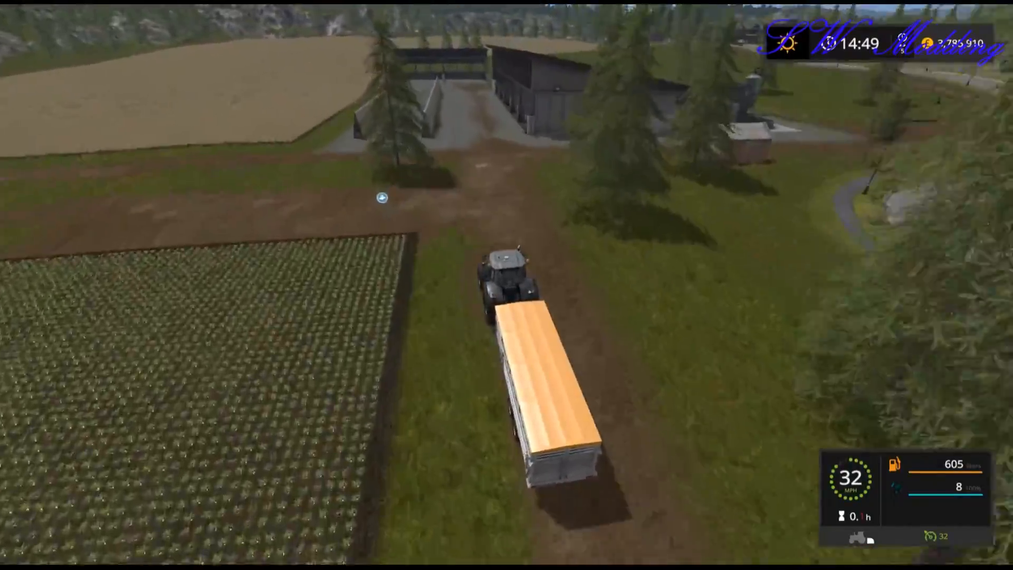
key("a")
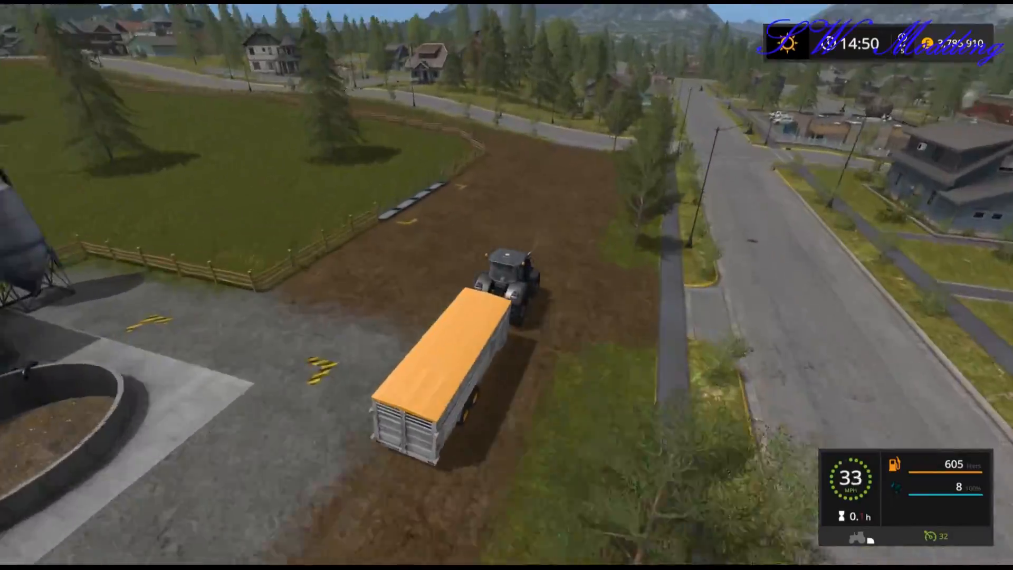
key("a")
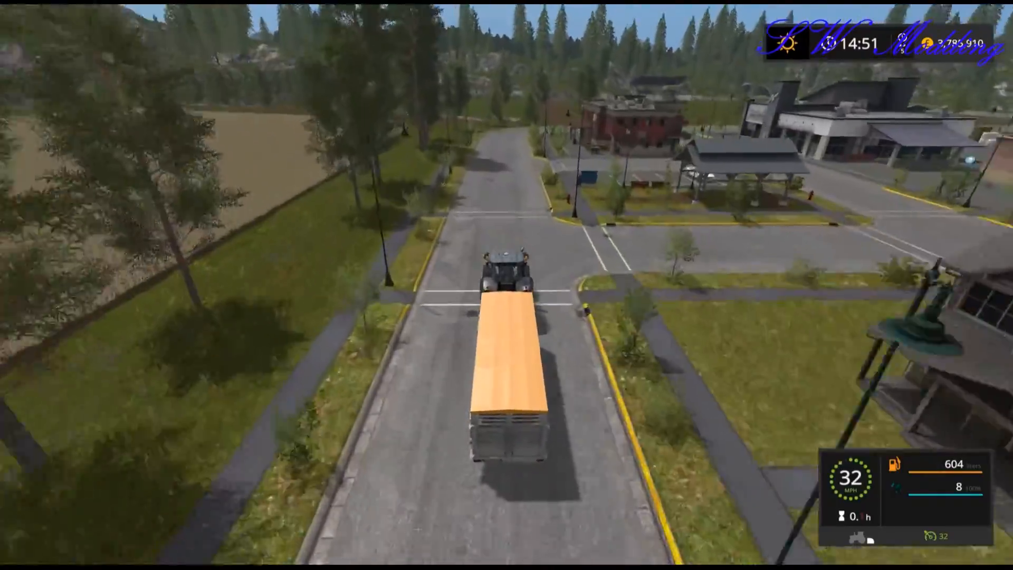
key("d")
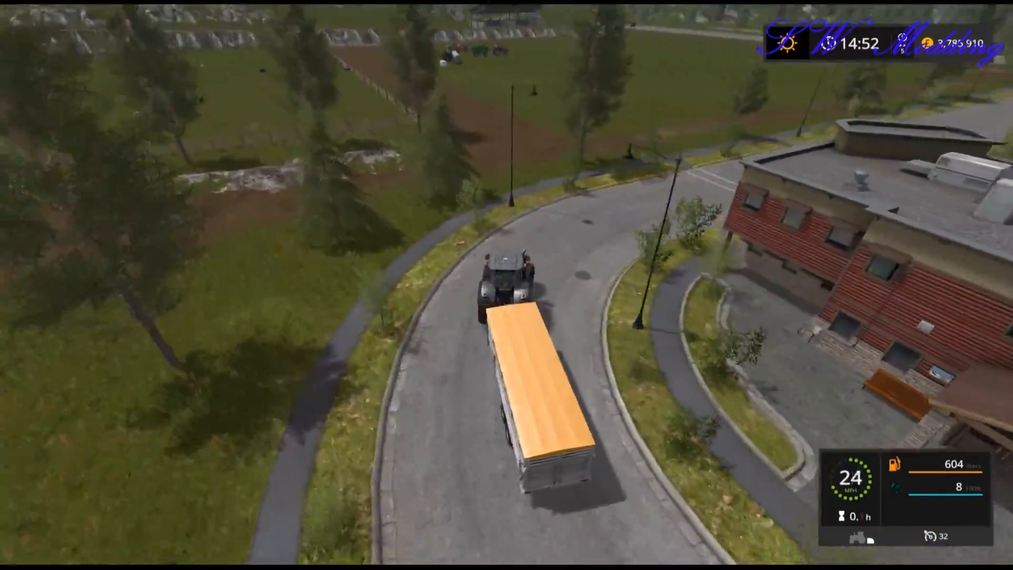
key("a")
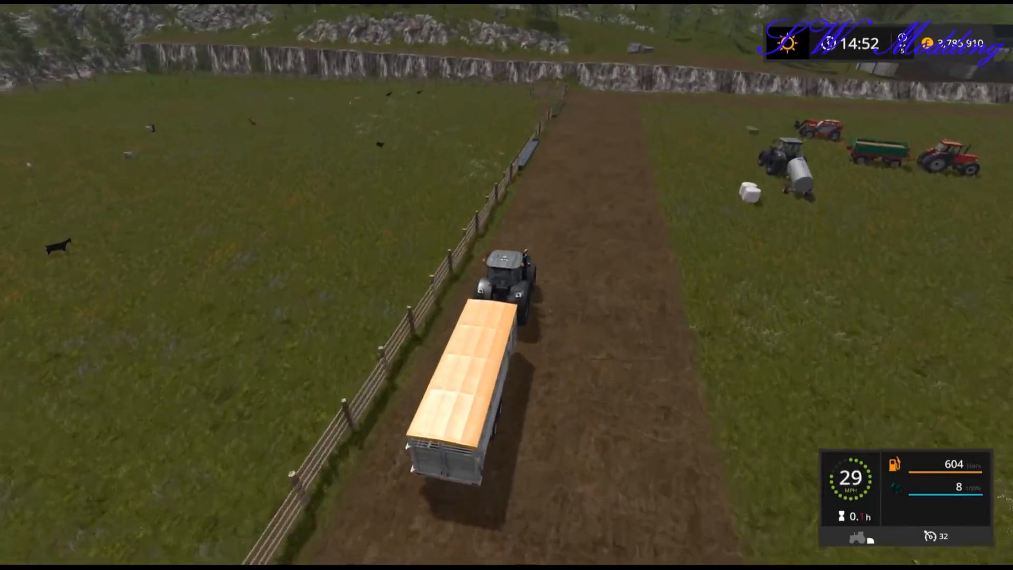
Step: Manoeuvre the tractor and trailer into an unloading position next to the pasture fence and feeding troughs
key("s")
key("d")
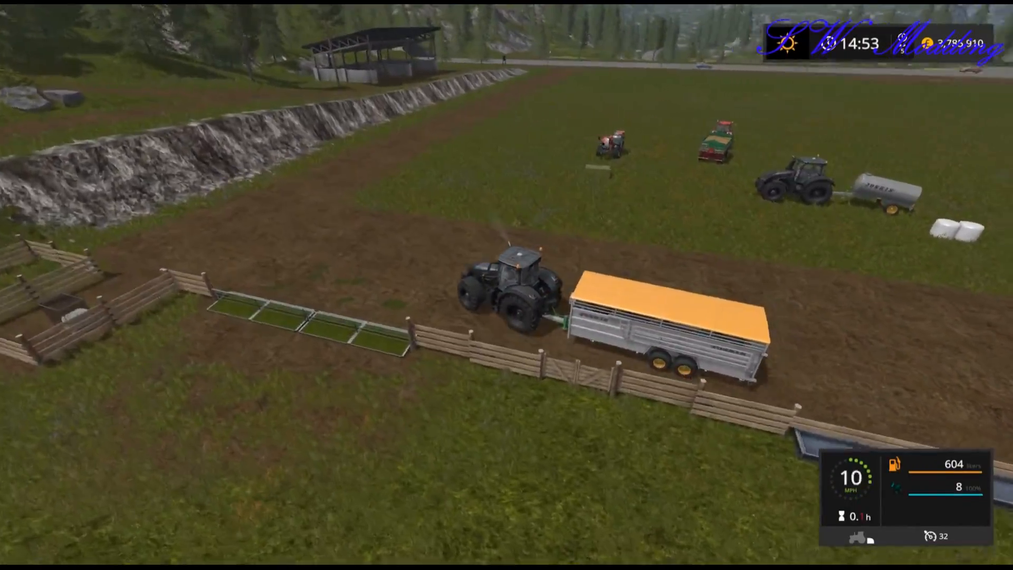
key("a")
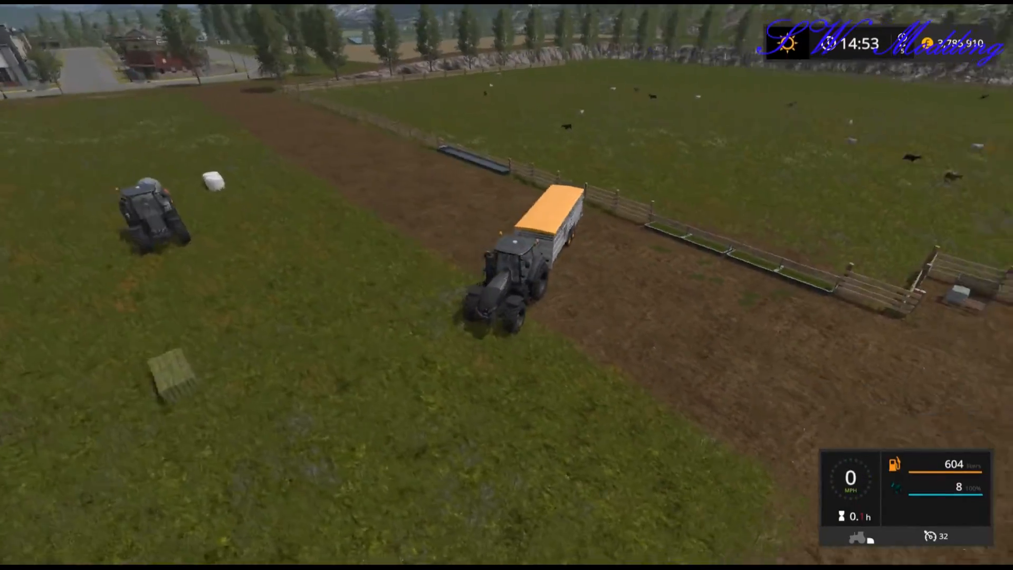
key("w")
key("w")
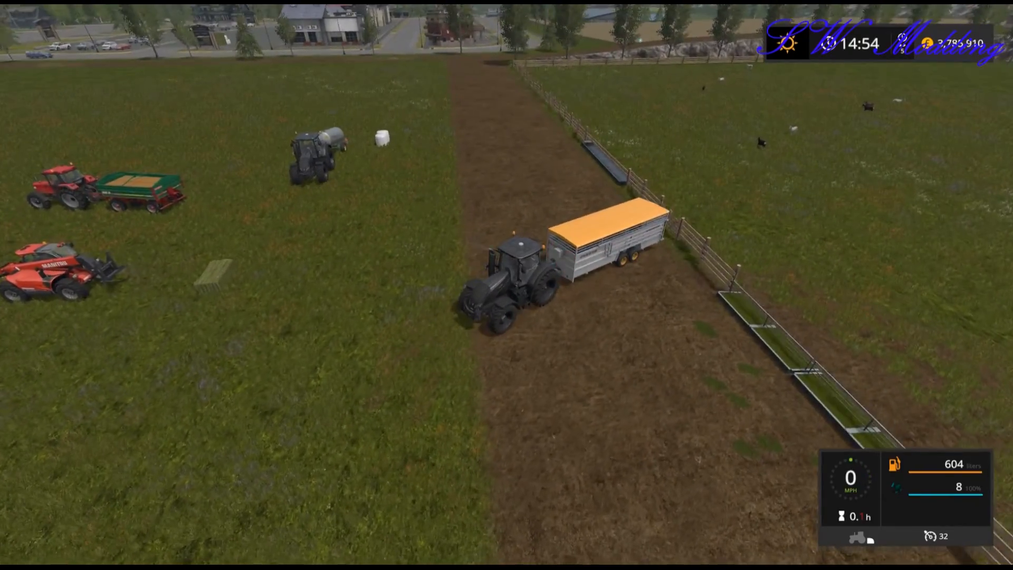
Step: Show the controls help and unload all 8 goats from the trailer to the farm through the animal dialog
key("F1")
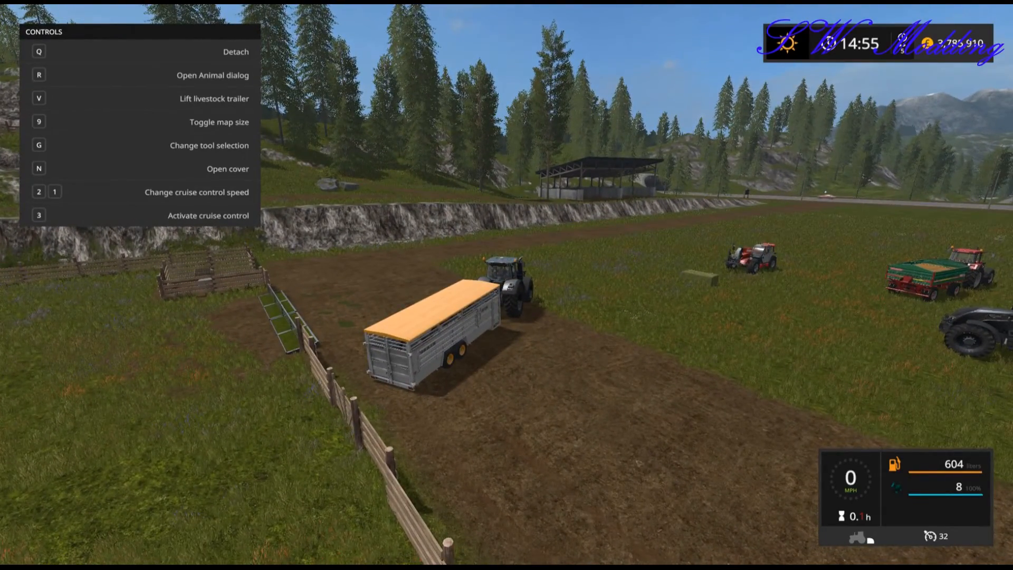
key("r")
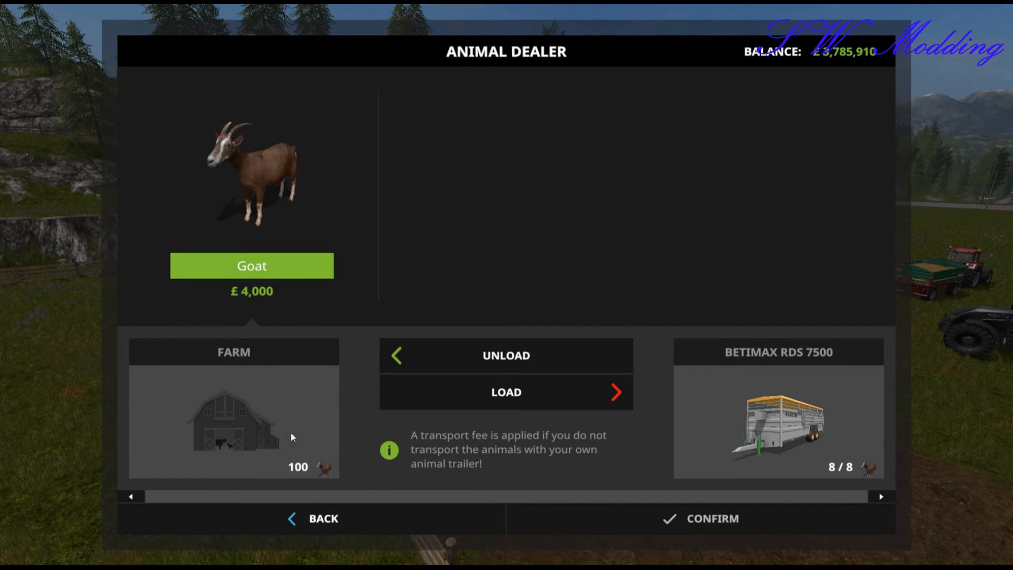
key("Left")
key("Left")
key("Left")
key("Left")
key("Left")
left_click(628, 522)
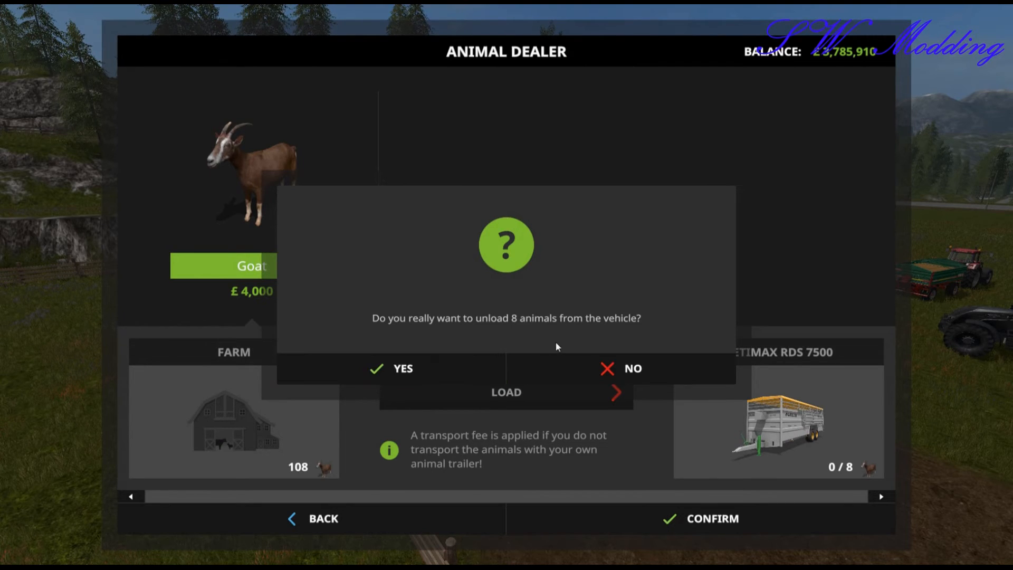
left_click(405, 368)
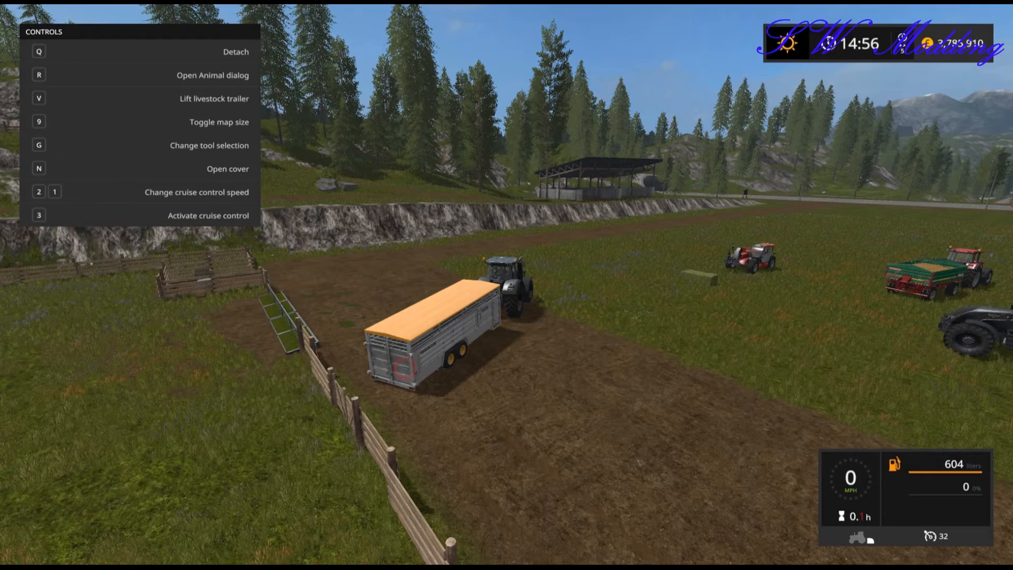
Step: Lift the livestock trailer, open its cover and drive it away from the pasture fence
key("v")
key("n")
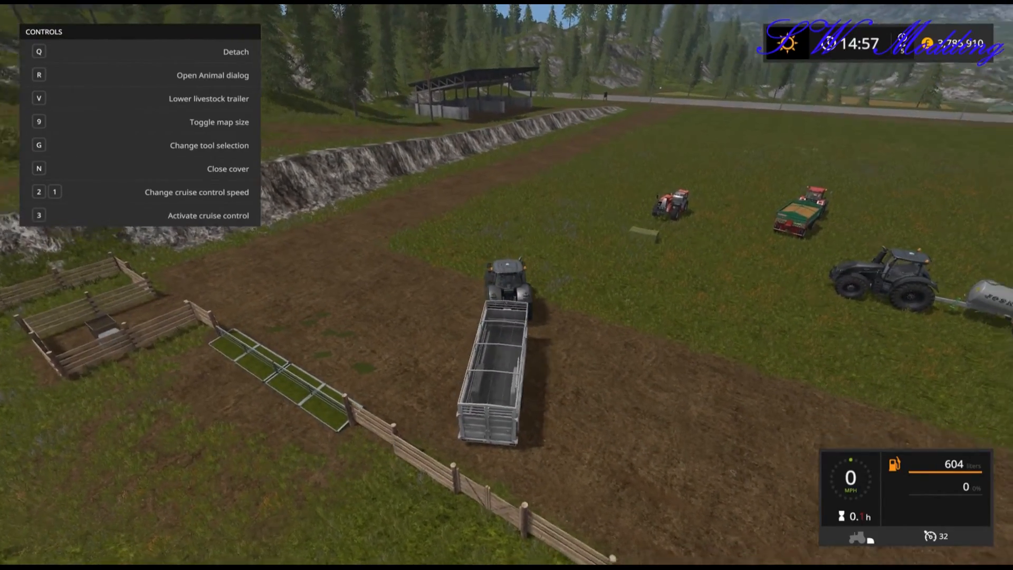
key("w")
key("a")
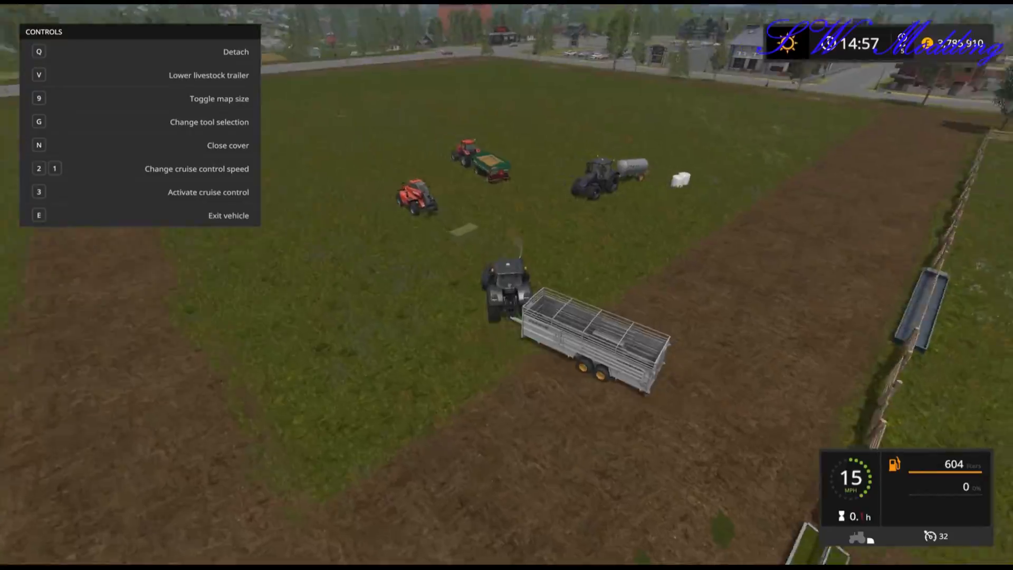
Step: Leave the tractor, walk toward the pasture fence and check the goat statistics on the Animals page of the game menu
key("e")
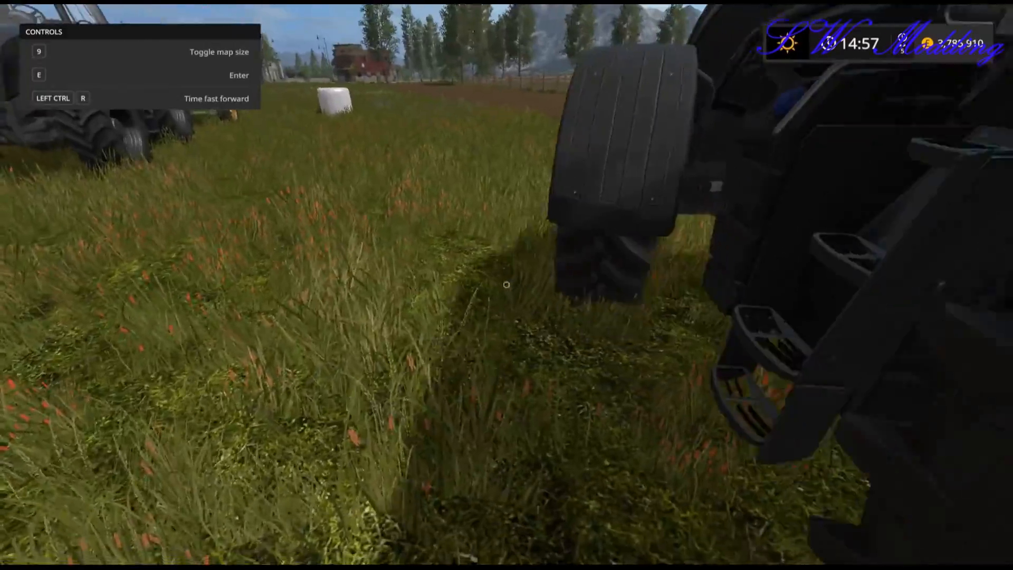
key("w")
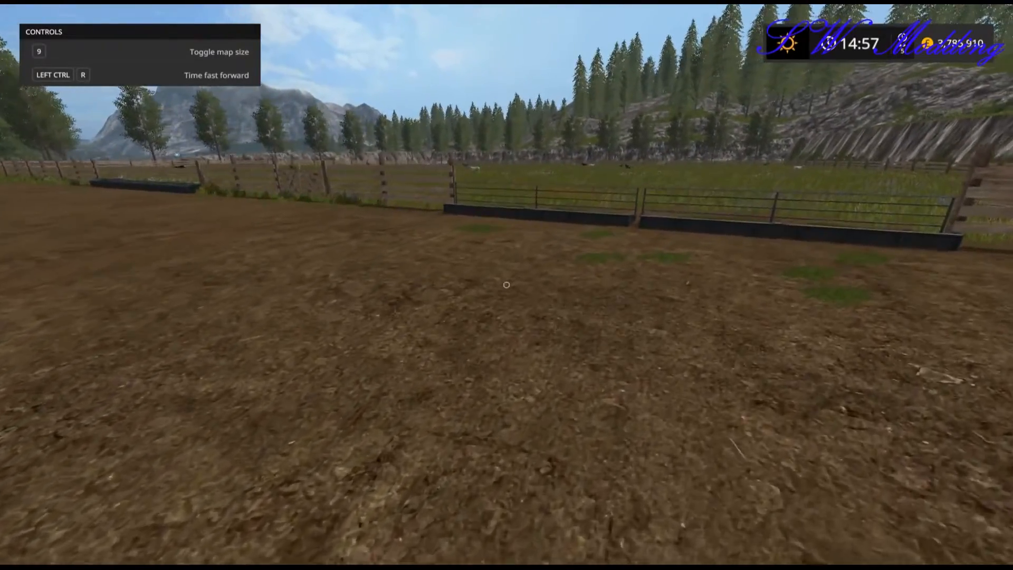
key("Escape")
left_click(832, 62)
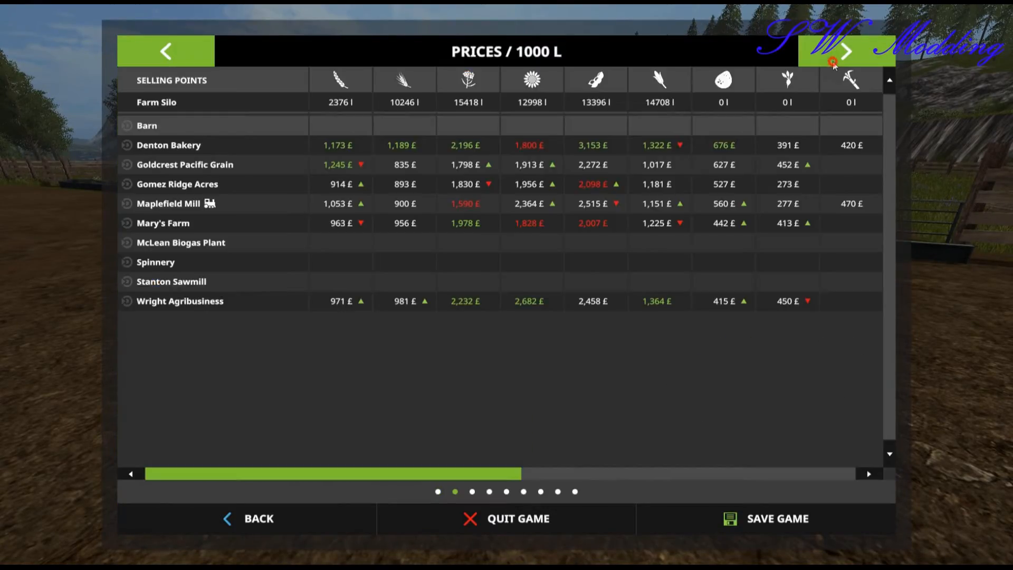
left_click(832, 62)
left_click(833, 62)
left_click(832, 62)
left_click_drag(182, 475, 1004, 469)
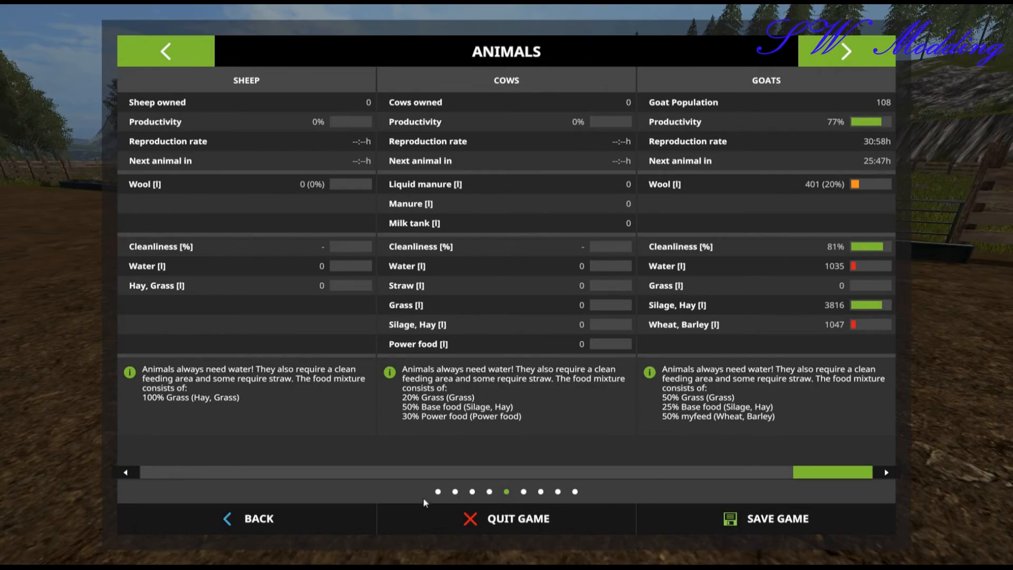
key("Escape")
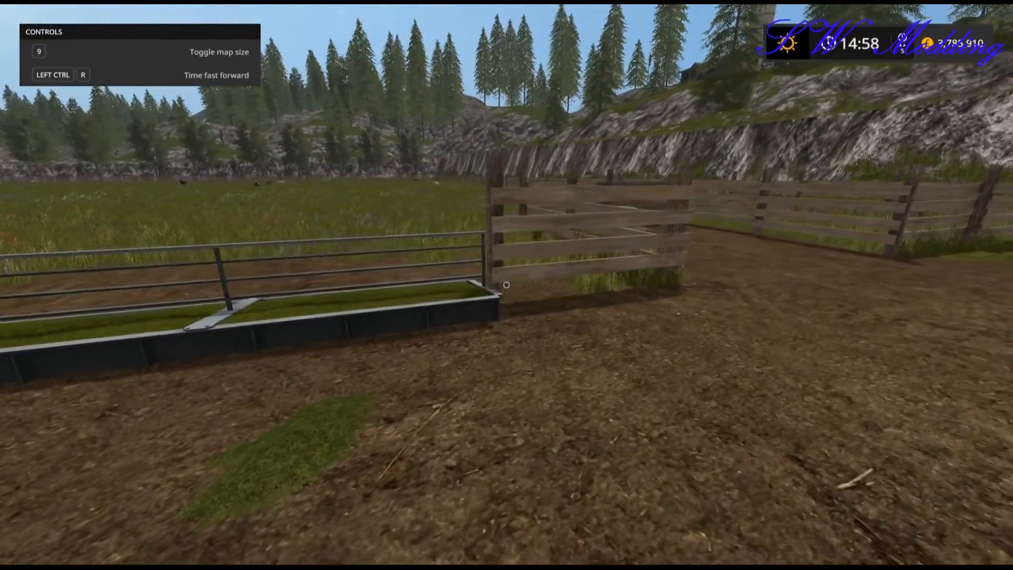
Step: Walk from the feeding troughs to the parked Joskin trailer and inspect its rear, side and tractor hitch up close
key("w")
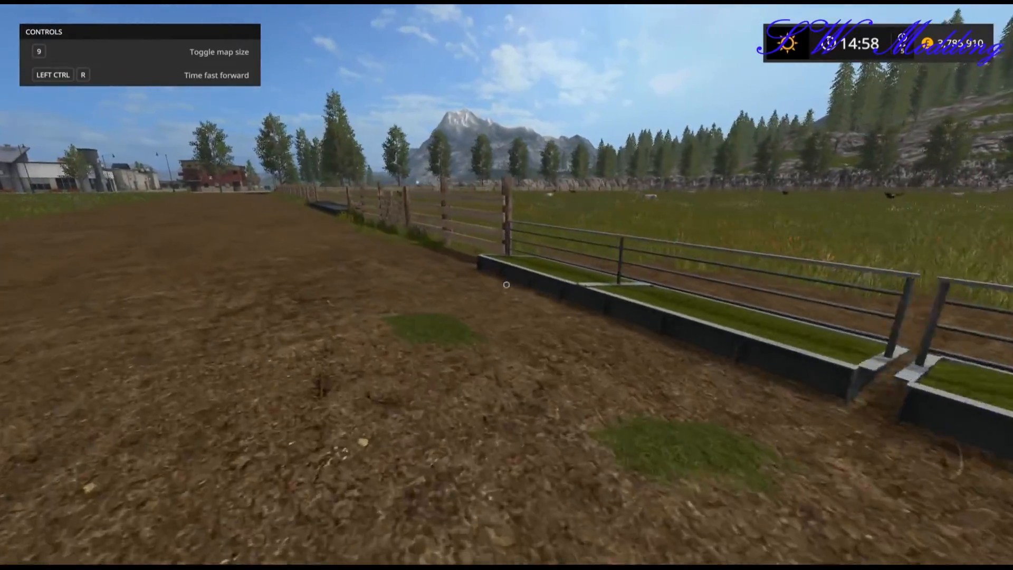
key("w")
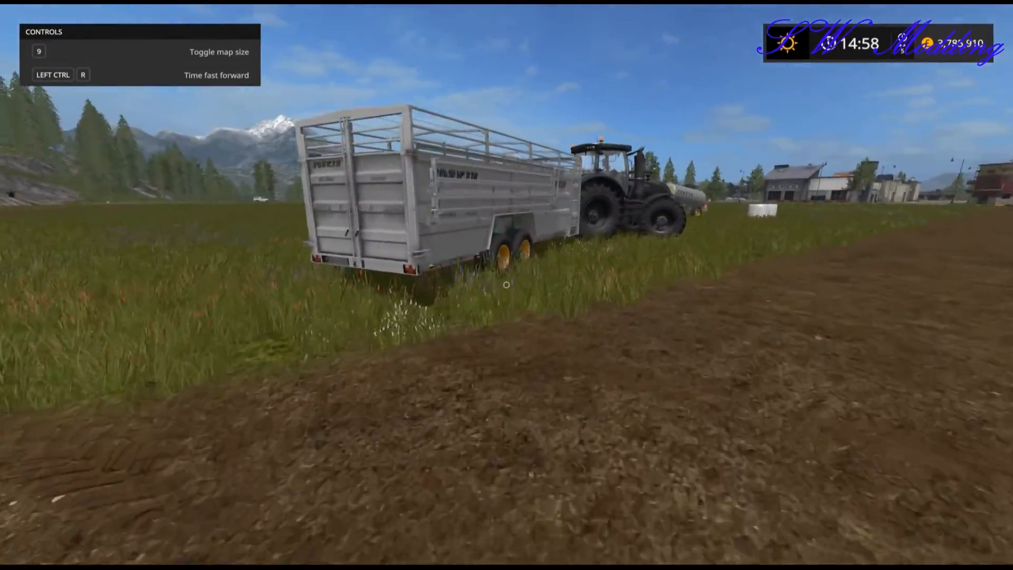
key("w")
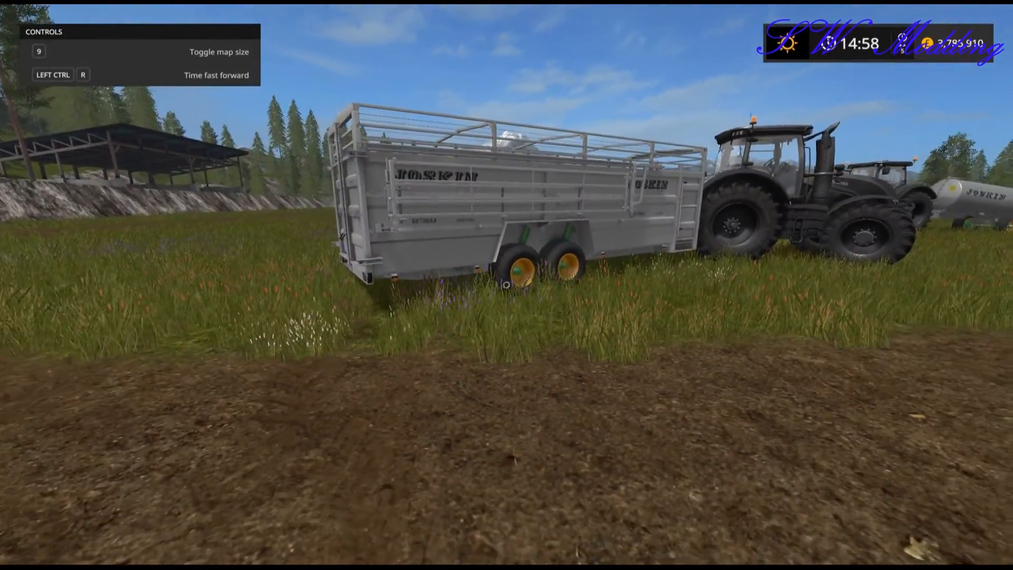
key("a")
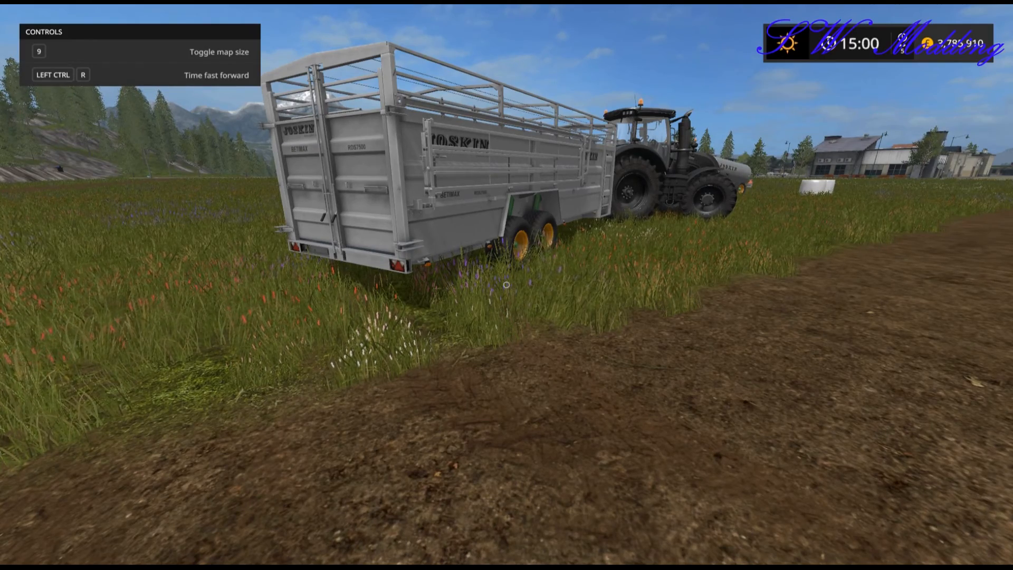
key("w")
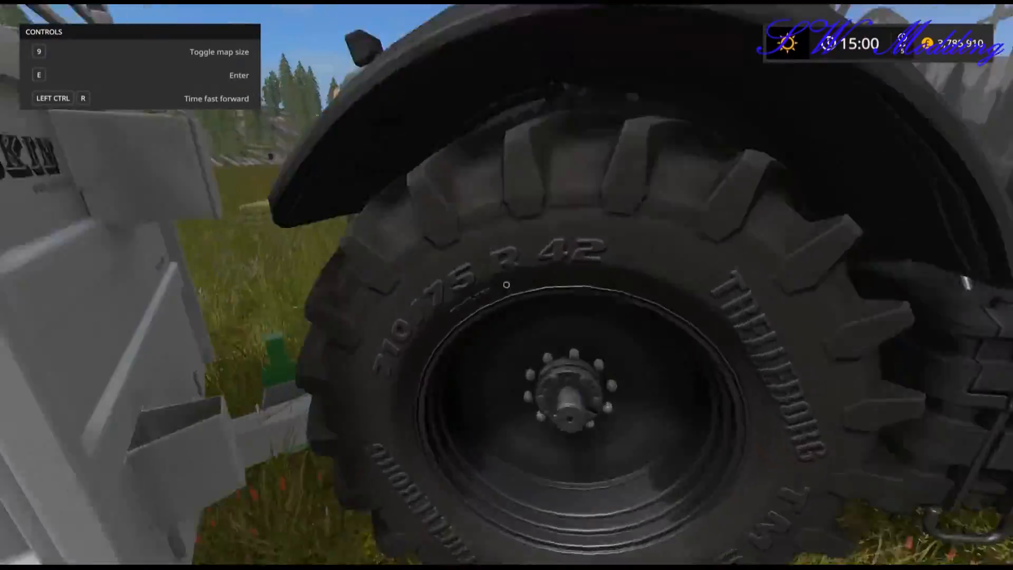
key("space")
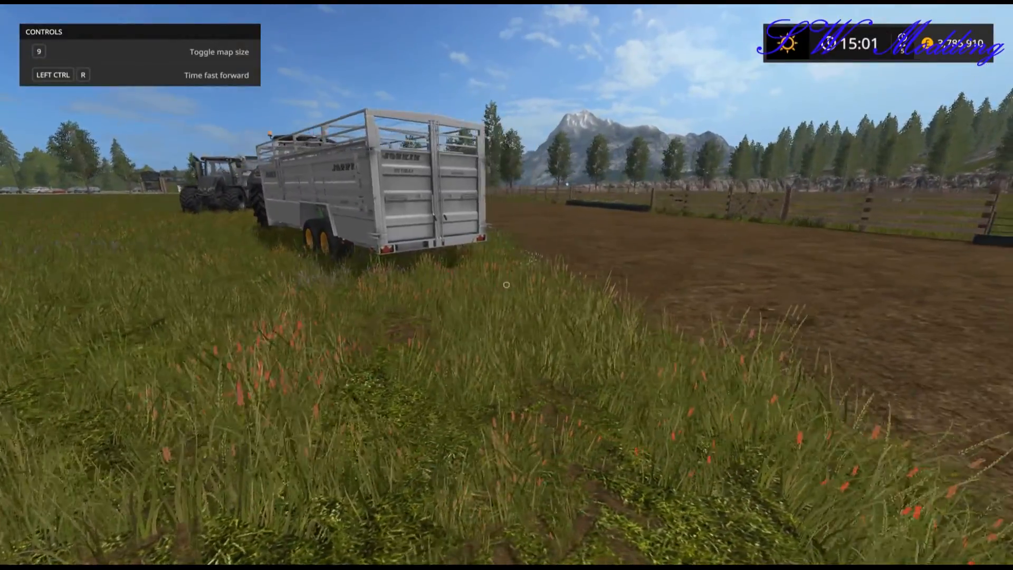
Step: Walk back and forth on the dirt track to view the goat pasture troughs, the fence and the trailer's rear
key("w")
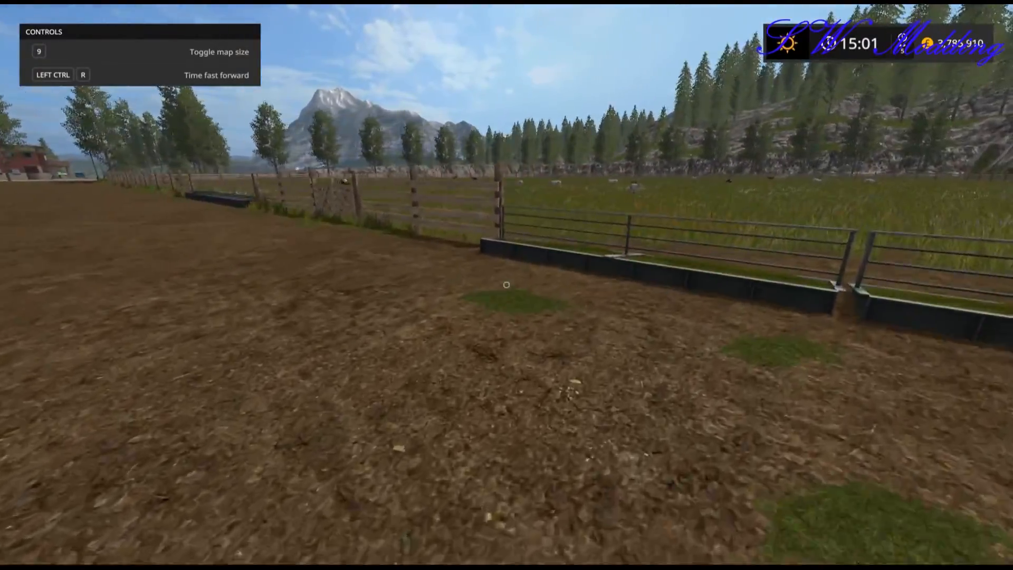
key("w")
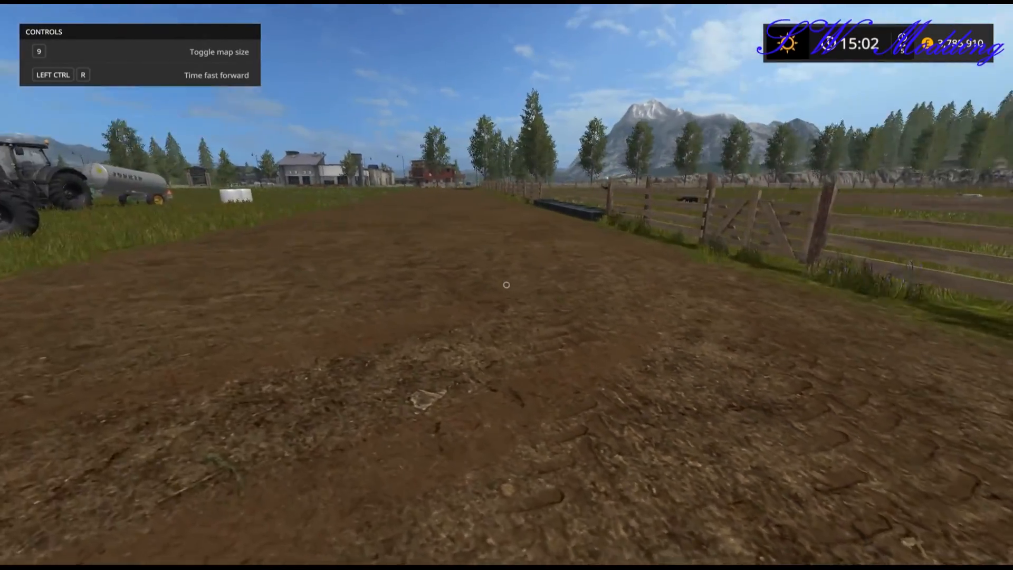
key("a")
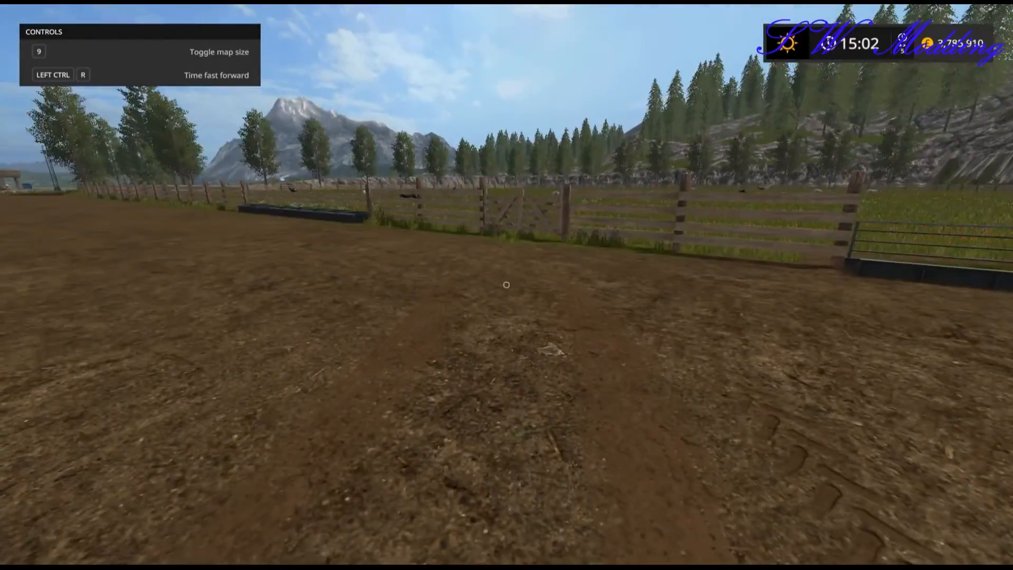
key("s")
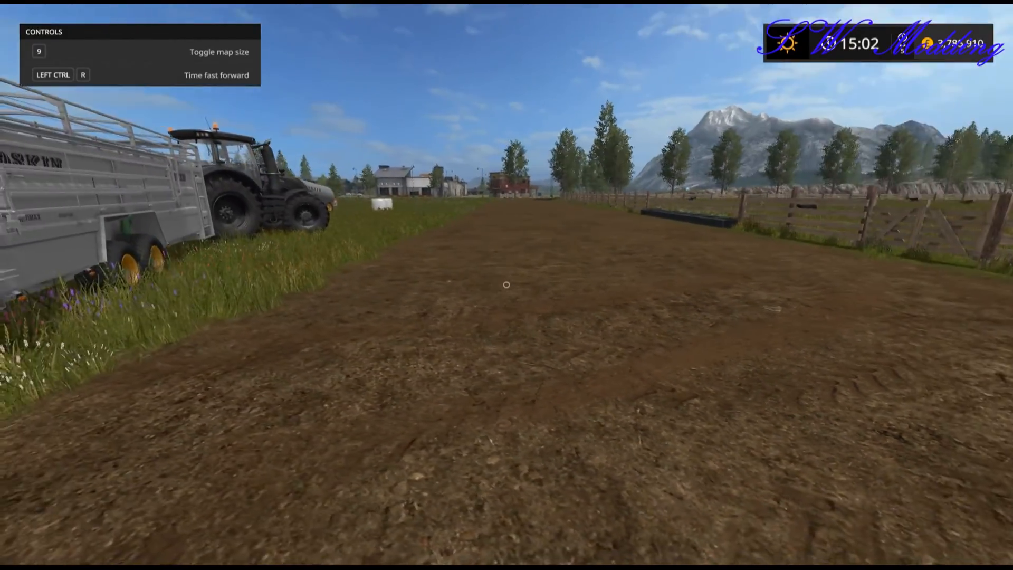
key("d")
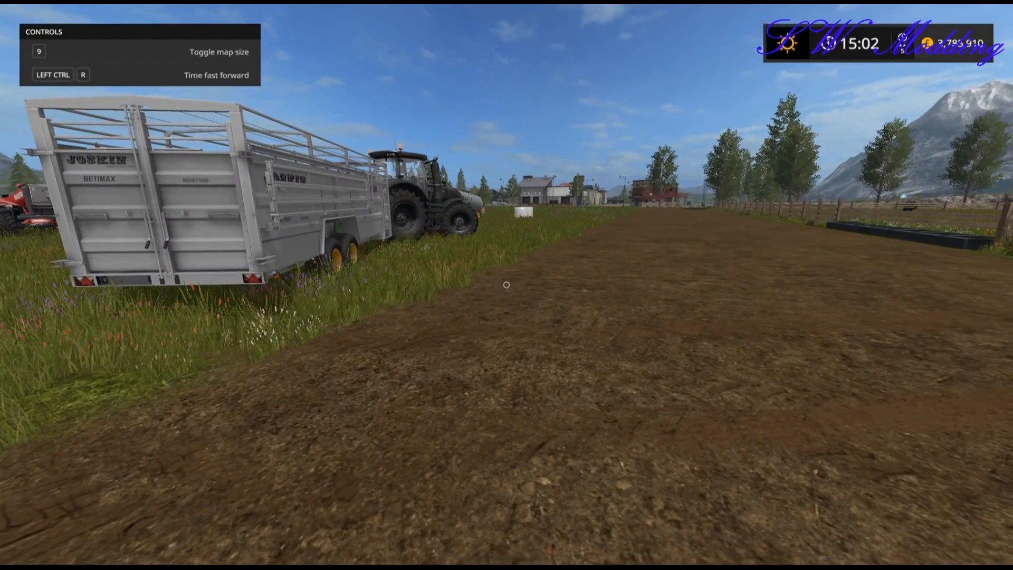
key("s")
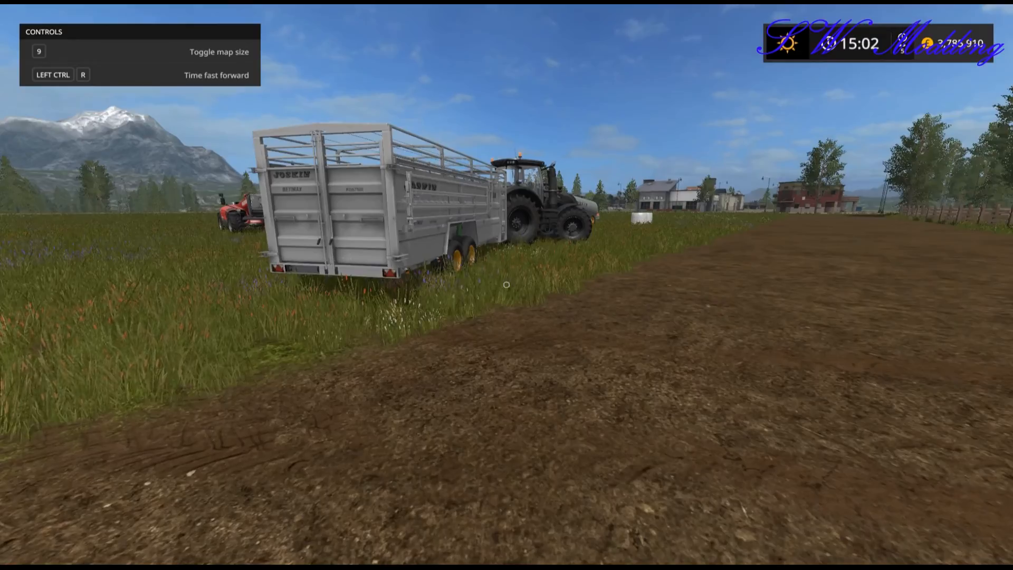
key("w")
key("w")
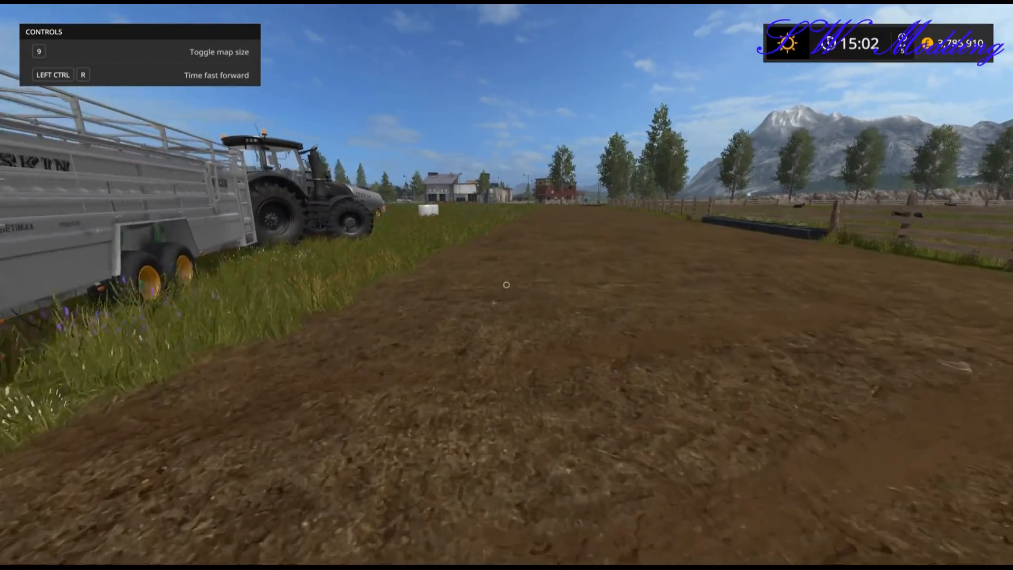
Step: Walk along the dirt track to the wooden pasture gate and look over the fence at the goats
key("w")
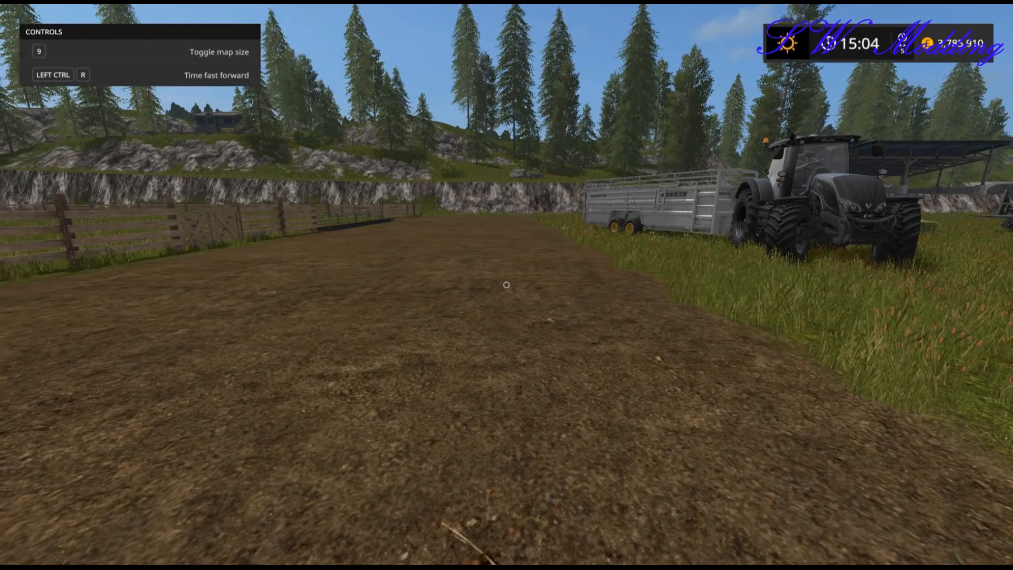
key("w")
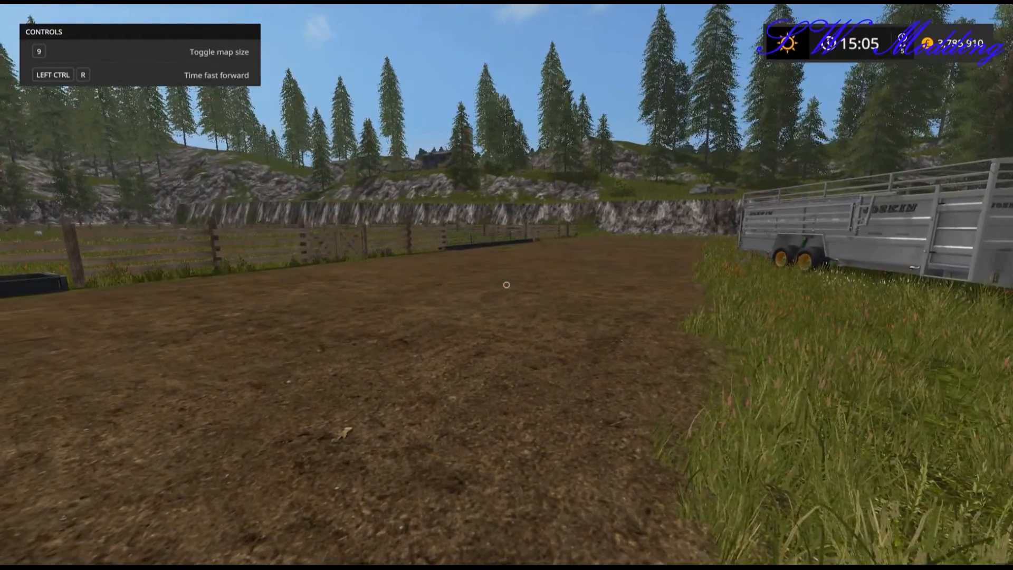
key("w")
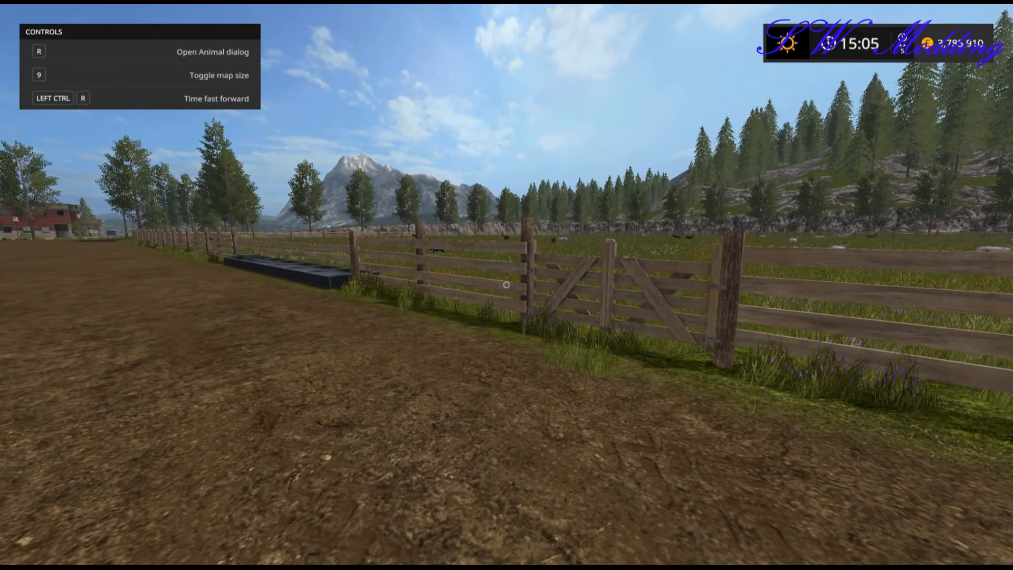
key("w")
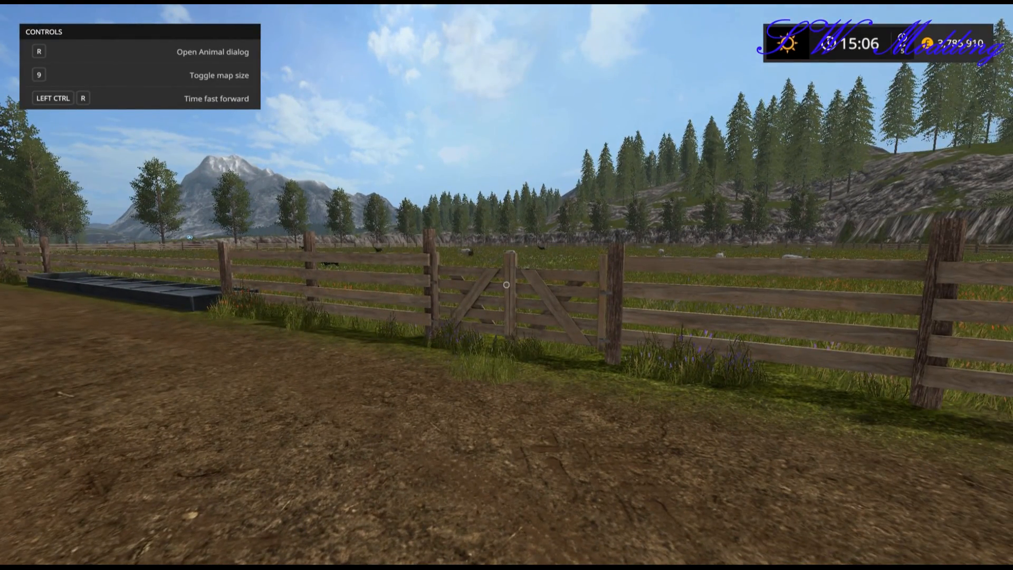
key("c")
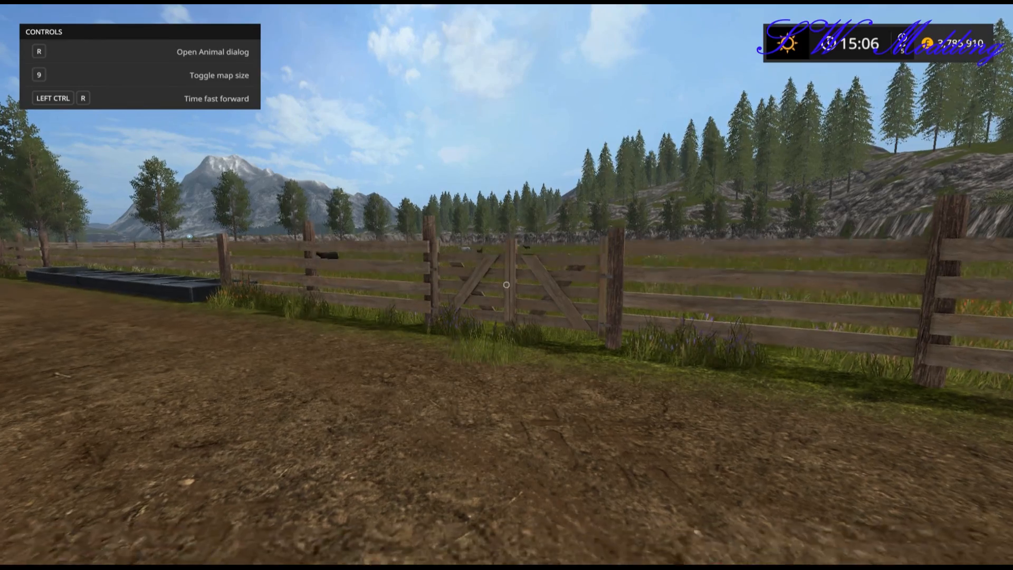